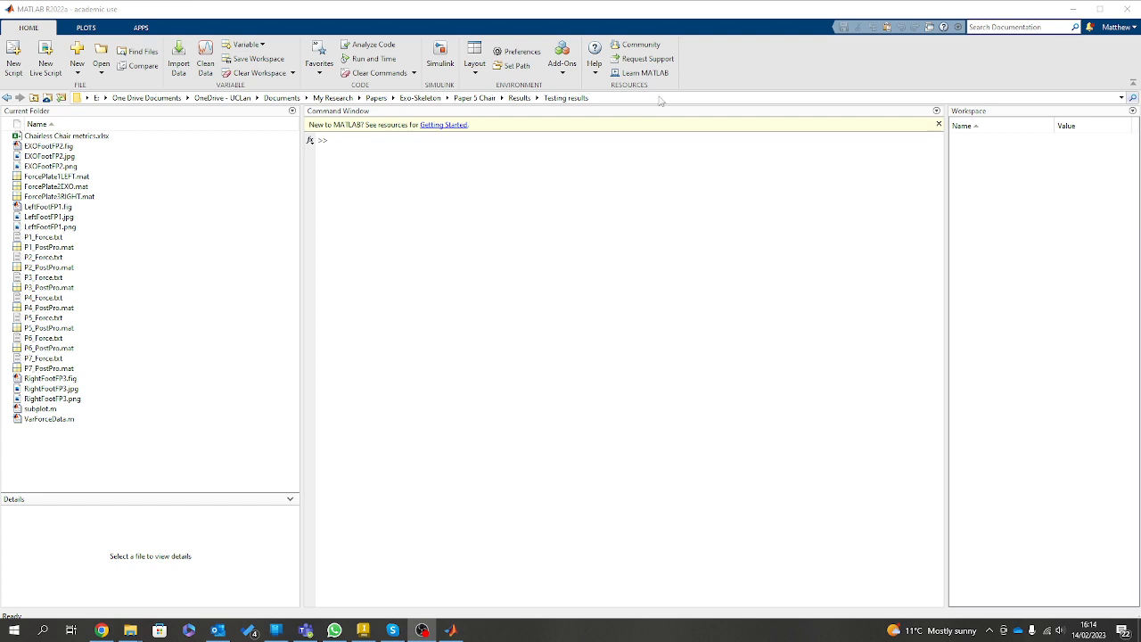
# Switch to Autodesk Inventor and bring up the 3DOF.iam assembly.
pyautogui.click(364, 627)
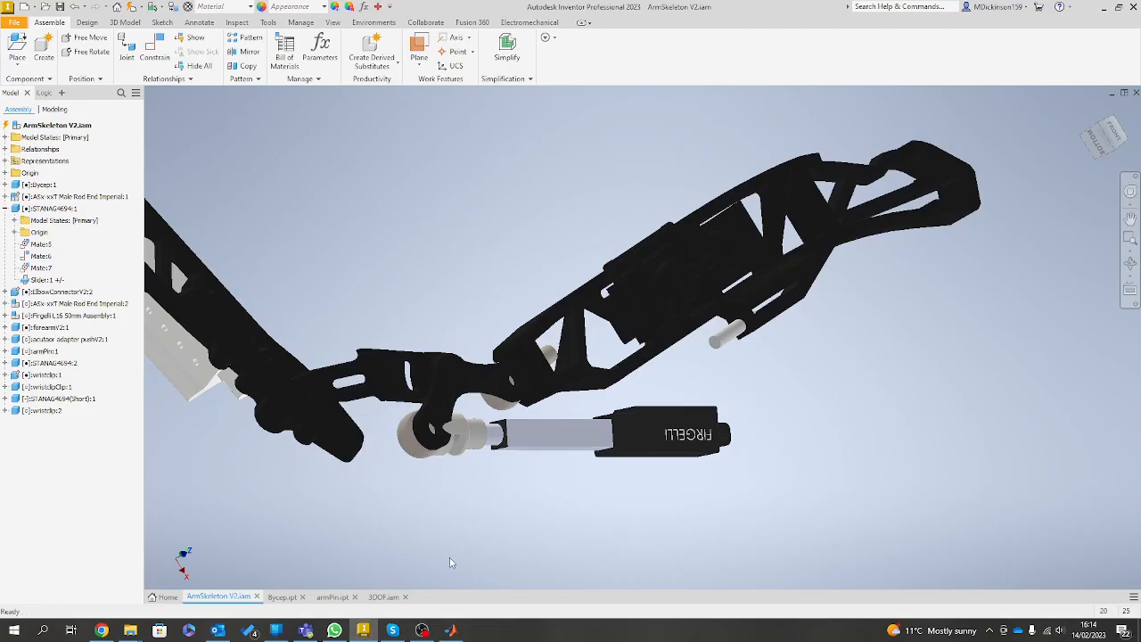
pyautogui.click(385, 596)
pyautogui.moveTo(591, 510); pyautogui.dragTo(207, 41)
# Set the assembly's visual style to Shaded with Edges.
pyautogui.click(267, 22)
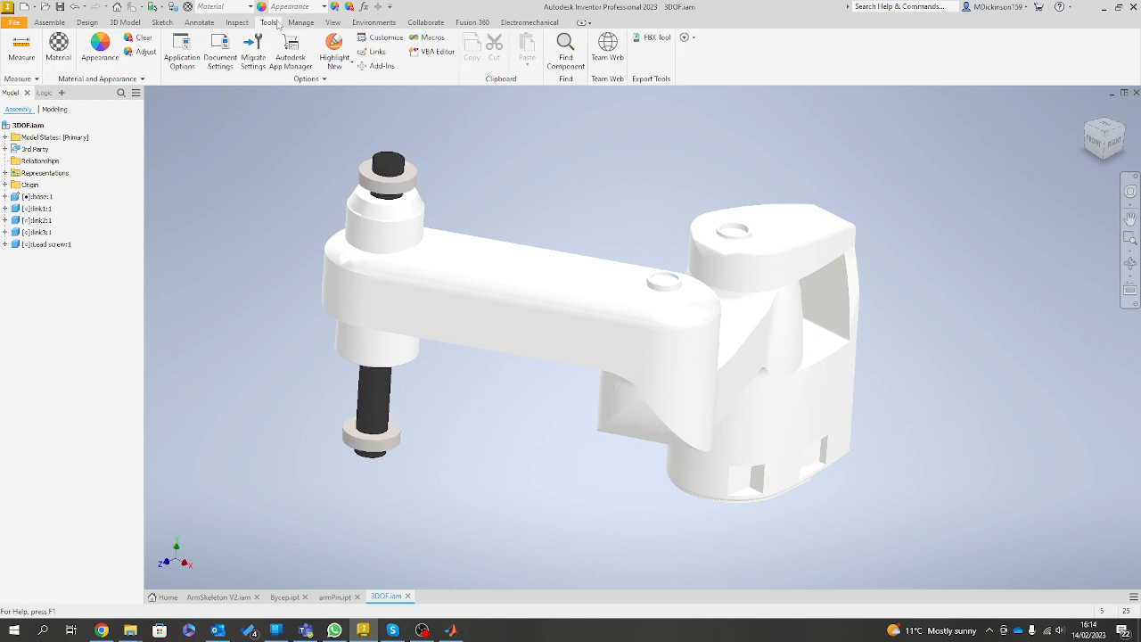
pyautogui.click(239, 24)
pyautogui.click(332, 24)
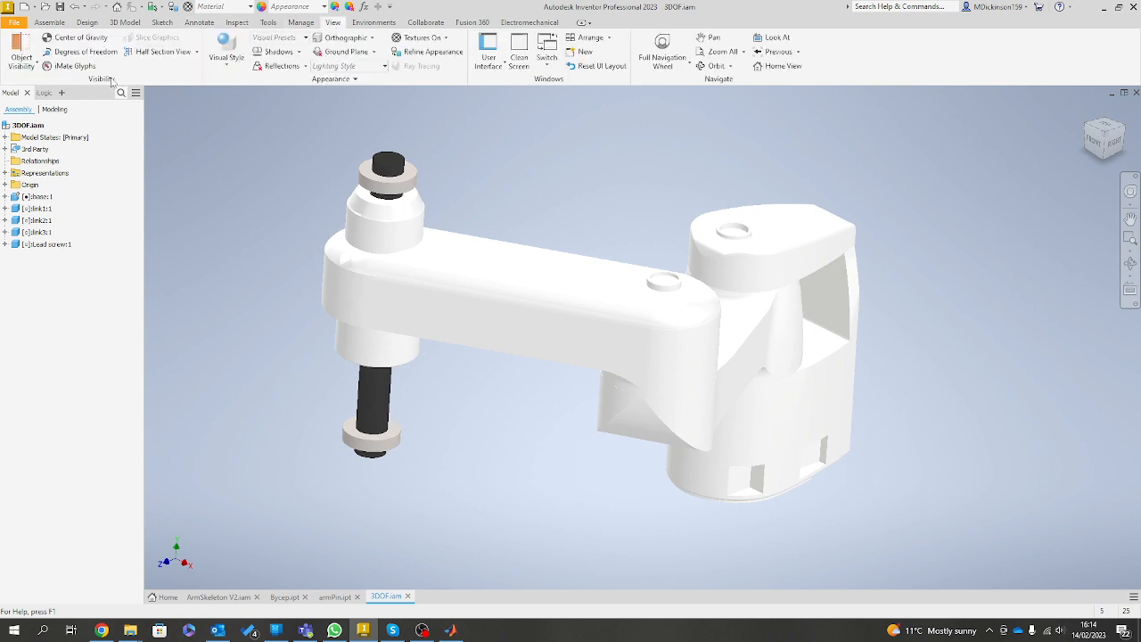
pyautogui.click(226, 49)
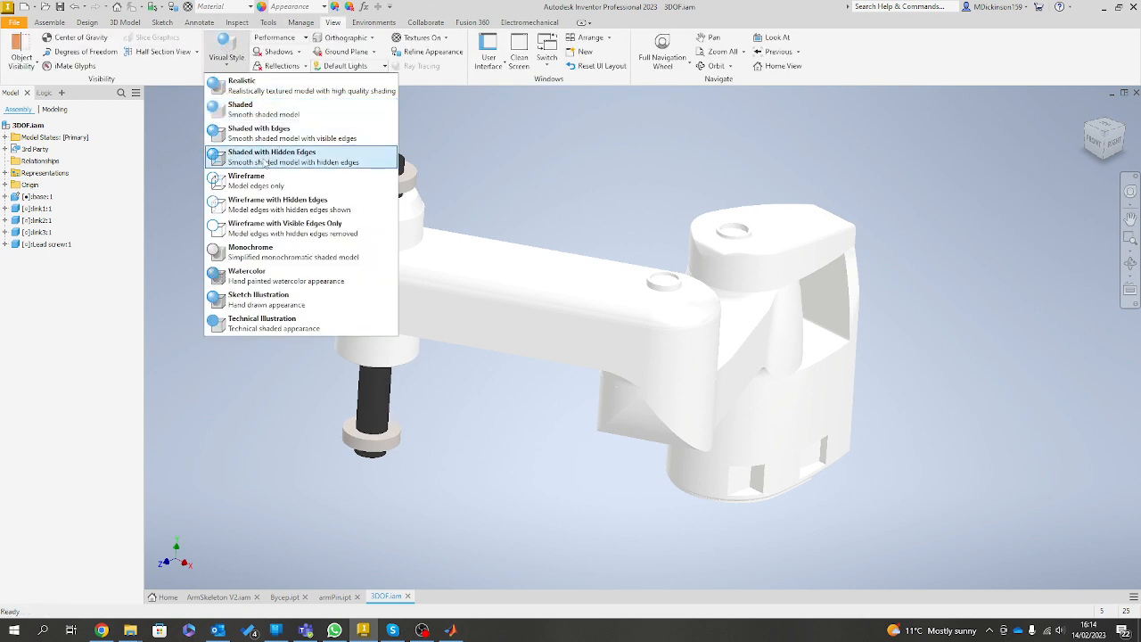
pyautogui.click(280, 136)
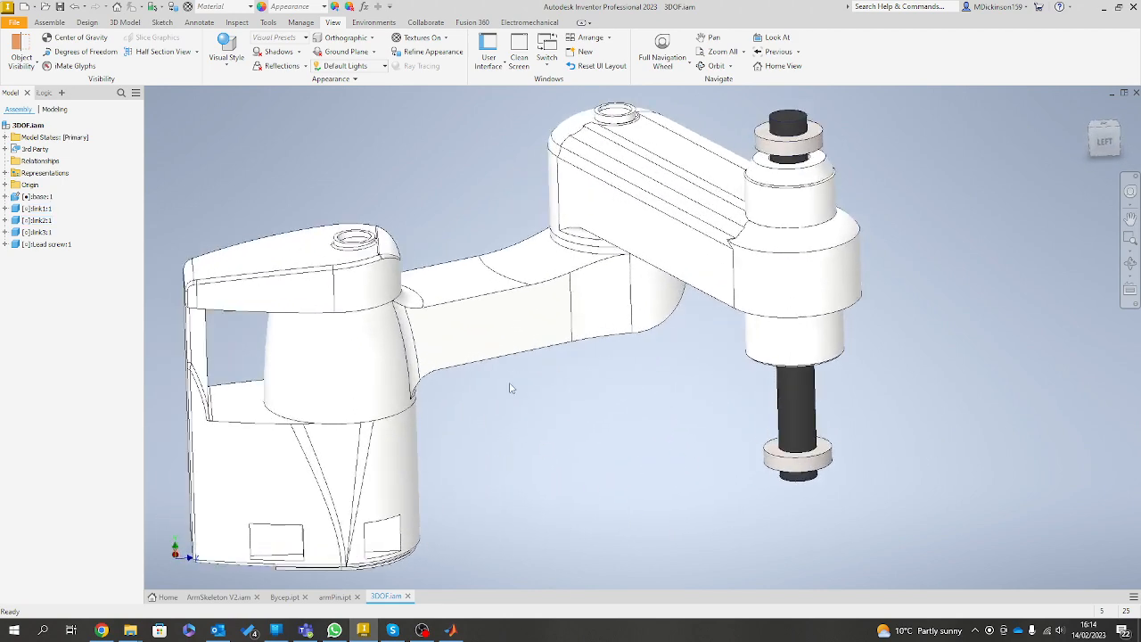
# Pull link2 and link1 away from the base so the unconstrained parts of the arm are separated.
pyautogui.moveTo(538, 319); pyautogui.dragTo(624, 353)
pyautogui.moveTo(389, 315); pyautogui.dragTo(614, 412)
pyautogui.click(614, 413)
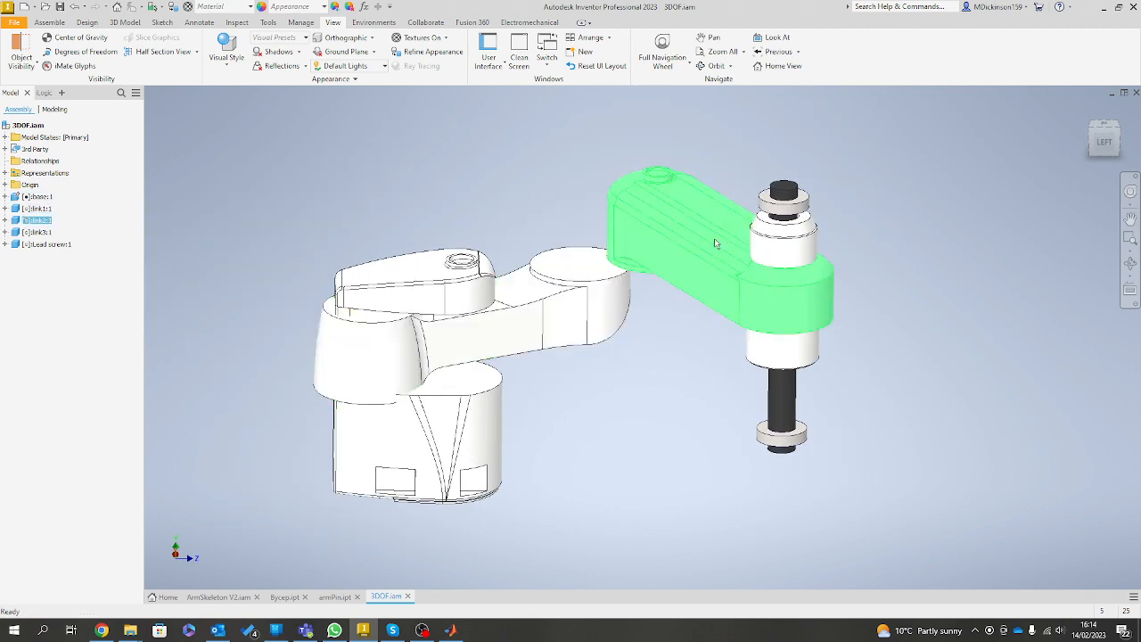
pyautogui.moveTo(713, 238); pyautogui.dragTo(936, 230)
pyautogui.moveTo(793, 296); pyautogui.dragTo(964, 267)
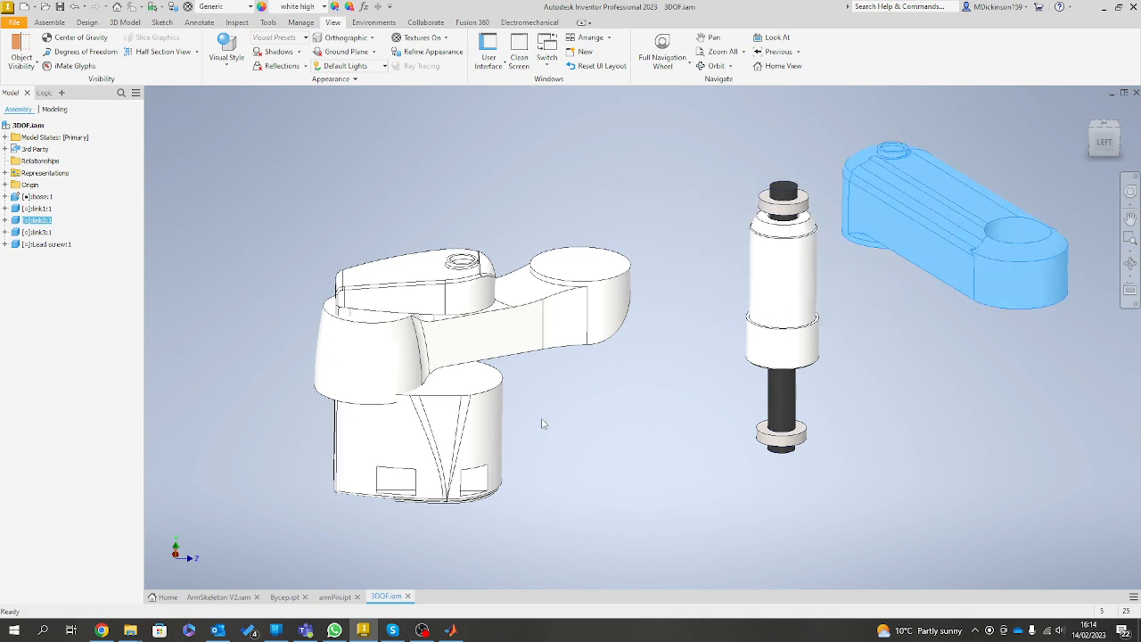
pyautogui.moveTo(453, 344); pyautogui.dragTo(451, 349)
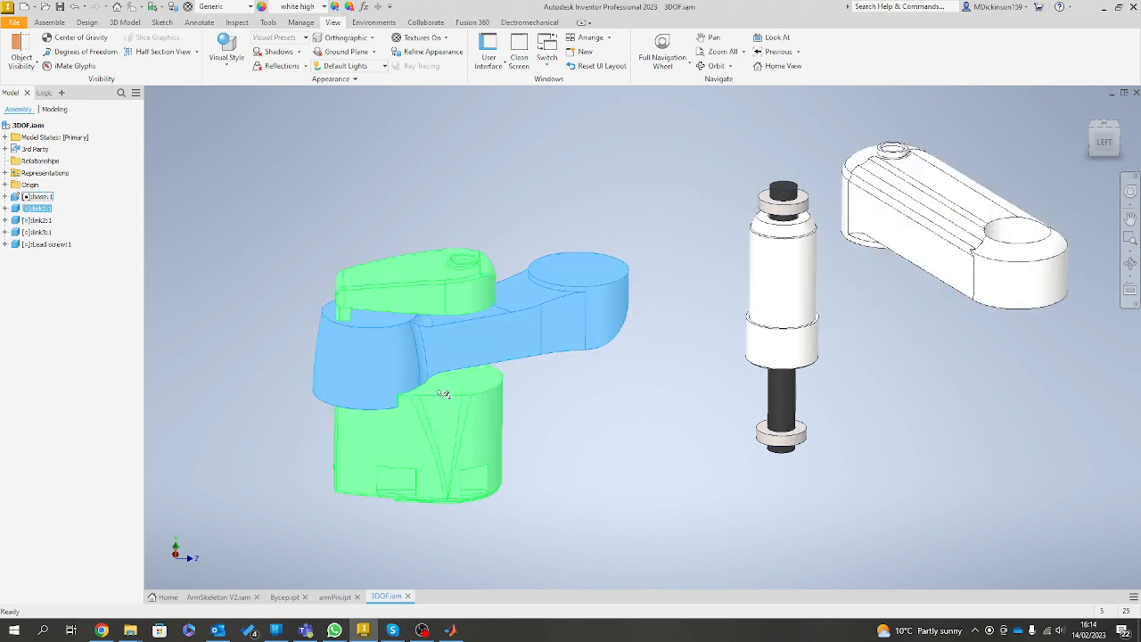
pyautogui.click(593, 421)
pyautogui.scroll(1, 543, 400)
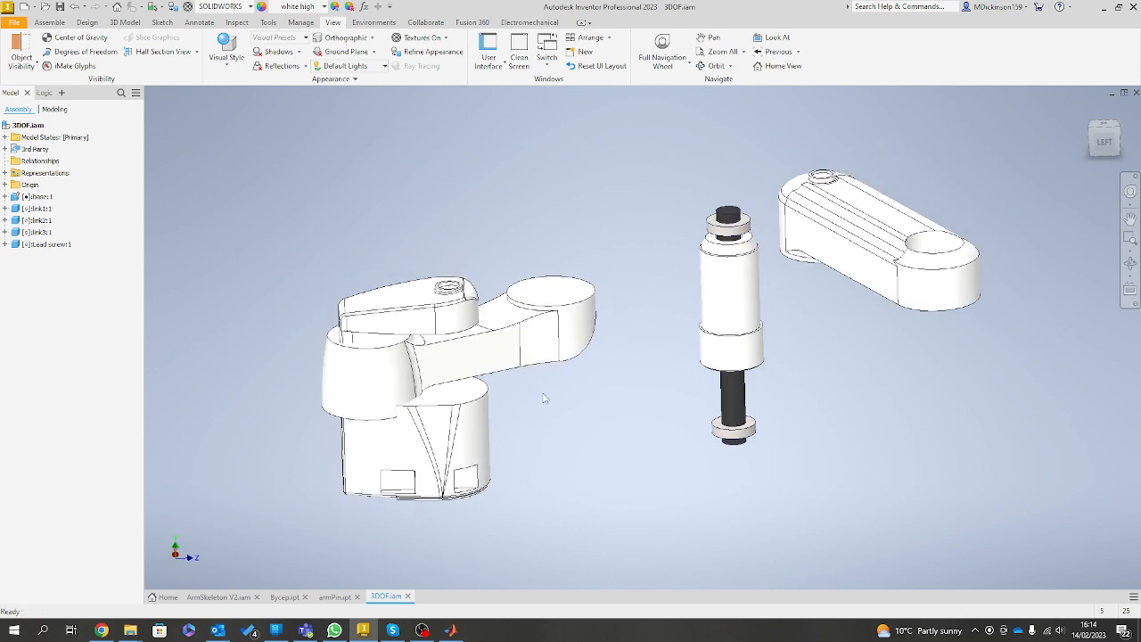
pyautogui.scroll(-3, 588, 441)
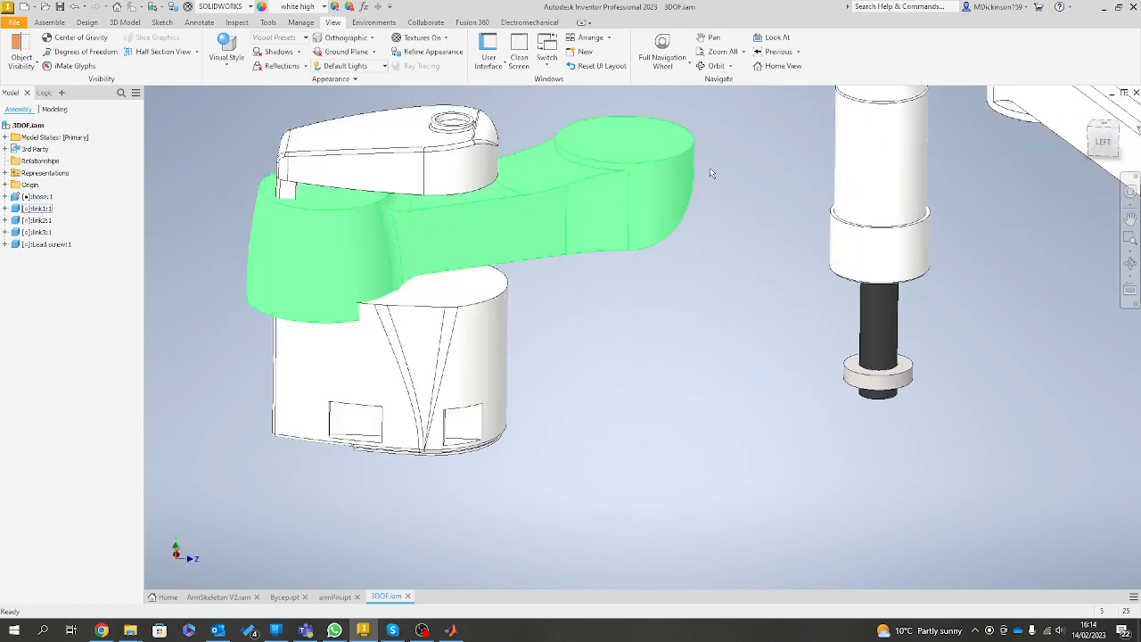
pyautogui.moveTo(710, 171); pyautogui.dragTo(839, 147)
pyautogui.click(389, 301)
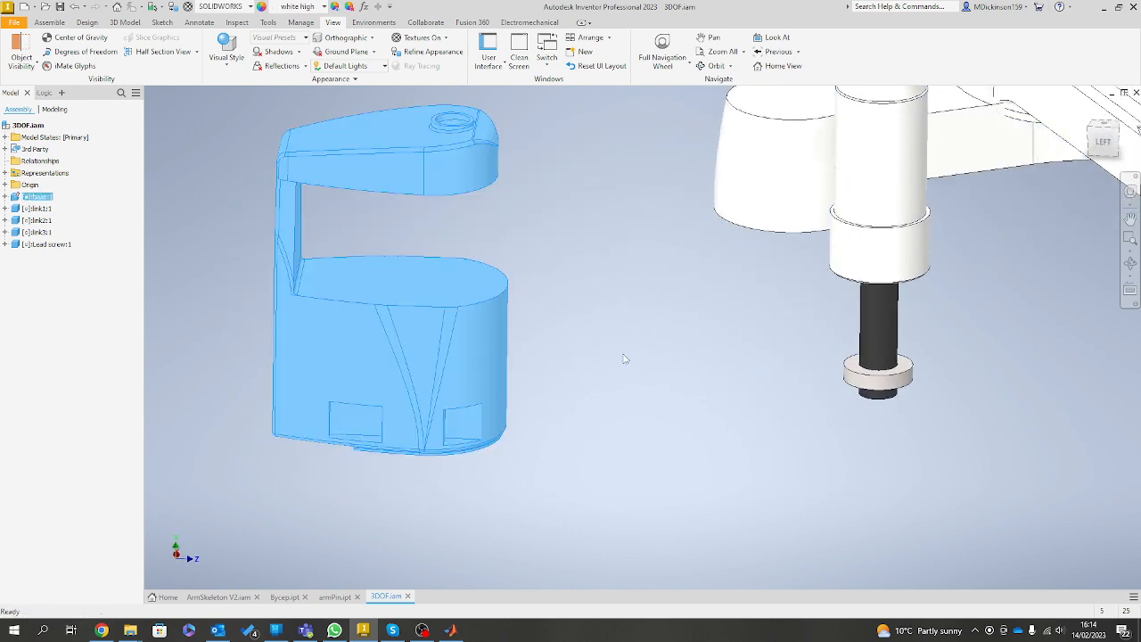
pyautogui.click(543, 406)
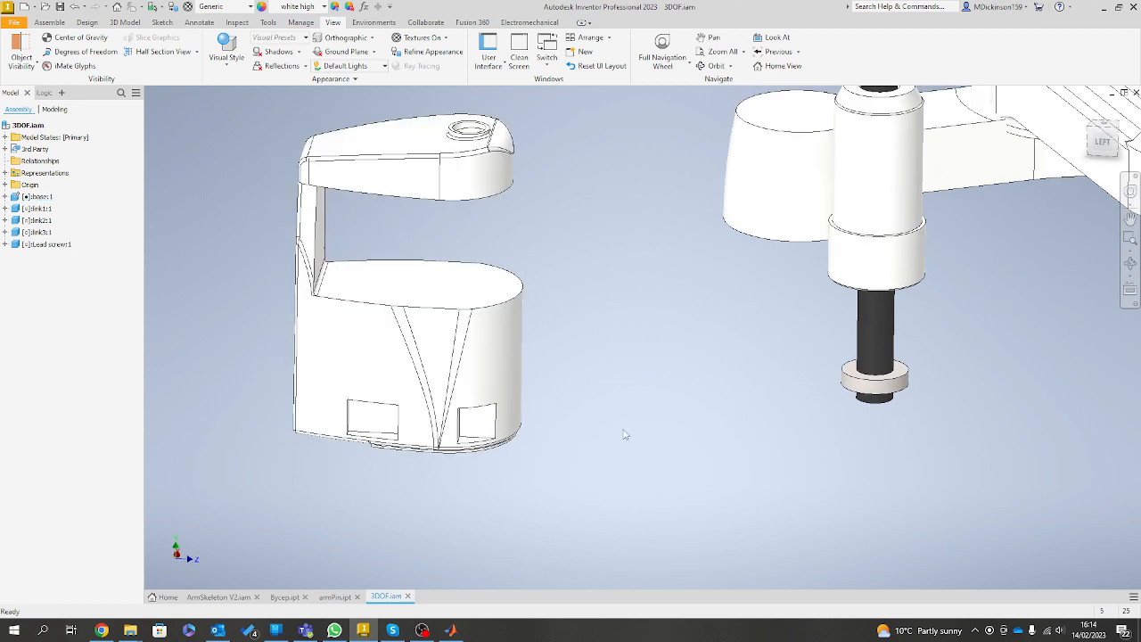
# Check that the base component is grounded by trying to move it and viewing its component options.
pyautogui.moveTo(479, 382); pyautogui.dragTo(287, 290)
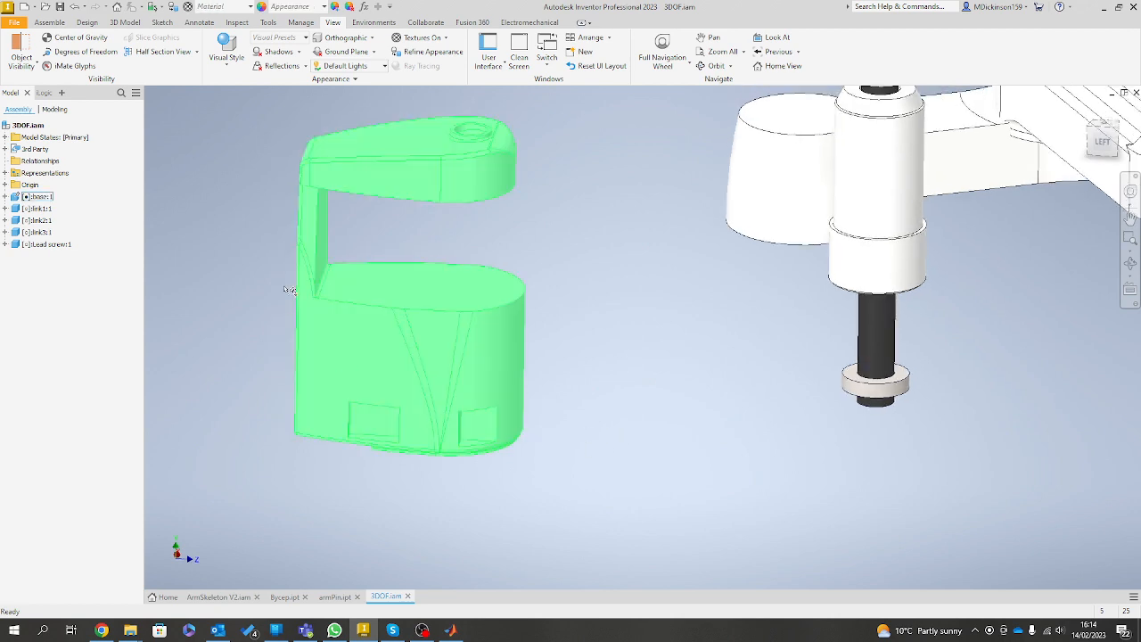
pyautogui.rightClick(423, 331)
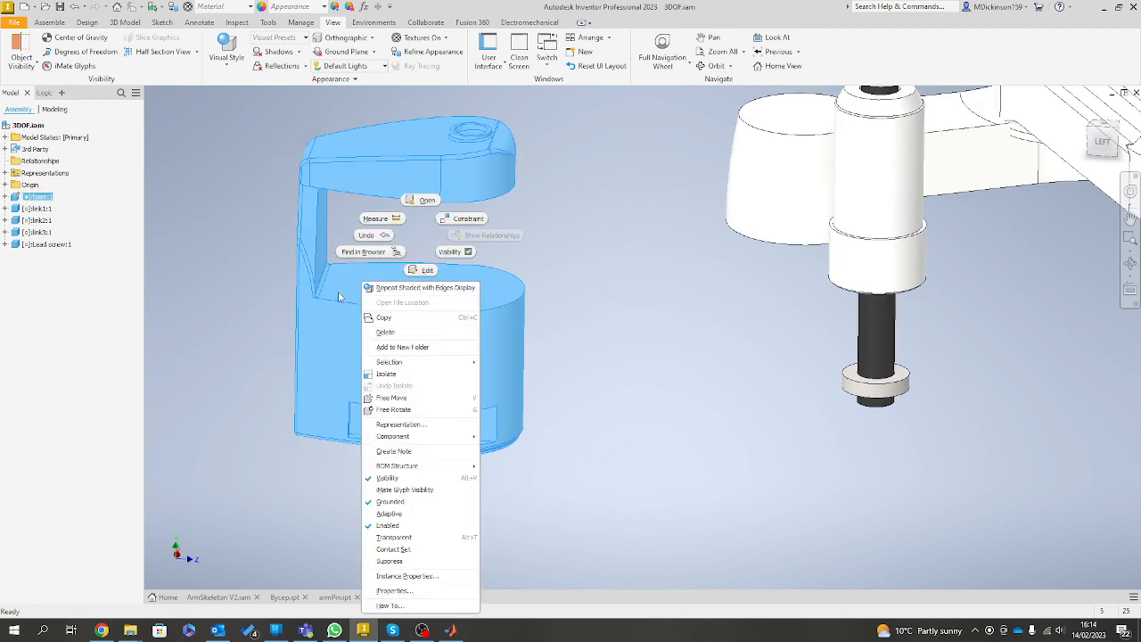
pyautogui.click(303, 494)
pyautogui.moveTo(486, 419); pyautogui.dragTo(484, 420)
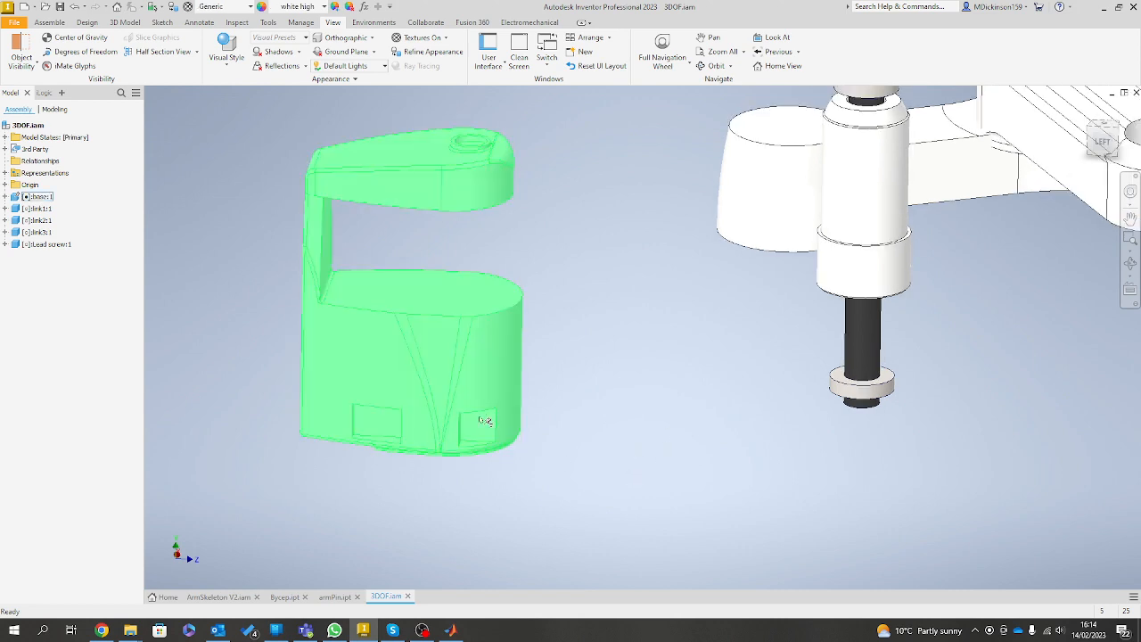
# Add a rotational joint between the top face centre of link1's hub and the underside of the base's upper arm.
pyautogui.scroll(-6, 677, 430)
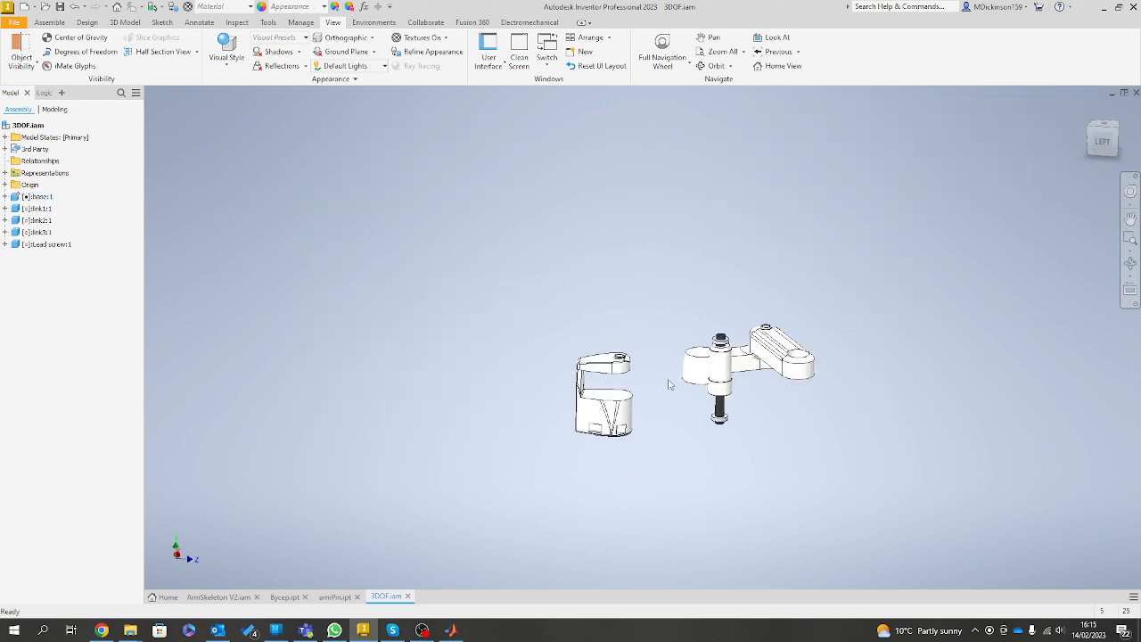
pyautogui.scroll(7, 669, 383)
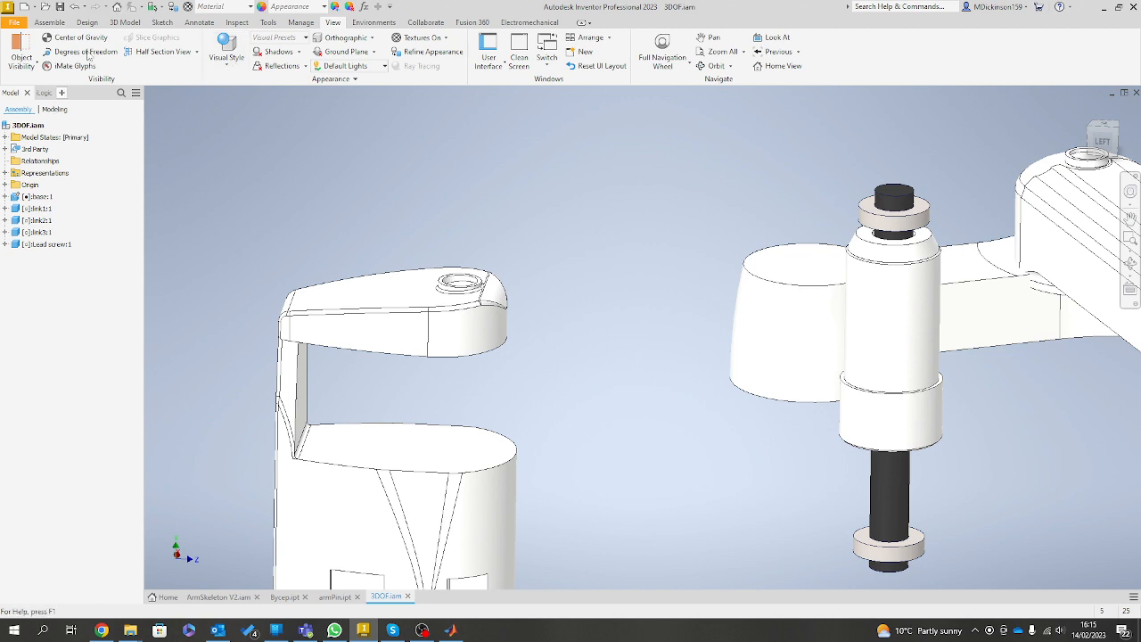
pyautogui.click(47, 23)
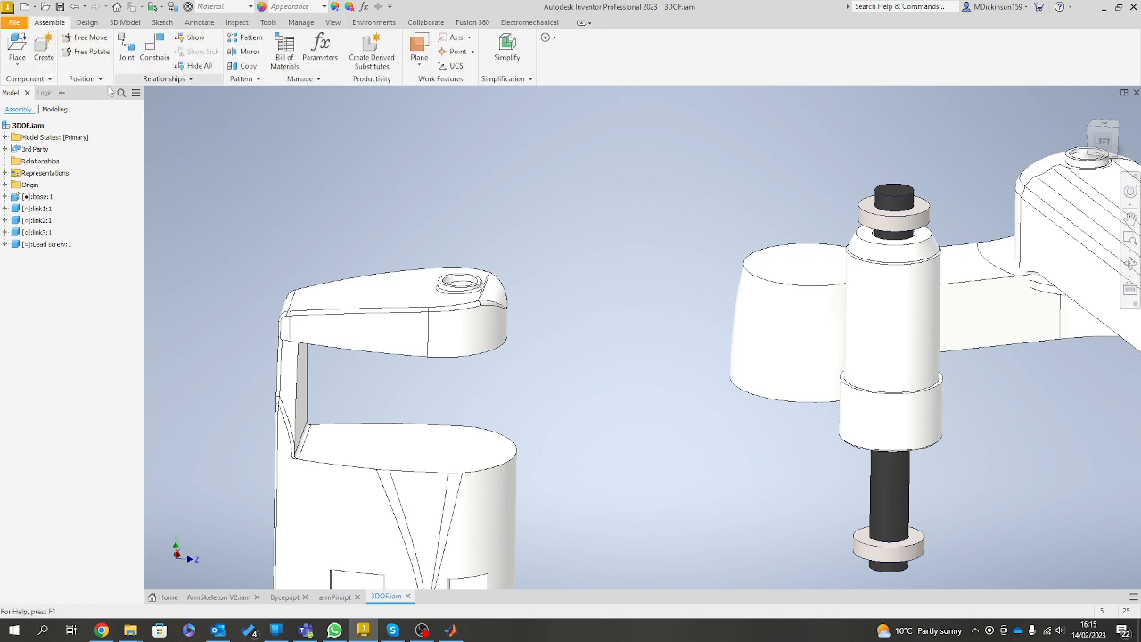
pyautogui.press('j')
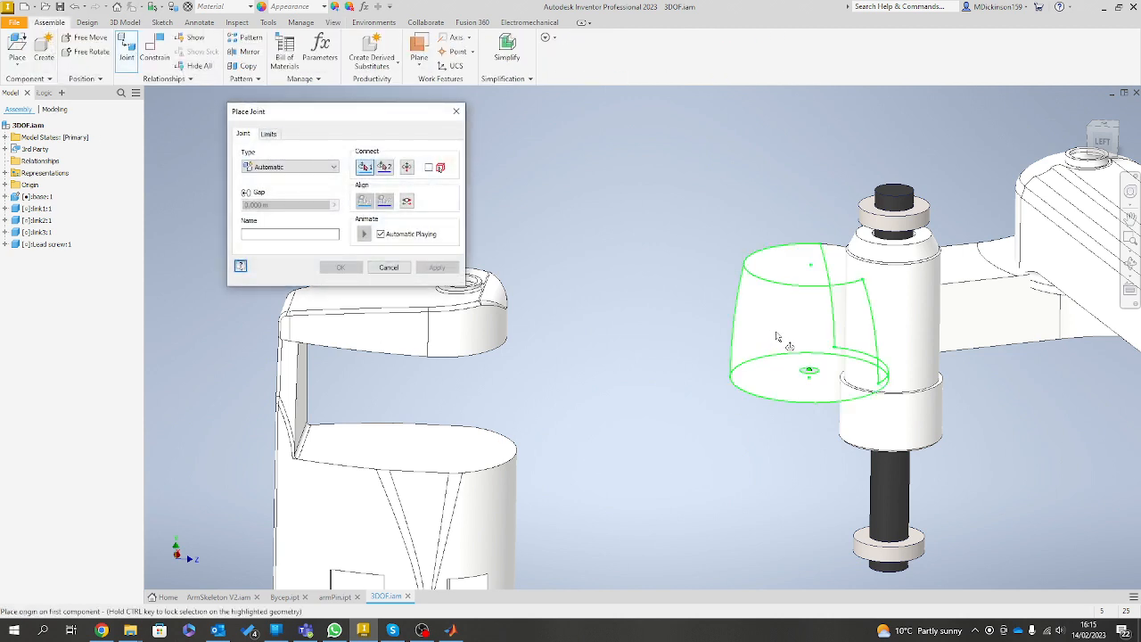
pyautogui.click(810, 265)
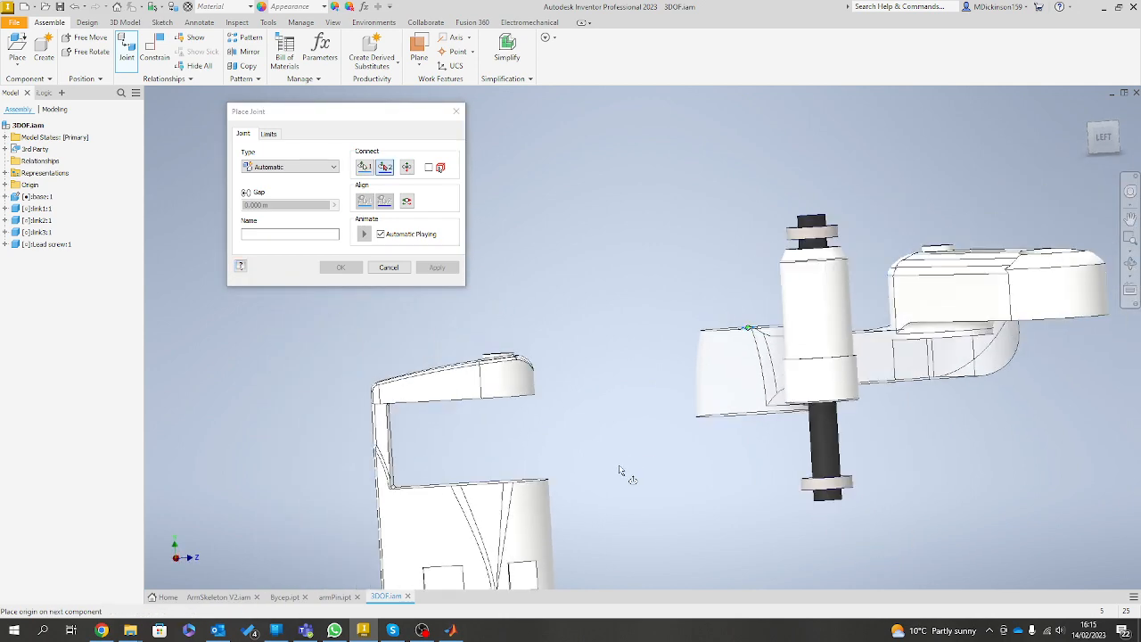
pyautogui.click(554, 420)
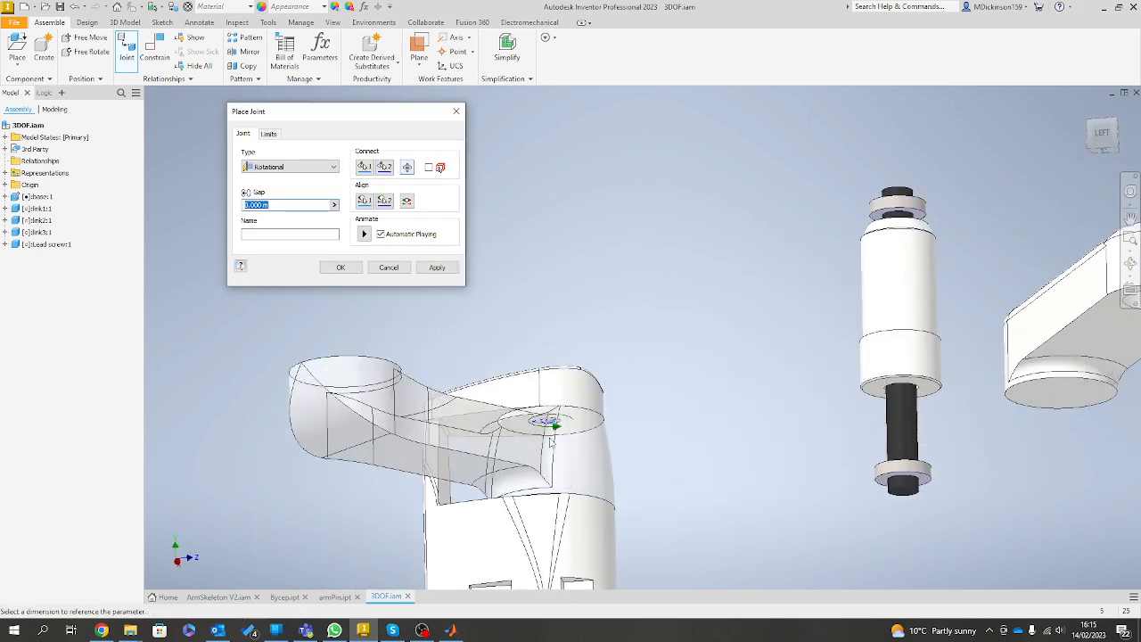
pyautogui.click(435, 267)
# Add a rotational joint between link1's free end and the round boss under link2, and finish placing joints.
pyautogui.moveTo(402, 377); pyautogui.dragTo(878, 443)
pyautogui.click(686, 352)
pyautogui.click(843, 367)
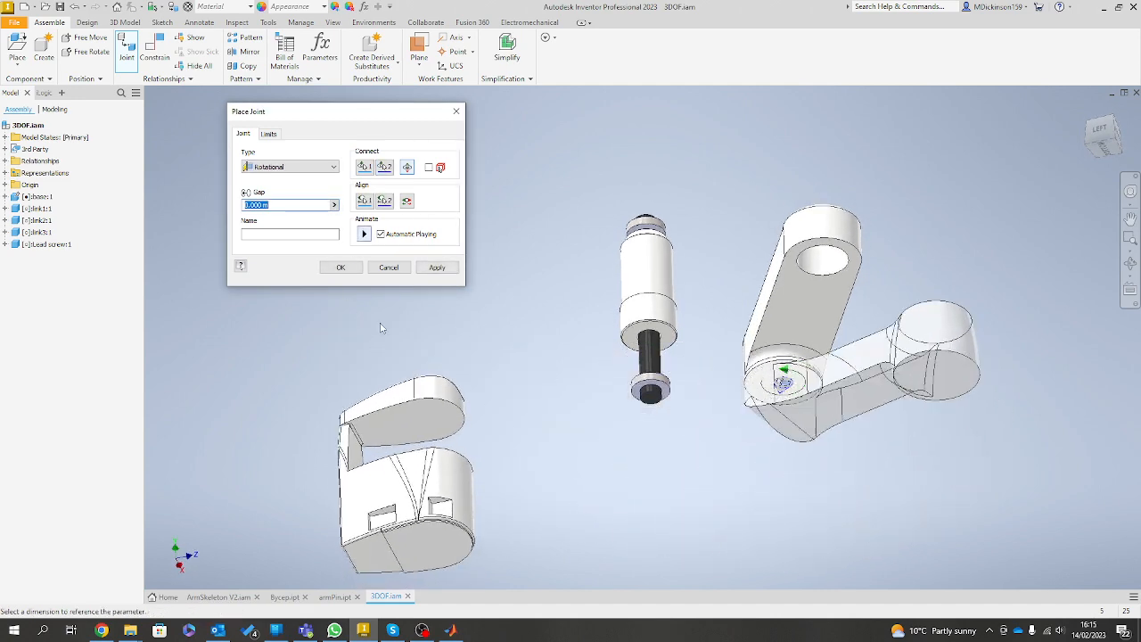
pyautogui.click(443, 271)
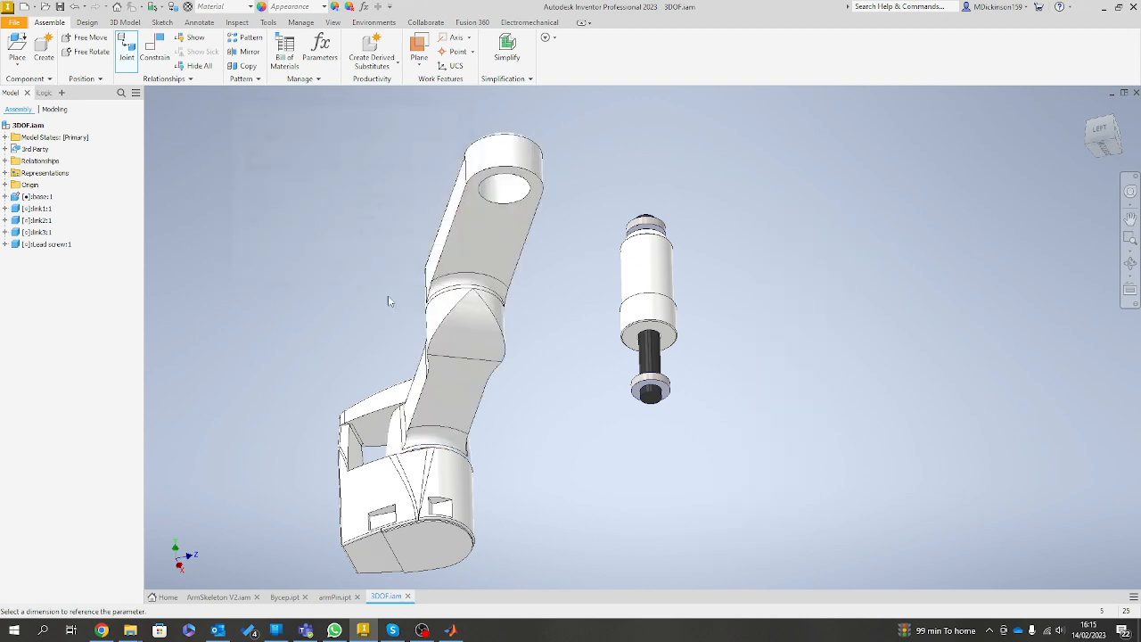
pyautogui.click(385, 268)
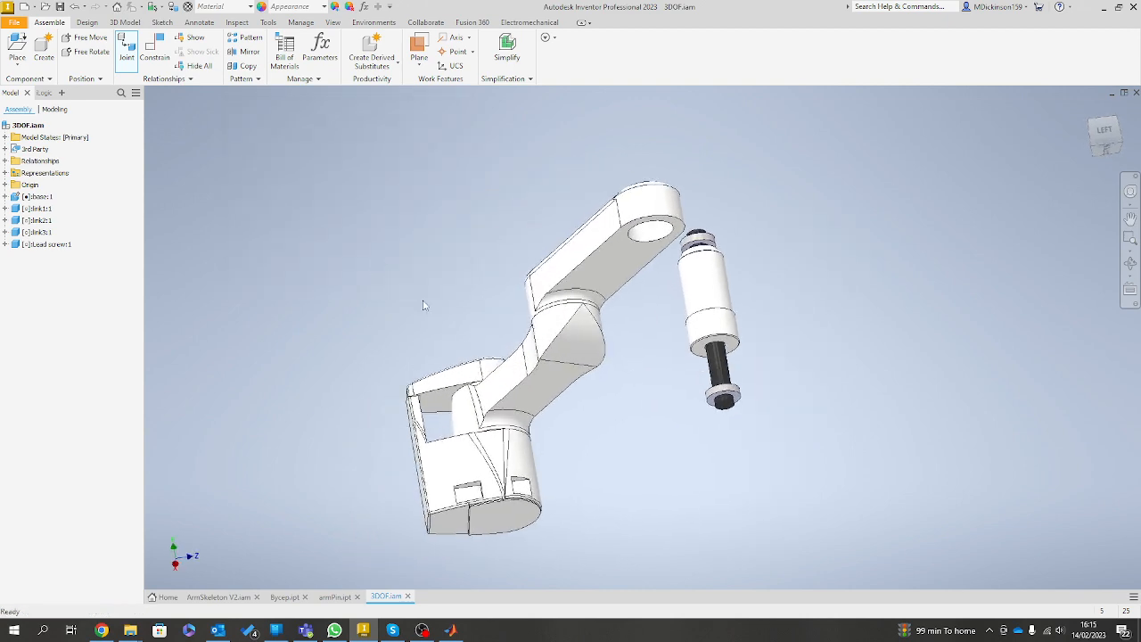
# Swing link1 about the base to test the movement of the jointed arm.
pyautogui.moveTo(576, 380); pyautogui.dragTo(652, 252)
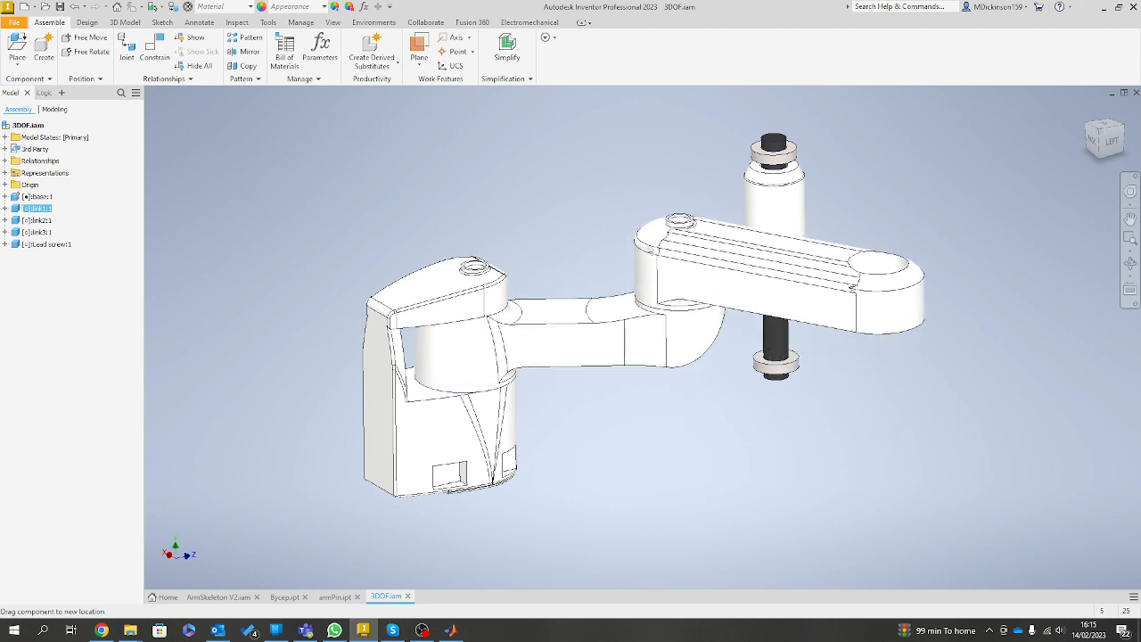
pyautogui.moveTo(591, 354); pyautogui.dragTo(582, 354)
pyautogui.moveTo(547, 265); pyautogui.dragTo(623, 301)
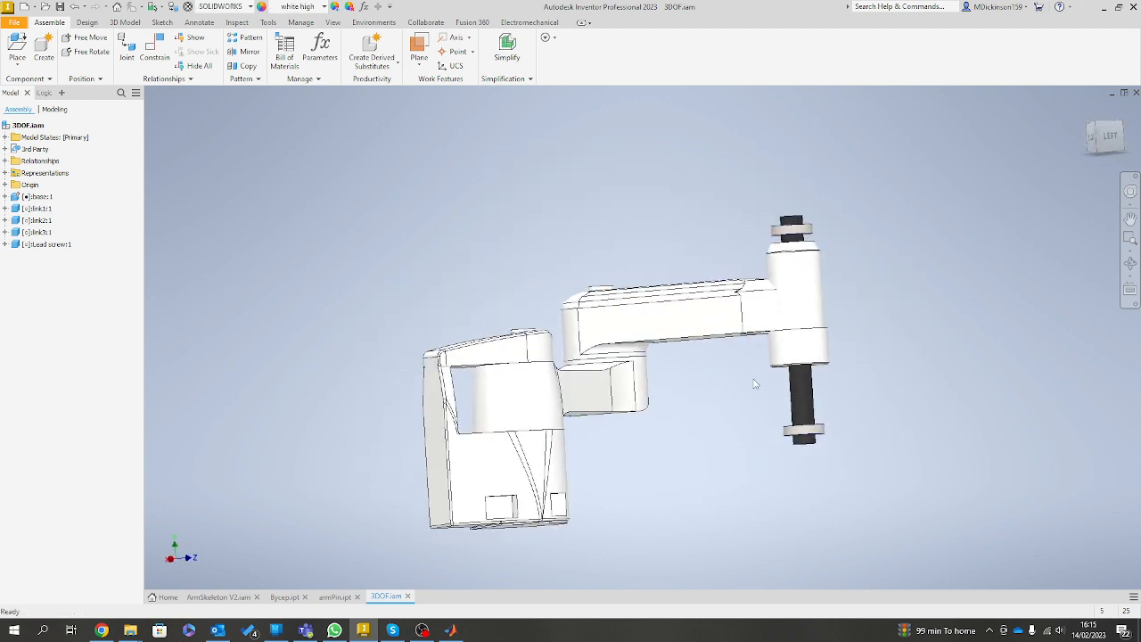
# Move link3 and the lead screw clear of the end of link2.
pyautogui.click(805, 348)
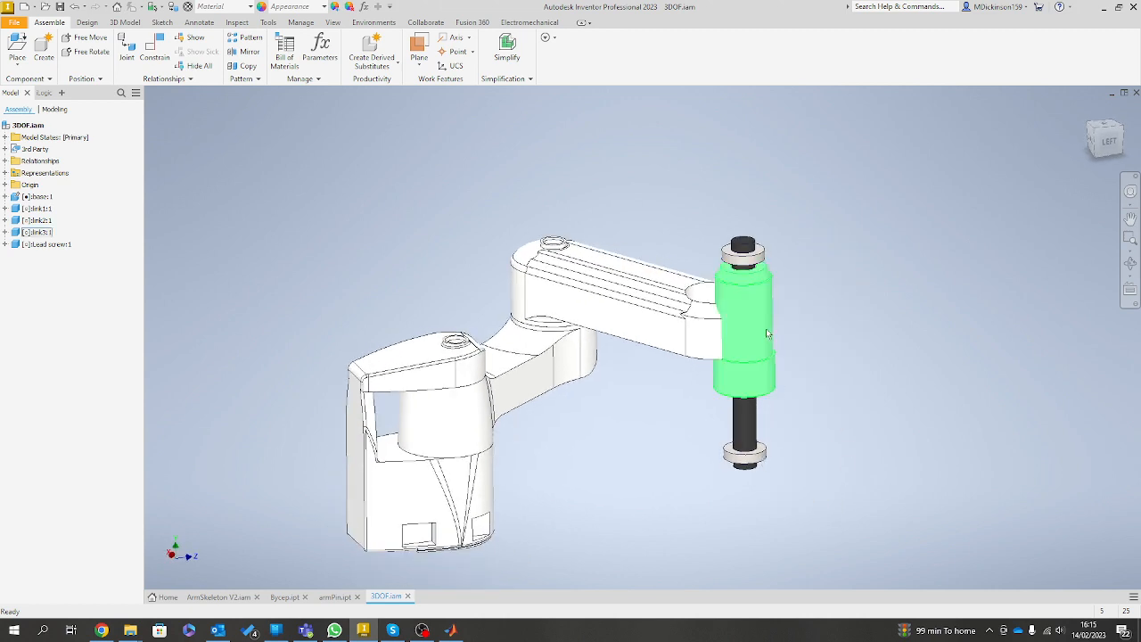
pyautogui.moveTo(765, 327); pyautogui.dragTo(802, 382)
pyautogui.moveTo(943, 322); pyautogui.dragTo(943, 322)
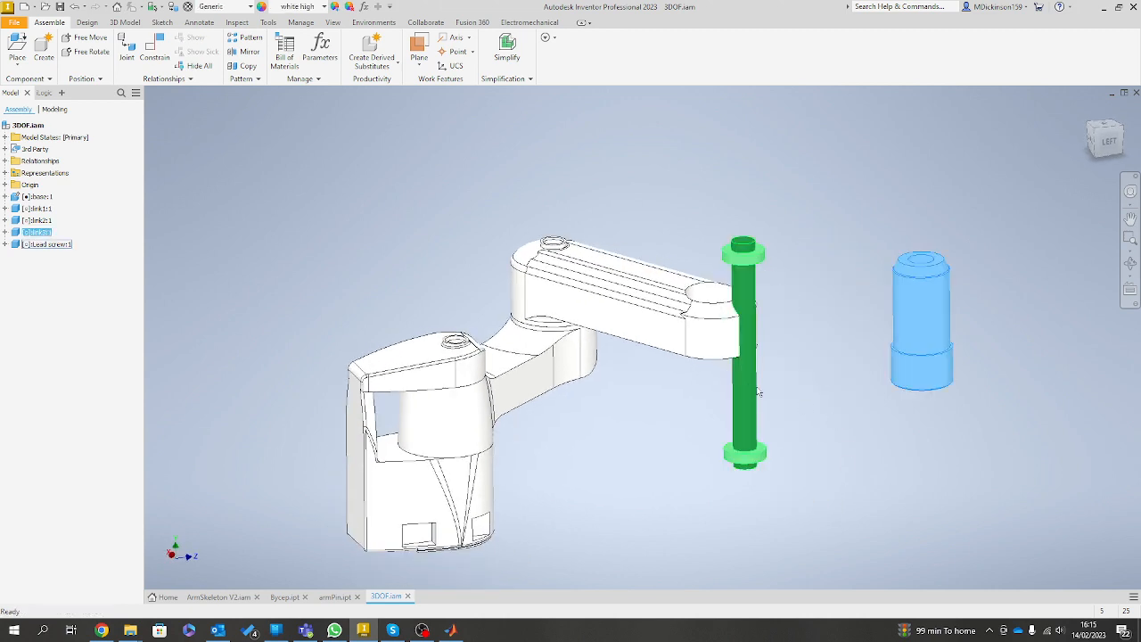
pyautogui.moveTo(745, 384); pyautogui.dragTo(1060, 380)
pyautogui.click(843, 470)
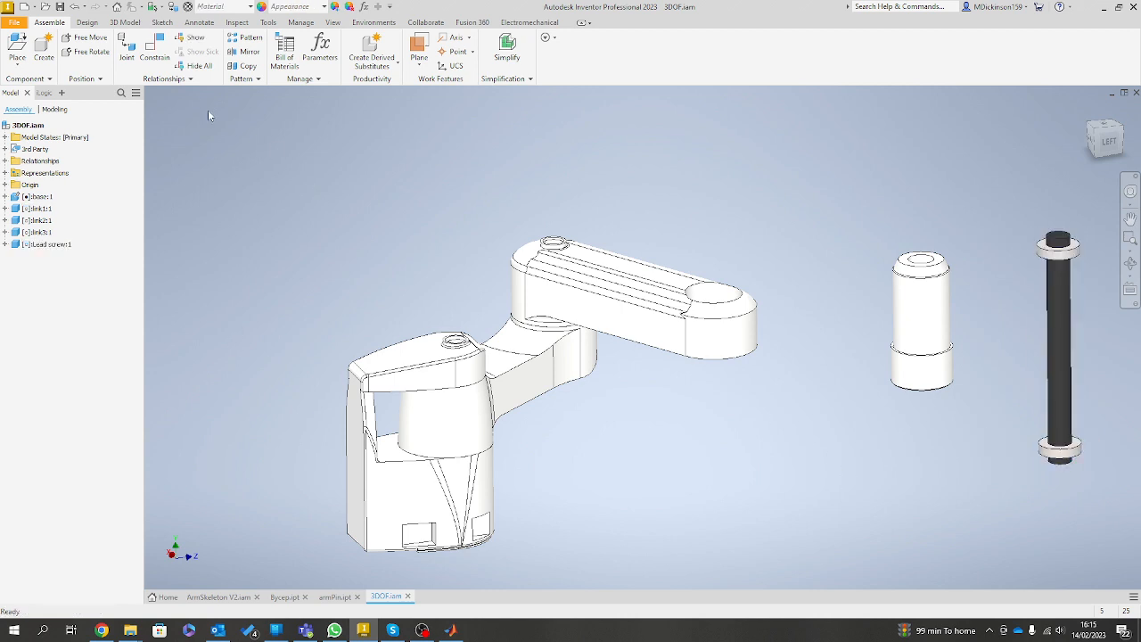
# Place a joint from the centre of the recess under link2's free end to the centre of the upper edge of link3's wide lower collar.
pyautogui.click(156, 49)
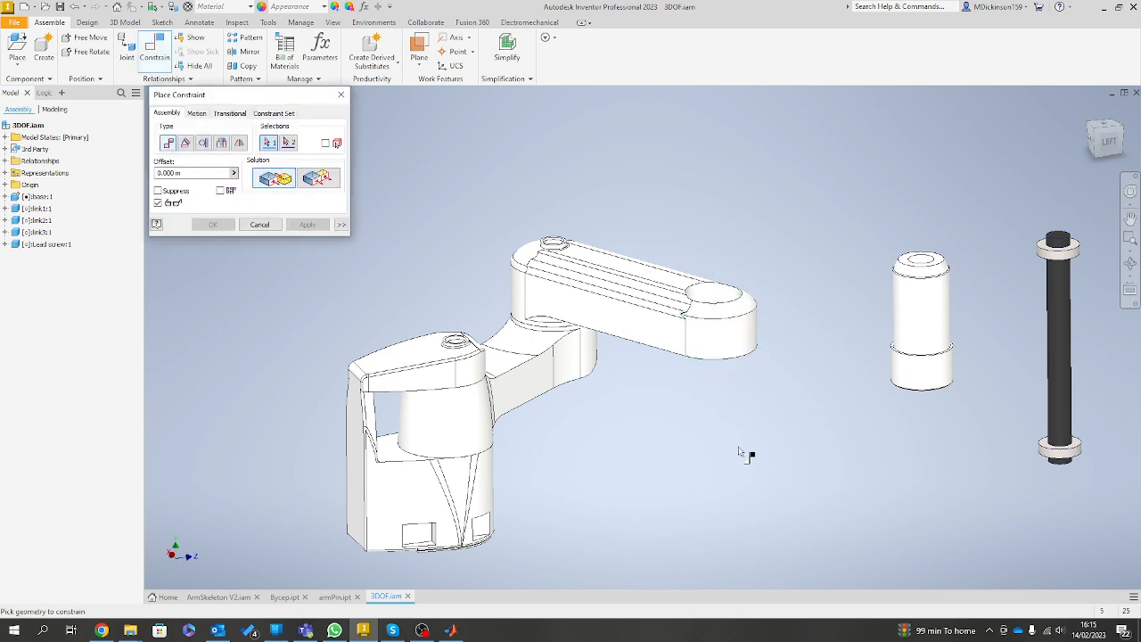
pyautogui.click(259, 224)
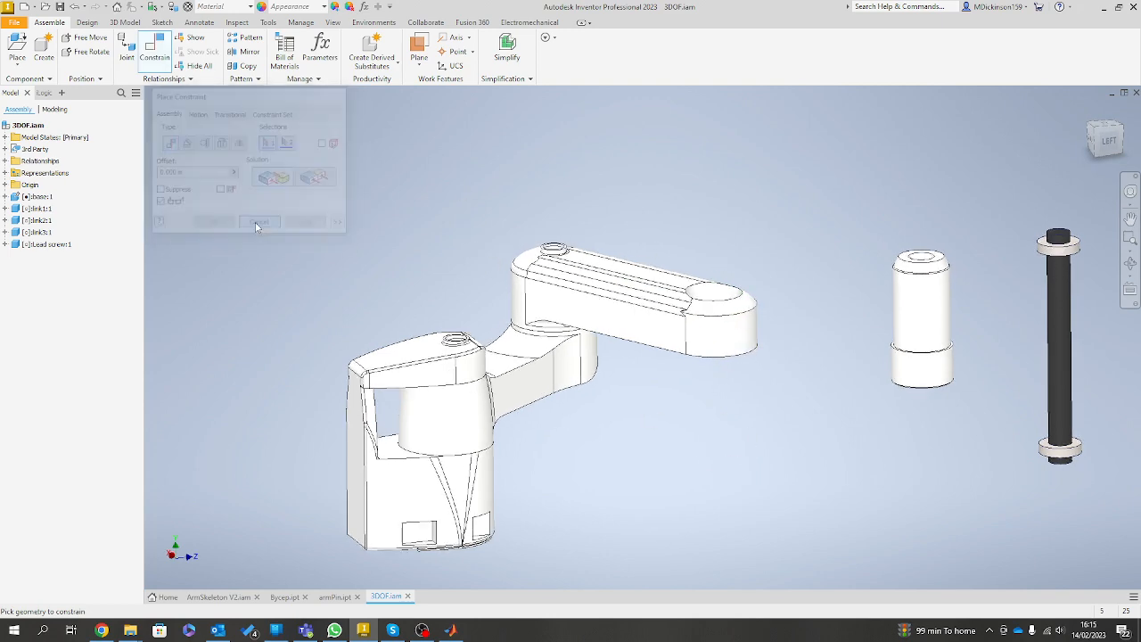
pyautogui.click(125, 50)
pyautogui.scroll(-8, 683, 395)
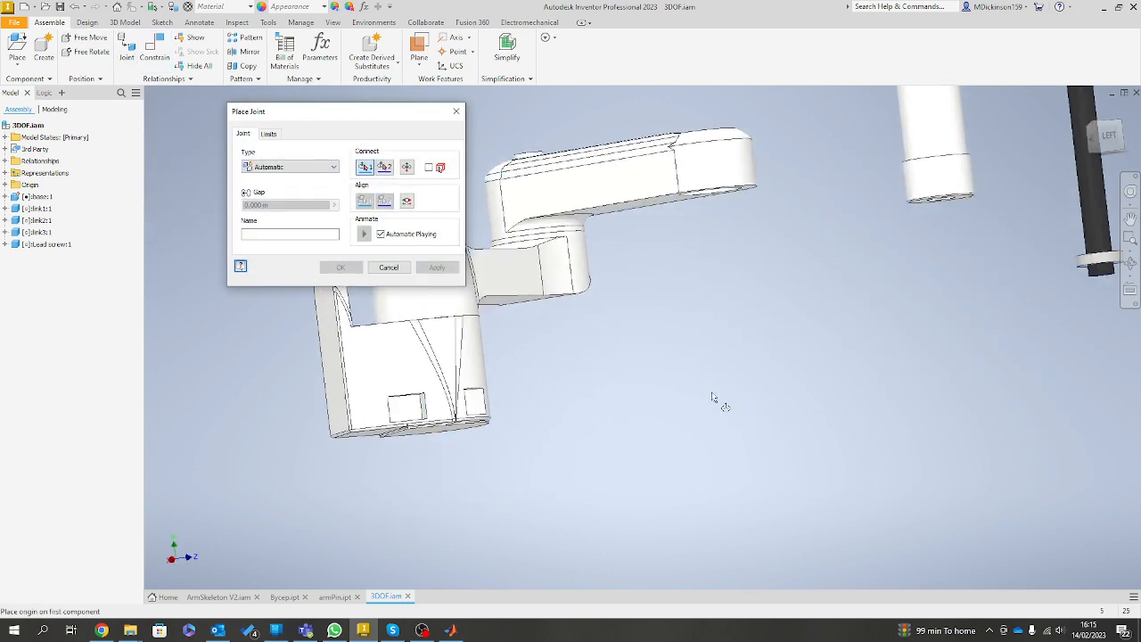
pyautogui.scroll(1, 744, 374)
pyautogui.click(813, 347)
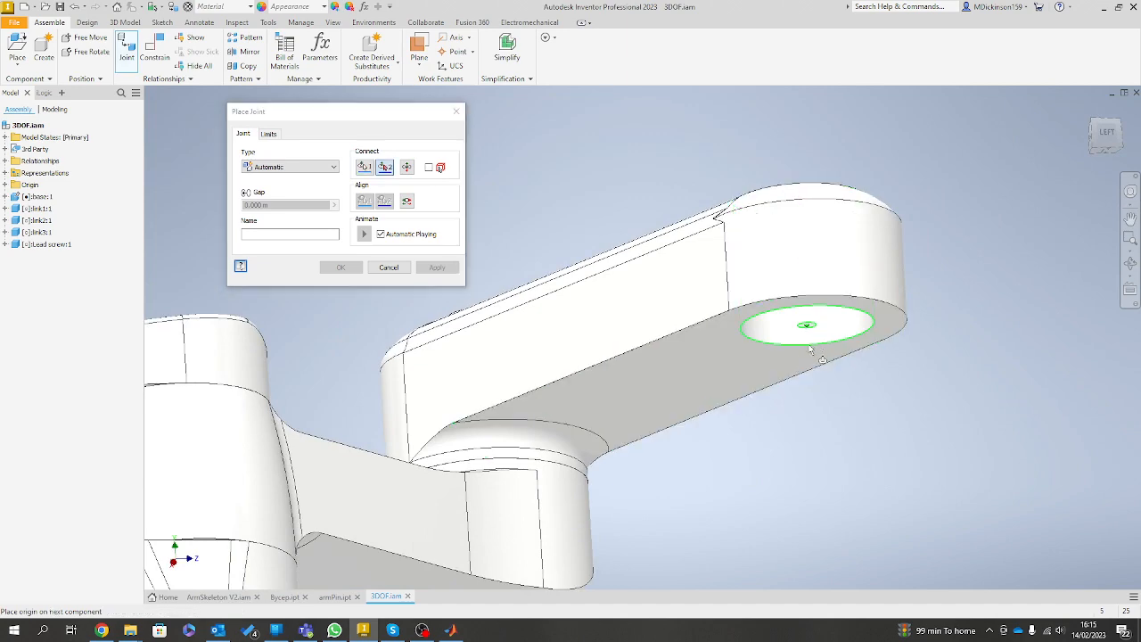
pyautogui.scroll(3, 842, 375)
pyautogui.scroll(2, 865, 392)
pyautogui.moveTo(865, 392); pyautogui.dragTo(825, 473)
pyautogui.scroll(-4, 825, 473)
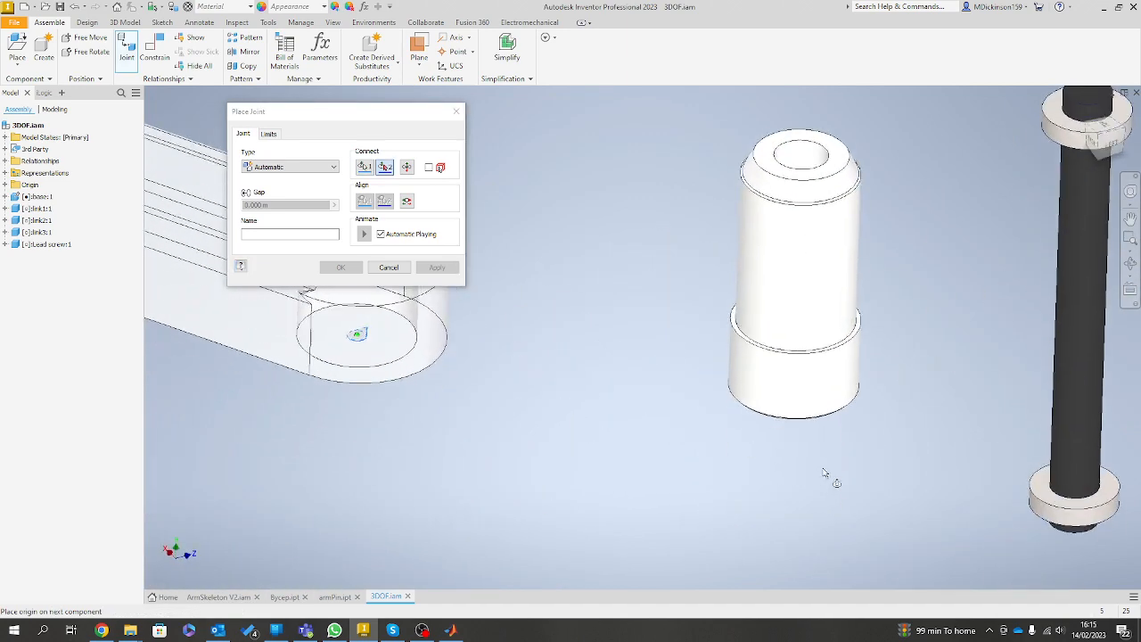
pyautogui.click(840, 354)
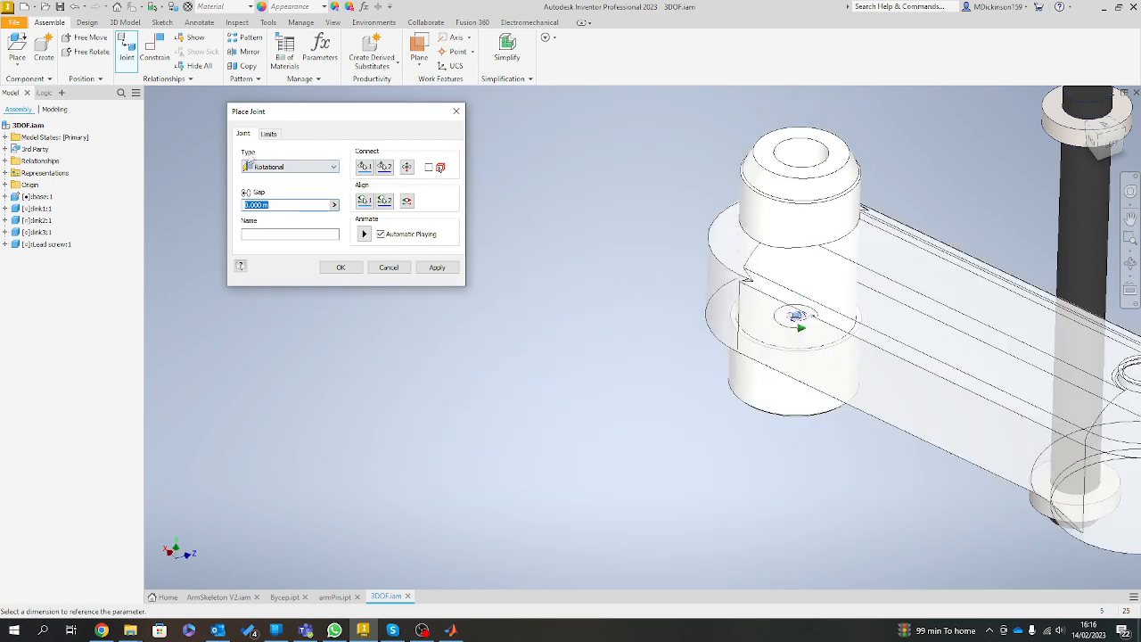
# Set the type of the joint between link2 and link3 to Rigid and apply it.
pyautogui.click(327, 168)
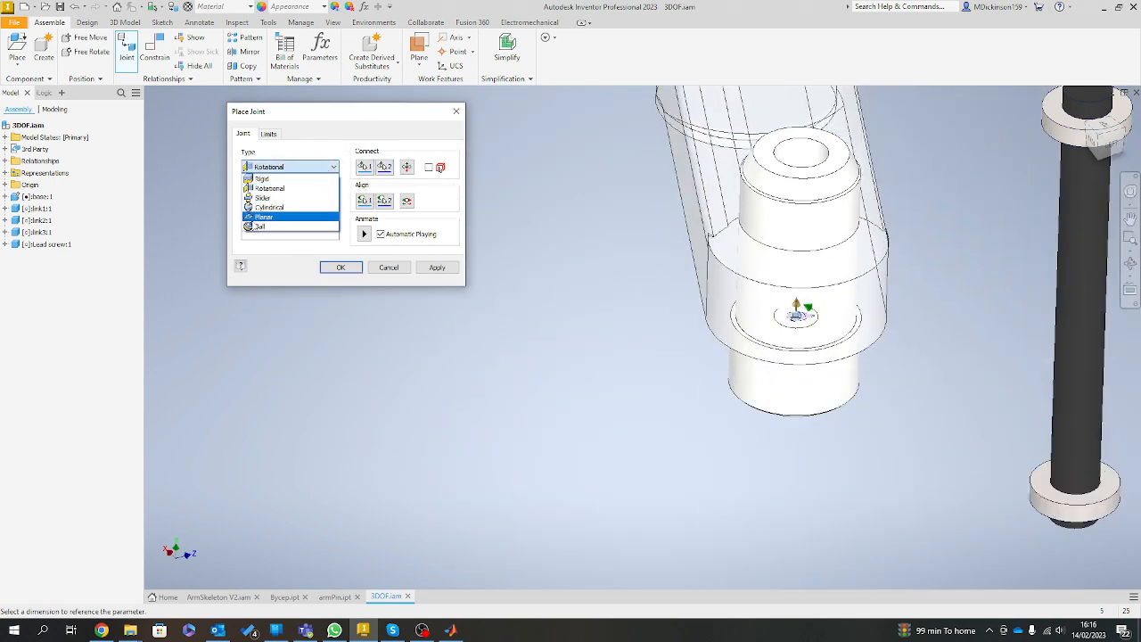
pyautogui.click(271, 179)
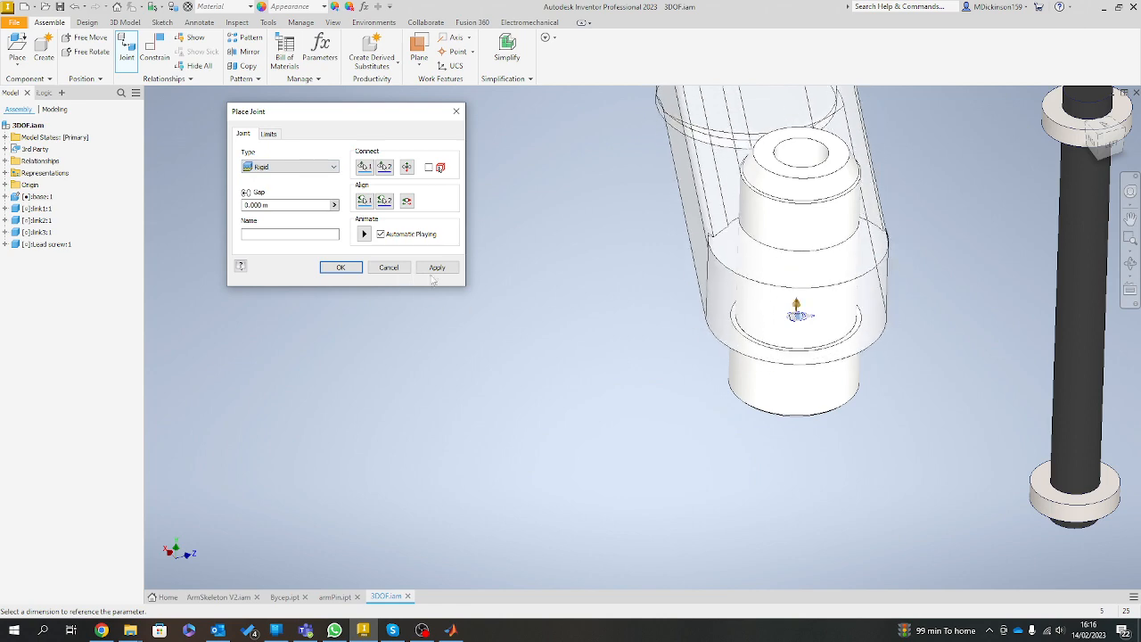
pyautogui.click(435, 268)
# Set the joint type to Slider and pick the shaft's centre just beneath the lead screw's upper collar as the first origin.
pyautogui.scroll(8, 426, 348)
pyautogui.scroll(-6, 359, 347)
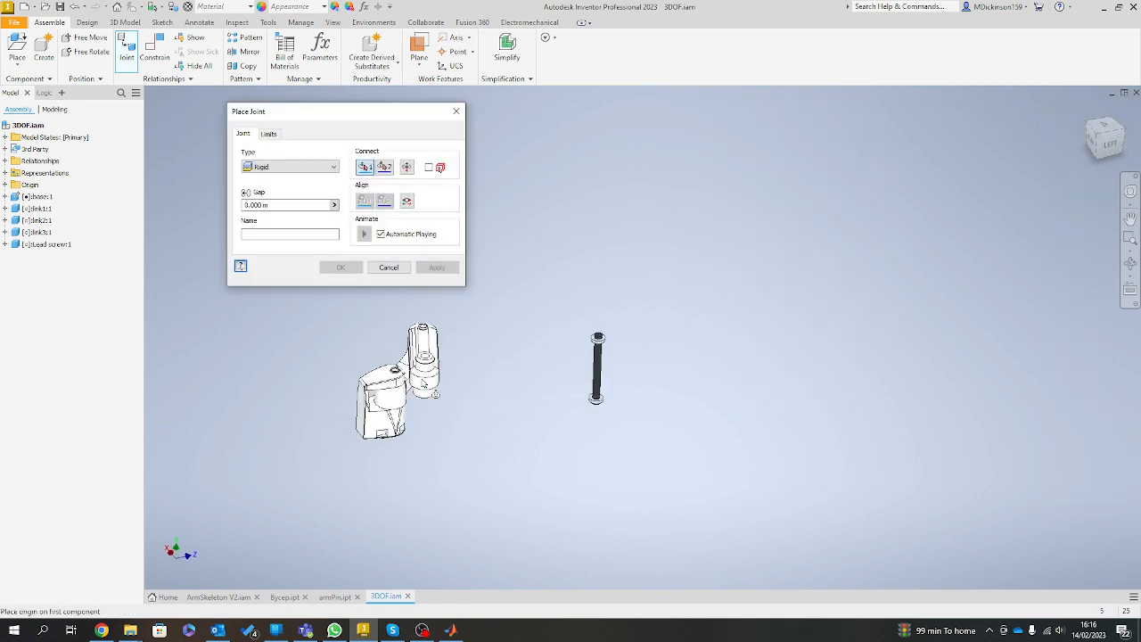
pyautogui.scroll(-3, 588, 387)
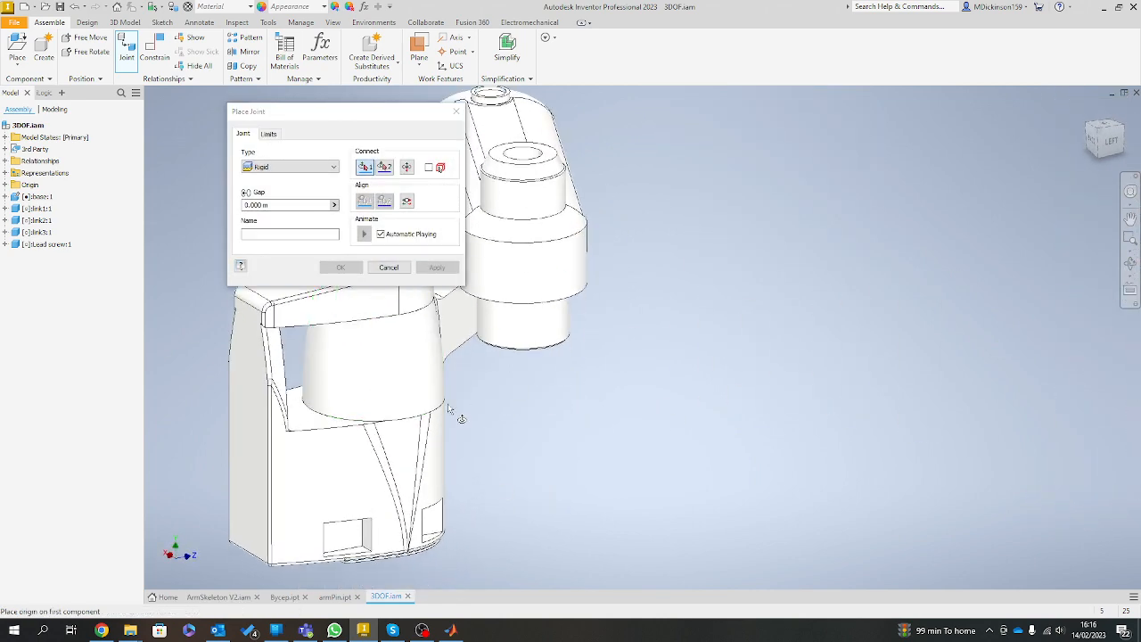
pyautogui.moveTo(409, 338); pyautogui.dragTo(757, 432)
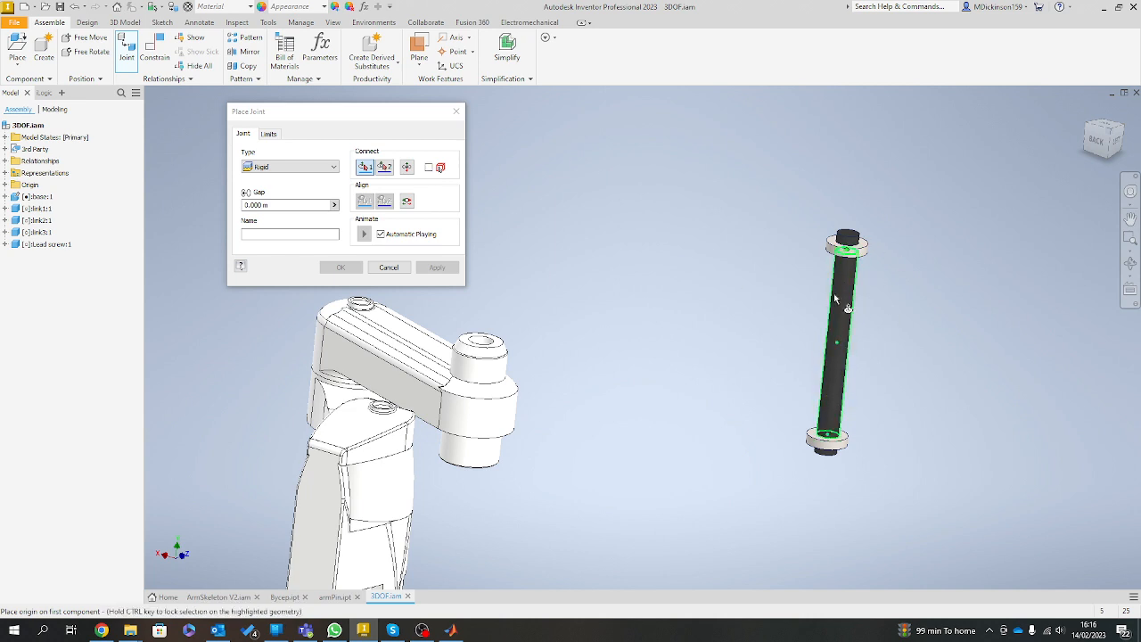
pyautogui.moveTo(846, 258); pyautogui.dragTo(781, 372)
pyautogui.scroll(-2, 781, 372)
pyautogui.click(322, 167)
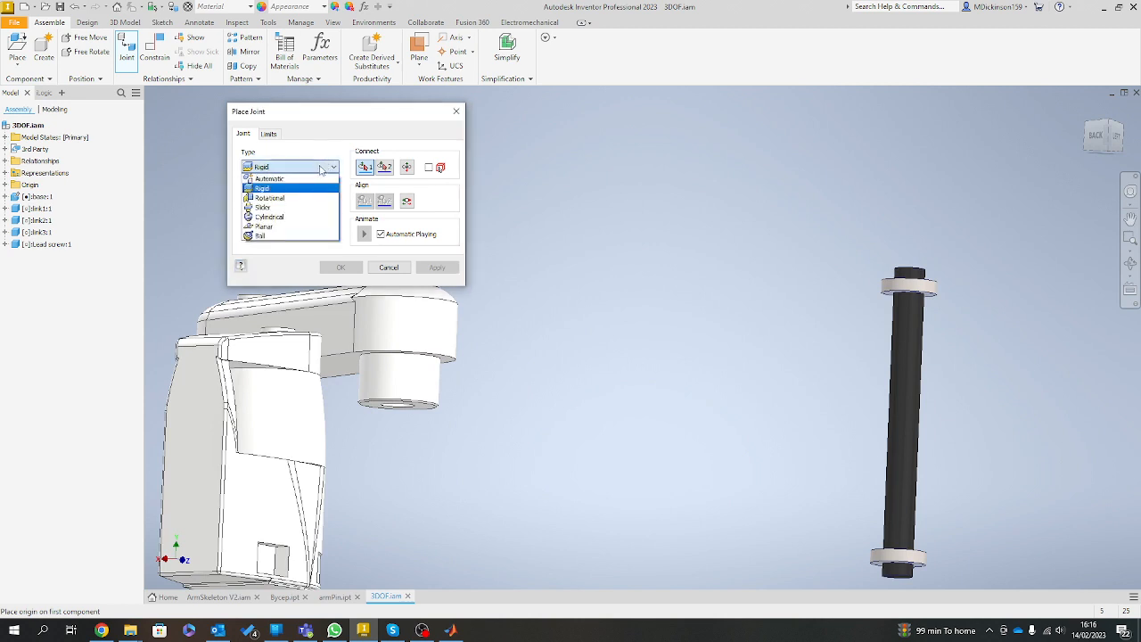
pyautogui.click(268, 207)
pyautogui.scroll(-1, 891, 423)
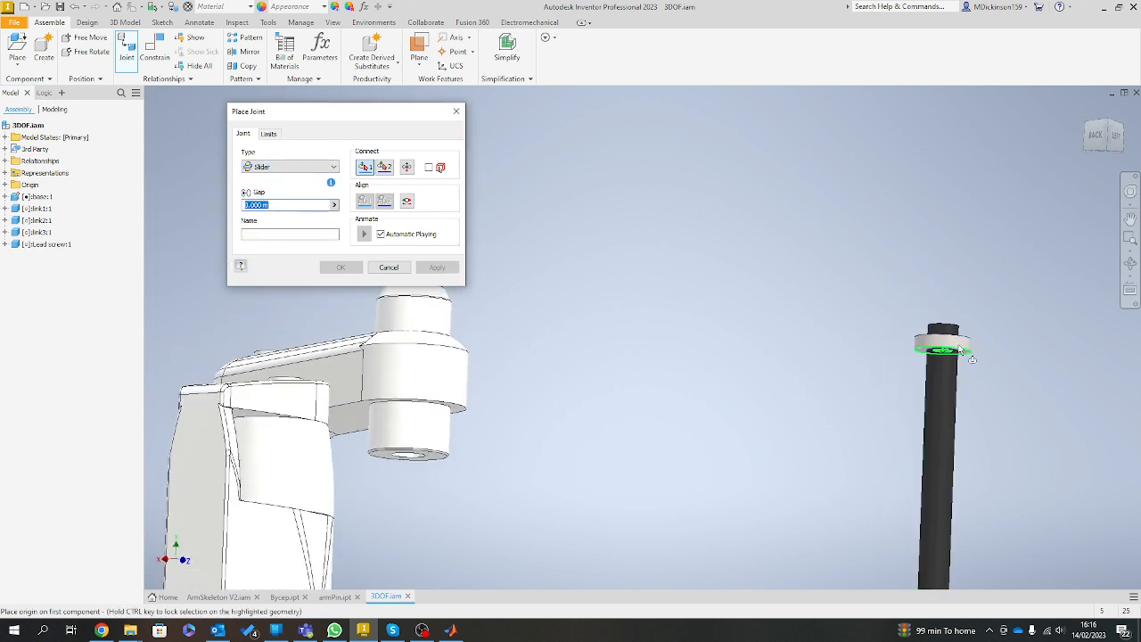
pyautogui.scroll(-2, 894, 387)
pyautogui.moveTo(894, 386); pyautogui.dragTo(858, 492)
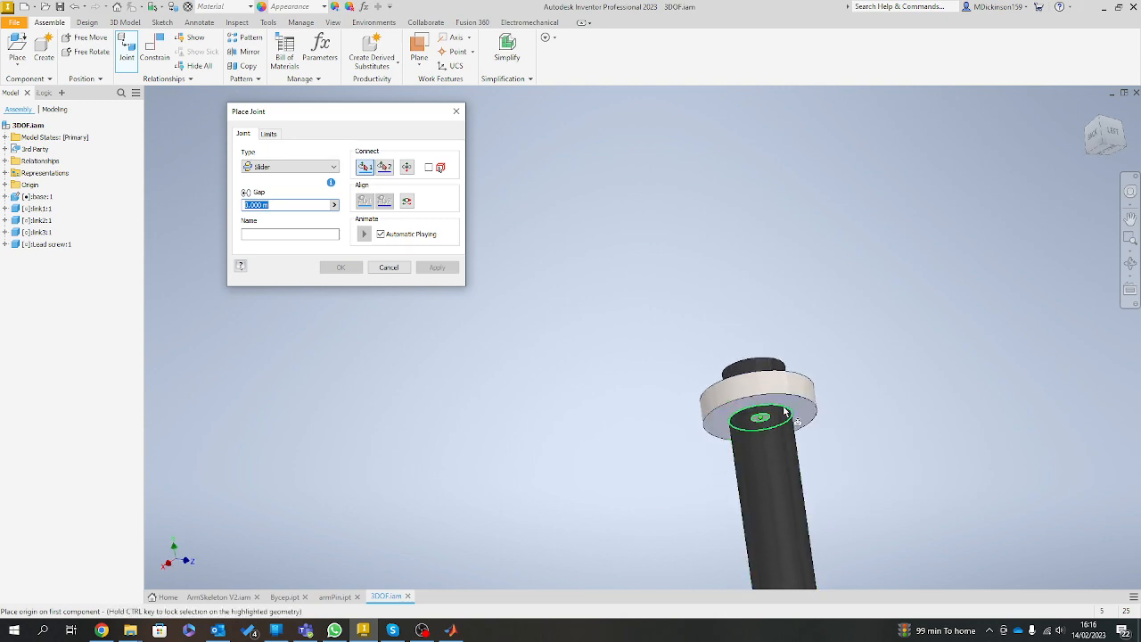
pyautogui.click(763, 418)
# Connect the lead screw to the centre of link3's top with a Rigid joint type and finish placing joints.
pyautogui.scroll(2, 598, 437)
pyautogui.scroll(4, 586, 402)
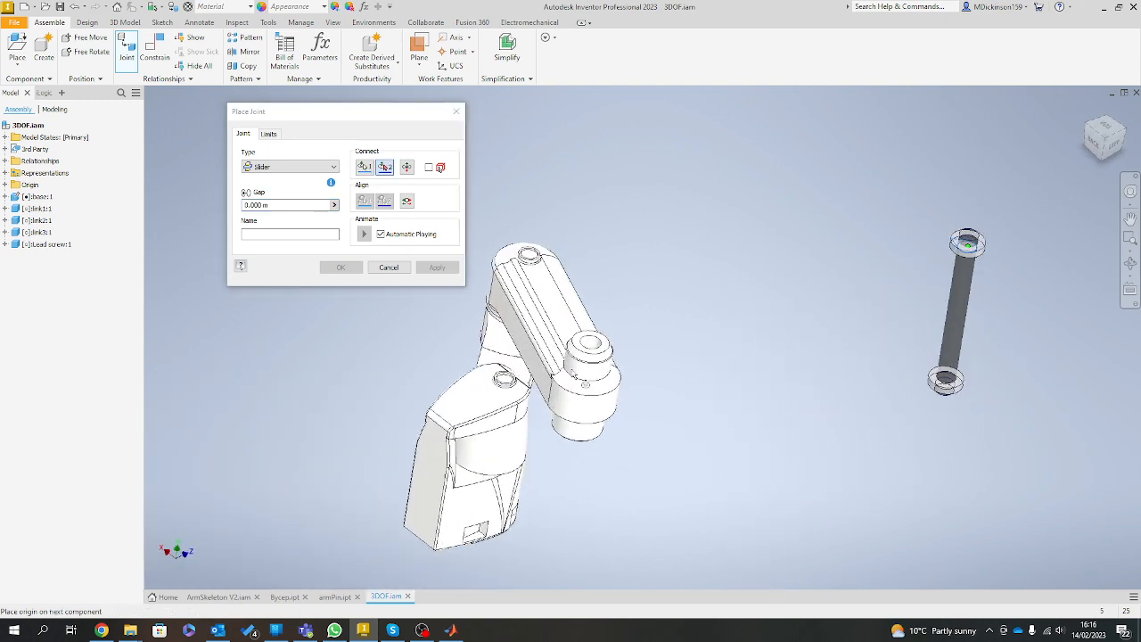
pyautogui.click(592, 375)
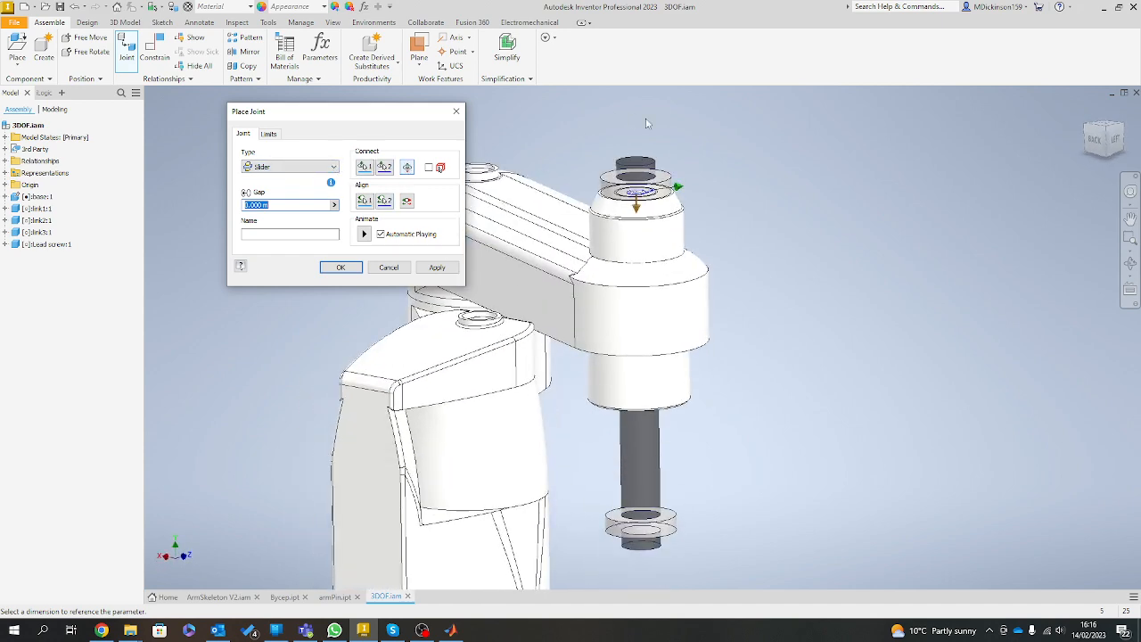
pyautogui.click(334, 169)
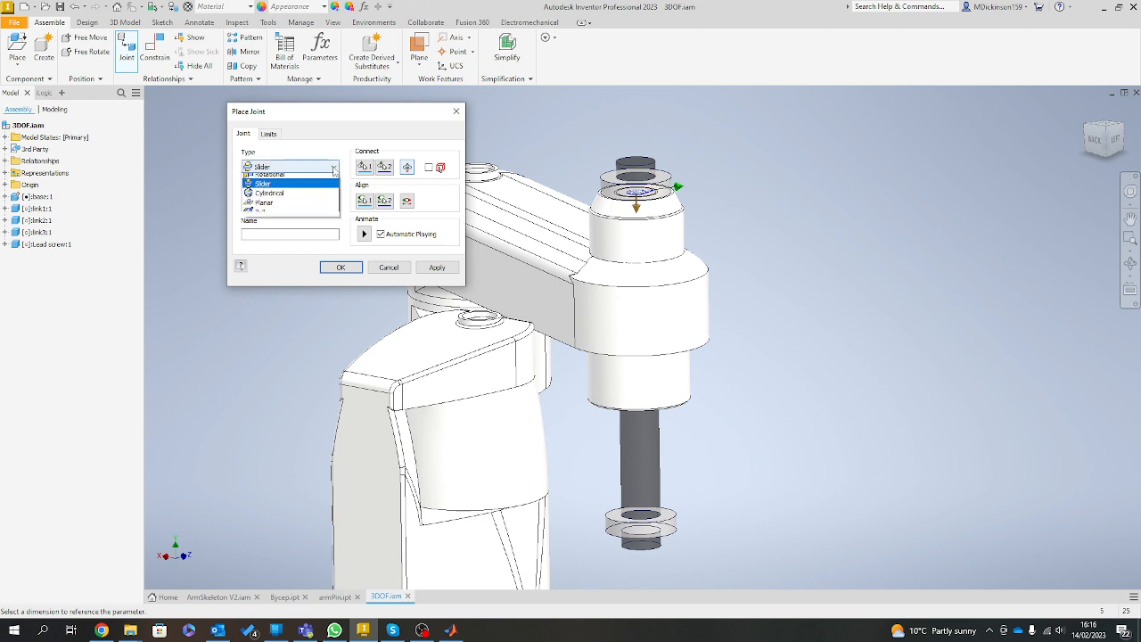
pyautogui.click(315, 179)
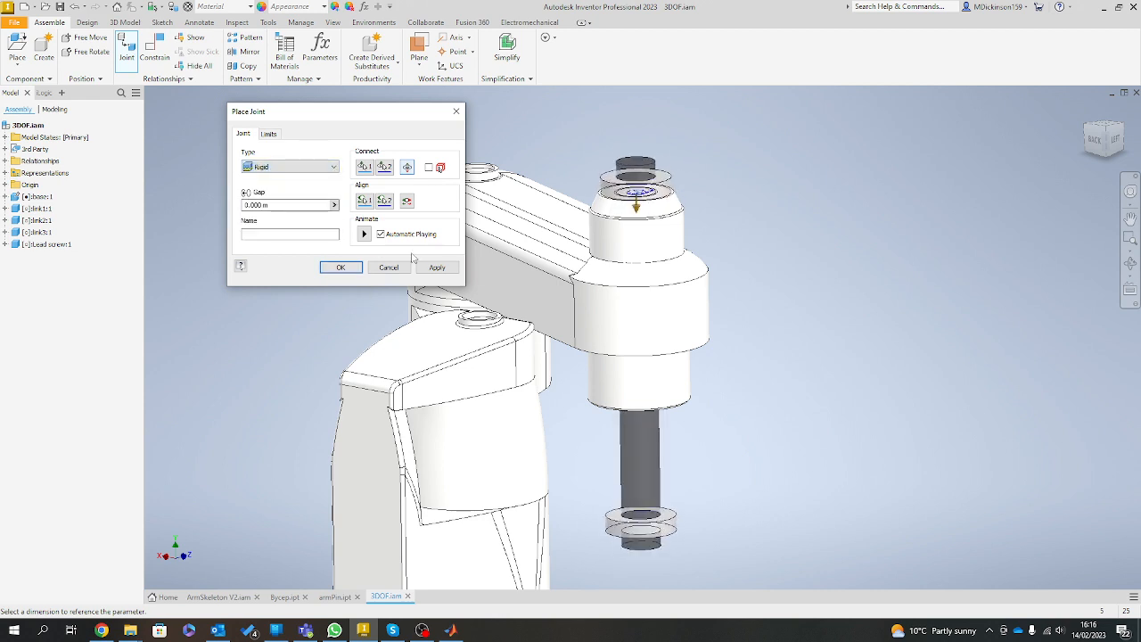
pyautogui.click(440, 271)
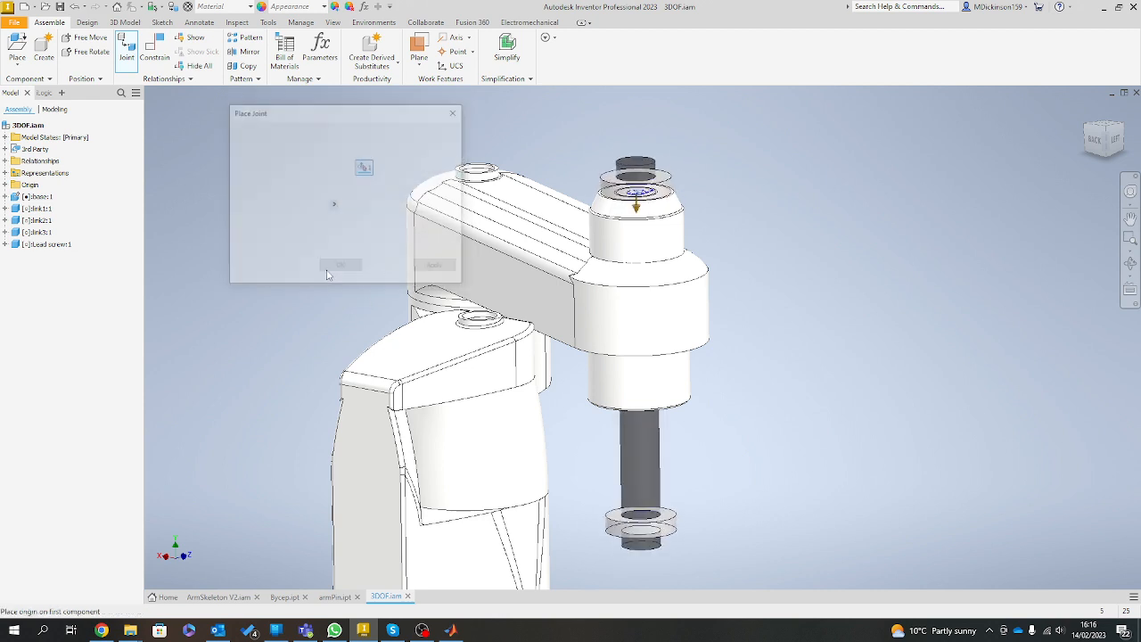
pyautogui.click(389, 267)
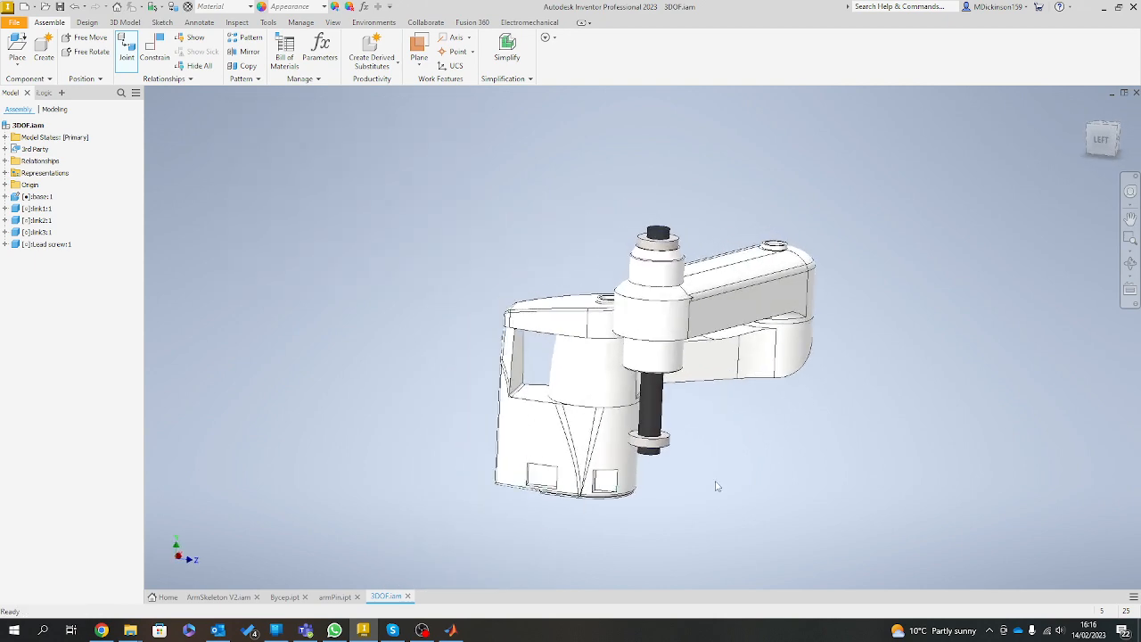
# Swing the arm outward away from the base, and select link1 and link2 in turn to check the individual links.
pyautogui.moveTo(639, 315); pyautogui.dragTo(1016, 388)
pyautogui.click(770, 493)
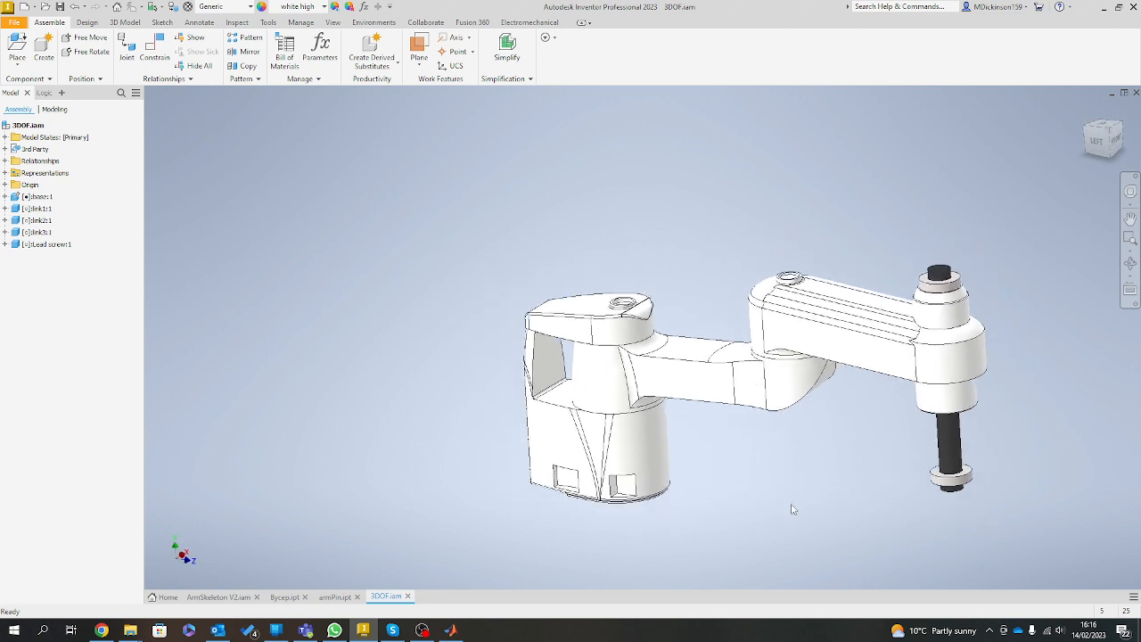
pyautogui.click(609, 351)
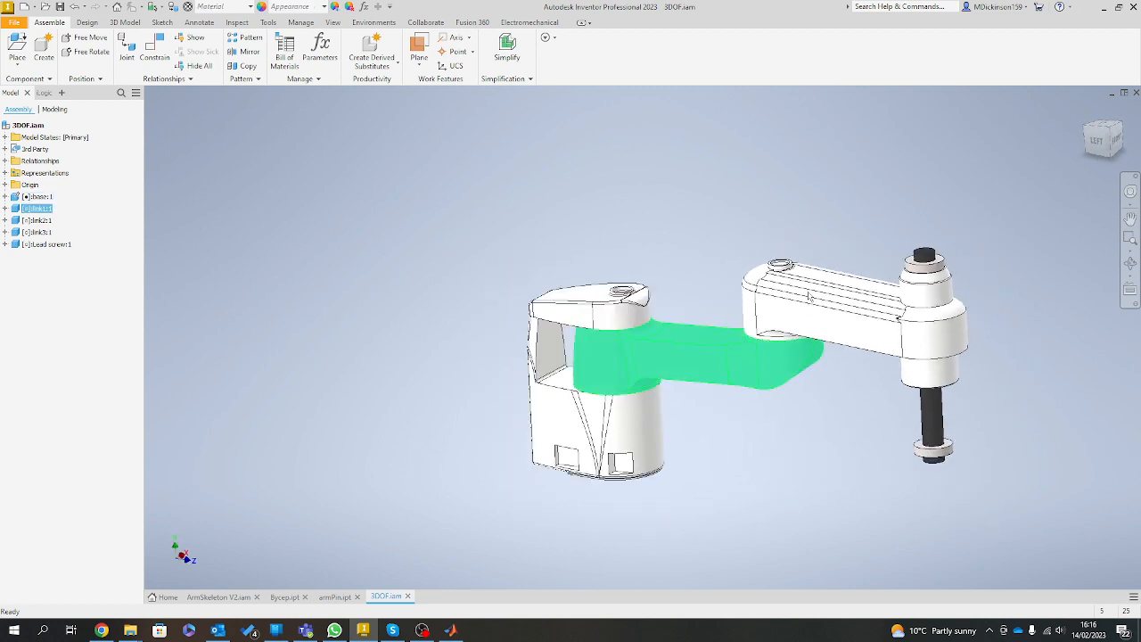
pyautogui.click(761, 283)
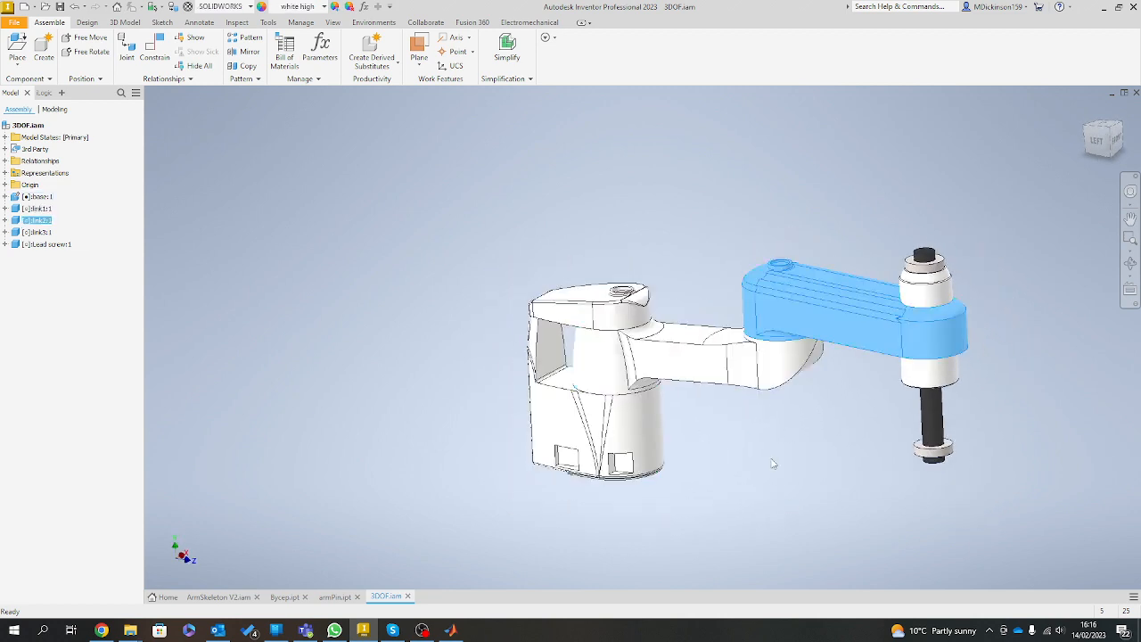
pyautogui.click(889, 456)
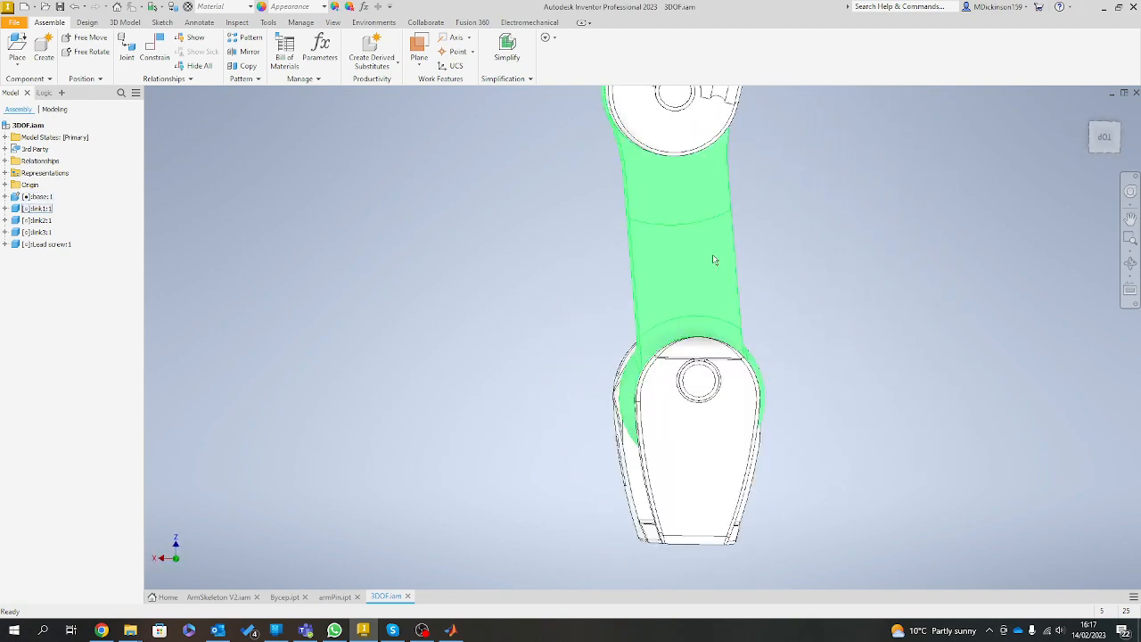
# Swing link1 about the base and link2 about link1 to test the movement of the completed arm.
pyautogui.moveTo(685, 193); pyautogui.dragTo(905, 399)
pyautogui.scroll(-4, 900, 403)
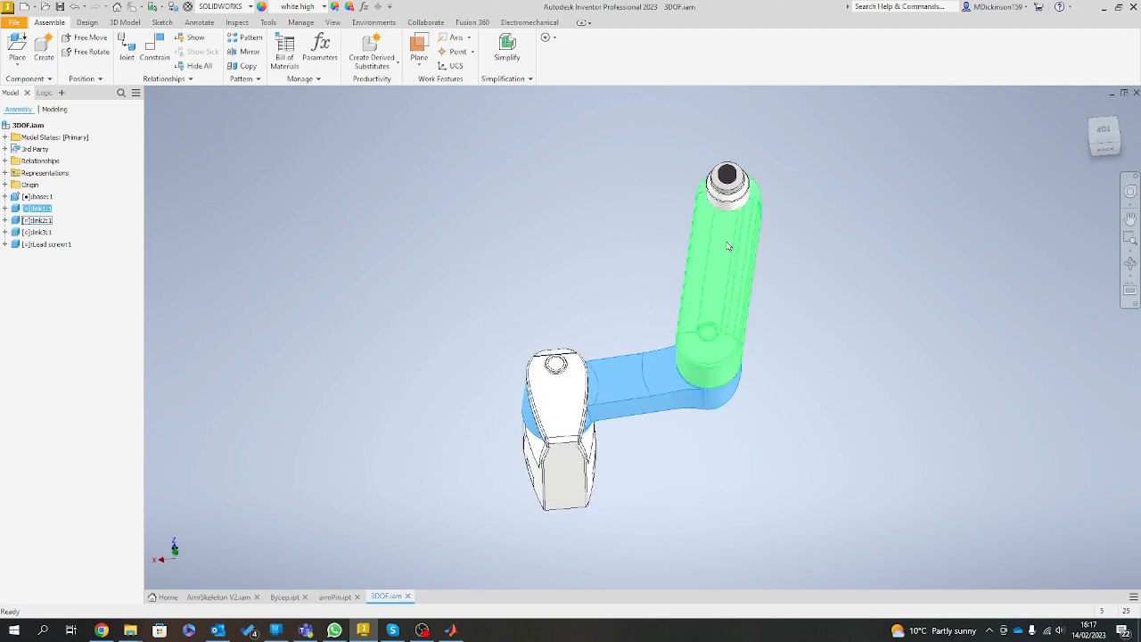
pyautogui.moveTo(731, 241); pyautogui.dragTo(763, 274)
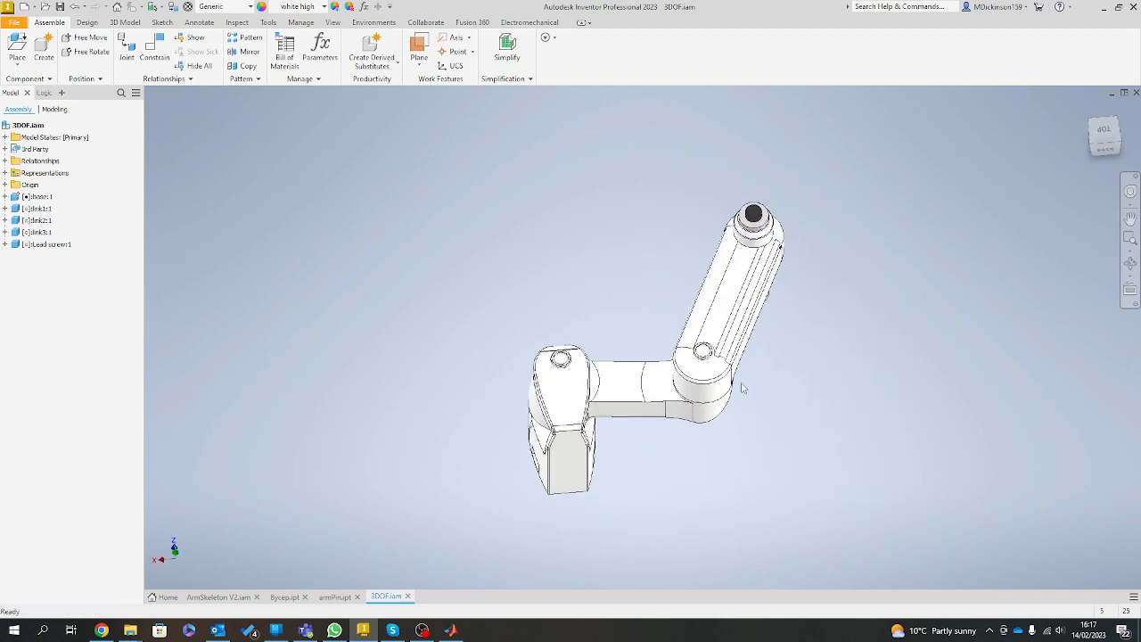
pyautogui.moveTo(704, 365); pyautogui.dragTo(727, 516)
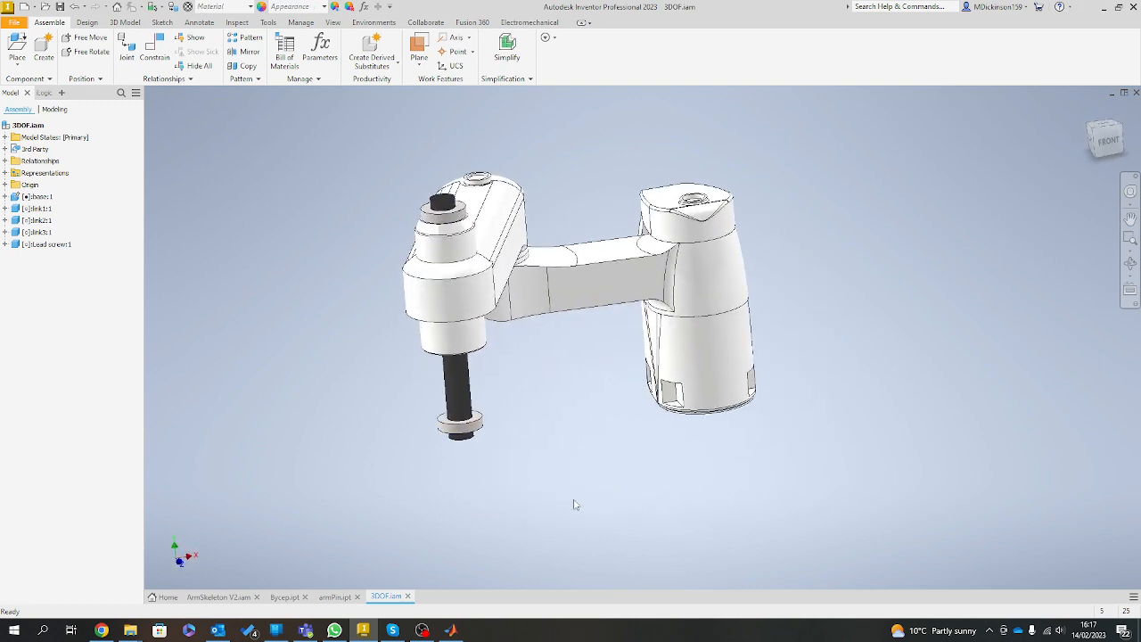
# Examine the base from underneath and from the side.
pyautogui.moveTo(574, 501); pyautogui.dragTo(747, 541)
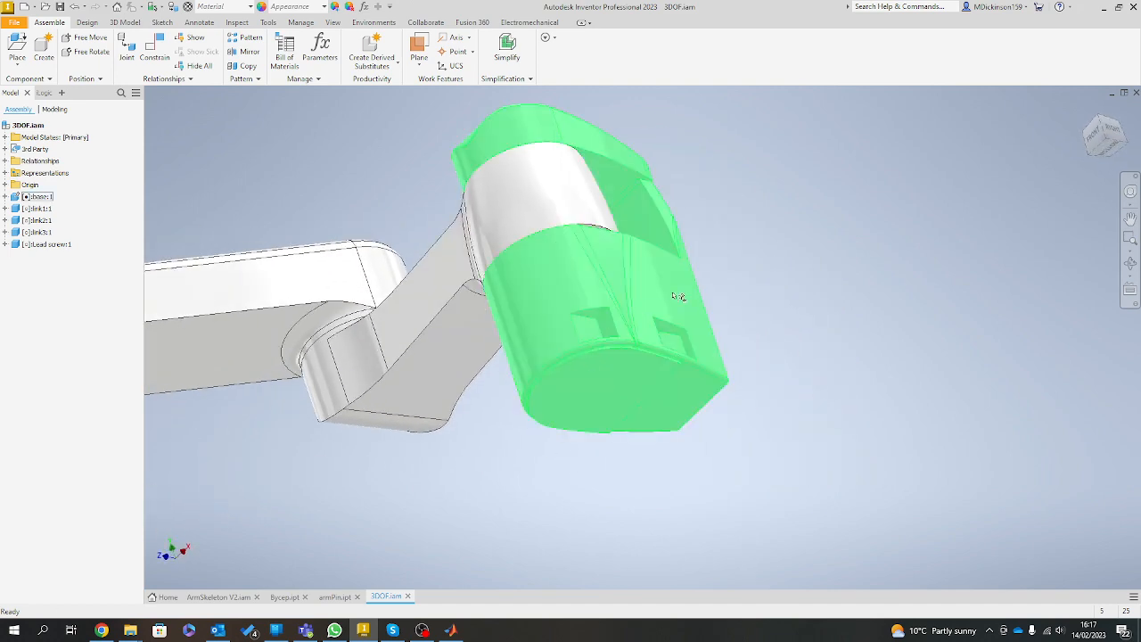
pyautogui.click(623, 324)
pyautogui.click(663, 499)
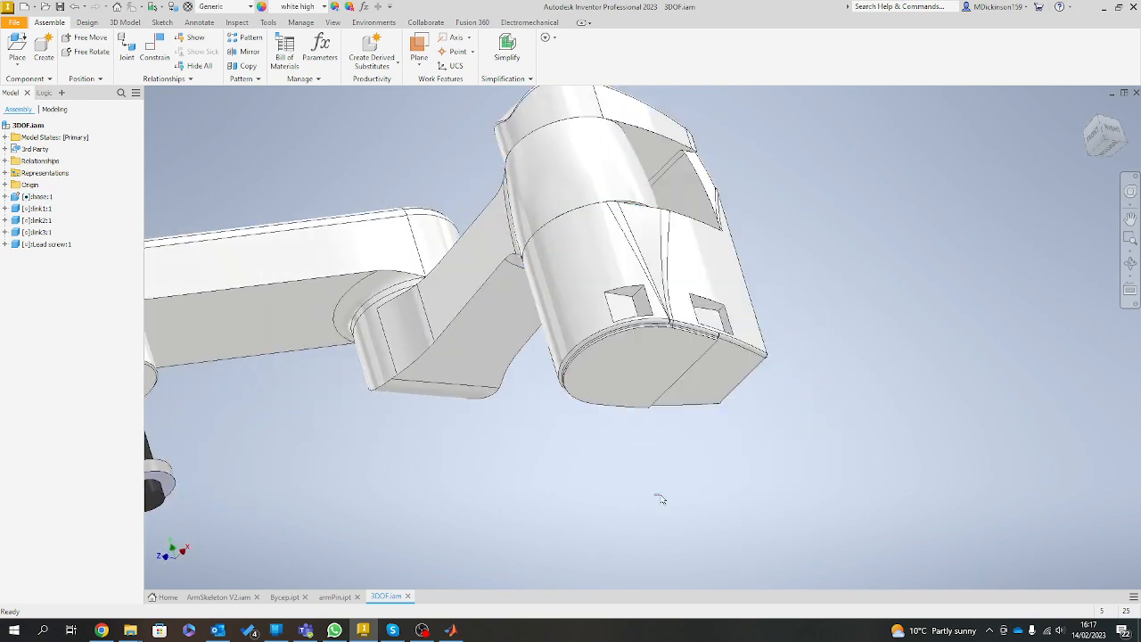
pyautogui.moveTo(662, 499); pyautogui.dragTo(682, 408)
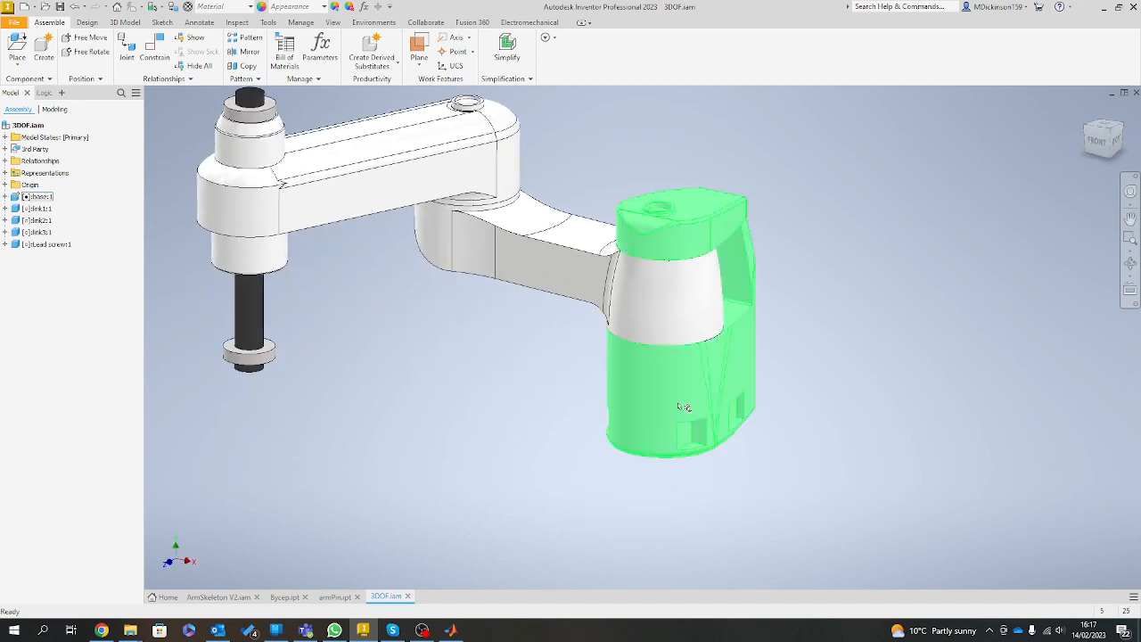
# Switch from the assembly to MATLAB and open the Simulink Start Page for a new model.
pyautogui.click(1103, 7)
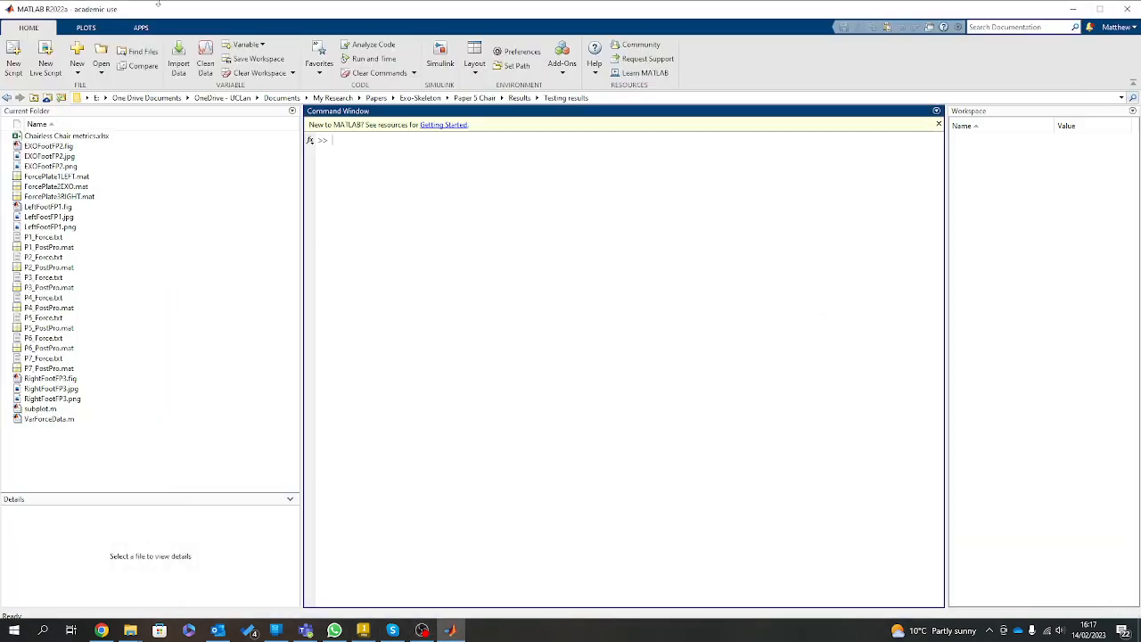
pyautogui.click(78, 67)
pyautogui.click(426, 535)
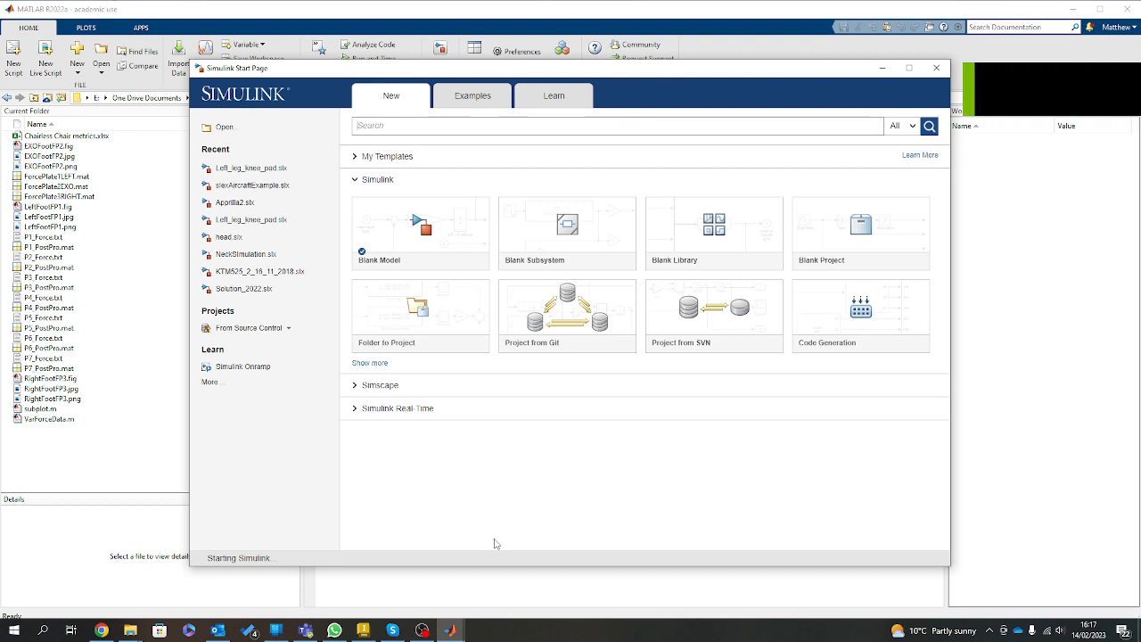
# Create a blank Simulink model and maximise its window.
pyautogui.moveTo(450, 630)
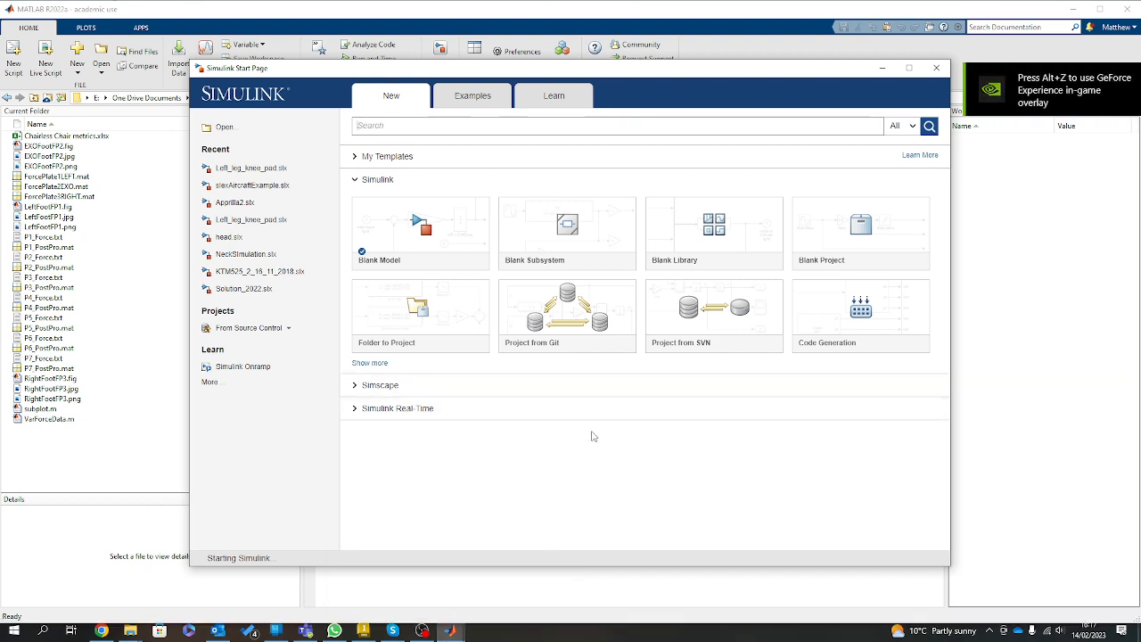
pyautogui.click(428, 226)
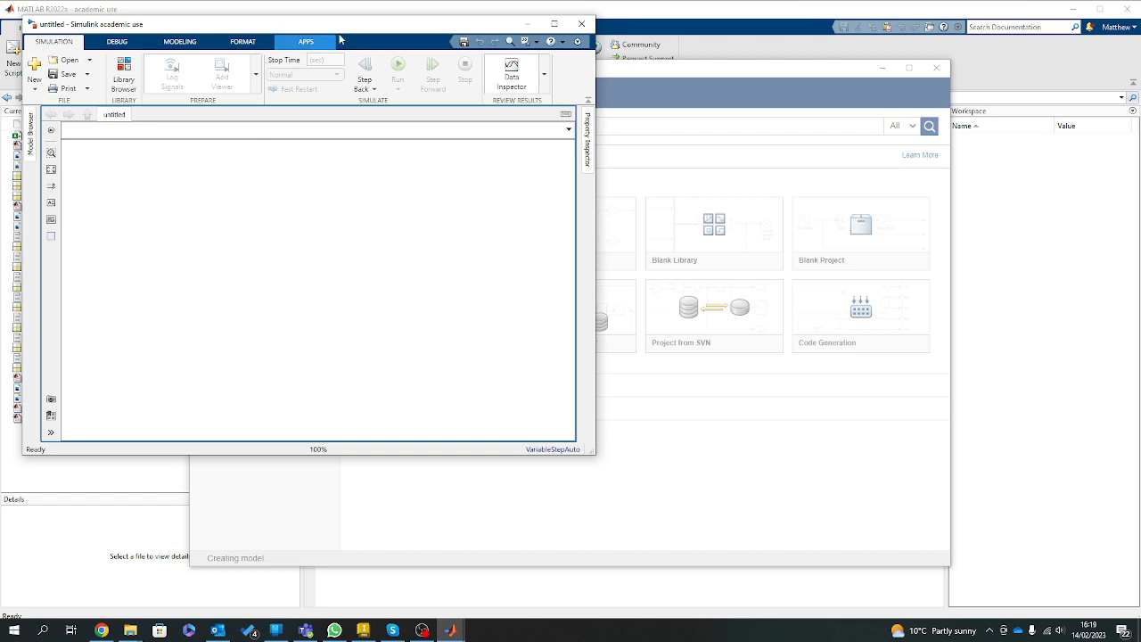
pyautogui.moveTo(354, 25); pyautogui.dragTo(704, 142)
pyautogui.doubleClick(704, 142)
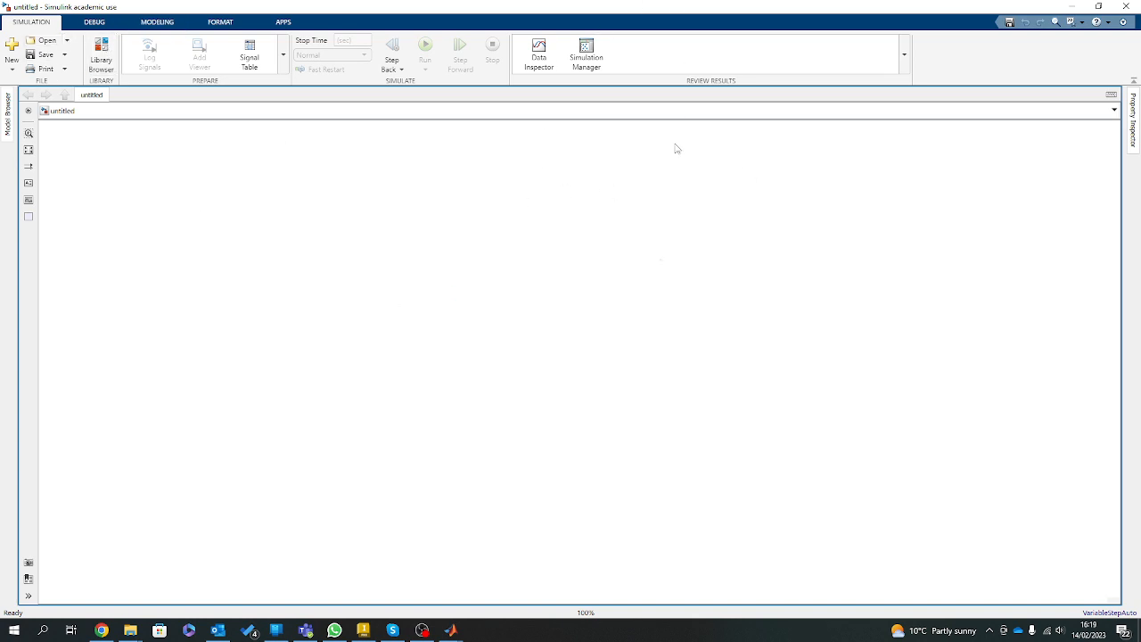
# Open the Simulink Library Browser, expand Simscape and its Multibody library, and widen and reposition the browser window.
pyautogui.hotkey('ctrl', 'shift', 'l')
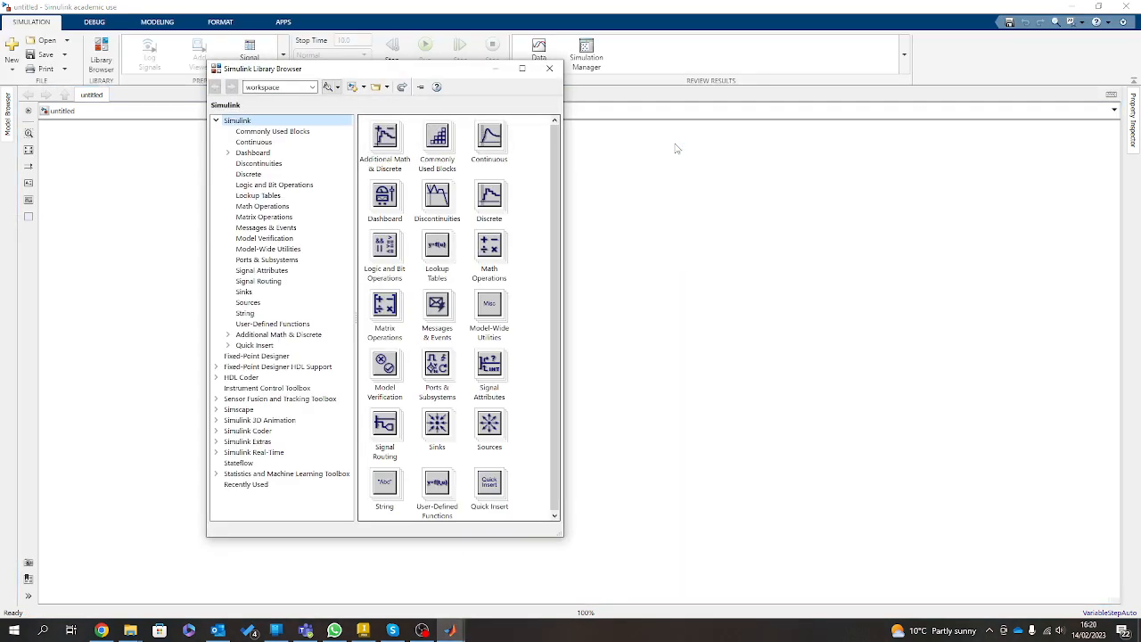
pyautogui.click(215, 121)
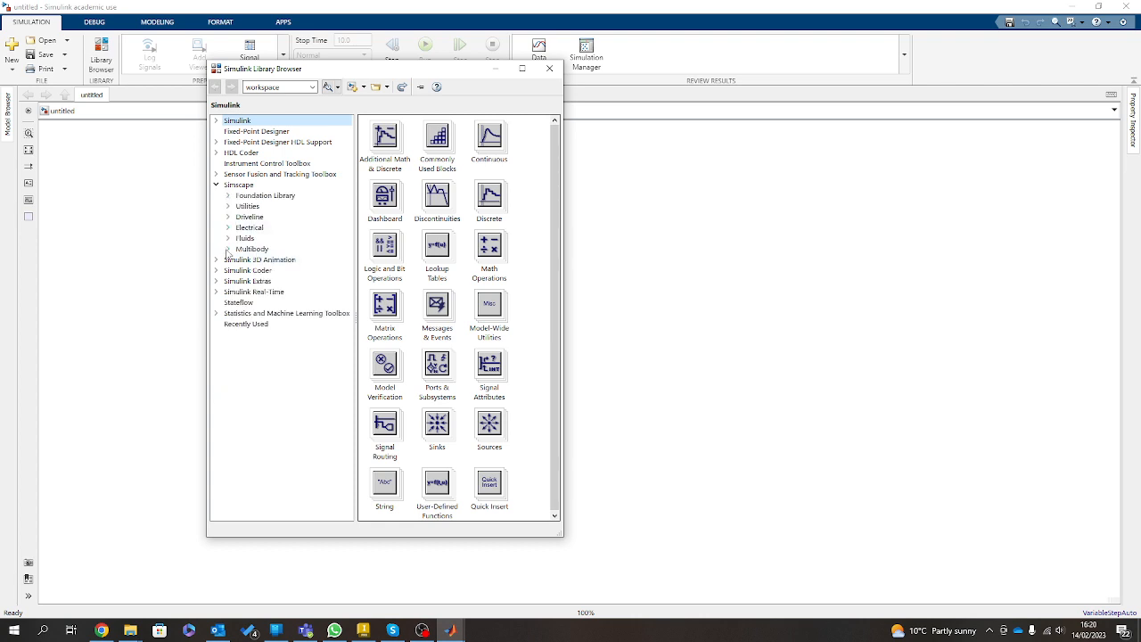
pyautogui.click(227, 250)
pyautogui.moveTo(204, 361); pyautogui.dragTo(134, 363)
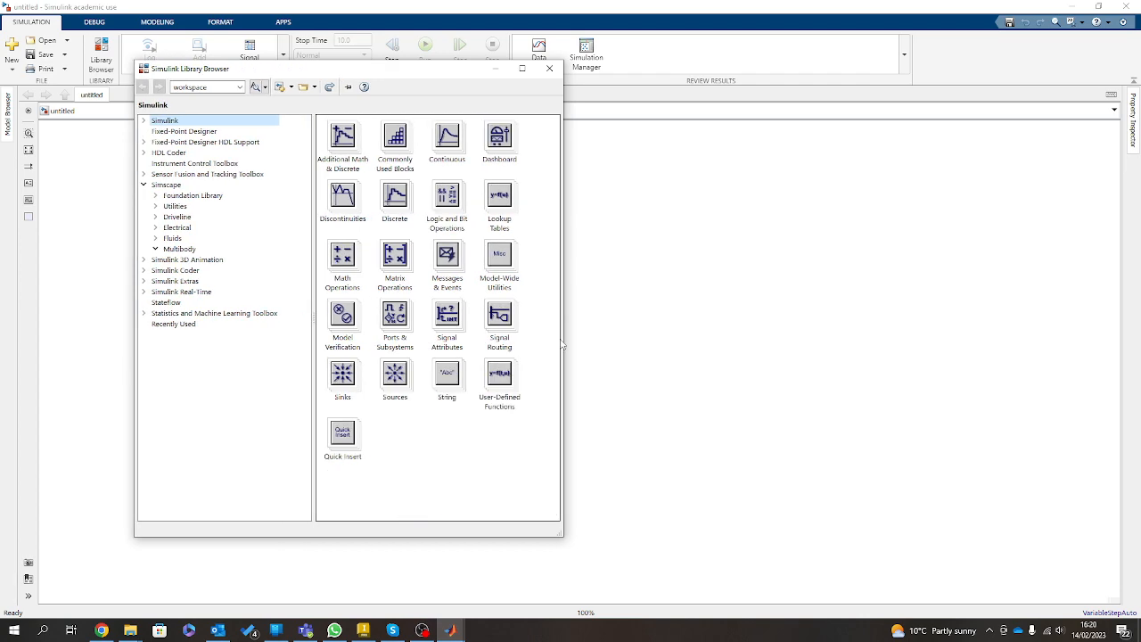
pyautogui.moveTo(565, 336); pyautogui.dragTo(844, 373)
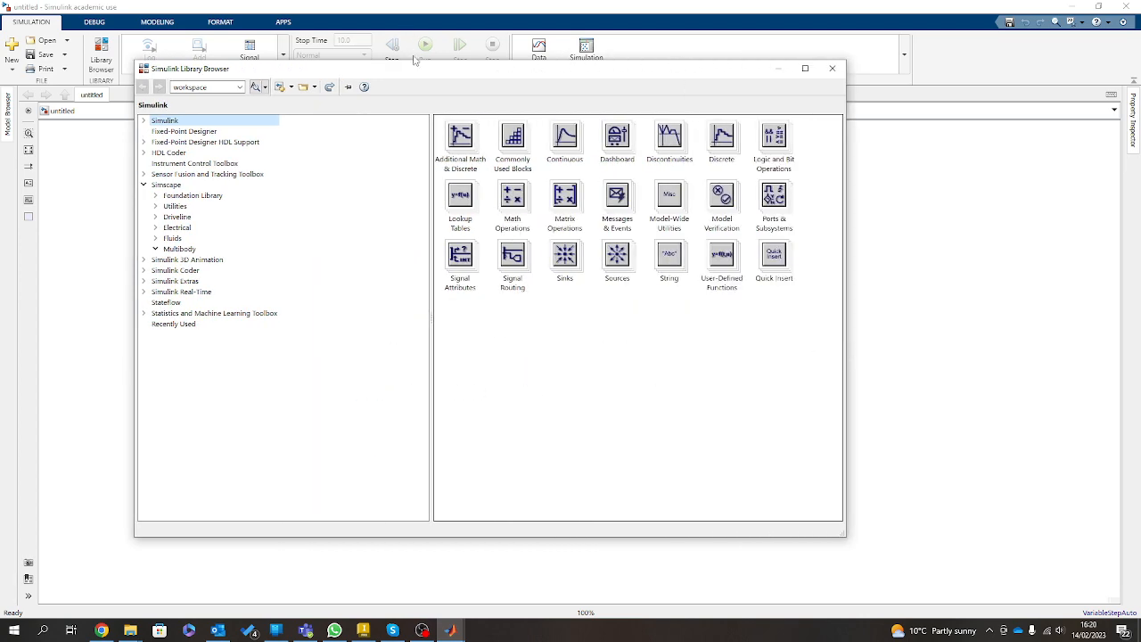
pyautogui.moveTo(413, 71); pyautogui.dragTo(363, 120)
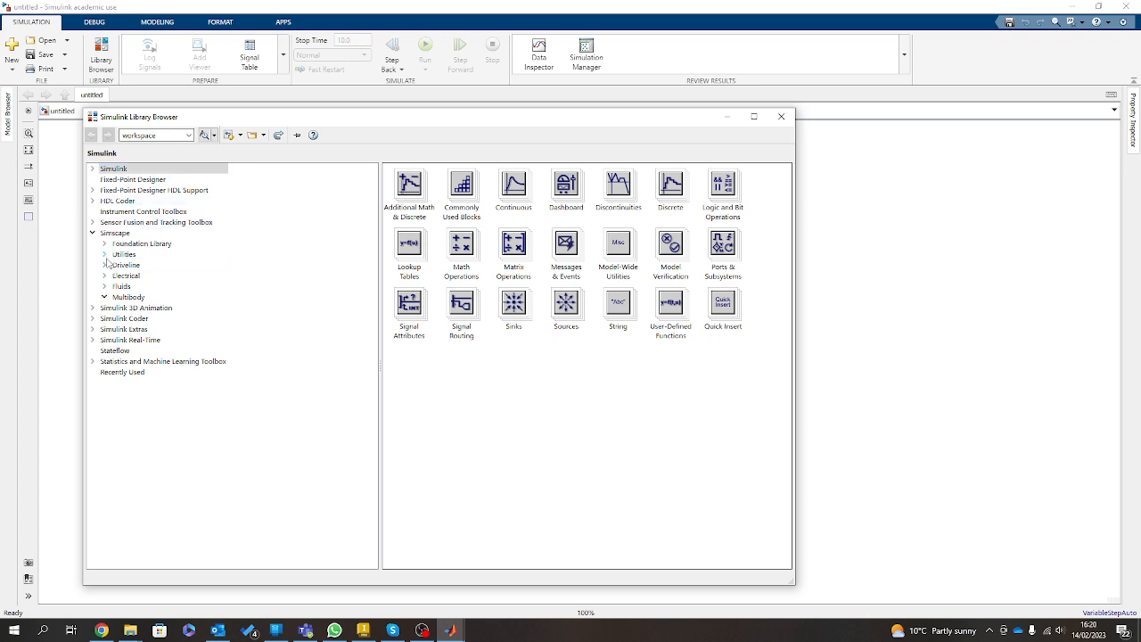
# Add a Solver Configuration block from the Simscape Utilities library to the blank model.
pyautogui.click(105, 254)
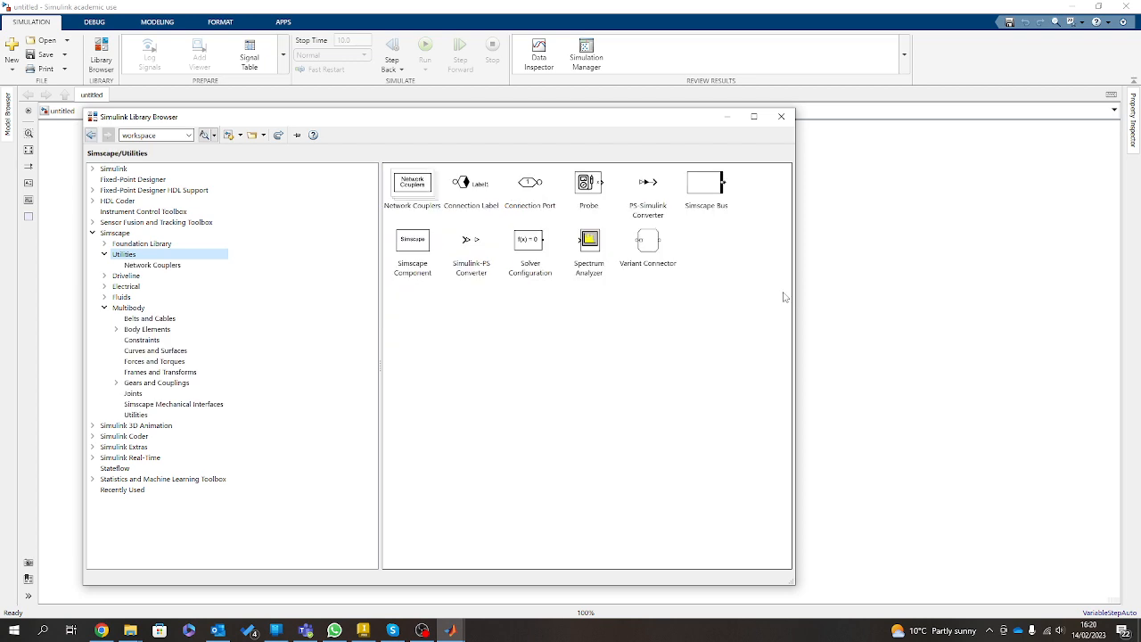
pyautogui.click(531, 251)
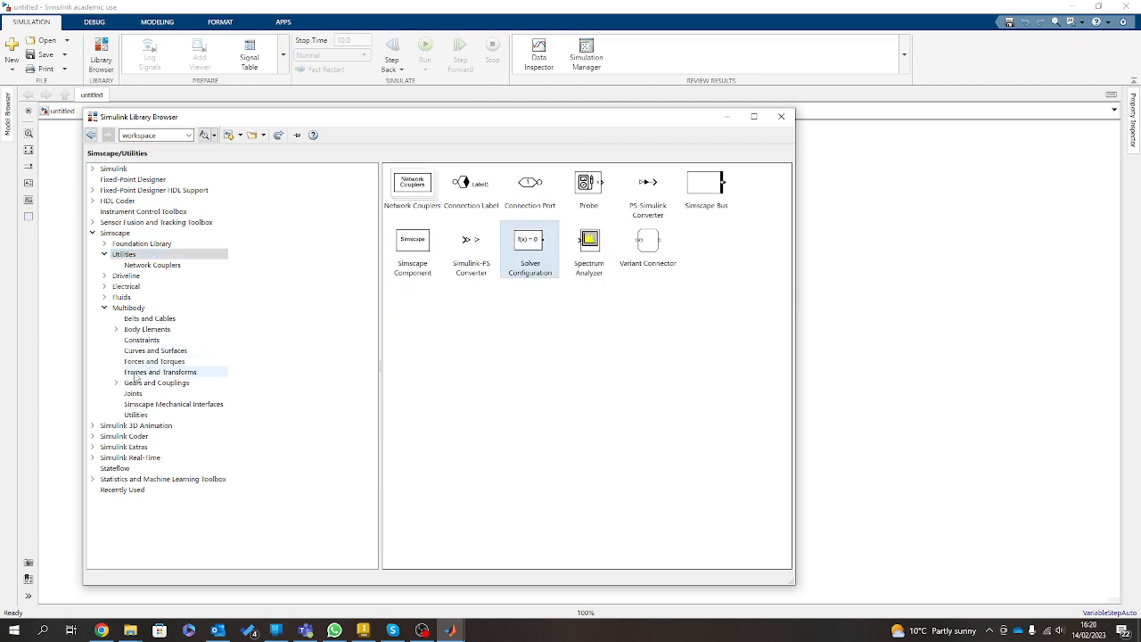
pyautogui.click(136, 414)
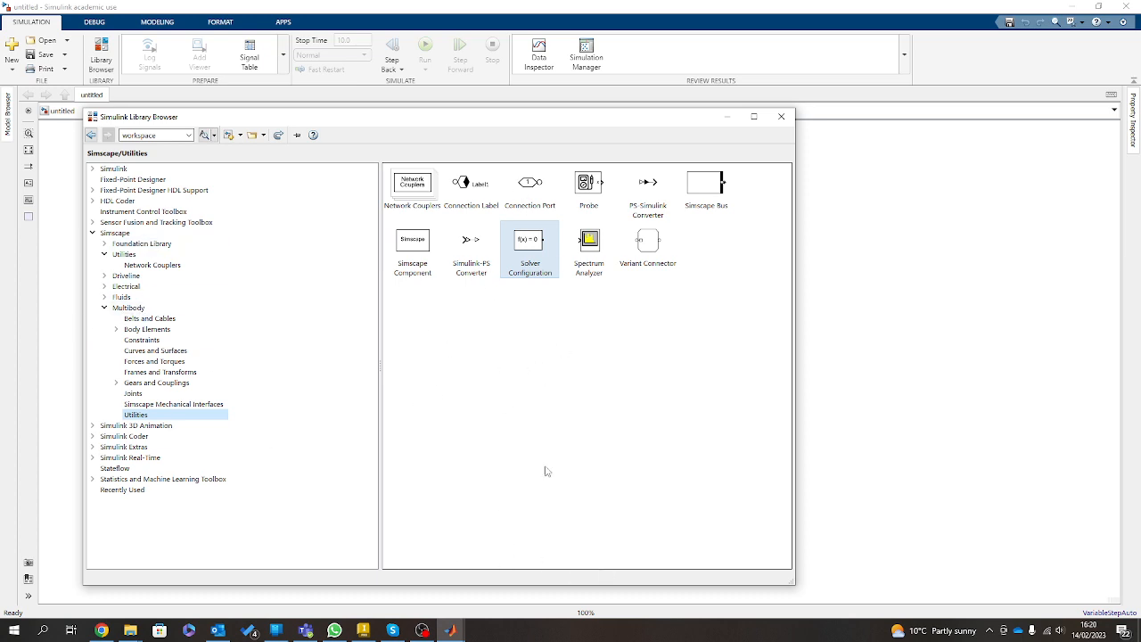
pyautogui.click(826, 264)
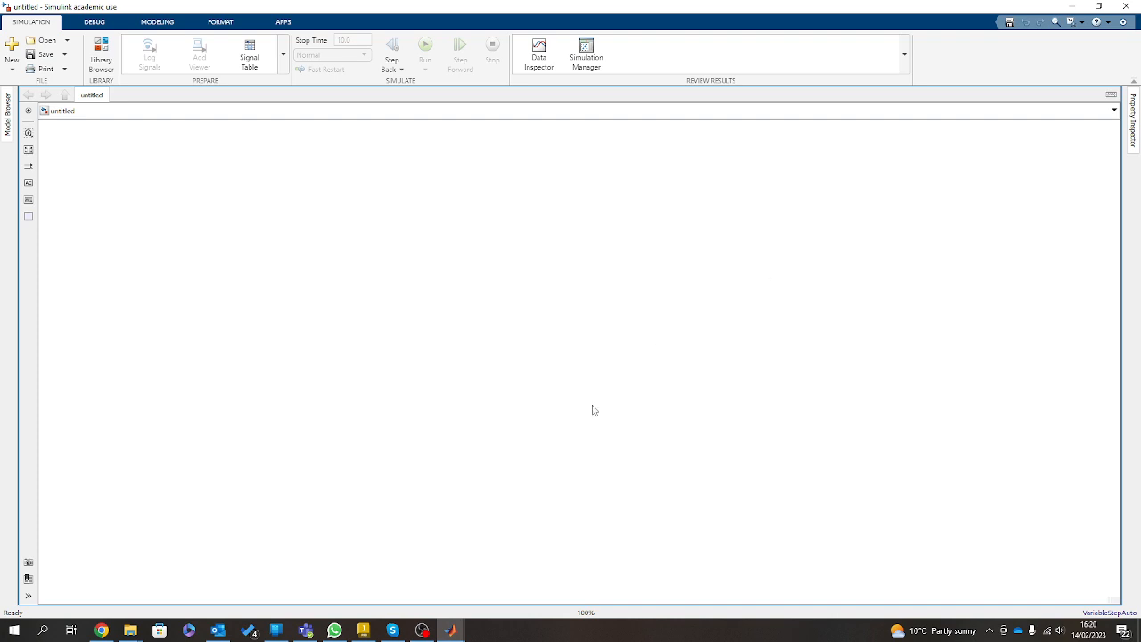
# Add a Mechanism Configuration block from the Multibody Utilities library below the Solver Configuration block.
pyautogui.moveTo(455, 635)
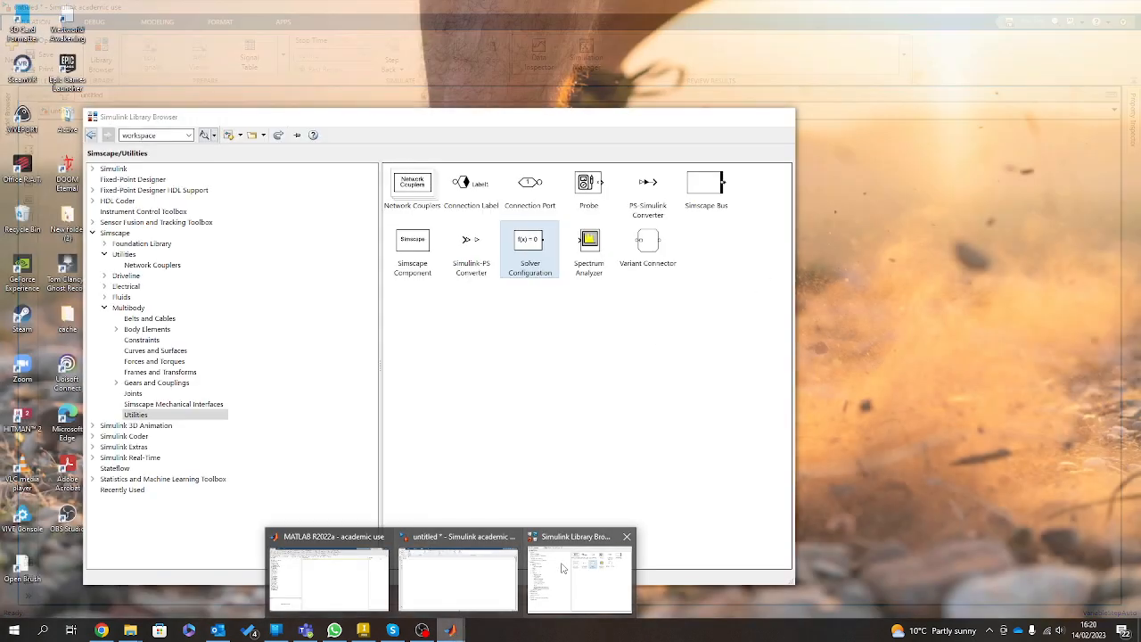
pyautogui.click(564, 568)
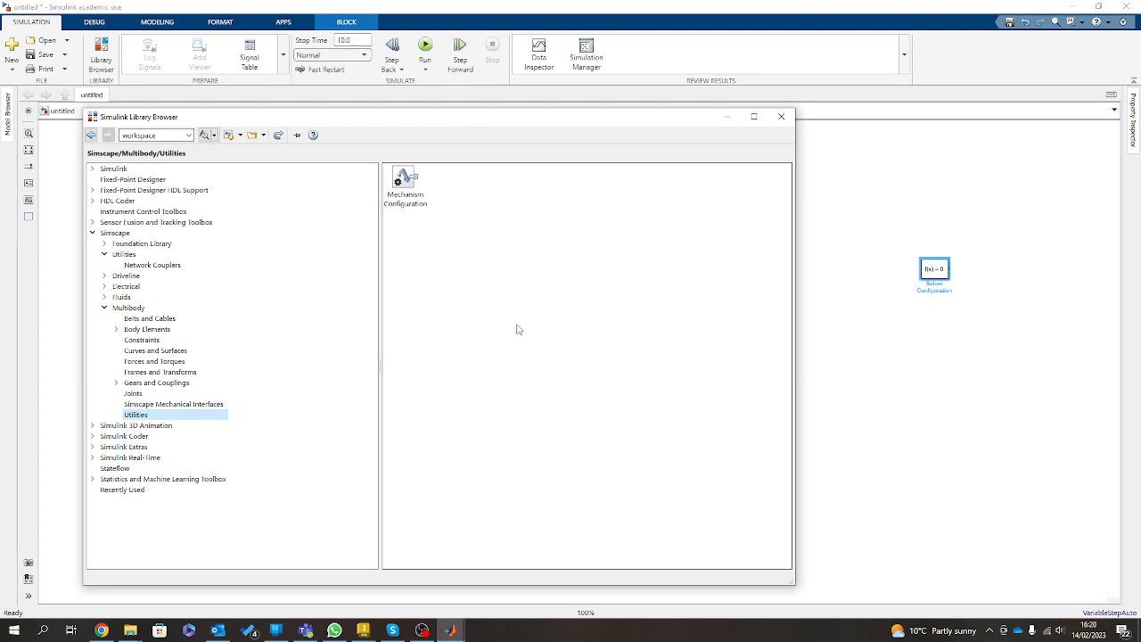
pyautogui.click(512, 287)
pyautogui.moveTo(406, 180); pyautogui.dragTo(926, 316)
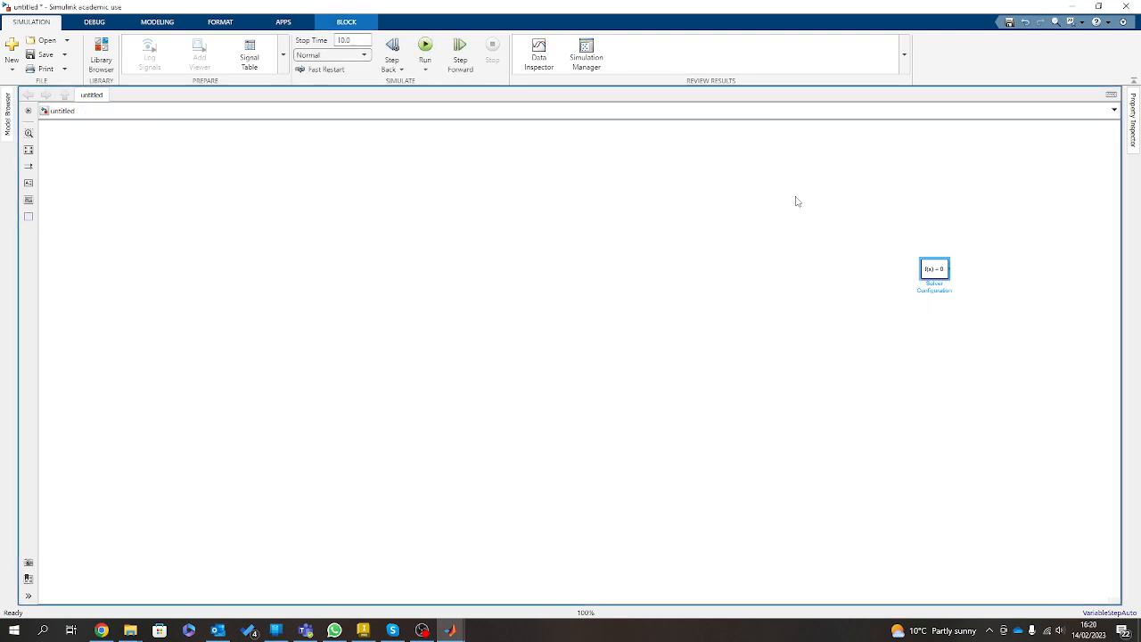
# Add a World Frame block from the Multibody Frames and Transforms library below the other two blocks.
pyautogui.moveTo(450, 629)
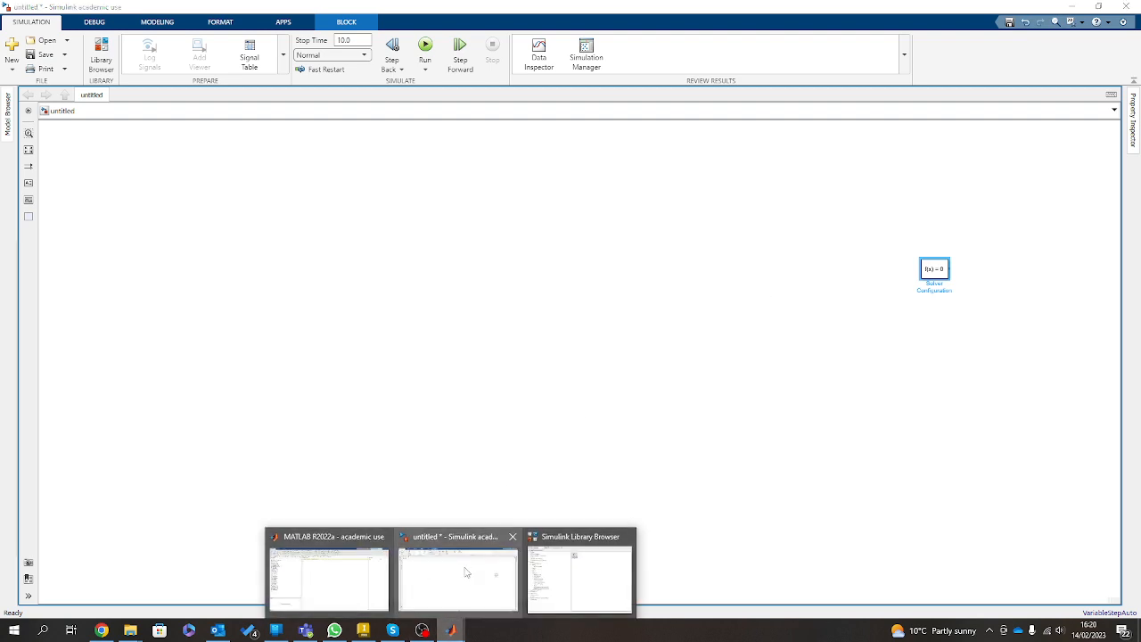
pyautogui.click(593, 573)
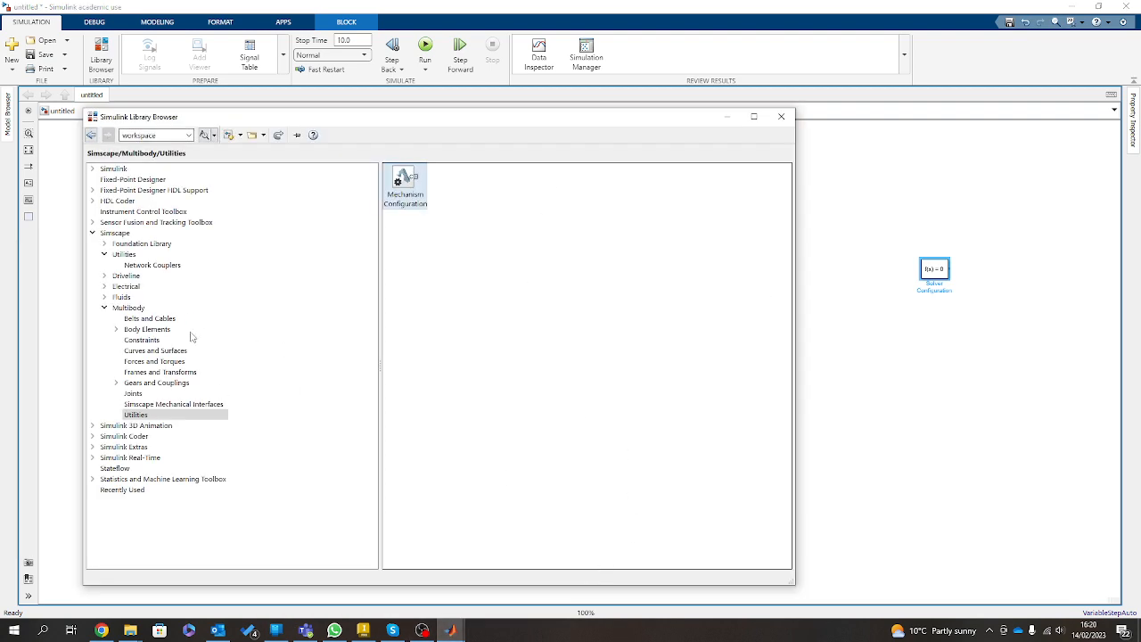
pyautogui.click(157, 373)
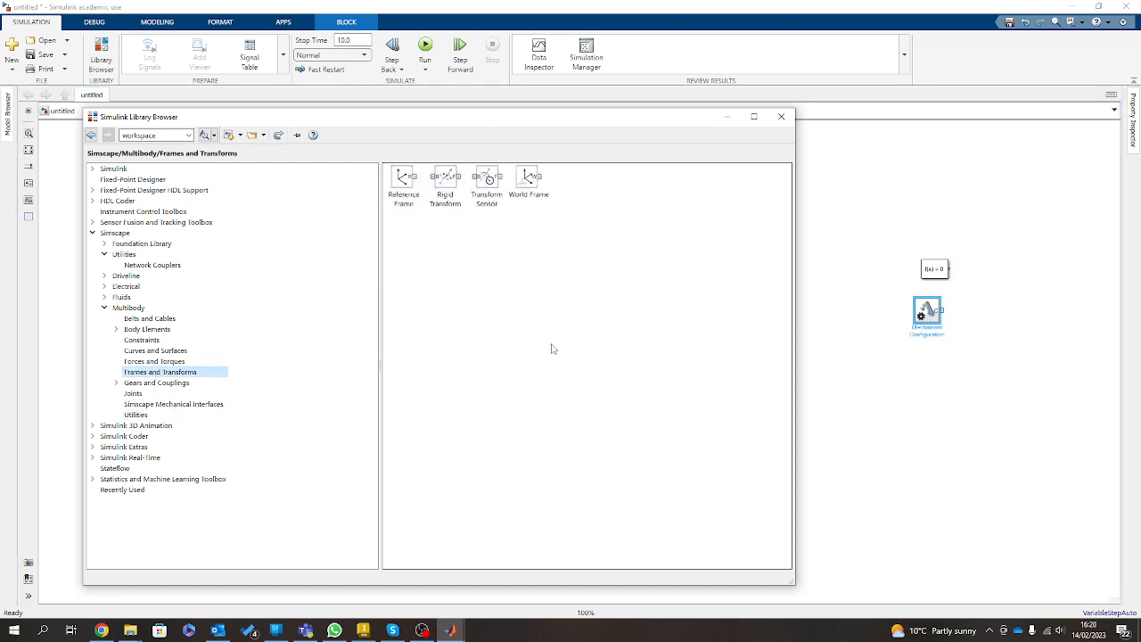
pyautogui.moveTo(528, 180); pyautogui.dragTo(864, 401)
pyautogui.click(1034, 485)
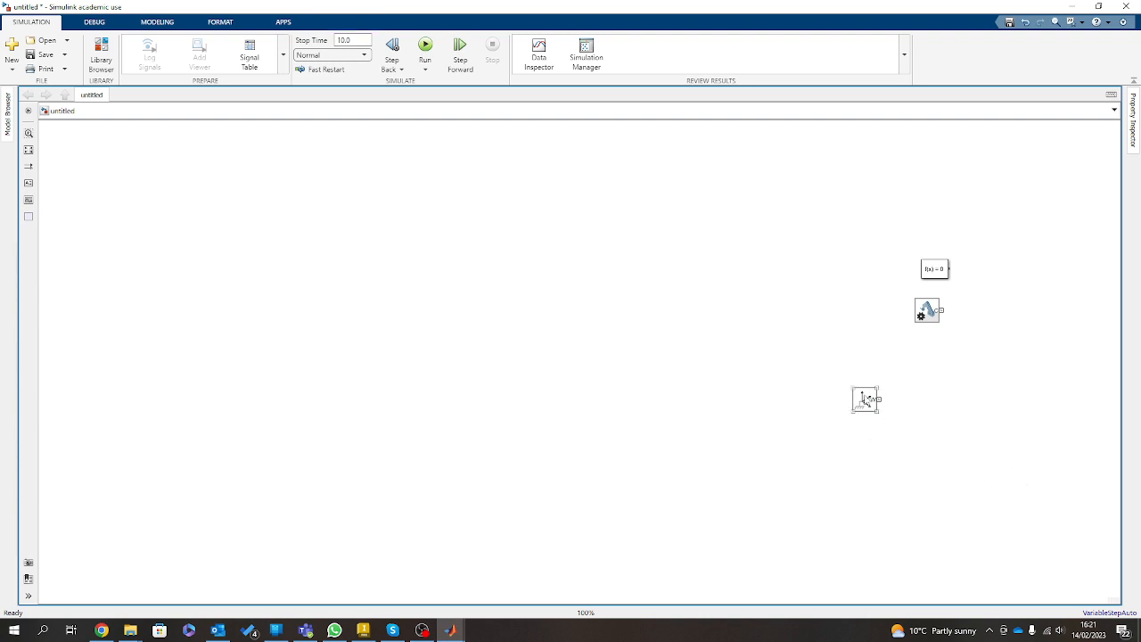
# Rotate the Mechanism Configuration block 180 degrees and place it beside the World Frame with their ports facing each other.
pyautogui.press('space')
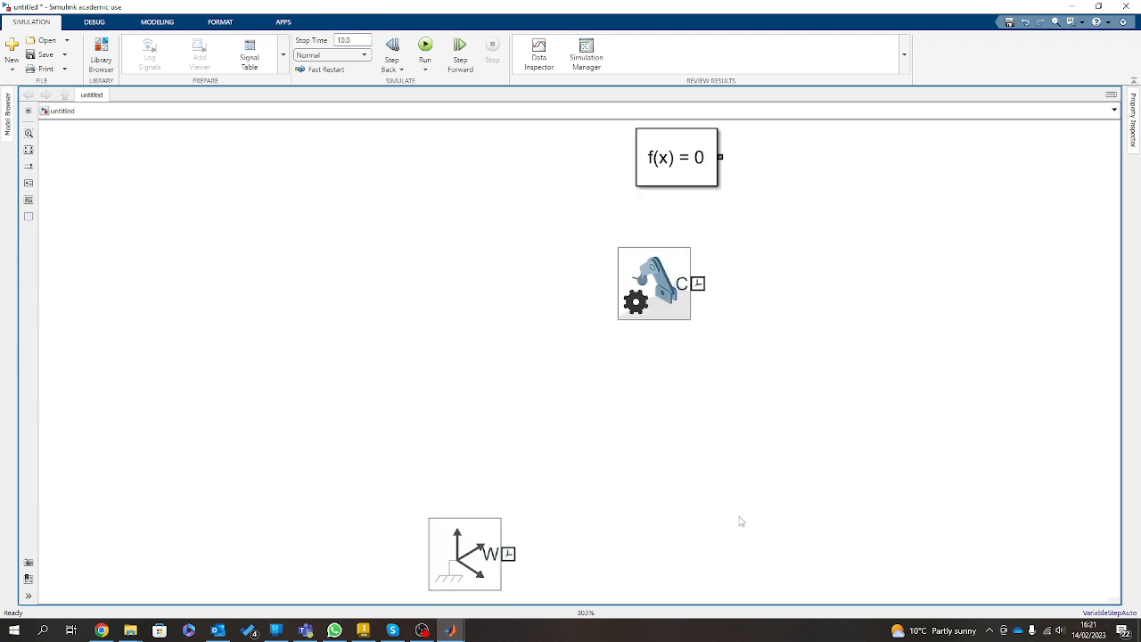
pyautogui.click(659, 301)
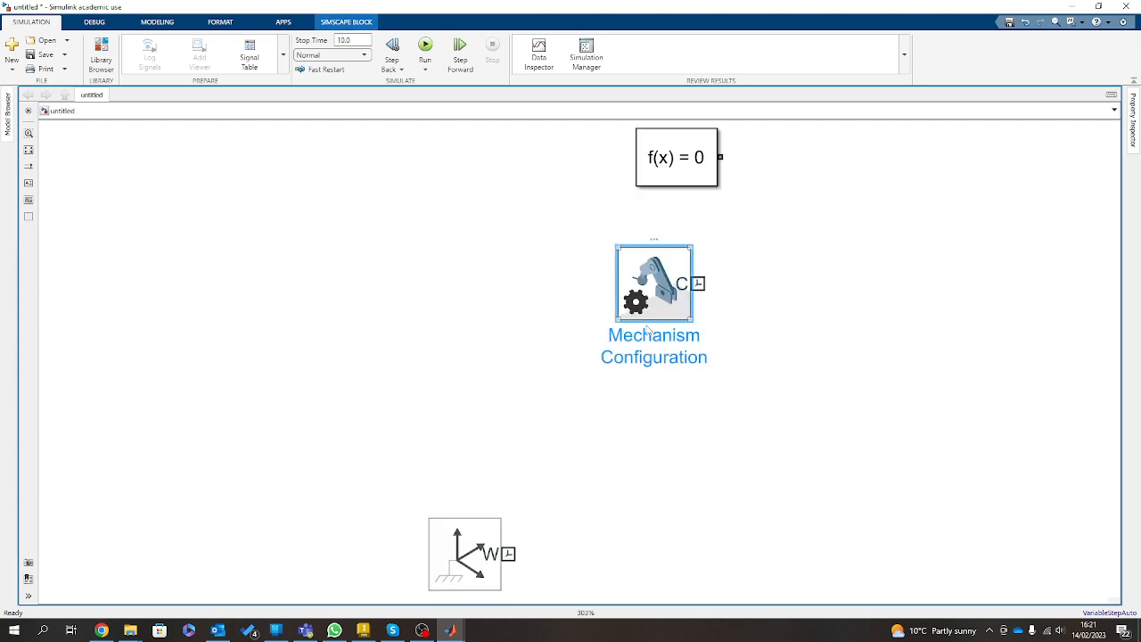
pyautogui.hotkey('ctrl', 'r')
pyautogui.hotkey('ctrl', 'r')
pyautogui.moveTo(662, 292); pyautogui.dragTo(653, 561)
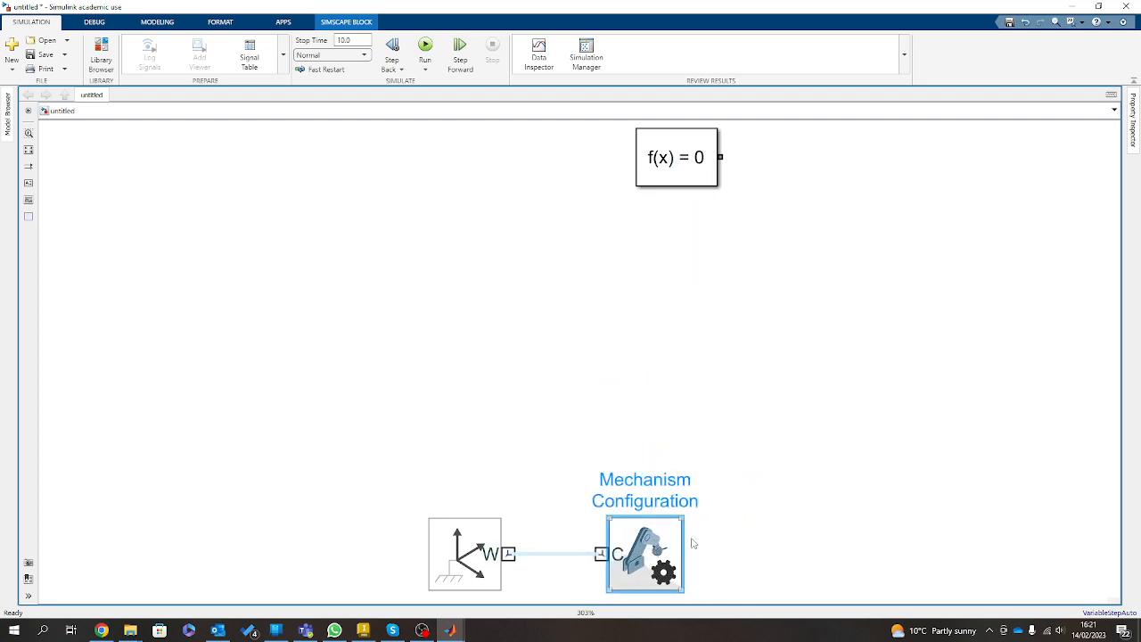
# Place the Solver Configuration block below and between the World Frame and Mechanism Configuration, with its port facing up.
pyautogui.scroll(1, 701, 526)
pyautogui.scroll(-1, 704, 526)
pyautogui.moveTo(718, 524); pyautogui.dragTo(570, 446)
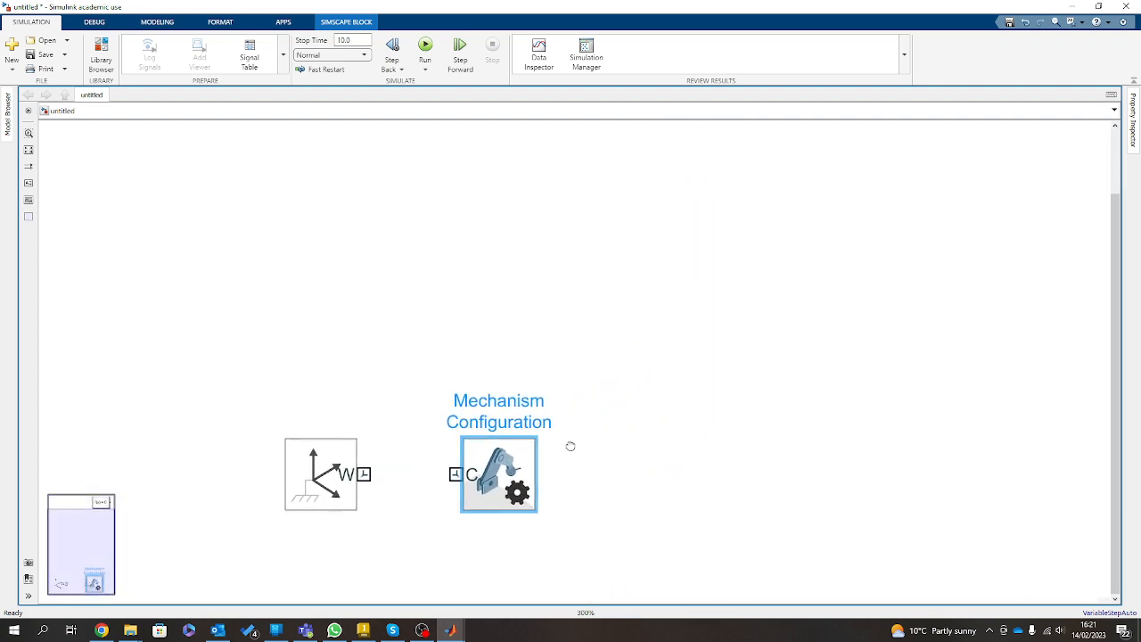
pyautogui.scroll(-5, 570, 445)
pyautogui.moveTo(598, 327); pyautogui.dragTo(560, 464)
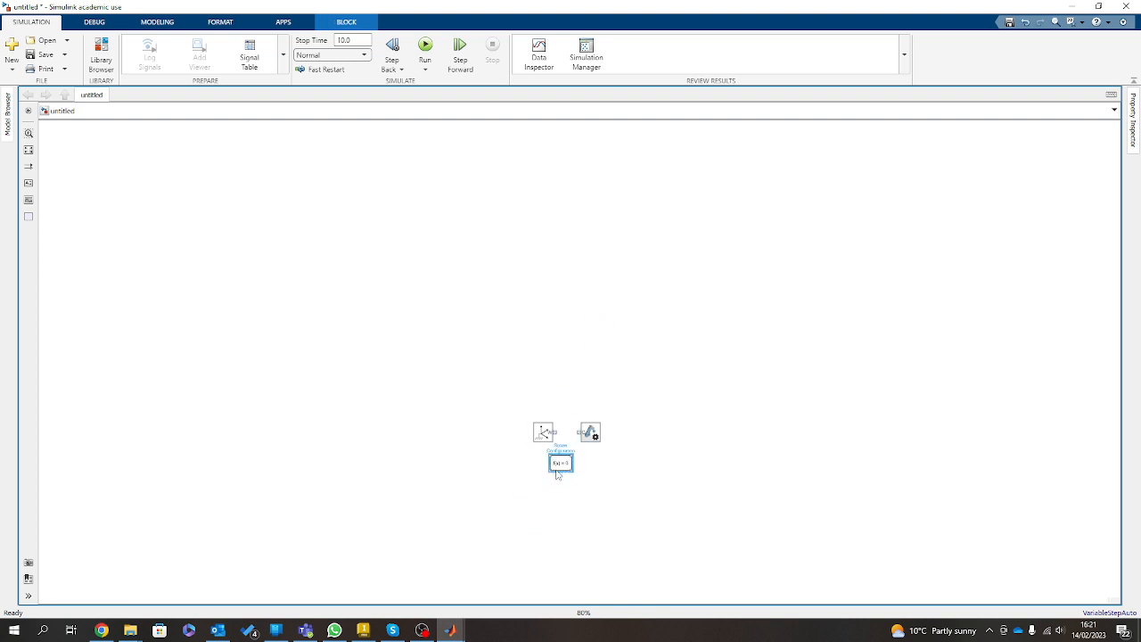
pyautogui.scroll(4, 557, 472)
pyautogui.scroll(2, 551, 477)
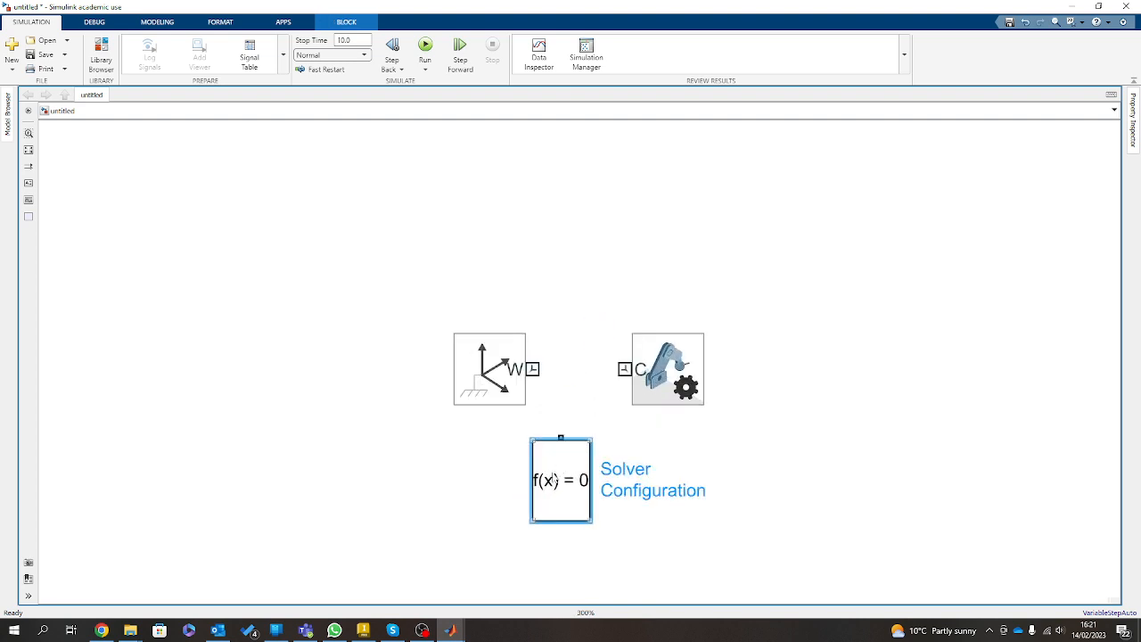
pyautogui.moveTo(550, 462); pyautogui.dragTo(567, 436)
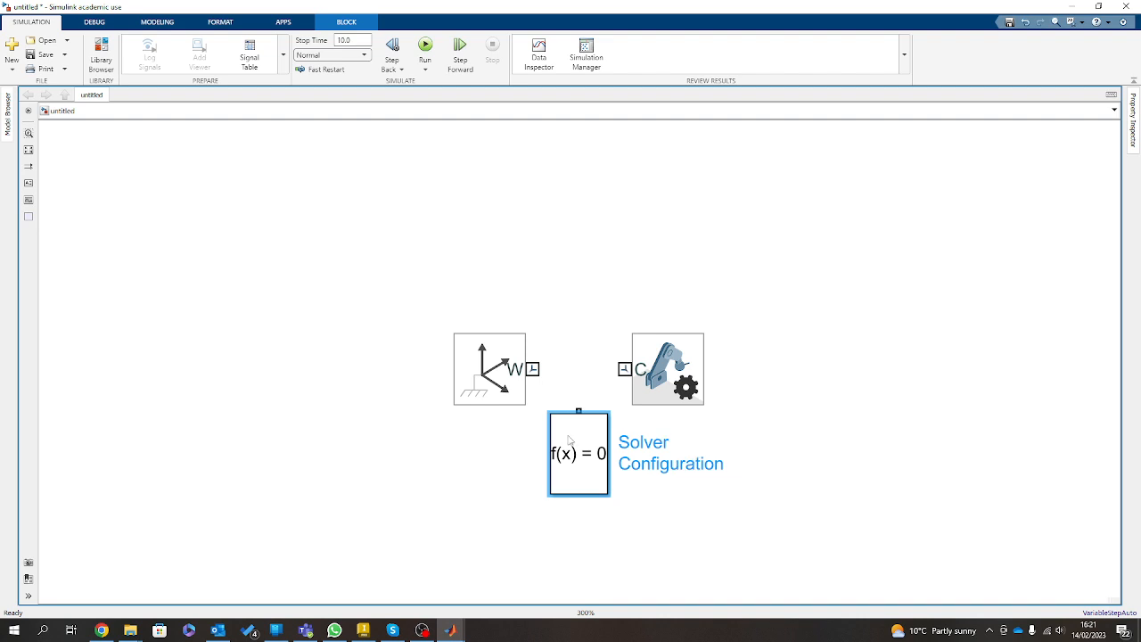
# Connect the World Frame's W port to the Mechanism Configuration's C port.
pyautogui.click(533, 368)
pyautogui.click(625, 368)
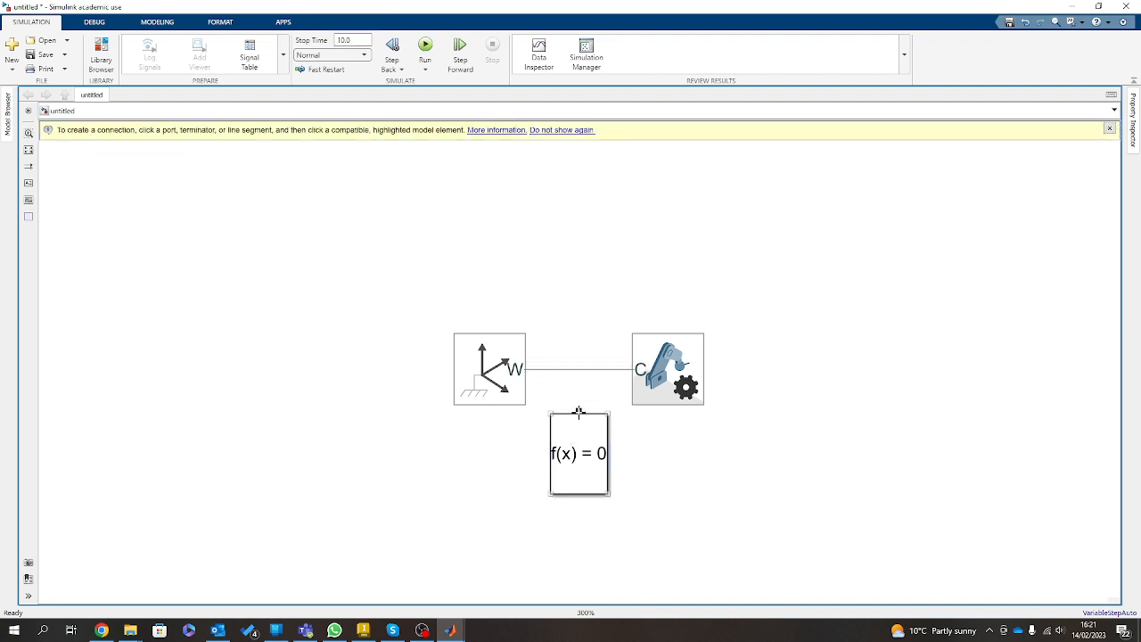
pyautogui.click(578, 411)
pyautogui.click(578, 364)
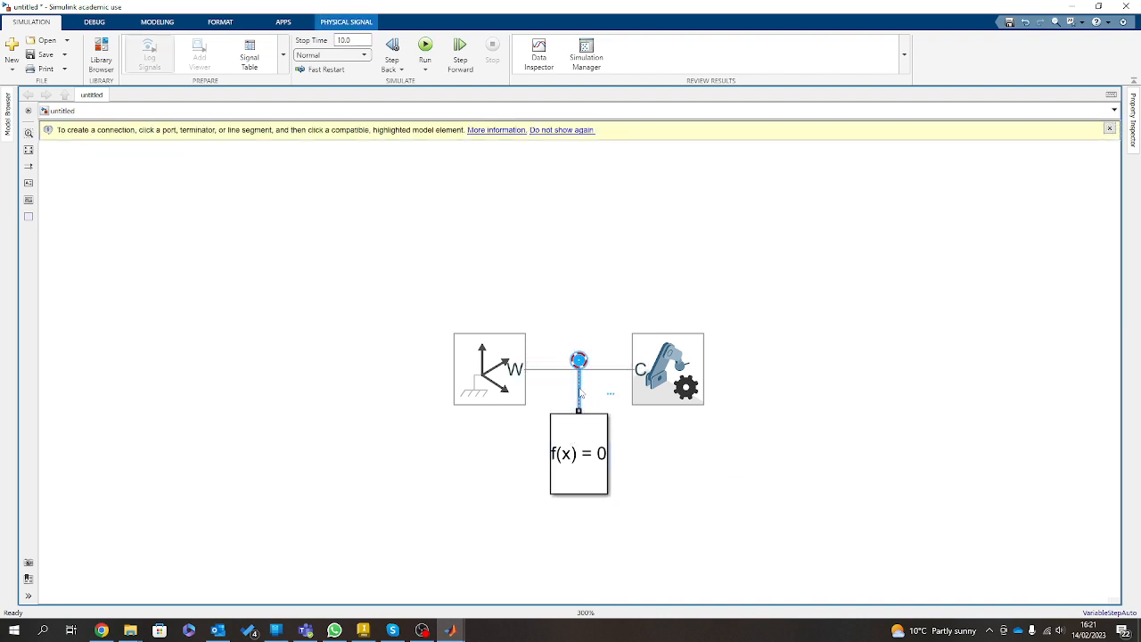
pyautogui.press('Delete')
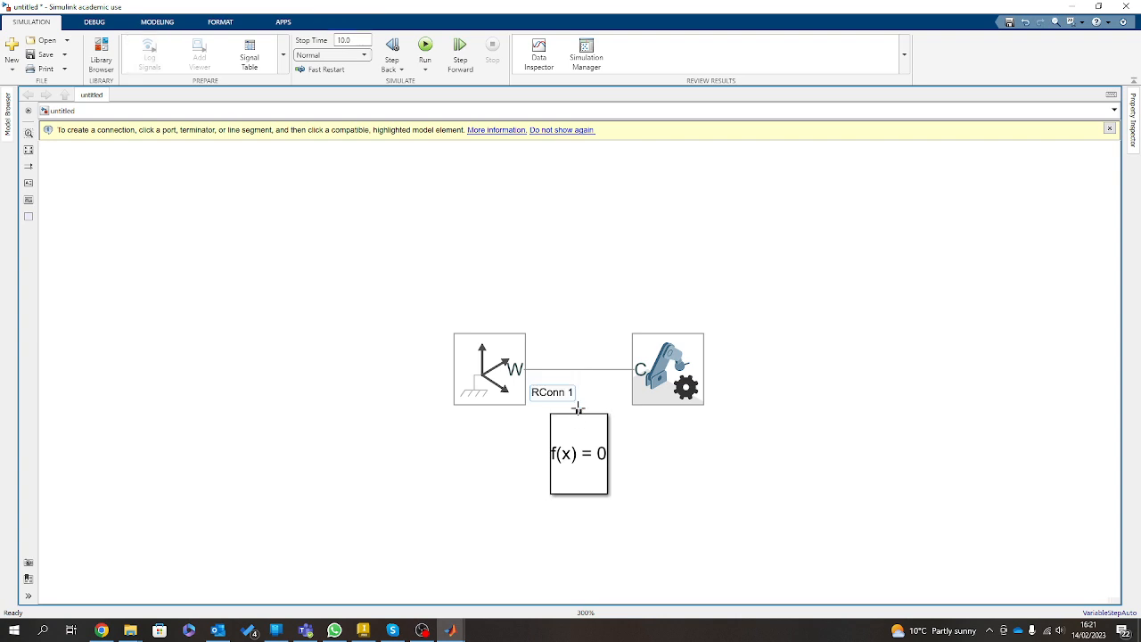
# Branch the Solver Configuration port into the World Frame line, and move the three connected blocks to the lower-left area of the canvas.
pyautogui.moveTo(578, 411); pyautogui.dragTo(579, 368)
pyautogui.scroll(-3, 612, 274)
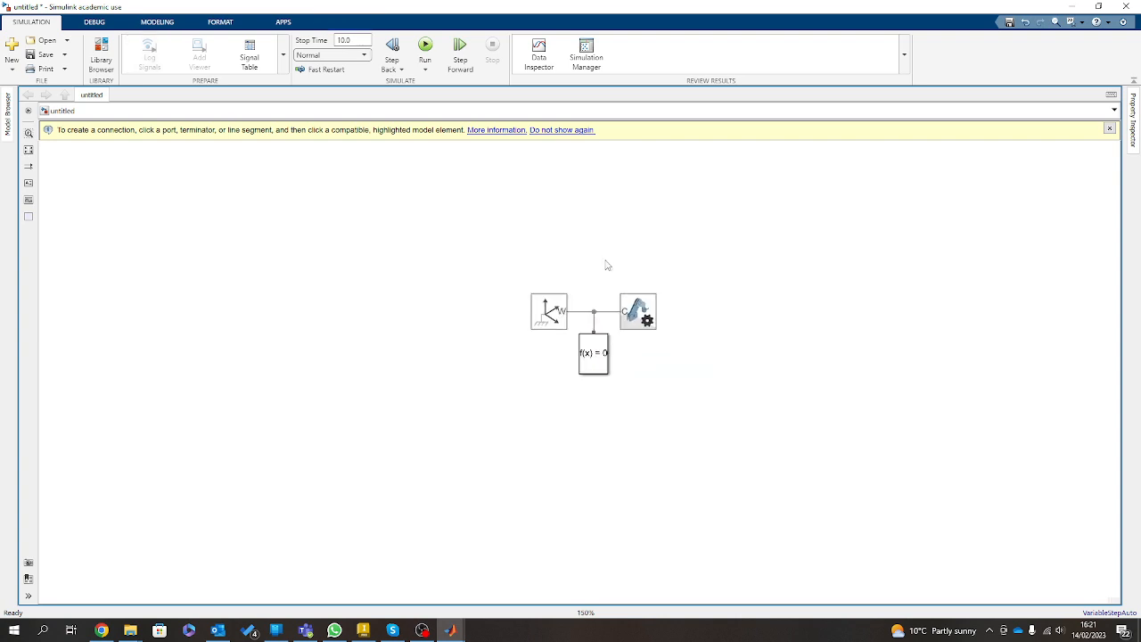
pyautogui.moveTo(413, 268); pyautogui.dragTo(704, 464)
pyautogui.moveTo(624, 330); pyautogui.dragTo(430, 444)
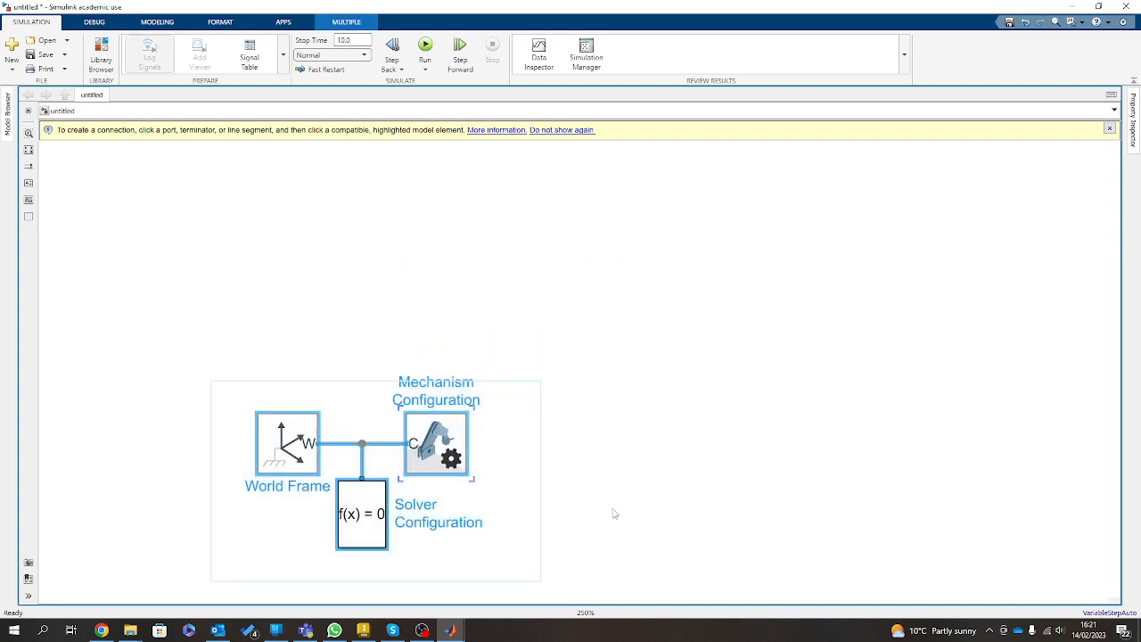
pyautogui.click(615, 509)
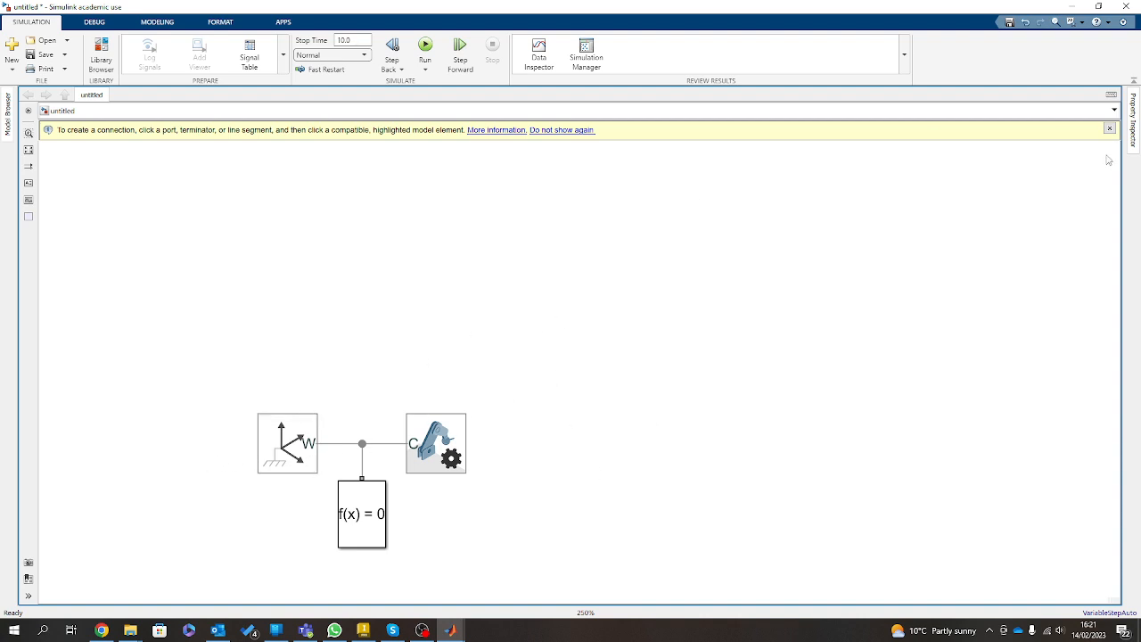
pyautogui.click(1108, 128)
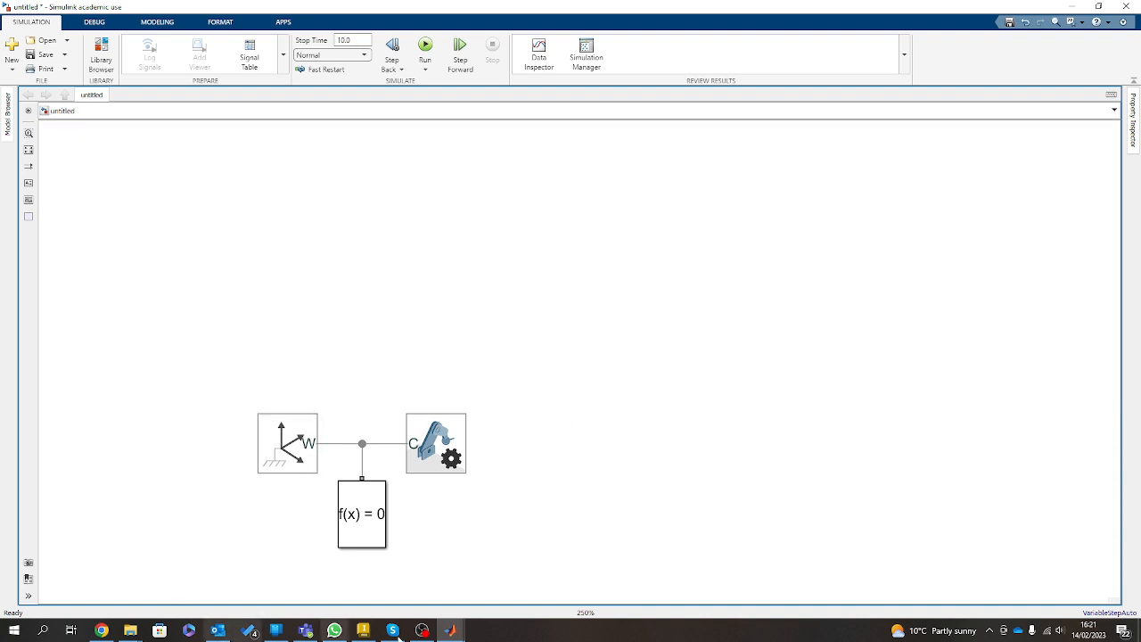
# Switch to Inventor to look at the 3DOF arm assembly, and return to the Simulink model.
pyautogui.click(363, 630)
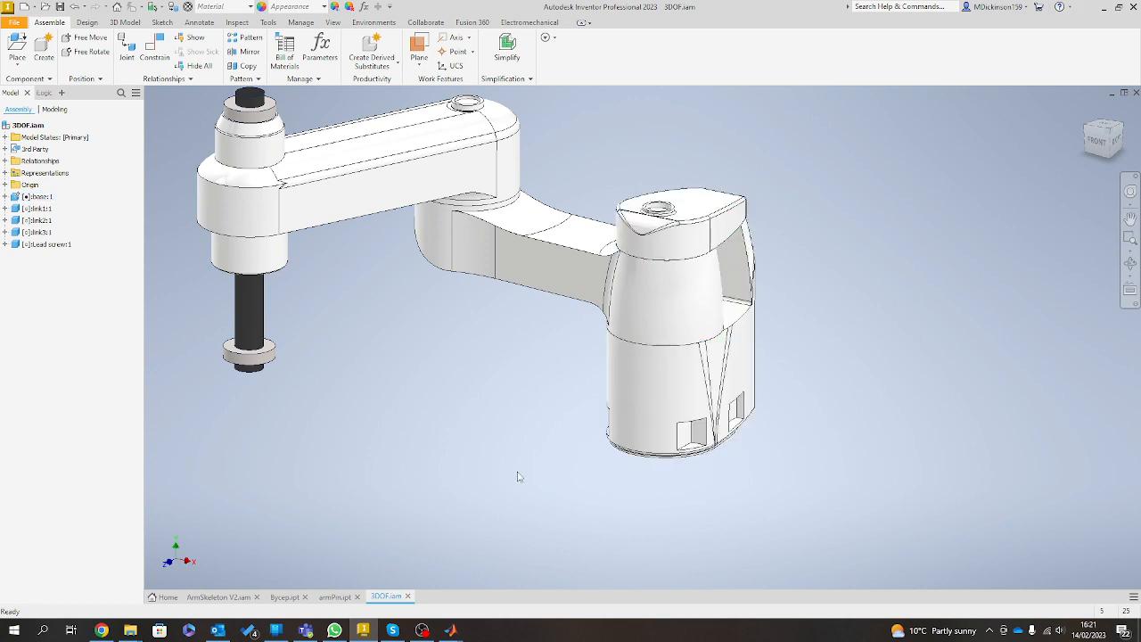
pyautogui.click(1104, 8)
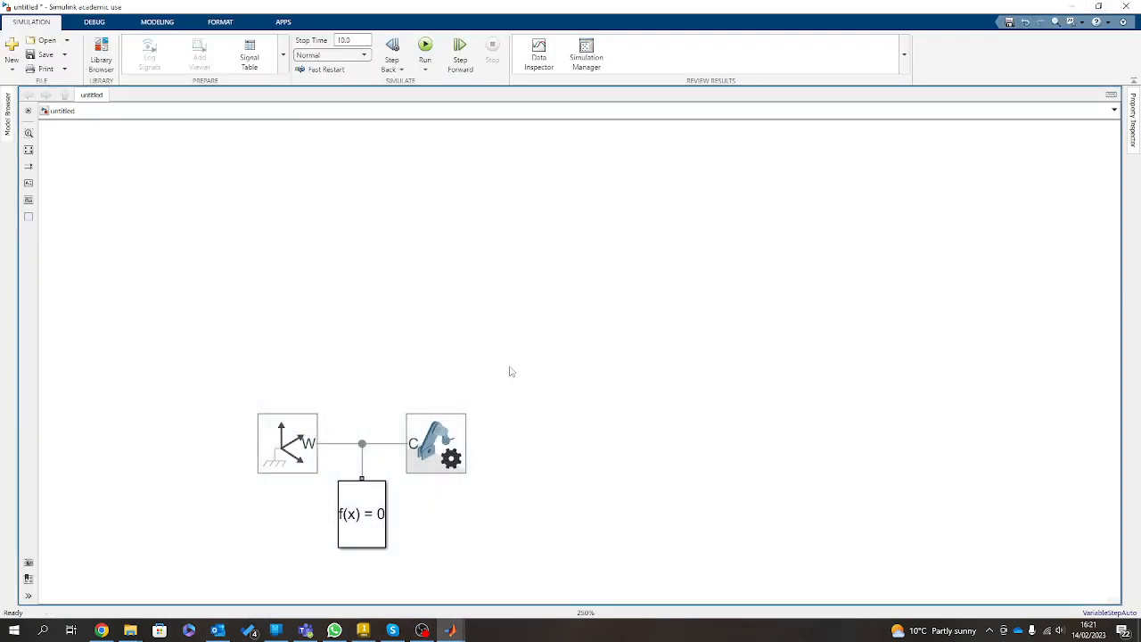
# Insert a File Solid block from Multibody/Body Elements above the World Frame block.
pyautogui.doubleClick(328, 197)
pyautogui.write('fle')
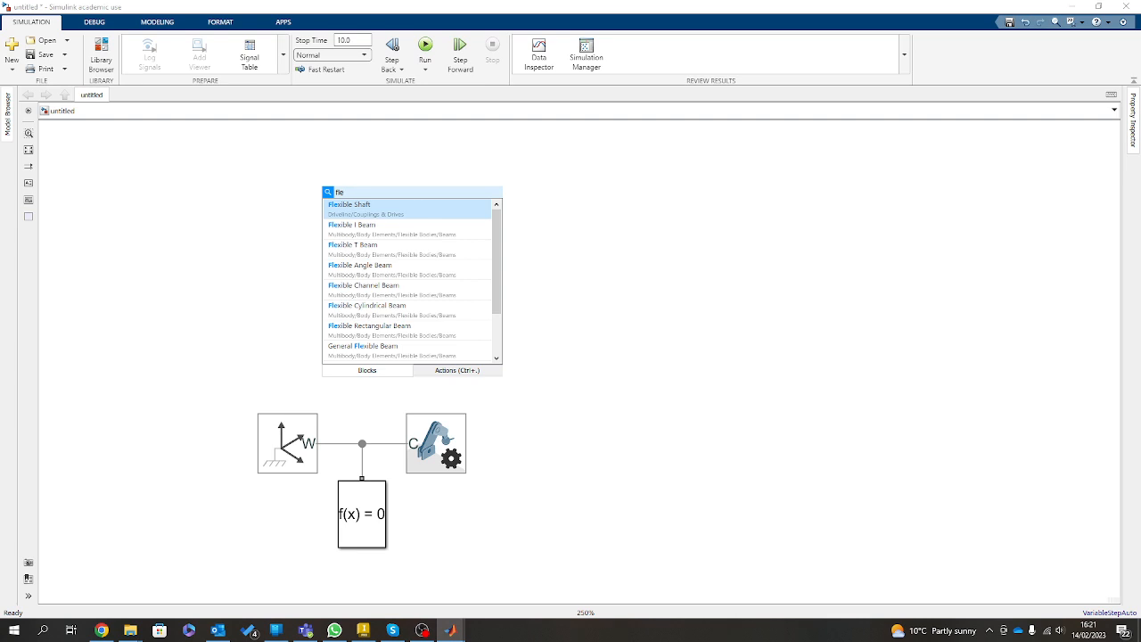
pyautogui.press('BackSpace')
pyautogui.press('BackSpace')
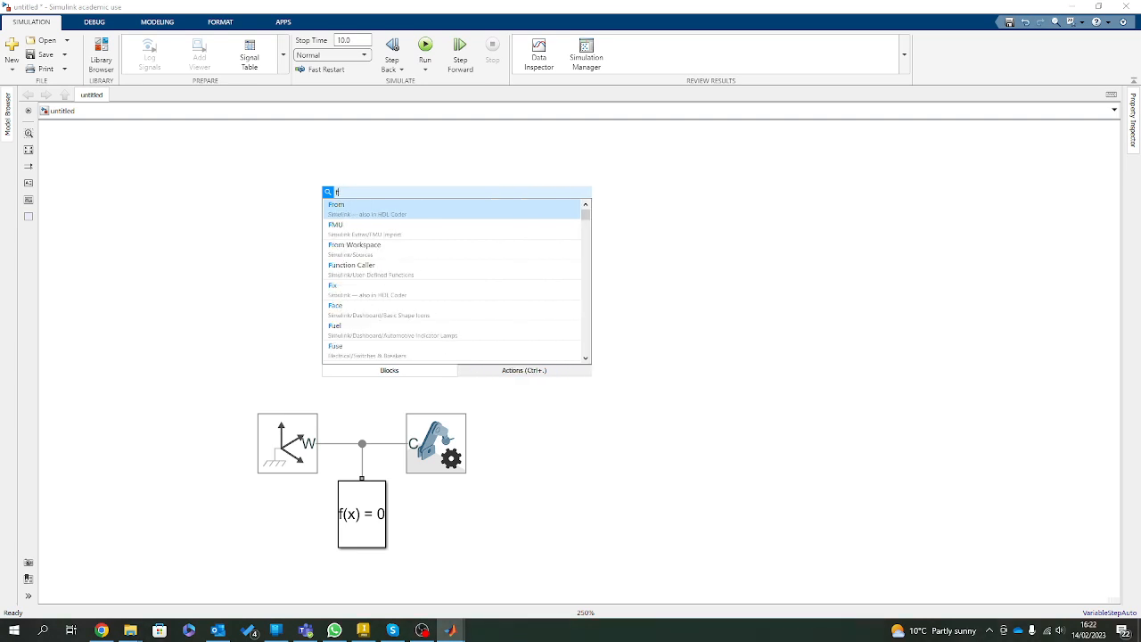
pyautogui.write('ile')
pyautogui.press('Down')
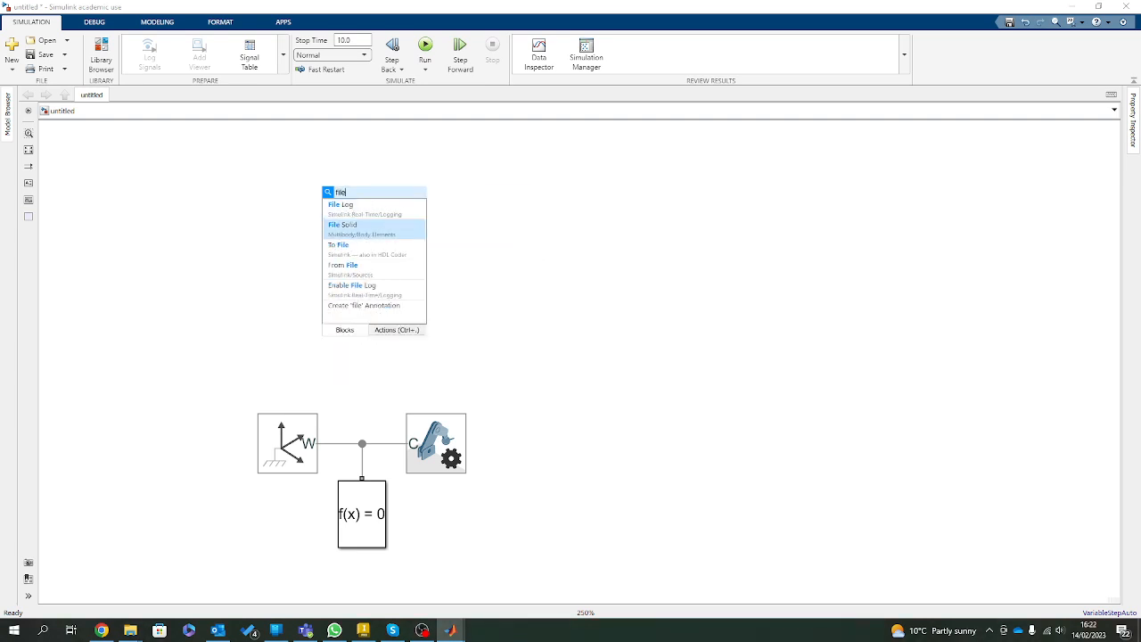
pyautogui.press('Return')
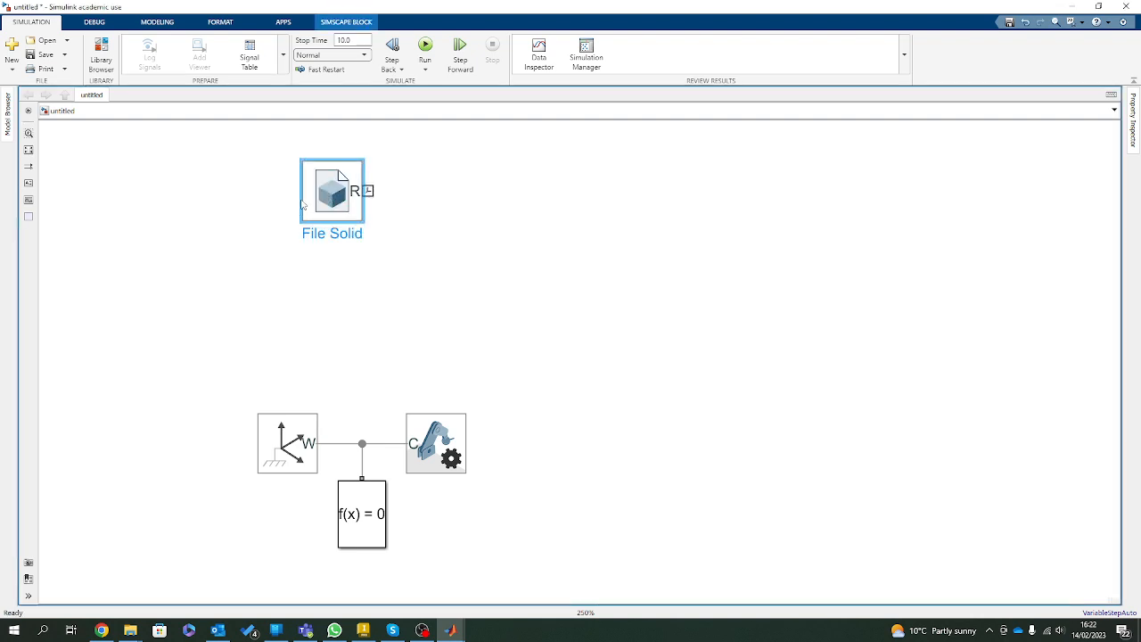
# Rename the File Solid block as Base, and connect its R port to the World Frame line junction, keeping it aligned above the World Frame.
pyautogui.click(340, 233)
pyautogui.moveTo(363, 234); pyautogui.dragTo(286, 237)
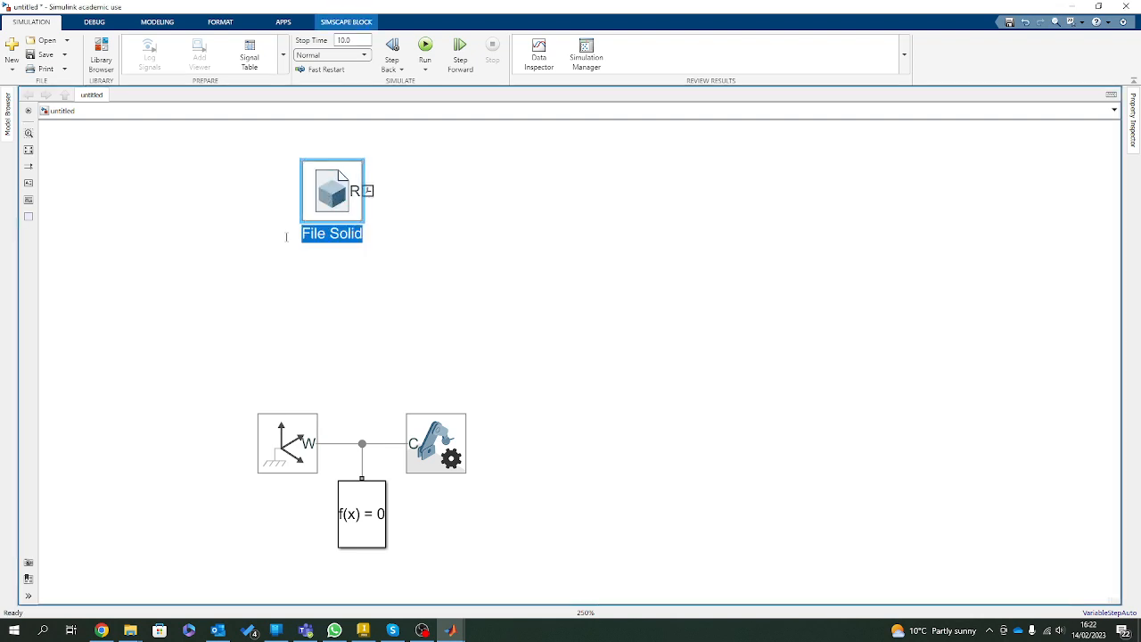
pyautogui.write('Base')
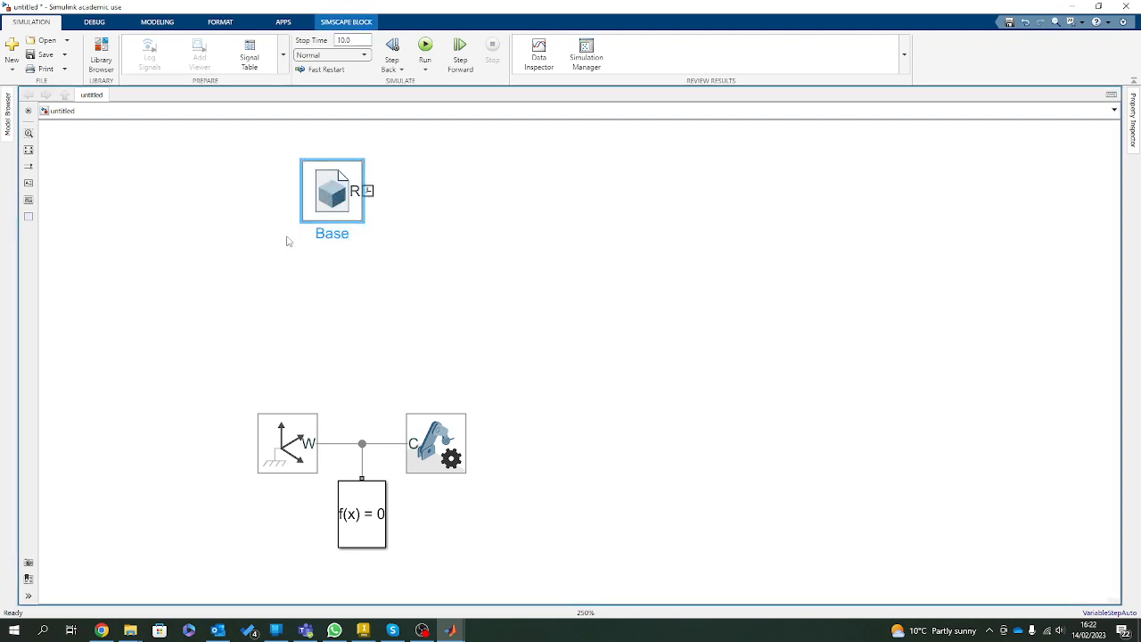
pyautogui.click(383, 340)
pyautogui.moveTo(348, 197)
pyautogui.mouseDown()
pyautogui.moveTo(319, 271)
pyautogui.moveTo(301, 263)
pyautogui.moveTo(362, 443)
pyautogui.mouseUp()
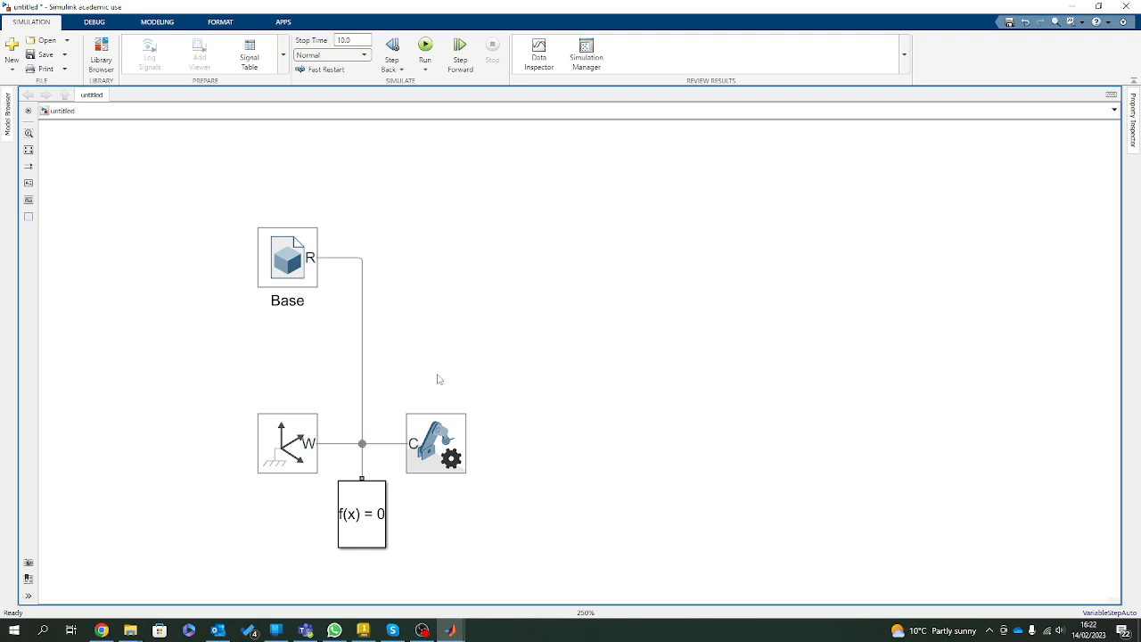
pyautogui.moveTo(290, 270); pyautogui.dragTo(290, 299)
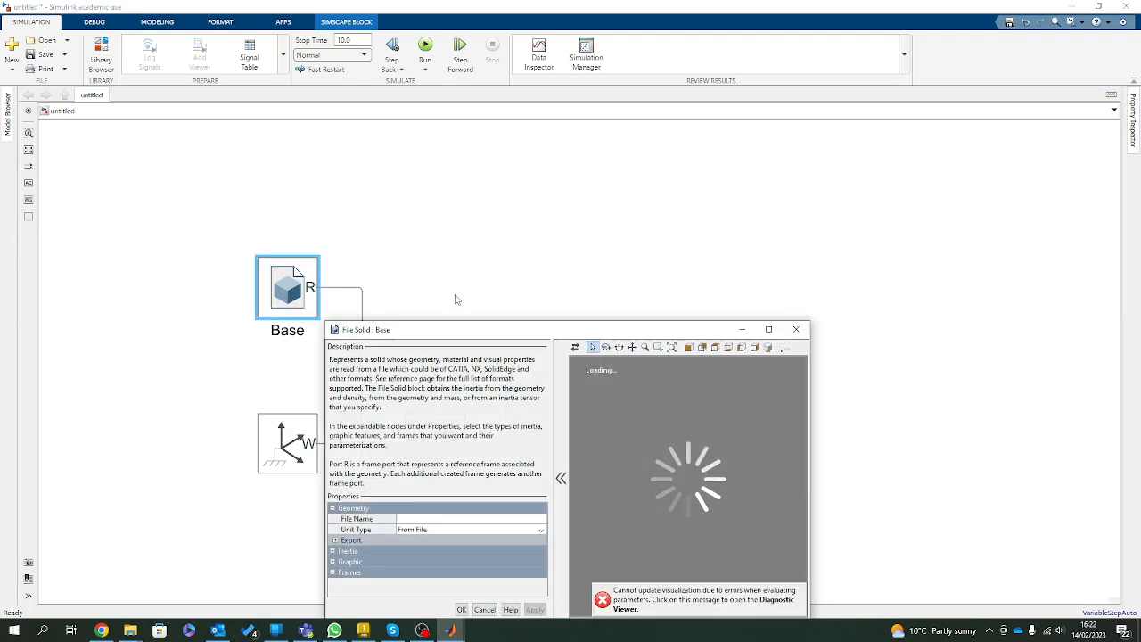
# Load base.STEP from the desktop's New folder (2) as the Base block's geometry file, and apply it.
pyautogui.moveTo(524, 327); pyautogui.dragTo(622, 141)
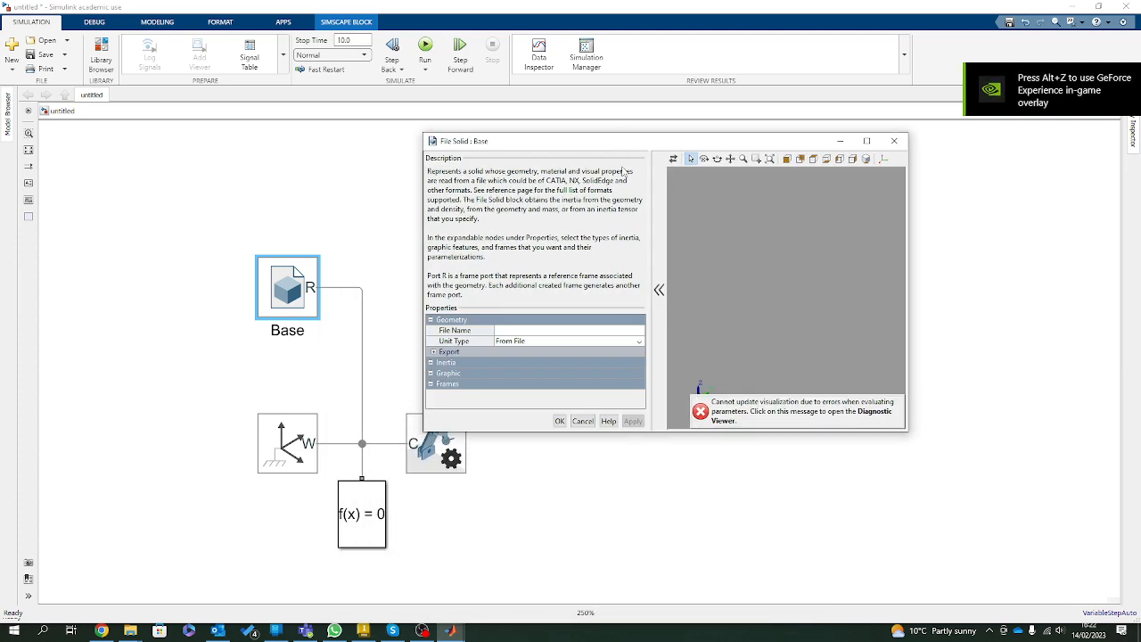
pyautogui.click(640, 330)
pyautogui.click(640, 329)
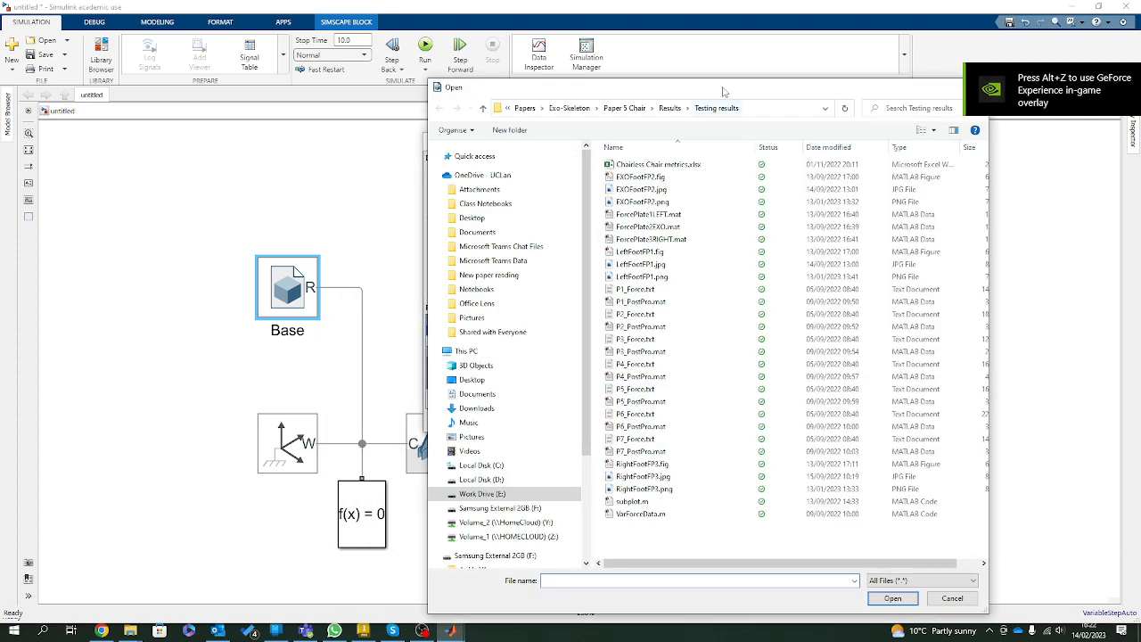
pyautogui.click(424, 345)
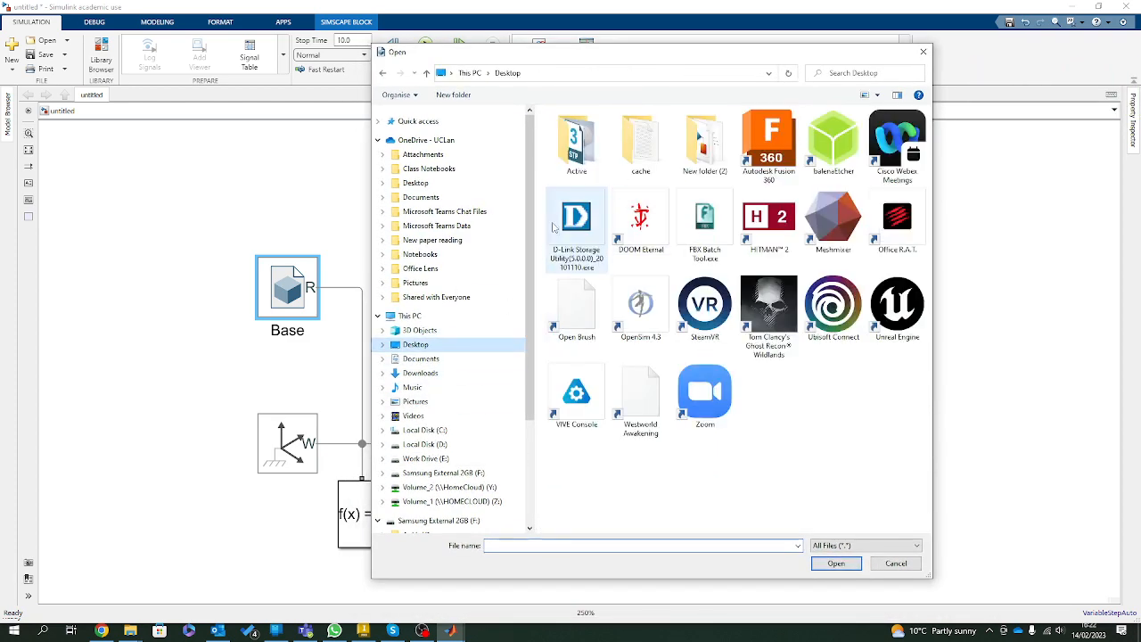
pyautogui.doubleClick(713, 142)
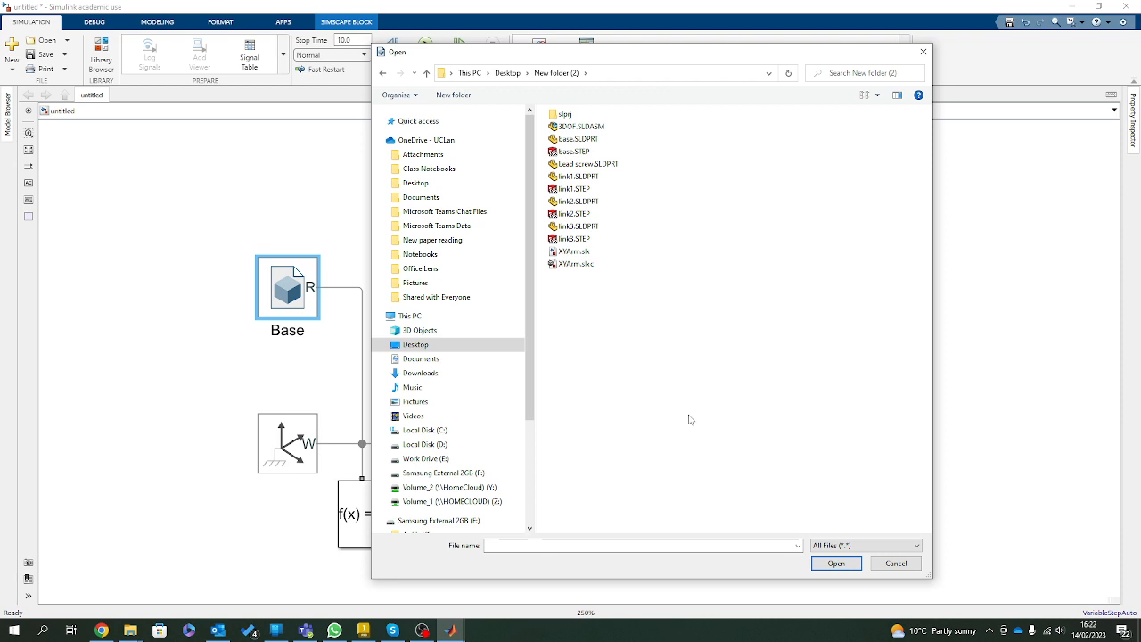
pyautogui.click(574, 154)
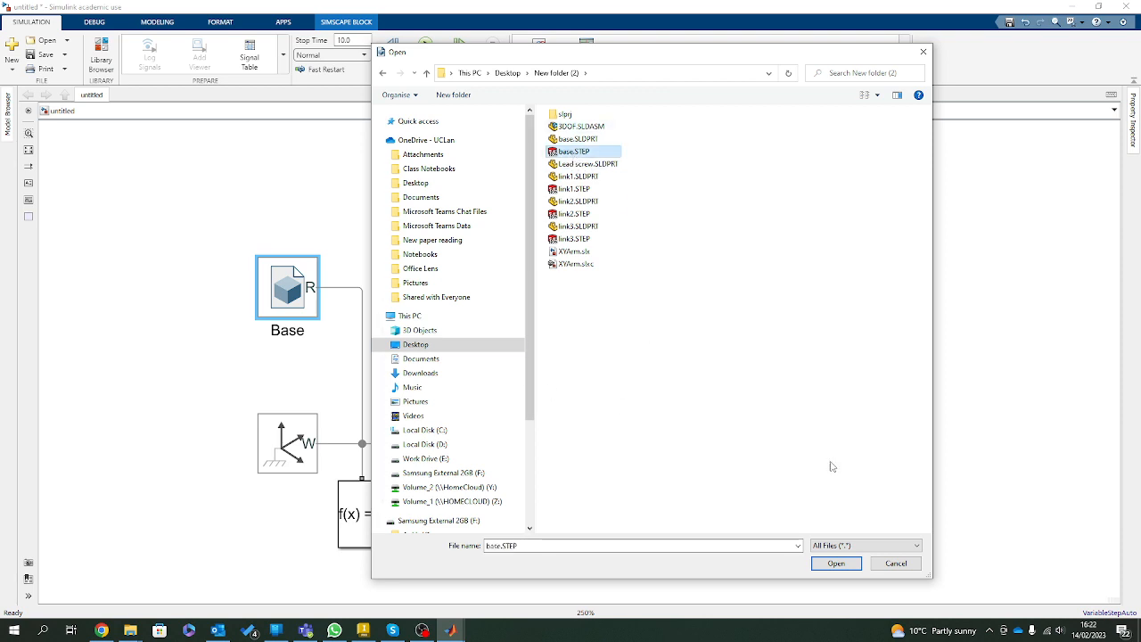
pyautogui.click(847, 565)
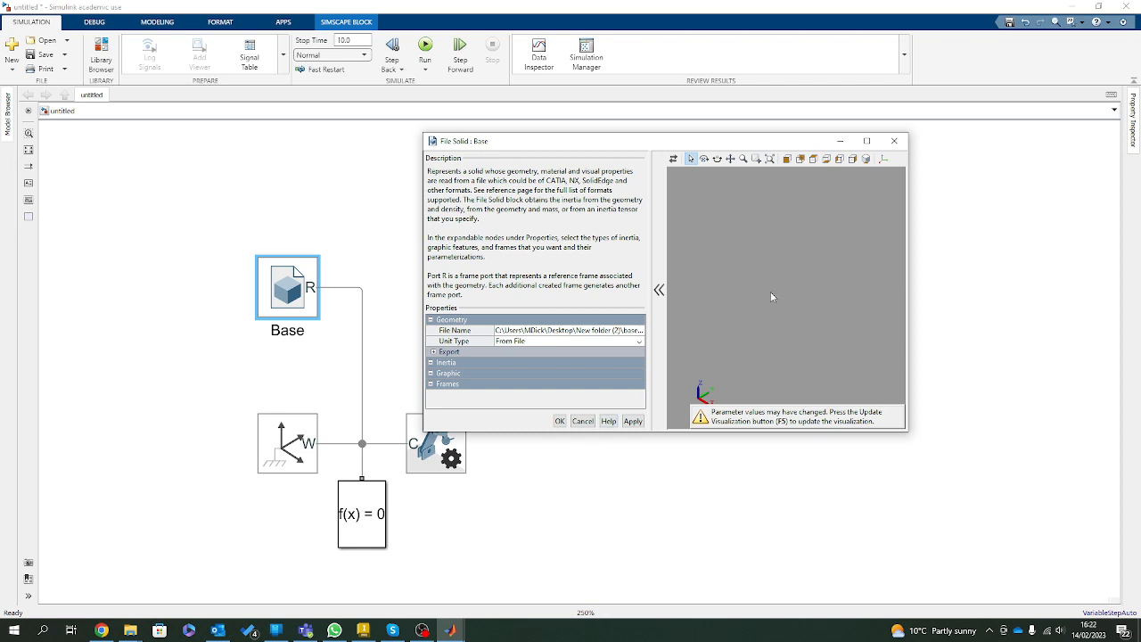
pyautogui.click(632, 421)
pyautogui.click(559, 420)
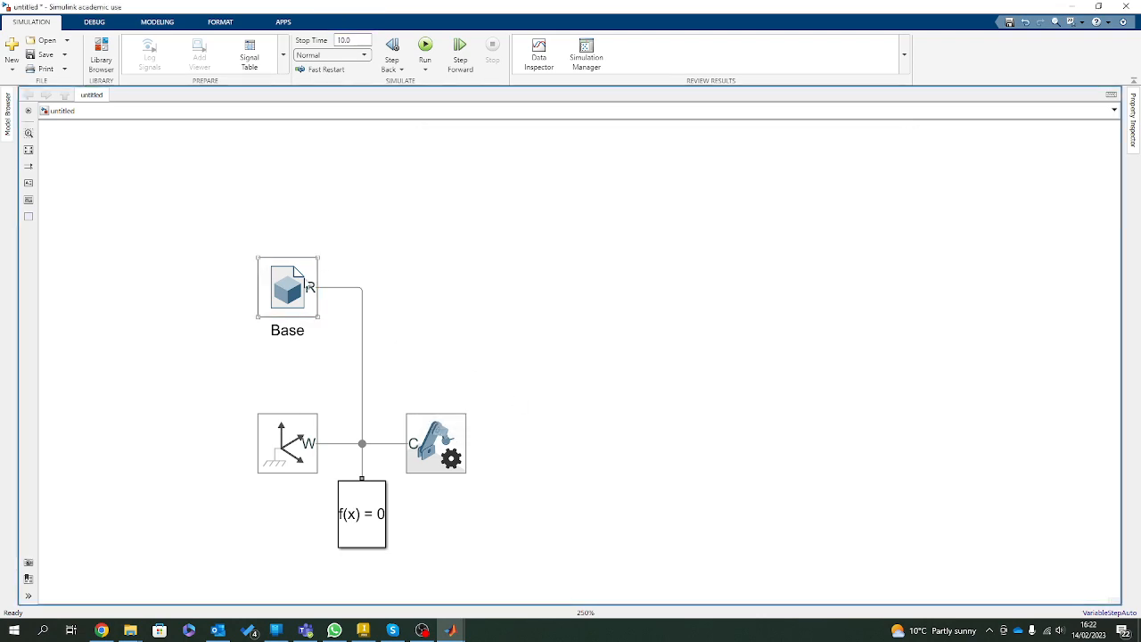
# Base the Base solid's inertia calculation on a Custom Mass of 4 kg, and update the derived values.
pyautogui.doubleClick(287, 287)
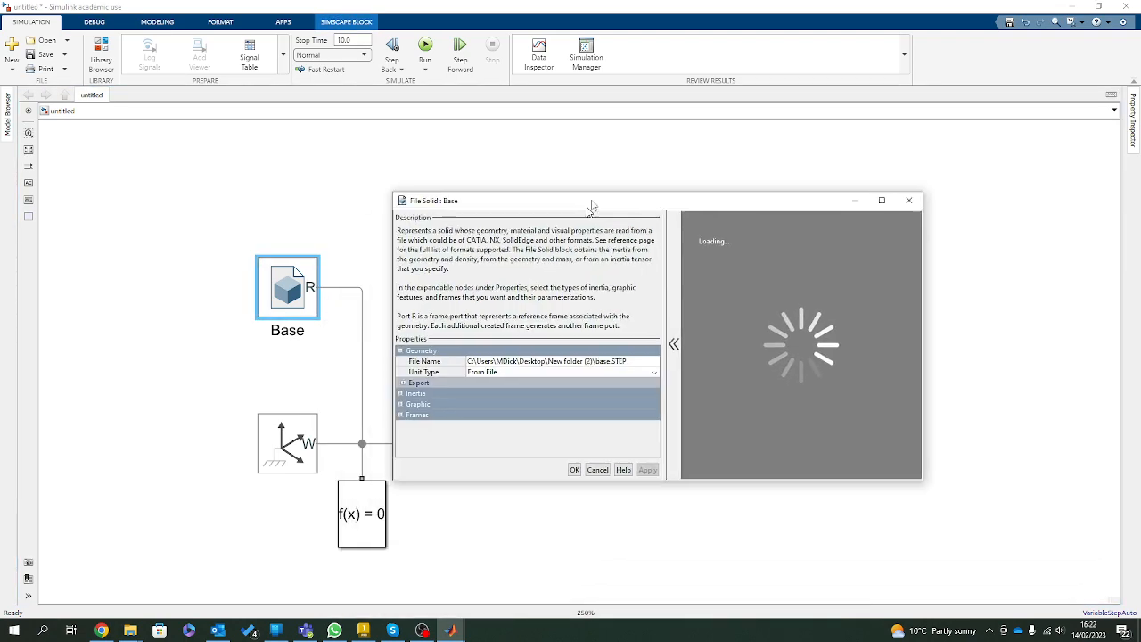
pyautogui.moveTo(522, 338); pyautogui.dragTo(606, 185)
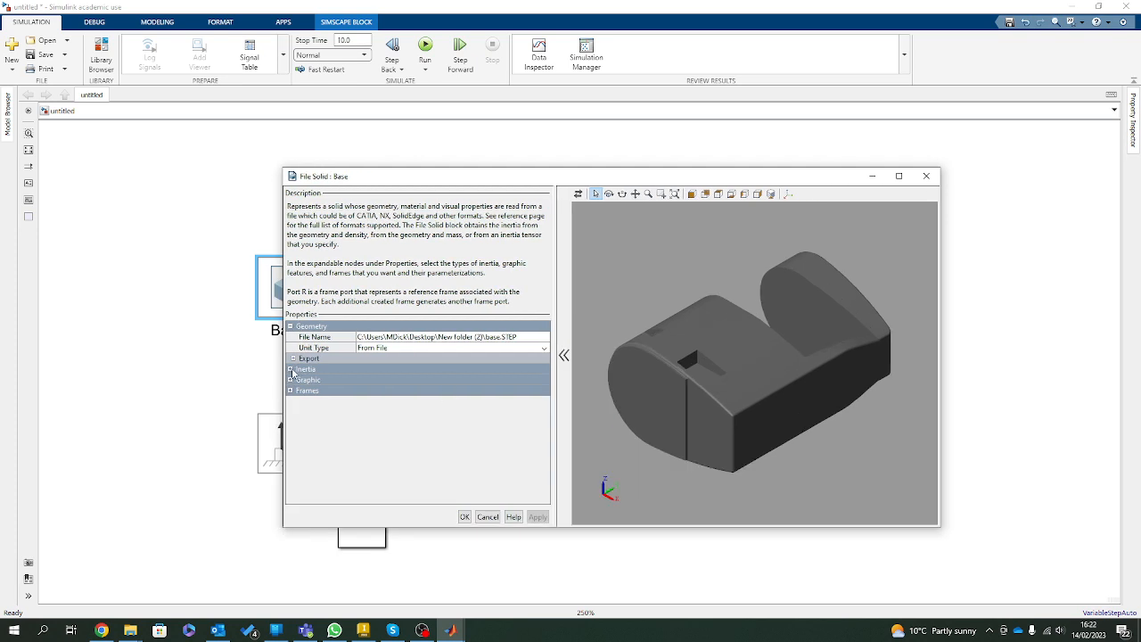
pyautogui.click(291, 369)
pyautogui.click(291, 401)
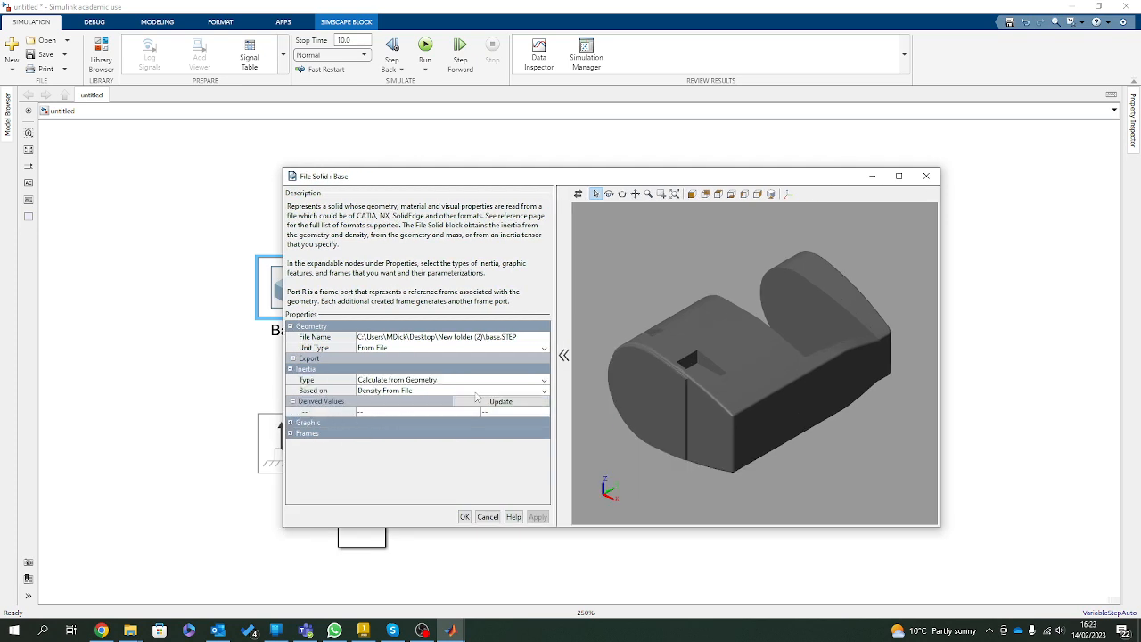
pyautogui.click(419, 390)
pyautogui.click(407, 428)
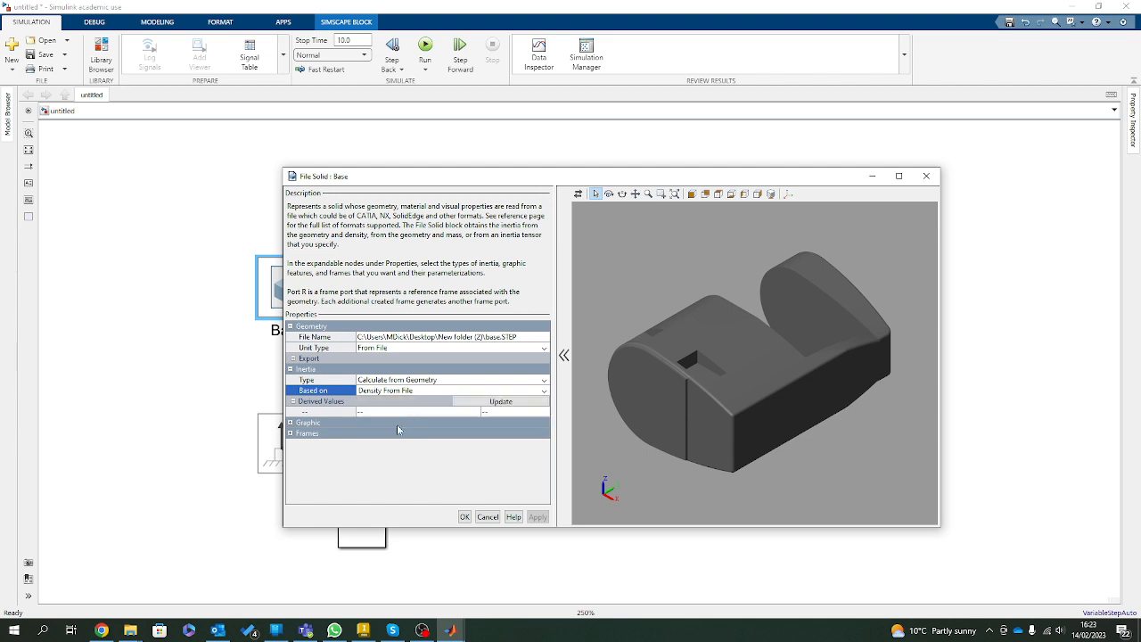
pyautogui.click(424, 391)
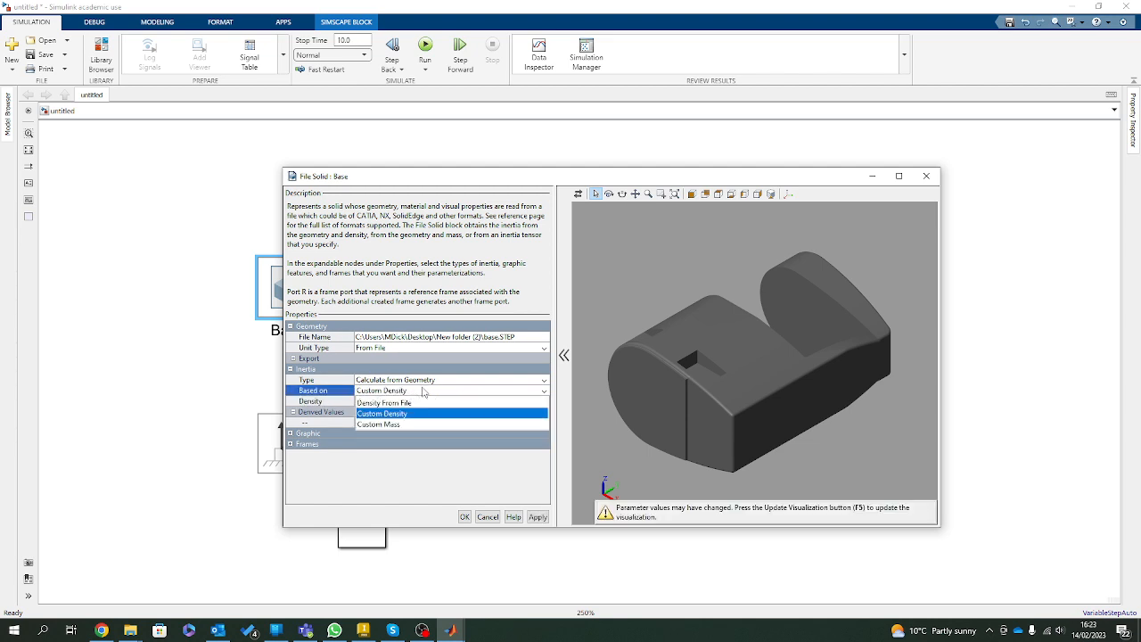
pyautogui.click(393, 430)
pyautogui.click(366, 392)
pyautogui.click(375, 422)
pyautogui.click(381, 401)
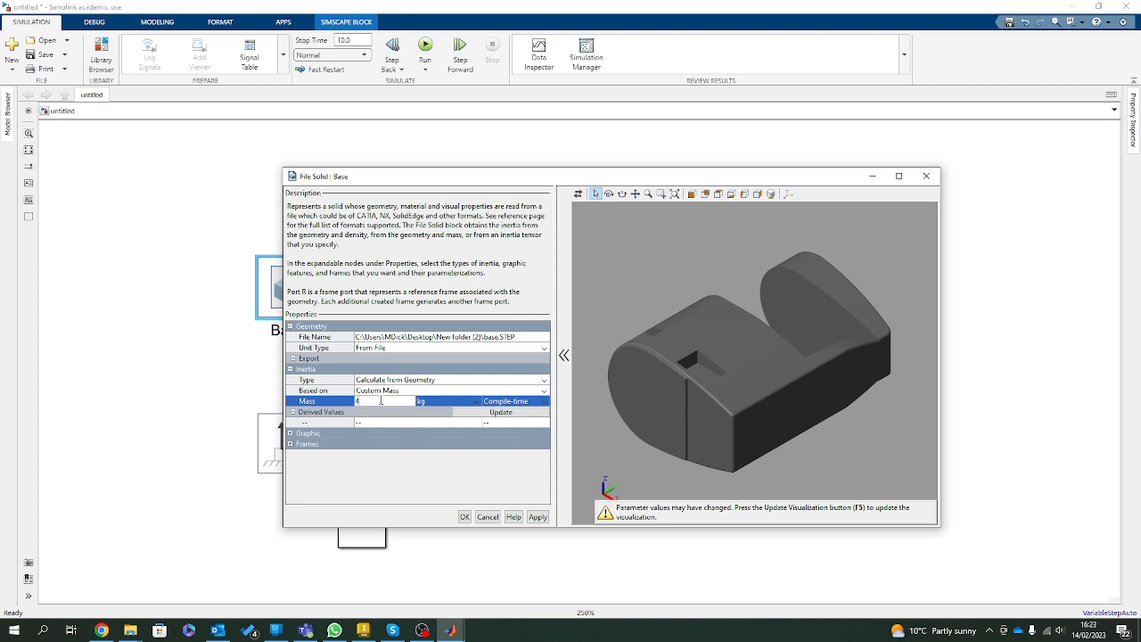
pyautogui.click(501, 412)
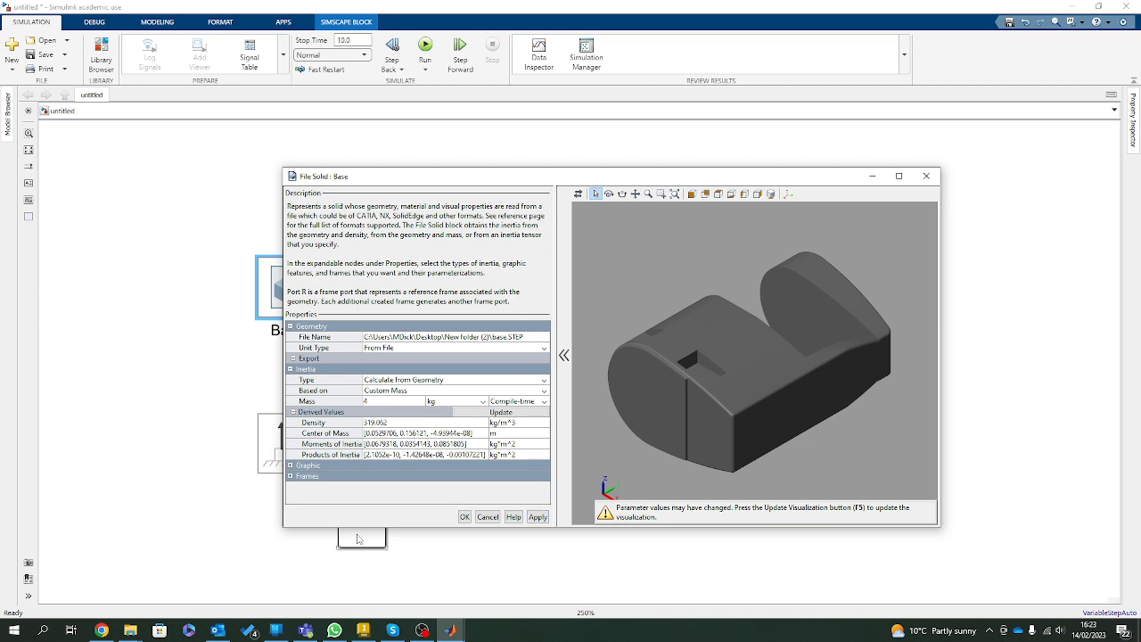
# Set the Base solid's simple graphic colour to white [1.0 1.0 1.0], and update its visualization.
pyautogui.click(289, 465)
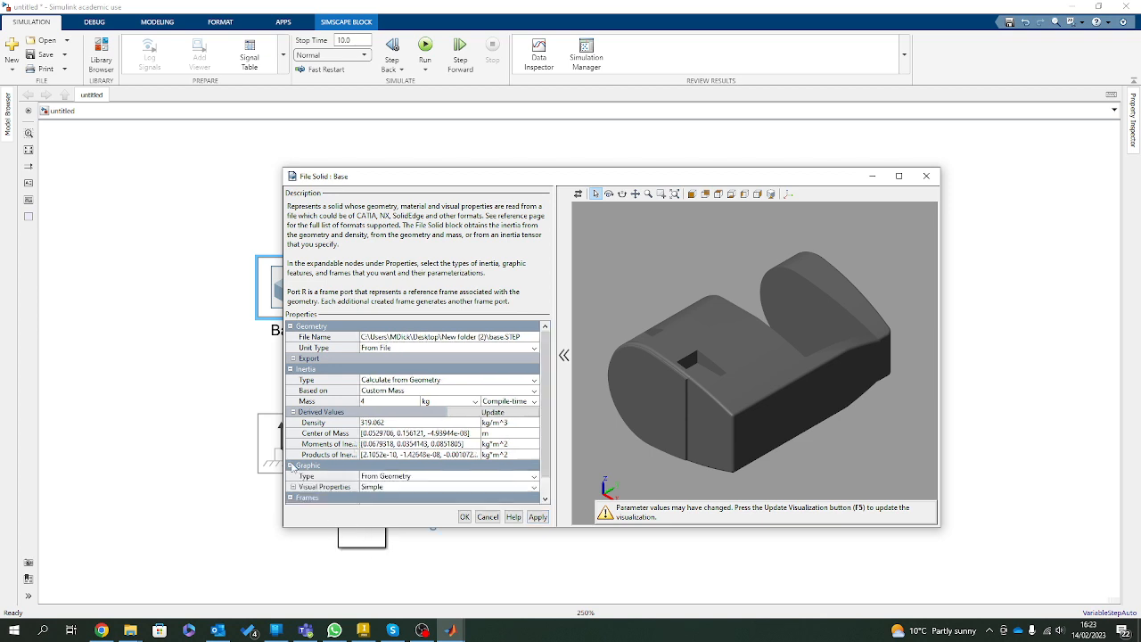
pyautogui.moveTo(403, 528); pyautogui.dragTo(403, 618)
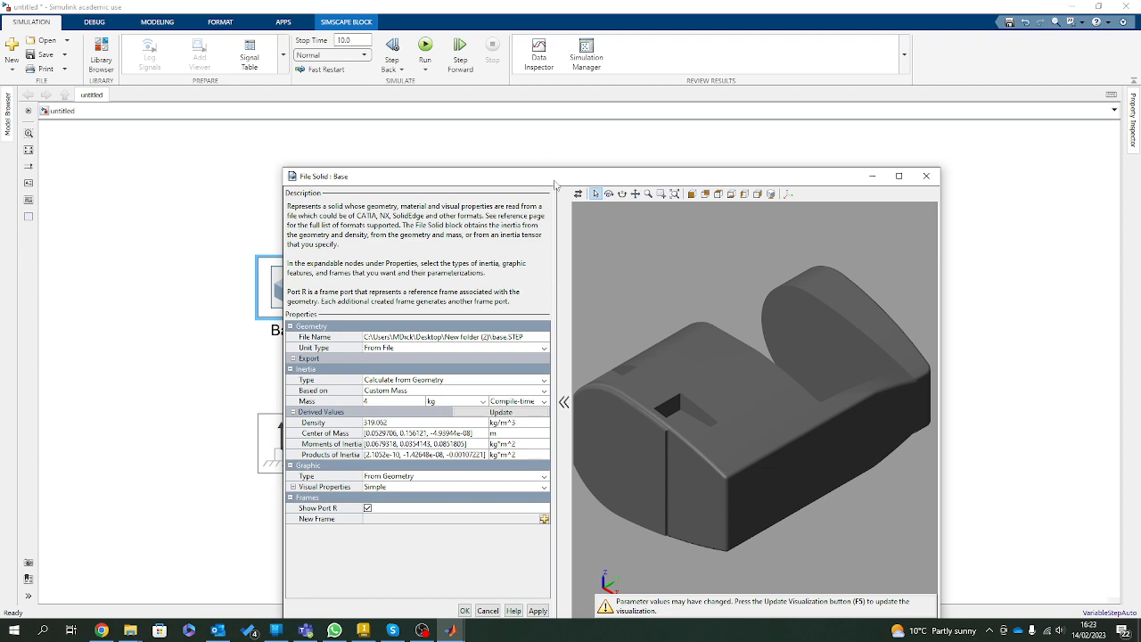
pyautogui.moveTo(554, 180); pyautogui.dragTo(606, 73)
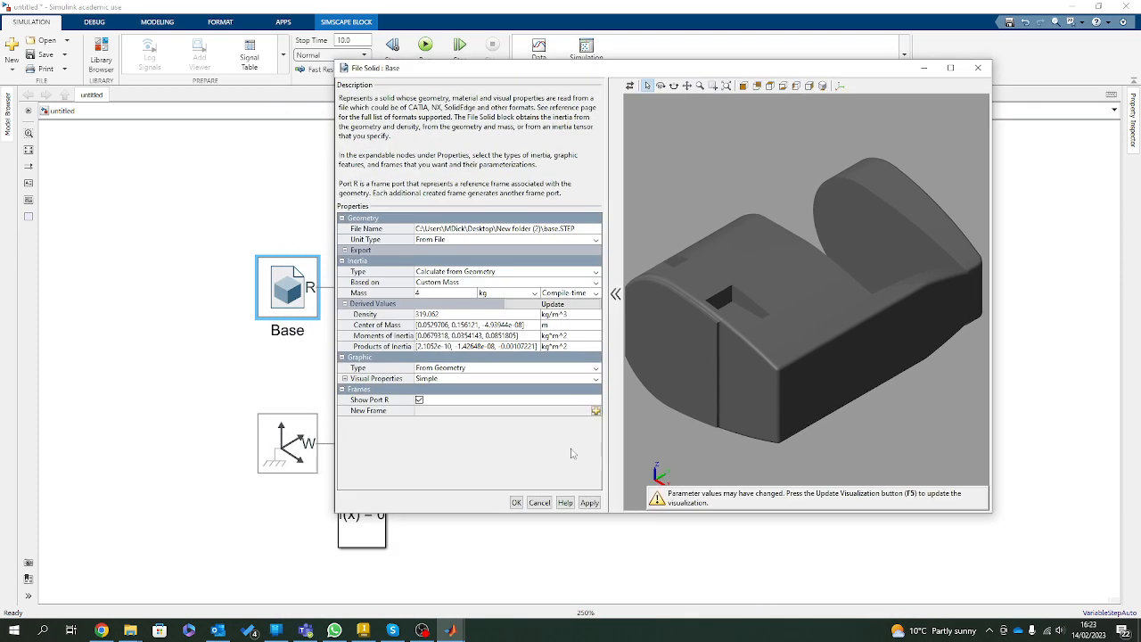
pyautogui.click(345, 379)
pyautogui.click(489, 389)
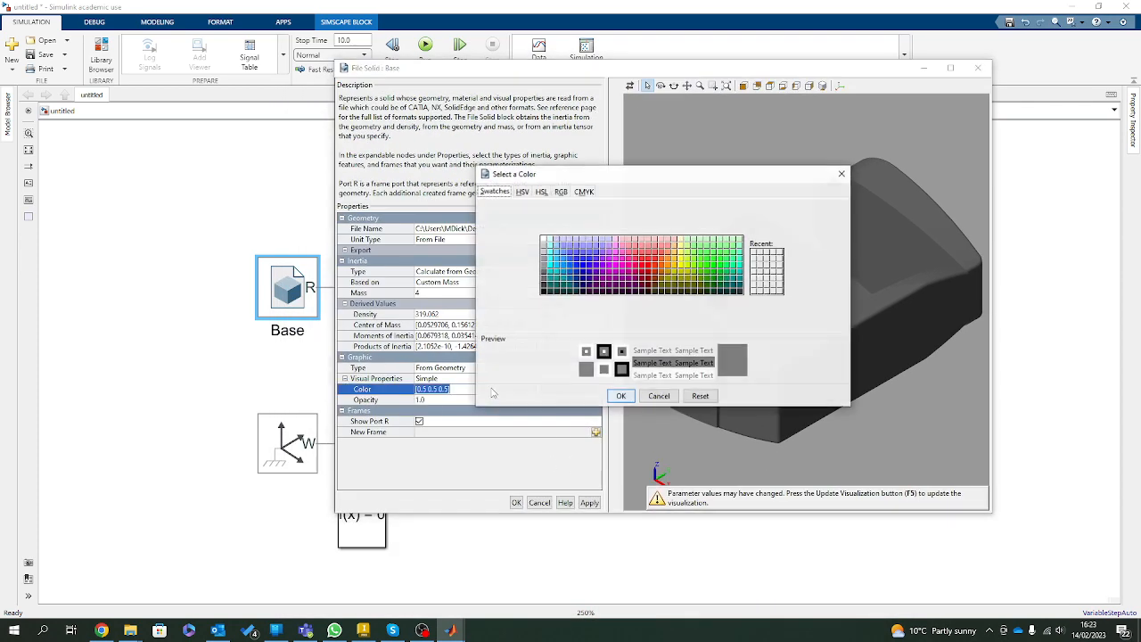
pyautogui.click(544, 239)
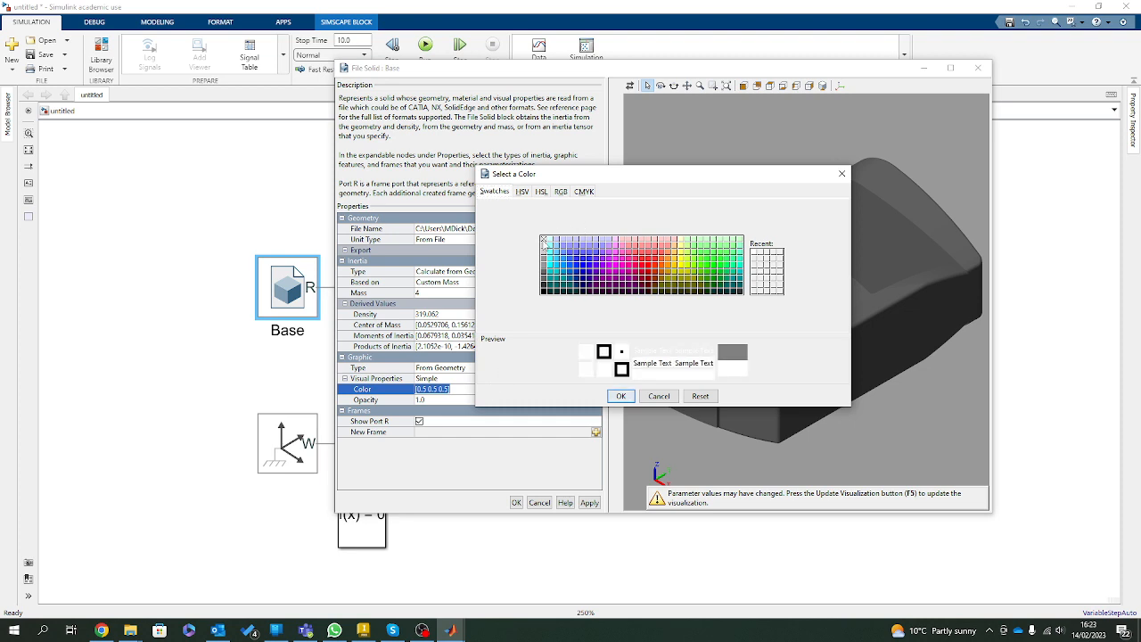
pyautogui.click(620, 396)
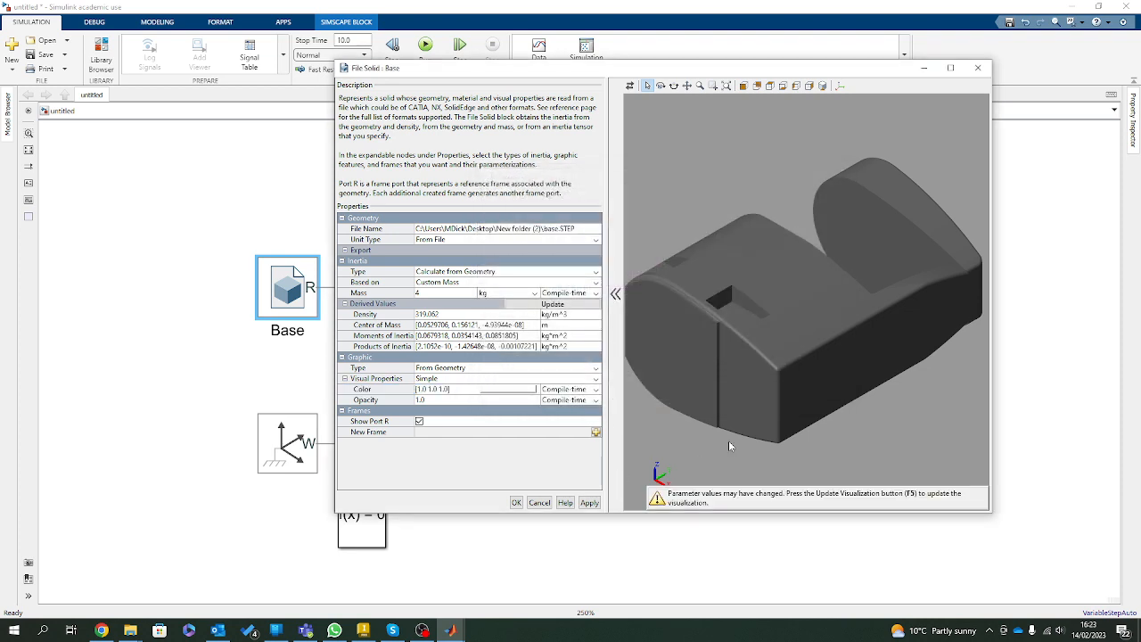
pyautogui.press('F5')
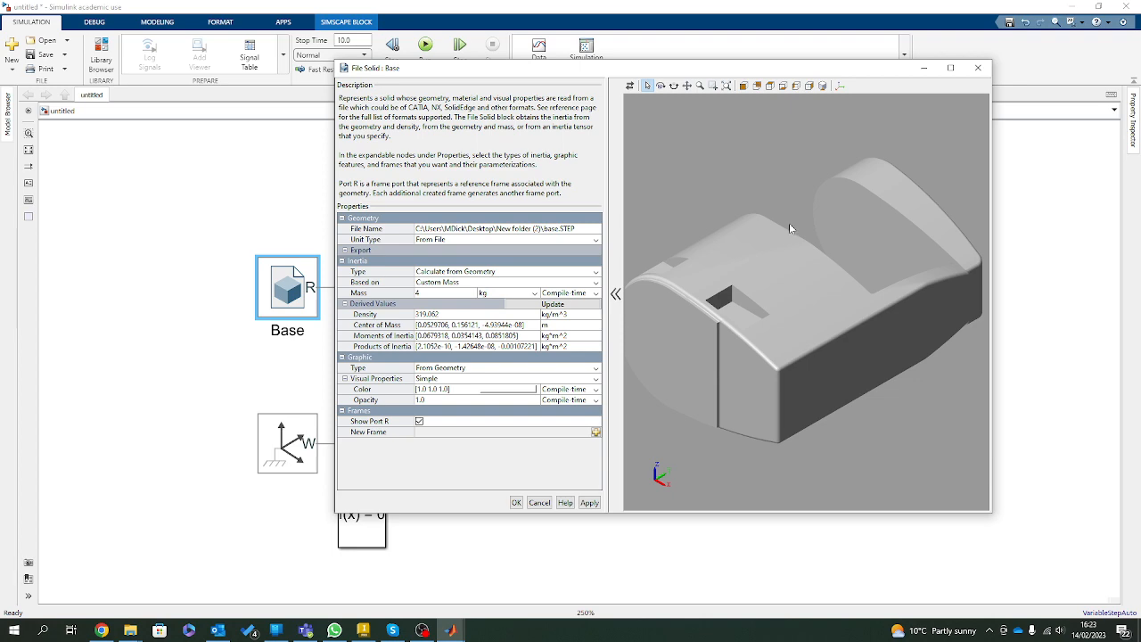
# Examine the base's shape in the preview, and switch to Inventor to compare it with the 3DOF assembly before returning to the Base settings.
pyautogui.moveTo(789, 227); pyautogui.dragTo(706, 363)
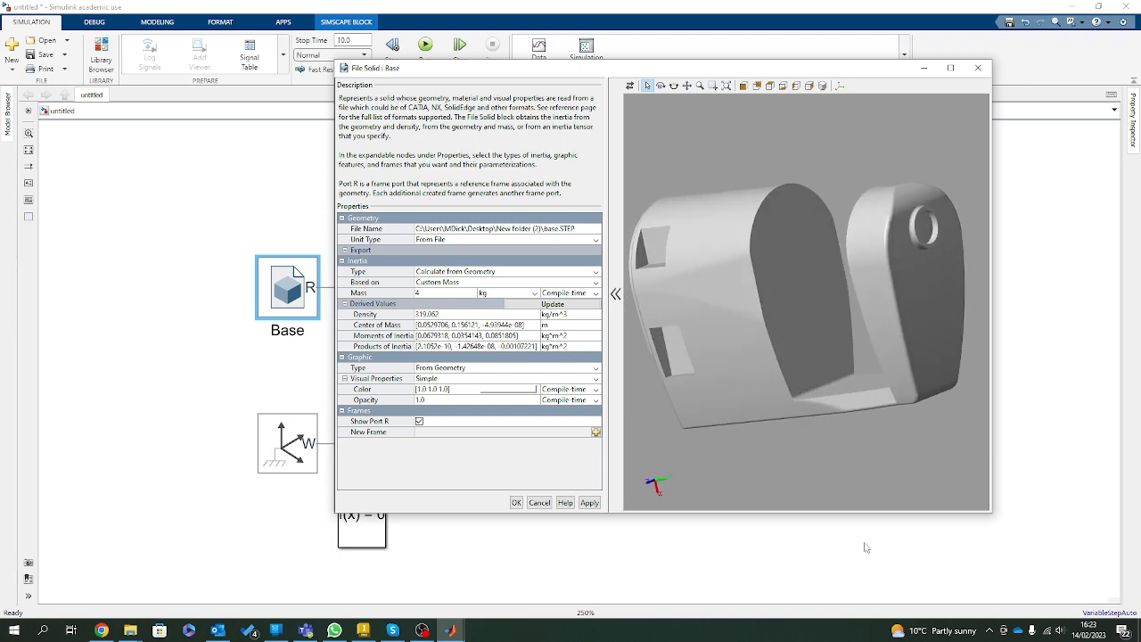
pyautogui.click(365, 631)
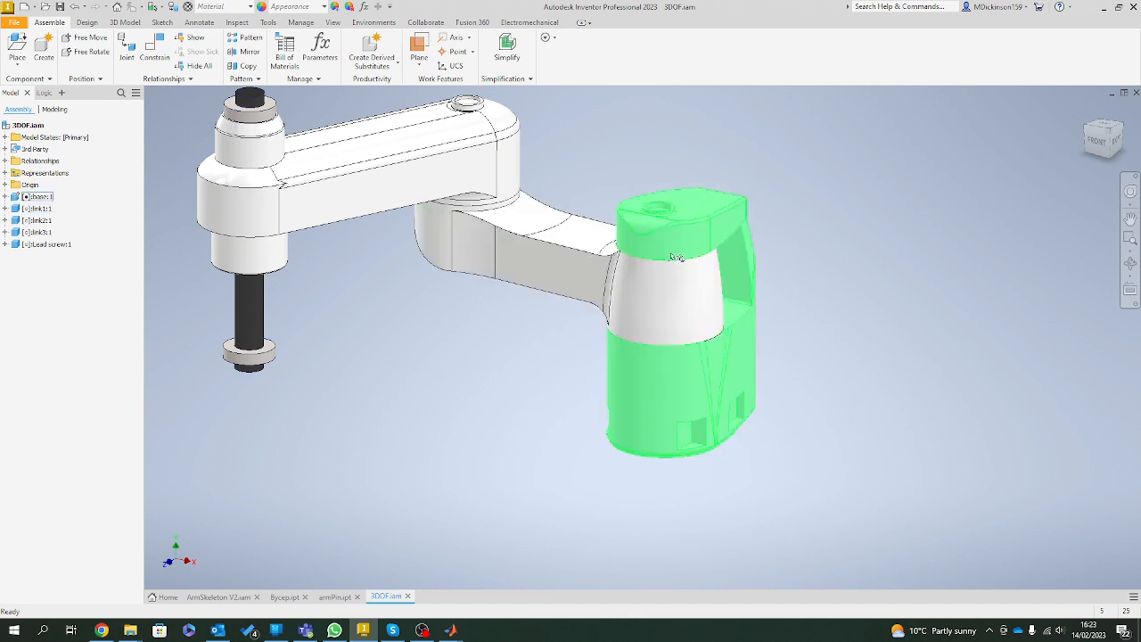
pyautogui.click(1103, 6)
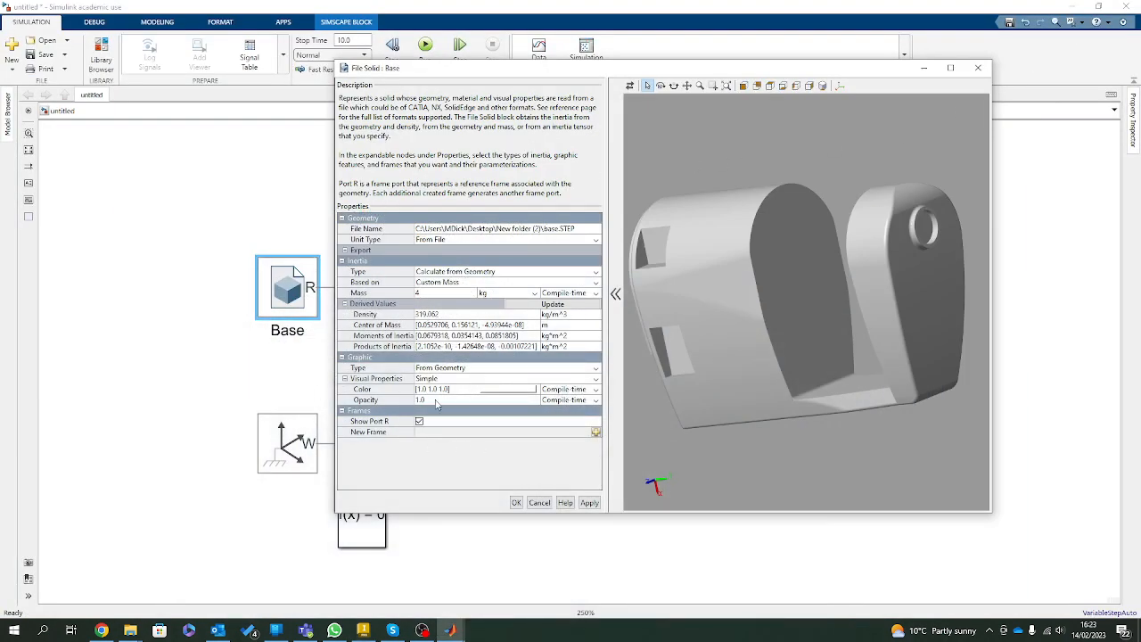
# Show the frames in the Base preview, and examine where the reference frame sits and how its axes are oriented on the base's underside.
pyautogui.click(839, 86)
pyautogui.moveTo(843, 440); pyautogui.dragTo(782, 377)
pyautogui.scroll(3, 781, 377)
pyautogui.scroll(-8, 785, 381)
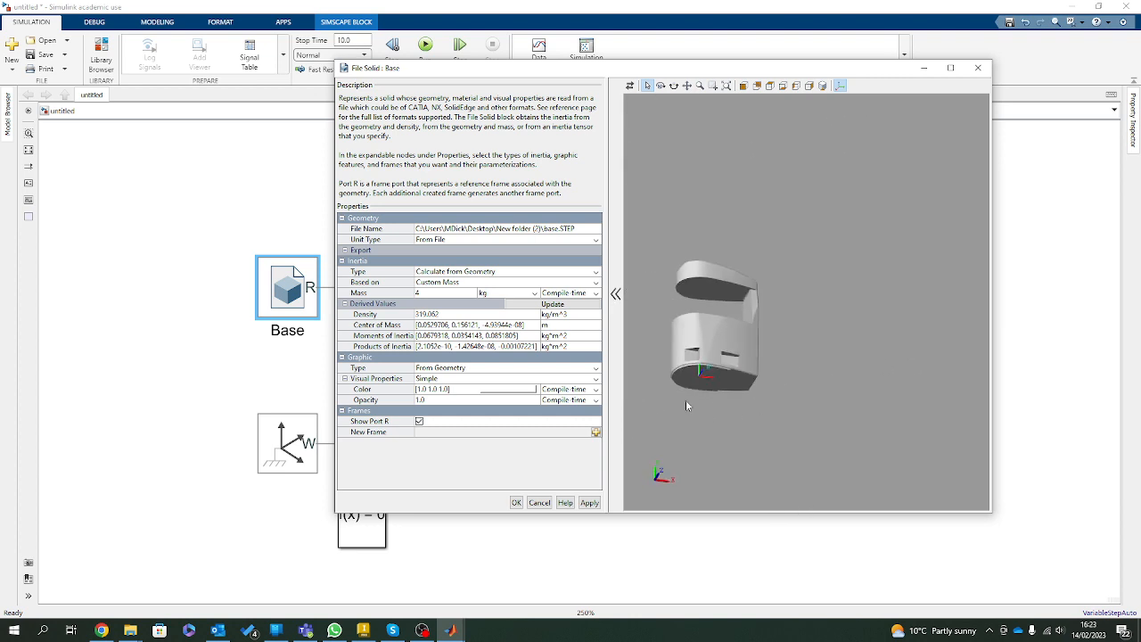
pyautogui.scroll(5, 685, 403)
pyautogui.moveTo(649, 395); pyautogui.dragTo(931, 253)
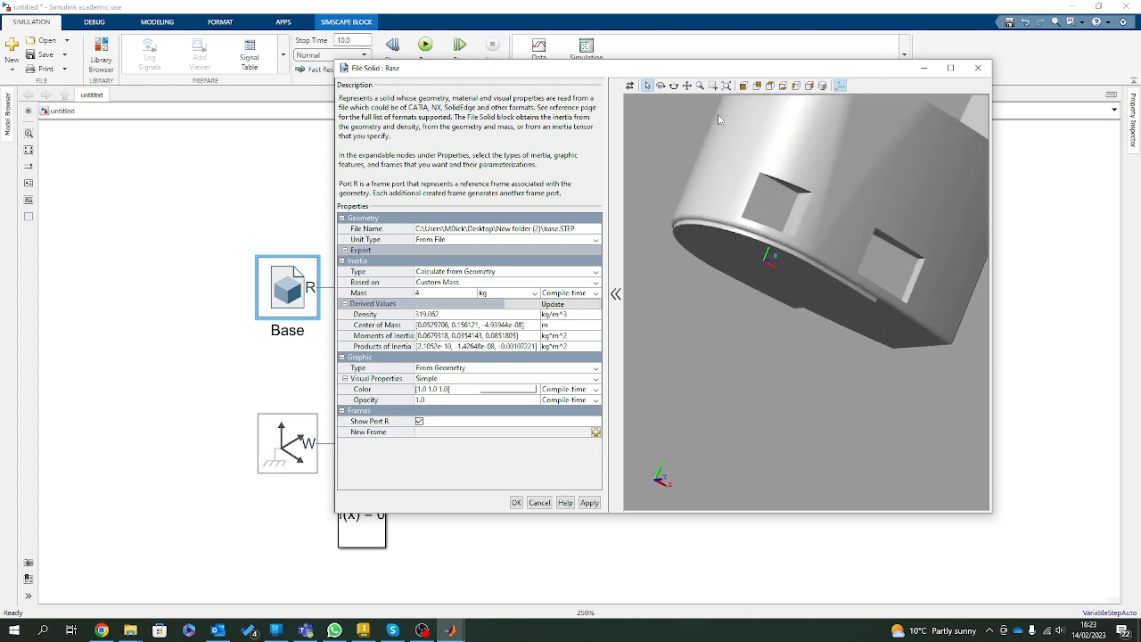
pyautogui.moveTo(720, 122); pyautogui.dragTo(751, 252)
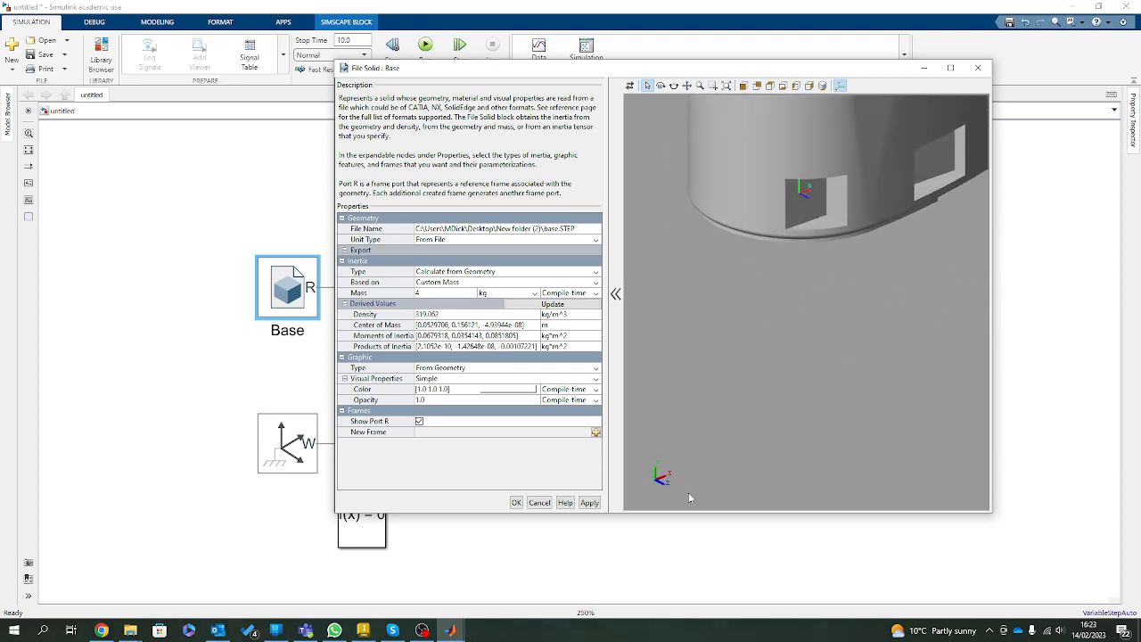
# Add a new frame to the Base solid and name it AL1.
pyautogui.scroll(-6, 825, 385)
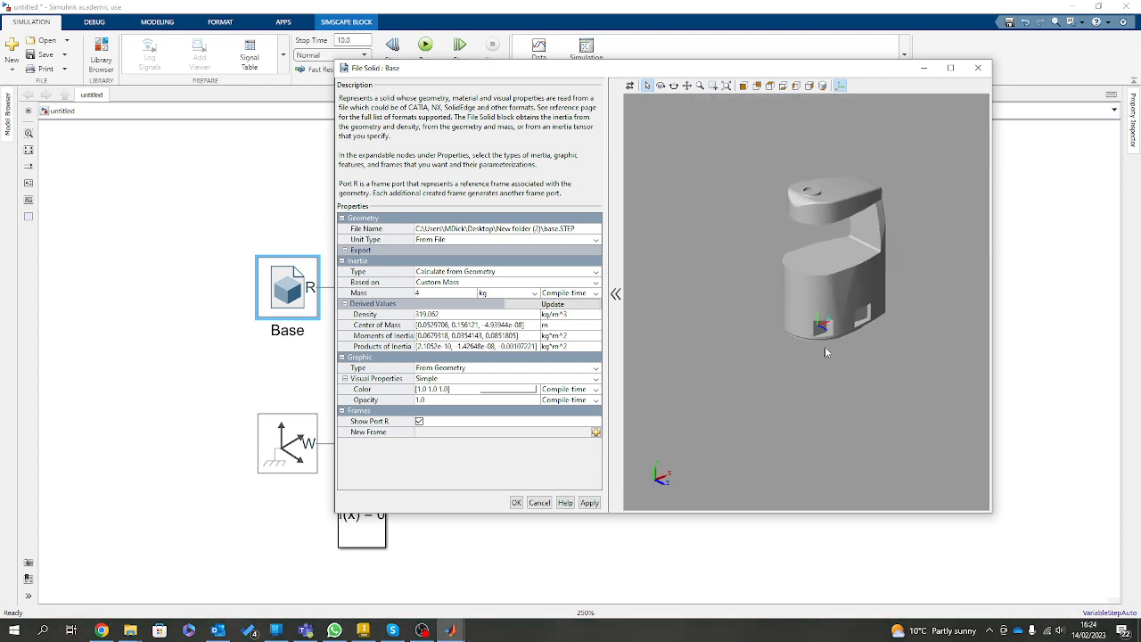
pyautogui.scroll(4, 828, 245)
pyautogui.scroll(2, 823, 296)
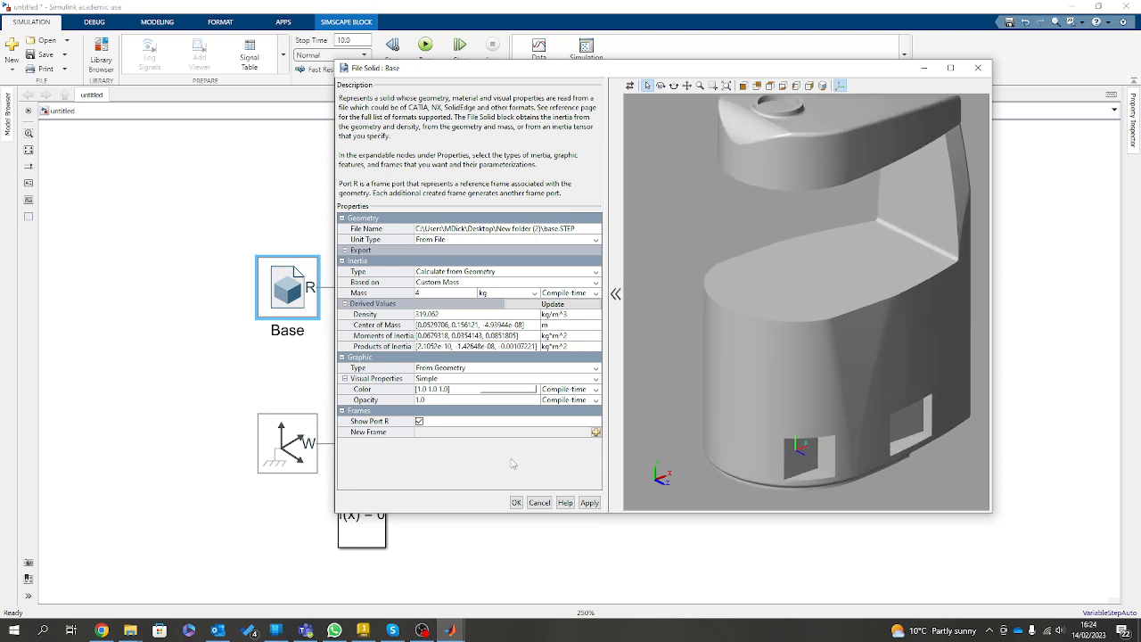
pyautogui.click(595, 503)
pyautogui.click(595, 433)
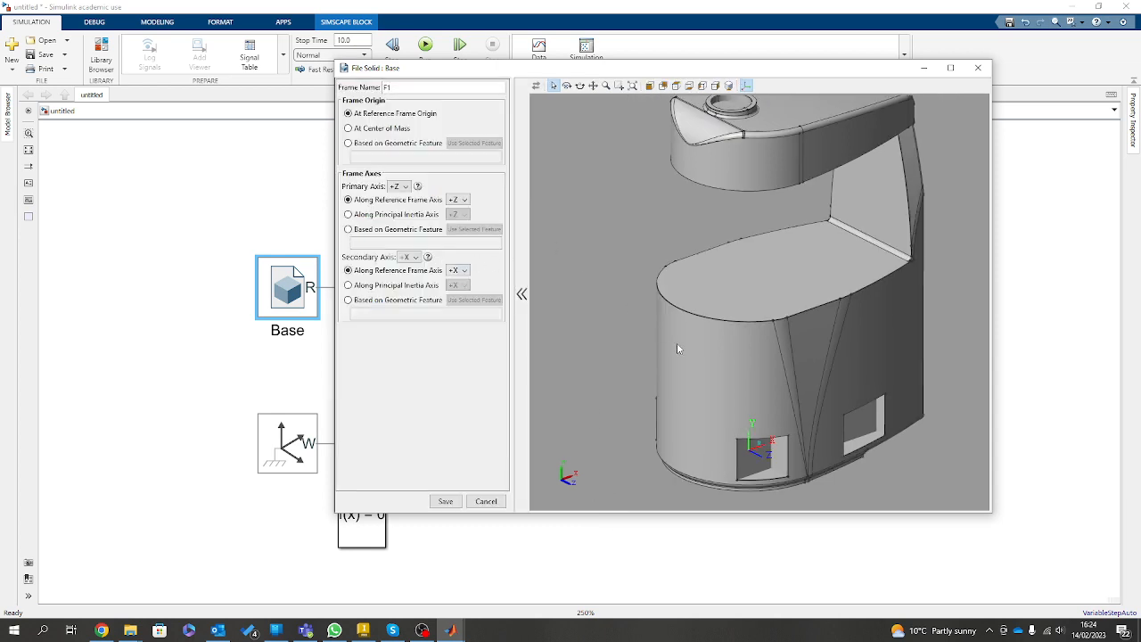
pyautogui.moveTo(784, 332); pyautogui.dragTo(628, 274)
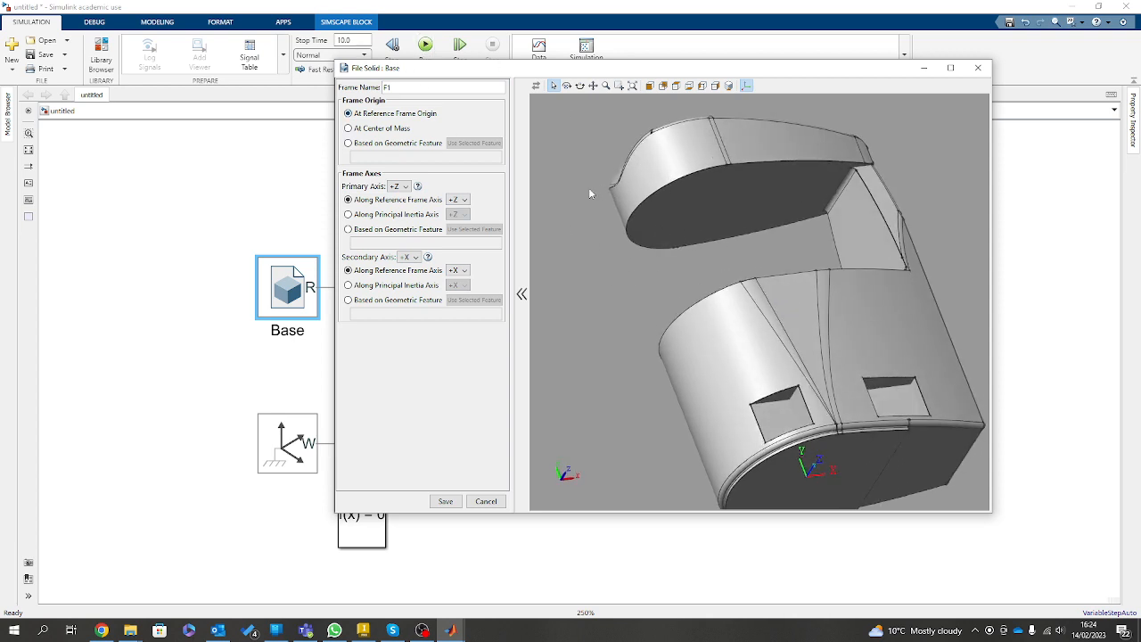
pyautogui.moveTo(398, 88); pyautogui.dragTo(357, 93)
# Base the AL1 frame's origin on the circular edge on the underside of the base's upper overhang.
pyautogui.click(382, 144)
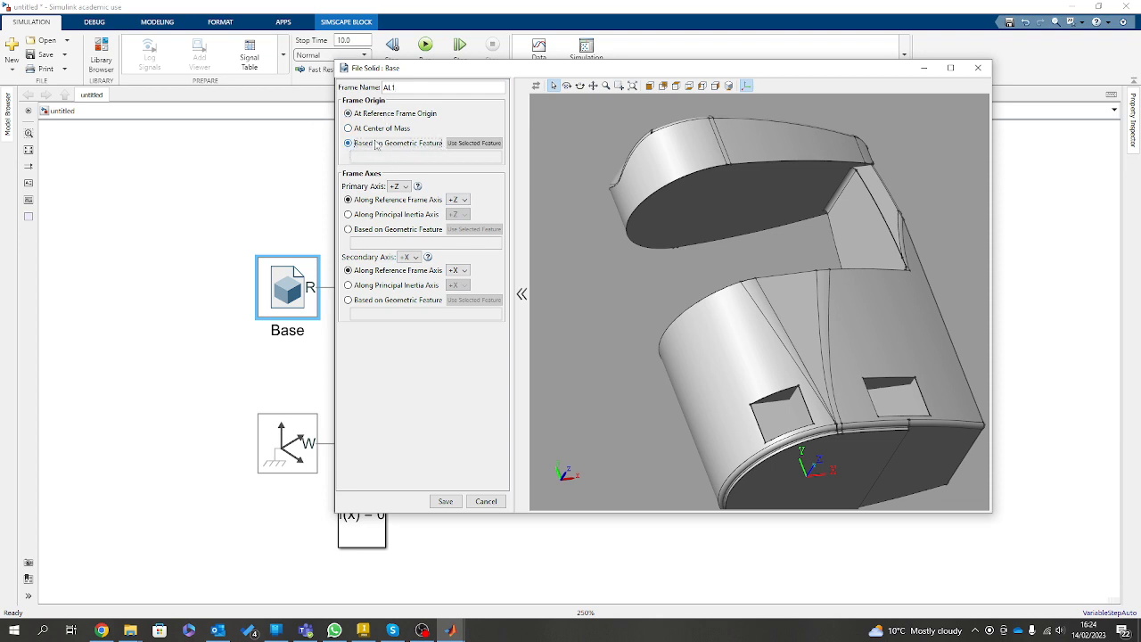
pyautogui.click(691, 178)
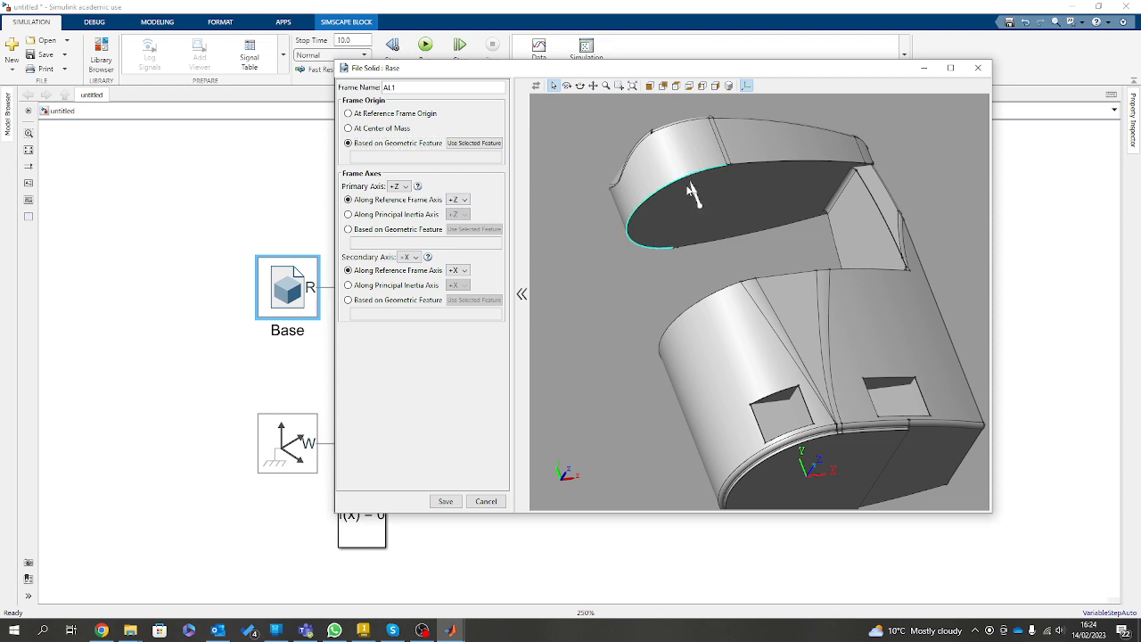
pyautogui.moveTo(713, 203)
pyautogui.mouseDown()
pyautogui.moveTo(672, 192)
pyautogui.moveTo(698, 200)
pyautogui.mouseUp()
pyautogui.scroll(3, 698, 200)
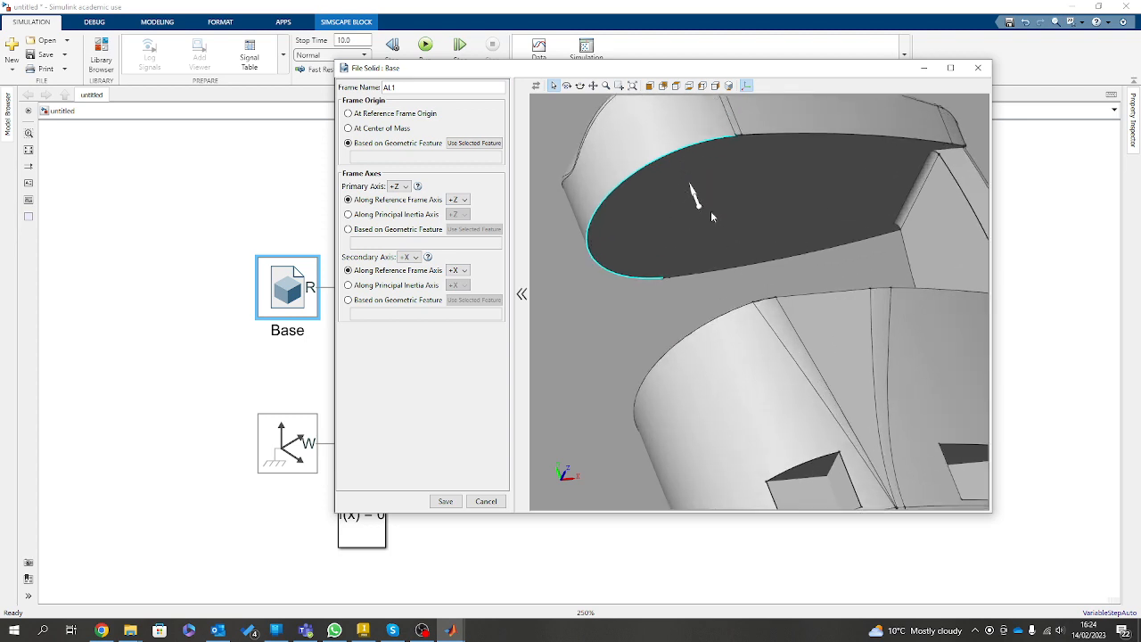
pyautogui.scroll(-3, 749, 211)
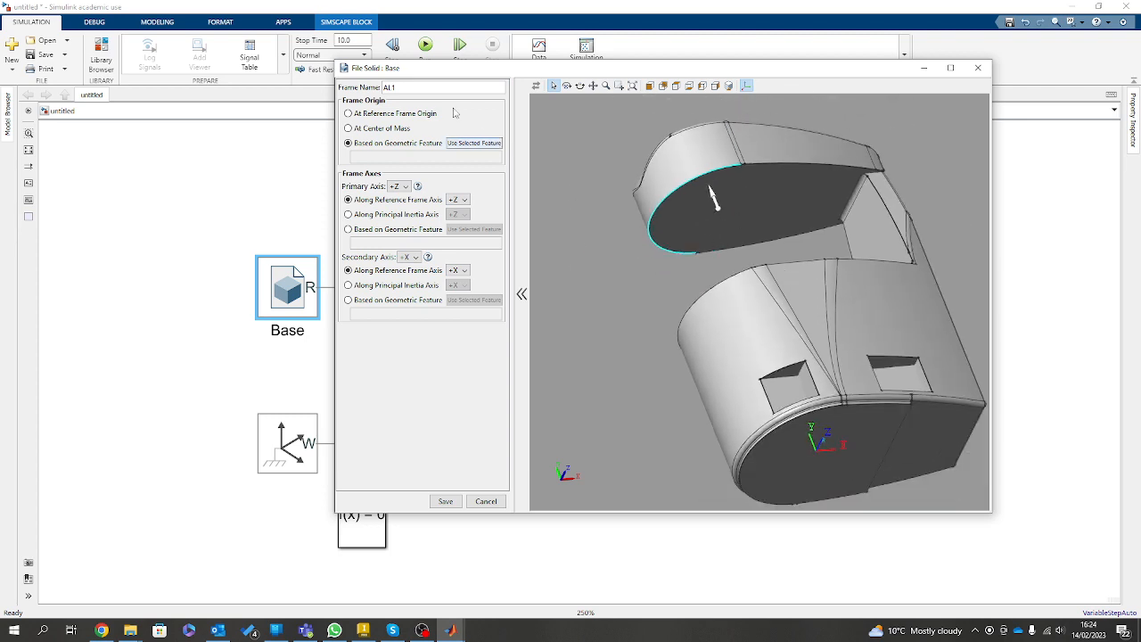
pyautogui.click(491, 146)
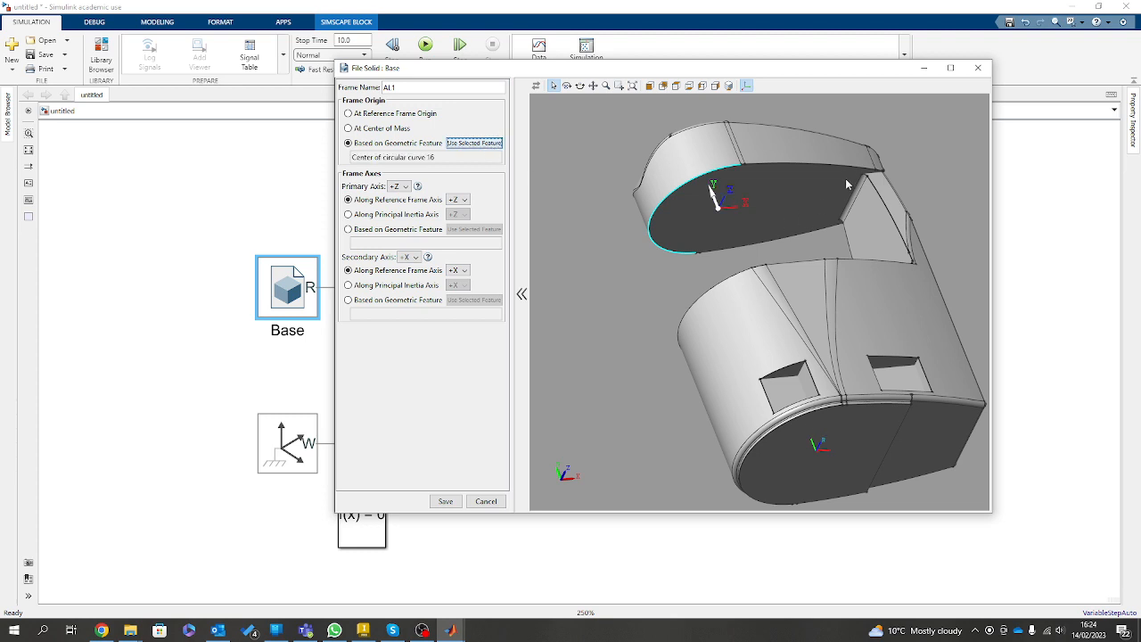
# Align the AL1 frame's primary +Z axis with the reference frame's +Y axis.
pyautogui.moveTo(844, 179)
pyautogui.mouseDown()
pyautogui.moveTo(898, 214)
pyautogui.moveTo(847, 170)
pyautogui.moveTo(861, 166)
pyautogui.mouseUp()
pyautogui.scroll(4, 707, 209)
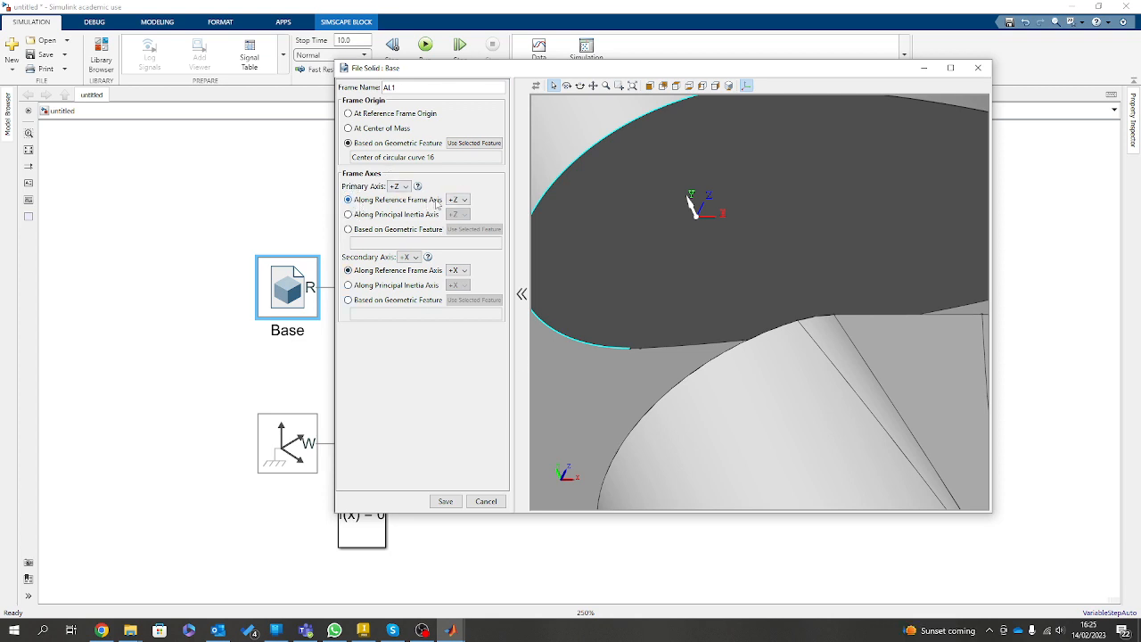
pyautogui.click(457, 199)
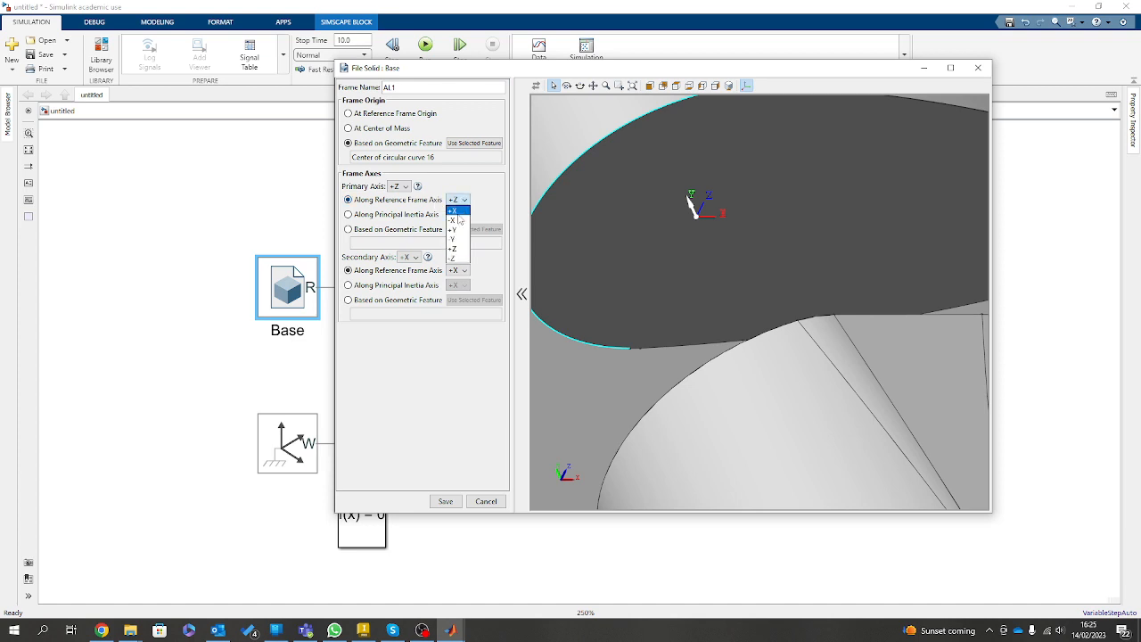
pyautogui.click(457, 230)
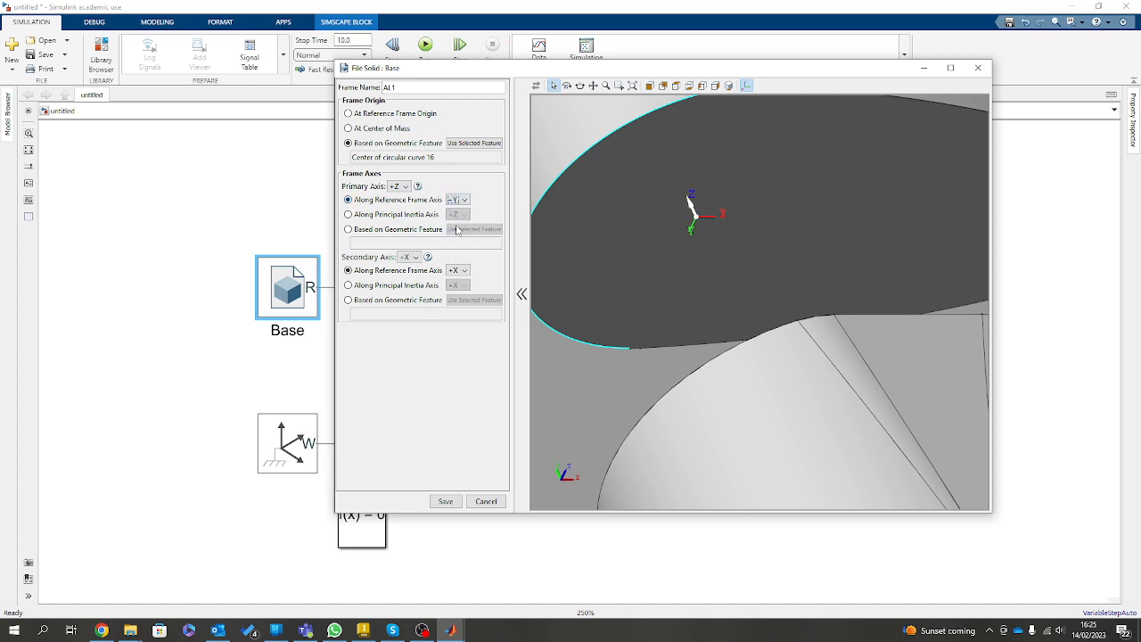
# Inspect the AL1 frame's axes from several sides, save the frame, and apply and close the Base settings.
pyautogui.moveTo(685, 182); pyautogui.dragTo(831, 272)
pyautogui.rightClick(832, 272)
pyautogui.scroll(-5, 710, 245)
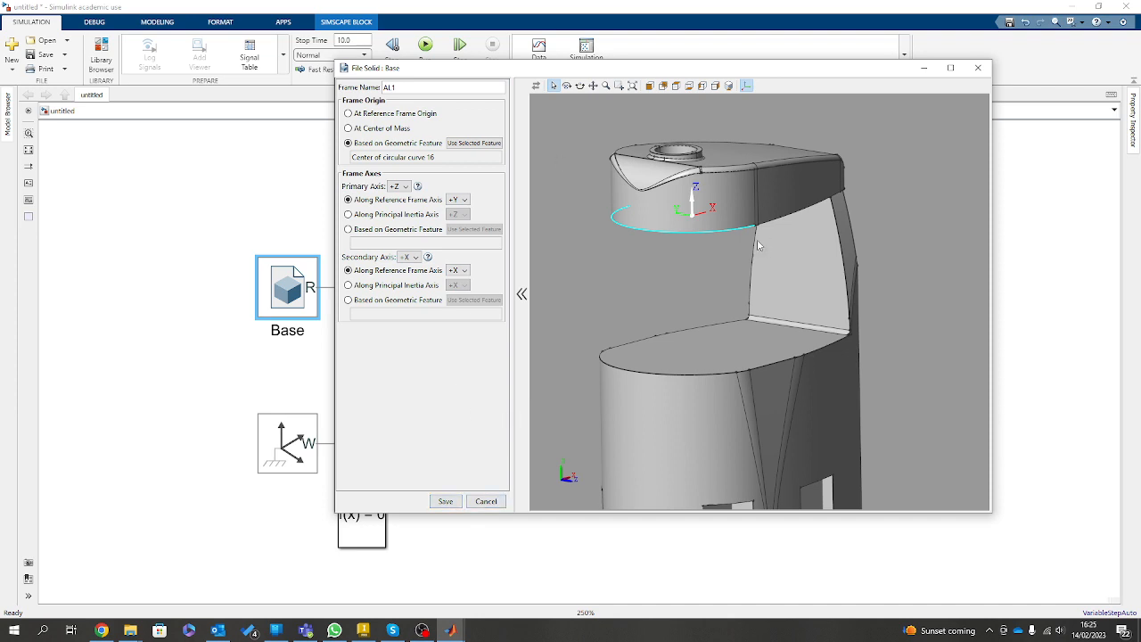
pyautogui.moveTo(758, 245); pyautogui.dragTo(735, 274)
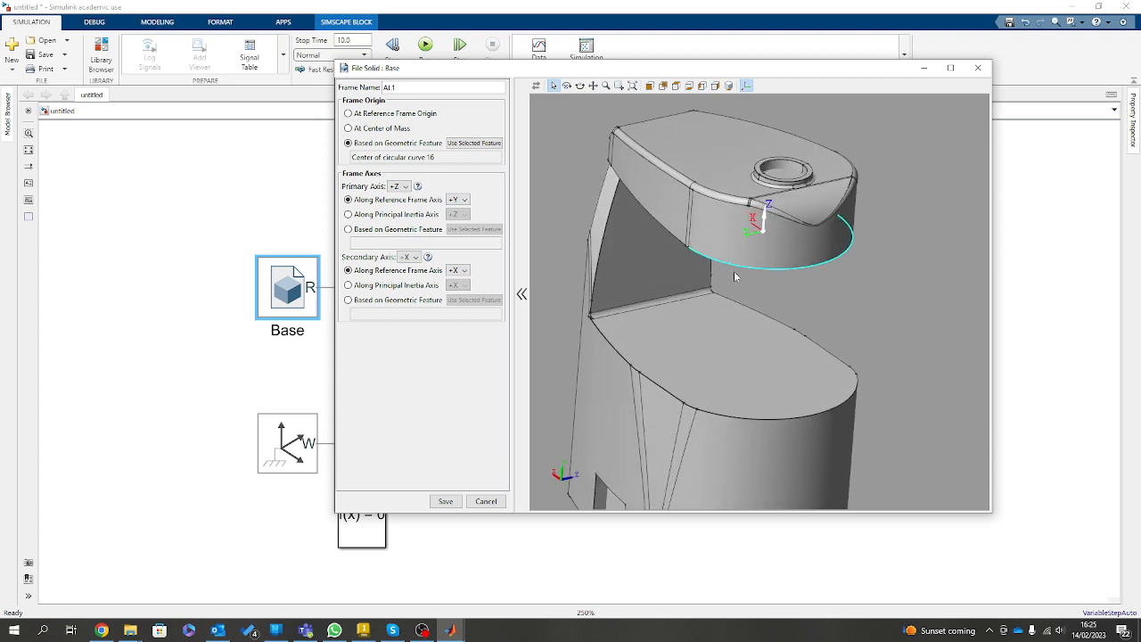
pyautogui.moveTo(797, 221); pyautogui.dragTo(755, 218)
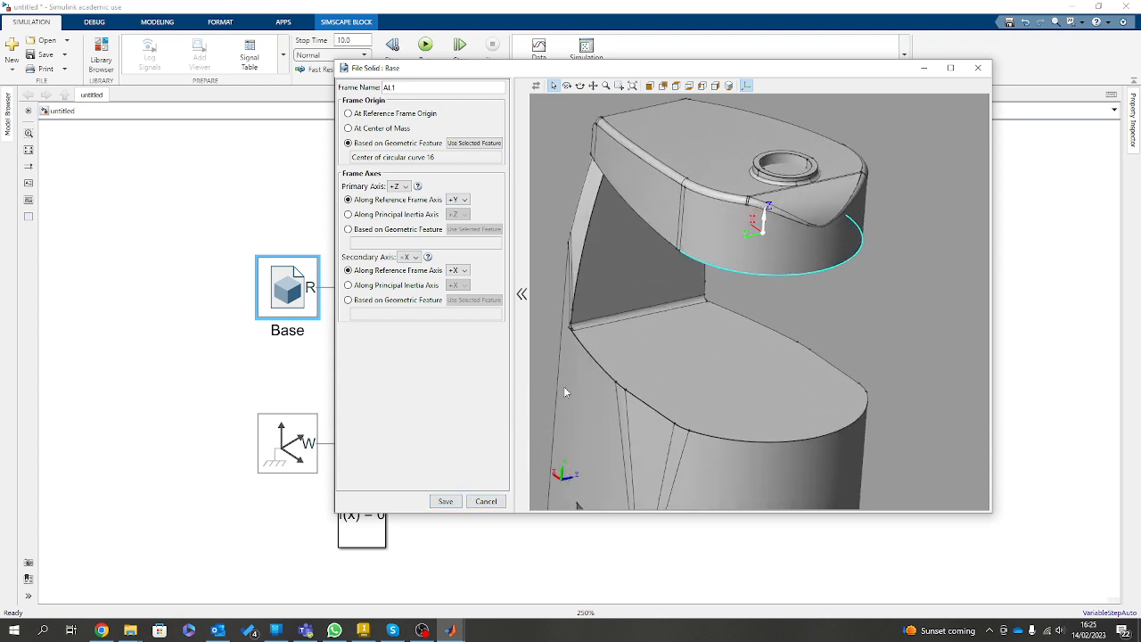
pyautogui.click(445, 501)
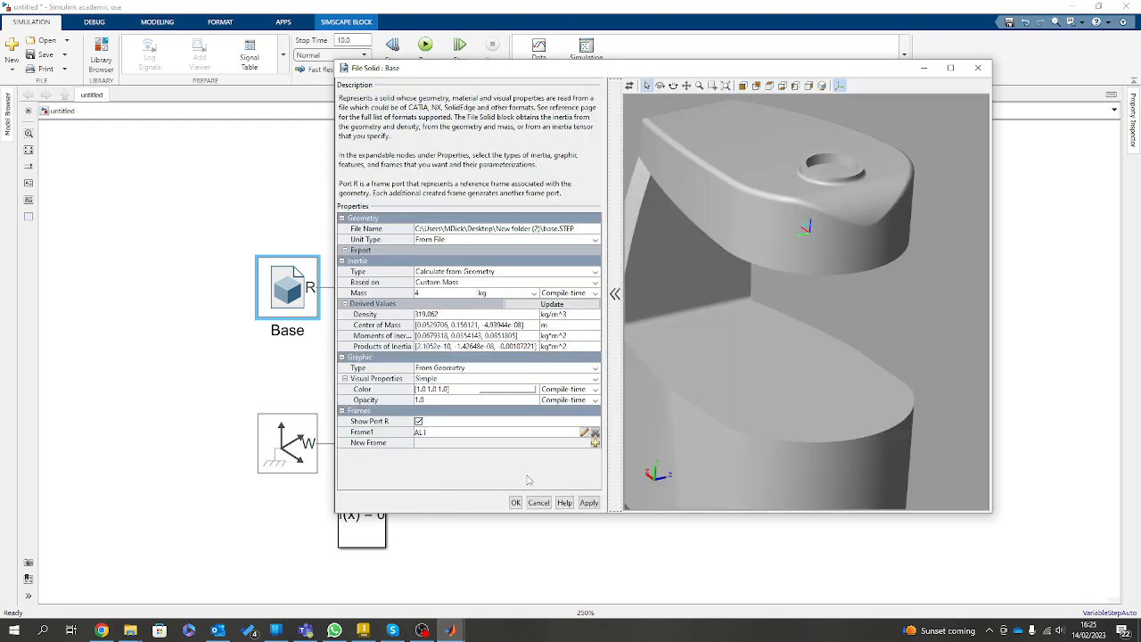
pyautogui.click(590, 504)
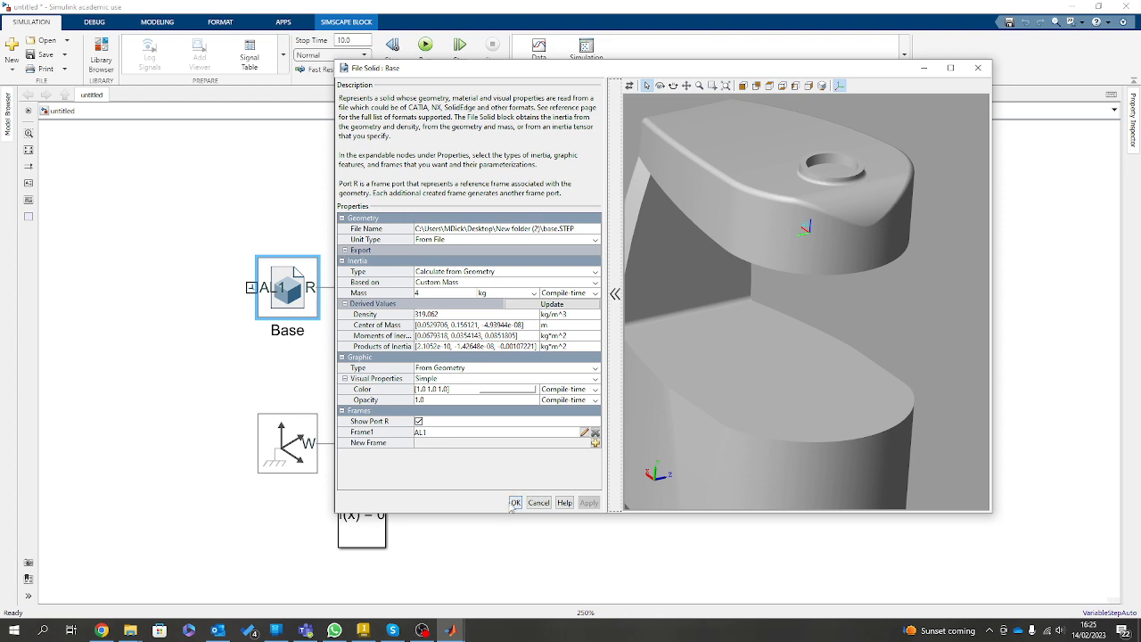
pyautogui.click(515, 502)
# Rotate the Base block 180°, and reposition and widen it above the Mechanism Configuration block so its port labels fit.
pyautogui.click(382, 296)
pyautogui.click(300, 275)
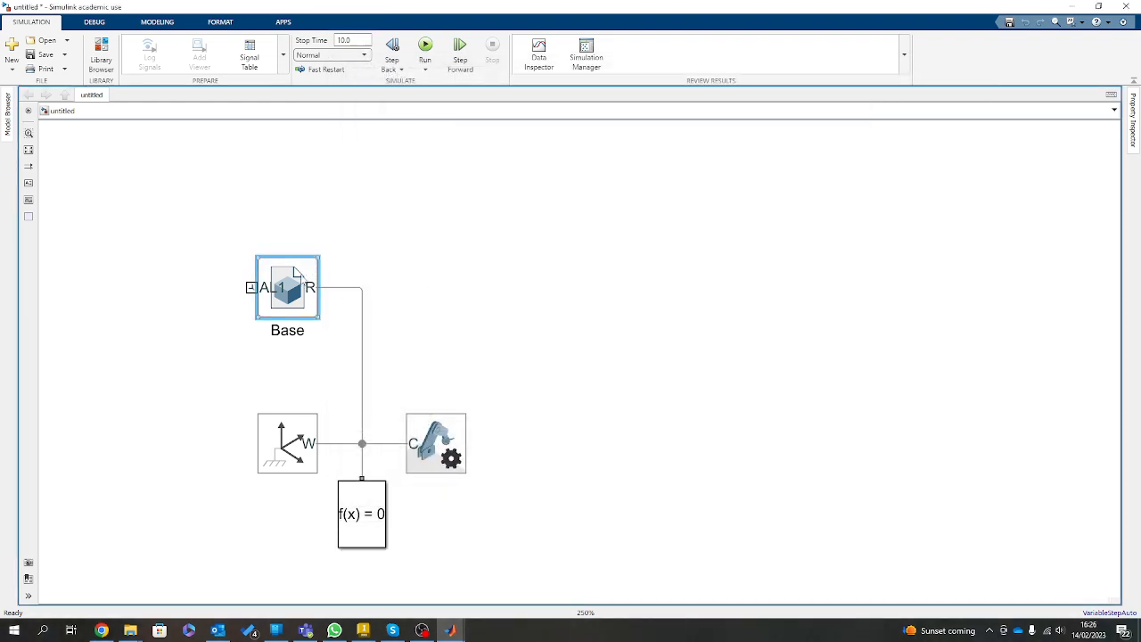
pyautogui.hotkey('ctrl', 'r')
pyautogui.hotkey('ctrl', 'r')
pyautogui.moveTo(295, 293); pyautogui.dragTo(508, 353)
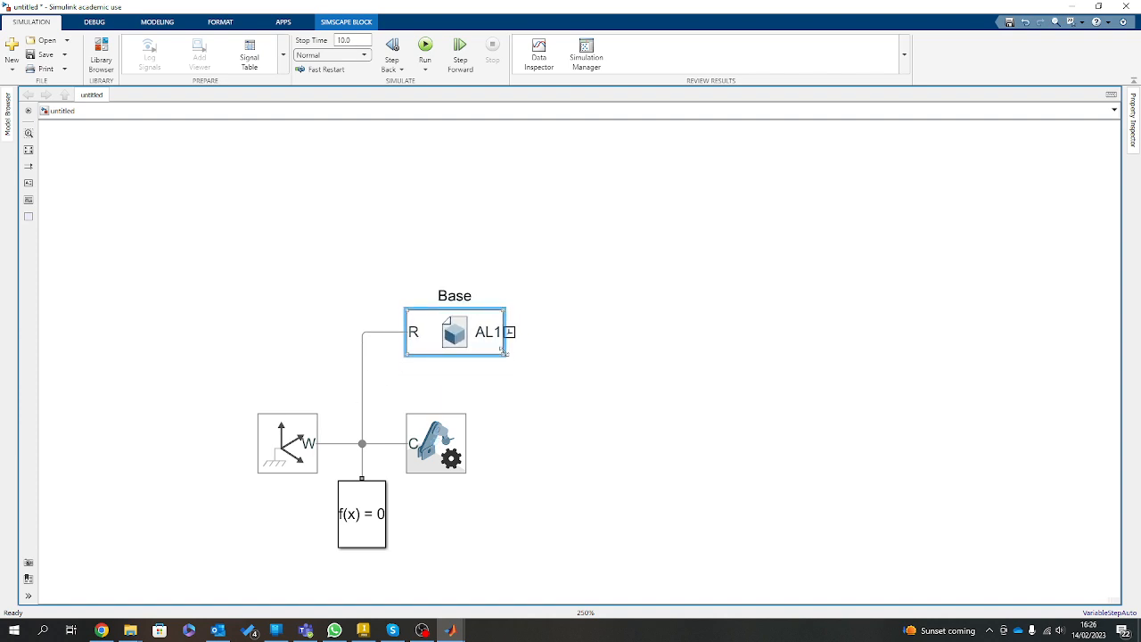
pyautogui.click(578, 358)
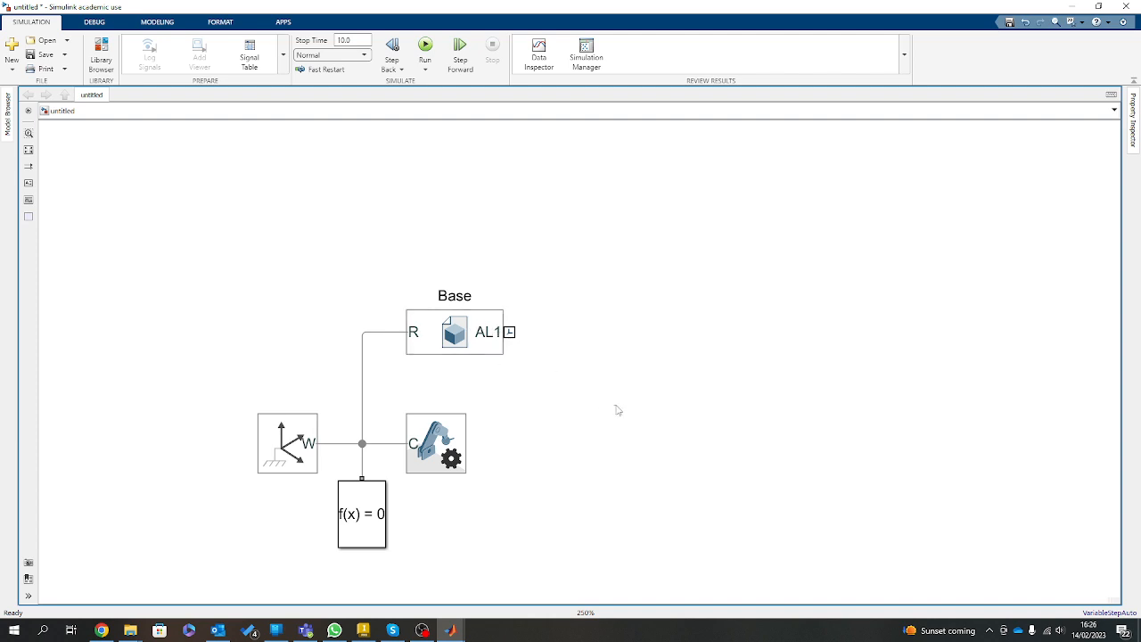
# Add a Revolute Joint block and place it in line with the Base block's AL1 port.
pyautogui.doubleClick(686, 425)
pyautogui.write('rev')
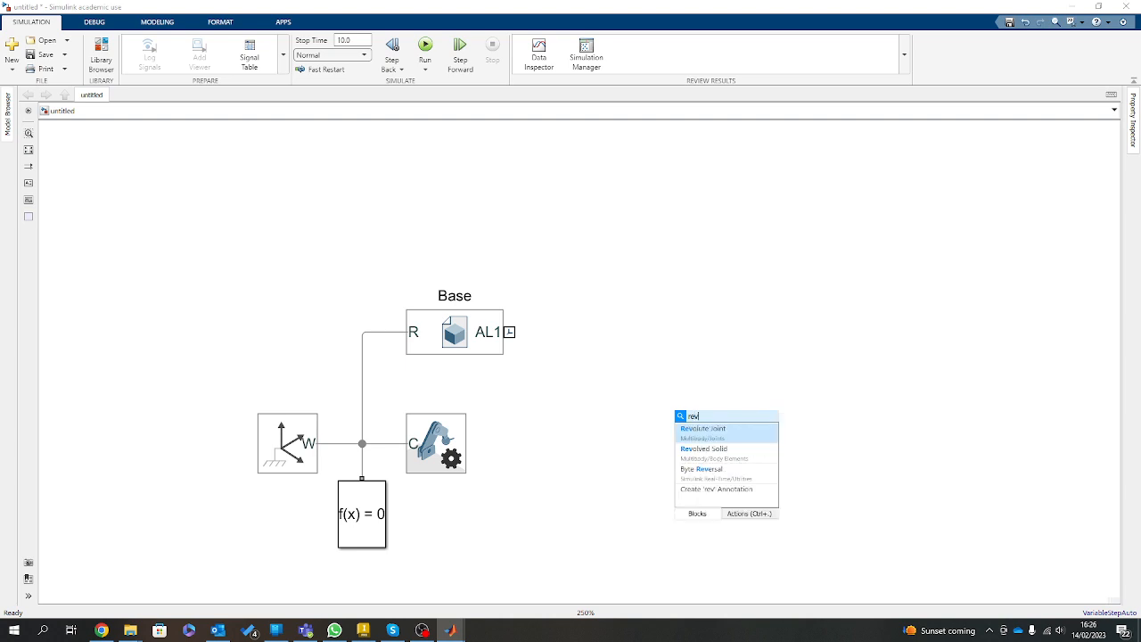
pyautogui.click(707, 428)
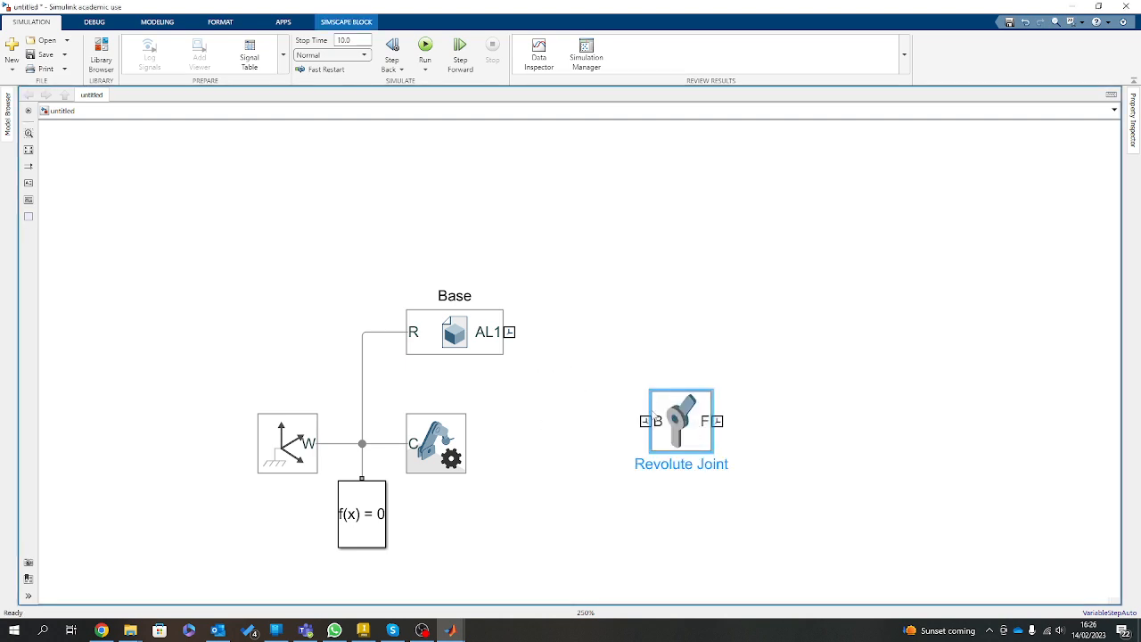
pyautogui.moveTo(633, 403); pyautogui.dragTo(562, 321)
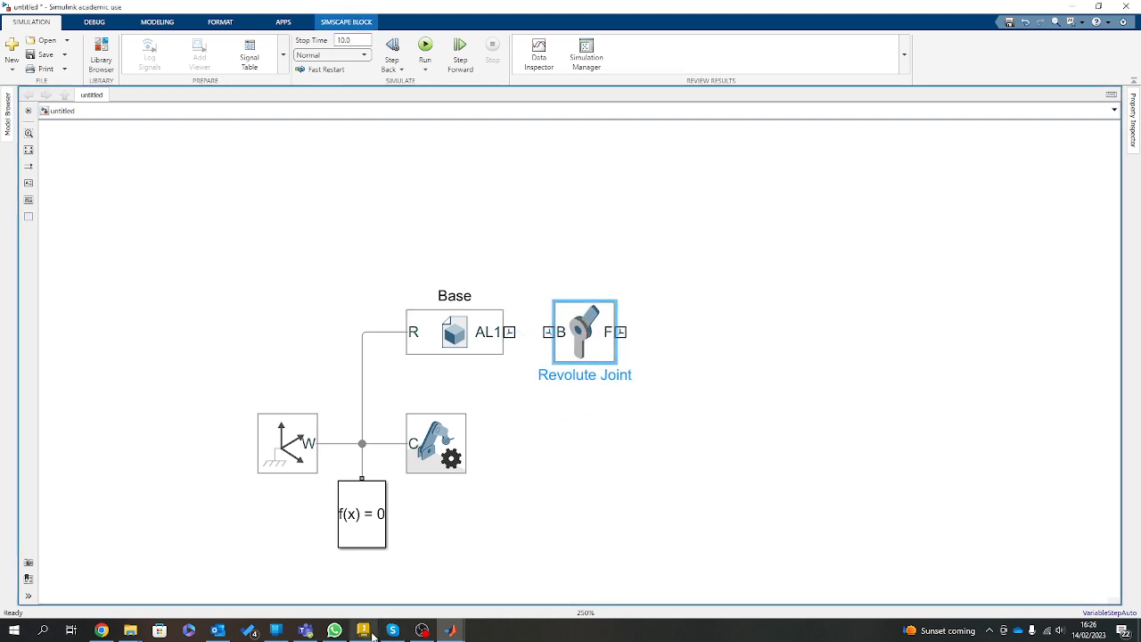
# Check in Inventor how the first link meets the base, and in Simulink connect AL1 to the joint's B port and tighten the spacing.
pyautogui.click(363, 630)
pyautogui.scroll(5, 670, 249)
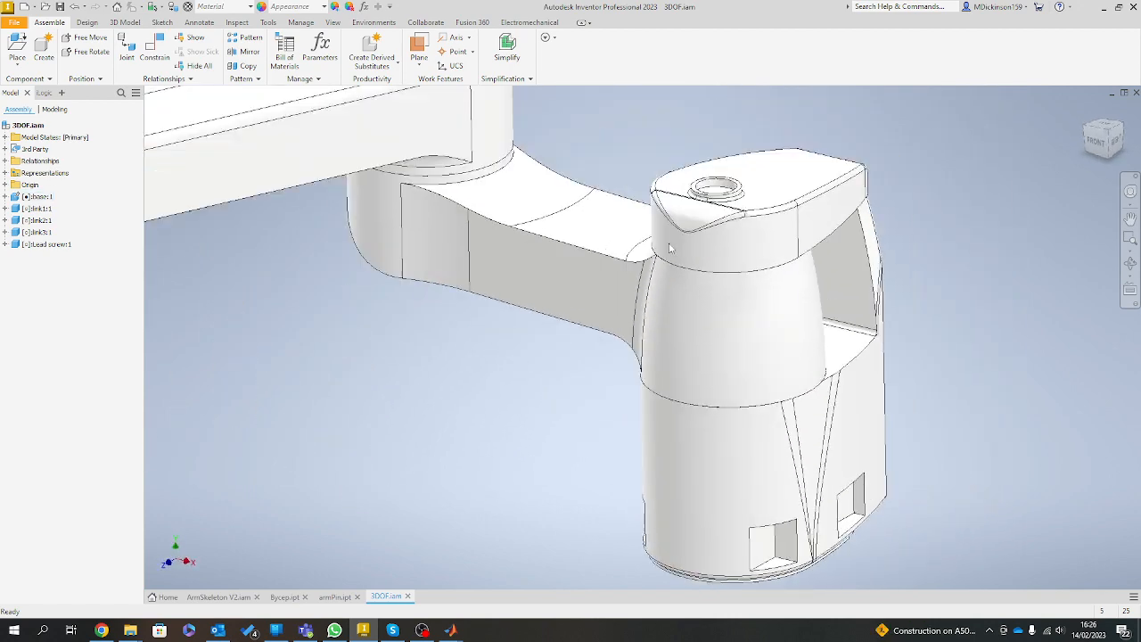
pyautogui.scroll(-1, 670, 248)
pyautogui.moveTo(586, 237); pyautogui.dragTo(374, 231)
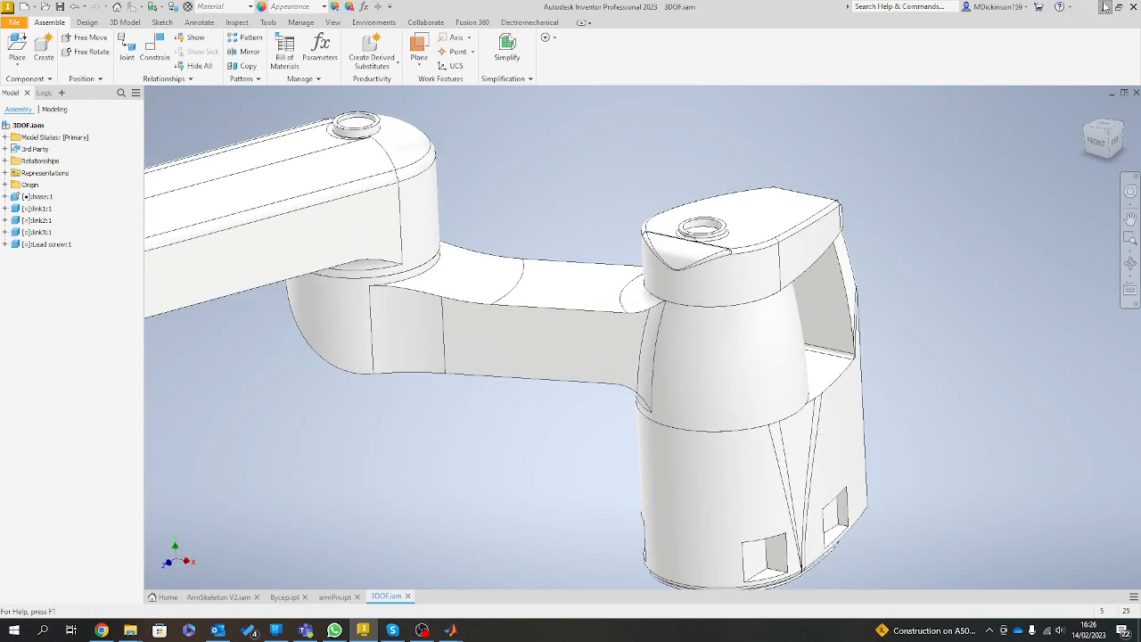
pyautogui.hotkey('alt', 'Tab')
pyautogui.click(743, 360)
pyautogui.moveTo(509, 332); pyautogui.dragTo(564, 331)
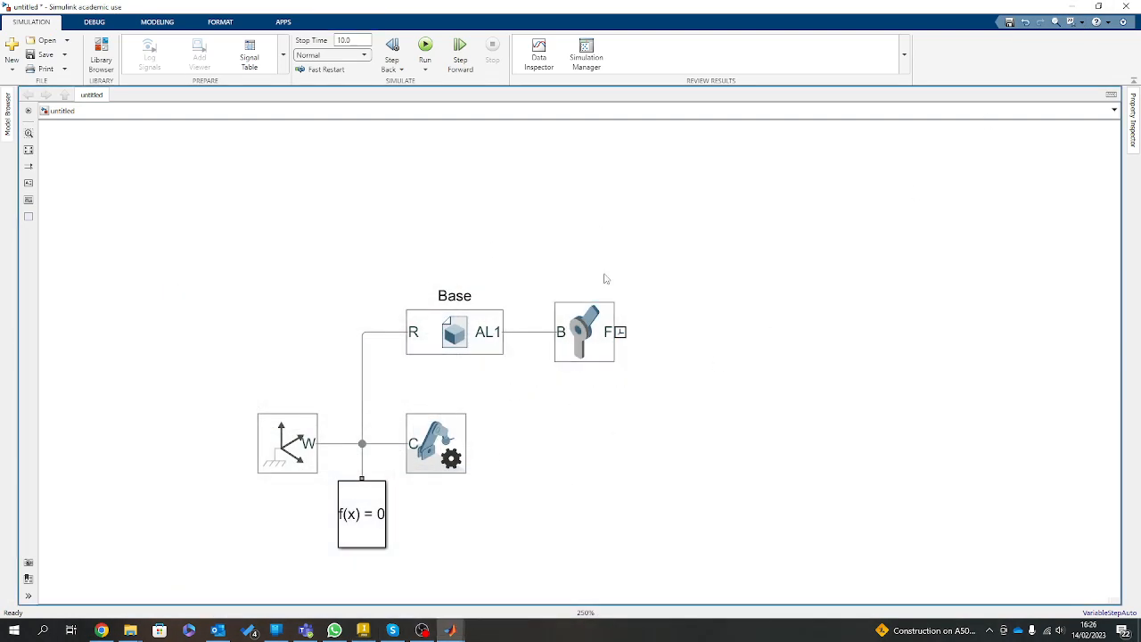
pyautogui.click(436, 315)
pyautogui.moveTo(597, 357); pyautogui.dragTo(575, 357)
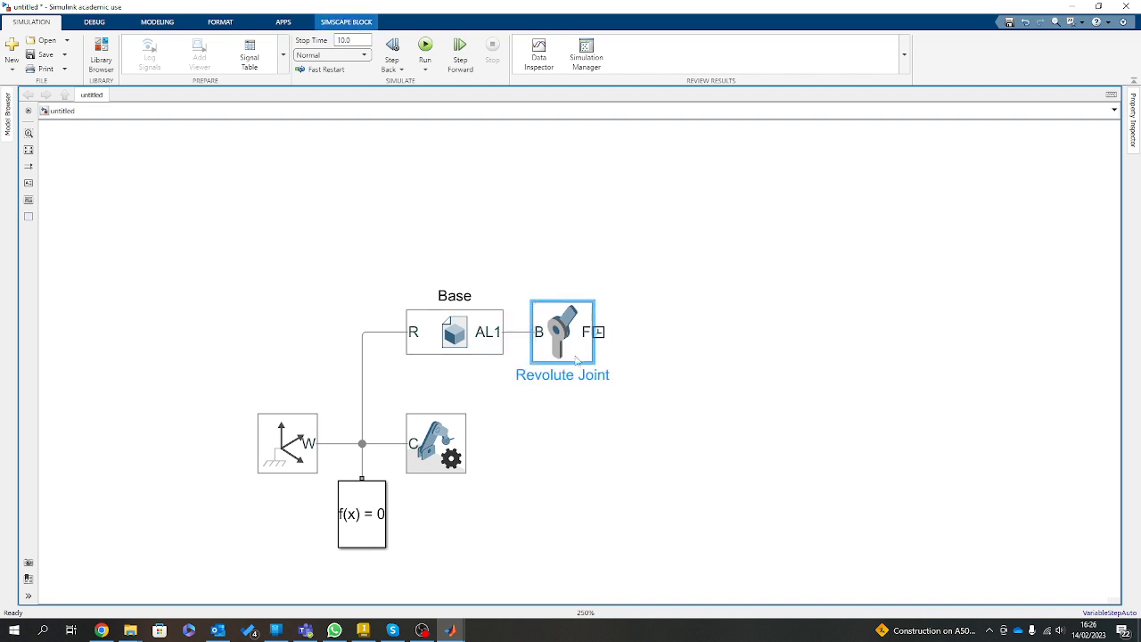
# Add a File Solid block to the model and place it above and beyond the Revolute Joint.
pyautogui.moveTo(455, 331); pyautogui.dragTo(776, 343)
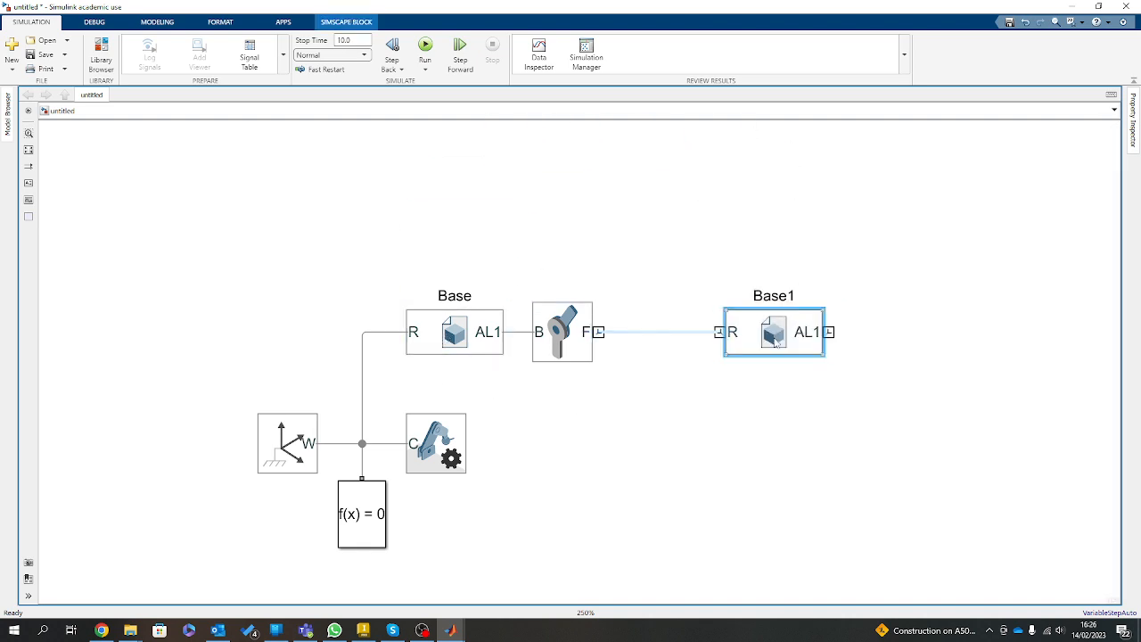
pyautogui.press('Delete')
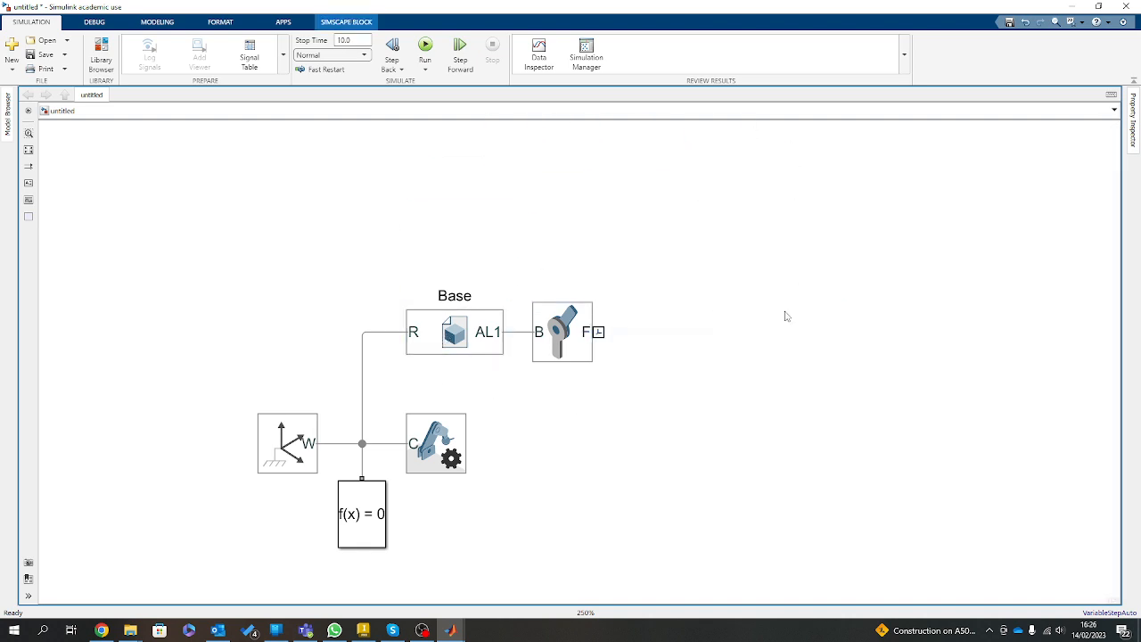
pyautogui.doubleClick(763, 227)
pyautogui.write('file')
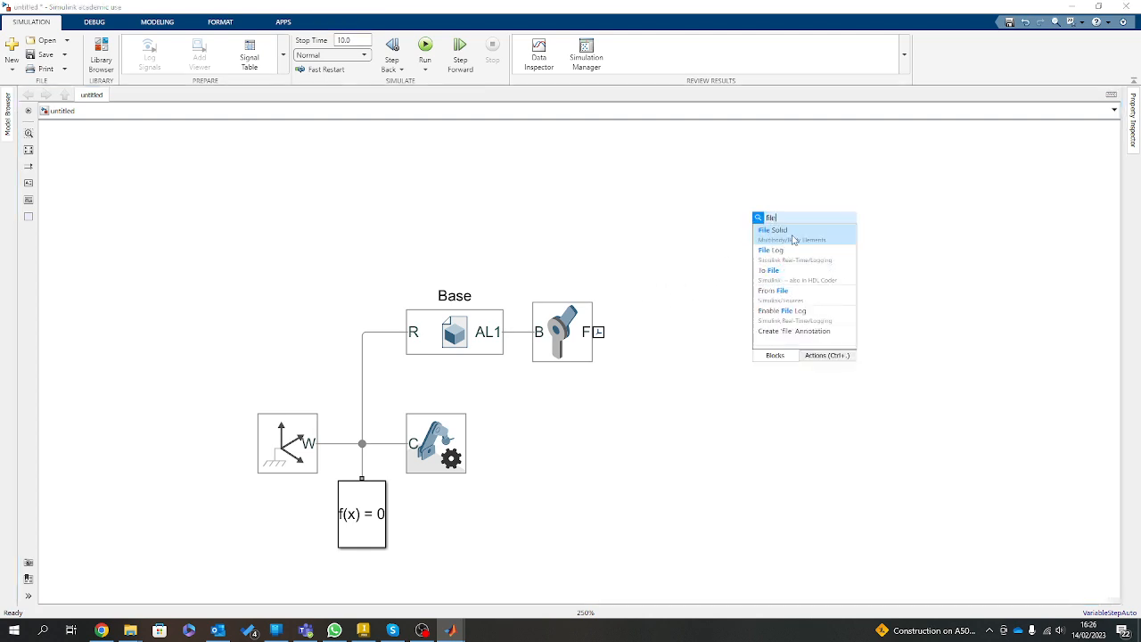
pyautogui.click(794, 238)
pyautogui.moveTo(760, 221); pyautogui.dragTo(736, 260)
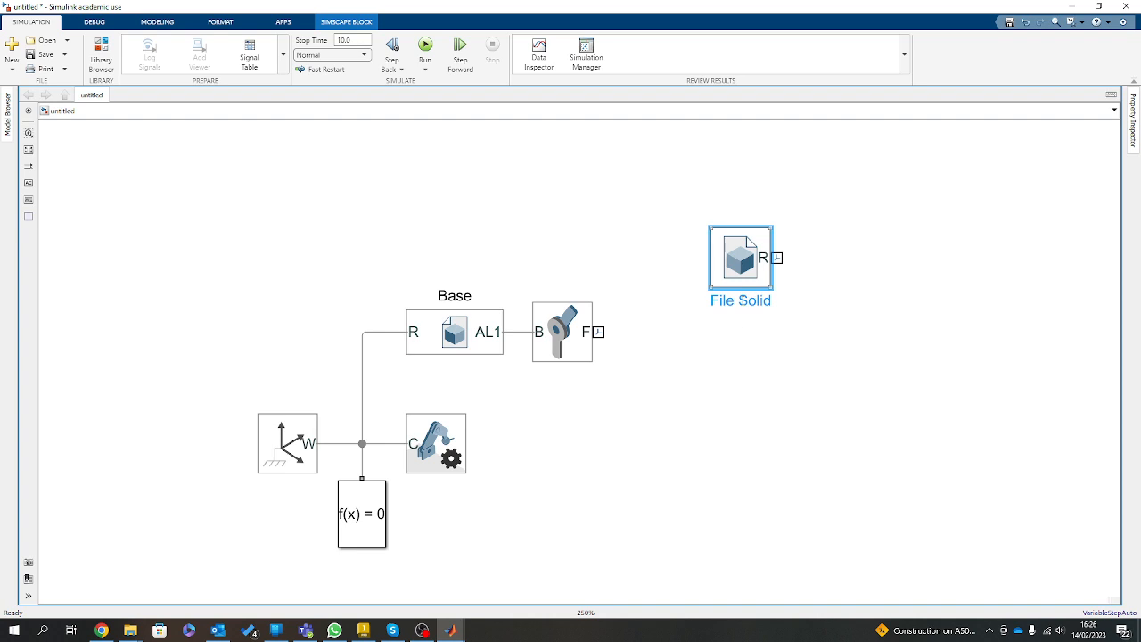
# Rename the new File Solid block as Arm 1.
pyautogui.click(733, 311)
pyautogui.click(754, 274)
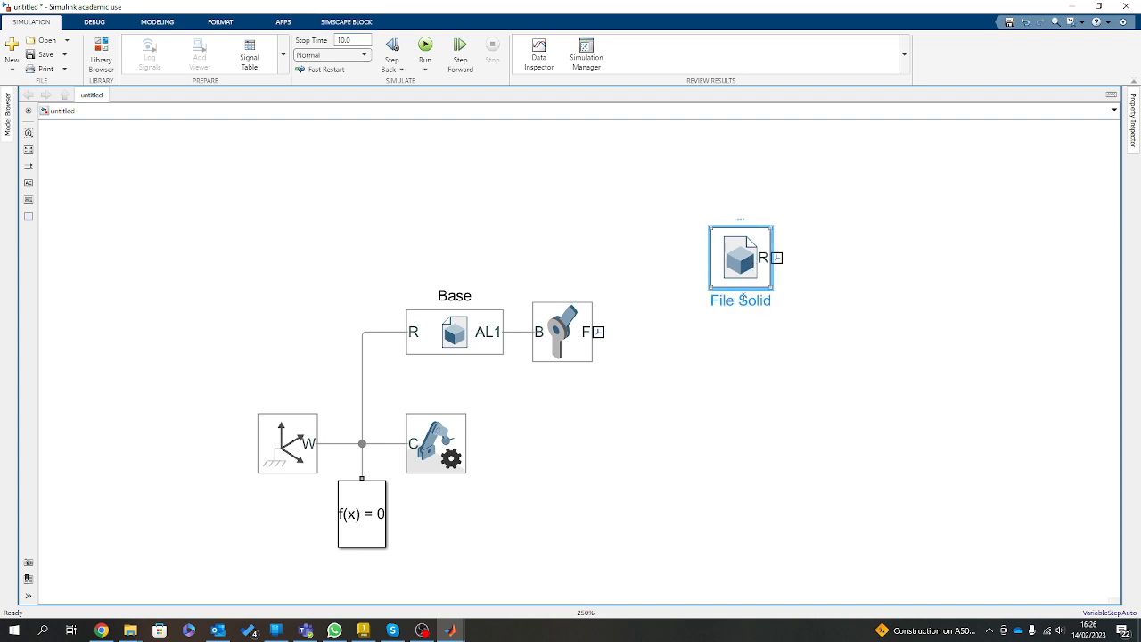
pyautogui.click(743, 298)
pyautogui.moveTo(739, 300); pyautogui.dragTo(775, 306)
pyautogui.press('BackSpace')
pyautogui.press('BackSpace')
pyautogui.press('BackSpace')
pyautogui.press('BackSpace')
pyautogui.press('BackSpace')
pyautogui.press('BackSpace')
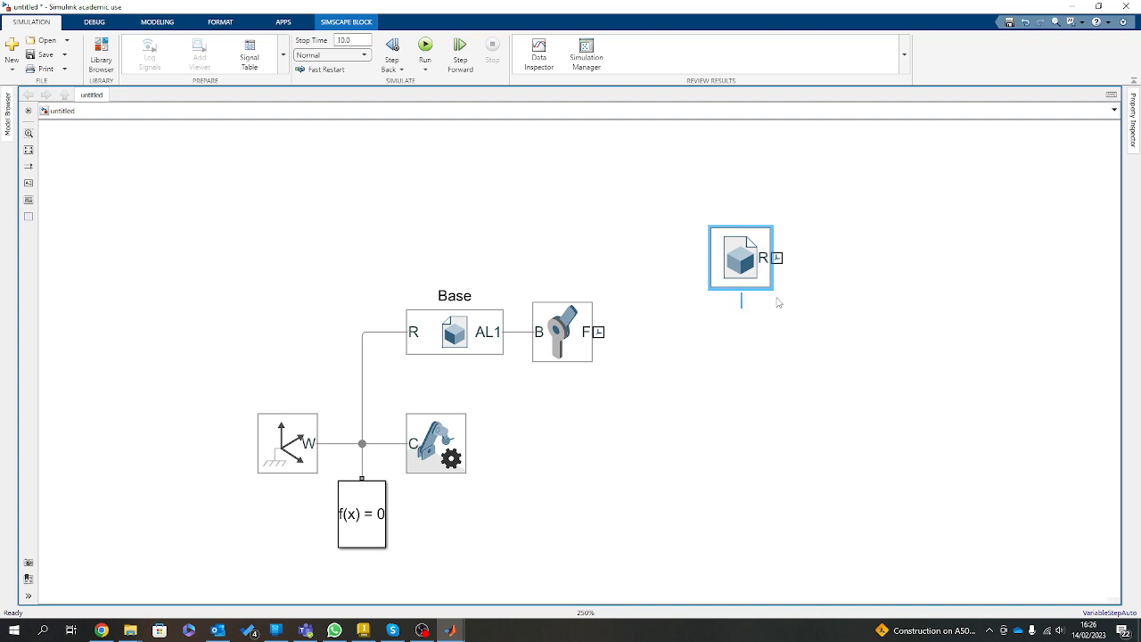
pyautogui.write('Arm 1')
pyautogui.click(779, 303)
# Load link1.STEP from the desktop's New folder (2) as the Arm 1 block's geometry file.
pyautogui.doubleClick(751, 259)
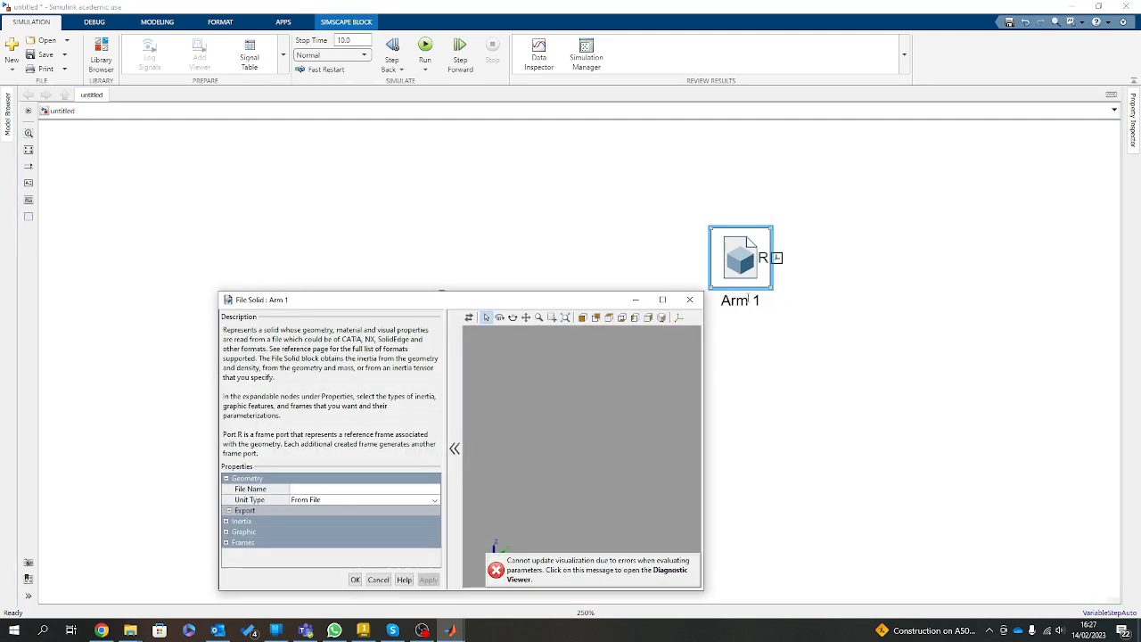
pyautogui.click(438, 491)
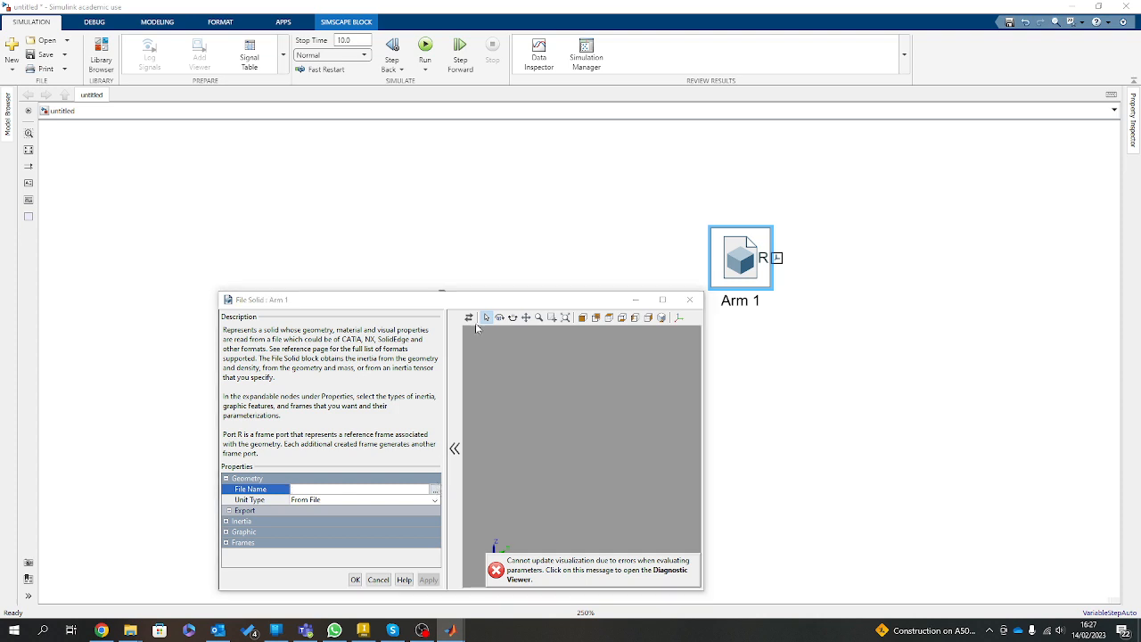
pyautogui.click(437, 491)
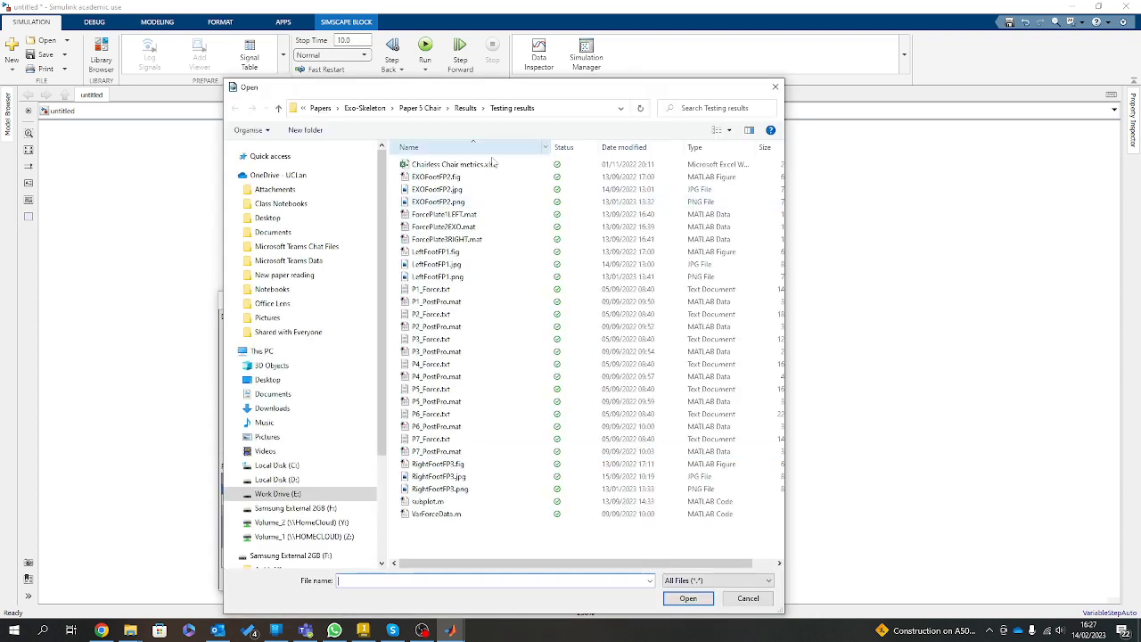
pyautogui.click(276, 378)
pyautogui.doubleClick(556, 179)
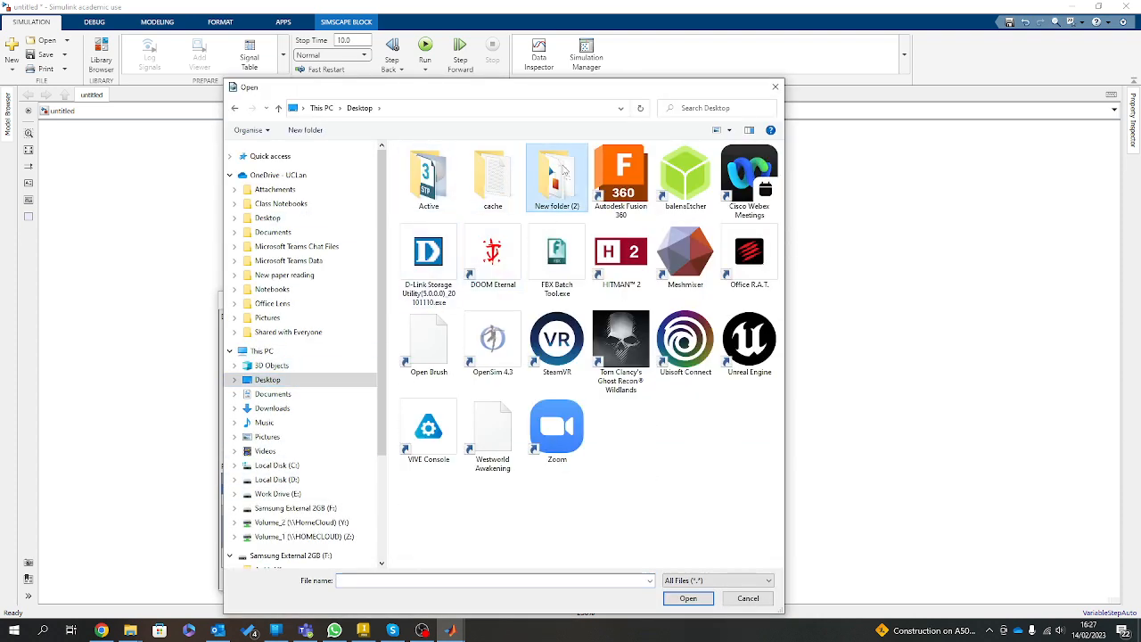
pyautogui.click(426, 223)
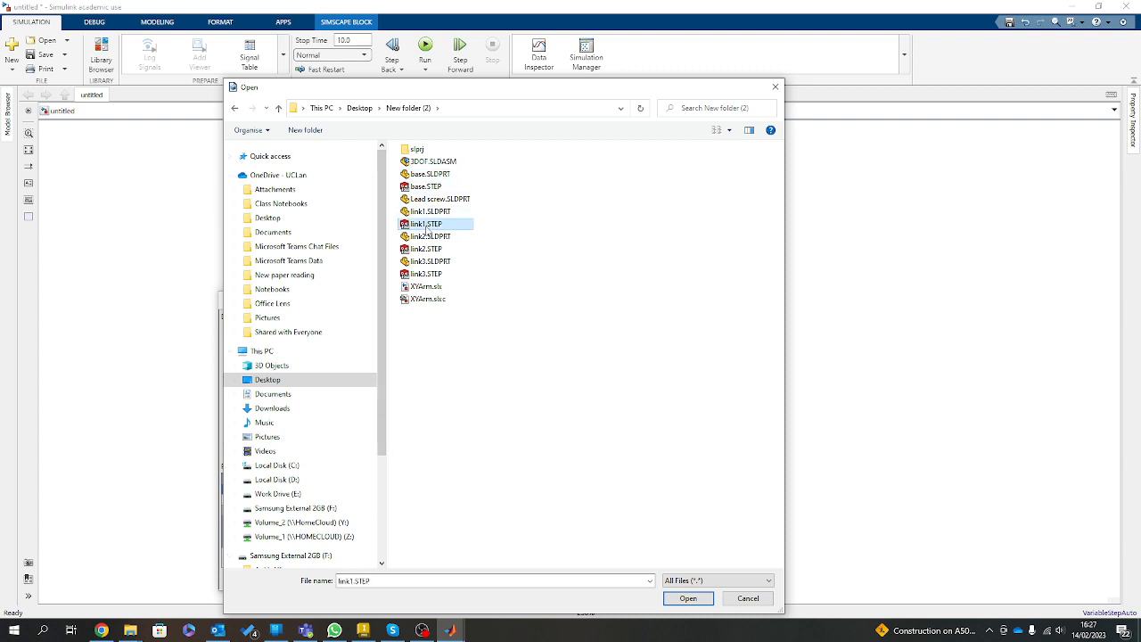
pyautogui.click(688, 597)
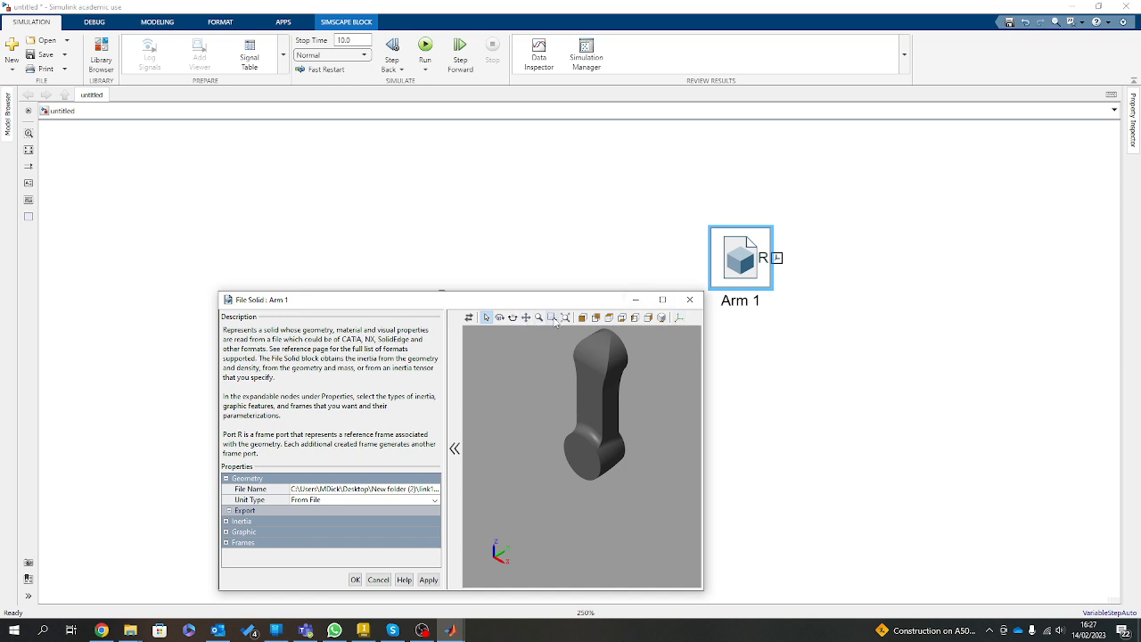
# Show the frames in an enlarged Arm 1 preview and examine the reference frame's location and the link's end faces.
pyautogui.click(565, 318)
pyautogui.moveTo(628, 394)
pyautogui.mouseDown()
pyautogui.moveTo(575, 416)
pyautogui.moveTo(624, 426)
pyautogui.mouseUp()
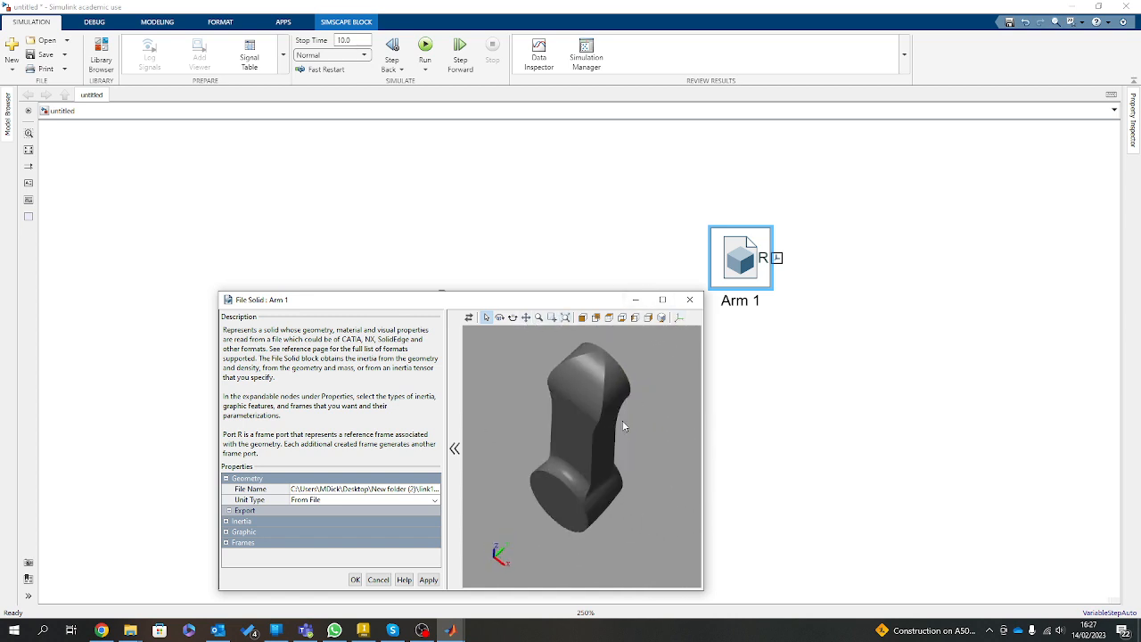
pyautogui.click(678, 317)
pyautogui.moveTo(566, 436); pyautogui.dragTo(636, 436)
pyautogui.click(662, 299)
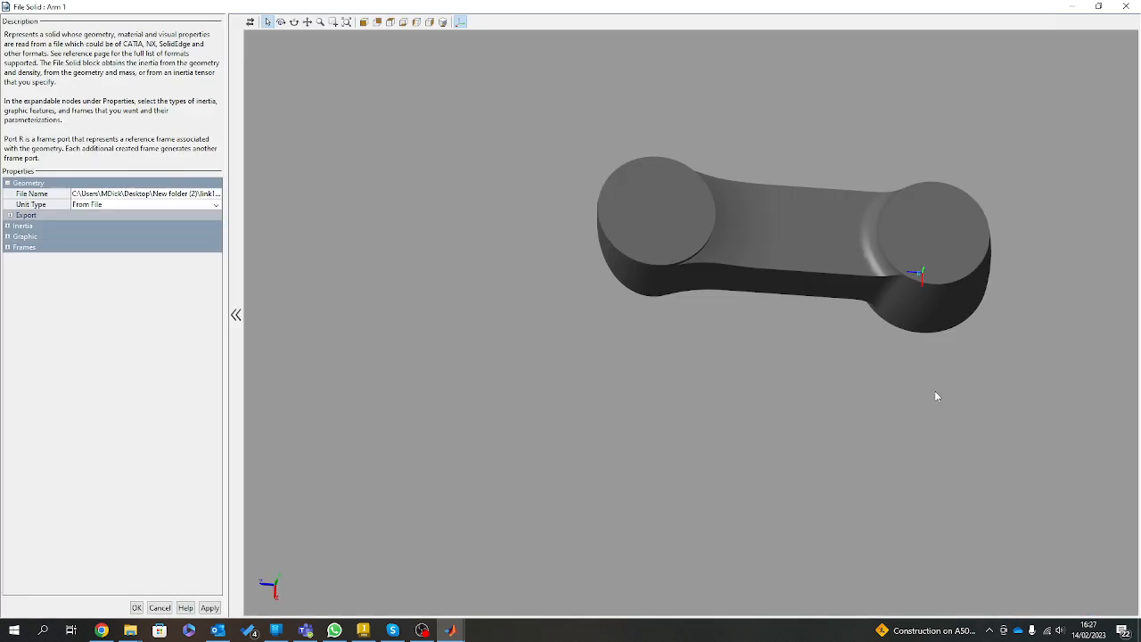
pyautogui.moveTo(963, 325); pyautogui.dragTo(924, 398)
pyautogui.scroll(5, 927, 401)
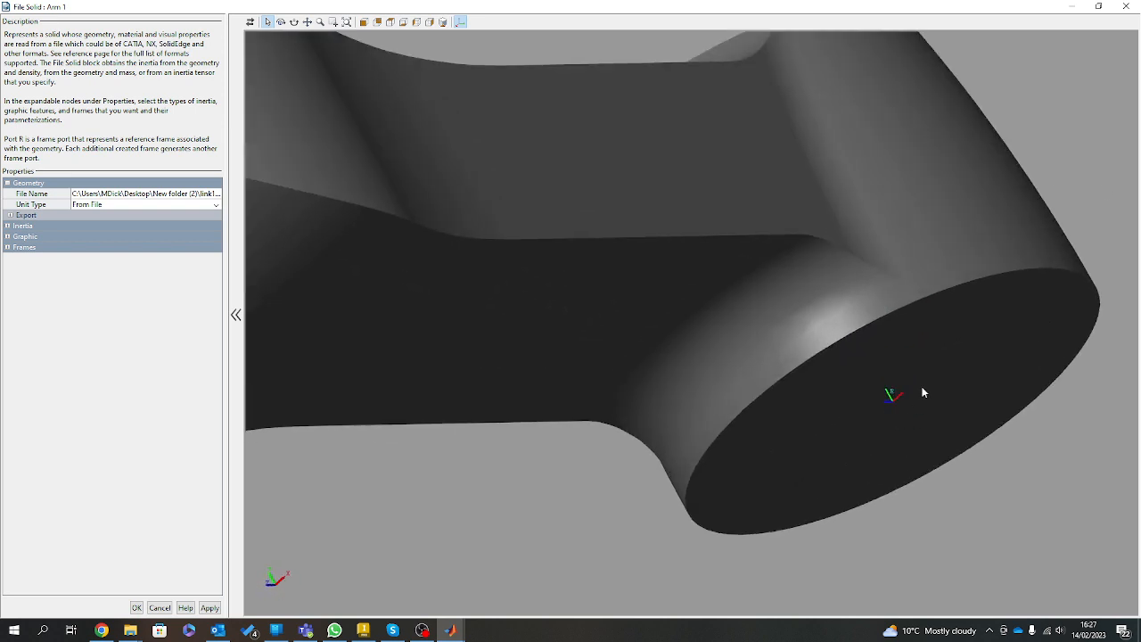
pyautogui.scroll(2, 892, 303)
pyautogui.scroll(-5, 868, 322)
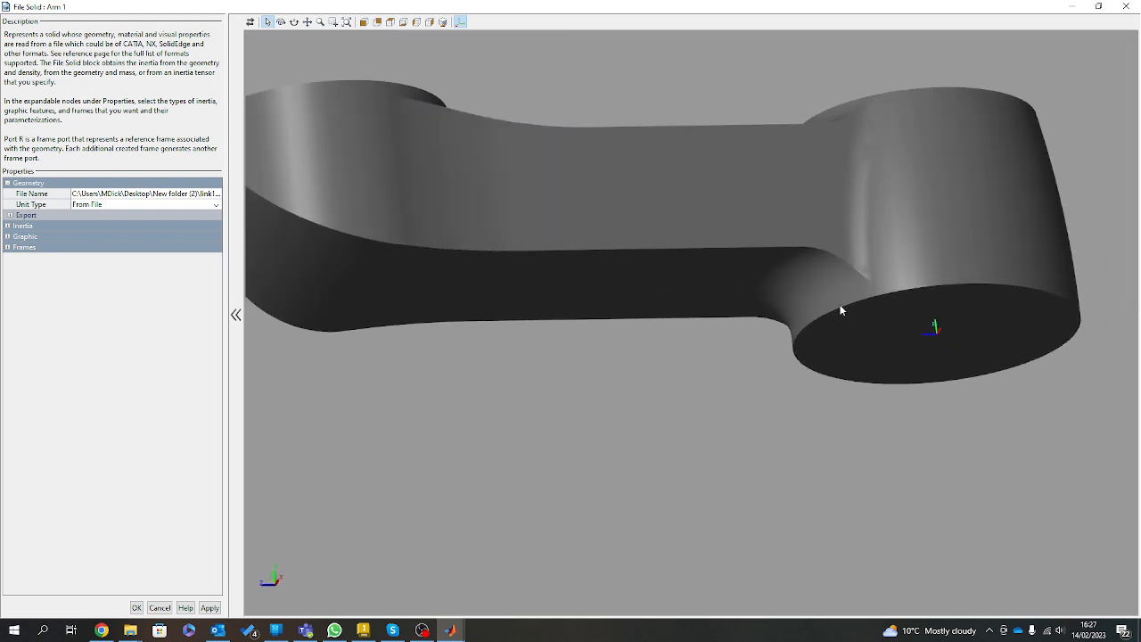
pyautogui.moveTo(680, 225); pyautogui.dragTo(629, 331)
pyautogui.moveTo(749, 99); pyautogui.dragTo(998, 253)
pyautogui.scroll(-4, 700, 209)
pyautogui.scroll(9, 625, 99)
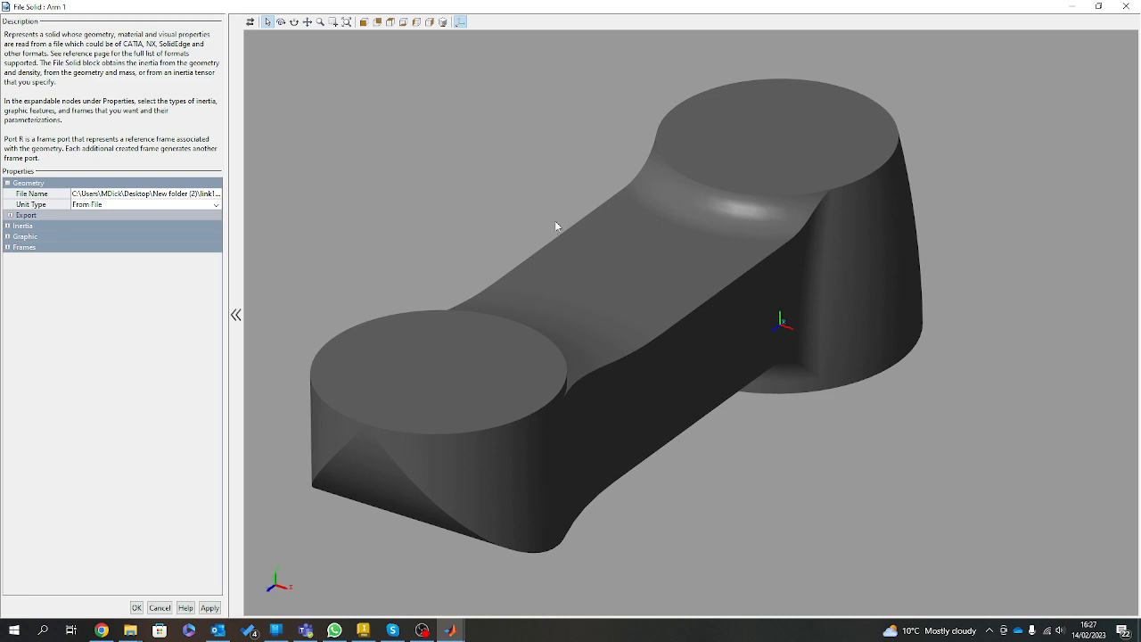
# Base Arm 1's inertia on a custom mass of 2 kg and update its derived values.
pyautogui.click(7, 248)
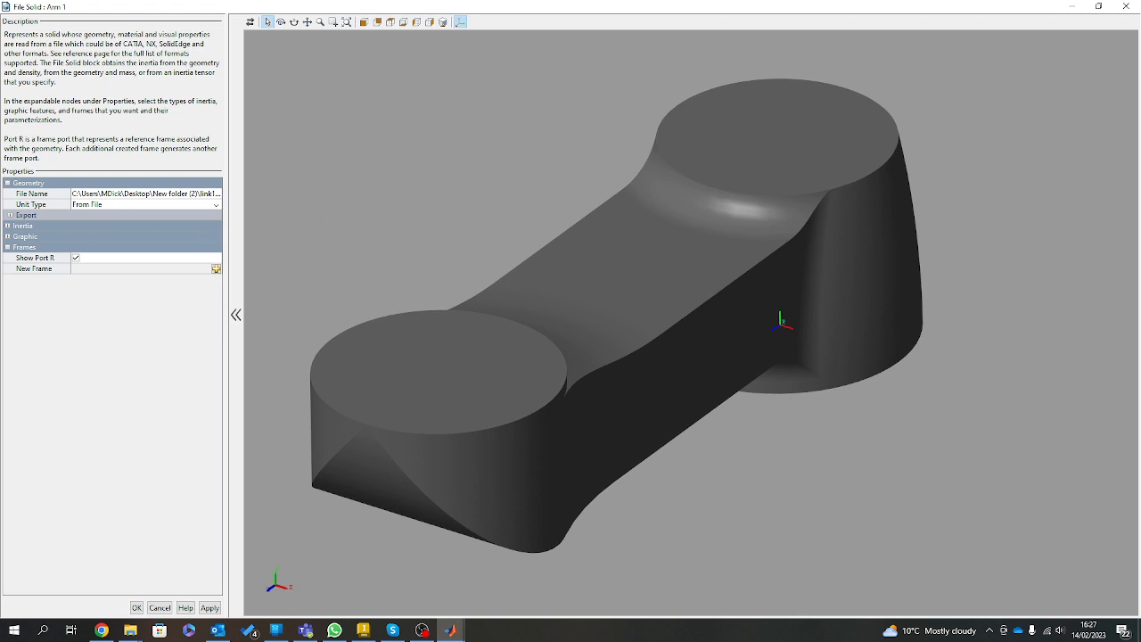
pyautogui.click(8, 225)
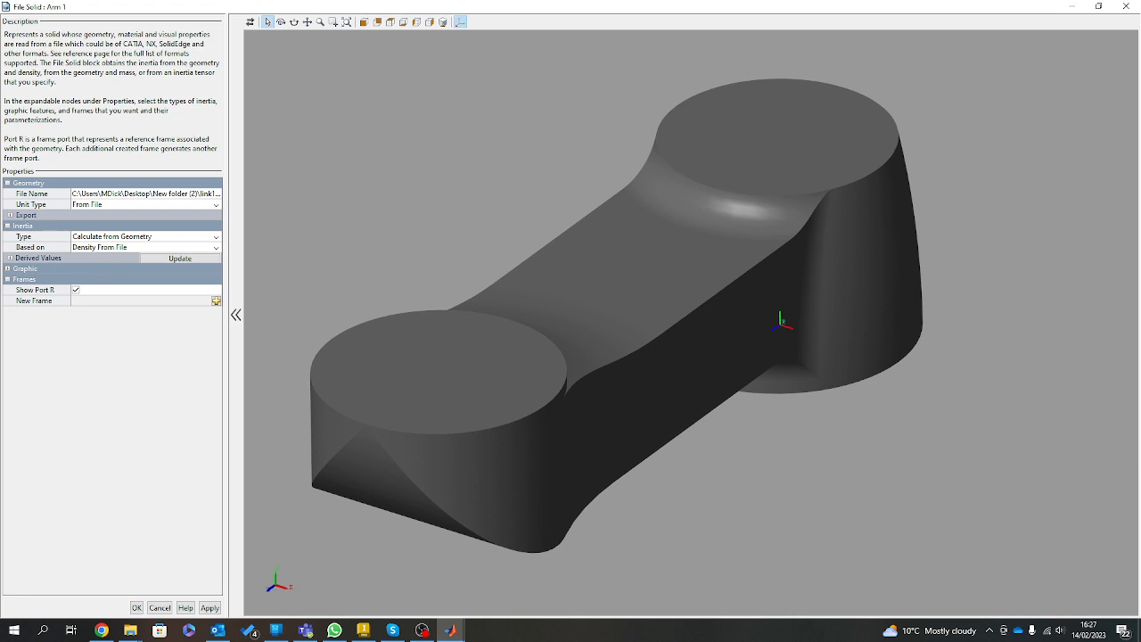
pyautogui.click(11, 257)
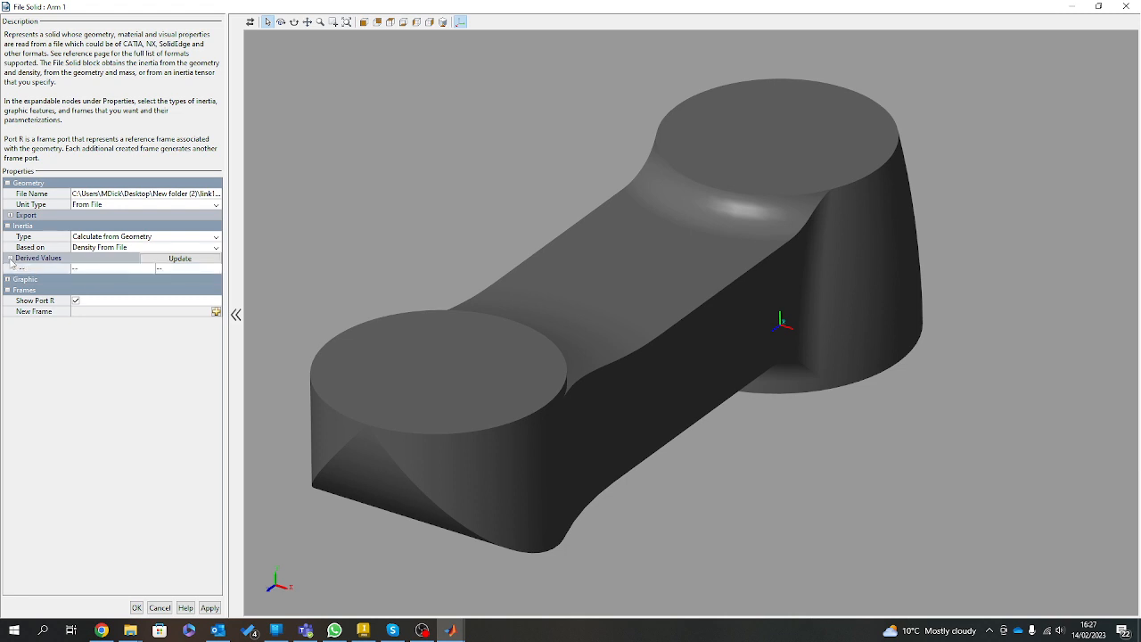
pyautogui.click(150, 250)
pyautogui.click(107, 279)
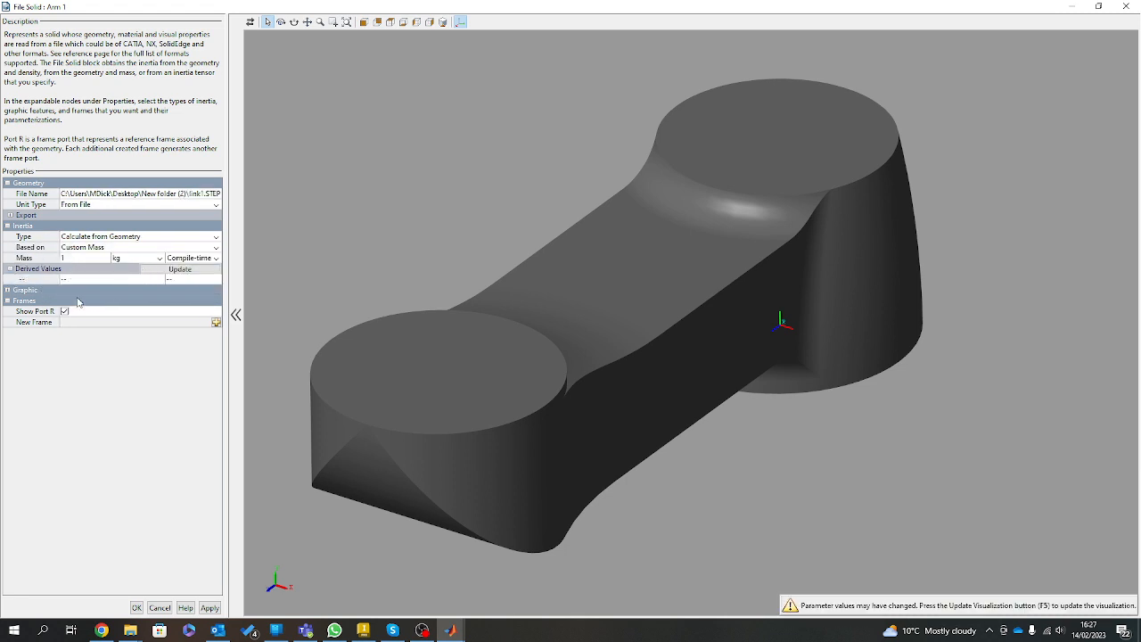
pyautogui.click(81, 258)
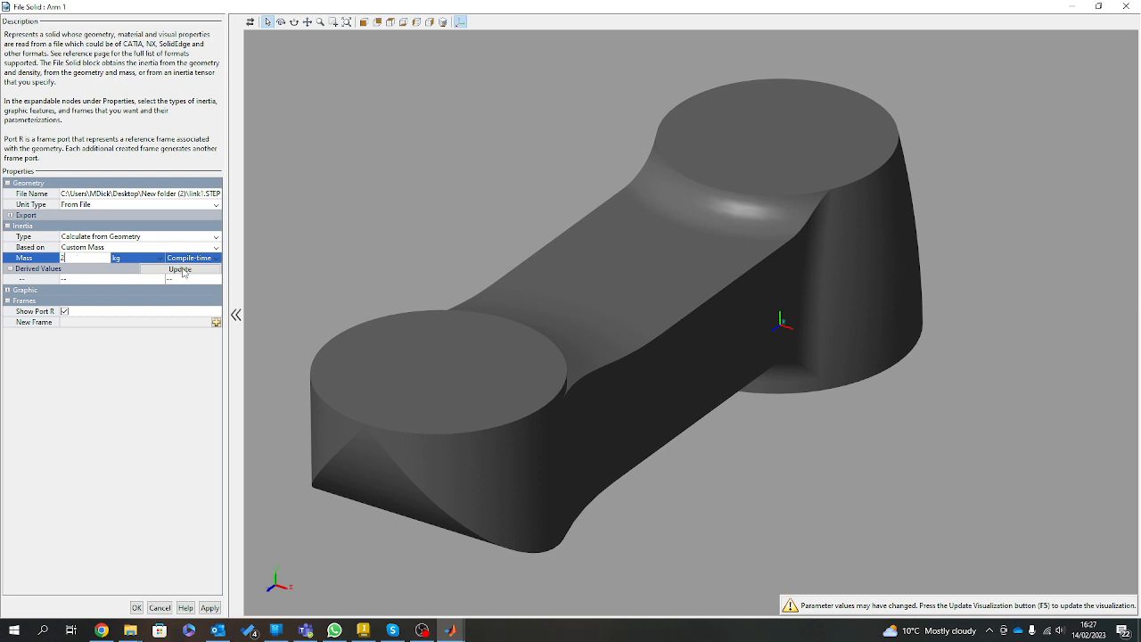
pyautogui.write('2')
pyautogui.click(183, 272)
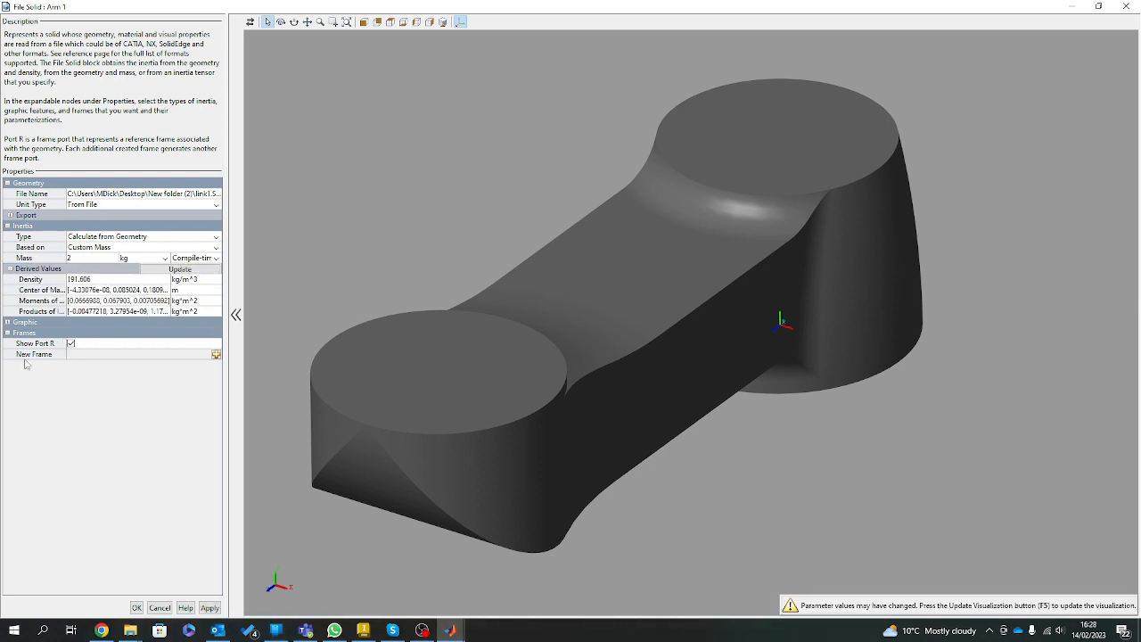
# Set Arm 1's colour to white (1.0 1.0 1.0) and refresh the visualization.
pyautogui.click(8, 322)
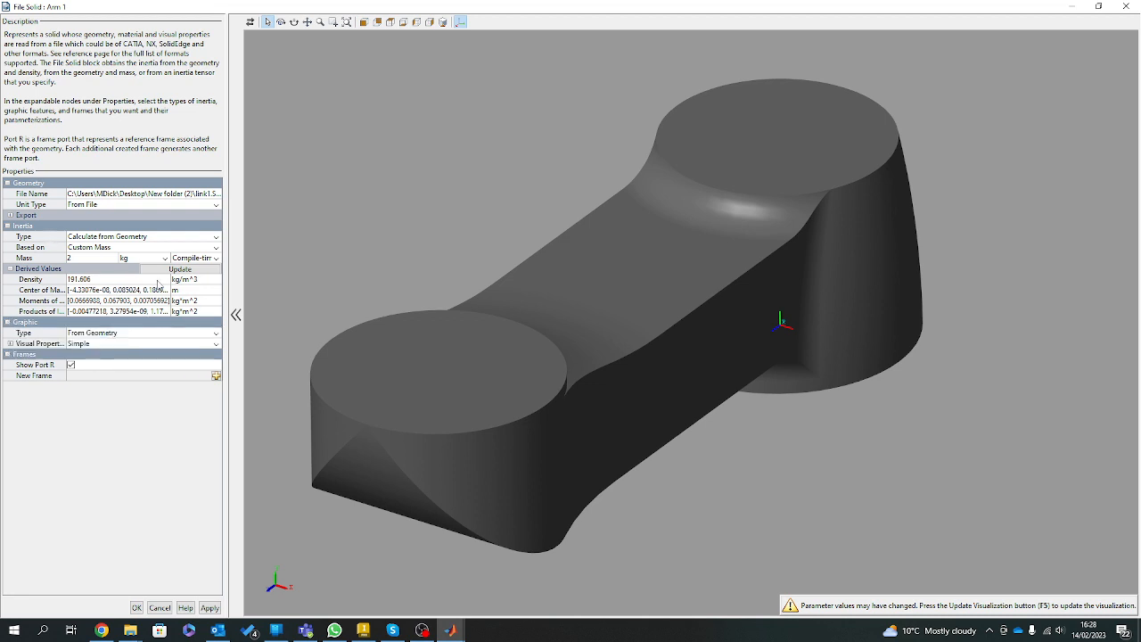
pyautogui.click(10, 343)
pyautogui.click(160, 355)
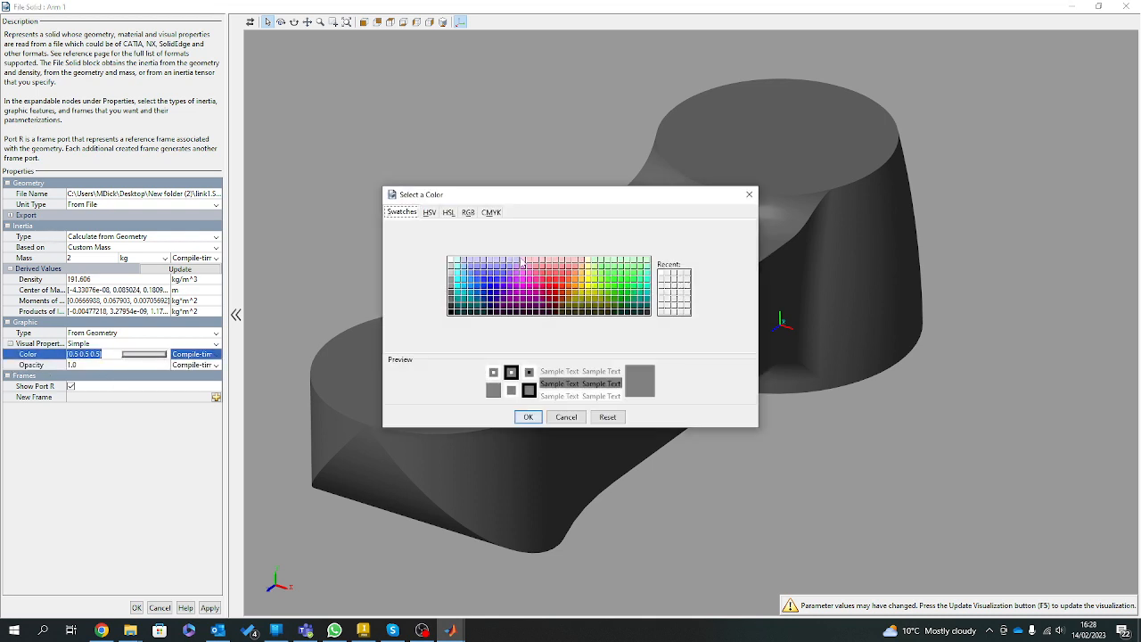
pyautogui.click(450, 260)
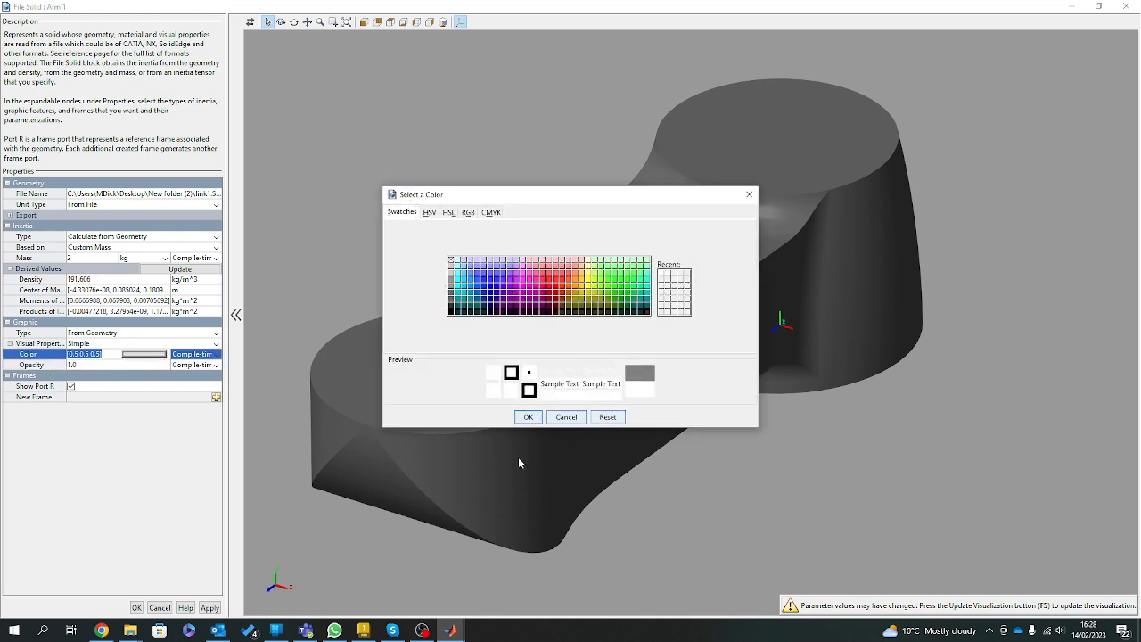
pyautogui.click(531, 418)
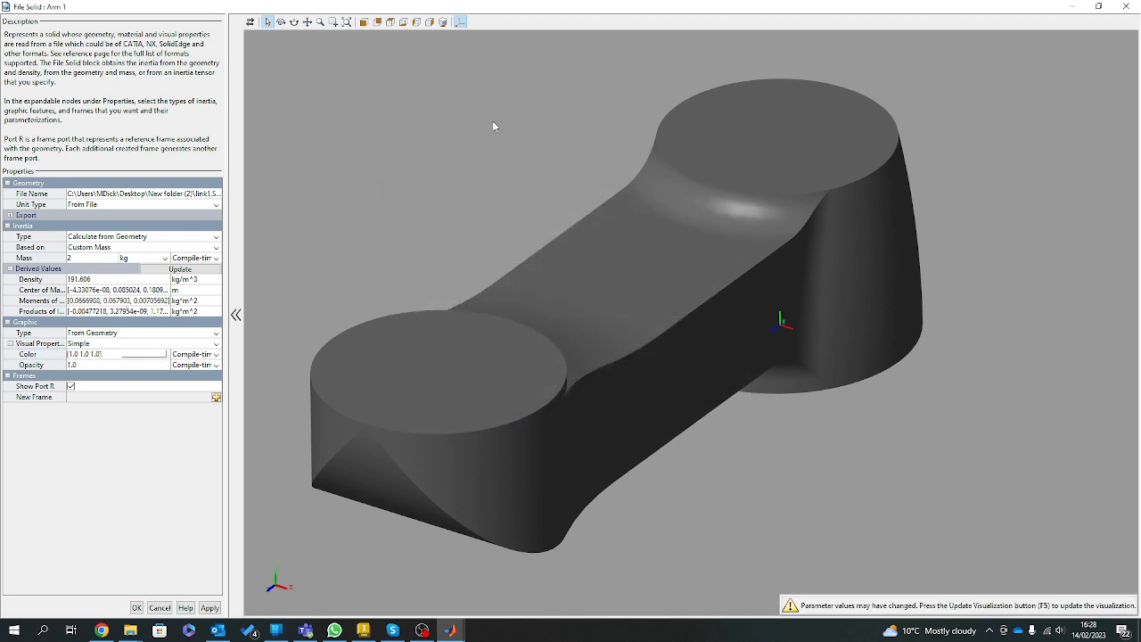
pyautogui.press('F5')
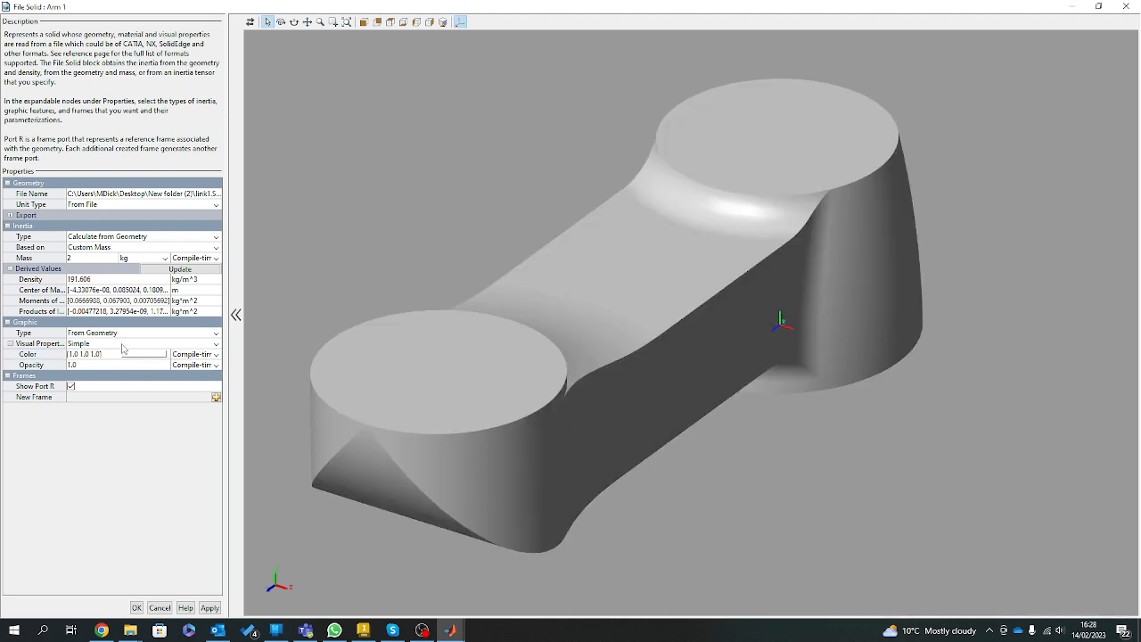
# Create a frame named BAL with its origin on the circular end face directly above the reference frame.
pyautogui.click(216, 396)
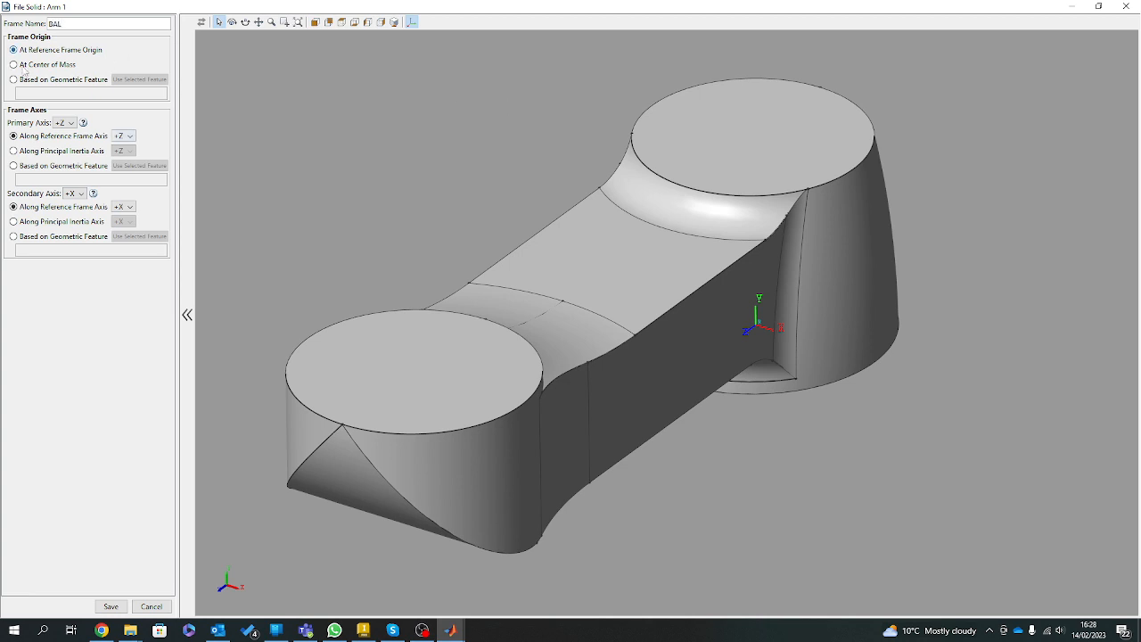
pyautogui.click(44, 80)
pyautogui.click(755, 137)
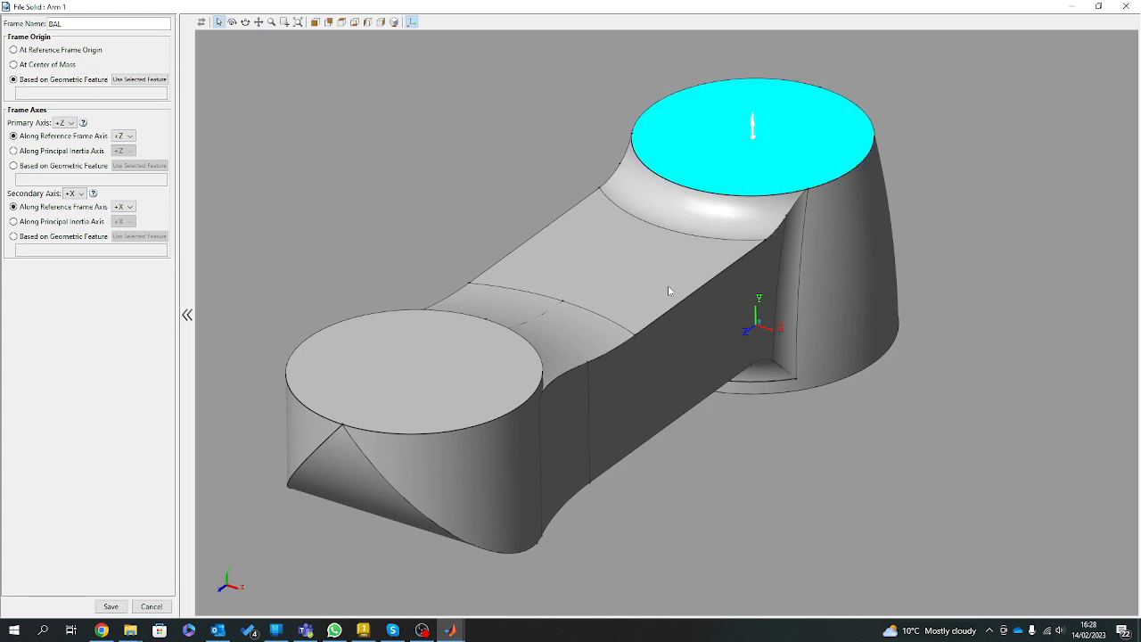
pyautogui.click(139, 80)
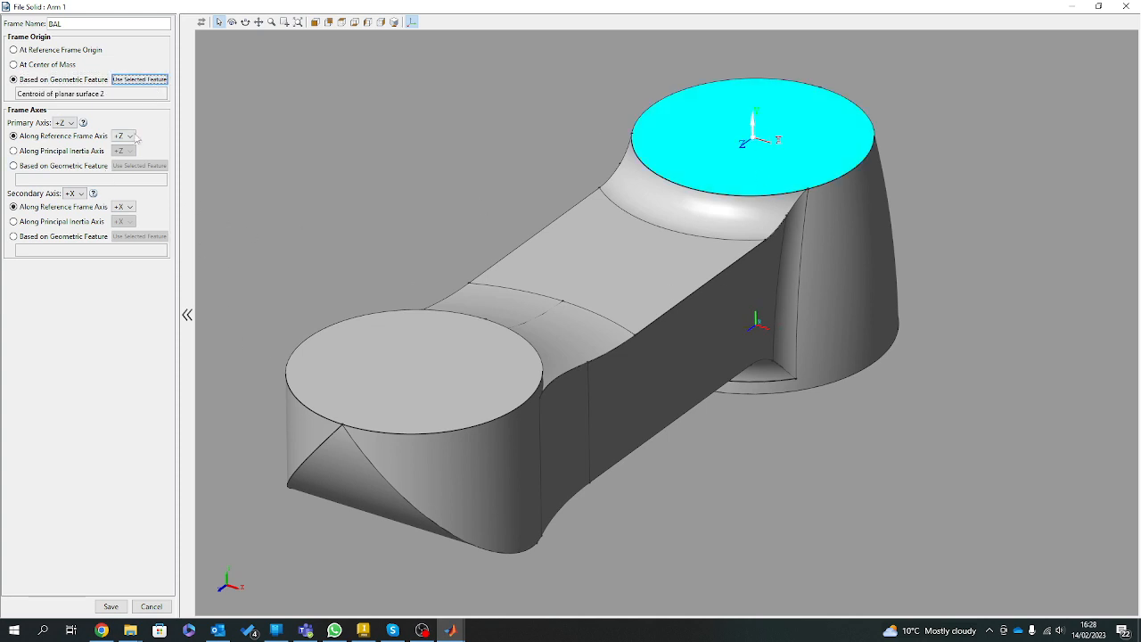
# Align BAL's primary +Z axis with the reference frame's +Y axis, save the frame and apply the Arm 1 settings.
pyautogui.moveTo(742, 337); pyautogui.dragTo(557, 294)
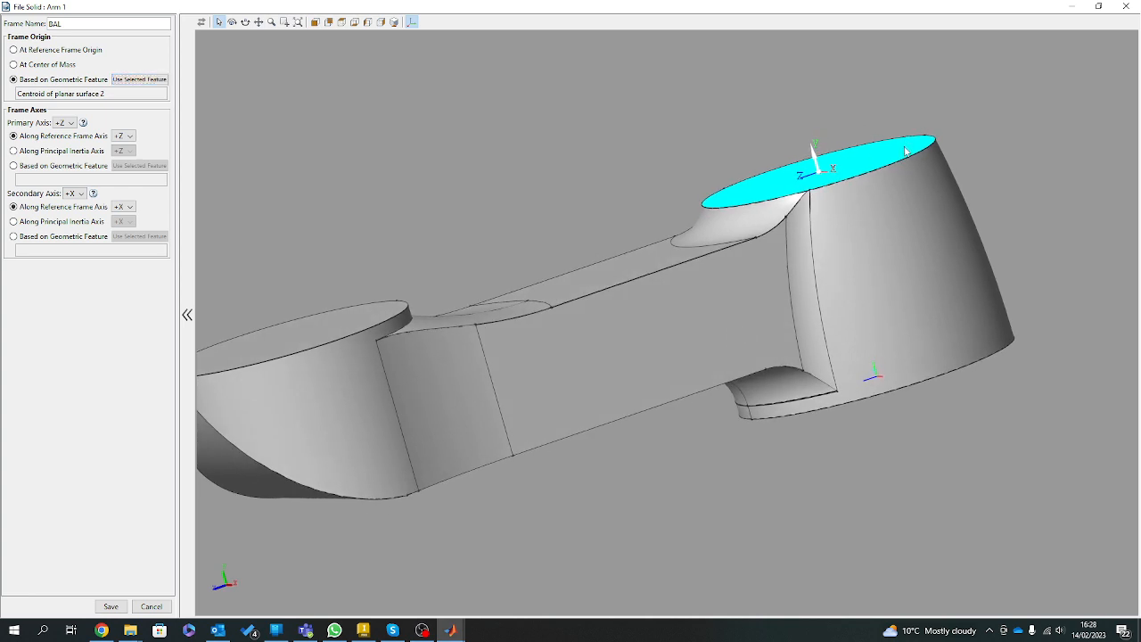
pyautogui.moveTo(903, 144); pyautogui.dragTo(872, 235)
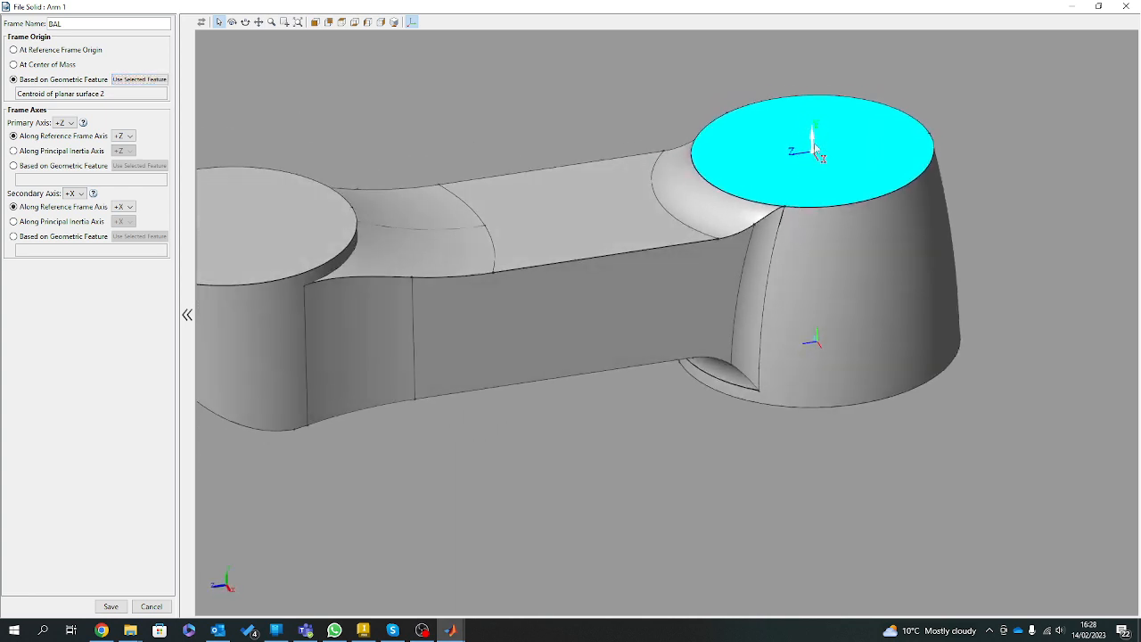
pyautogui.click(125, 135)
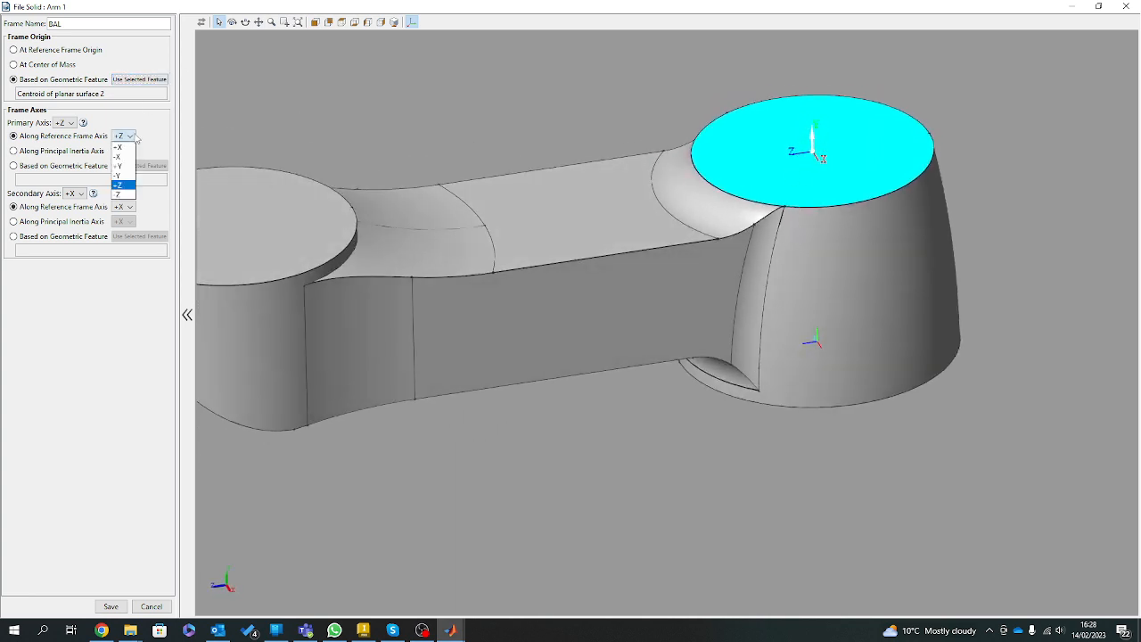
pyautogui.click(123, 167)
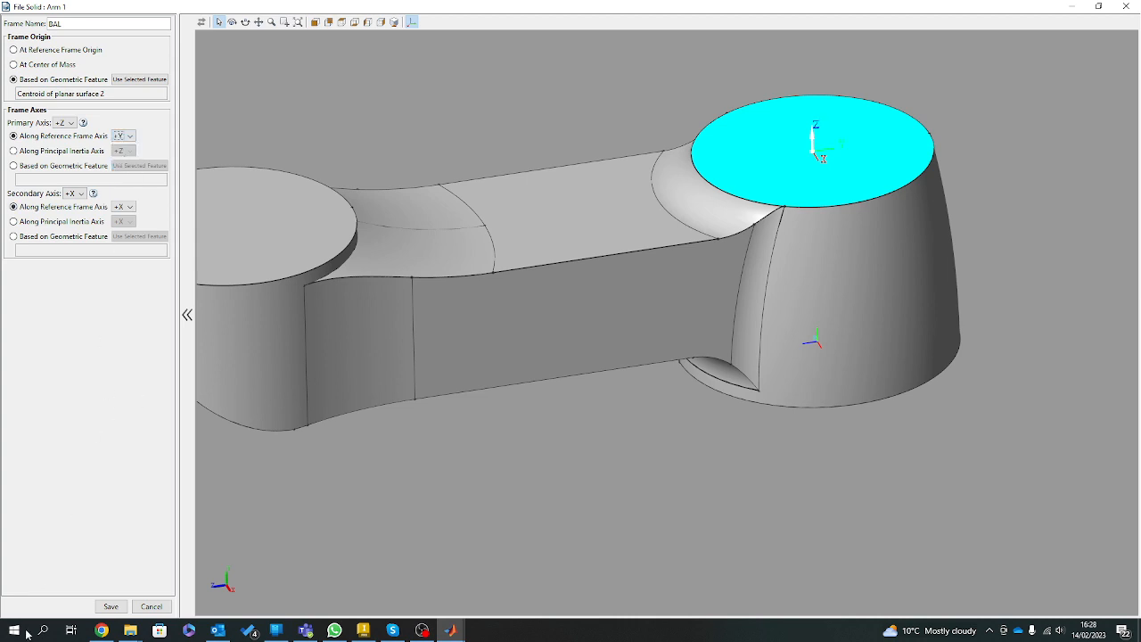
pyautogui.click(110, 606)
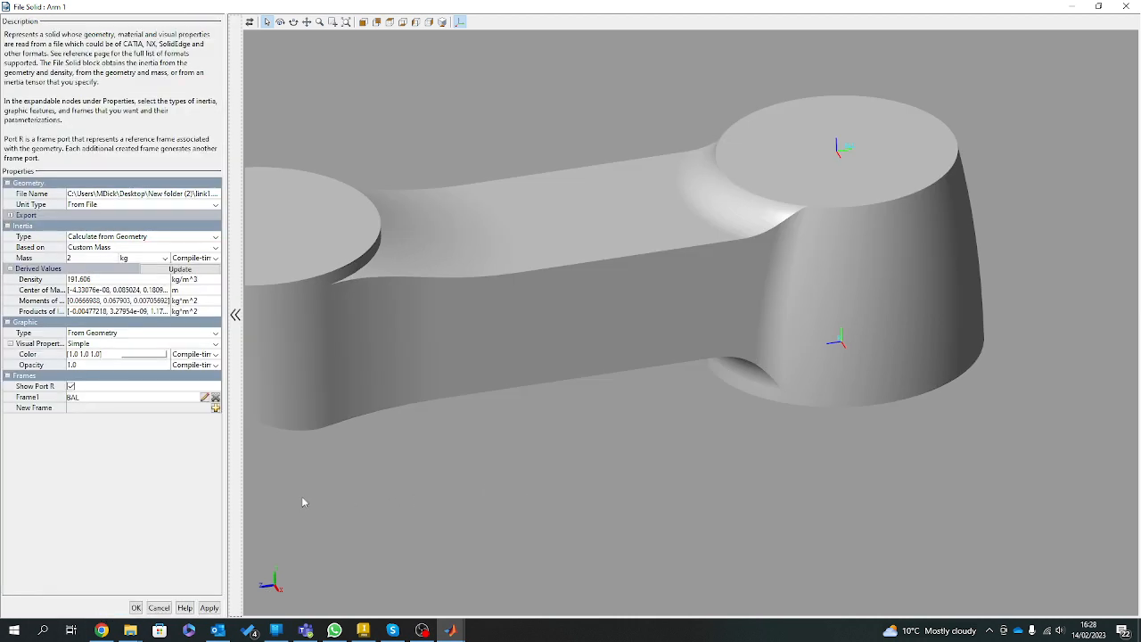
pyautogui.click(209, 607)
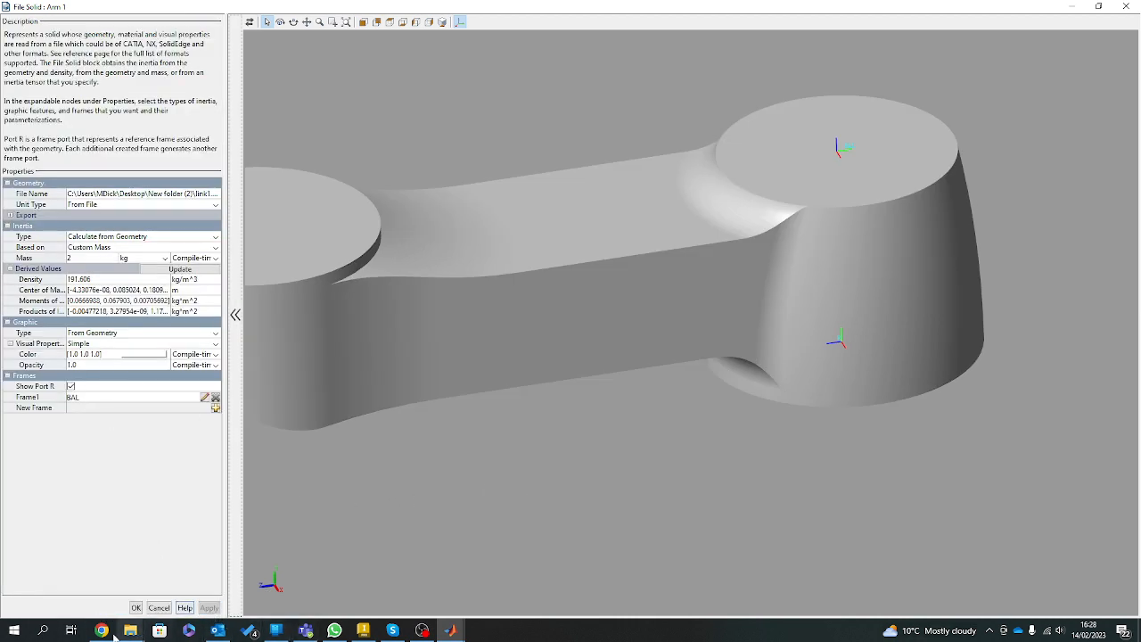
pyautogui.click(136, 608)
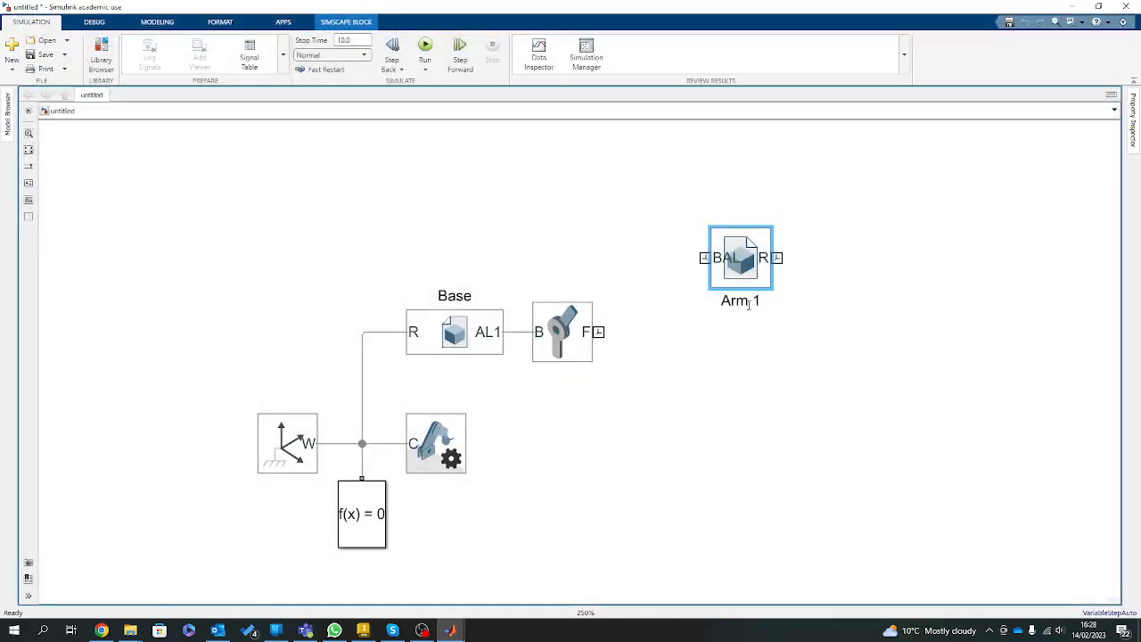
# Connect Arm 1's BAL port to the Revolute Joint's F port in line, and run the model to inspect the assembly.
pyautogui.moveTo(772, 286); pyautogui.dragTo(706, 353)
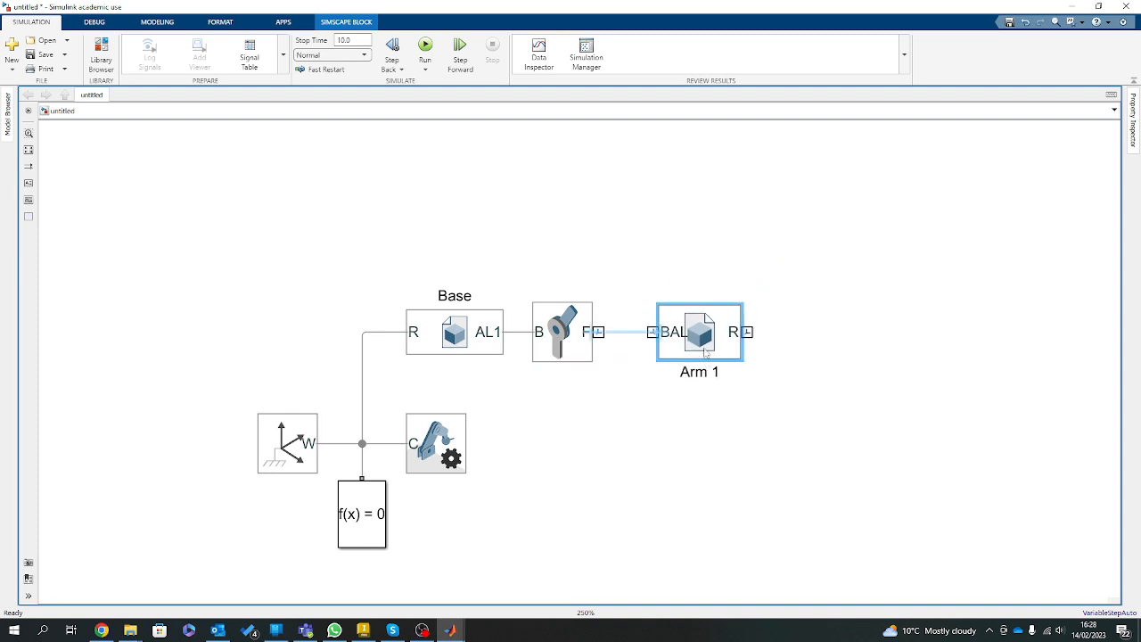
pyautogui.click(628, 333)
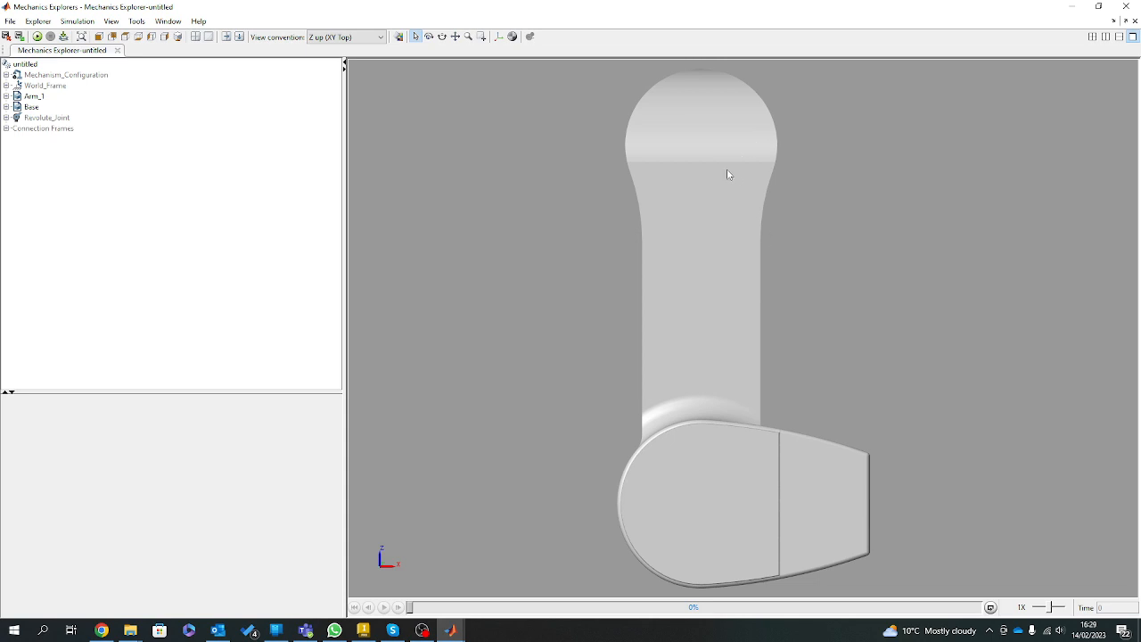
pyautogui.moveTo(726, 174); pyautogui.dragTo(594, 142)
pyautogui.moveTo(577, 265); pyautogui.dragTo(509, 252)
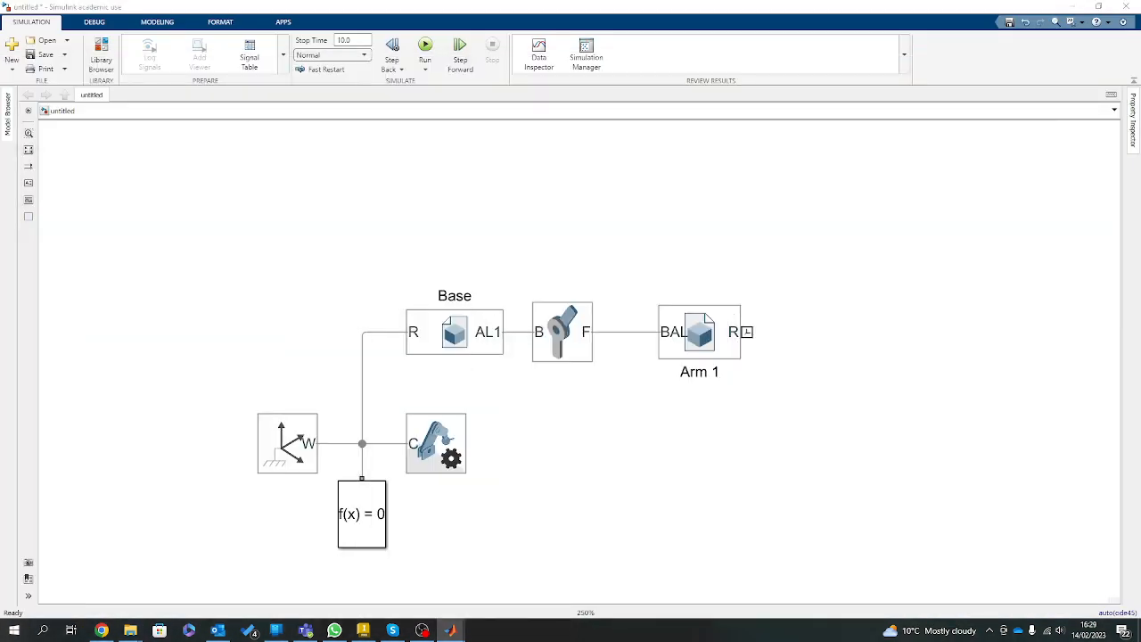
# Move Arm 1 closer to the Revolute Joint and hide its reference port R.
pyautogui.click(686, 329)
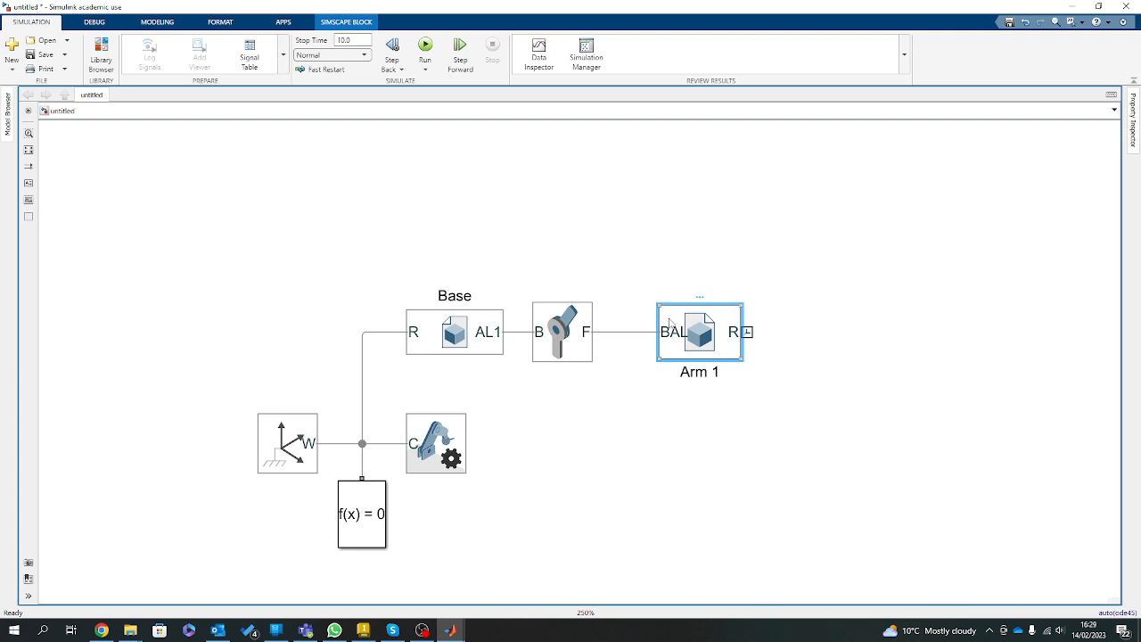
pyautogui.moveTo(715, 335); pyautogui.dragTo(675, 348)
pyautogui.doubleClick(675, 336)
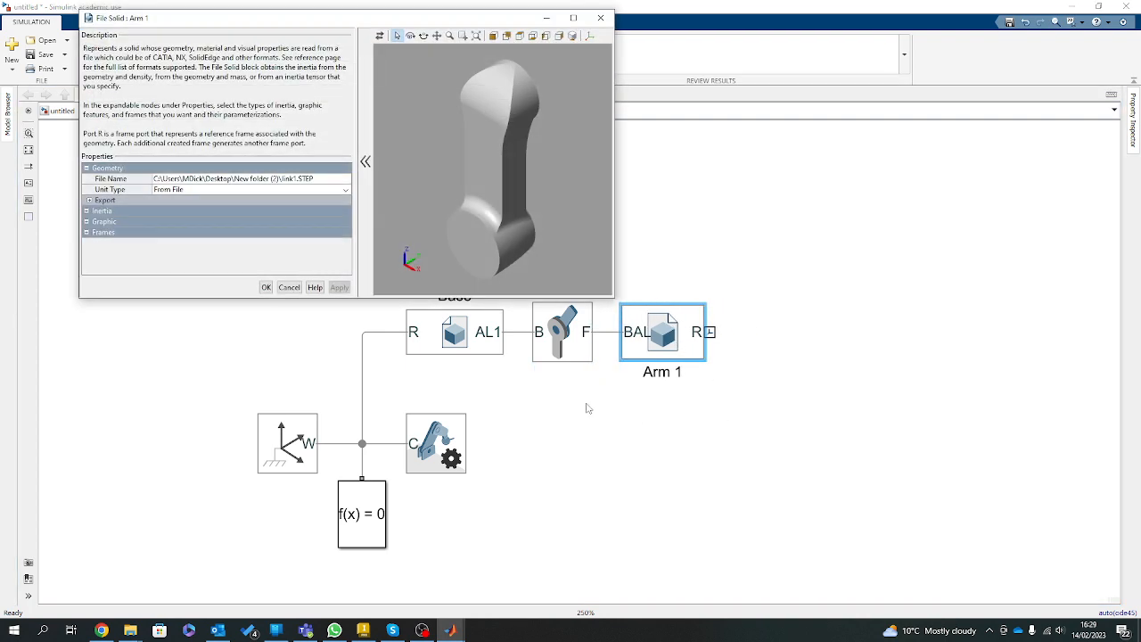
pyautogui.click(87, 232)
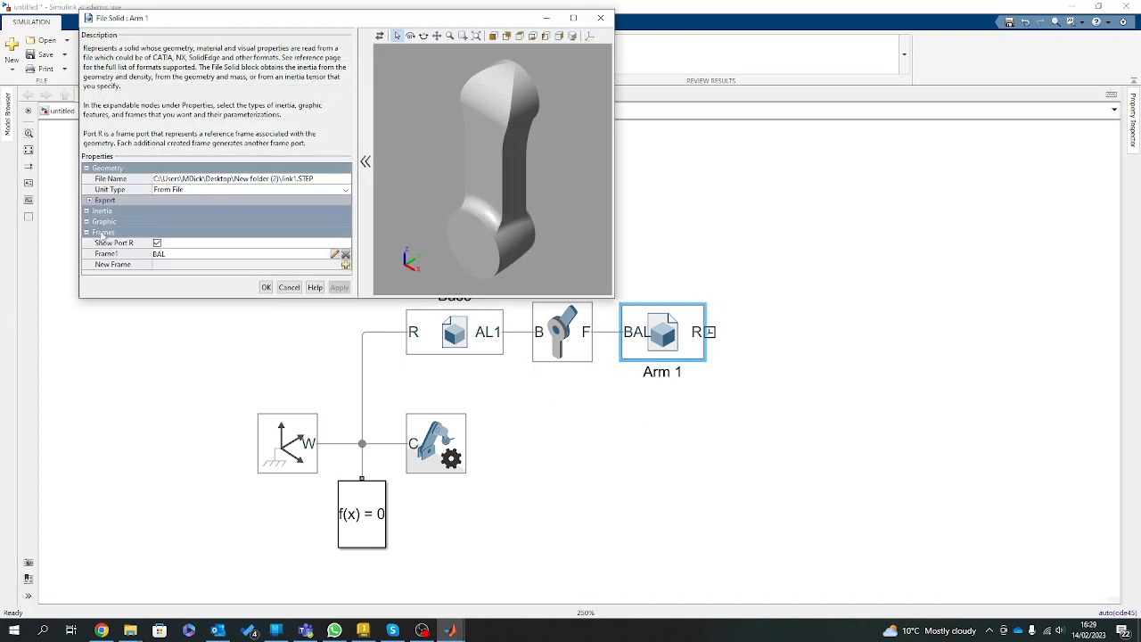
pyautogui.click(573, 18)
pyautogui.click(510, 21)
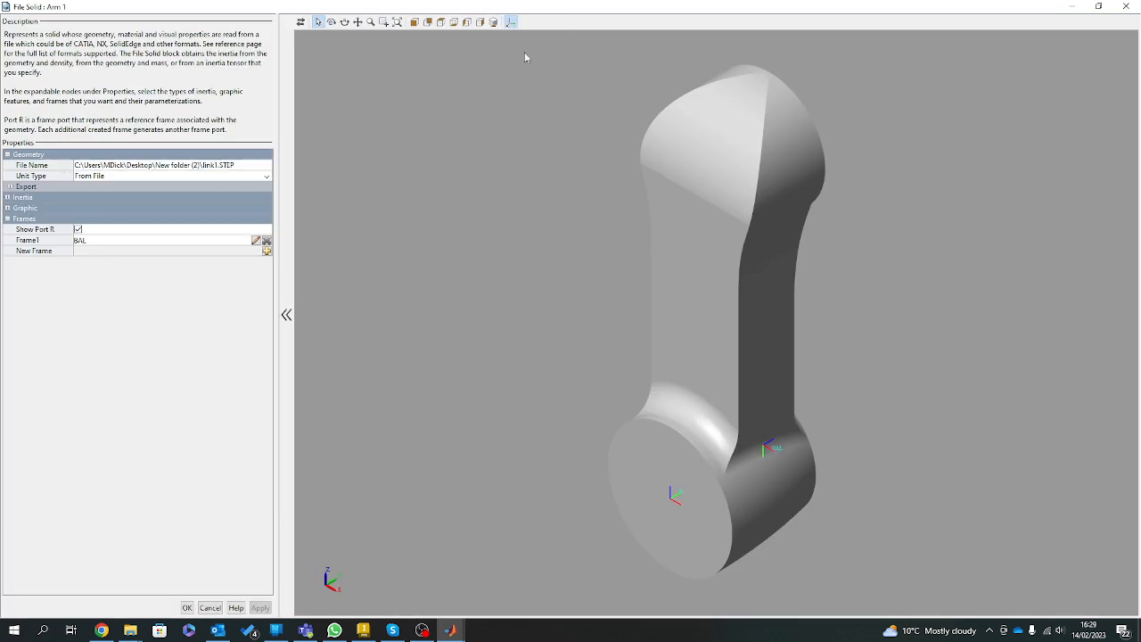
pyautogui.click(77, 229)
pyautogui.moveTo(661, 11); pyautogui.dragTo(492, 244)
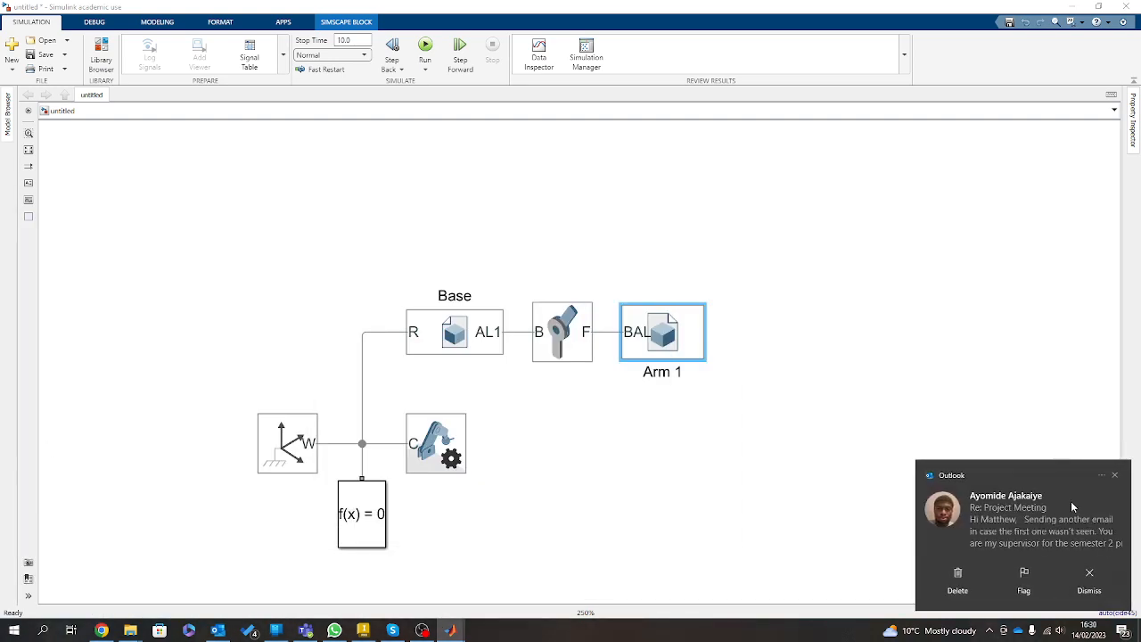
pyautogui.click(1113, 479)
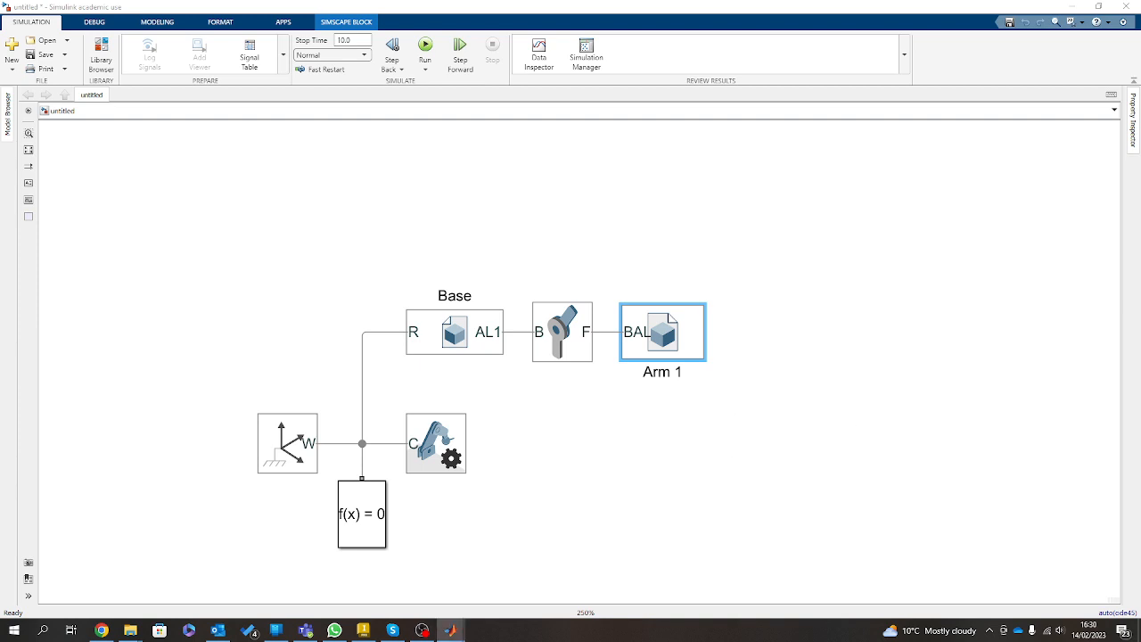
pyautogui.click(719, 449)
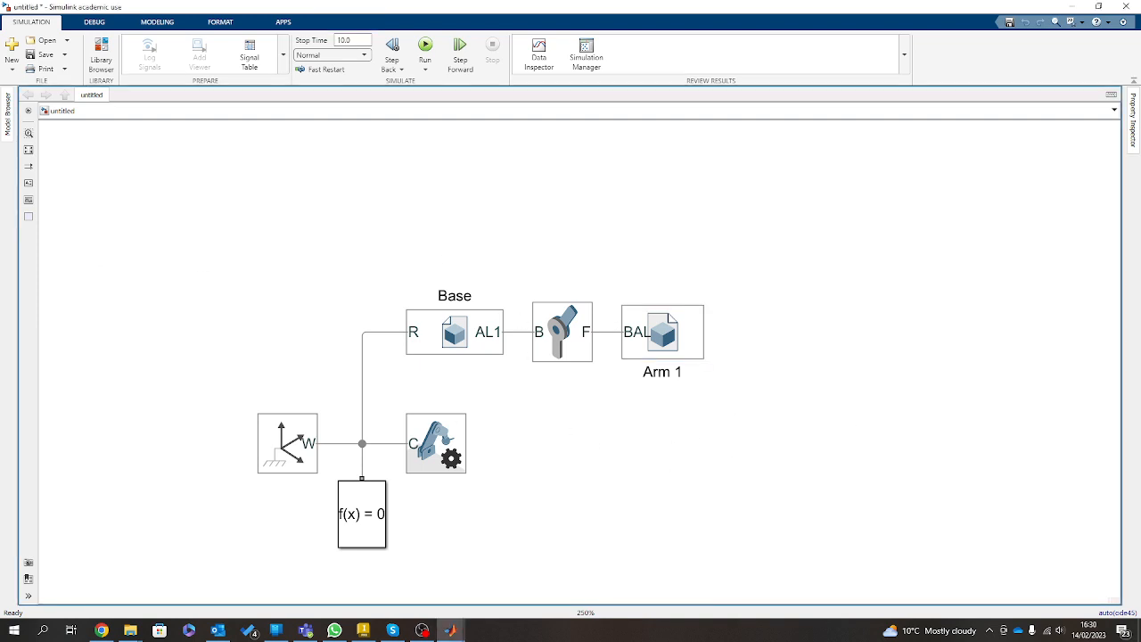
# Create an Arm 1 frame named FAL with its origin on the circular end face opposite BAL, at the arm's far end.
pyautogui.doubleClick(663, 333)
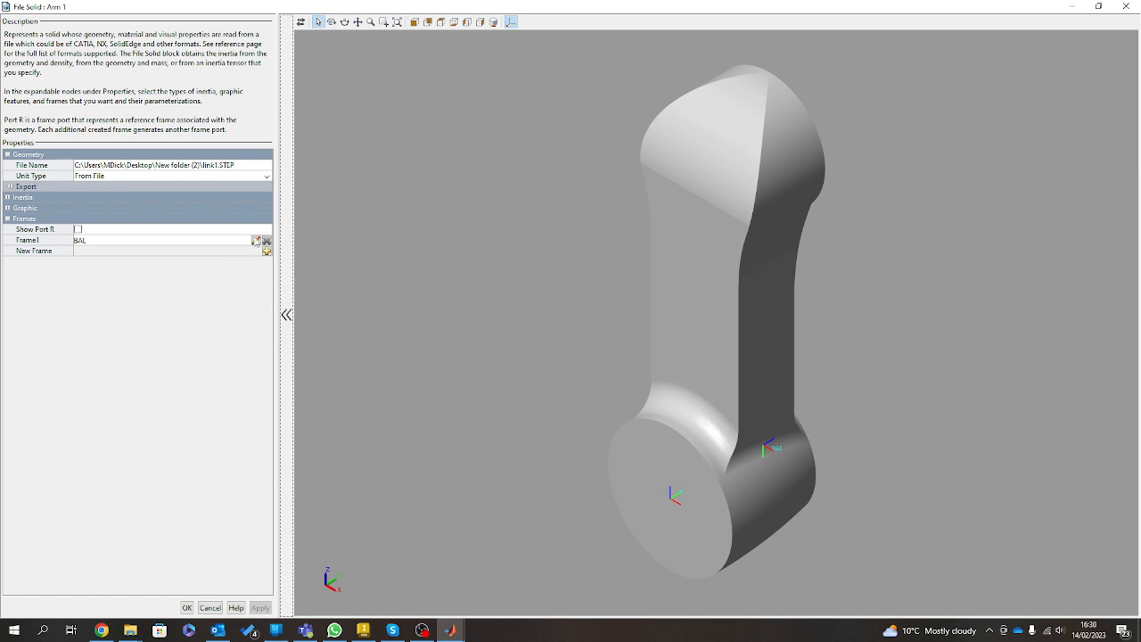
pyautogui.click(265, 252)
pyautogui.moveTo(411, 220); pyautogui.dragTo(203, 297)
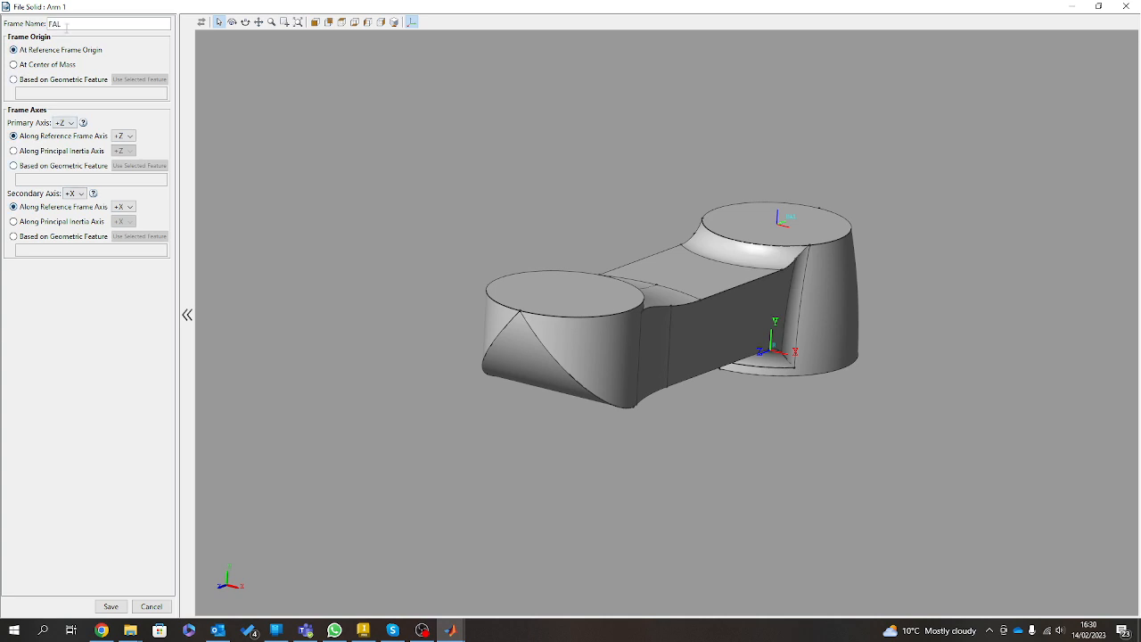
pyautogui.click(42, 81)
pyautogui.click(139, 81)
pyautogui.click(588, 287)
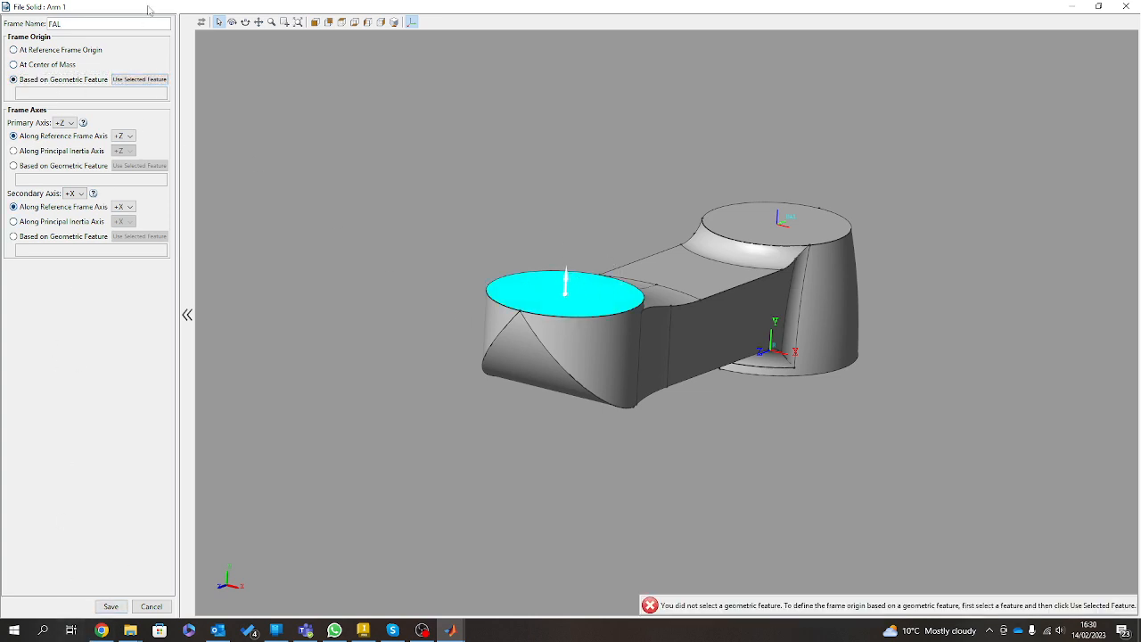
pyautogui.click(129, 80)
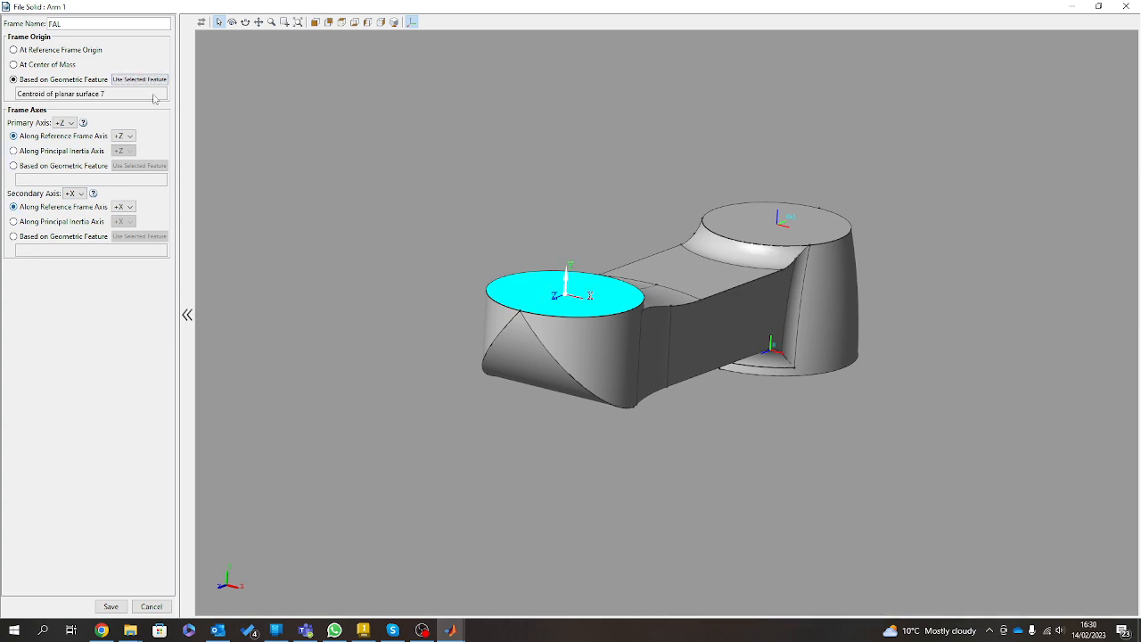
# Align FAL's primary +Z axis with the reference frame's +Y axis, save the frame and apply the Arm 1 settings.
pyautogui.moveTo(785, 304); pyautogui.dragTo(678, 321)
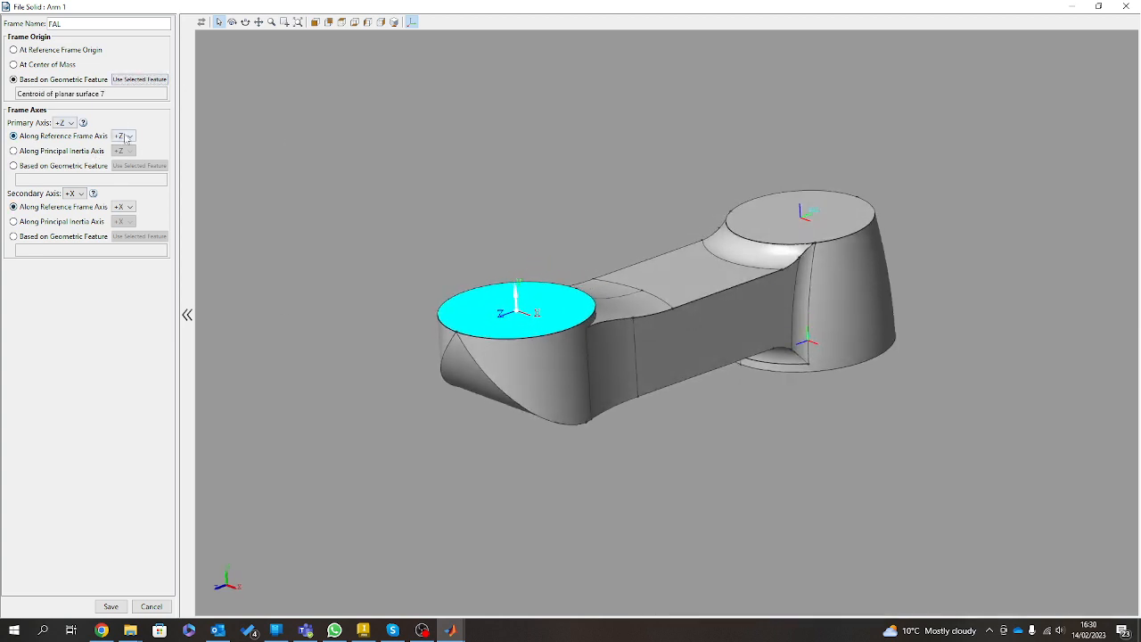
pyautogui.click(123, 135)
pyautogui.click(121, 169)
pyautogui.click(114, 606)
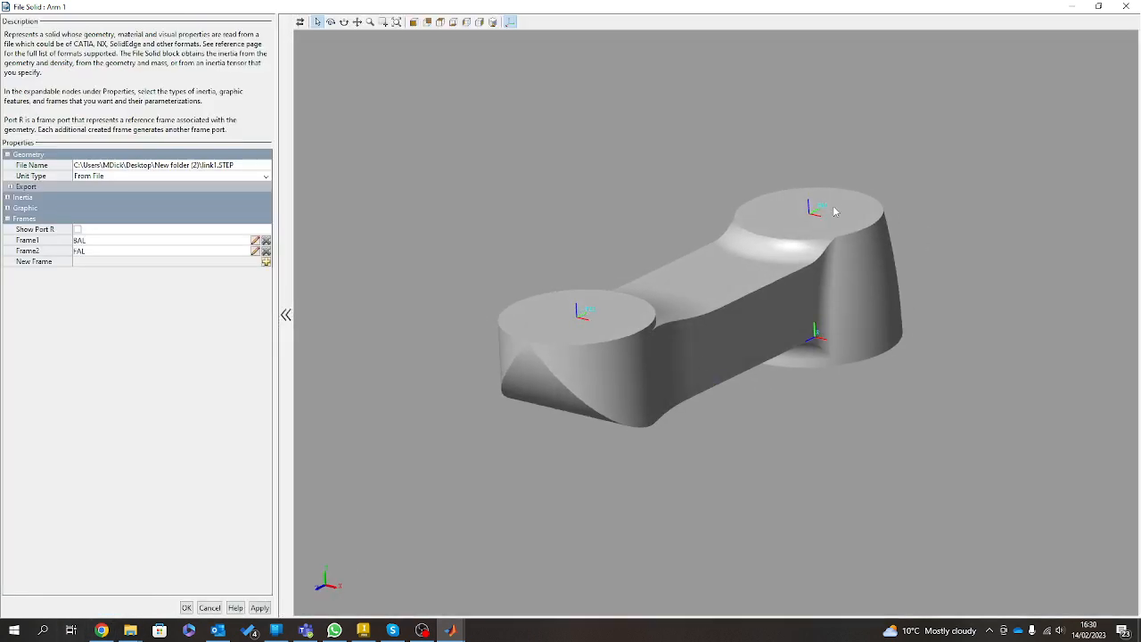
pyautogui.moveTo(763, 343); pyautogui.dragTo(686, 313)
pyautogui.click(259, 607)
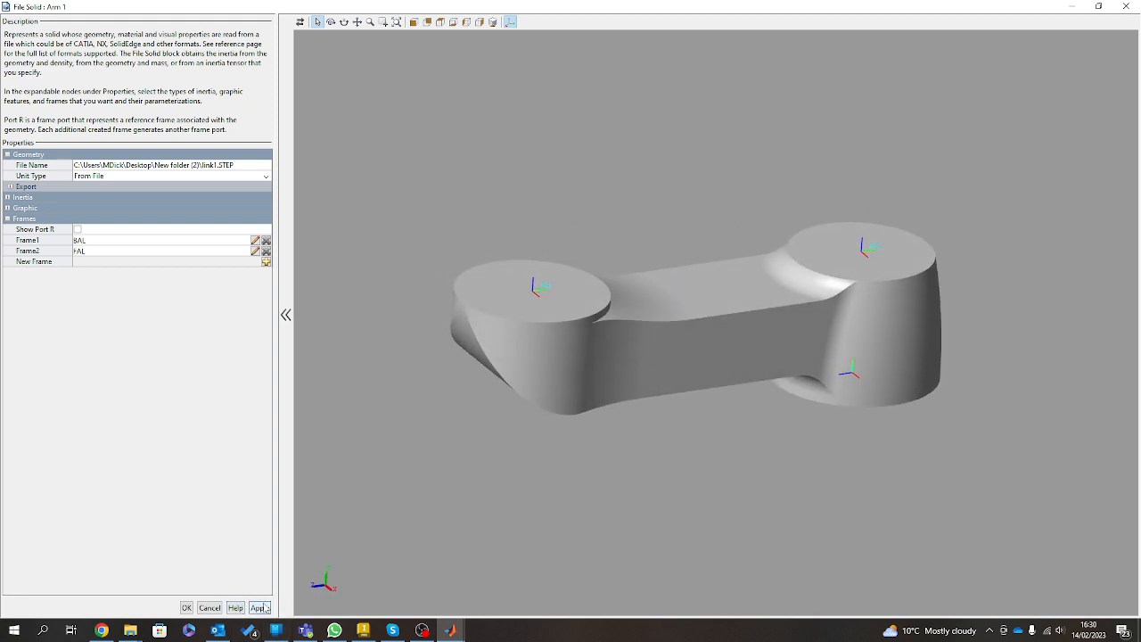
pyautogui.click(186, 607)
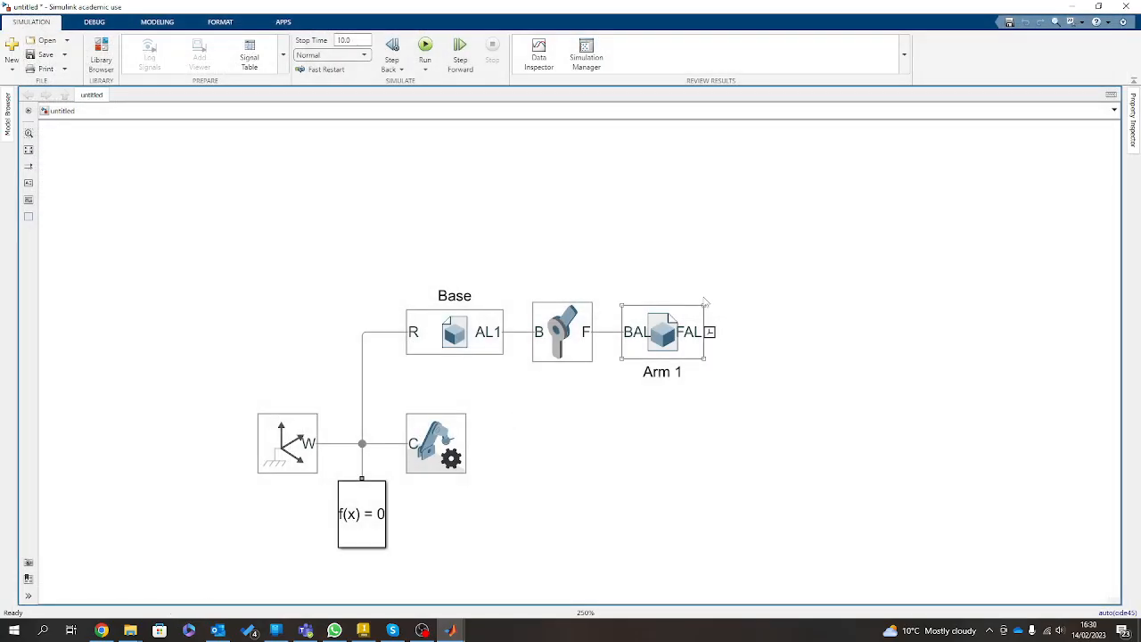
# Widen the Arm 1 block and place a connected copy of the Revolute Joint and Arm 1 in line after it.
pyautogui.moveTo(698, 356); pyautogui.dragTo(721, 359)
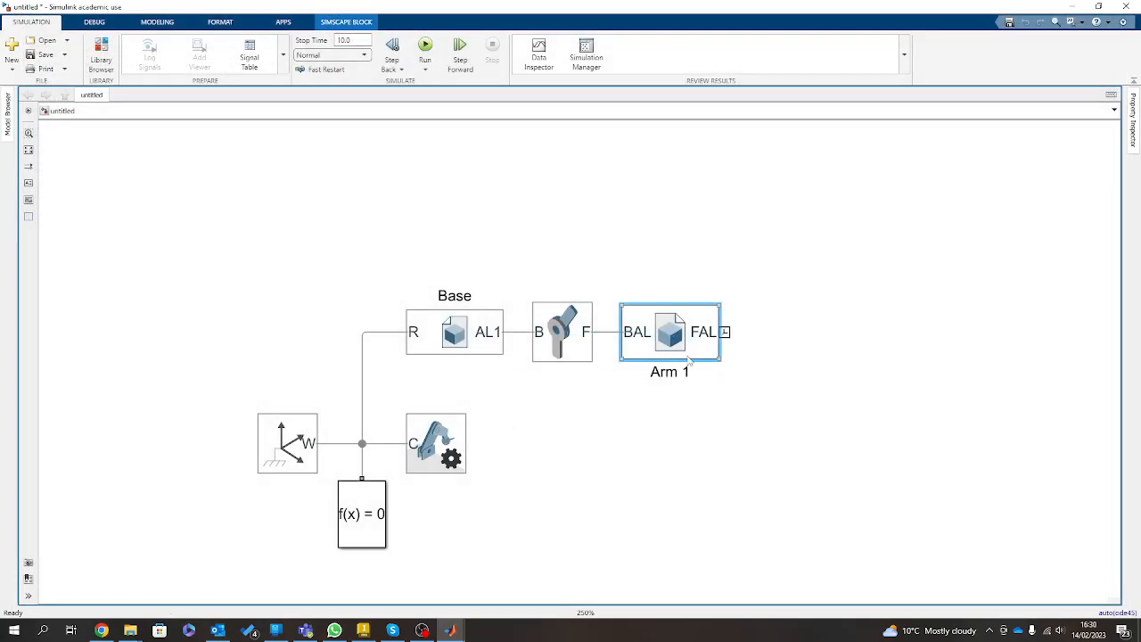
pyautogui.moveTo(897, 462); pyautogui.dragTo(524, 264)
pyautogui.moveTo(542, 333); pyautogui.dragTo(801, 332)
pyautogui.click(778, 332)
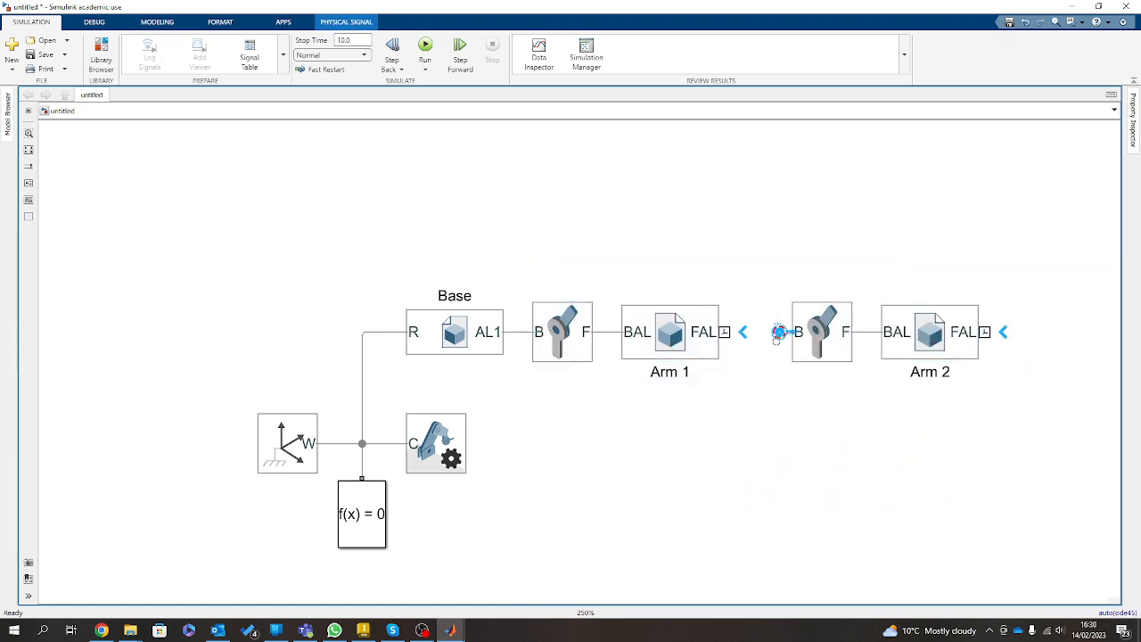
pyautogui.click(783, 352)
pyautogui.click(791, 334)
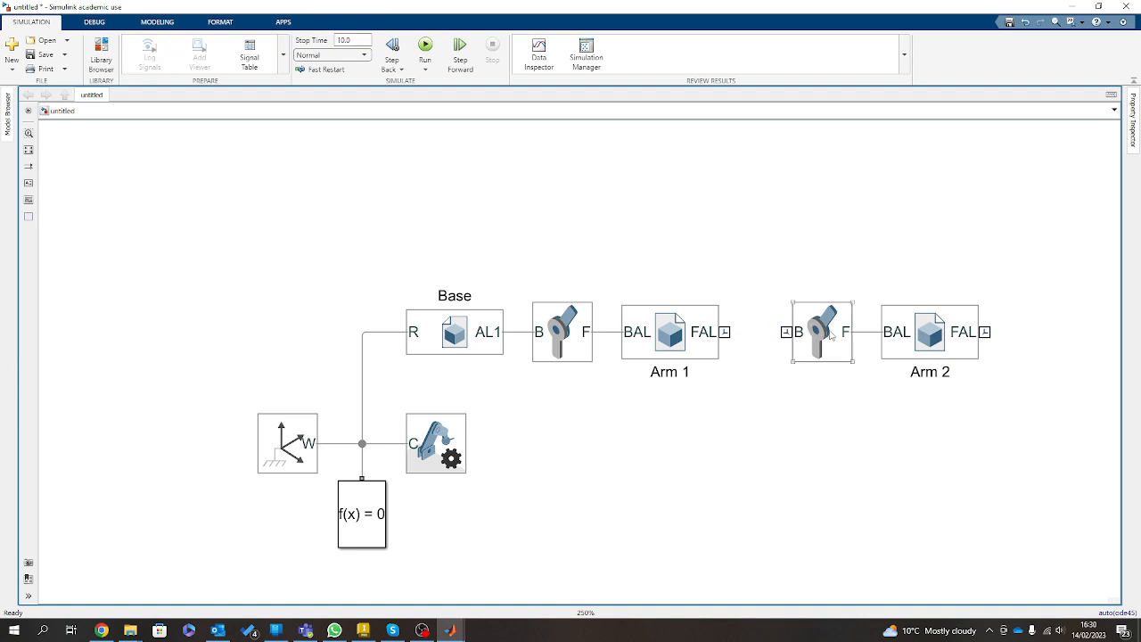
# Connect the copied Revolute Joint's B port to Arm 1's FAL port and bring the joint and Arm 2 closer.
pyautogui.moveTo(785, 332); pyautogui.dragTo(729, 327)
pyautogui.moveTo(821, 339); pyautogui.dragTo(777, 339)
pyautogui.moveTo(945, 355); pyautogui.dragTo(921, 355)
# Replace Arm 2's geometry file with link2.STEP and update the visualization.
pyautogui.doubleClick(923, 334)
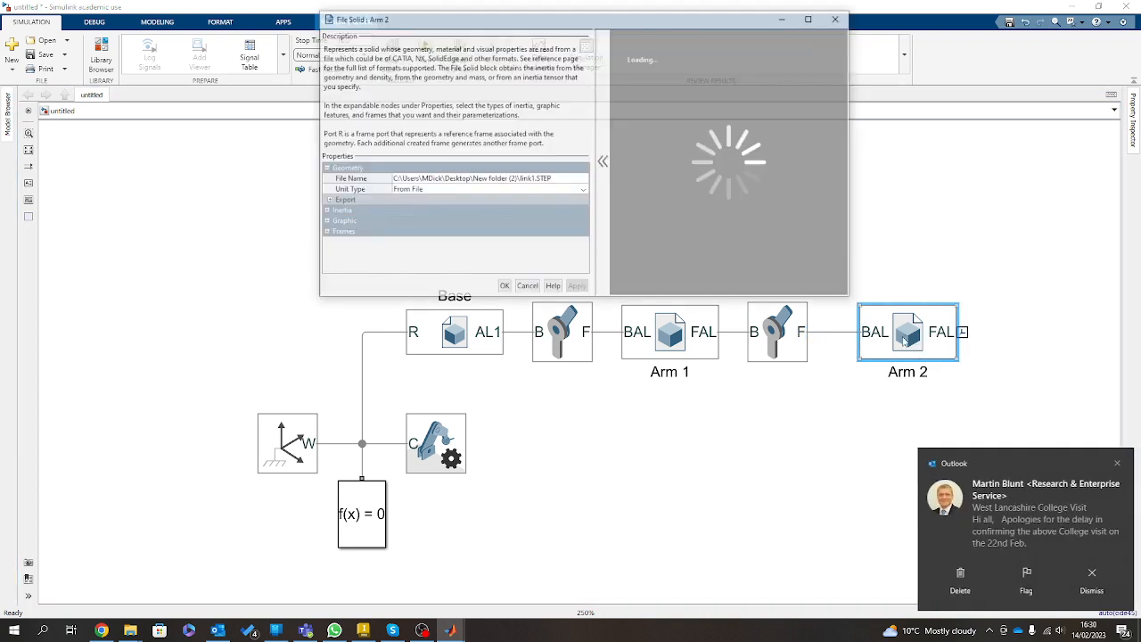
pyautogui.click(1119, 464)
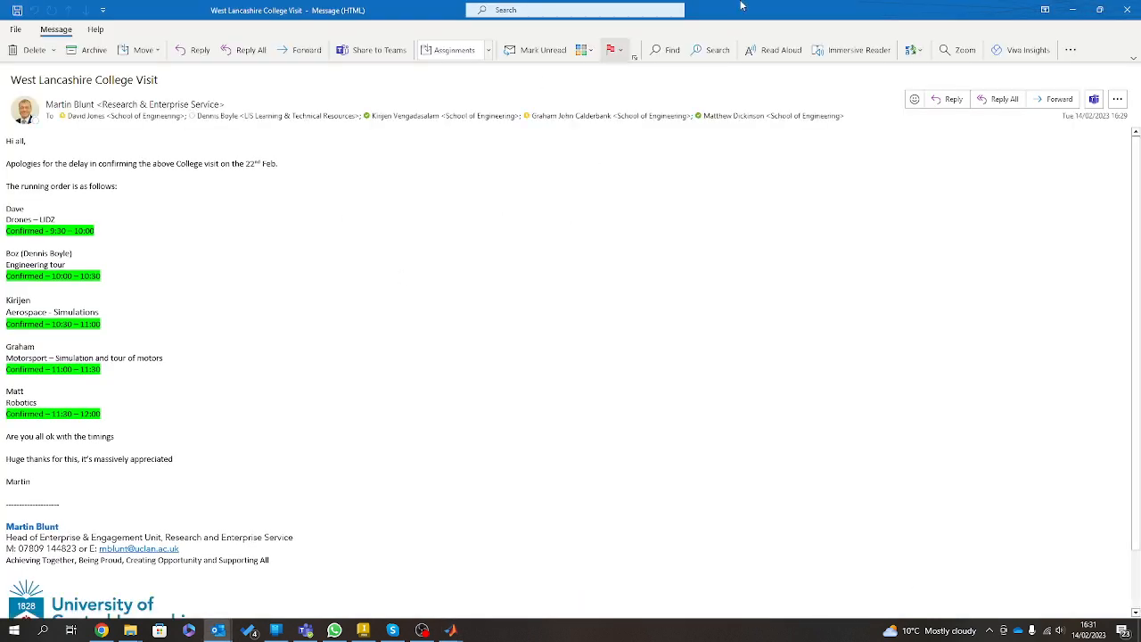
pyautogui.click(1122, 10)
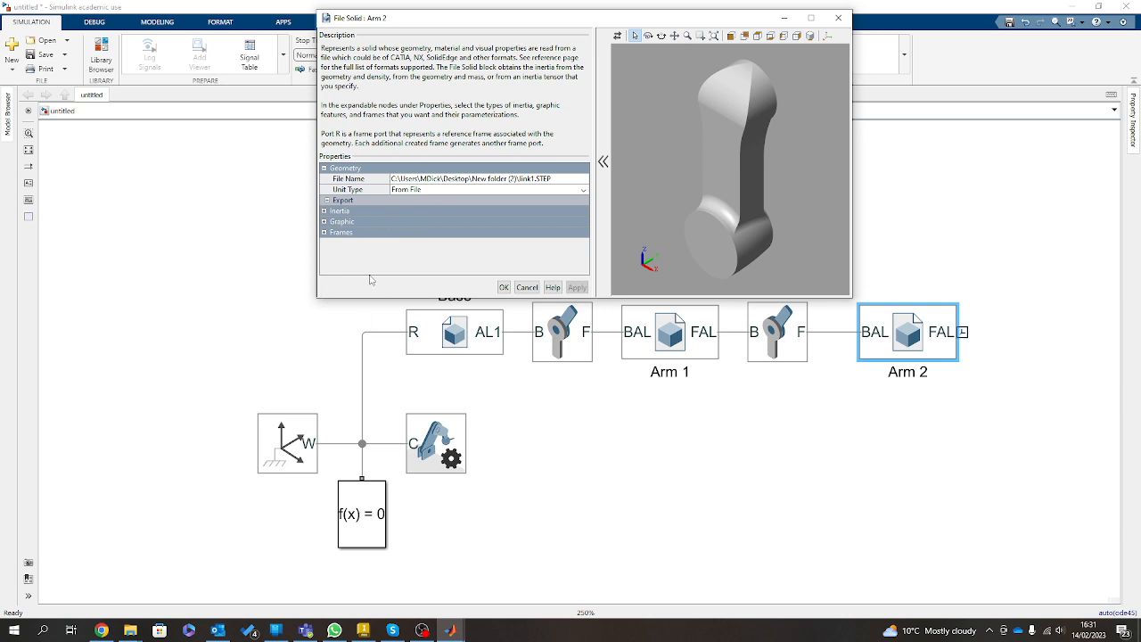
pyautogui.click(583, 181)
pyautogui.click(583, 179)
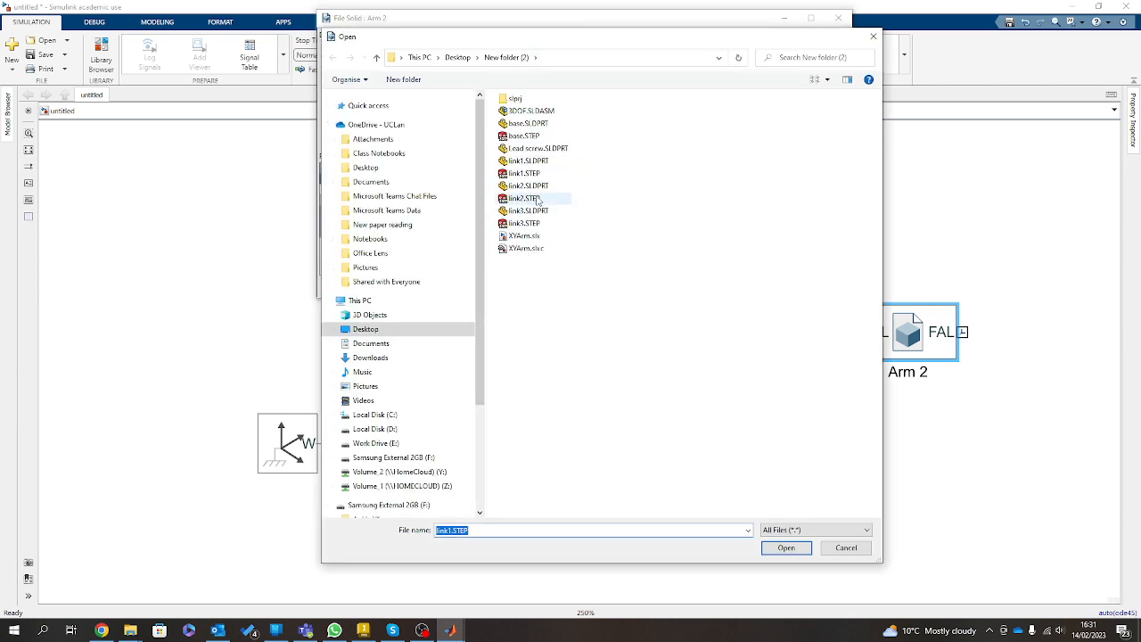
pyautogui.click(537, 197)
pyautogui.click(786, 548)
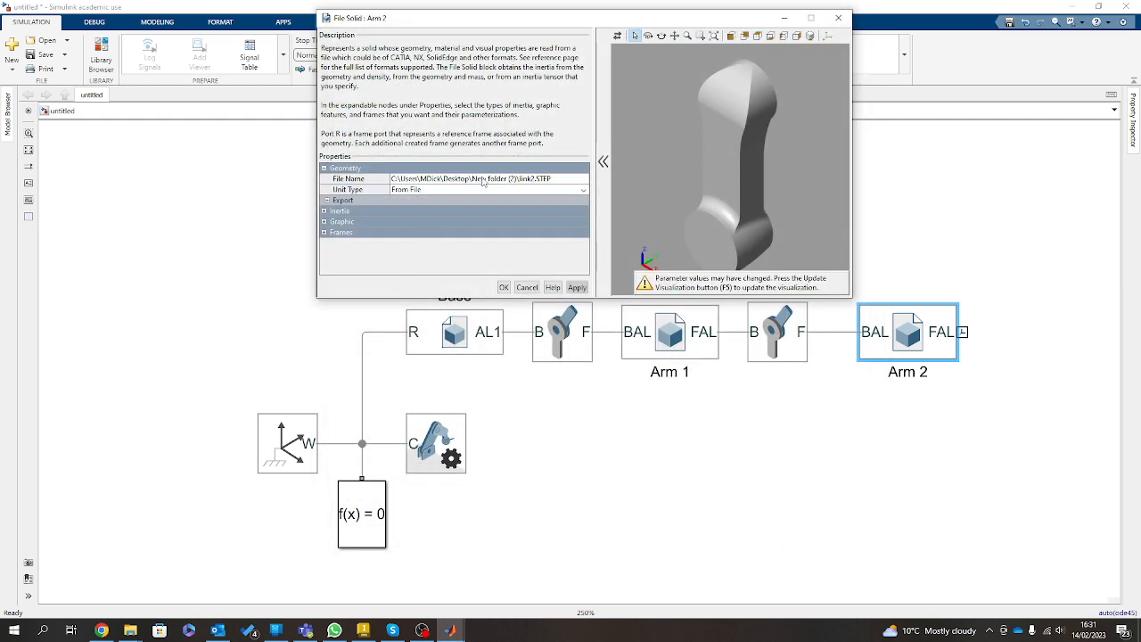
pyautogui.press('F5')
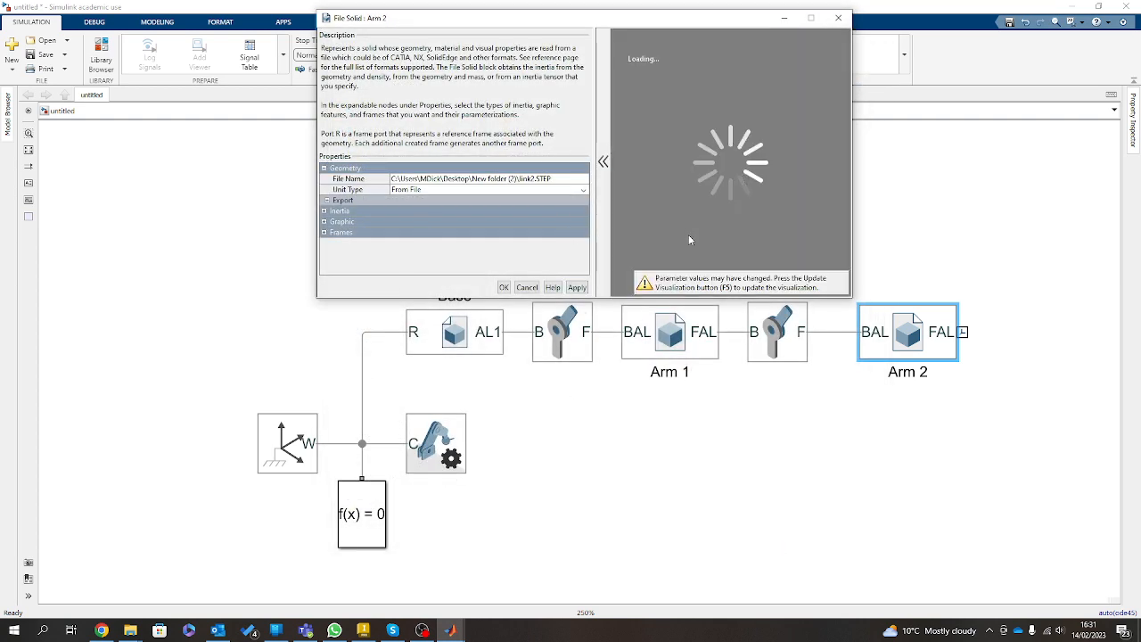
# Redefine Arm 2's BAL frame origin on the circular end face opposite the hole and save the frame.
pyautogui.click(324, 232)
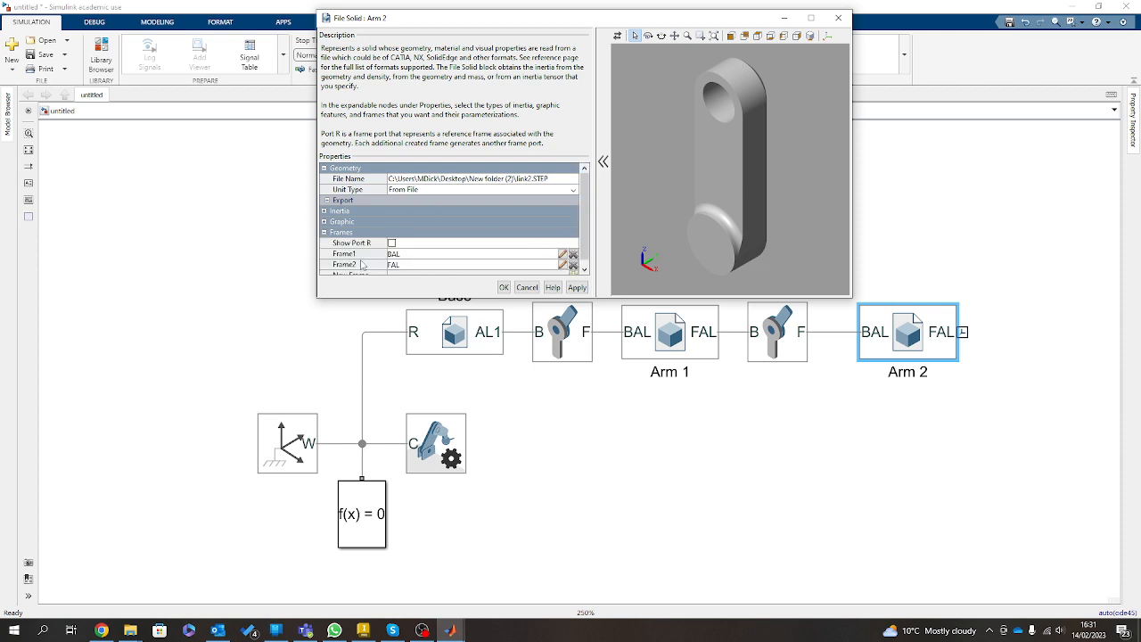
pyautogui.click(561, 258)
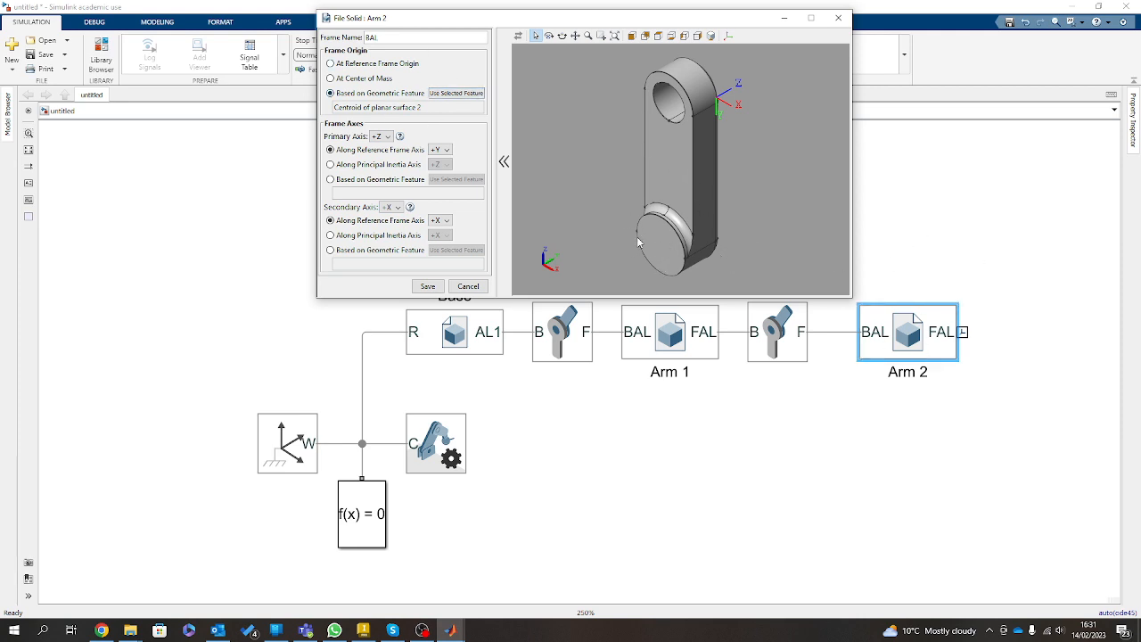
pyautogui.click(664, 242)
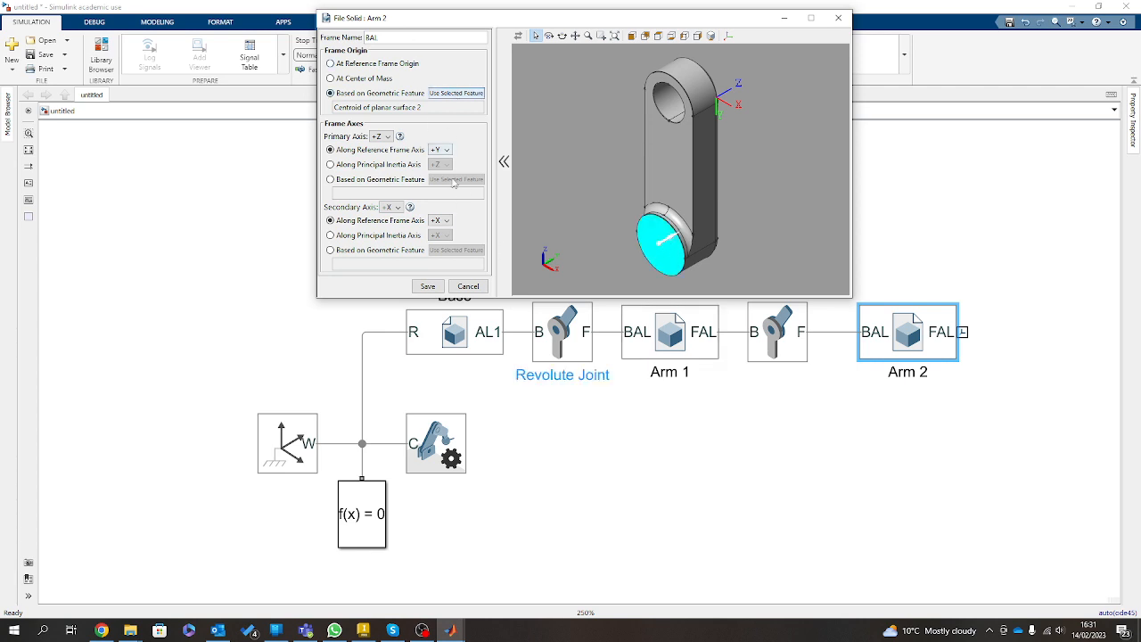
pyautogui.click(429, 286)
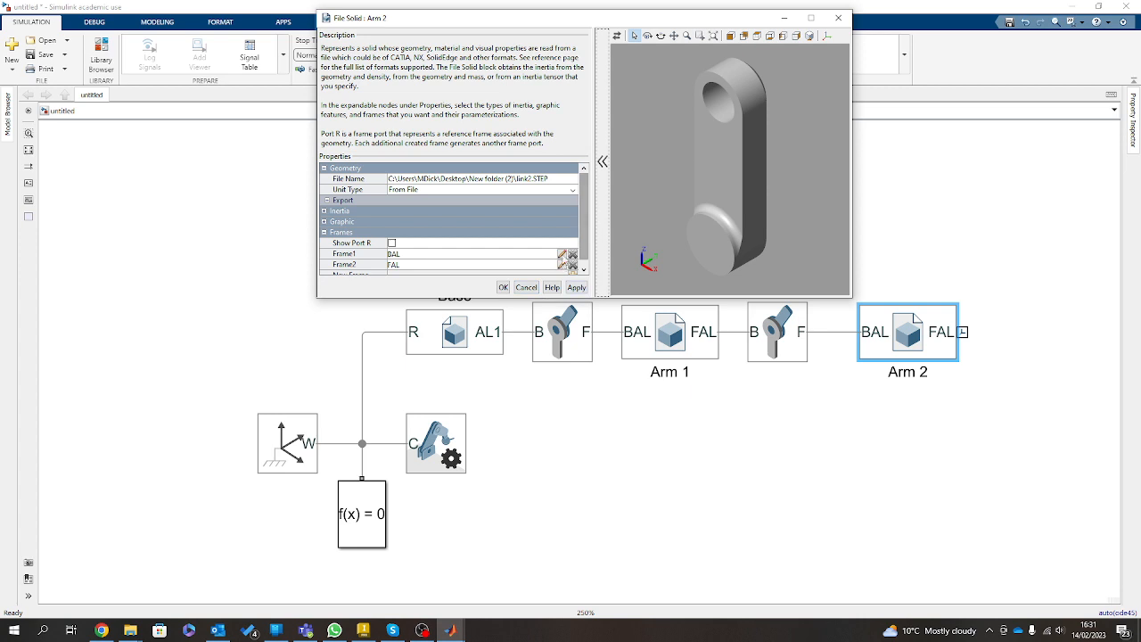
pyautogui.click(561, 255)
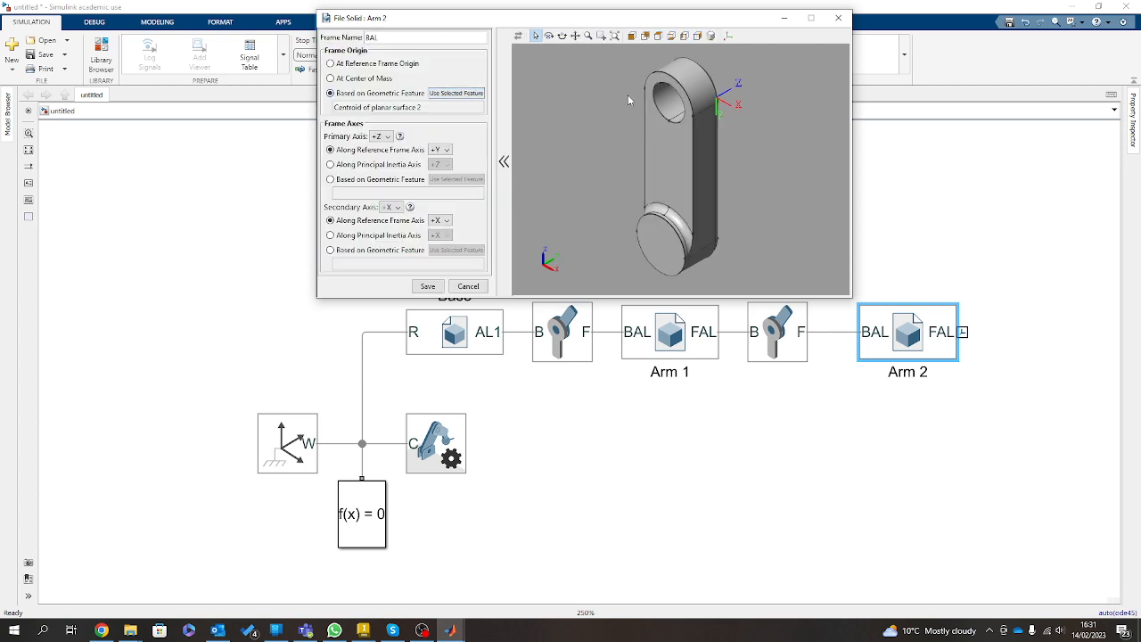
pyautogui.click(669, 252)
pyautogui.click(453, 94)
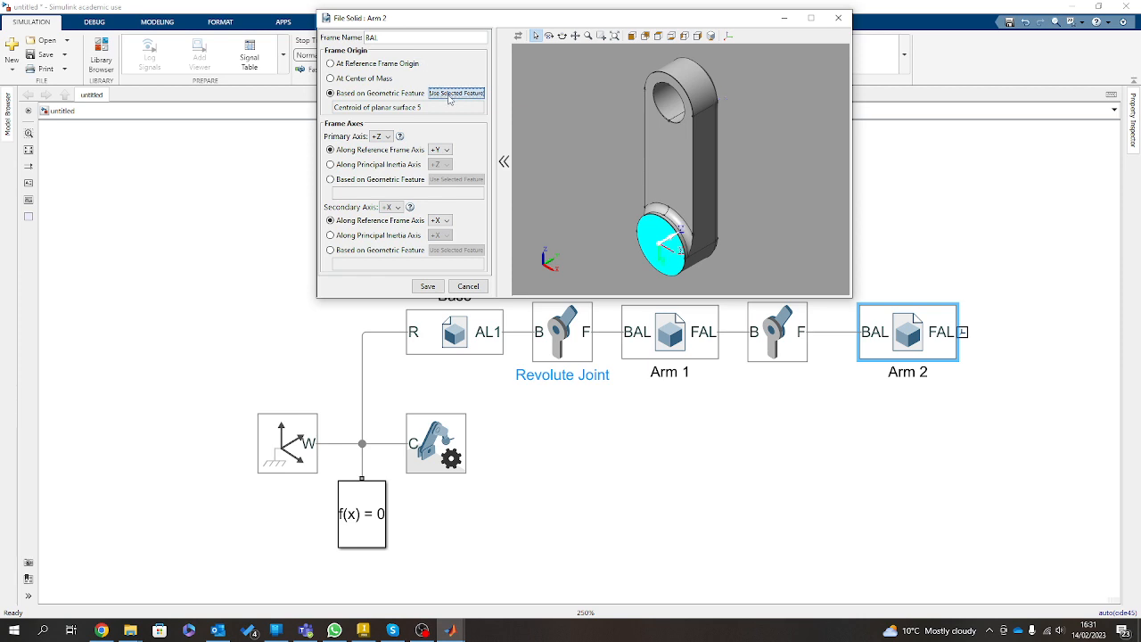
pyautogui.click(428, 286)
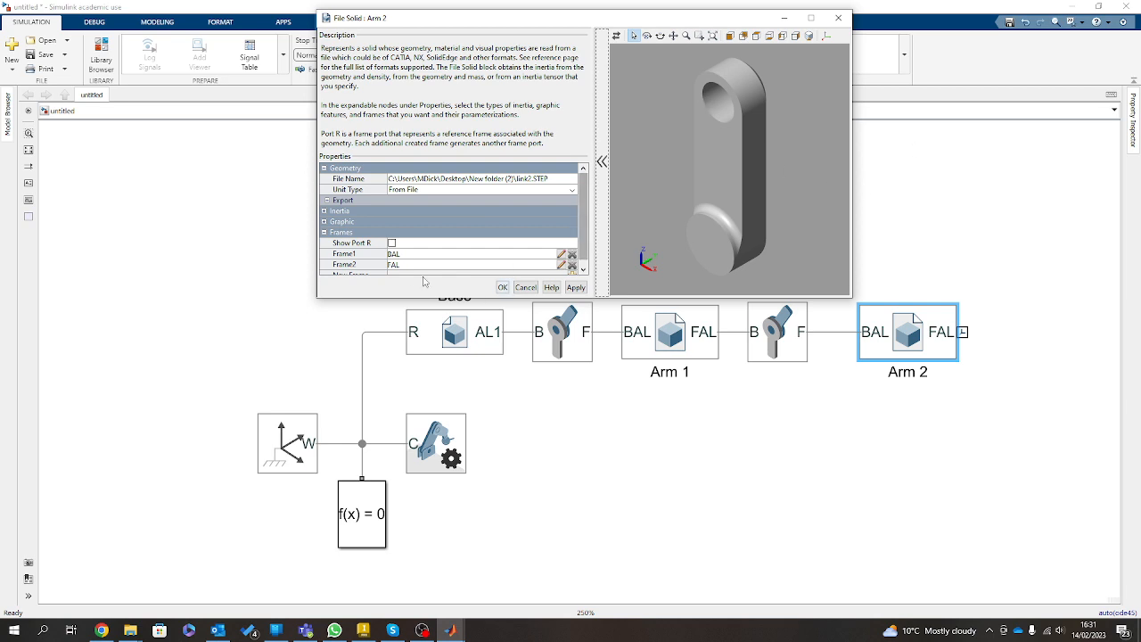
# Redefine Arm 2's FAL frame origin at the centre of the hole's circular edge, save it and apply the block settings.
pyautogui.click(561, 265)
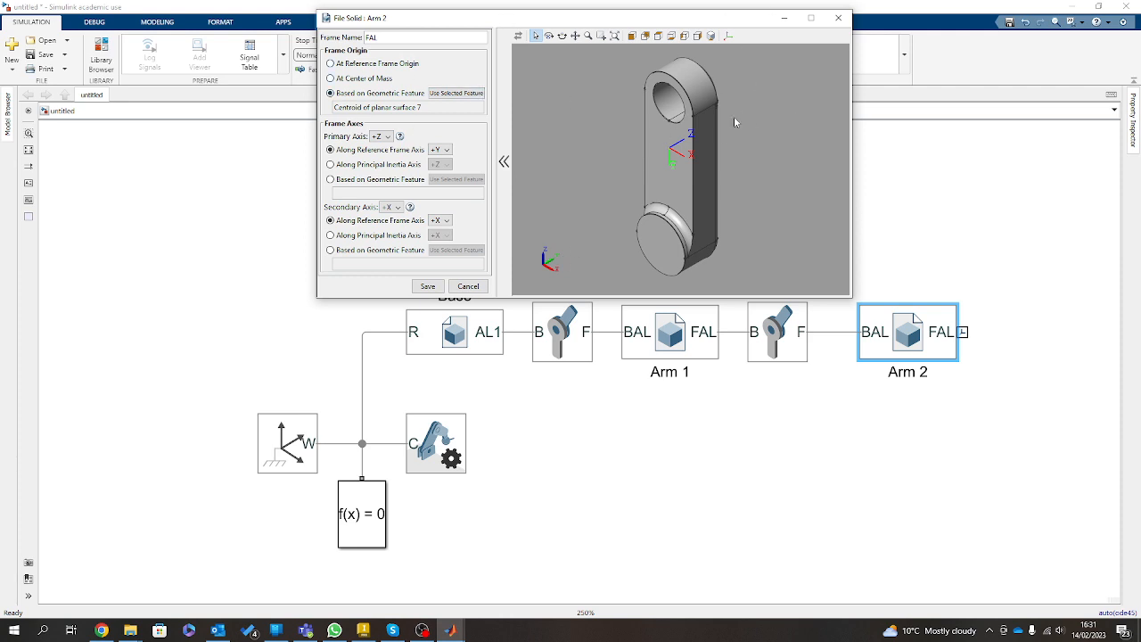
pyautogui.moveTo(729, 111)
pyautogui.mouseDown()
pyautogui.moveTo(687, 169)
pyautogui.moveTo(675, 90)
pyautogui.moveTo(608, 25)
pyautogui.moveTo(551, 109)
pyautogui.mouseUp()
pyautogui.scroll(5, 675, 89)
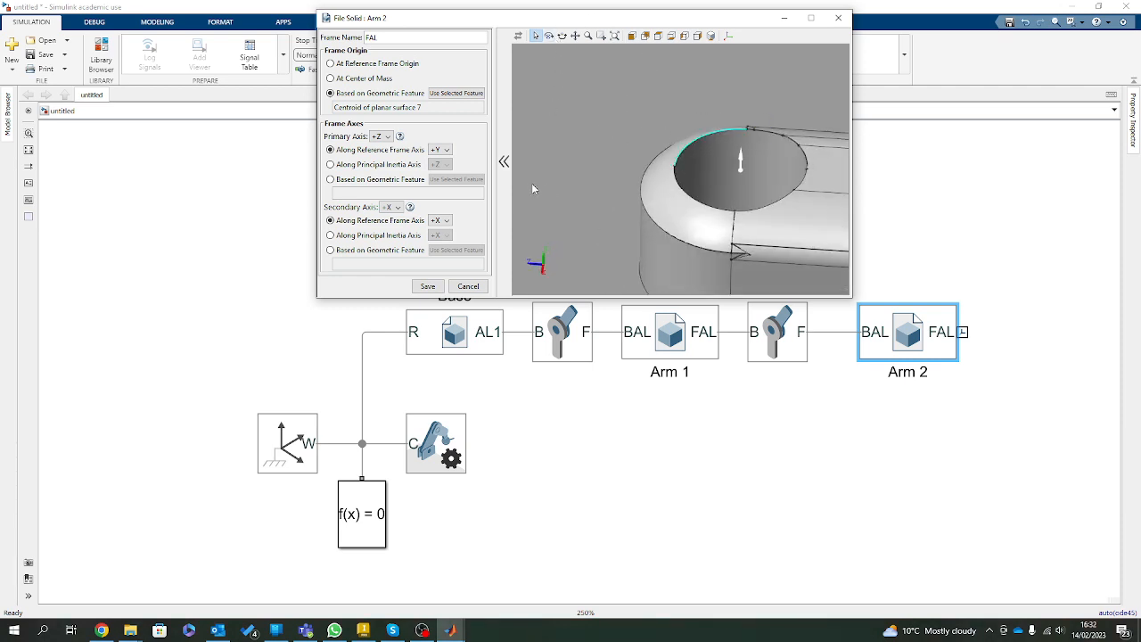
pyautogui.click(455, 92)
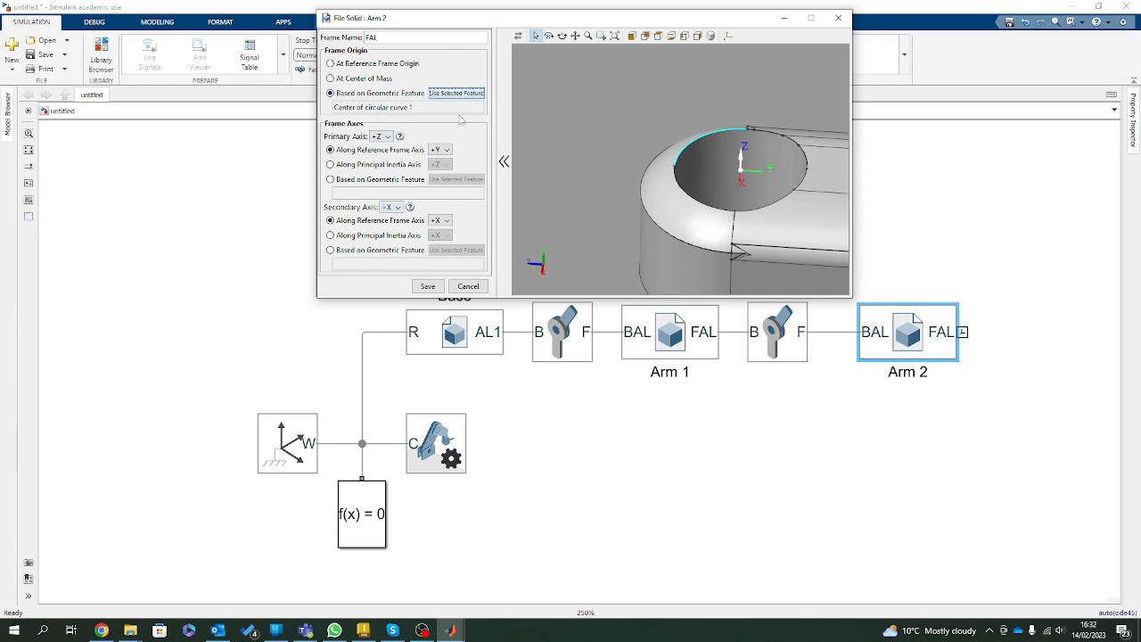
pyautogui.click(425, 288)
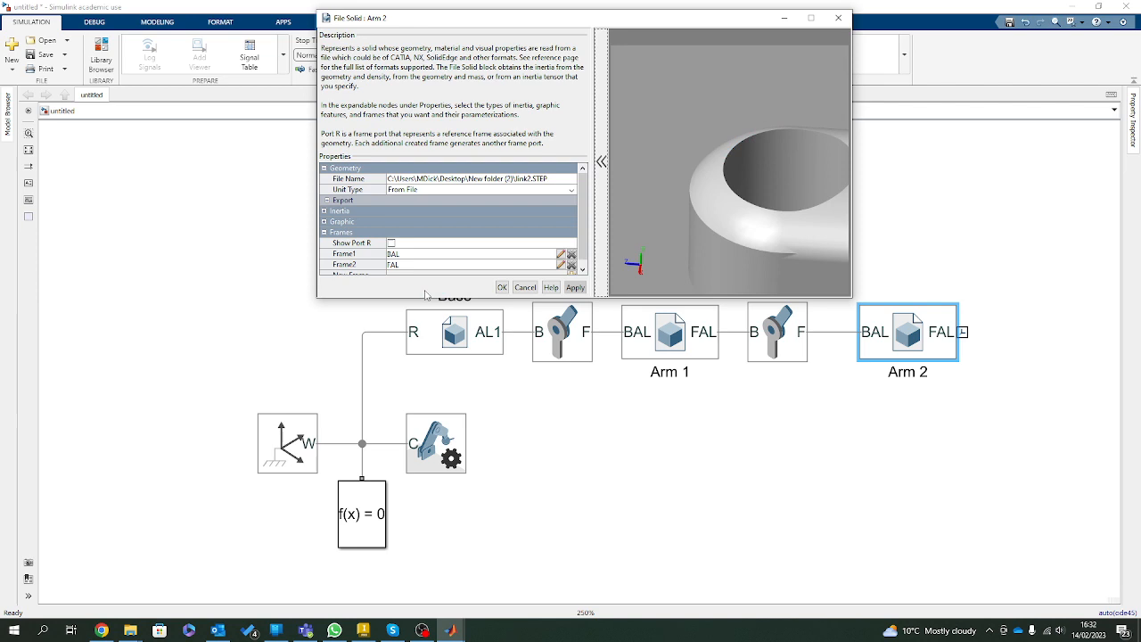
pyautogui.click(573, 288)
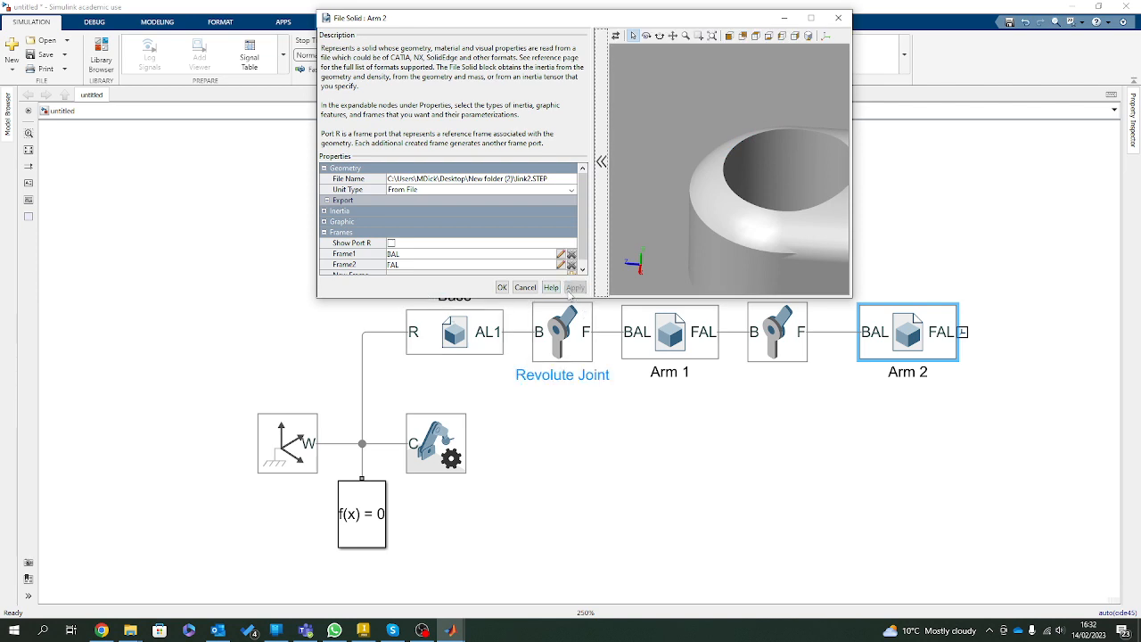
pyautogui.click(501, 288)
# Move the Arm 2 block closer to the second Revolute Joint, keeping it in line.
pyautogui.click(814, 446)
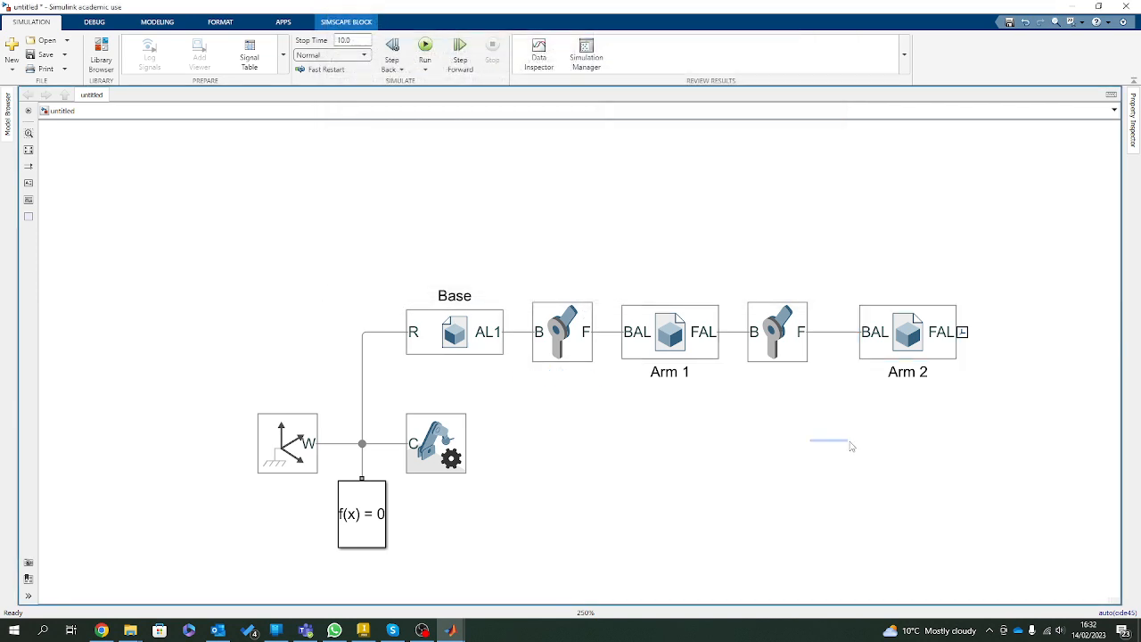
pyautogui.moveTo(906, 331); pyautogui.dragTo(882, 332)
pyautogui.click(735, 155)
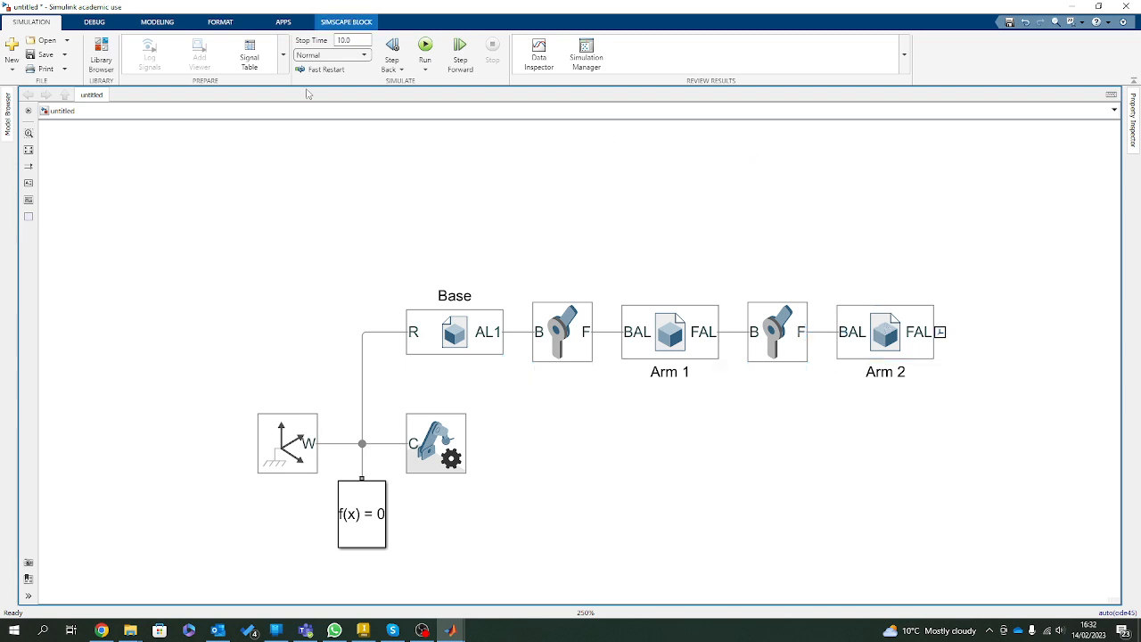
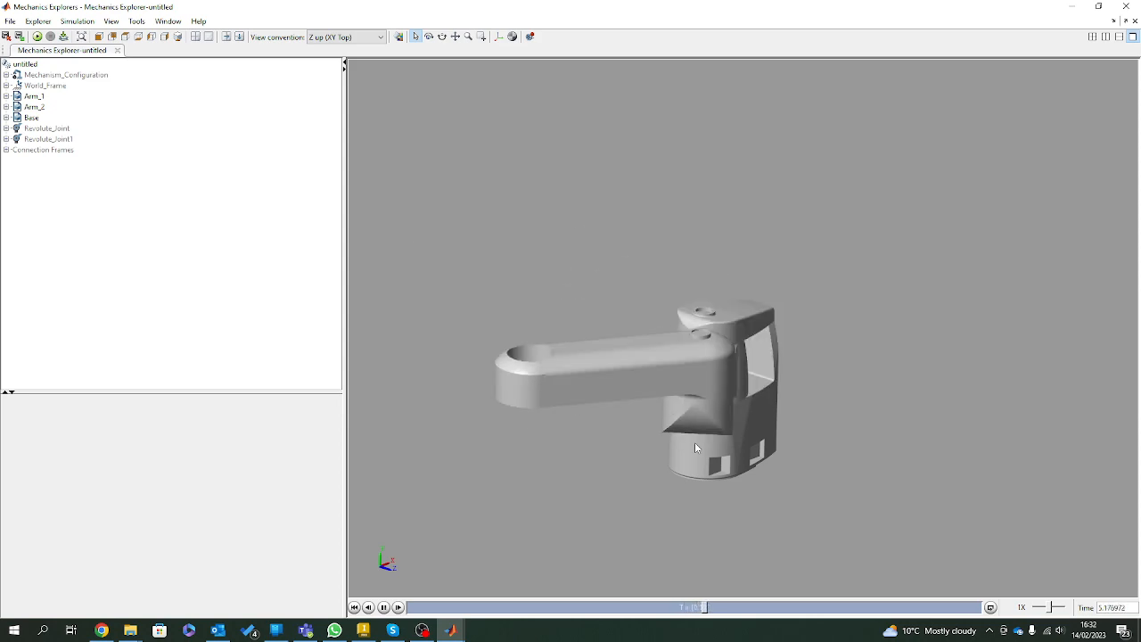
# Switch to Inventor and examine the third link and lead screw at the end of the 3DOF assembly.
pyautogui.click(362, 630)
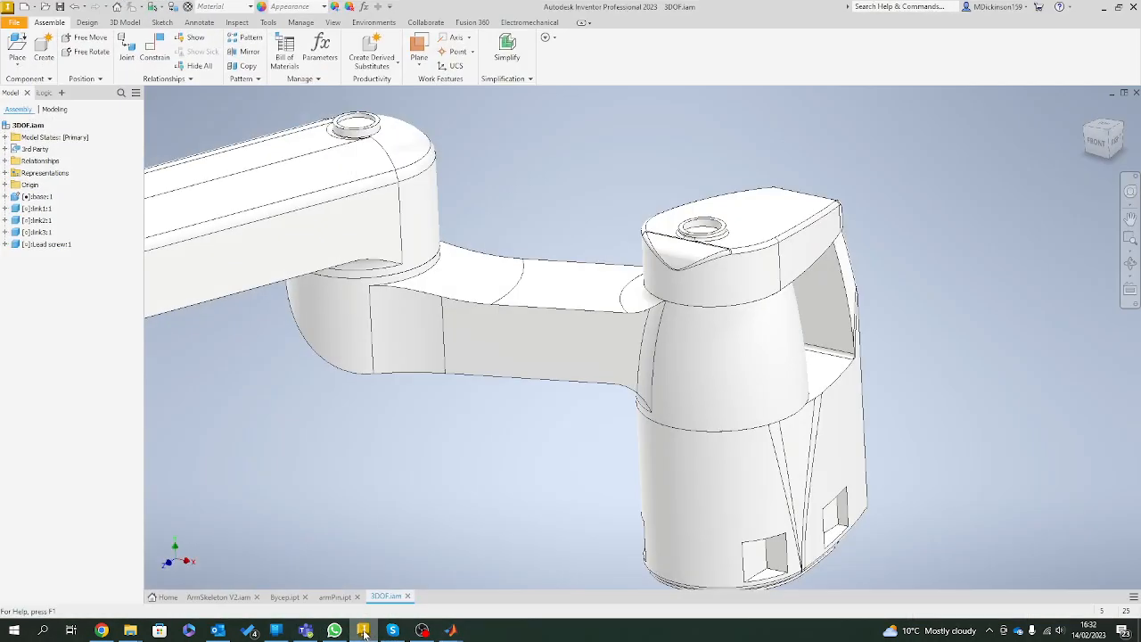
pyautogui.scroll(-5, 380, 519)
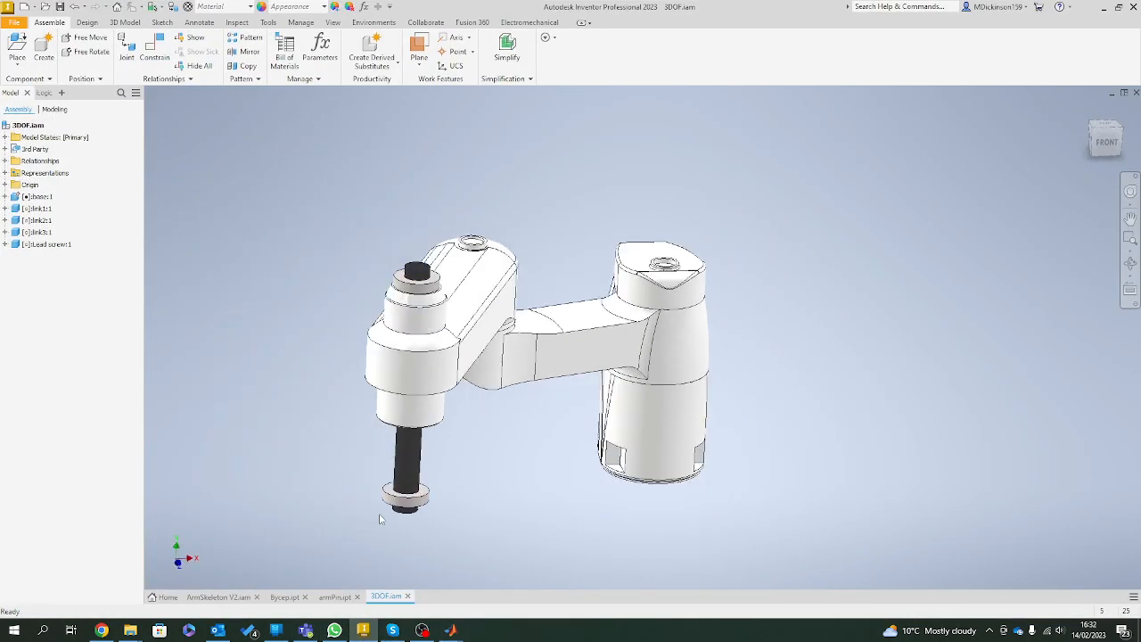
pyautogui.scroll(3, 481, 401)
pyautogui.scroll(2, 474, 385)
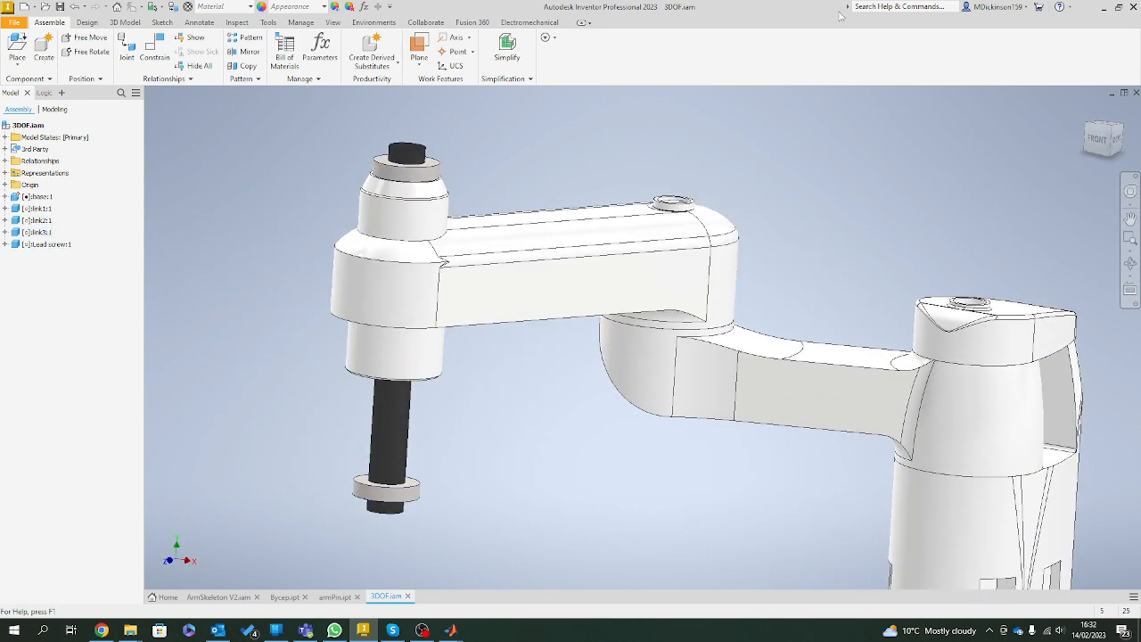
pyautogui.click(1103, 6)
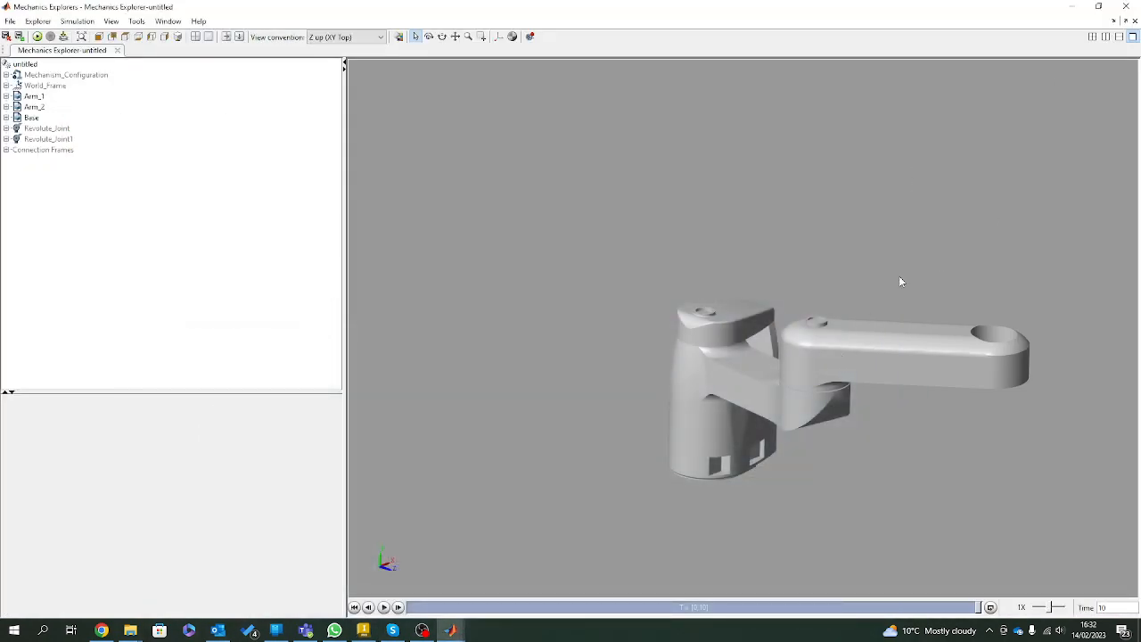
# Toggle the animation's looping in Mechanics Explorer and bring the Simulink model back into view.
pyautogui.click(989, 607)
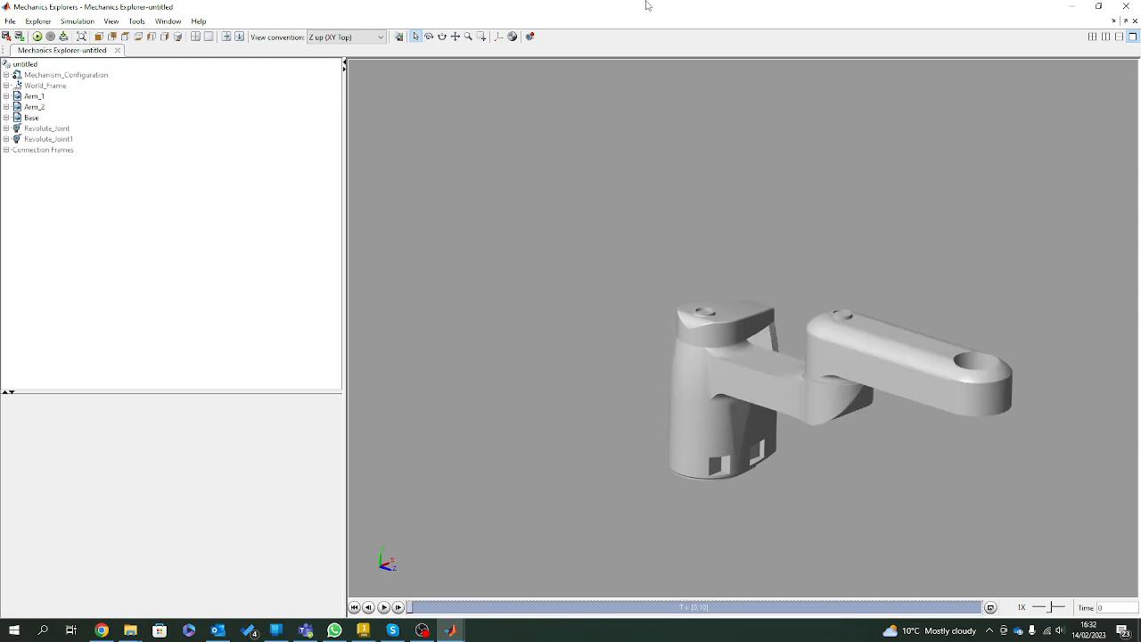
pyautogui.moveTo(647, 7); pyautogui.dragTo(0, 276)
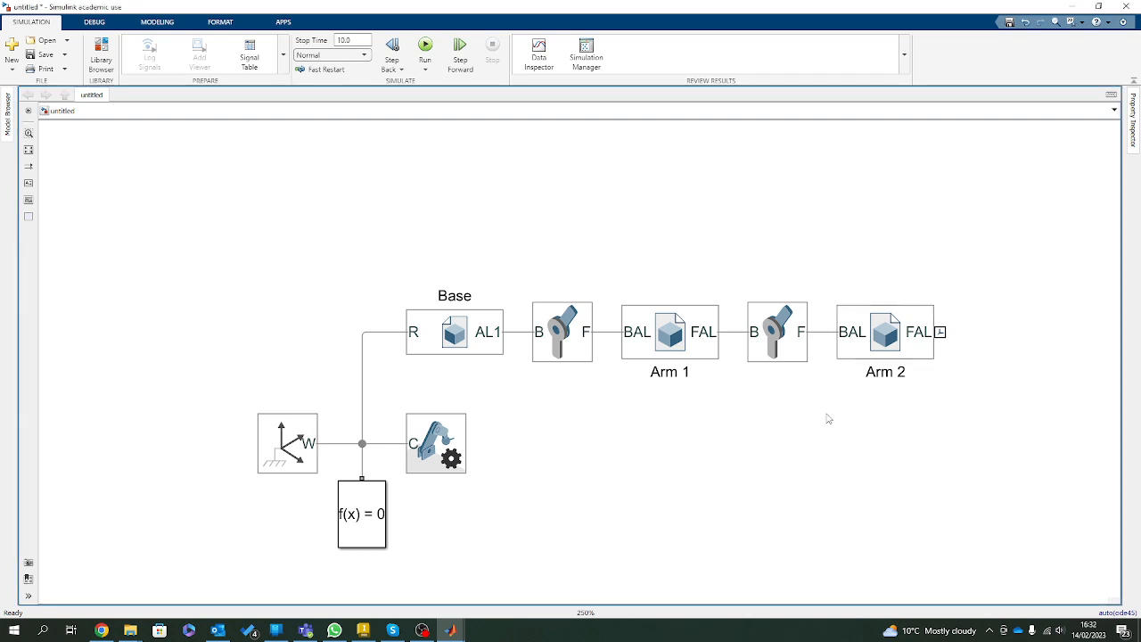
pyautogui.scroll(-2, 973, 359)
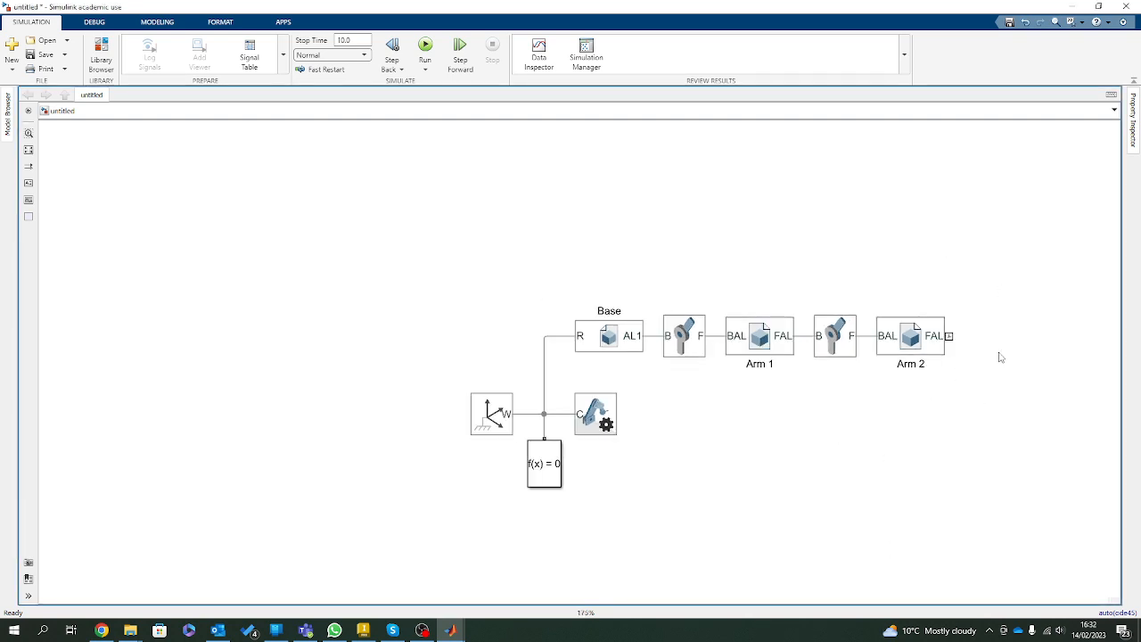
pyautogui.scroll(5, 1033, 367)
pyautogui.click(753, 323)
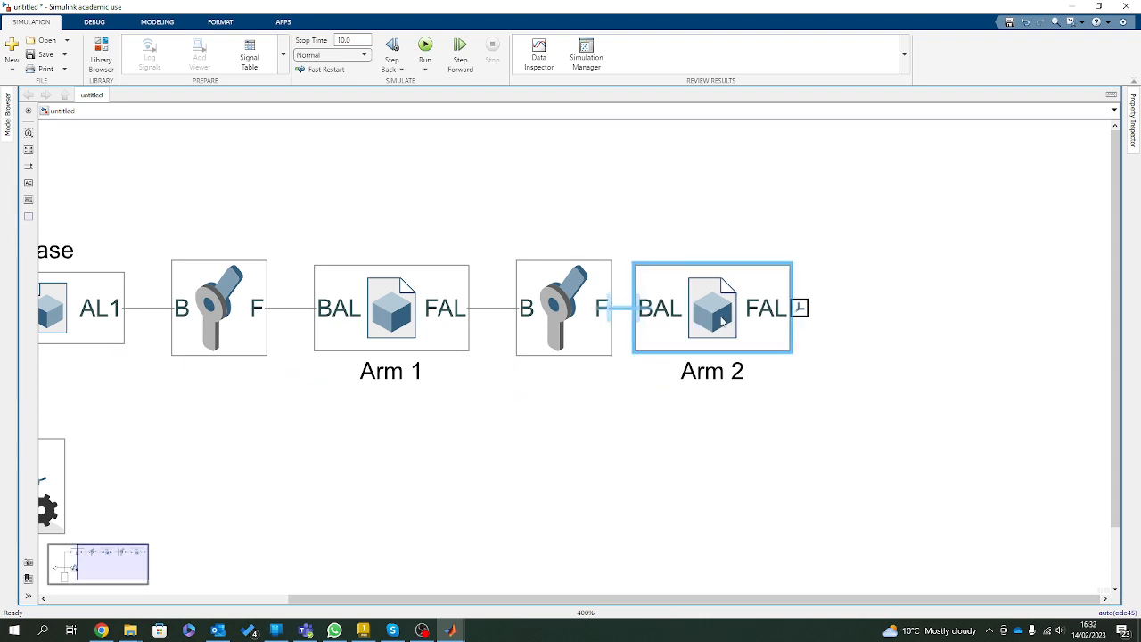
pyautogui.click(554, 506)
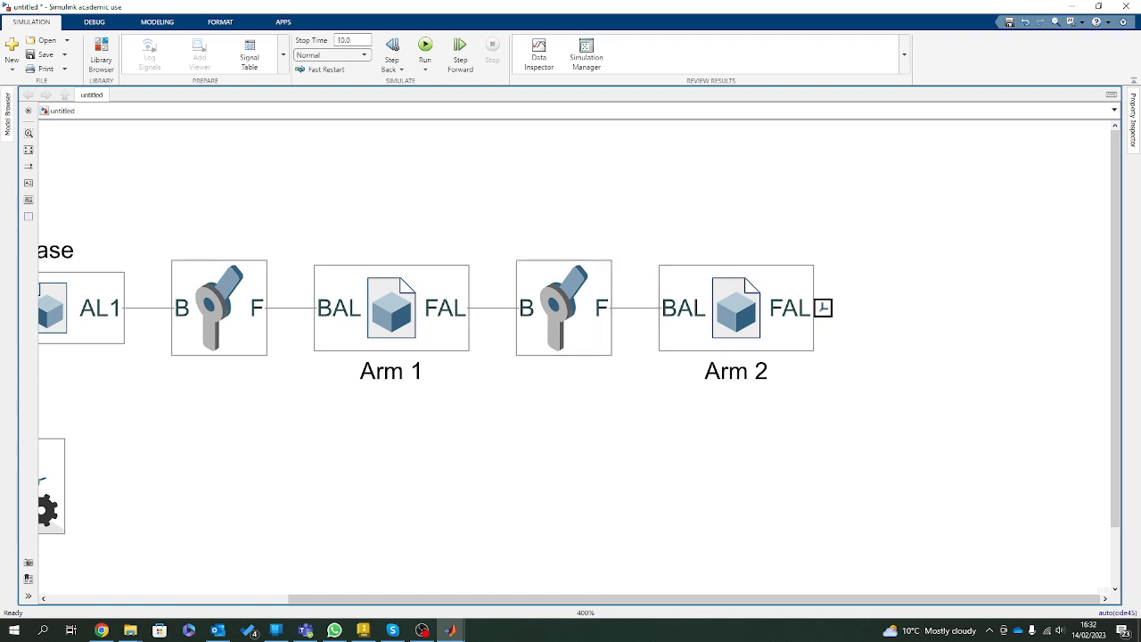
# Switch to Inventor and highlight link3 in the 3DOF assembly to see how it sits in link2, then return to Simulink.
pyautogui.click(365, 629)
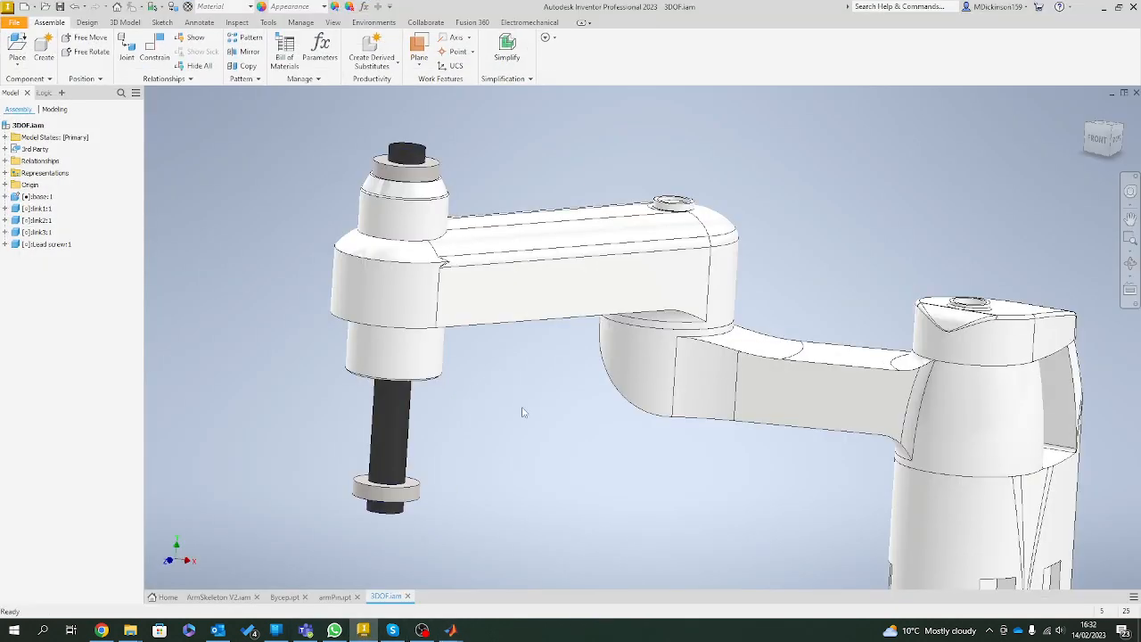
pyautogui.click(416, 227)
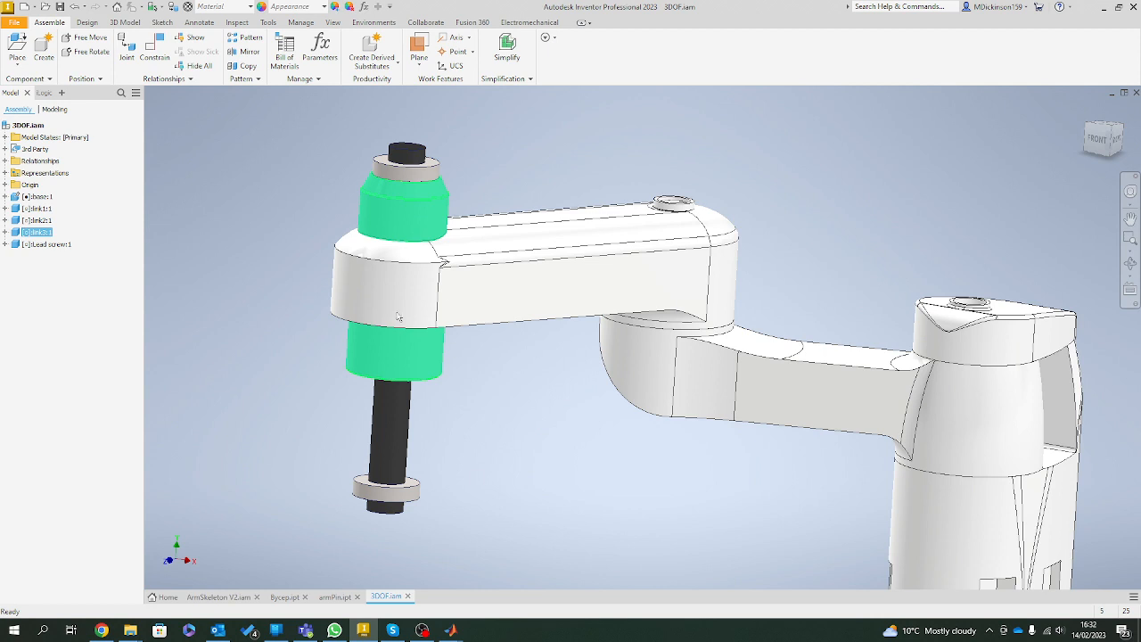
pyautogui.click(1103, 8)
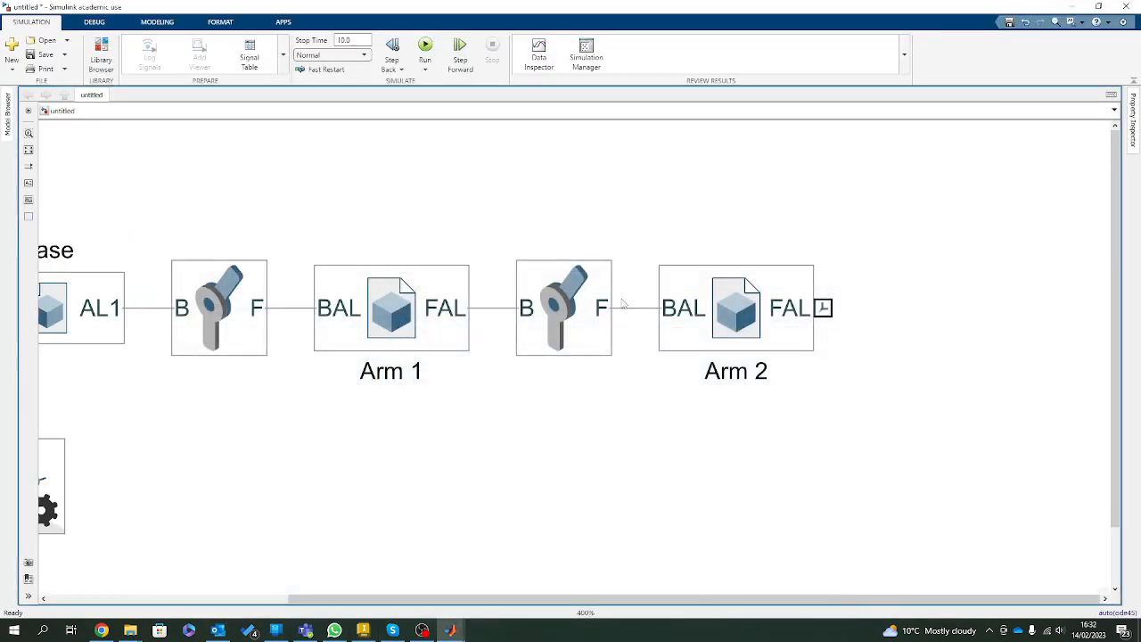
# Add a Weld Joint block after Arm 2 and connect its B port to Arm 2's FAL port.
pyautogui.doubleClick(632, 476)
pyautogui.write('weld')
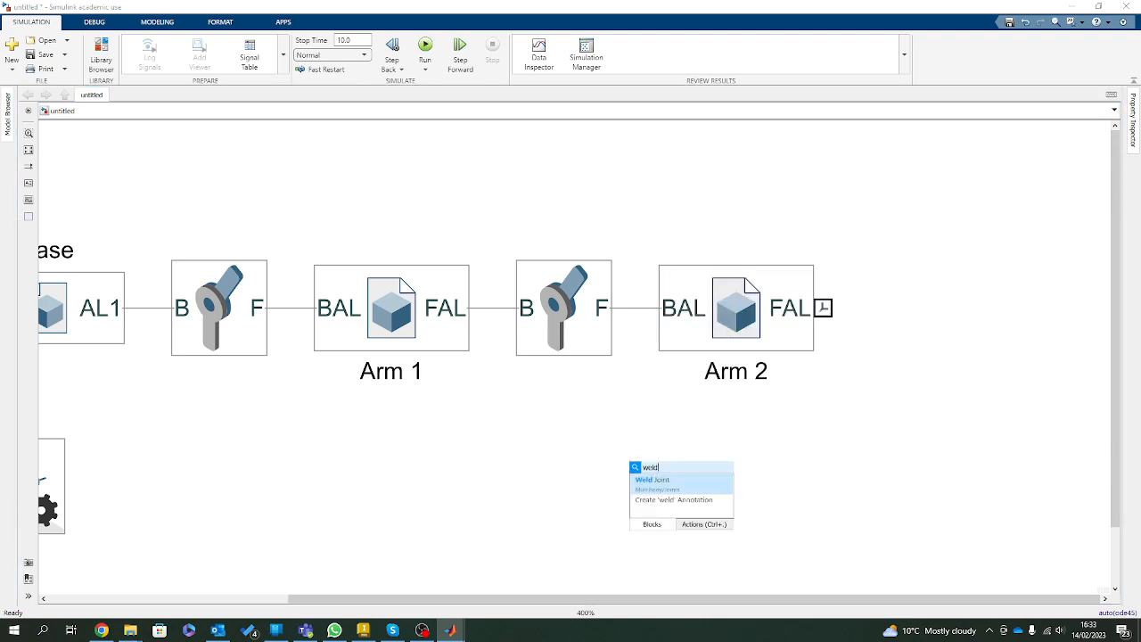
pyautogui.press('Return')
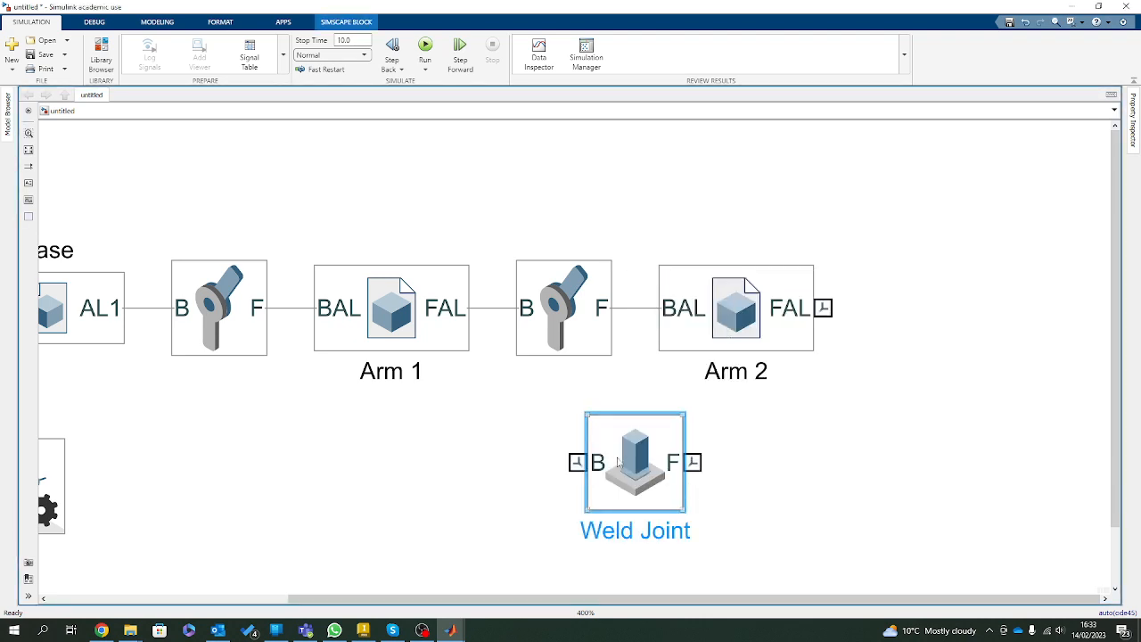
pyautogui.moveTo(637, 463); pyautogui.dragTo(935, 307)
pyautogui.click(825, 506)
# Duplicate Arm 2 as Arm 3, connect its BAL port to the Weld Joint's F port and open its settings.
pyautogui.scroll(-2, 918, 446)
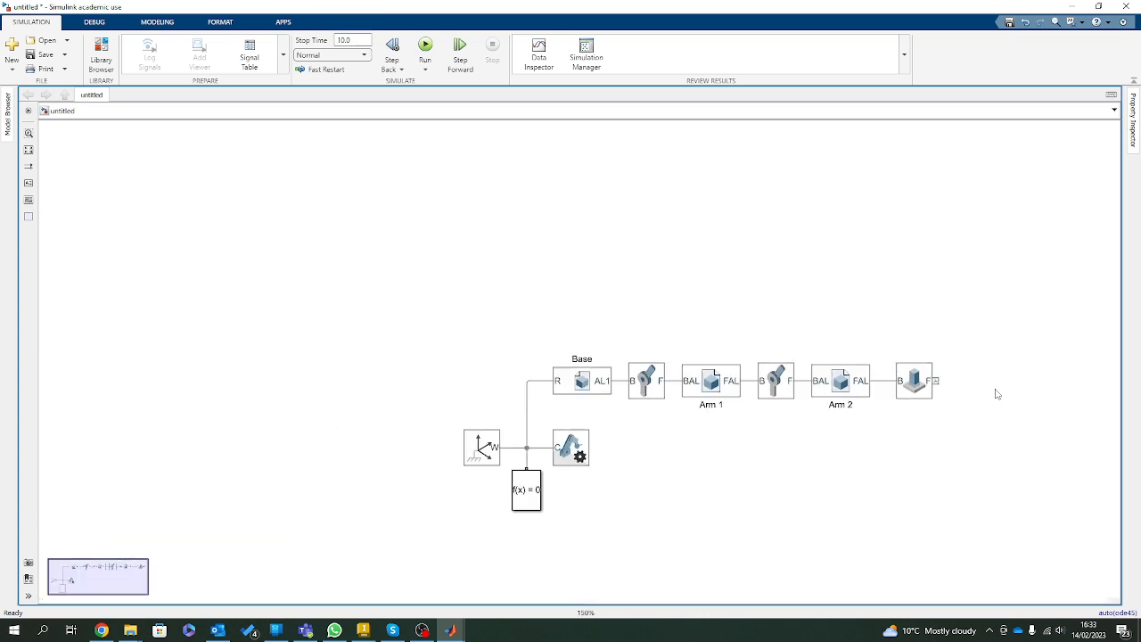
pyautogui.scroll(1, 1025, 386)
pyautogui.moveTo(712, 378); pyautogui.dragTo(997, 381)
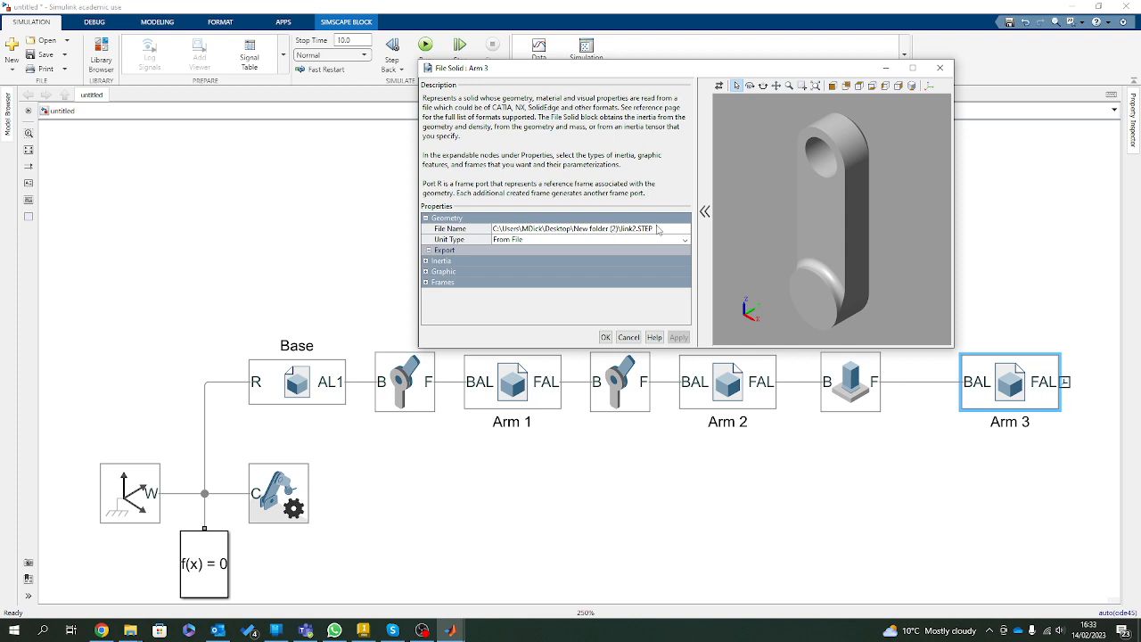
# Replace Arm 3's geometry file with link3.STEP and apply the change.
pyautogui.click(658, 229)
pyautogui.click(683, 229)
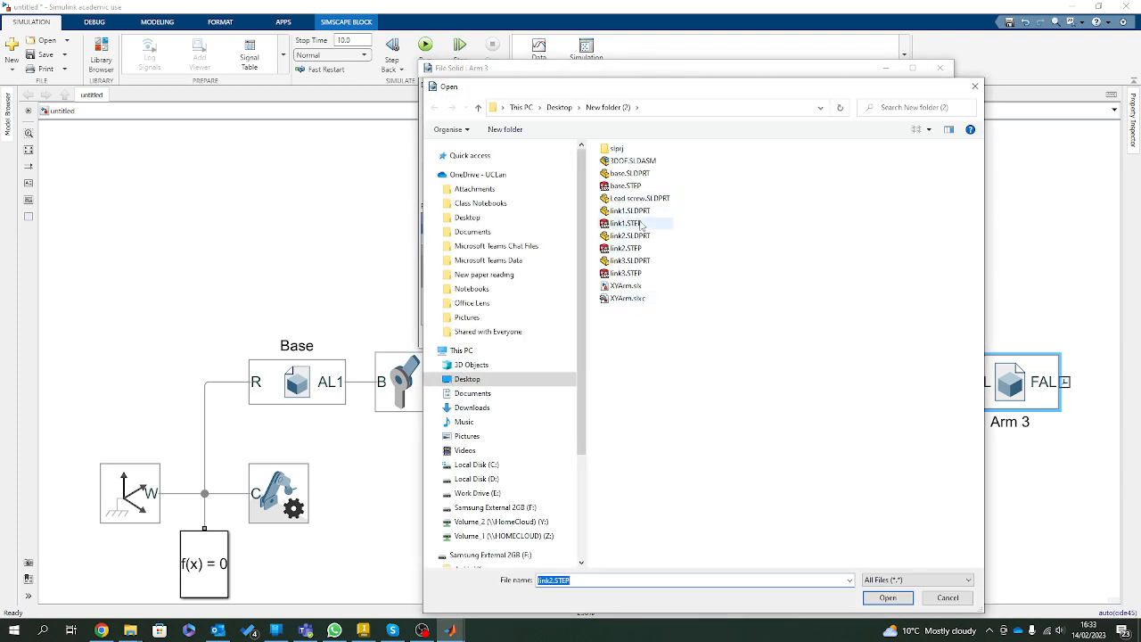
pyautogui.click(632, 273)
pyautogui.click(888, 598)
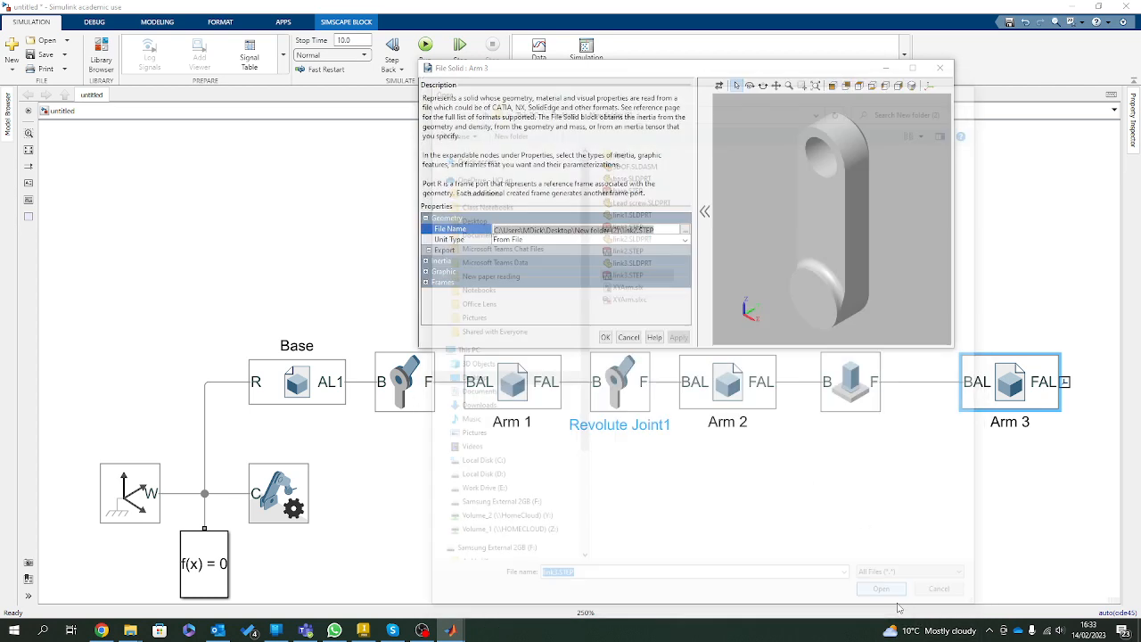
pyautogui.click(681, 339)
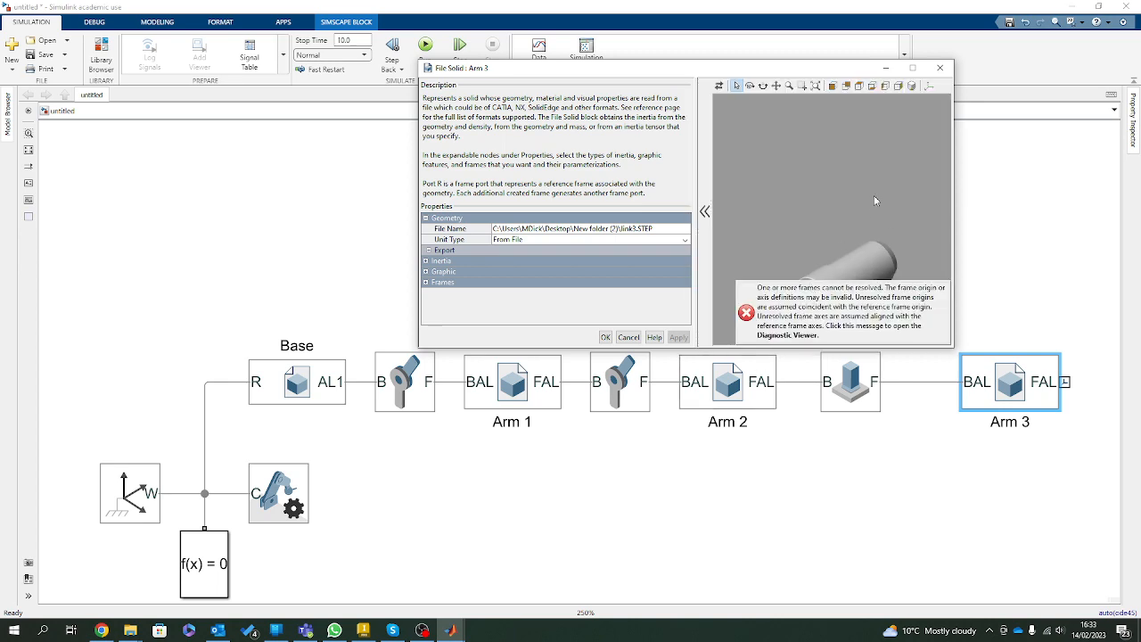
# Enlarge Arm 3's settings window and delete its FAL frame.
pyautogui.click(912, 67)
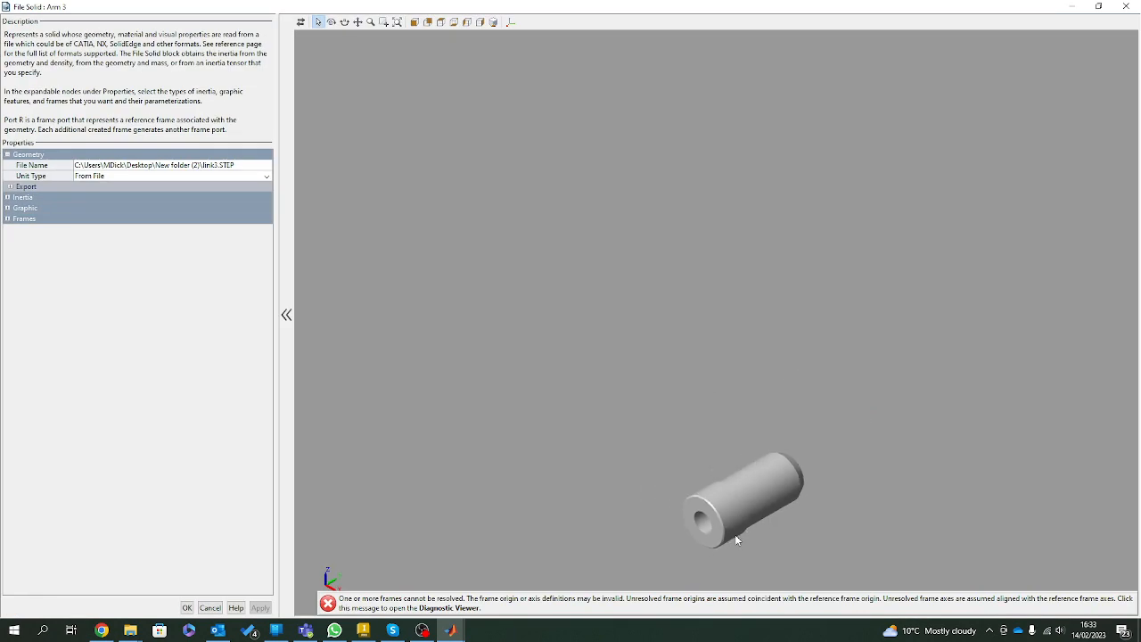
pyautogui.scroll(5, 800, 570)
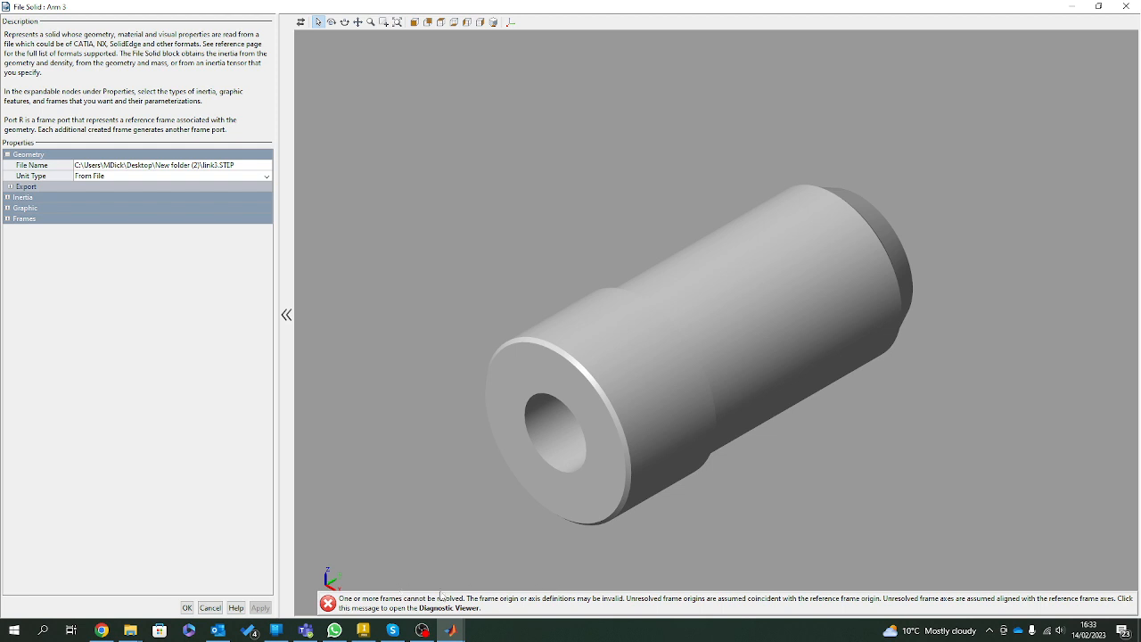
pyautogui.click(7, 219)
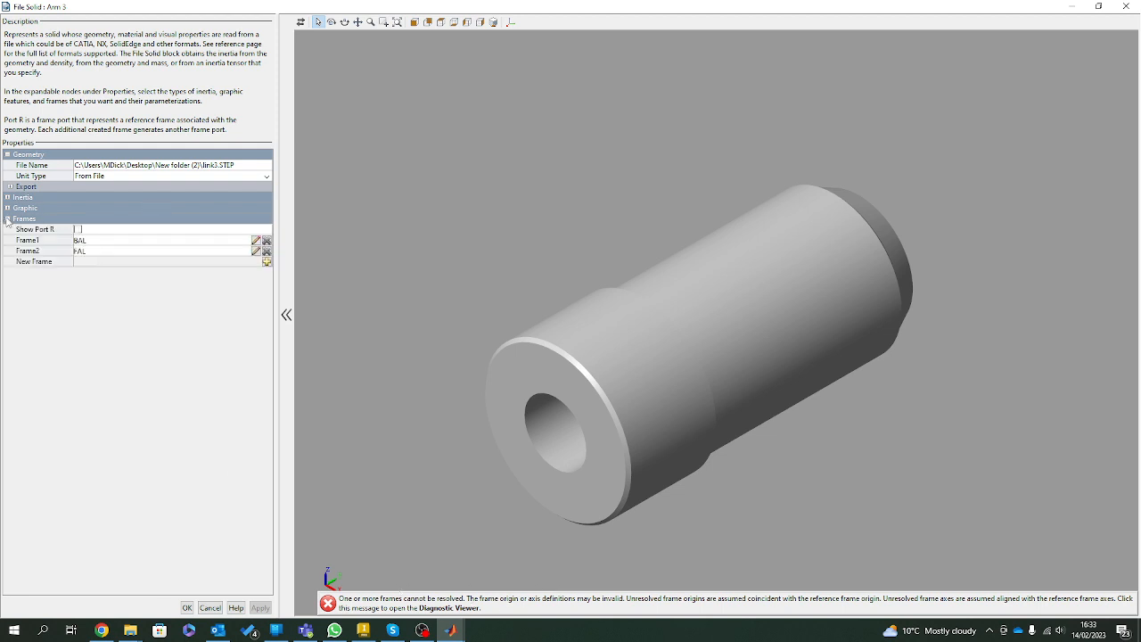
pyautogui.click(127, 251)
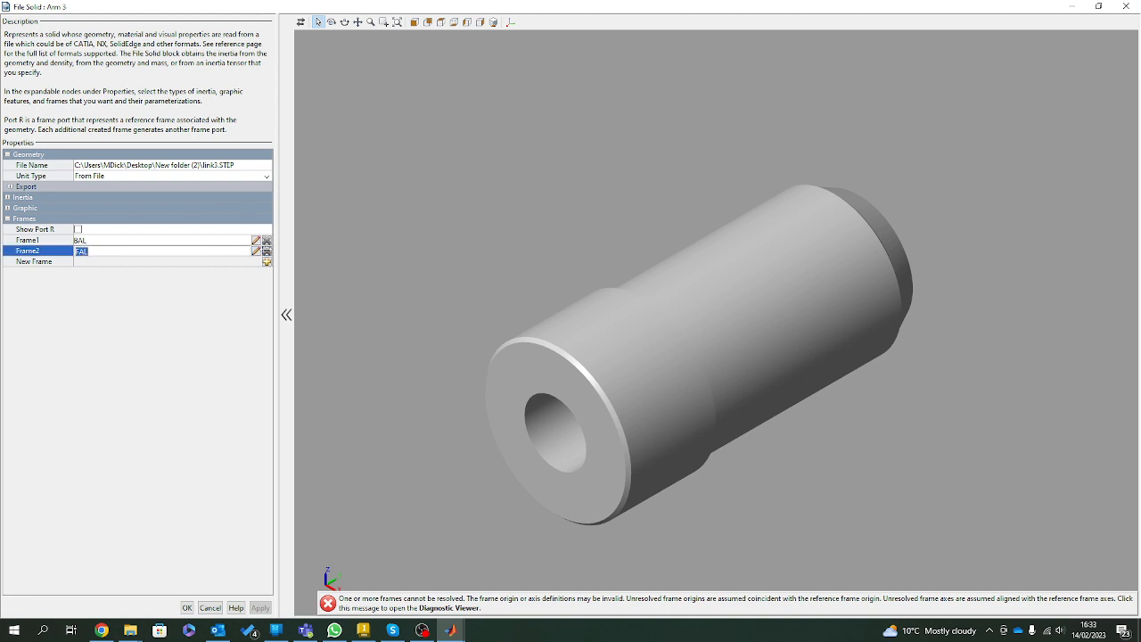
pyautogui.click(266, 251)
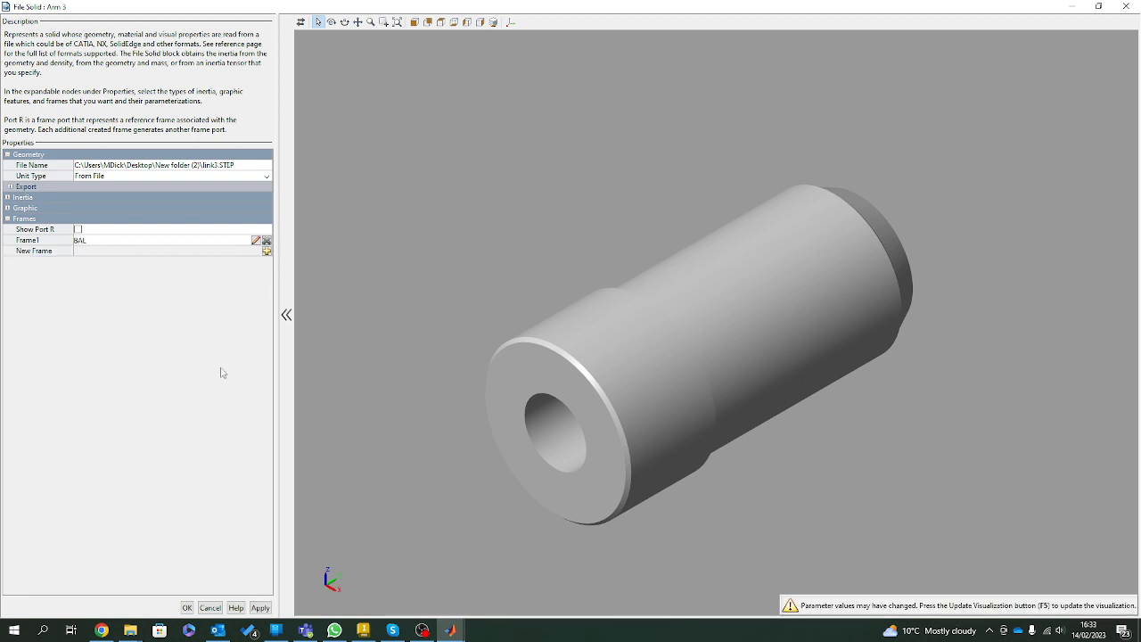
# Update the visualization, redefine Arm 3's BAL frame origin on the ring-shaped shoulder face between the two diameters, and save the frame.
pyautogui.click(103, 239)
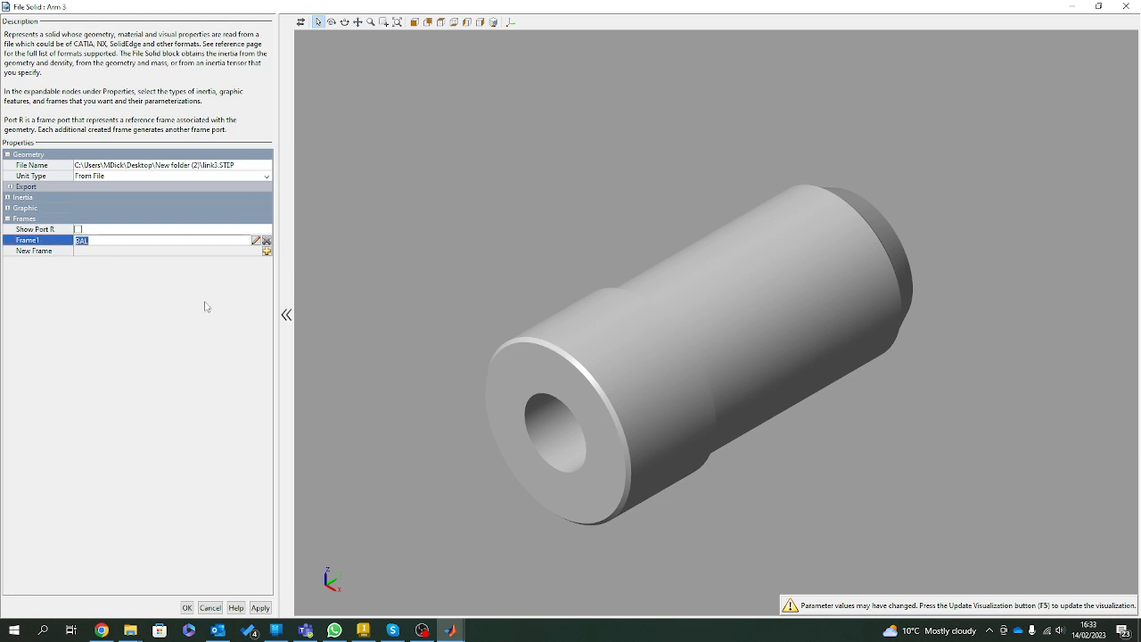
pyautogui.click(256, 240)
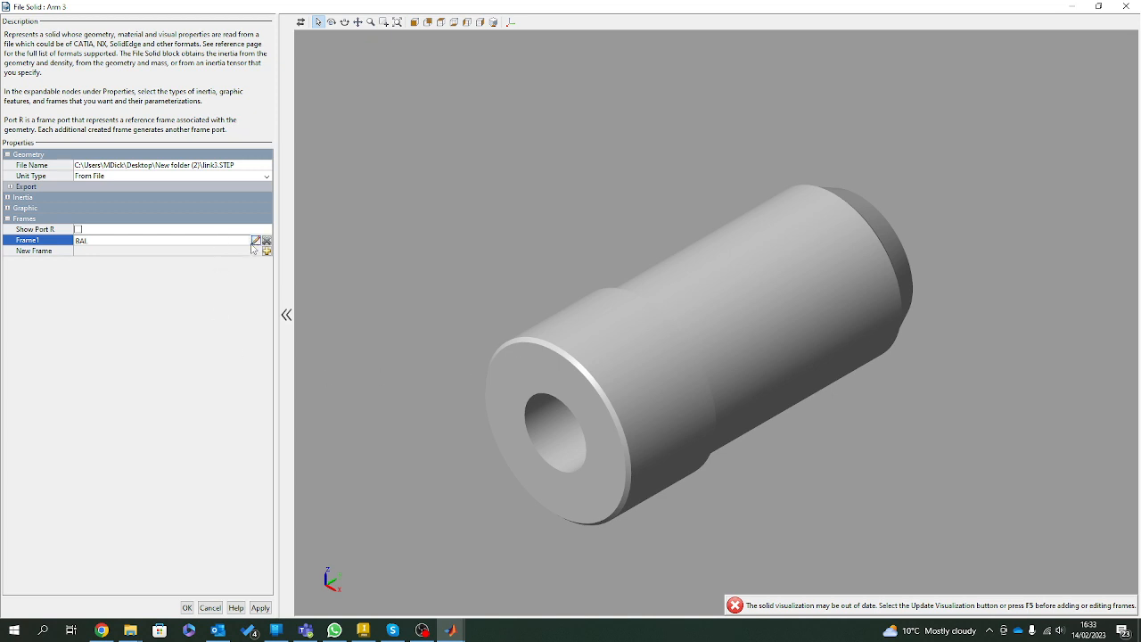
pyautogui.click(937, 605)
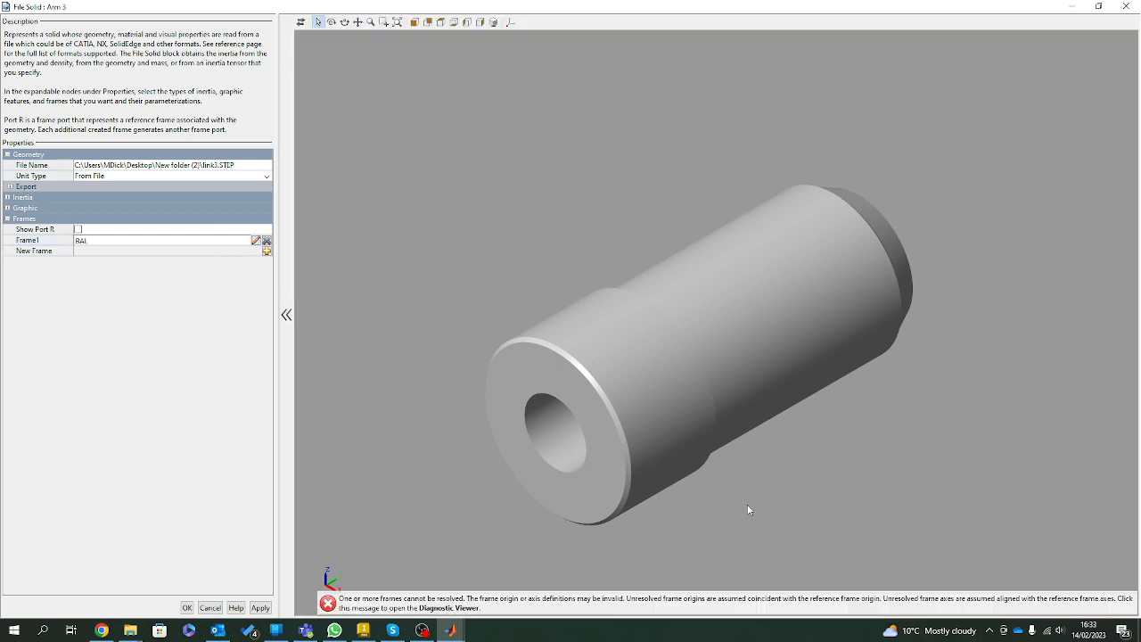
pyautogui.click(255, 240)
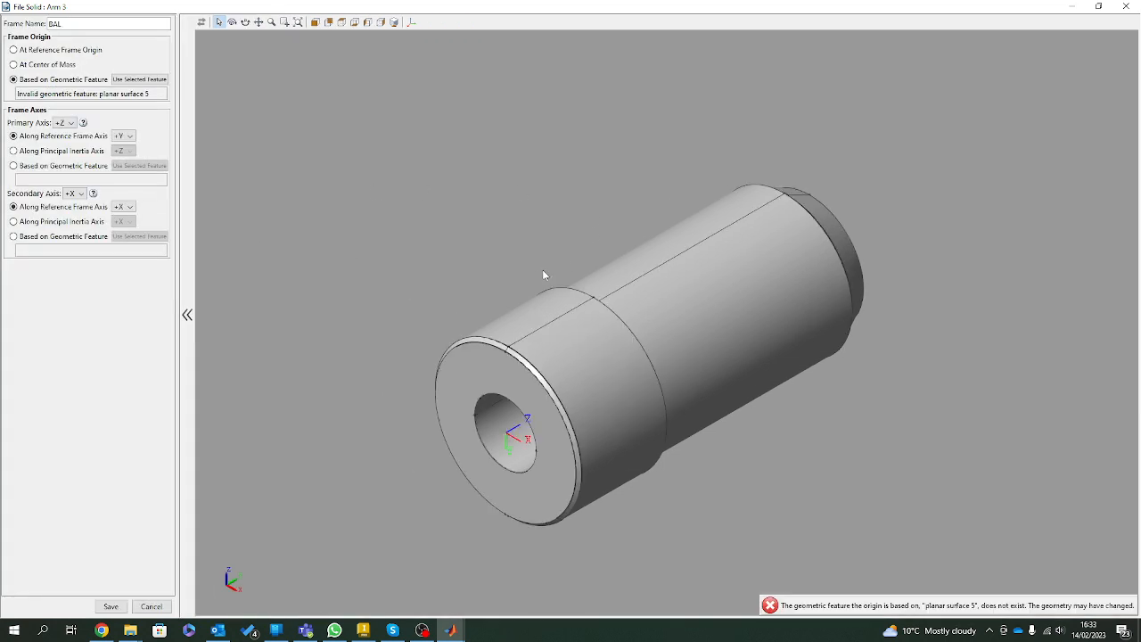
pyautogui.rightClick(736, 479)
pyautogui.click(940, 387)
pyautogui.moveTo(486, 507); pyautogui.dragTo(565, 227)
pyautogui.scroll(5, 683, 213)
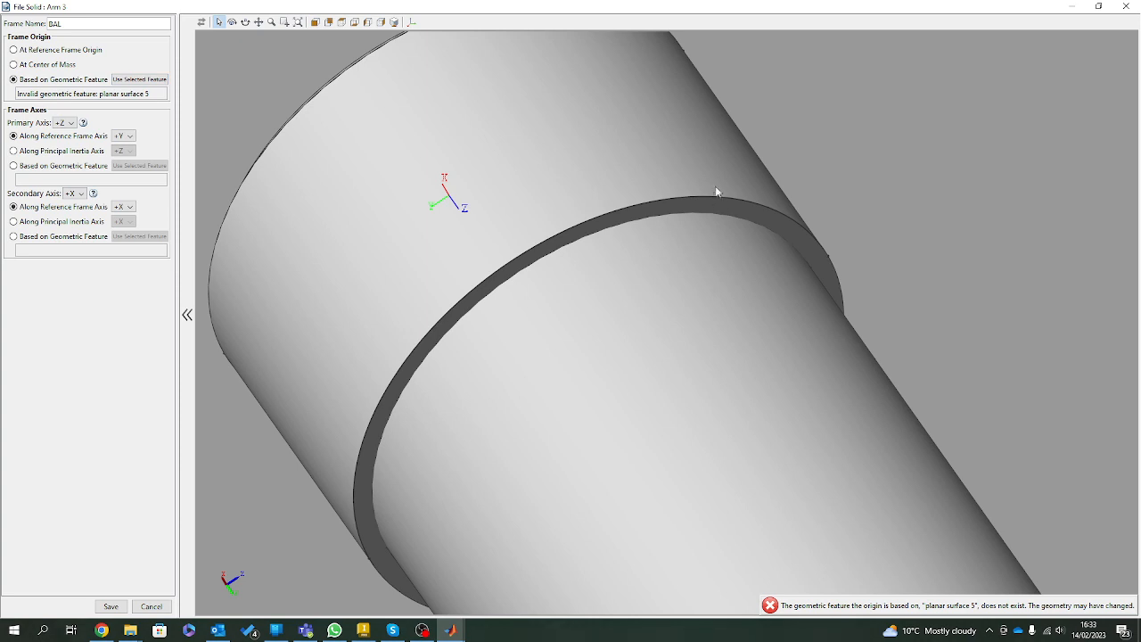
pyautogui.click(716, 192)
pyautogui.click(141, 79)
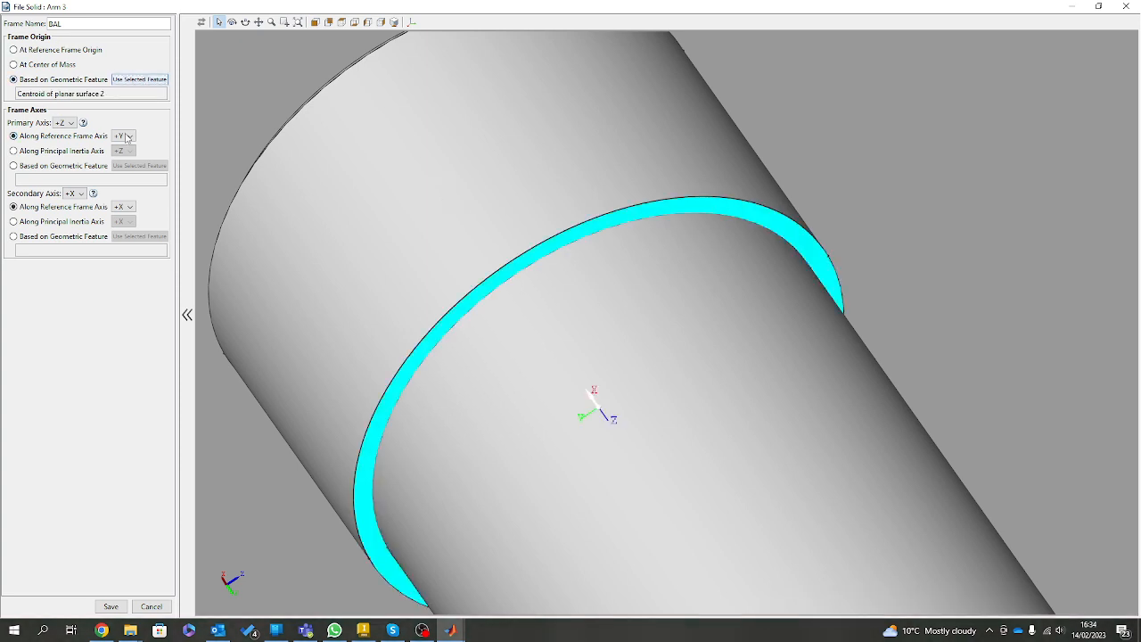
pyautogui.click(110, 606)
# Check the whole cylindrical part, apply Arm 3's block settings and close them.
pyautogui.scroll(-5, 494, 463)
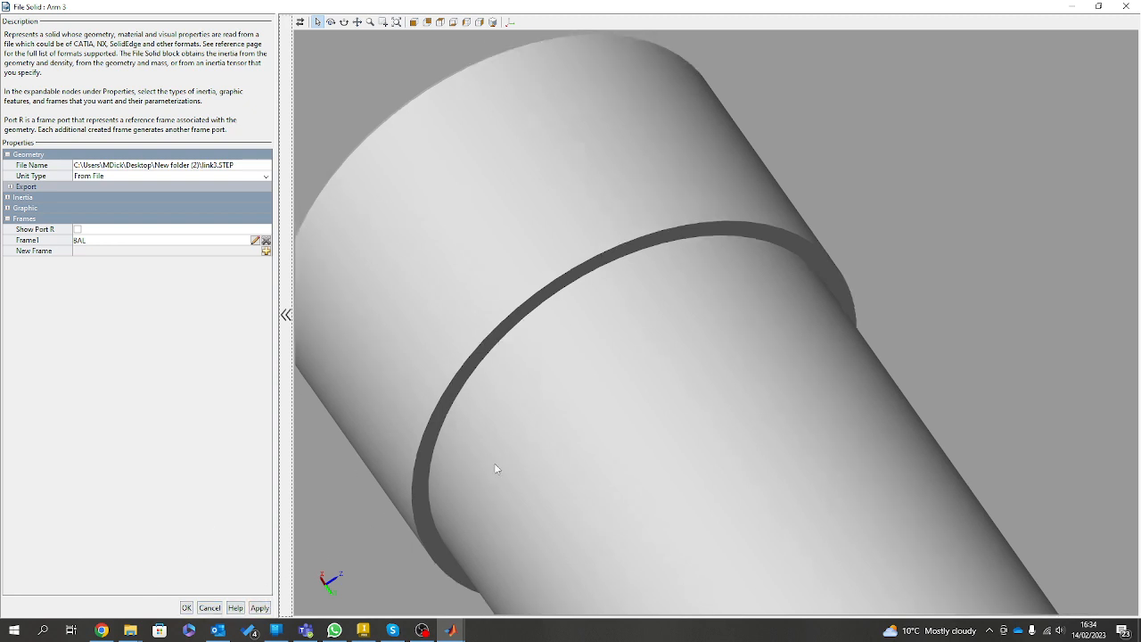
pyautogui.moveTo(628, 414)
pyautogui.mouseDown()
pyautogui.moveTo(851, 519)
pyautogui.moveTo(840, 526)
pyautogui.mouseUp()
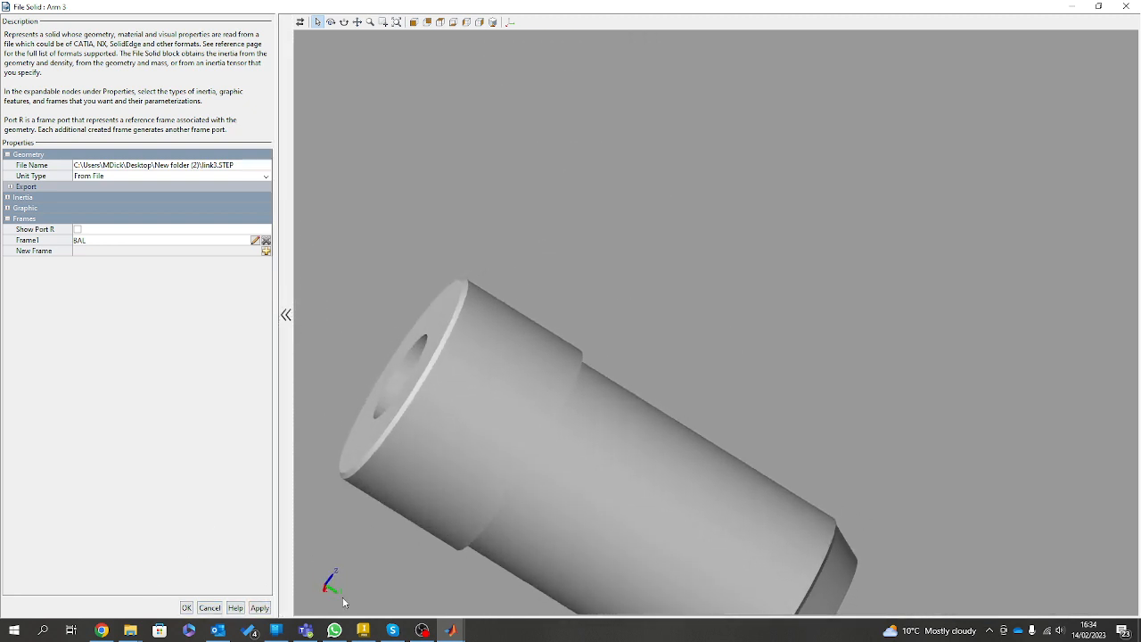
pyautogui.click(261, 608)
pyautogui.click(186, 608)
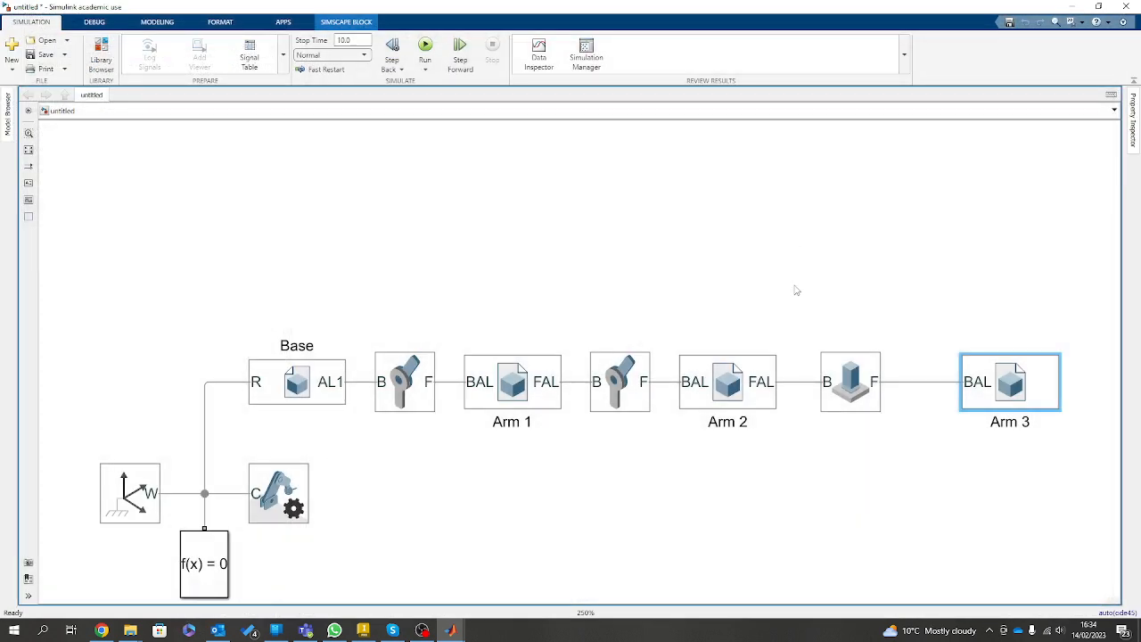
# Update the model and inspect how Arm 3 sits on the end of Arm 2 in Mechanics Explorer.
pyautogui.click(949, 234)
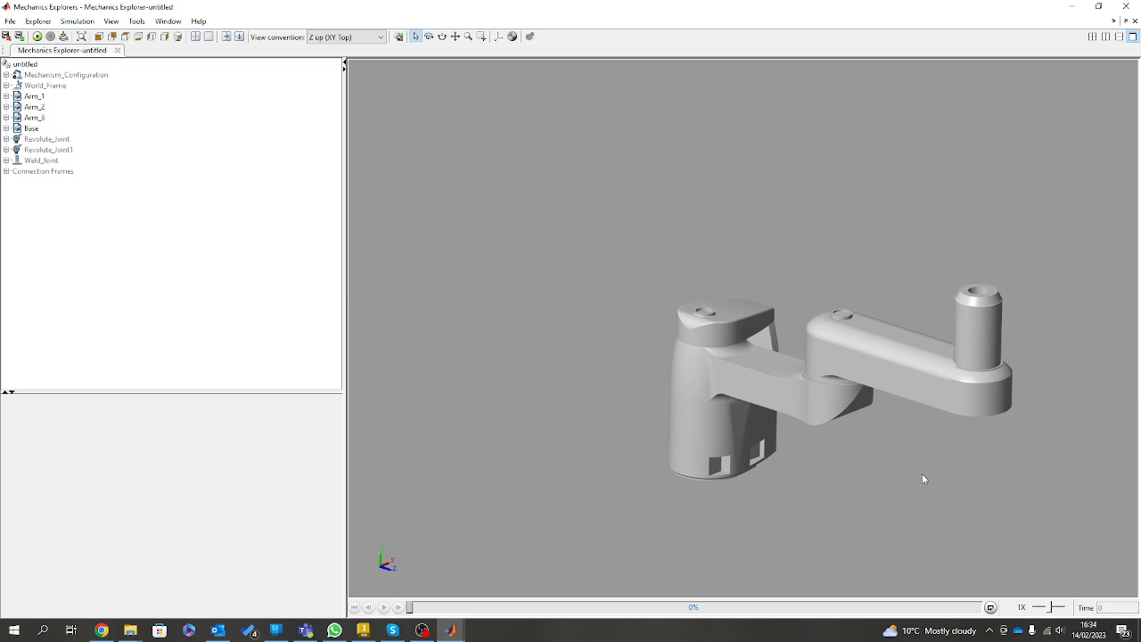
pyautogui.scroll(10, 923, 478)
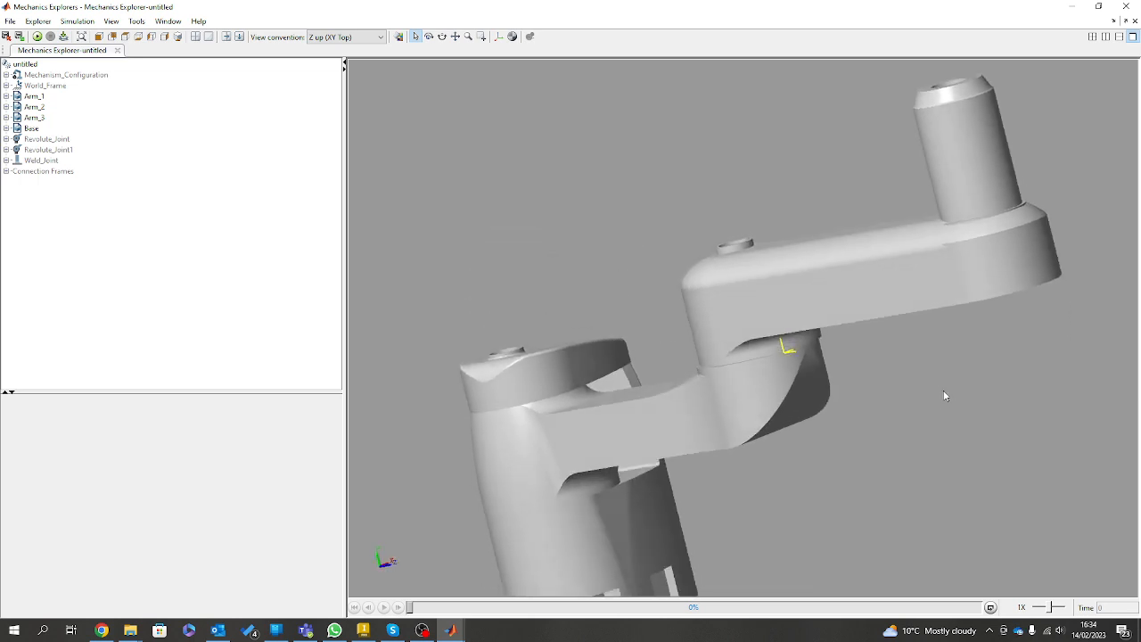
pyautogui.moveTo(945, 396); pyautogui.dragTo(917, 447)
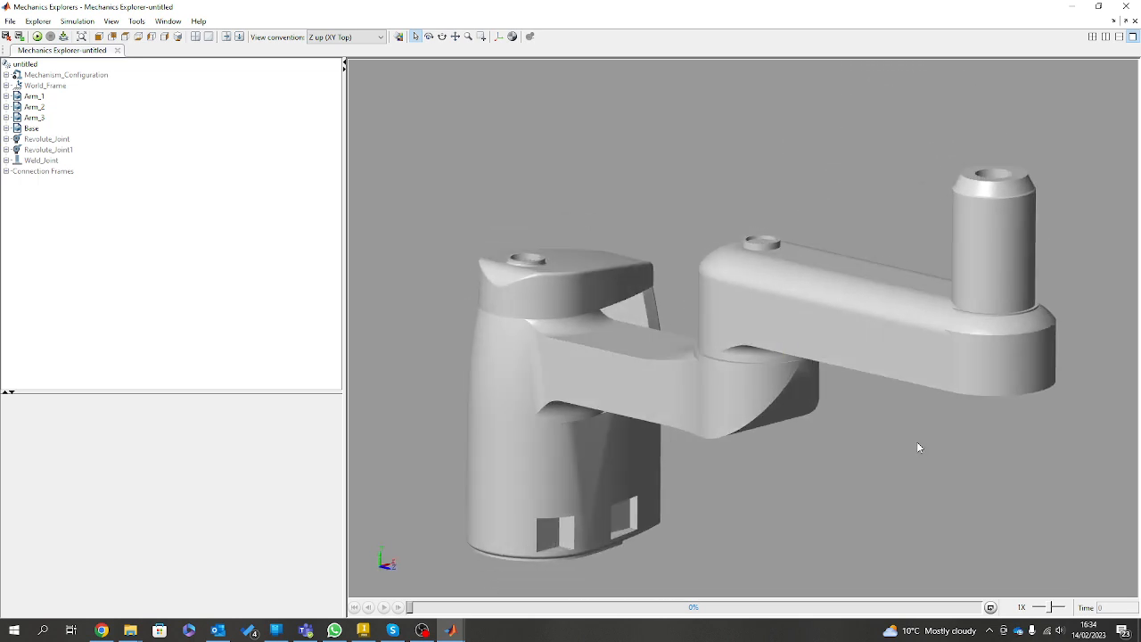
pyautogui.moveTo(719, 5); pyautogui.dragTo(2, 162)
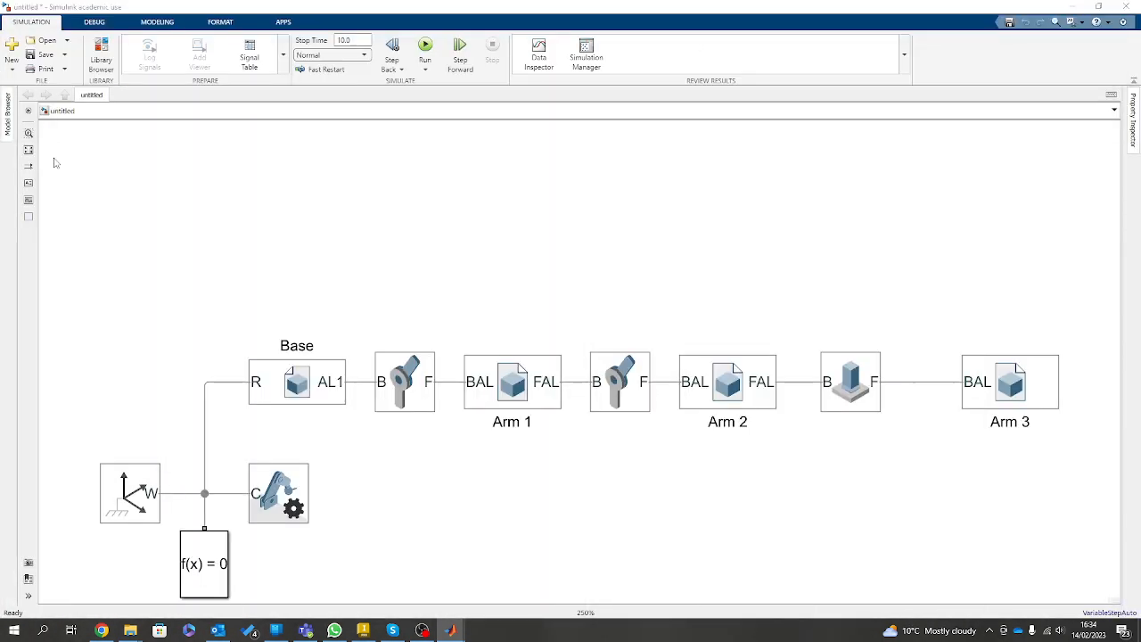
pyautogui.click(983, 530)
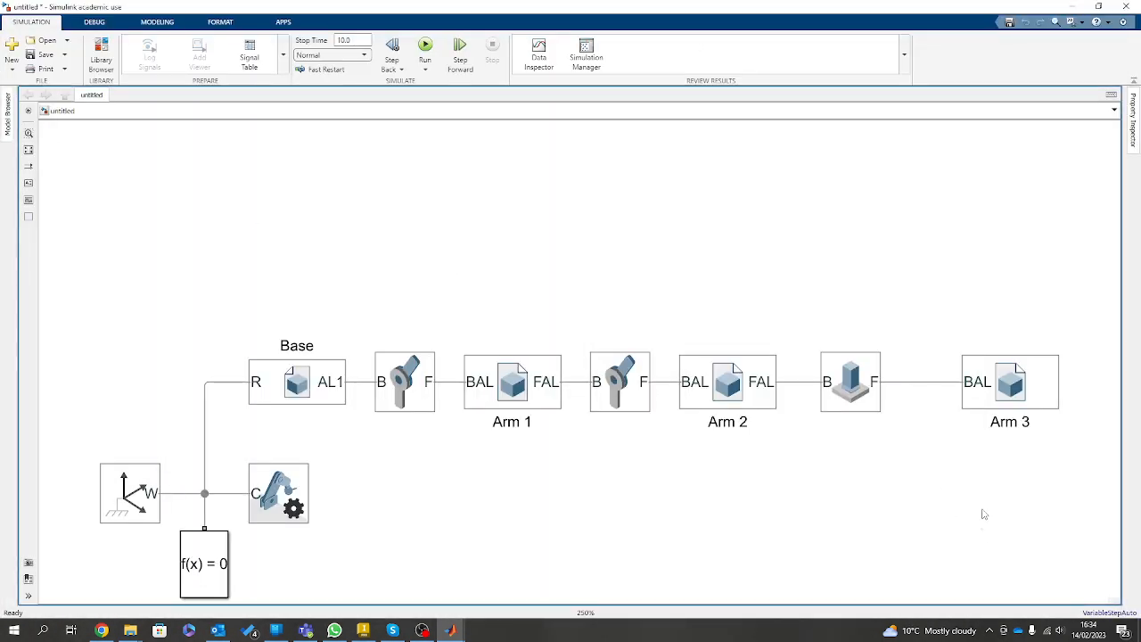
# Reopen Arm 3's settings, point its BAL frame's primary +Z axis along the reference frame's -Y axis, and save and accept the change.
pyautogui.doubleClick(1012, 394)
pyautogui.moveTo(809, 250); pyautogui.dragTo(843, 241)
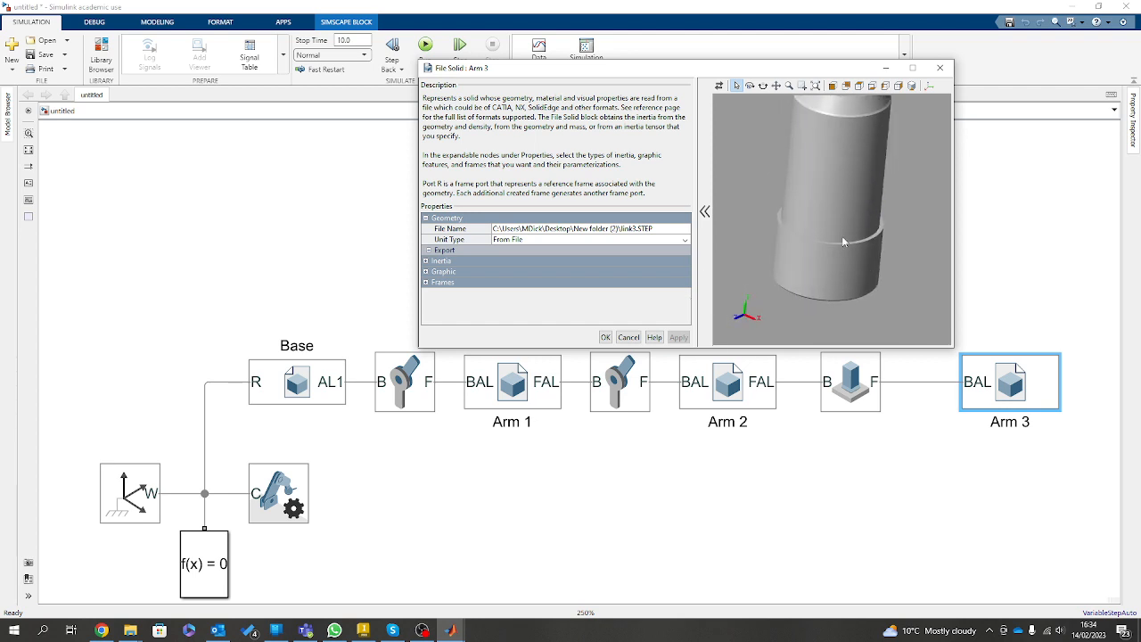
pyautogui.moveTo(802, 191); pyautogui.dragTo(828, 125)
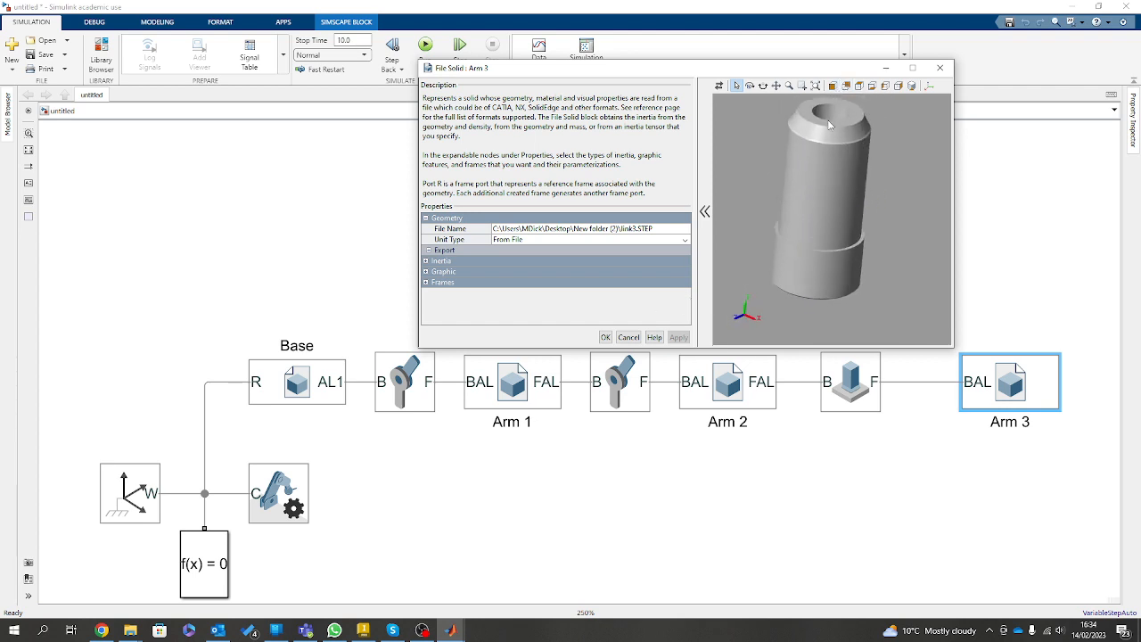
pyautogui.click(426, 282)
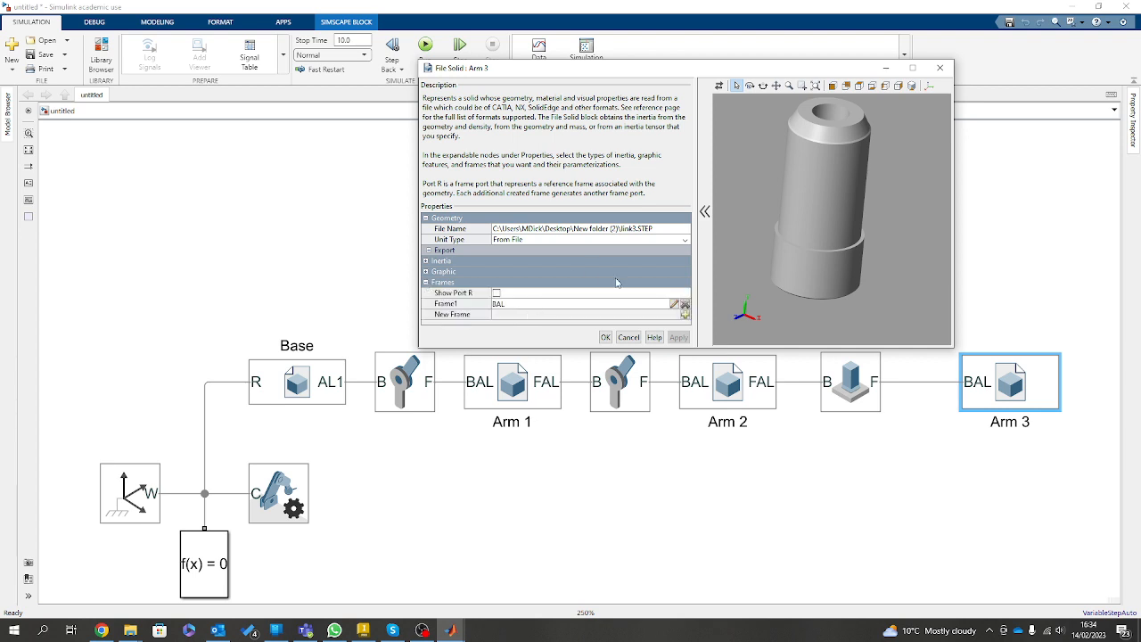
pyautogui.click(674, 304)
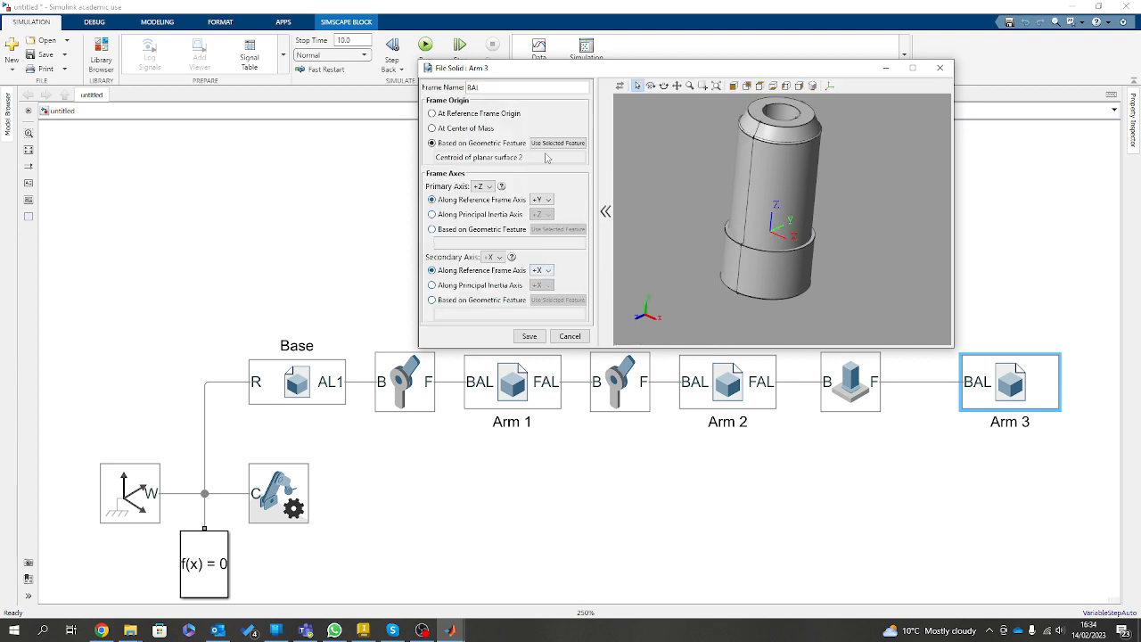
pyautogui.click(549, 200)
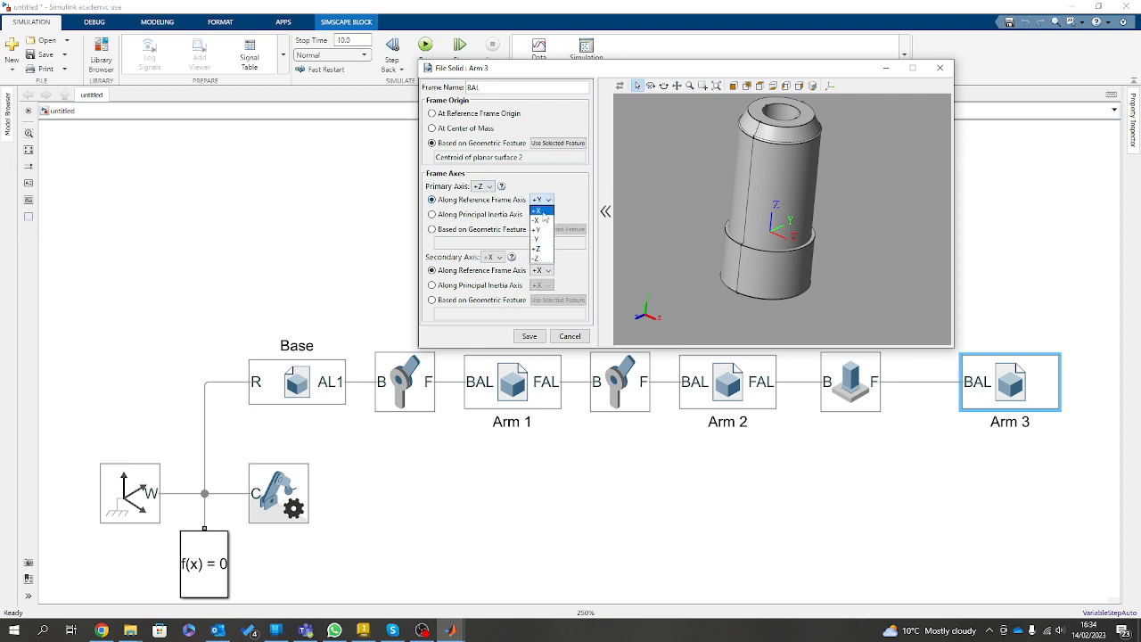
pyautogui.click(538, 239)
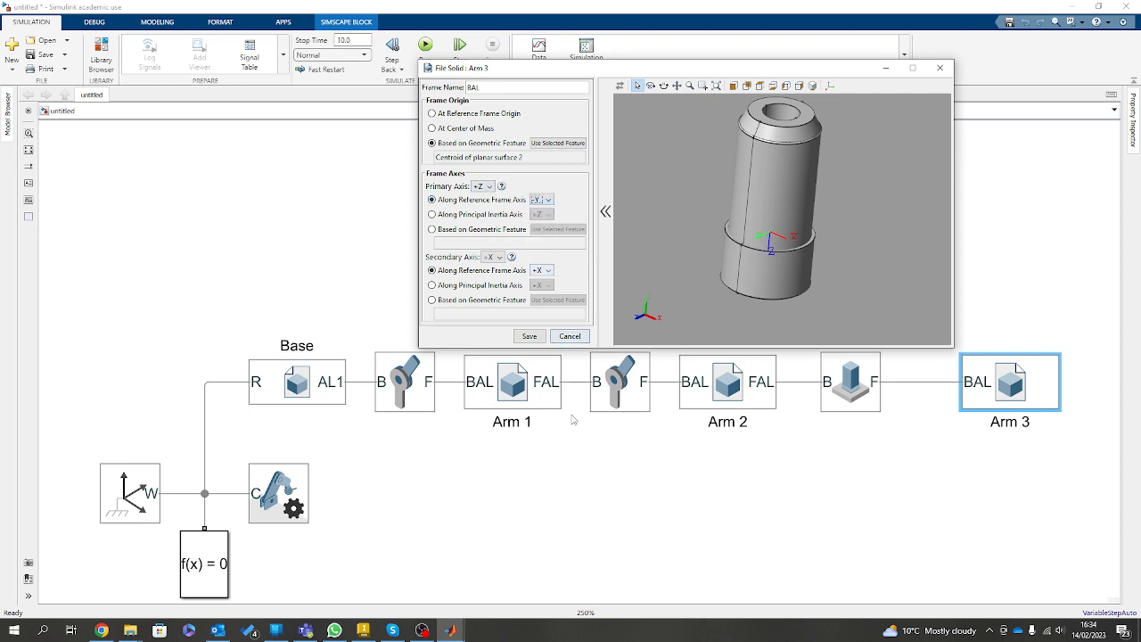
pyautogui.click(538, 338)
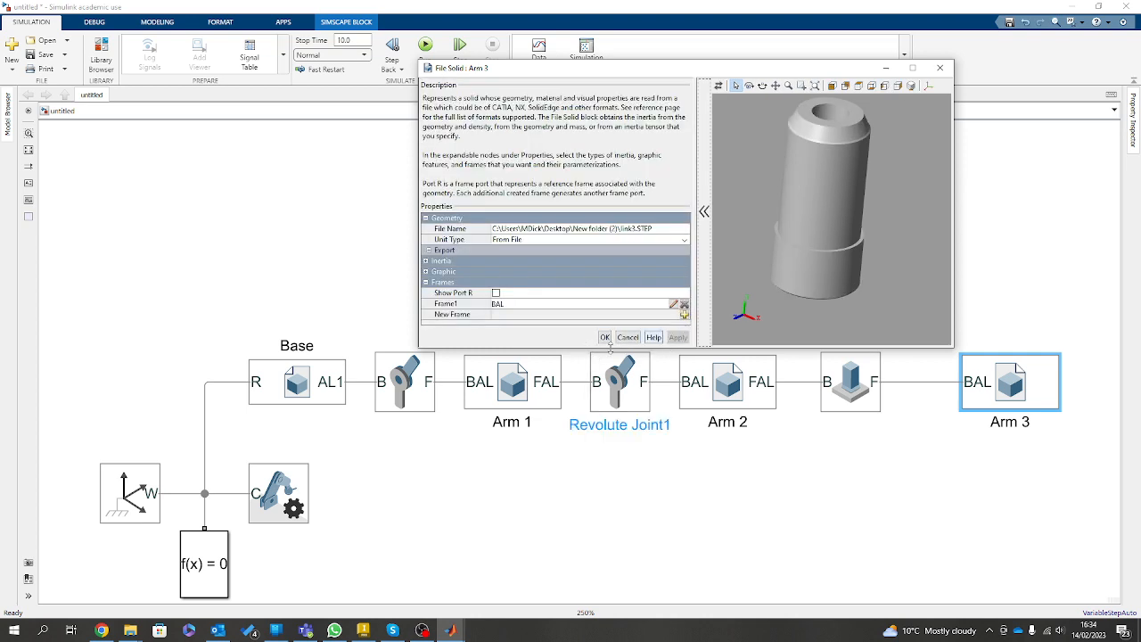
pyautogui.click(605, 337)
# Check the orientation of Arm 3 in Mechanics Explorer and run the simulation.
pyautogui.moveTo(0, 89); pyautogui.dragTo(703, 5)
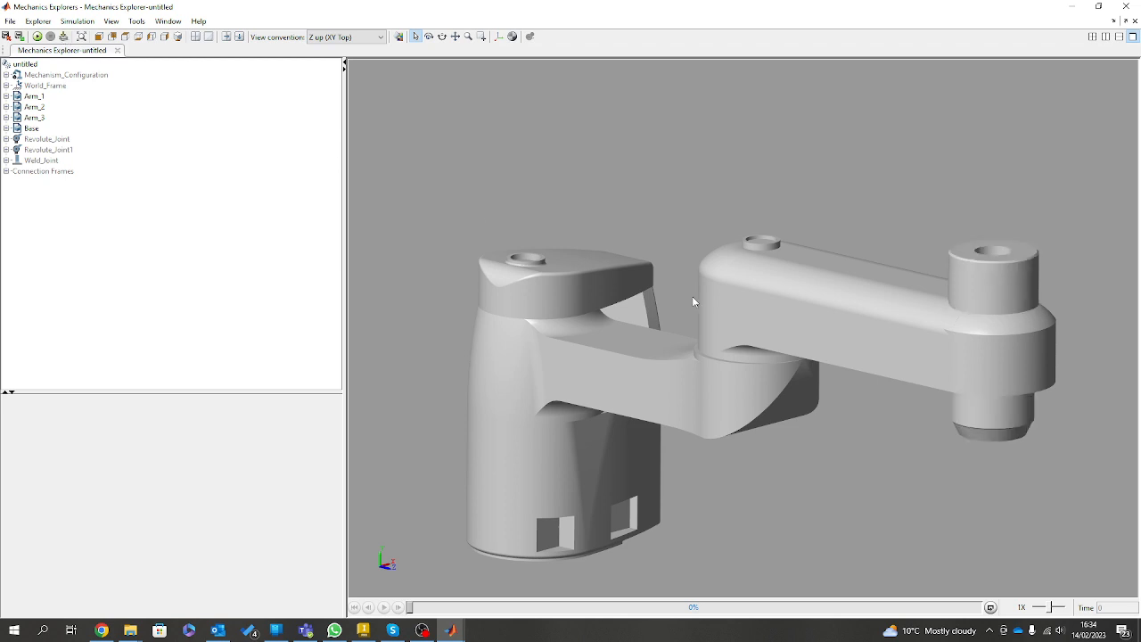
pyautogui.moveTo(933, 482)
pyautogui.mouseDown()
pyautogui.moveTo(947, 437)
pyautogui.moveTo(909, 457)
pyautogui.mouseUp()
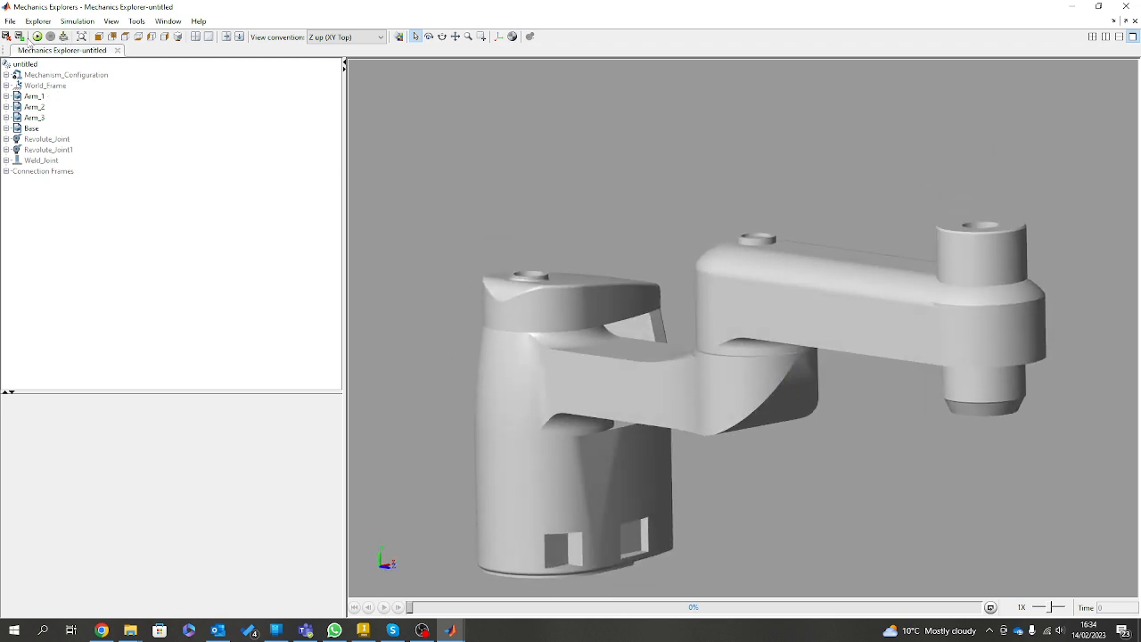
pyautogui.click(37, 37)
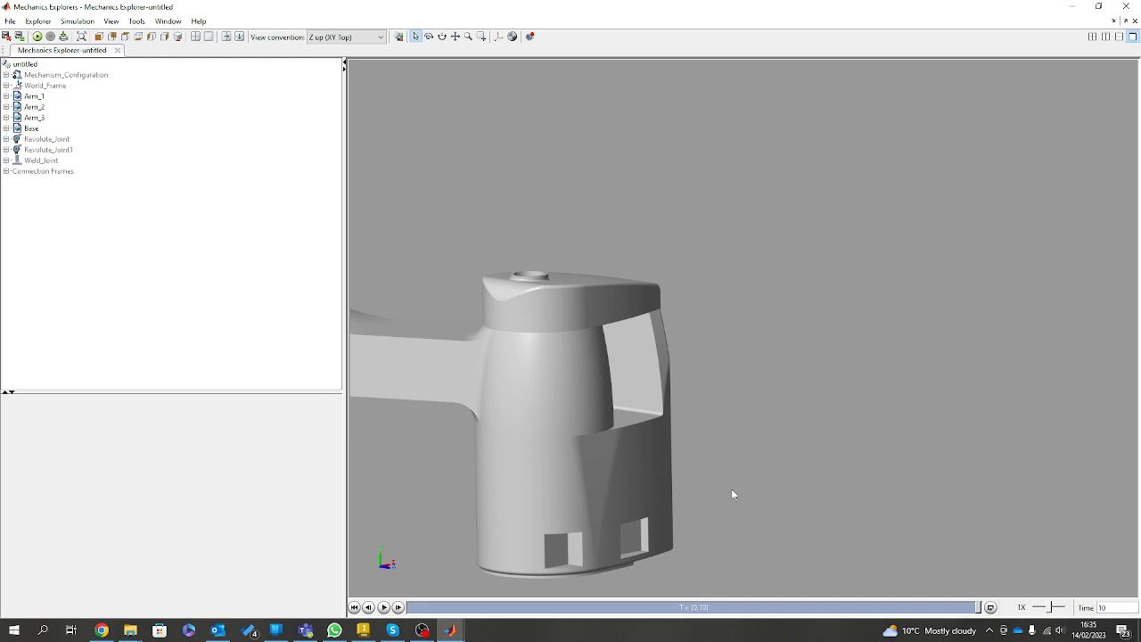
# Rewind the animation to its start, examine the arm assembly from the side and above, and return to the block diagram.
pyautogui.moveTo(980, 608); pyautogui.dragTo(369, 574)
pyautogui.scroll(-5, 606, 431)
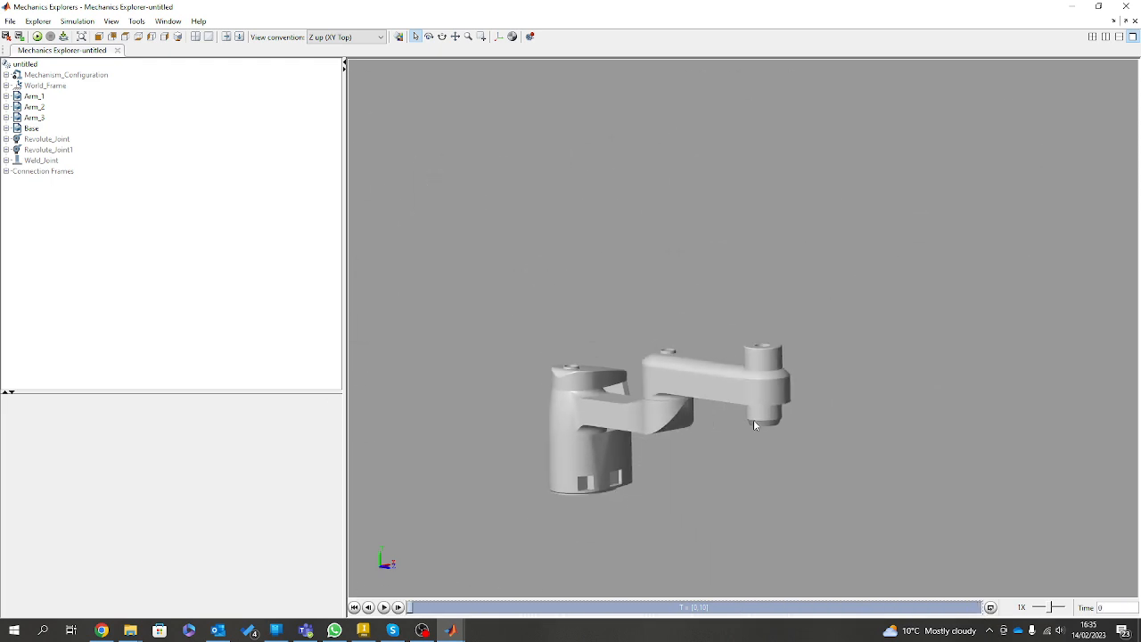
pyautogui.moveTo(755, 420)
pyautogui.mouseDown()
pyautogui.moveTo(416, 433)
pyautogui.moveTo(495, 373)
pyautogui.moveTo(918, 406)
pyautogui.moveTo(1087, 363)
pyautogui.mouseUp()
pyautogui.scroll(3, 1087, 364)
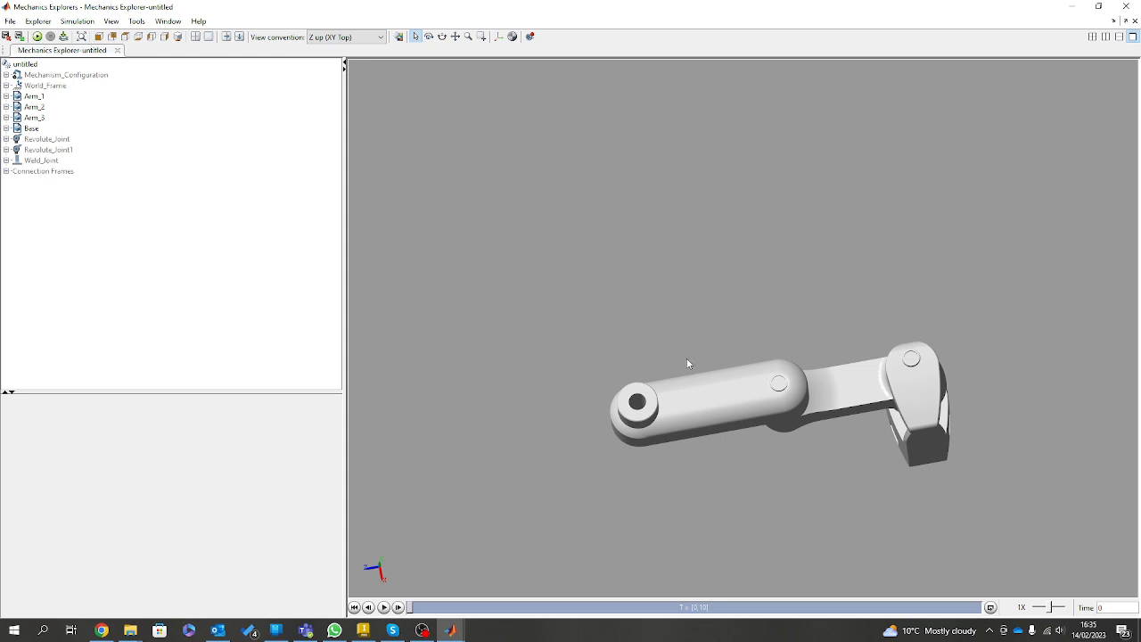
pyautogui.click(742, 408)
pyautogui.moveTo(767, 9); pyautogui.dragTo(0, 116)
pyautogui.click(815, 503)
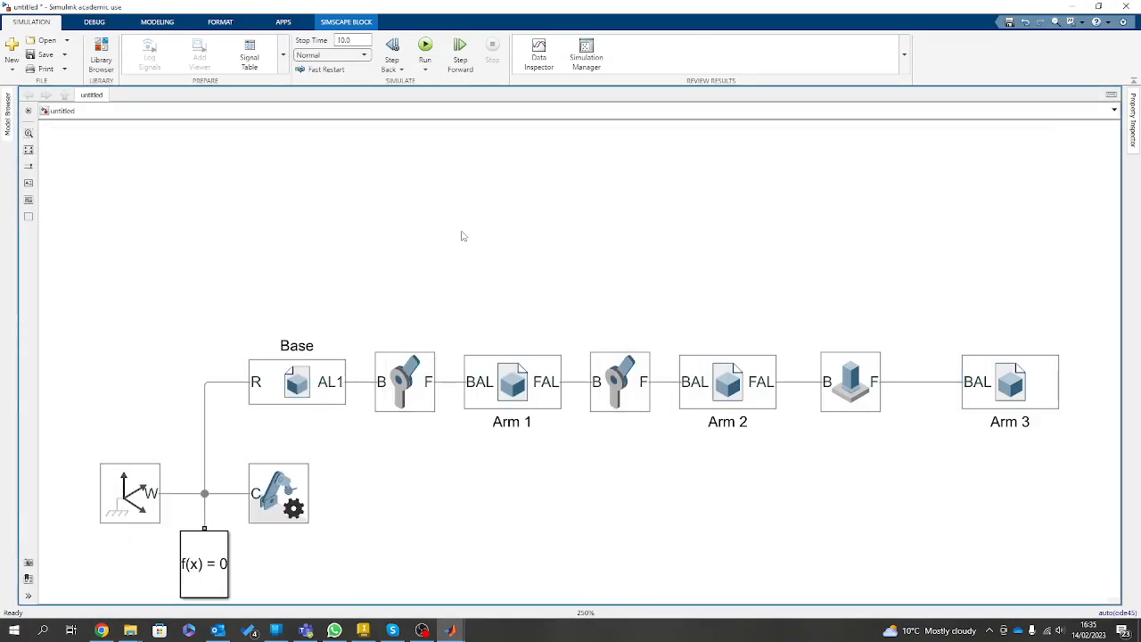
# Set the actuation of the revolute joint between Base and Arm 1 to Torque Automatically Computed and Motion Provided by Input.
pyautogui.click(401, 388)
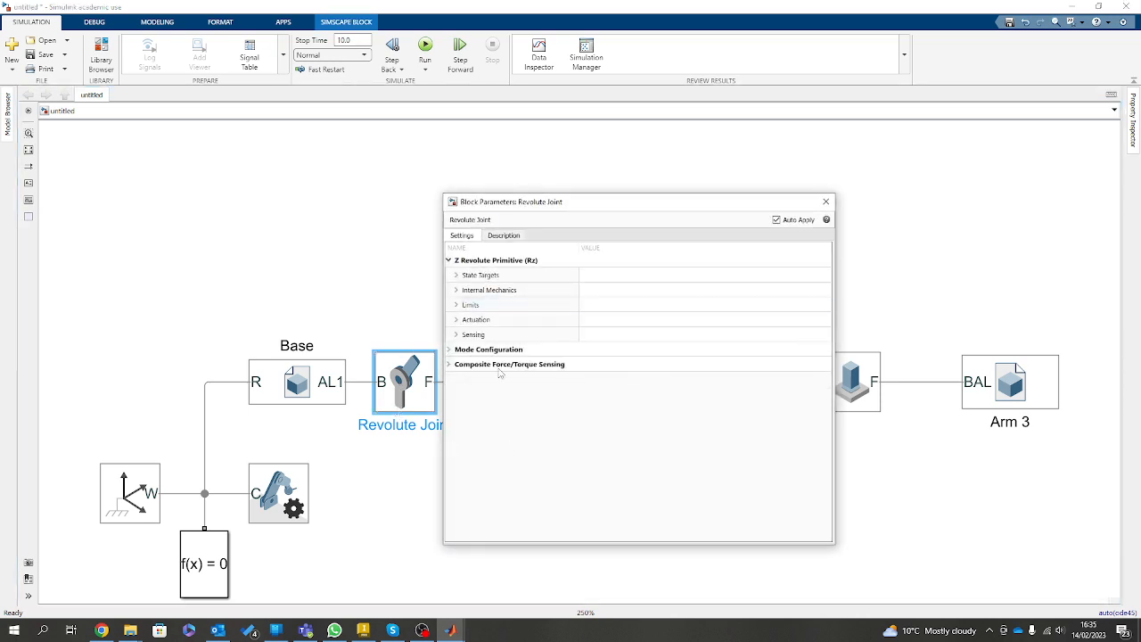
pyautogui.click(456, 320)
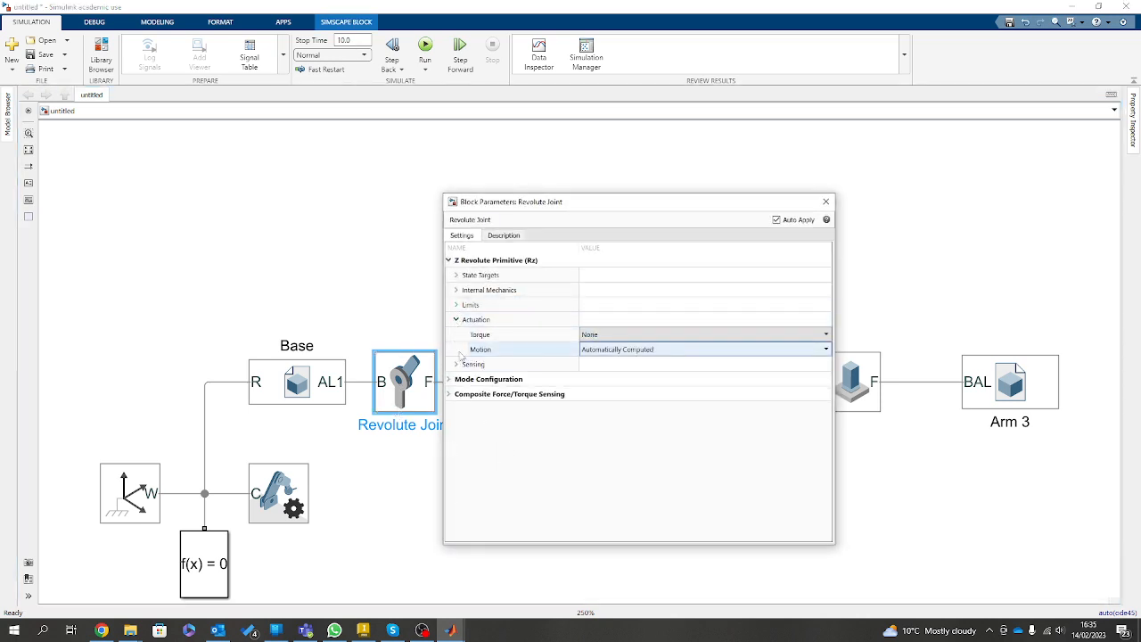
pyautogui.click(604, 338)
pyautogui.click(603, 365)
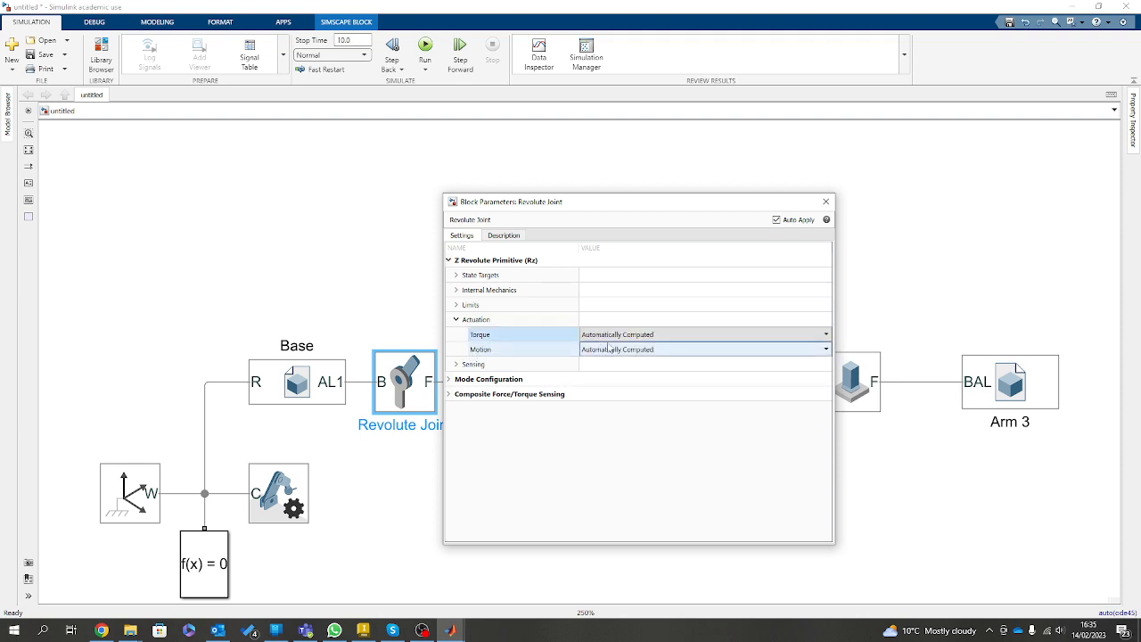
pyautogui.click(613, 350)
pyautogui.click(614, 363)
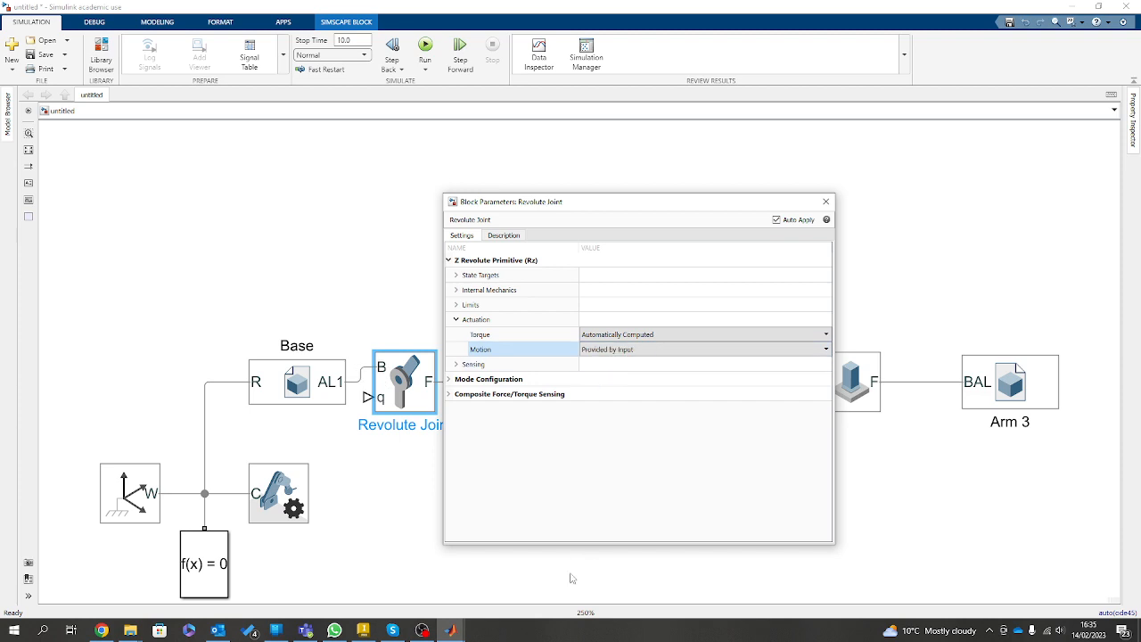
pyautogui.click(363, 484)
# Move the Base block up slightly so its AL1 port lines up with the first revolute joint's B port.
pyautogui.moveTo(300, 385); pyautogui.dragTo(301, 370)
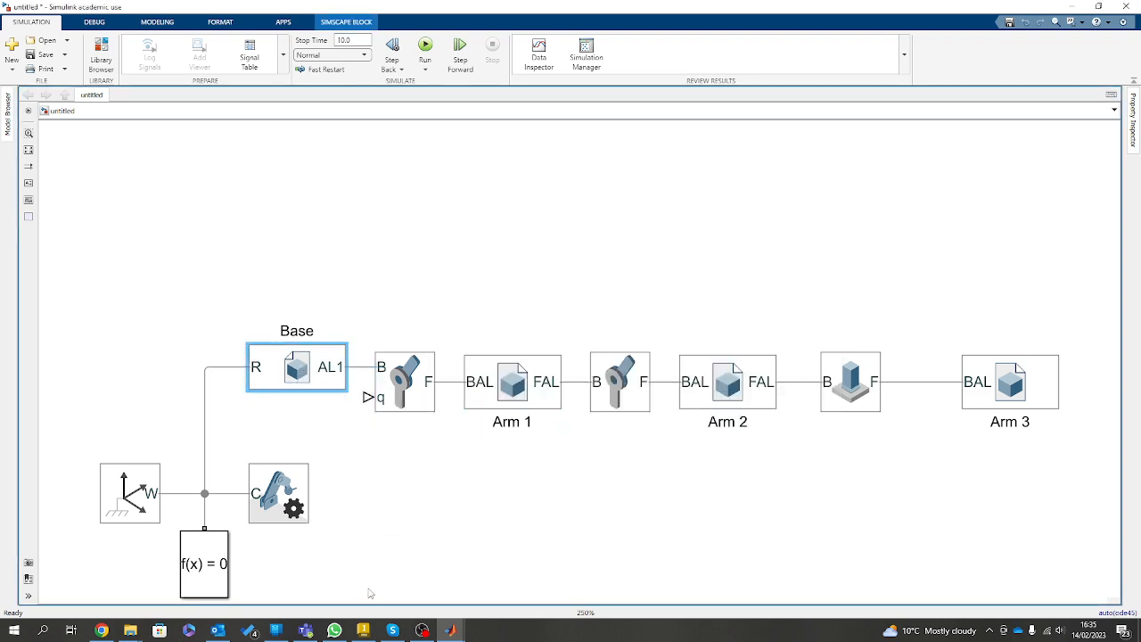
pyautogui.scroll(-3, 408, 473)
pyautogui.scroll(3, 392, 490)
pyautogui.click(398, 502)
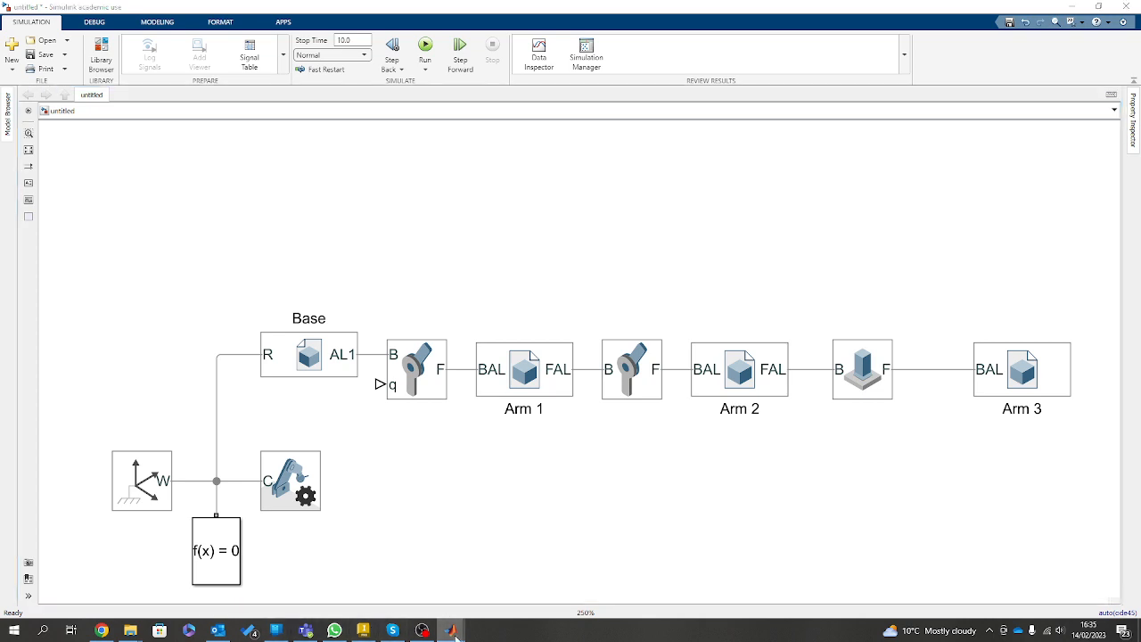
# Add a Simulink-PS Converter from the Simscape Utilities library above Base, with its output connected to the first revolute joint's q input.
pyautogui.moveTo(456, 633)
pyautogui.click(478, 559)
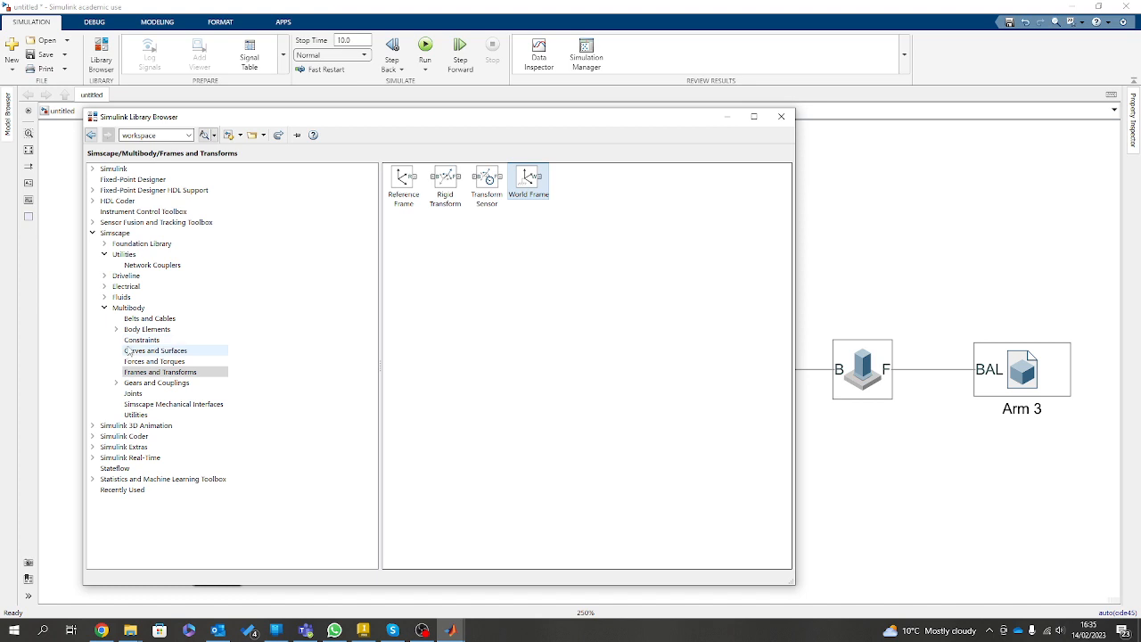
pyautogui.click(136, 255)
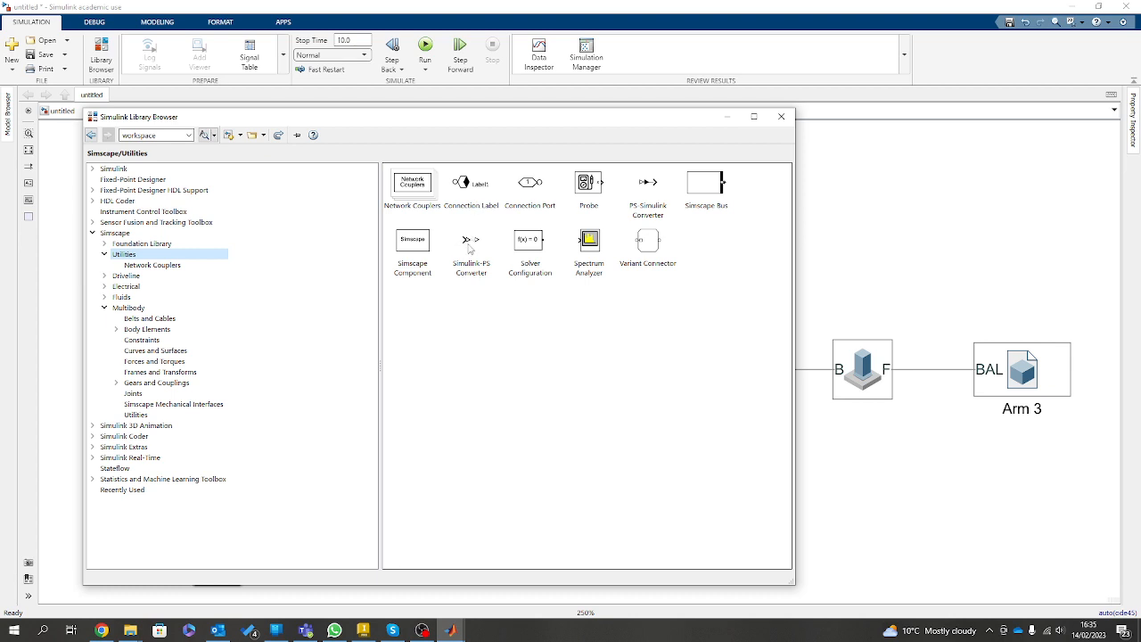
pyautogui.moveTo(469, 244)
pyautogui.mouseDown()
pyautogui.moveTo(590, 427)
pyautogui.moveTo(877, 466)
pyautogui.moveTo(275, 421)
pyautogui.moveTo(196, 305)
pyautogui.moveTo(232, 259)
pyautogui.moveTo(230, 303)
pyautogui.moveTo(305, 194)
pyautogui.moveTo(393, 354)
pyautogui.moveTo(381, 384)
pyautogui.mouseUp()
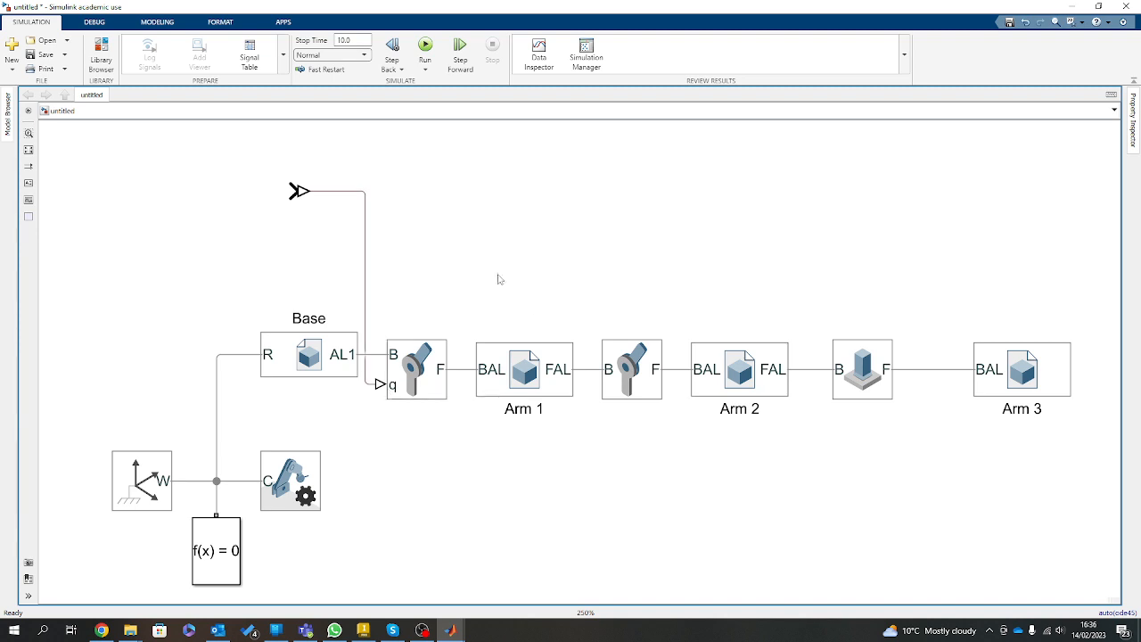
pyautogui.moveTo(307, 205); pyautogui.dragTo(295, 269)
pyautogui.click(404, 189)
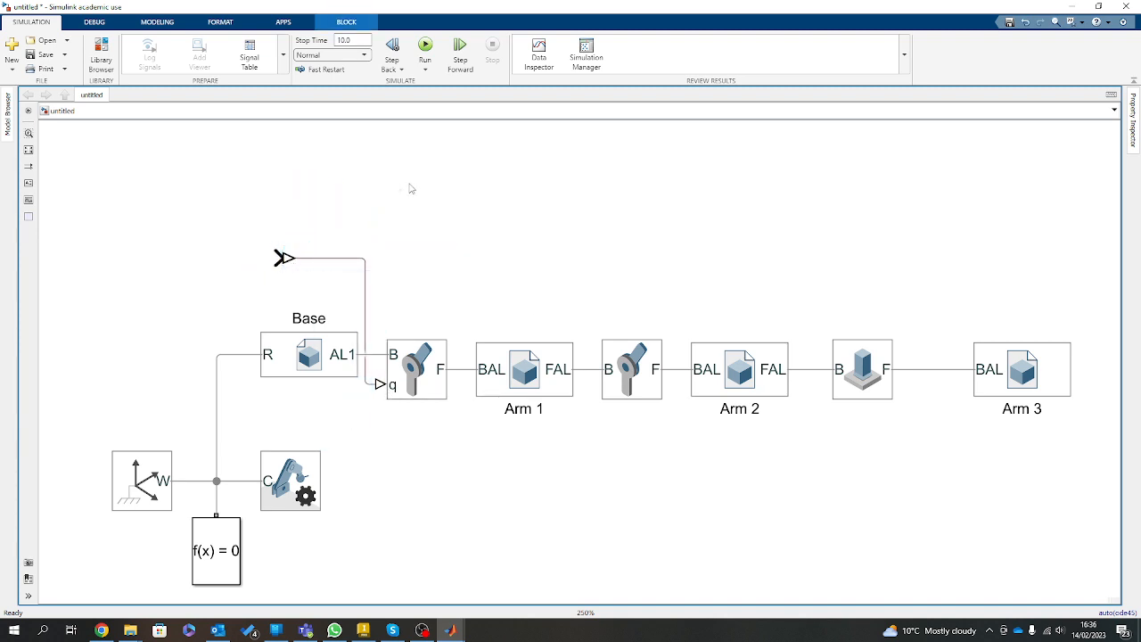
# Insert a Signal Builder block beside the Simulink-PS Converter and connect its Signal 1 output to the converter's input.
pyautogui.doubleClick(301, 201)
pyautogui.write('sig')
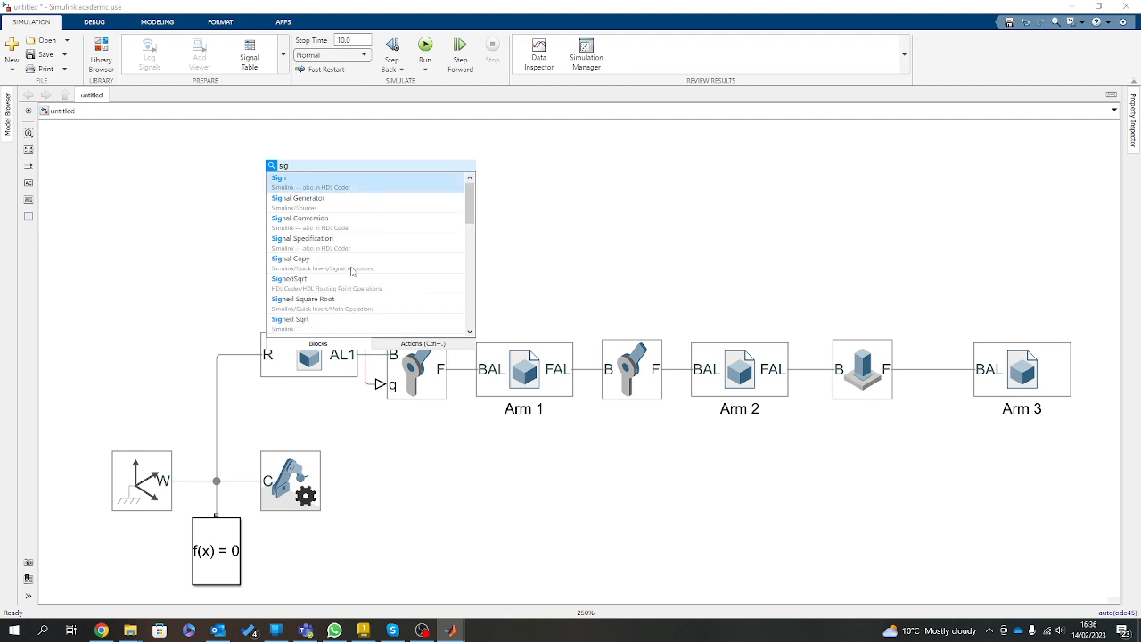
pyautogui.scroll(-1, 352, 274)
pyautogui.click(301, 301)
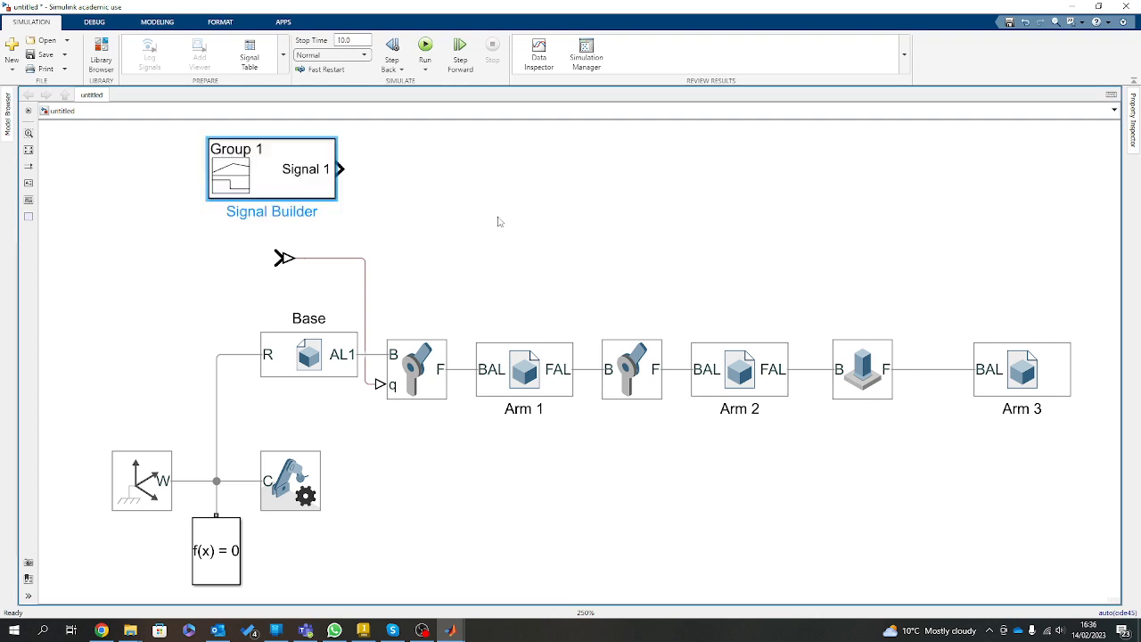
pyautogui.moveTo(318, 173); pyautogui.dragTo(206, 262)
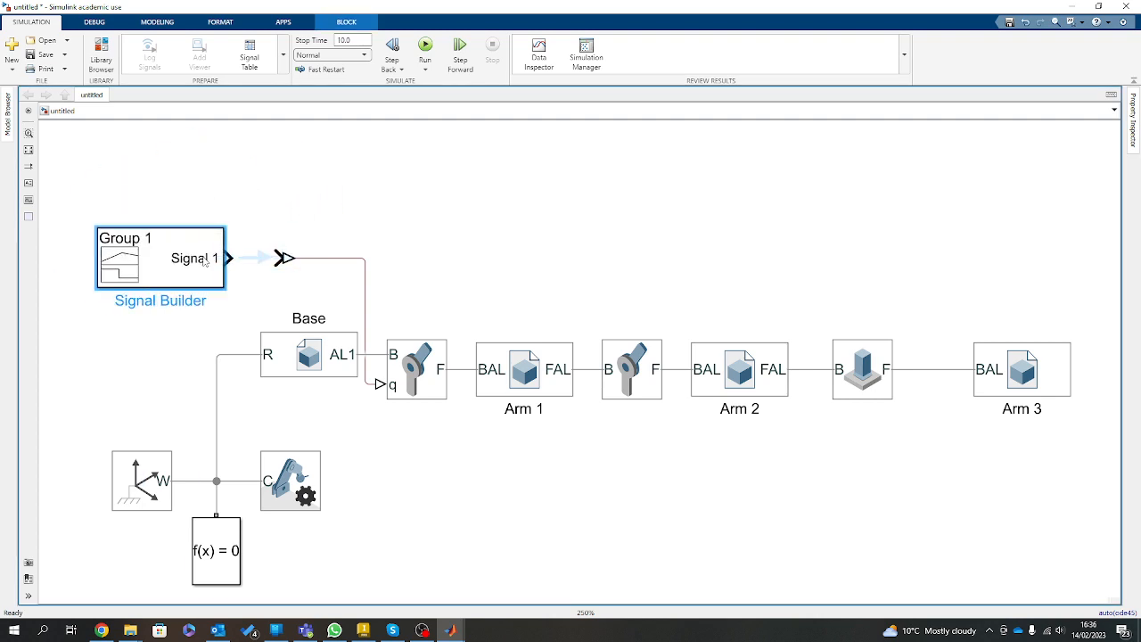
pyautogui.click(246, 262)
# Set the Simulink-PS Converter's input signal unit to deg and close its parameters.
pyautogui.doubleClick(301, 262)
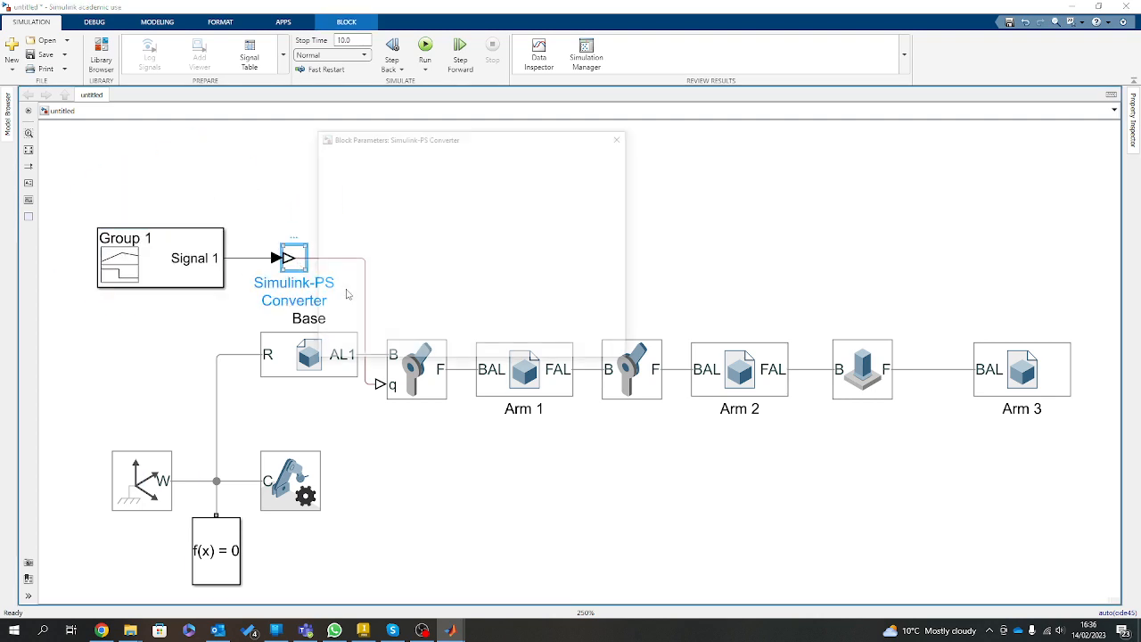
pyautogui.click(492, 211)
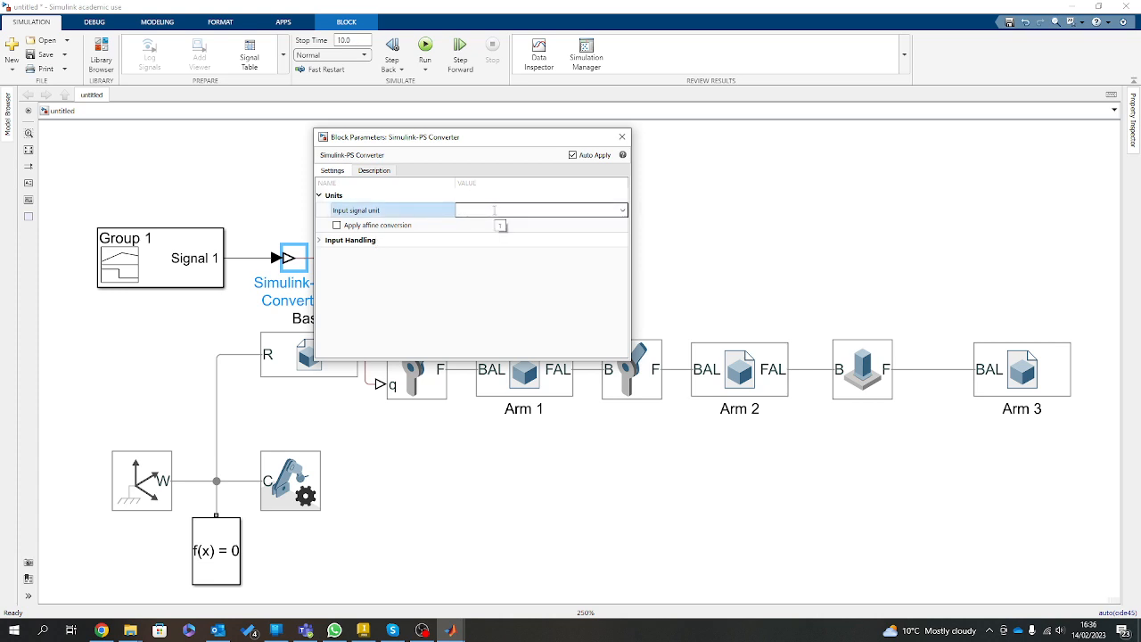
pyautogui.press('Return')
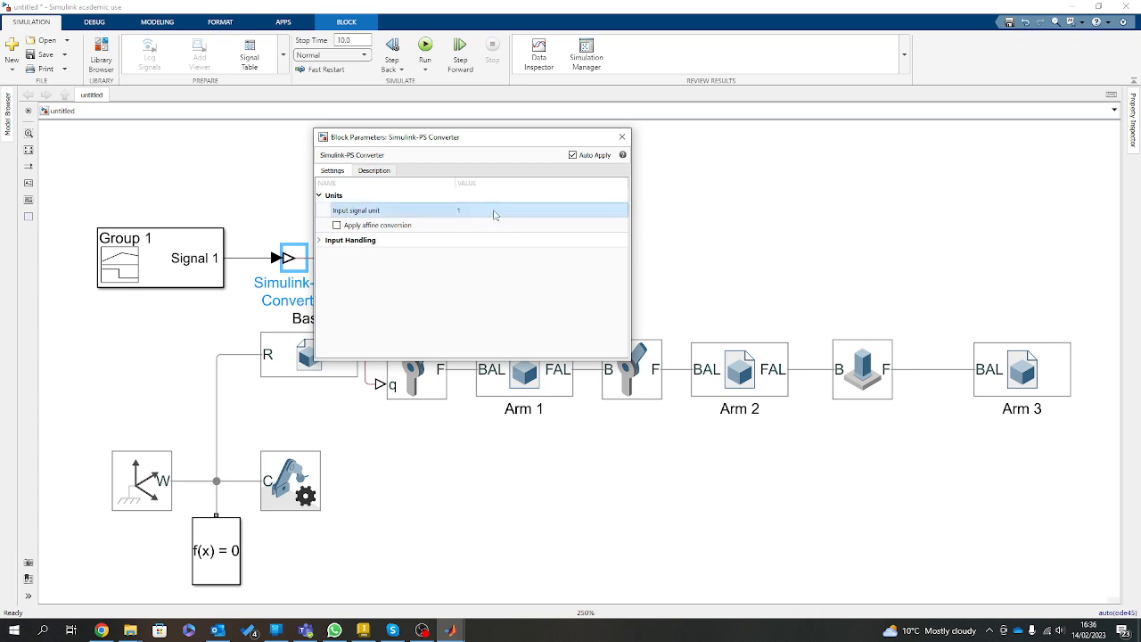
pyautogui.click(622, 137)
pyautogui.scroll(-3, 375, 252)
pyautogui.scroll(3, 261, 258)
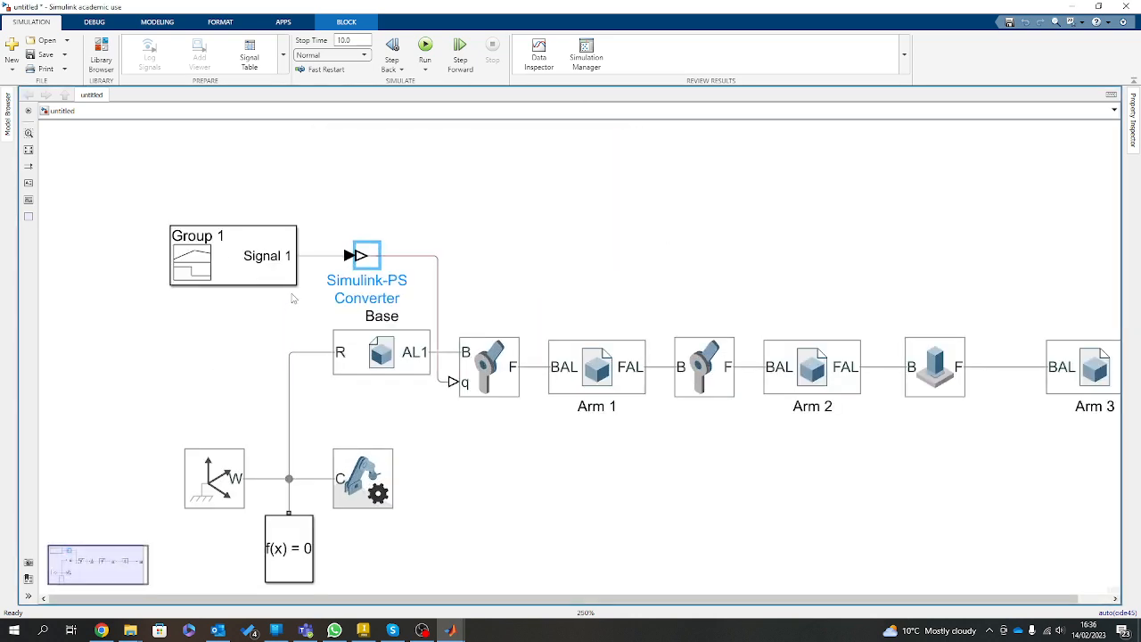
# Open the Signal Builder block and move Signal 1's lower point at 4 s to time 0, value 0.
pyautogui.click(253, 249)
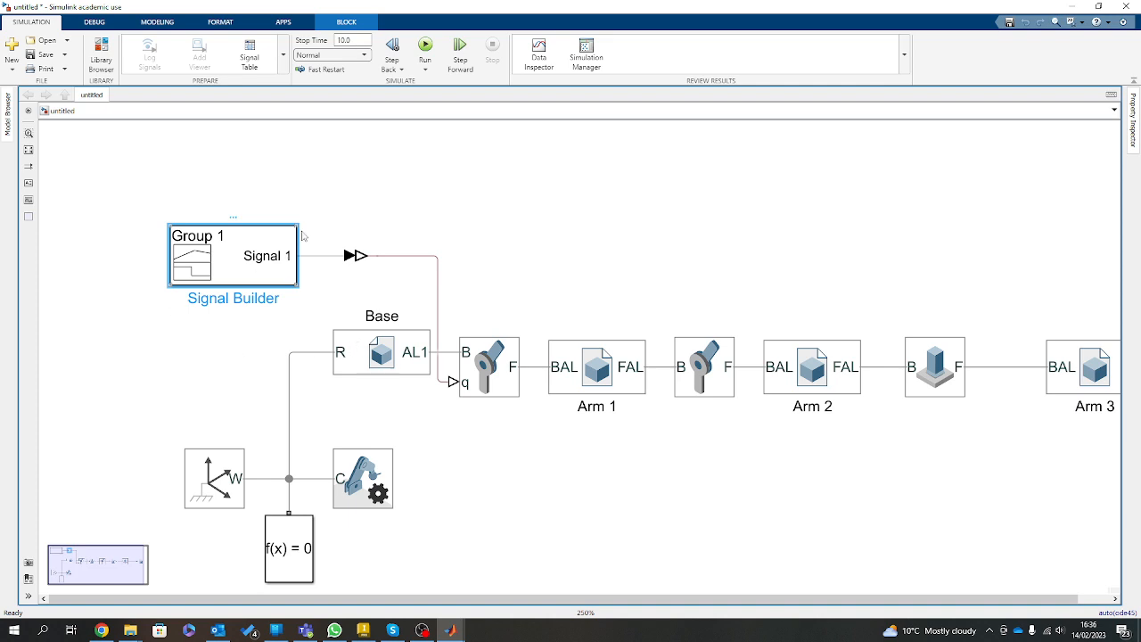
pyautogui.click(241, 356)
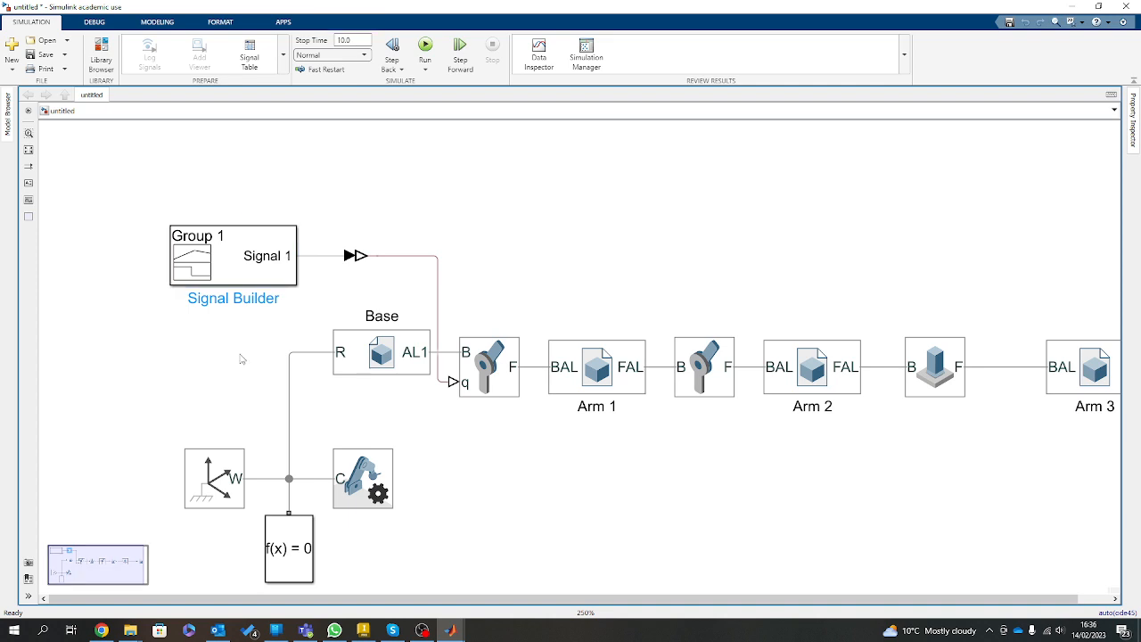
pyautogui.doubleClick(234, 258)
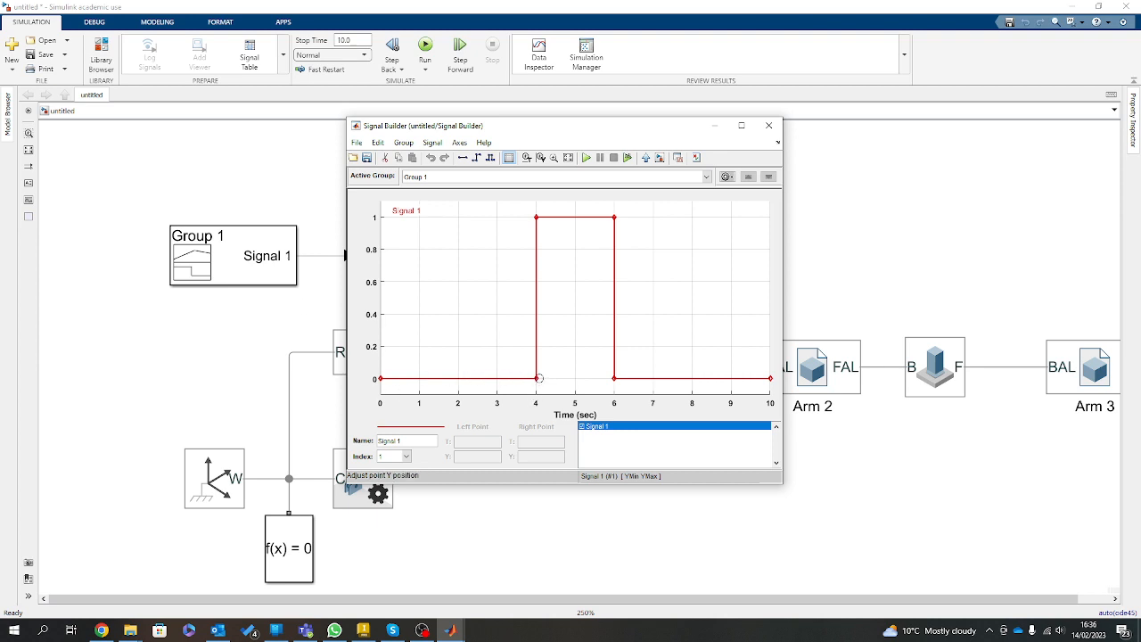
pyautogui.moveTo(532, 377); pyautogui.dragTo(429, 379)
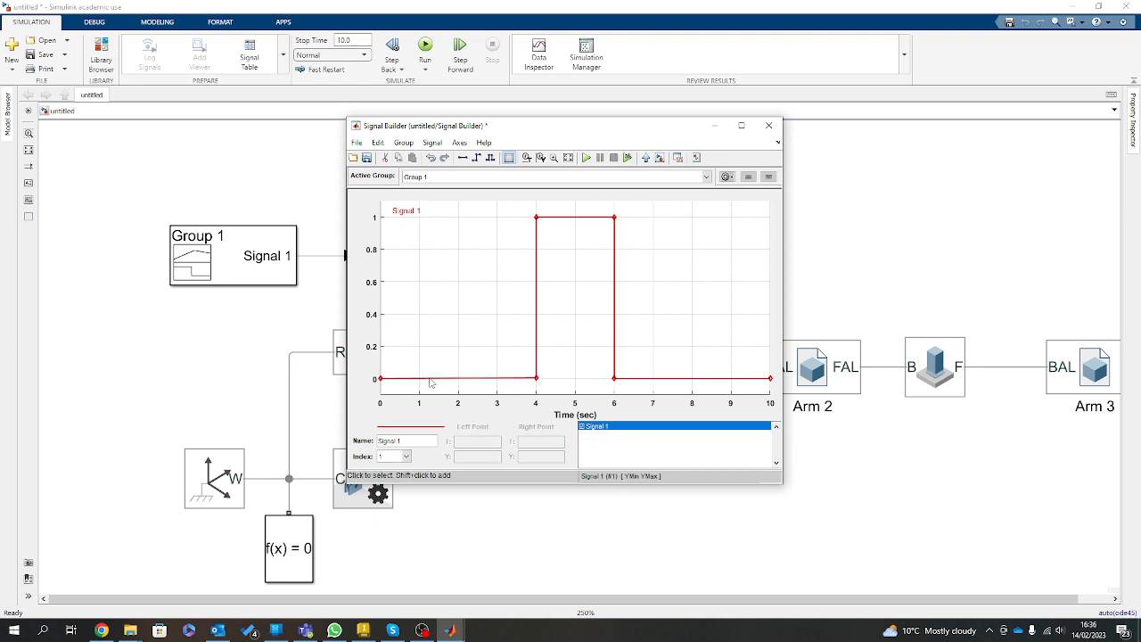
pyautogui.click(535, 378)
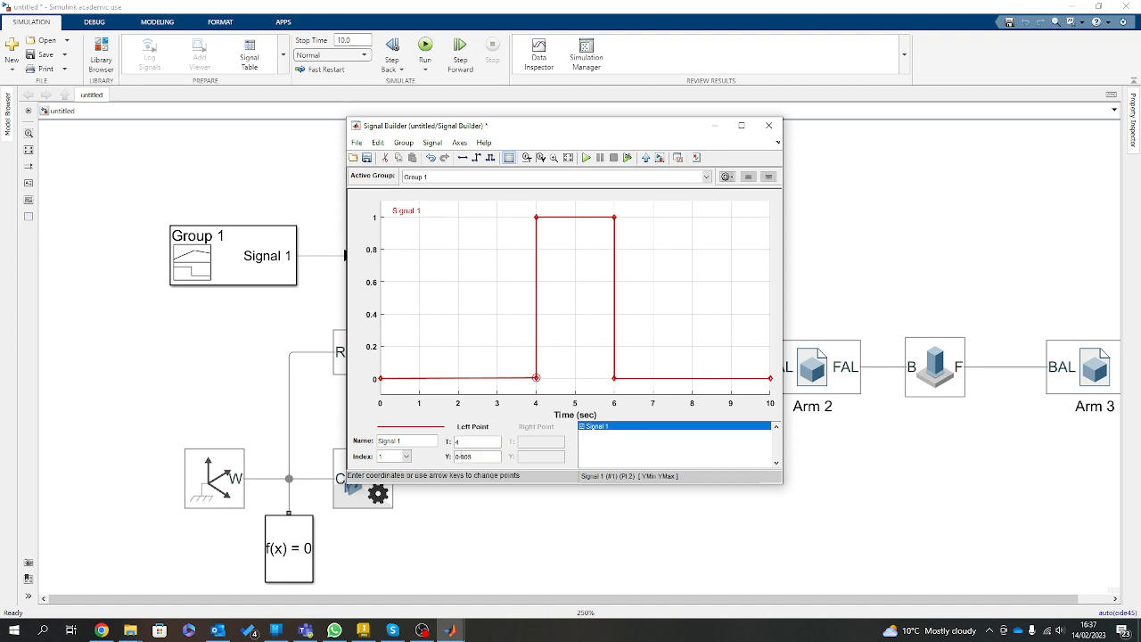
pyautogui.moveTo(462, 442); pyautogui.dragTo(434, 456)
pyautogui.write('00')
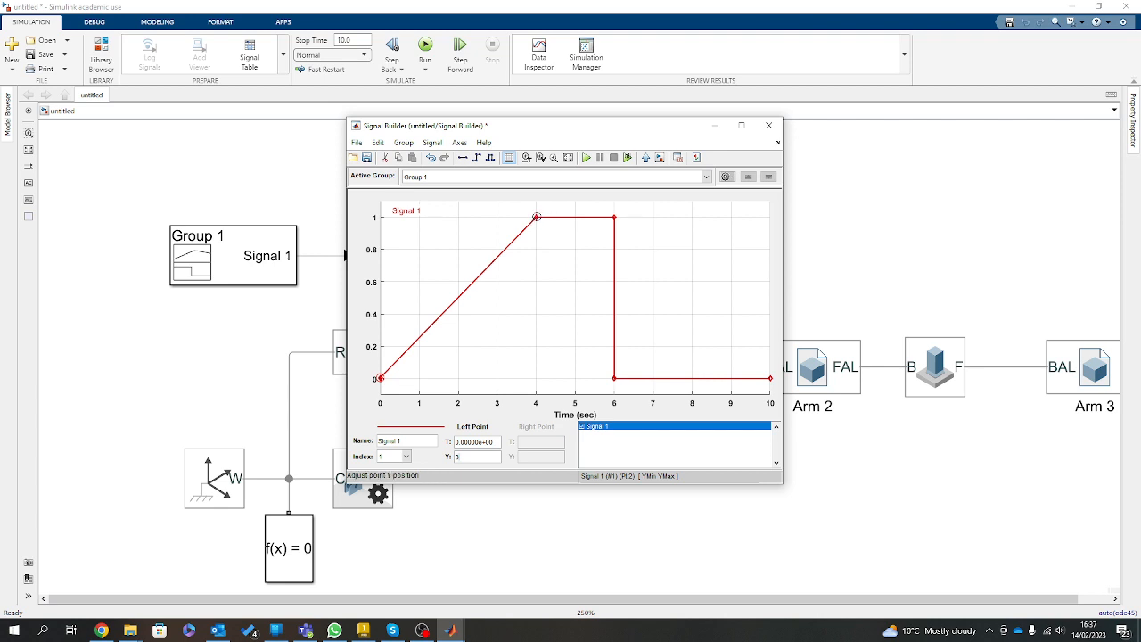
# Set Signal 1's upper points at 4 s and 6 s to a value of 90.
pyautogui.click(536, 216)
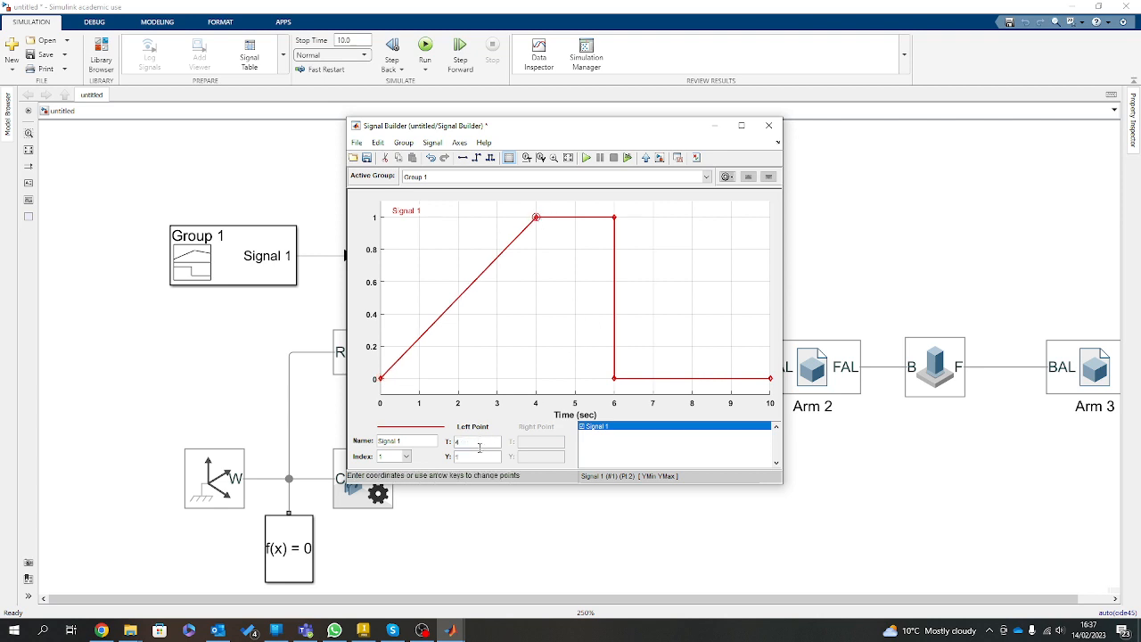
pyautogui.moveTo(476, 455); pyautogui.dragTo(423, 461)
pyautogui.write('90')
pyautogui.press('Return')
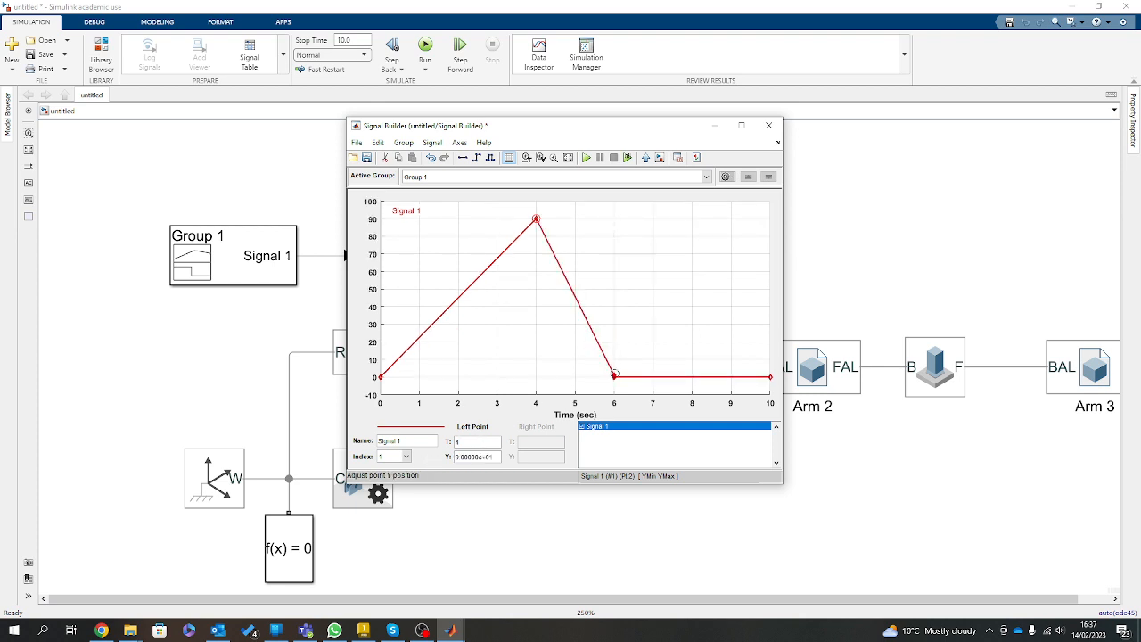
pyautogui.click(613, 374)
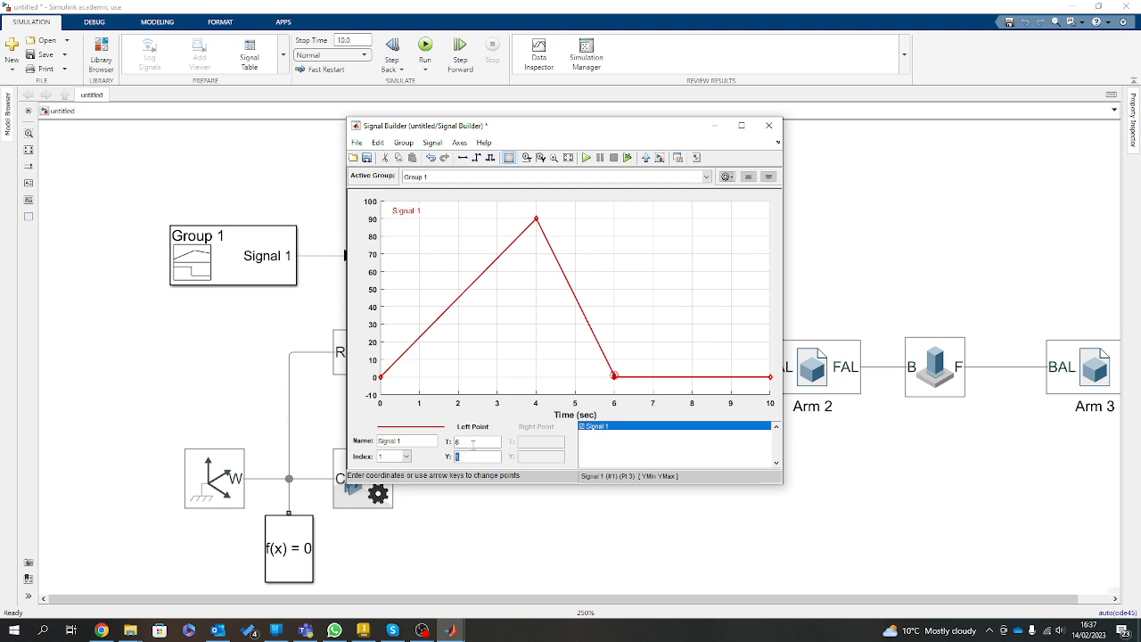
pyautogui.press('Return')
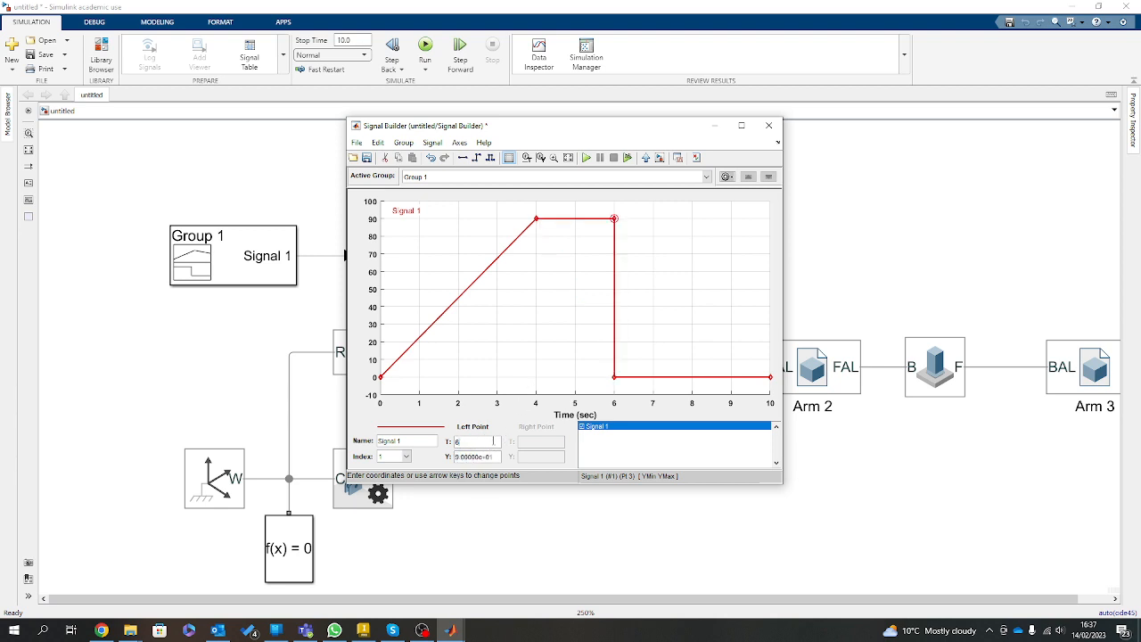
# Raise Signal 1's lower point at 6 s and its end point at 10 s to 90.
pyautogui.click(613, 378)
pyautogui.write('90')
pyautogui.press('Return')
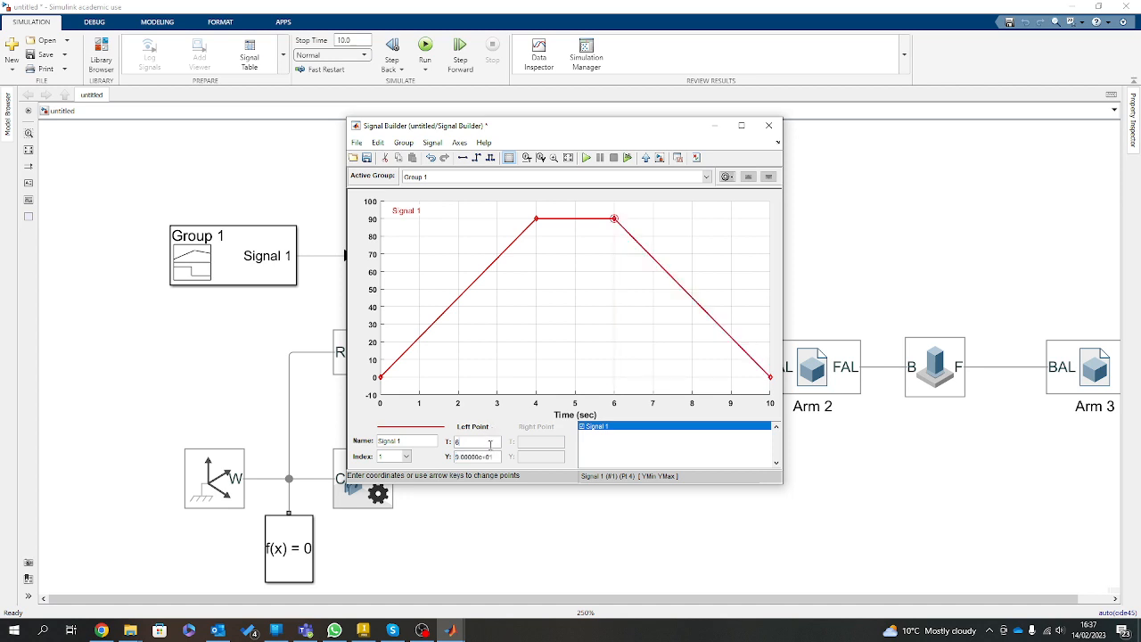
pyautogui.click(770, 377)
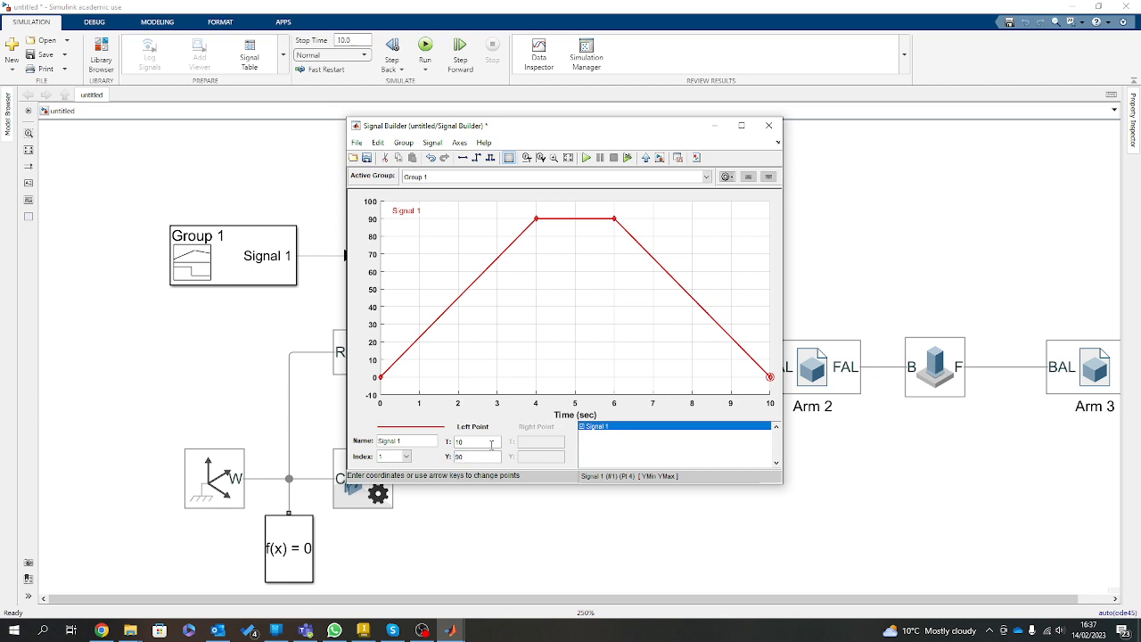
pyautogui.press('Return')
# Arrange the Signal Builder and Mechanics Explorers windows side by side and widen the 3D view of the arm.
pyautogui.moveTo(592, 131); pyautogui.dragTo(674, 134)
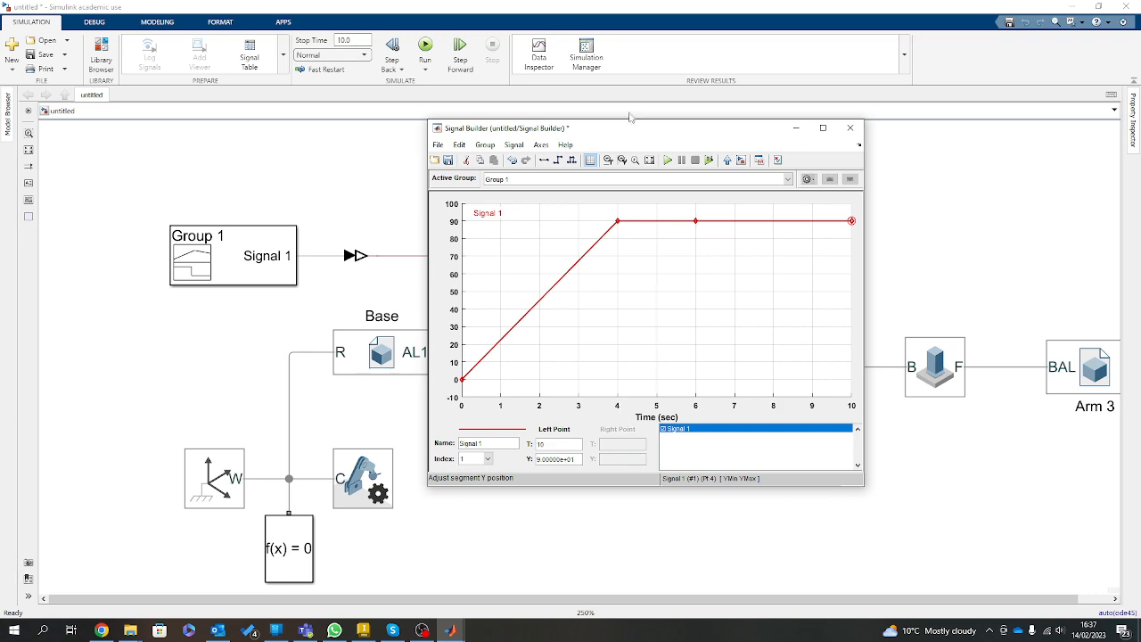
pyautogui.moveTo(728, 133); pyautogui.dragTo(446, 192)
pyautogui.moveTo(0, 241); pyautogui.dragTo(1140, 230)
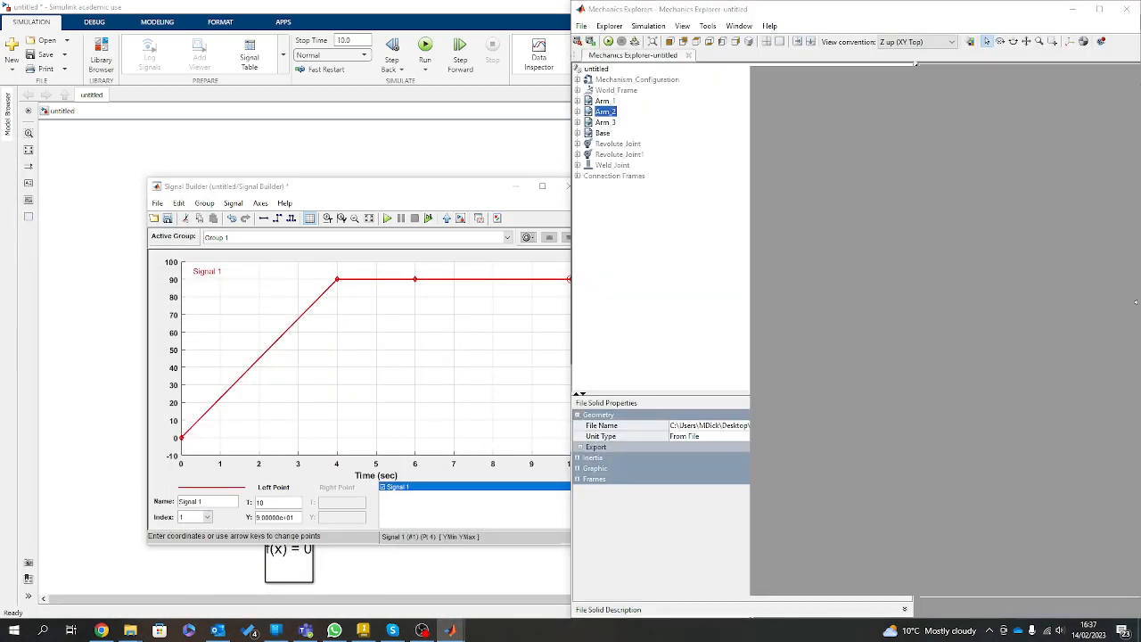
pyautogui.click(673, 209)
pyautogui.moveTo(351, 189)
pyautogui.mouseDown()
pyautogui.moveTo(299, 102)
pyautogui.moveTo(350, 97)
pyautogui.mouseUp()
pyautogui.moveTo(1024, 452)
pyautogui.mouseDown()
pyautogui.moveTo(967, 409)
pyautogui.moveTo(1088, 432)
pyautogui.moveTo(1063, 411)
pyautogui.moveTo(818, 443)
pyautogui.moveTo(867, 396)
pyautogui.moveTo(750, 314)
pyautogui.moveTo(691, 302)
pyautogui.mouseUp()
# Frame the arm at an angle, start the simulation for Signal 1 and review the diagnostics.
pyautogui.scroll(-3, 905, 469)
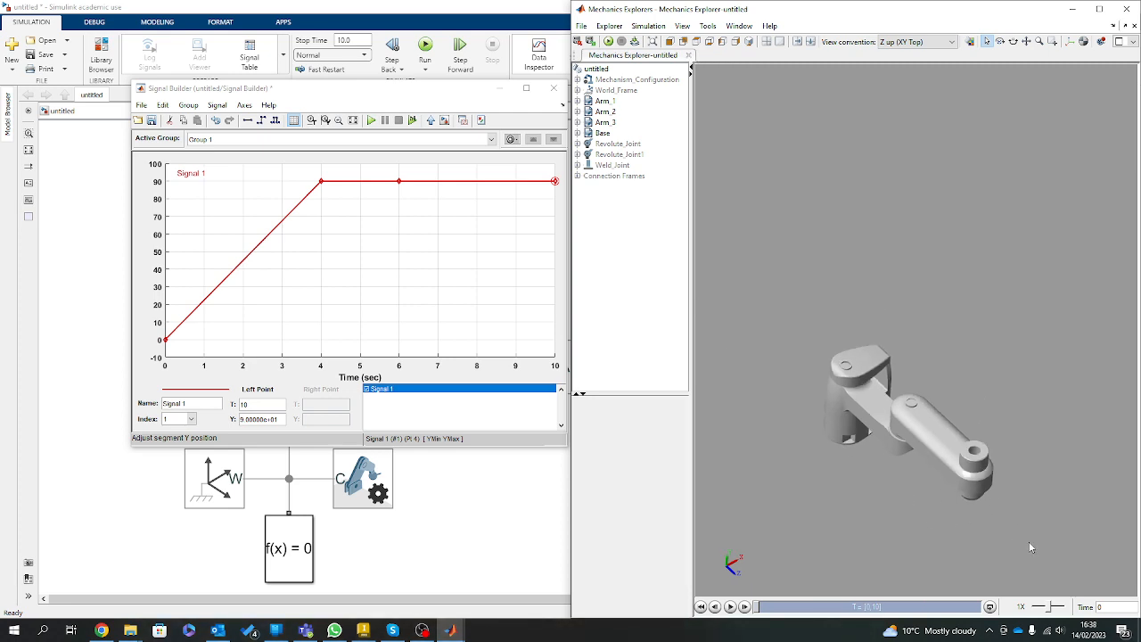
pyautogui.scroll(2, 1004, 557)
pyautogui.scroll(-1, 943, 557)
pyautogui.scroll(-2, 782, 522)
pyautogui.scroll(4, 704, 567)
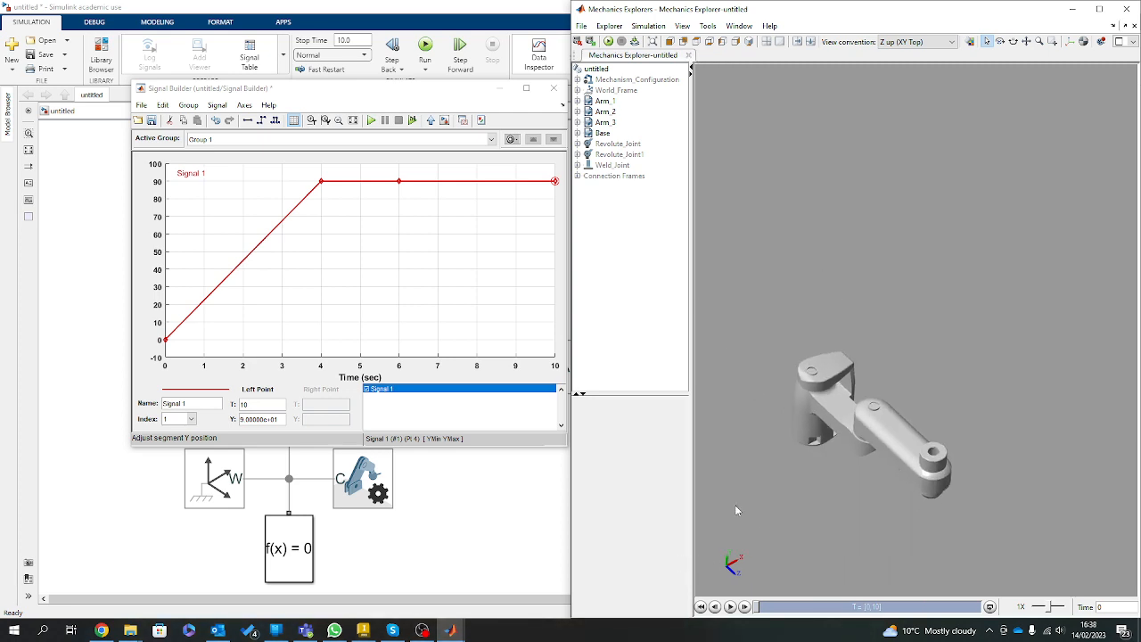
pyautogui.moveTo(981, 516); pyautogui.dragTo(1023, 489)
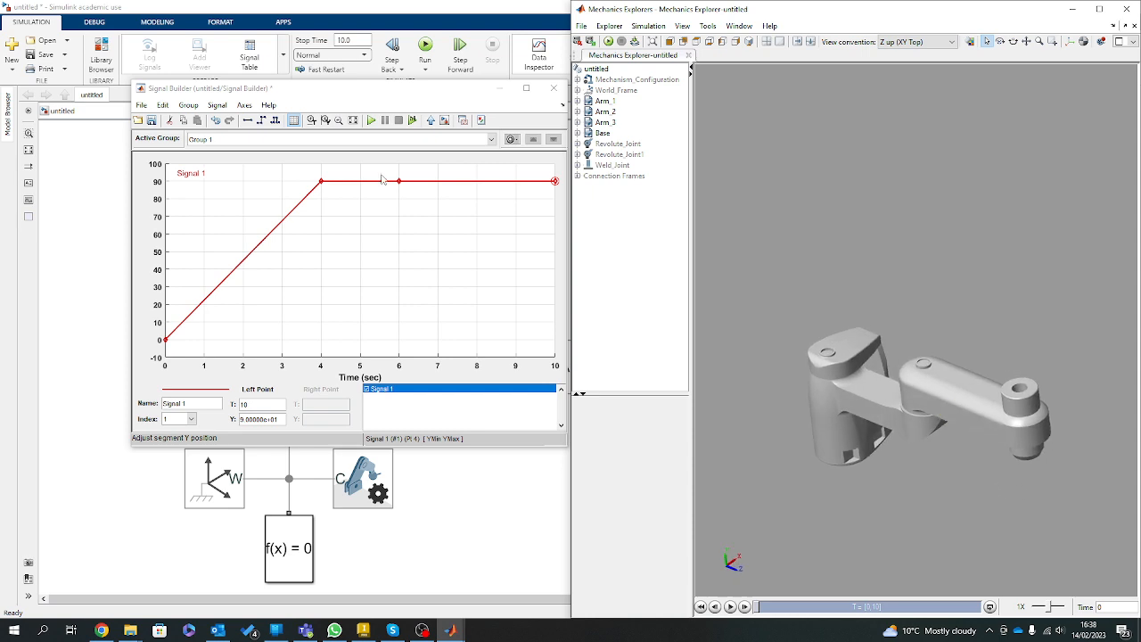
pyautogui.click(371, 121)
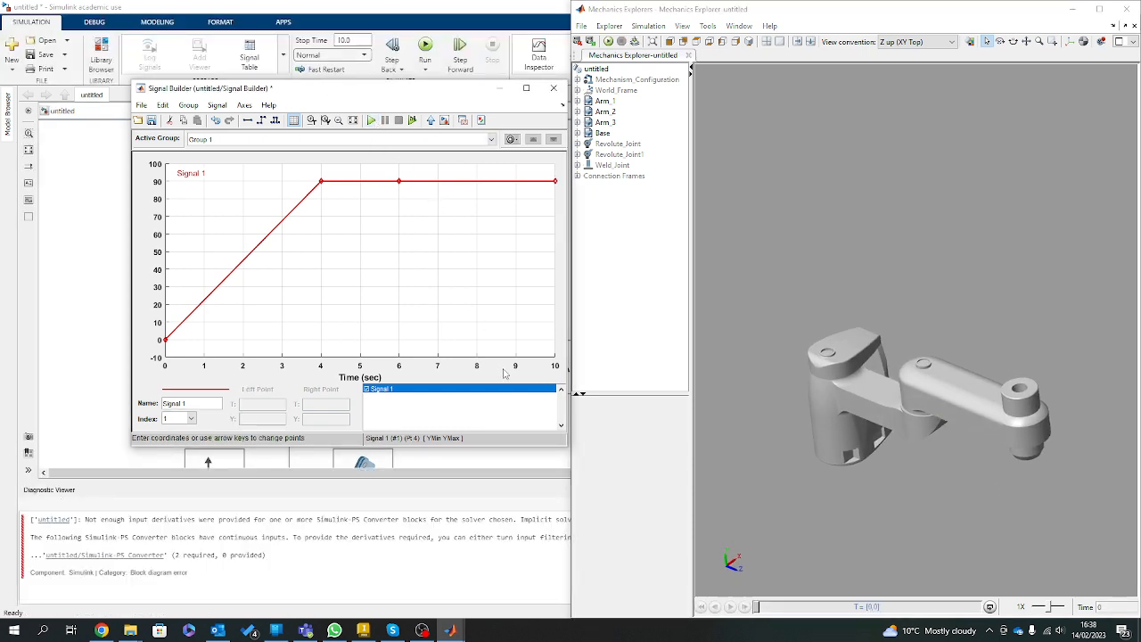
pyautogui.click(350, 555)
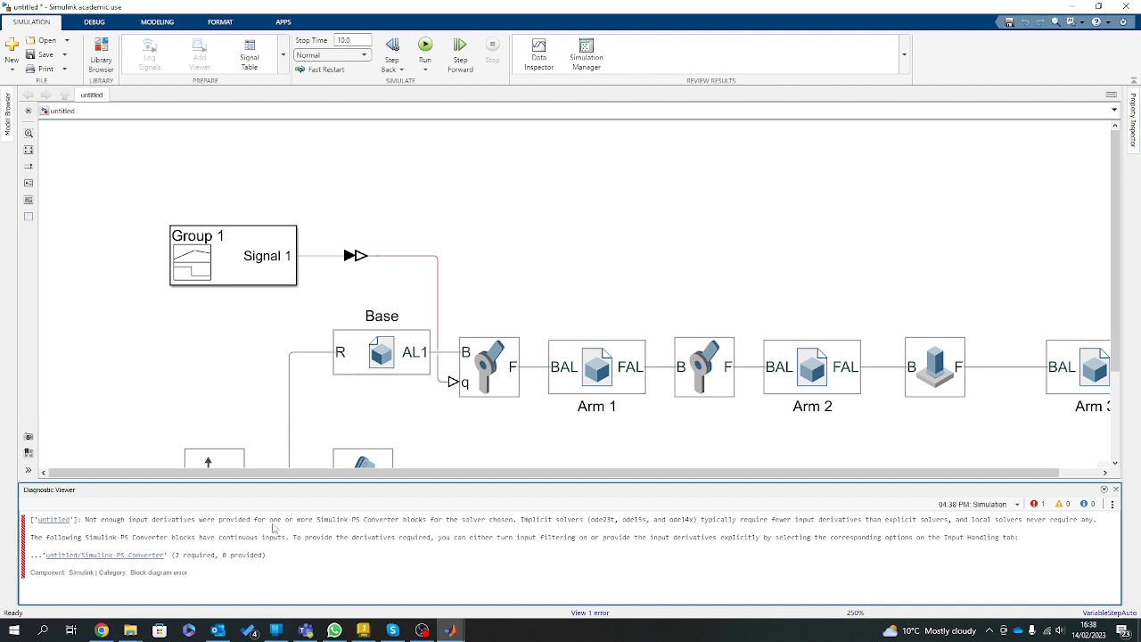
pyautogui.click(677, 377)
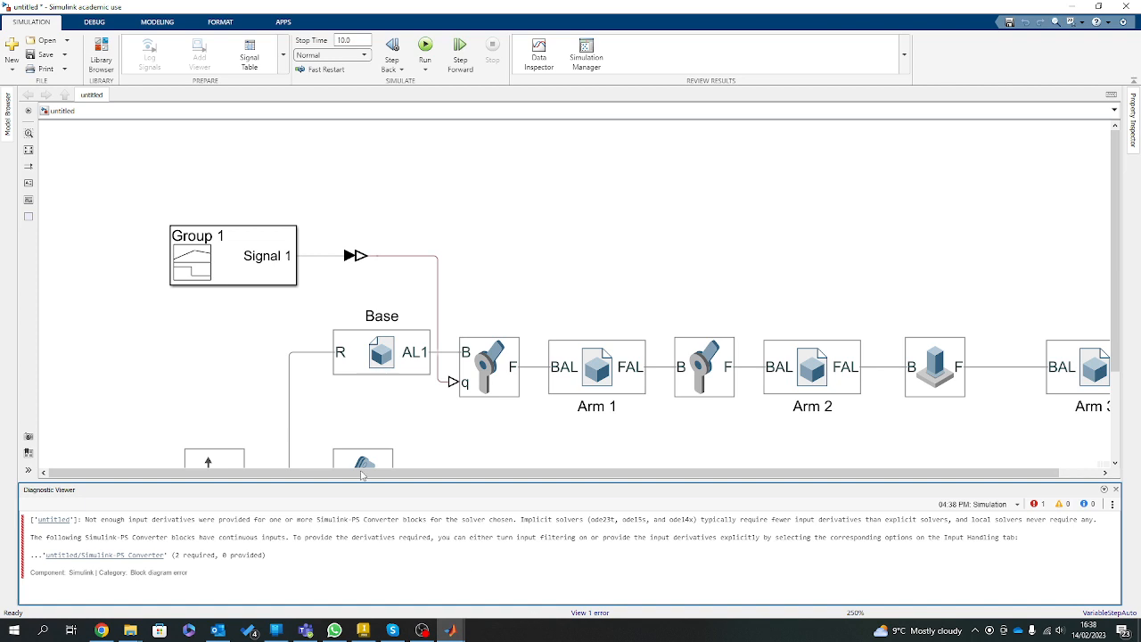
# Set the Simulink-PS Converter to "Filter input, derivatives calculated" with second-order filtering and close its parameters.
pyautogui.doubleClick(365, 256)
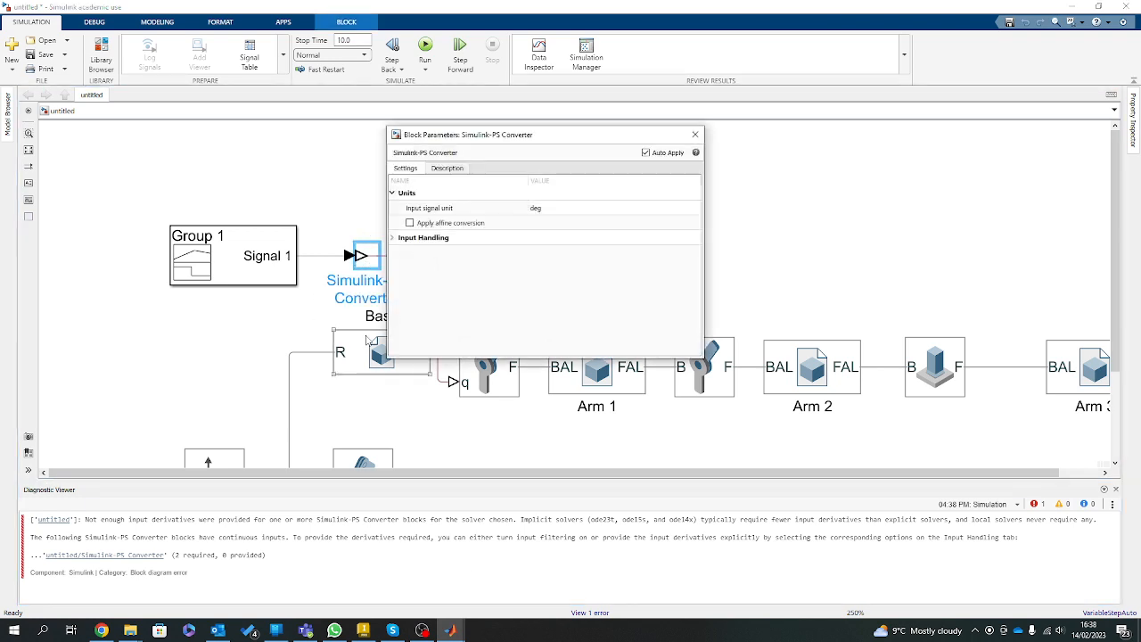
pyautogui.click(394, 238)
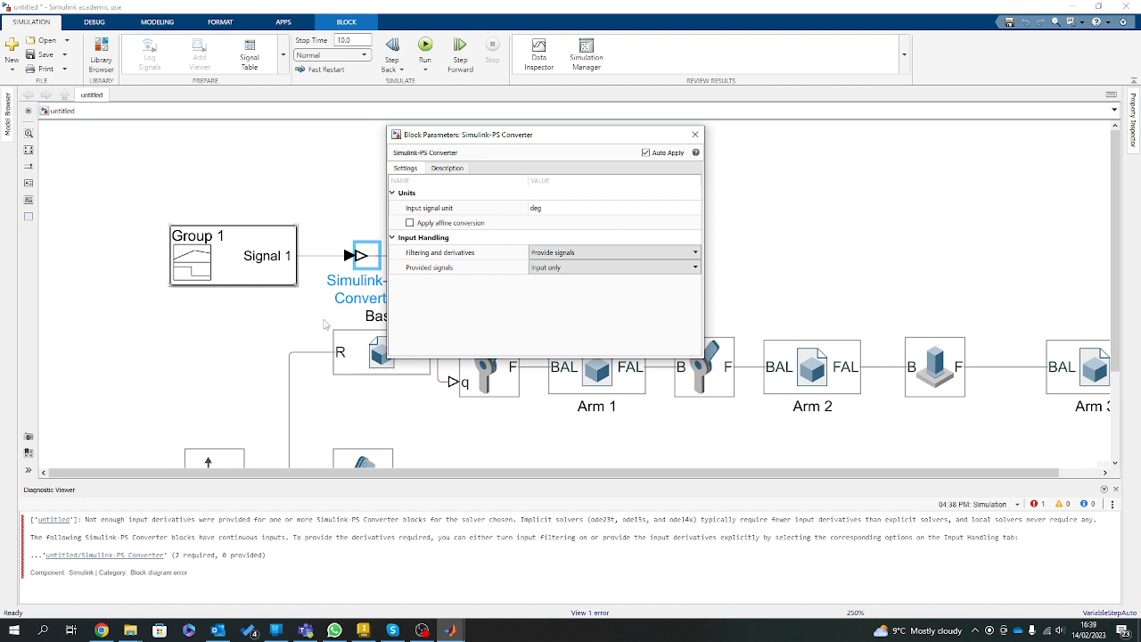
pyautogui.click(573, 253)
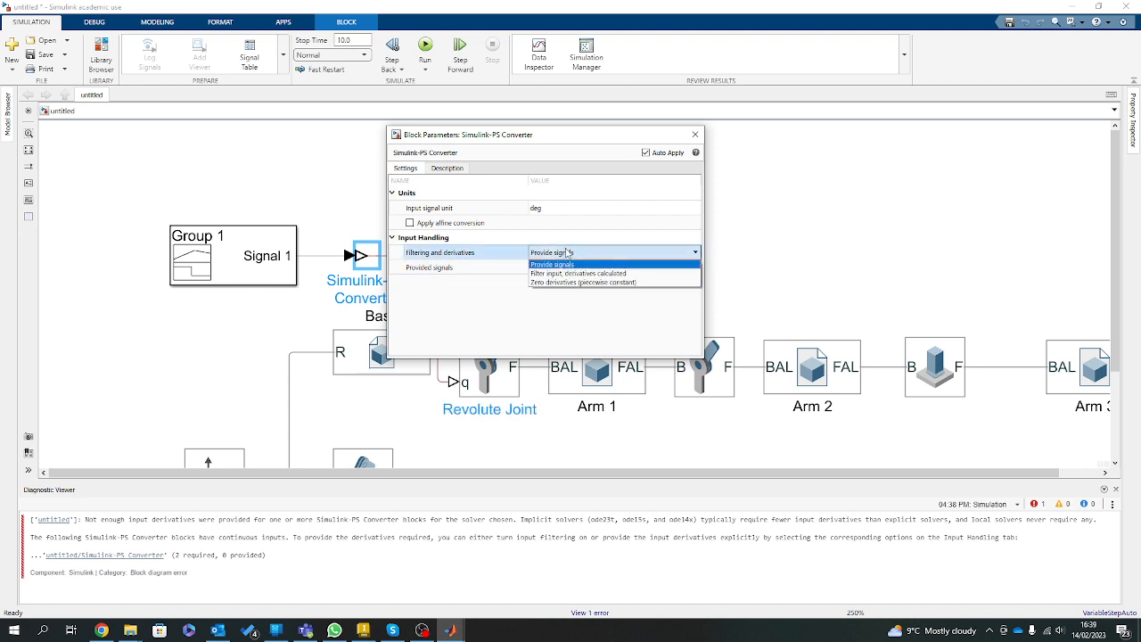
pyautogui.click(553, 273)
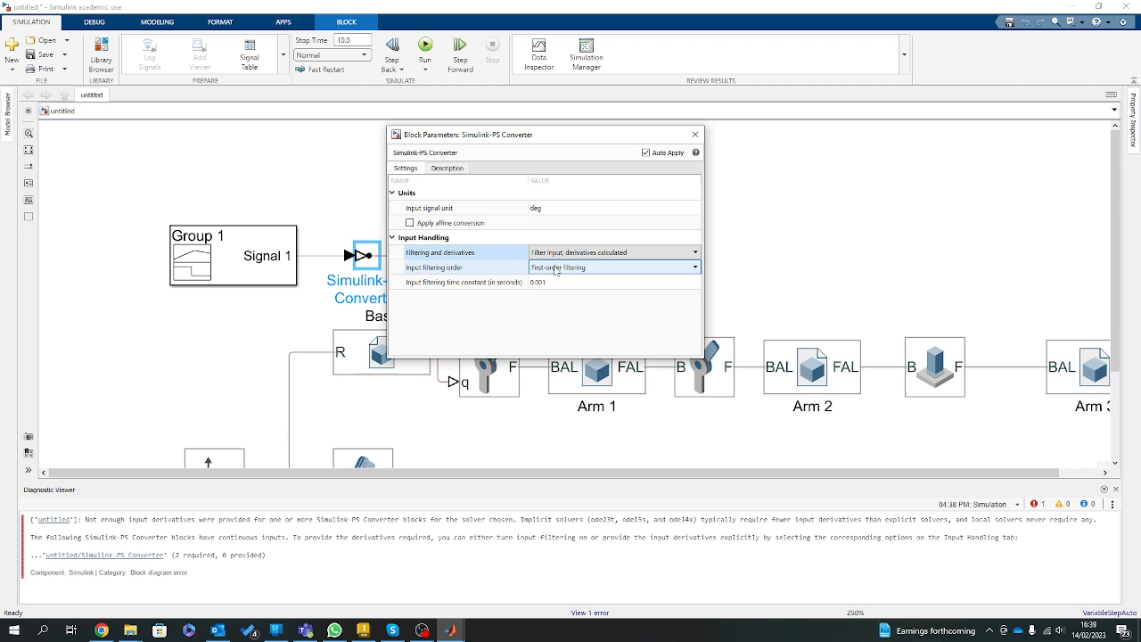
pyautogui.click(556, 269)
pyautogui.click(581, 270)
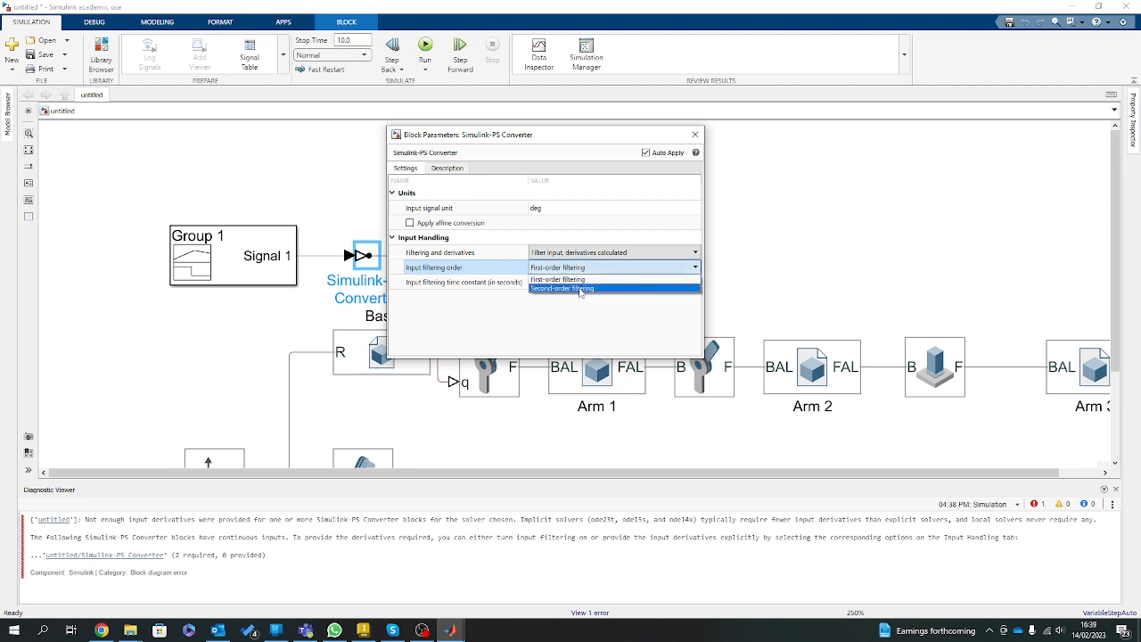
pyautogui.click(581, 289)
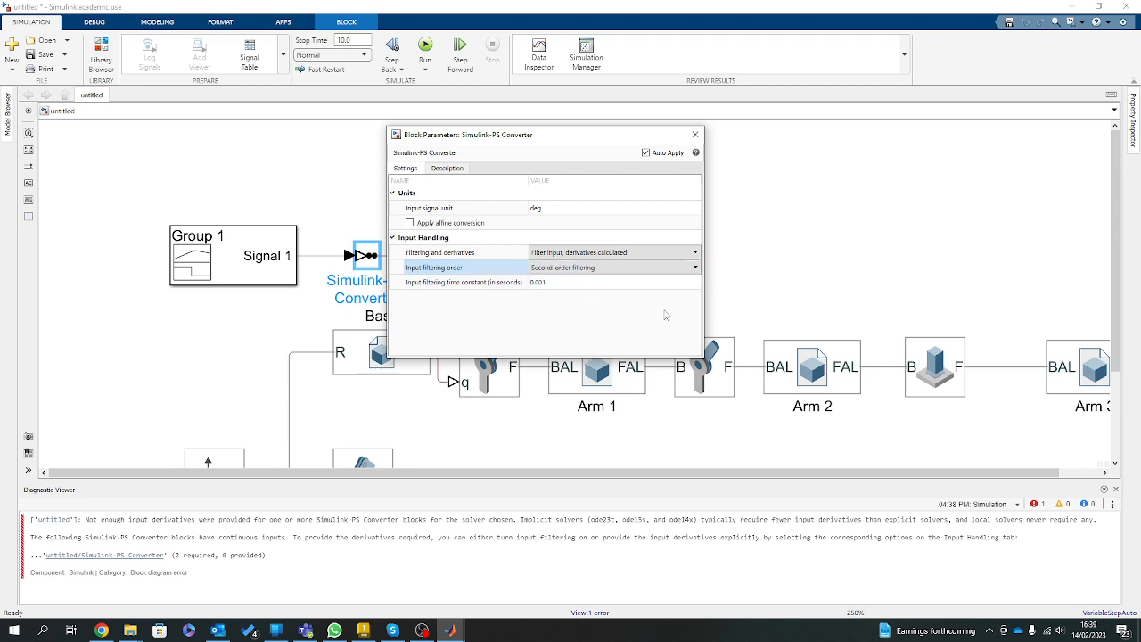
pyautogui.click(694, 136)
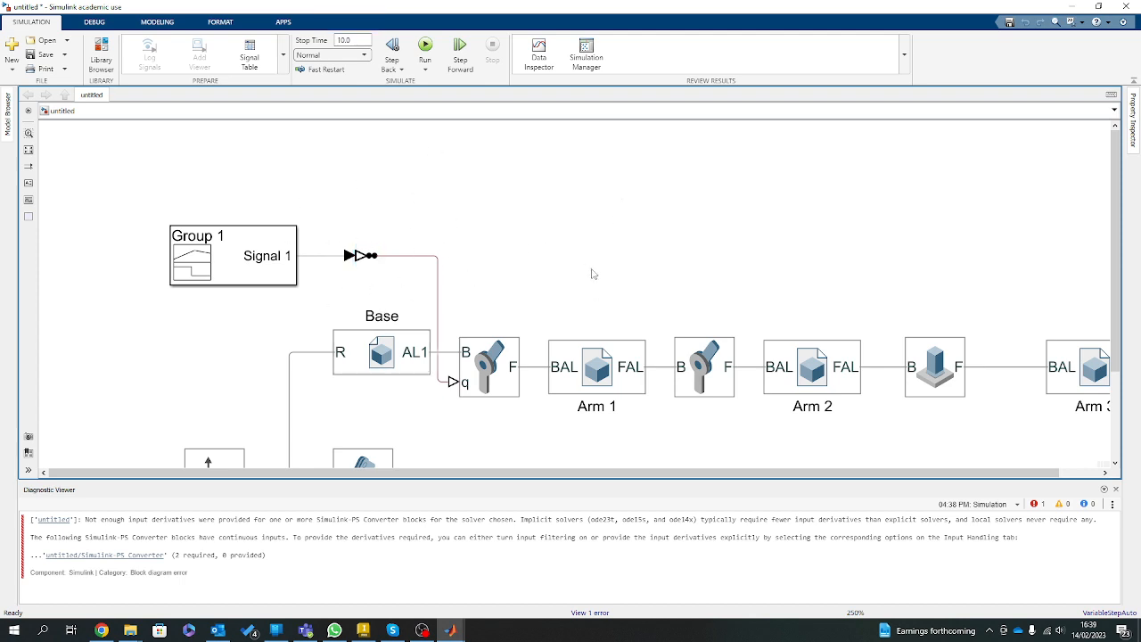
# Run the simulation again and play back the arm's motion in Mechanics Explorers.
pyautogui.click(425, 46)
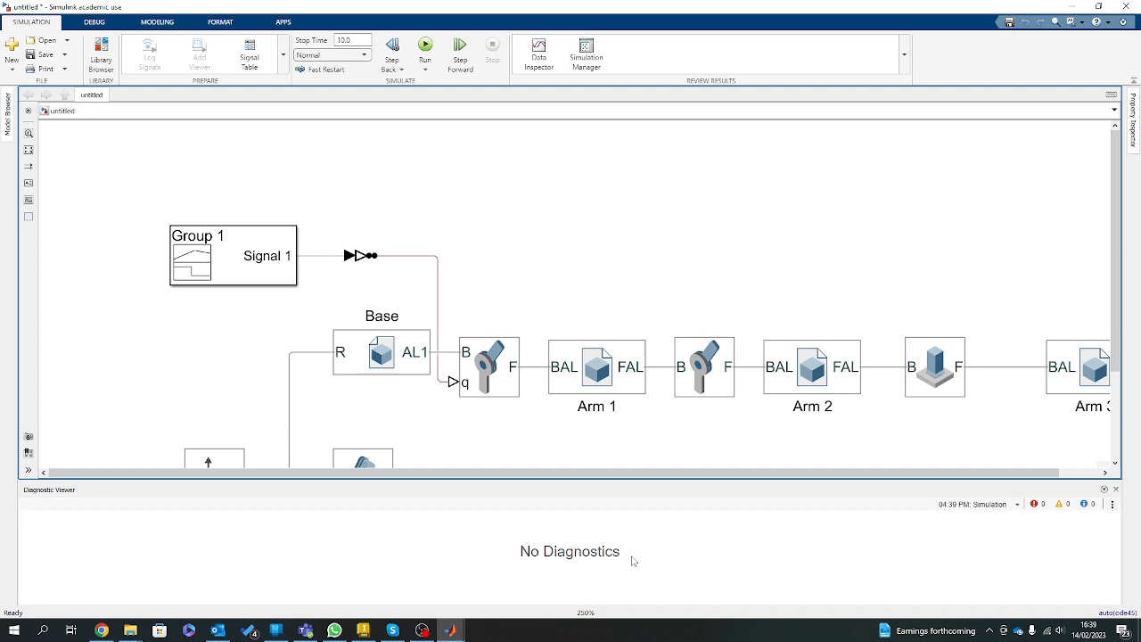
pyautogui.click(450, 630)
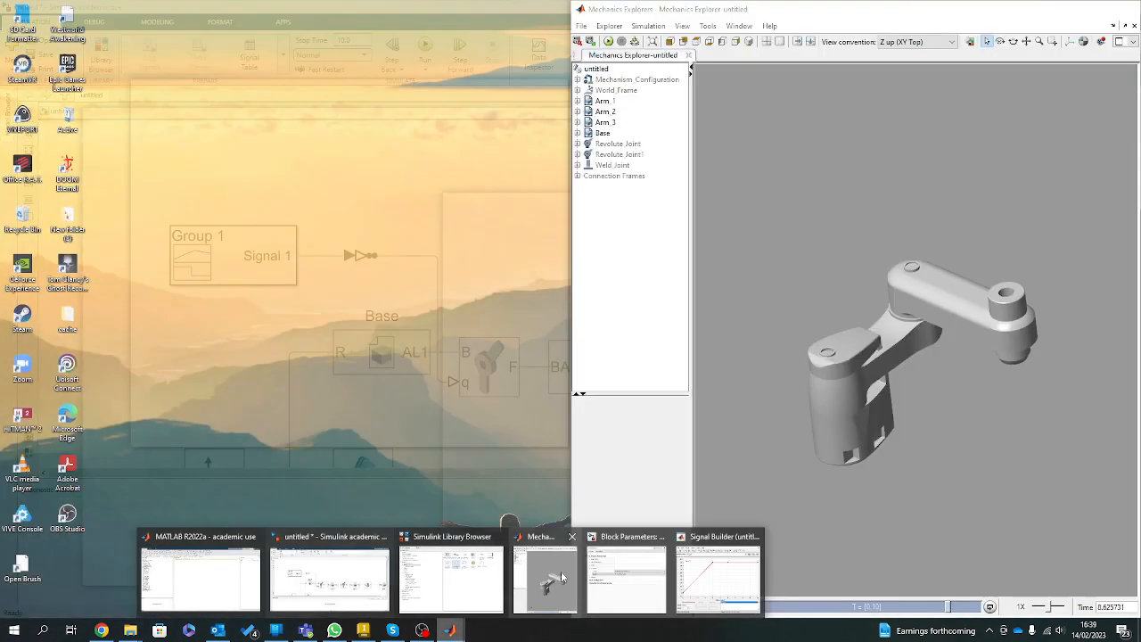
pyautogui.click(561, 575)
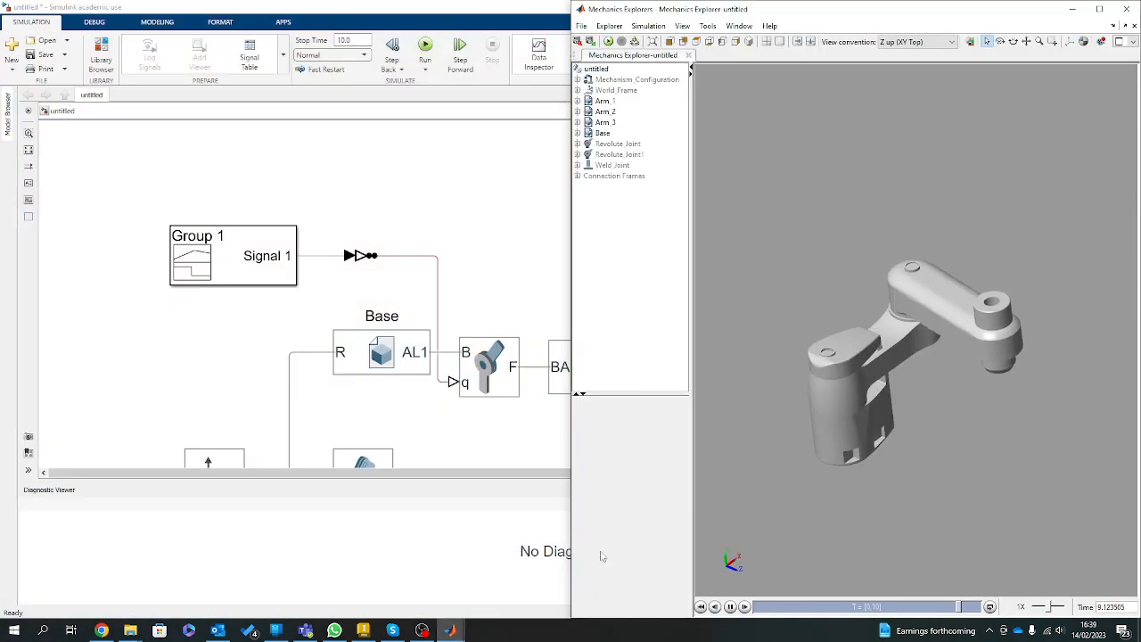
pyautogui.click(730, 606)
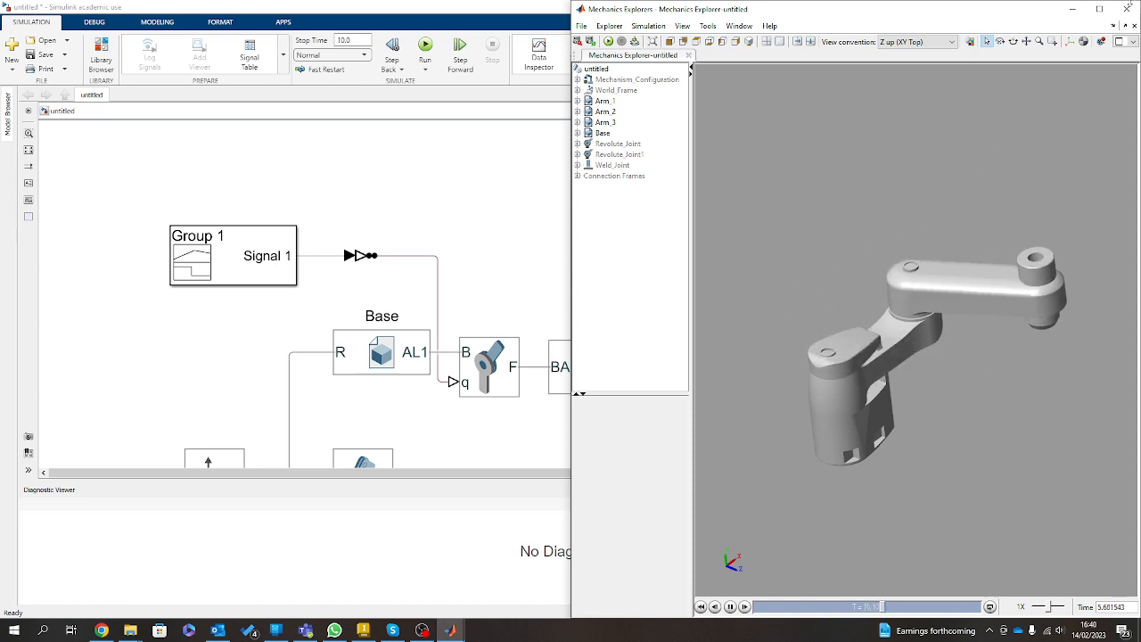
# Maximize Mechanics Explorers and show the whole arm from above.
pyautogui.click(1099, 9)
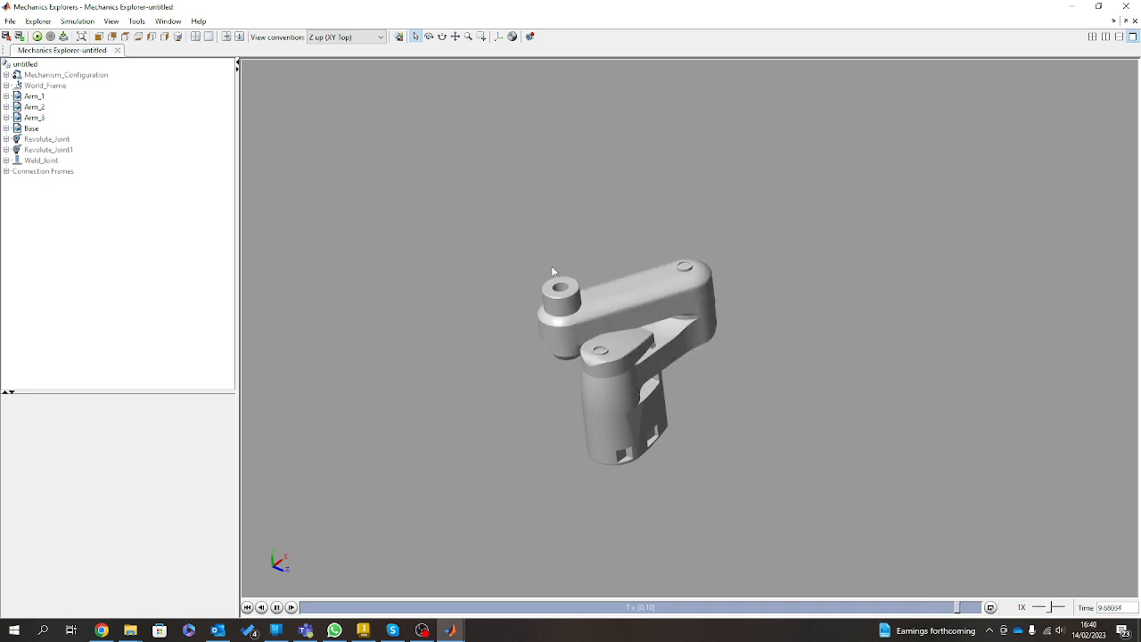
pyautogui.click(125, 37)
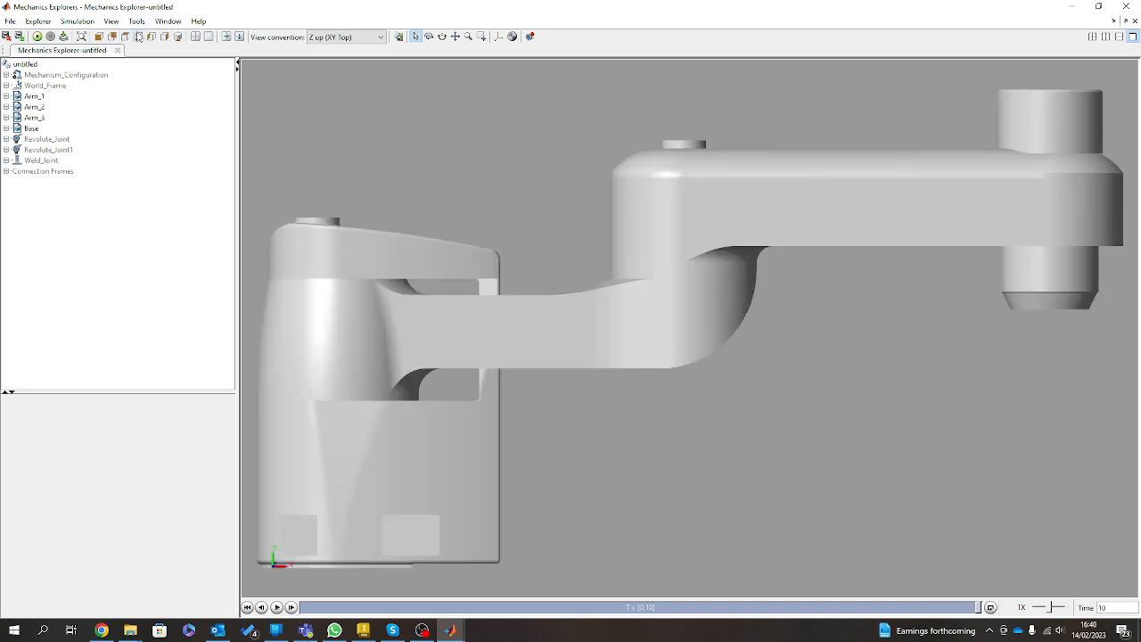
pyautogui.click(112, 36)
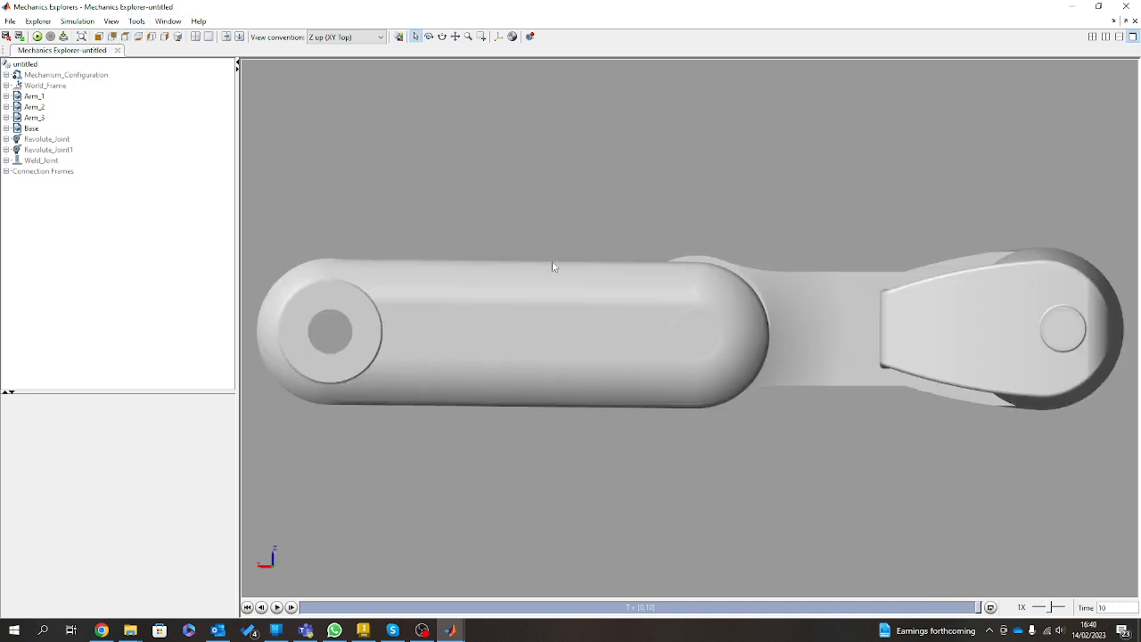
pyautogui.scroll(-4, 556, 280)
pyautogui.scroll(-2, 551, 294)
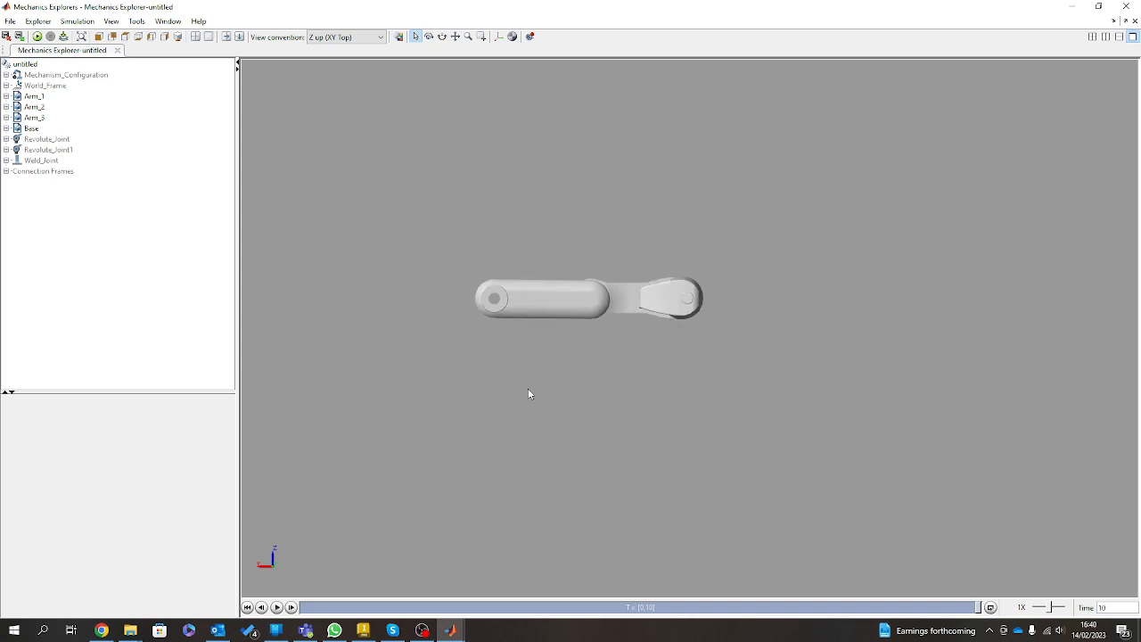
# Play back the arm's motion from above, and close the Diagnostic Viewer in the Simulink model.
pyautogui.click(277, 607)
pyautogui.moveTo(635, 7); pyautogui.dragTo(0, 314)
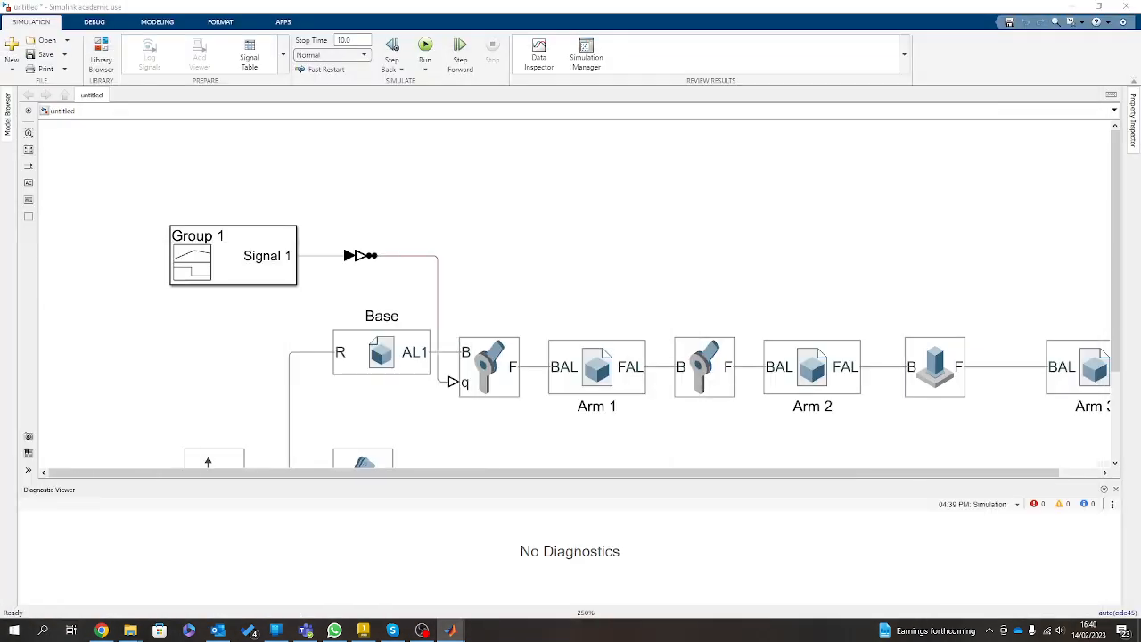
pyautogui.click(1115, 489)
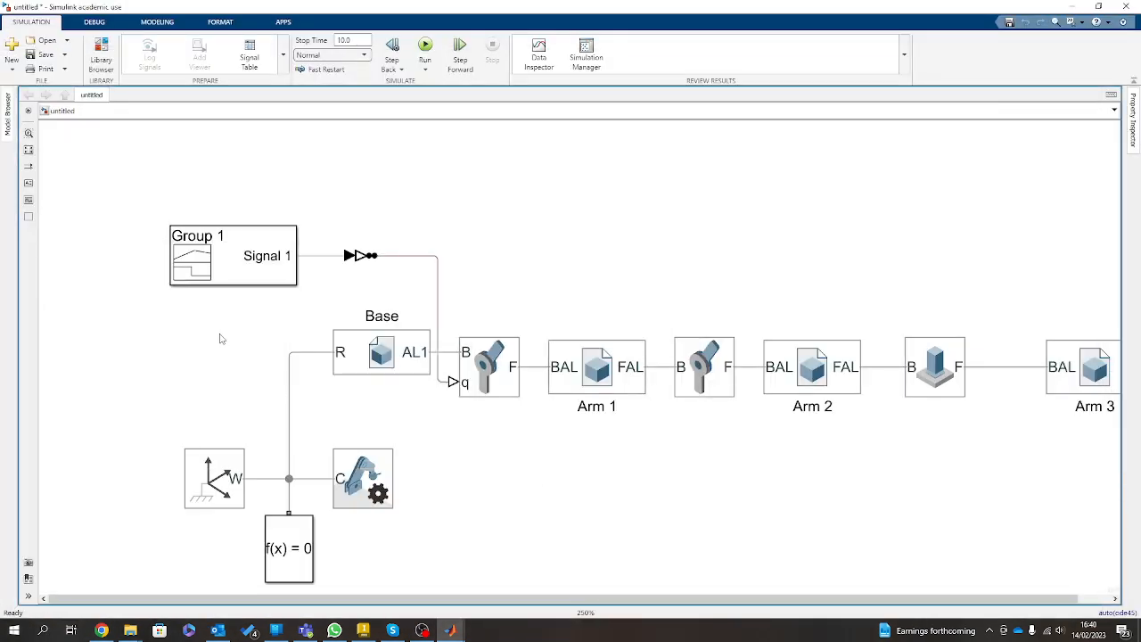
# In the Signal Builder, set Signal 1's points at 4, 6 and 10 seconds to -90.
pyautogui.doubleClick(236, 256)
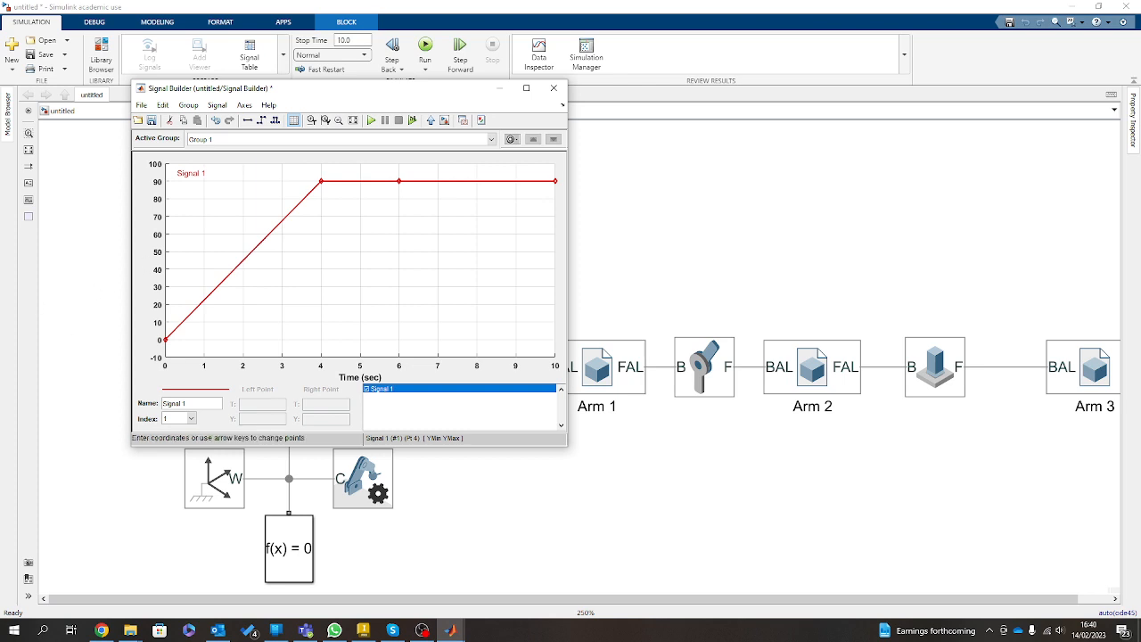
pyautogui.click(322, 183)
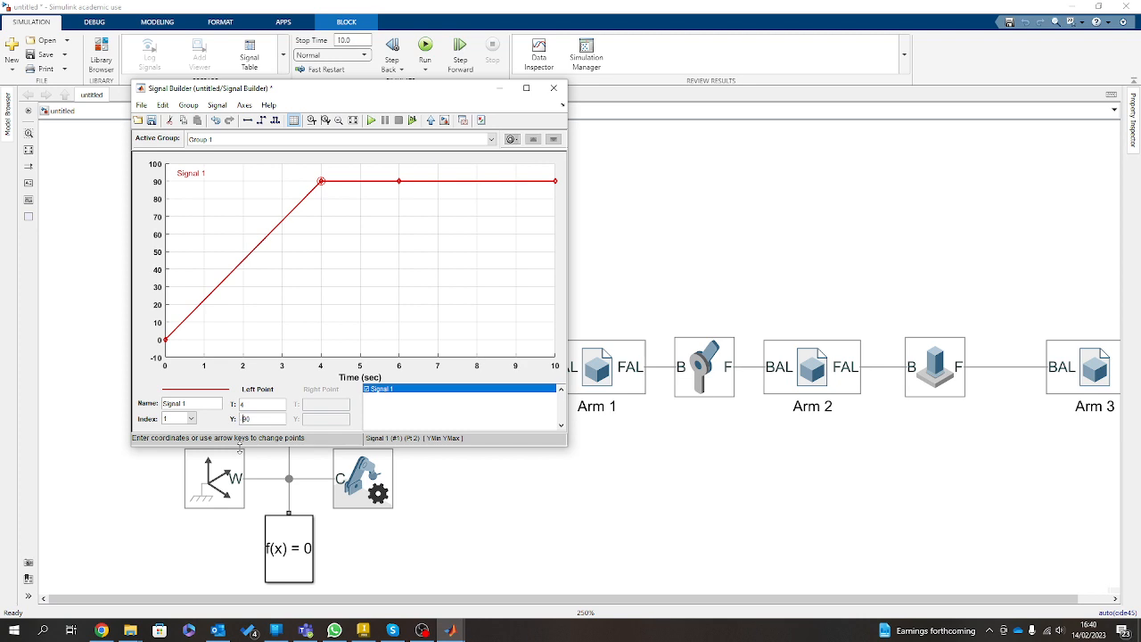
pyautogui.click(273, 407)
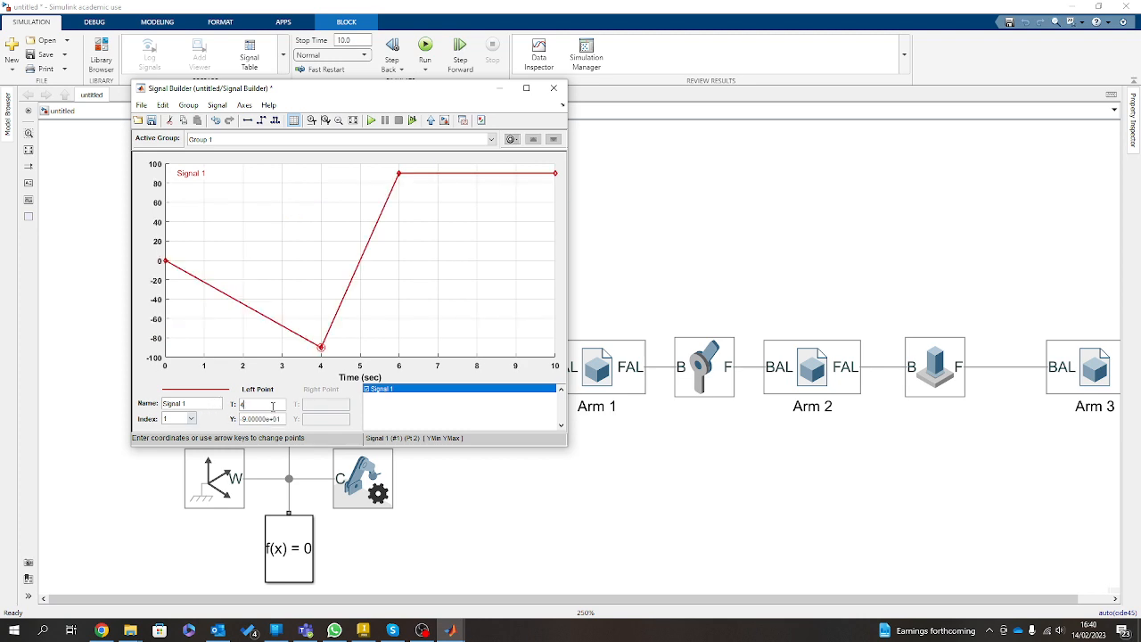
pyautogui.click(399, 174)
pyautogui.click(266, 407)
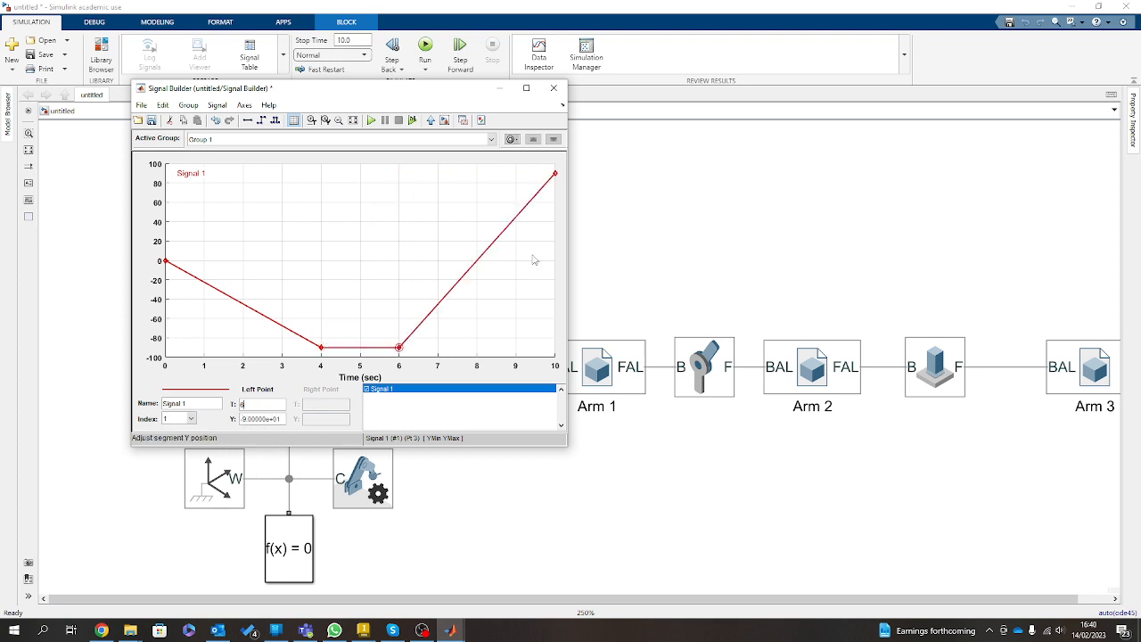
pyautogui.click(554, 173)
pyautogui.click(242, 418)
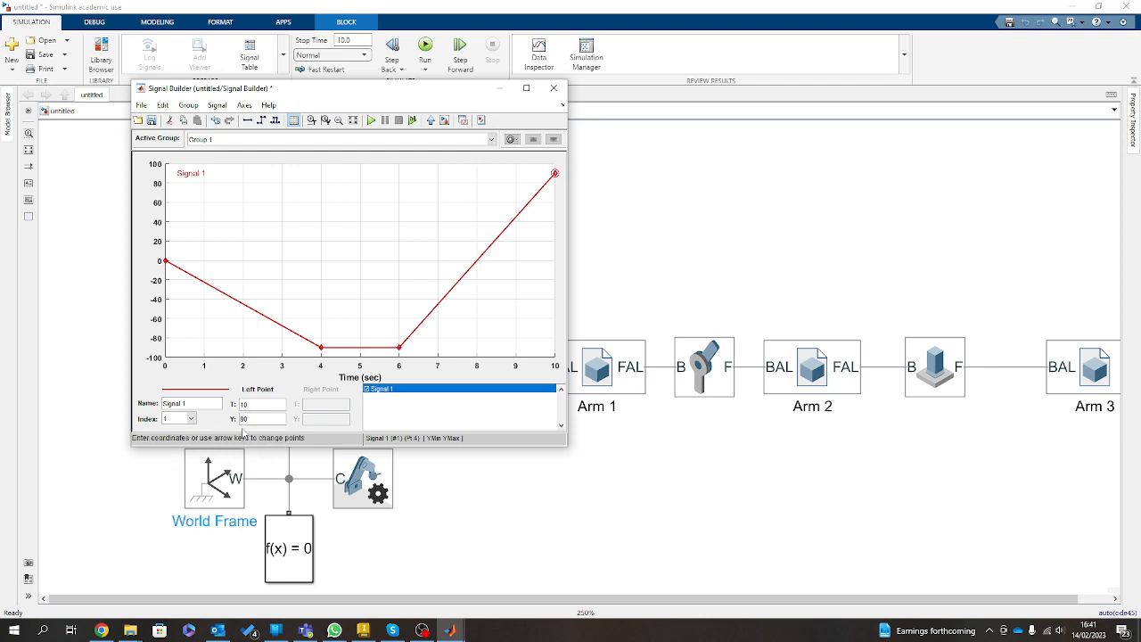
pyautogui.write('-')
pyautogui.press('Return')
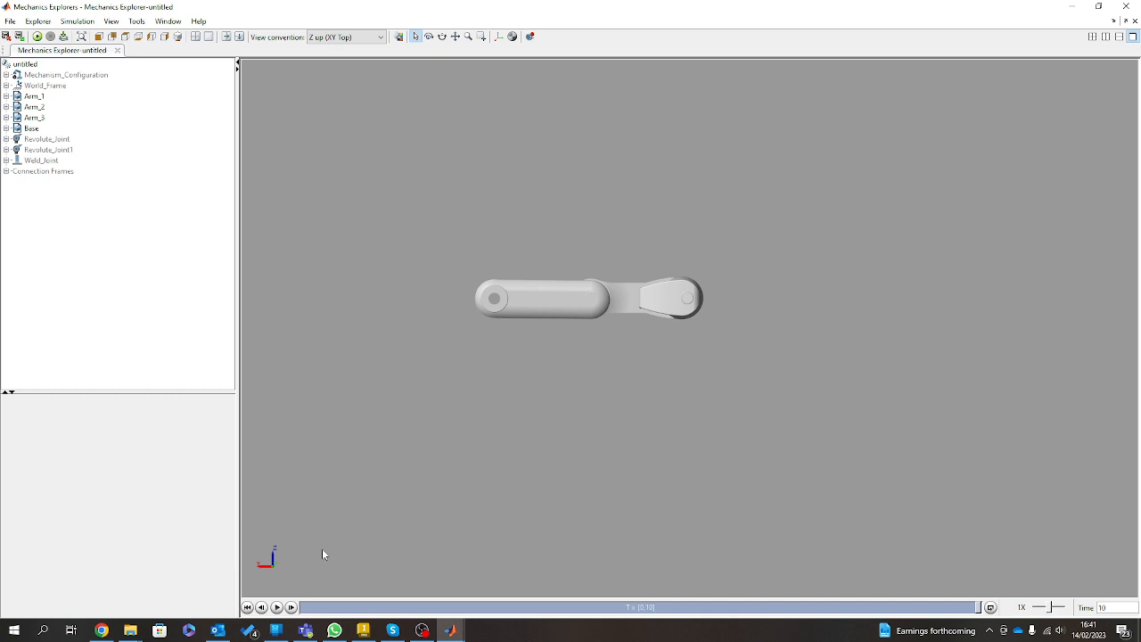
# Play back the arm's motion in Mechanics Explorers from an angled view and rerun the simulation with the edited Signal 1.
pyautogui.moveTo(323, 550); pyautogui.dragTo(555, 464)
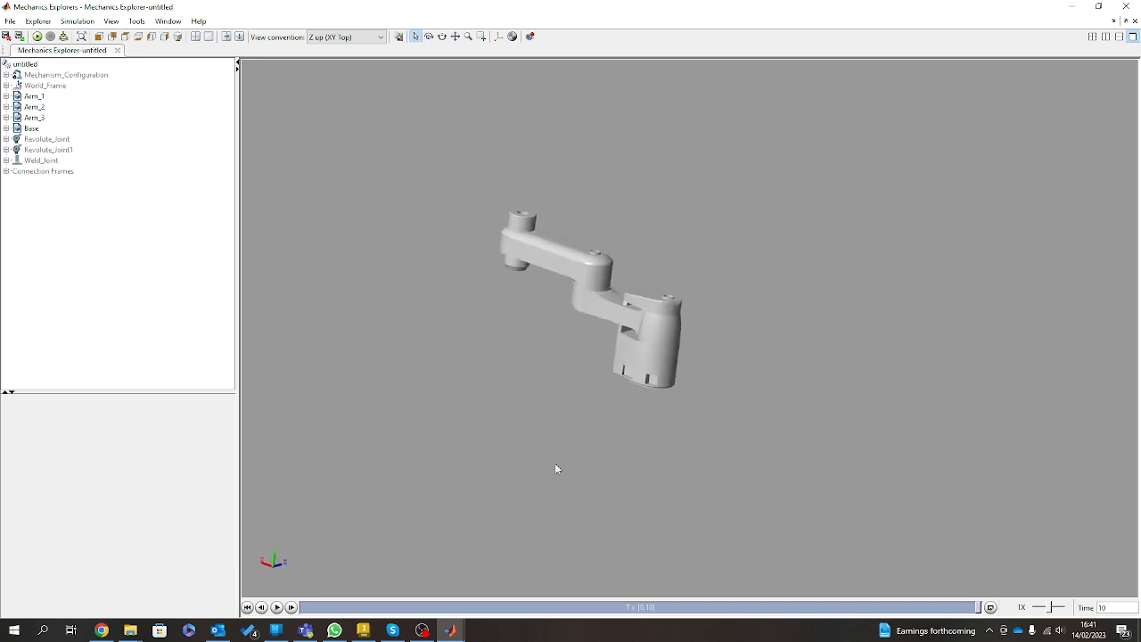
pyautogui.click(277, 607)
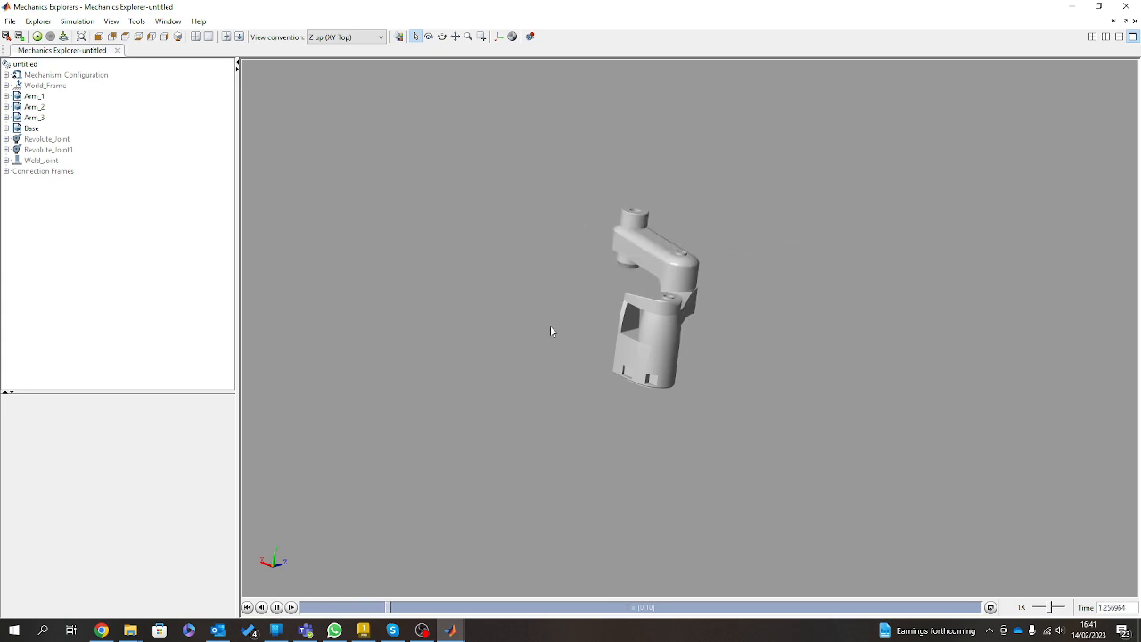
pyautogui.click(37, 37)
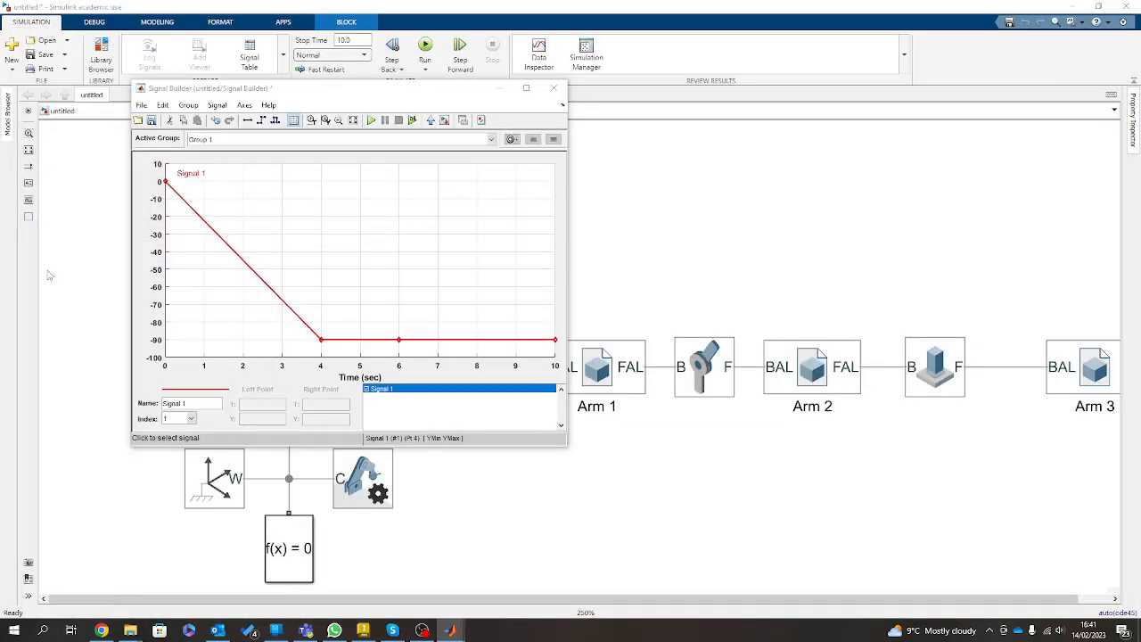
# Close the Signal Builder and set Revolute Joint1's actuation to torque "Automatically Computed" and motion "Provided by Input".
pyautogui.click(553, 89)
pyautogui.click(611, 256)
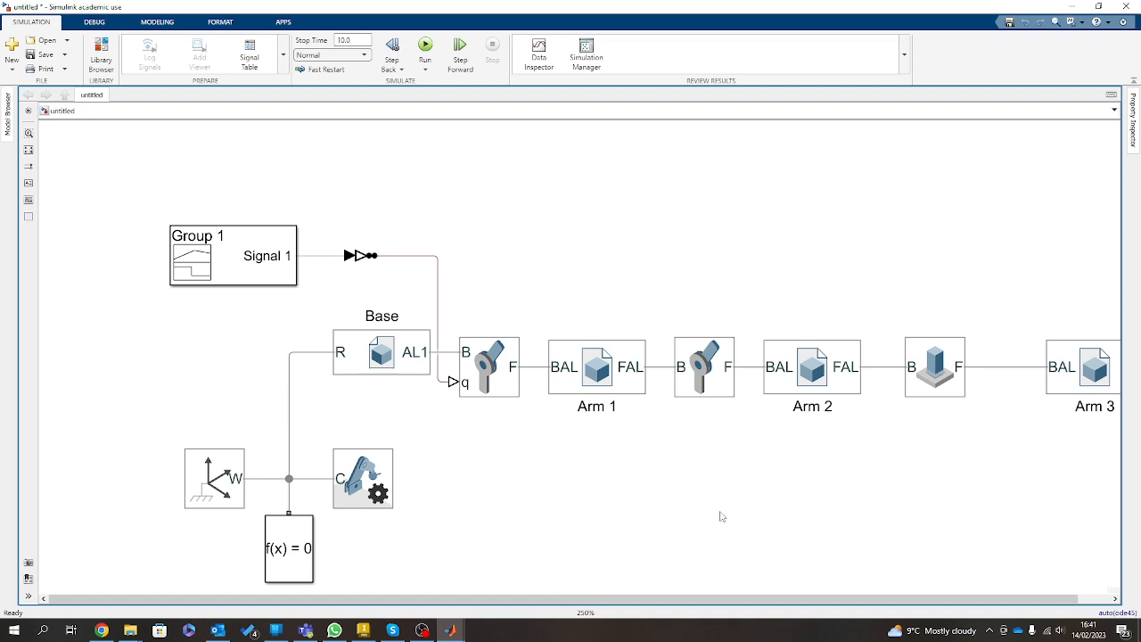
pyautogui.click(716, 363)
pyautogui.doubleClick(716, 363)
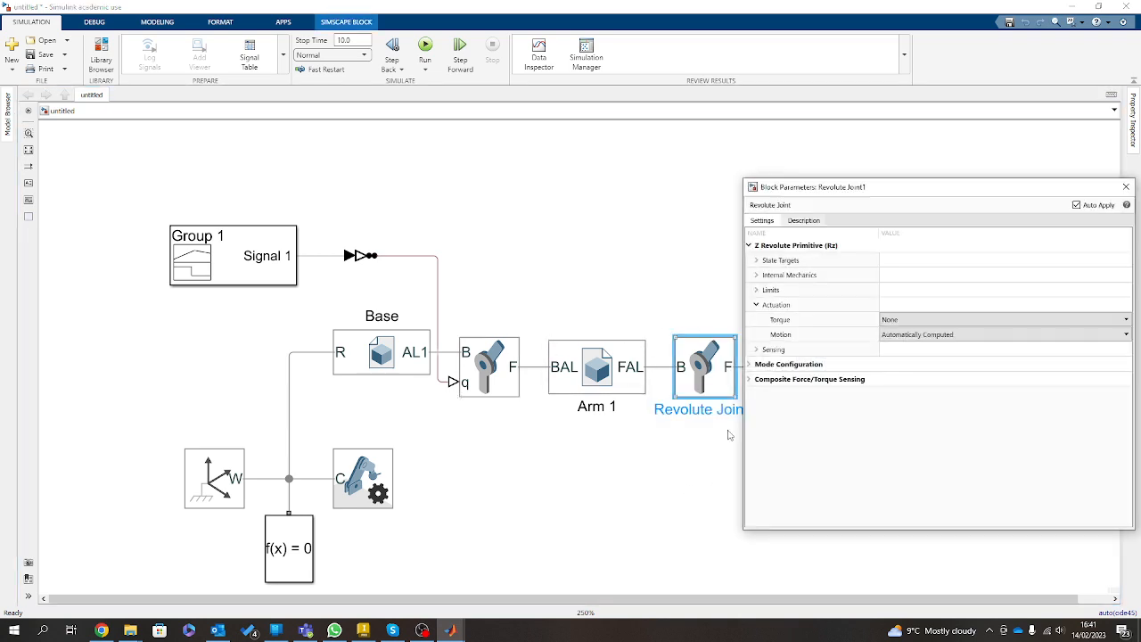
pyautogui.click(904, 321)
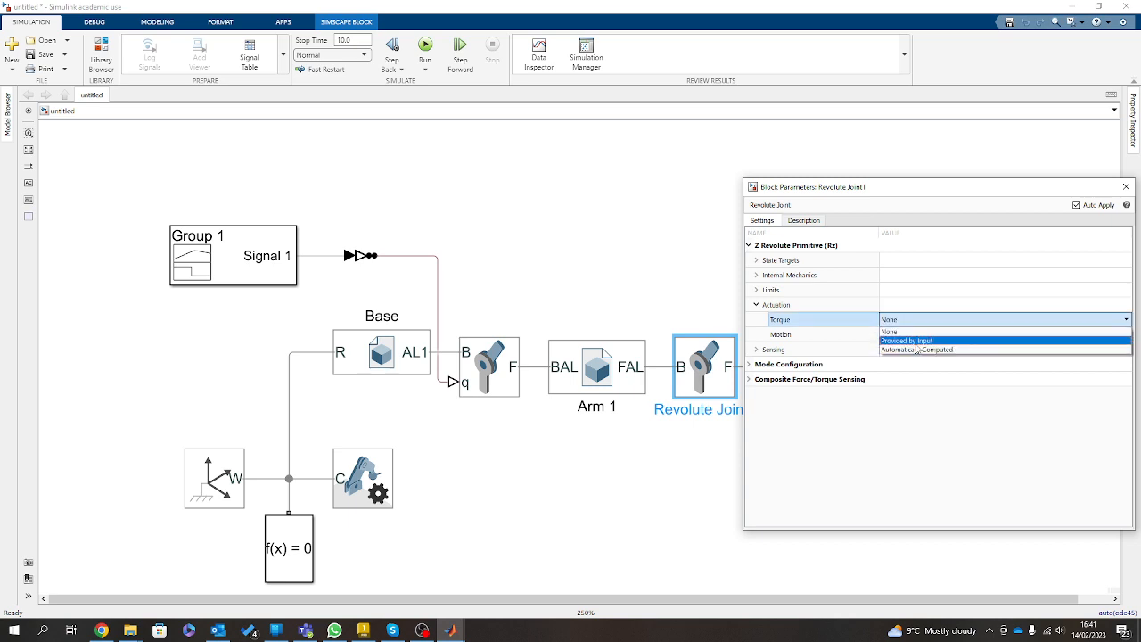
pyautogui.click(916, 347)
pyautogui.click(919, 336)
pyautogui.click(922, 322)
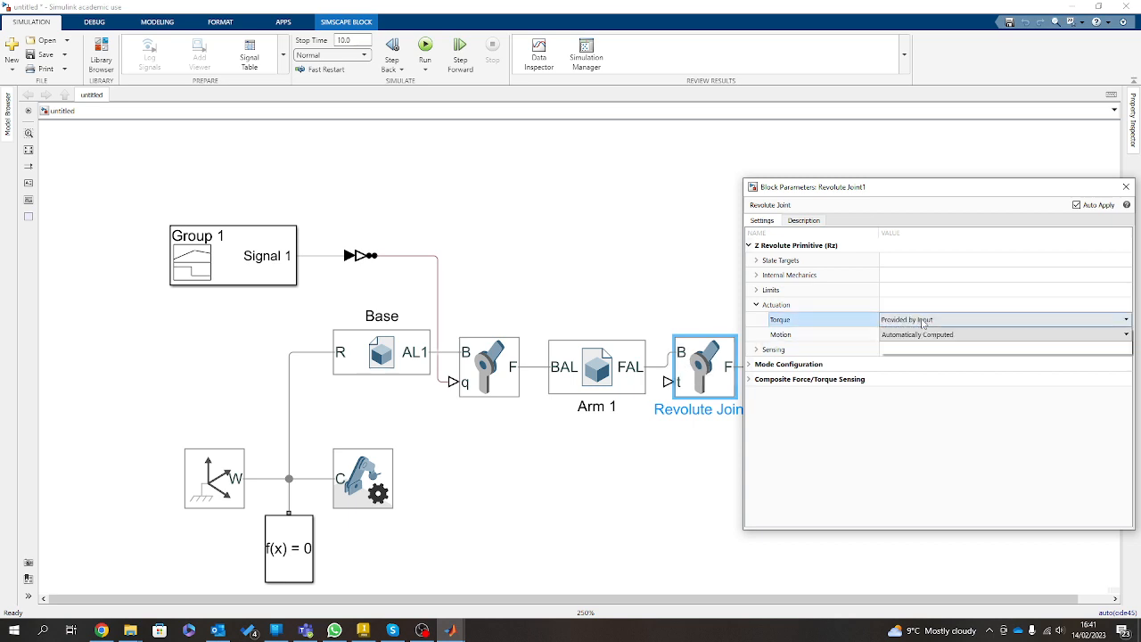
pyautogui.click(922, 322)
pyautogui.click(916, 349)
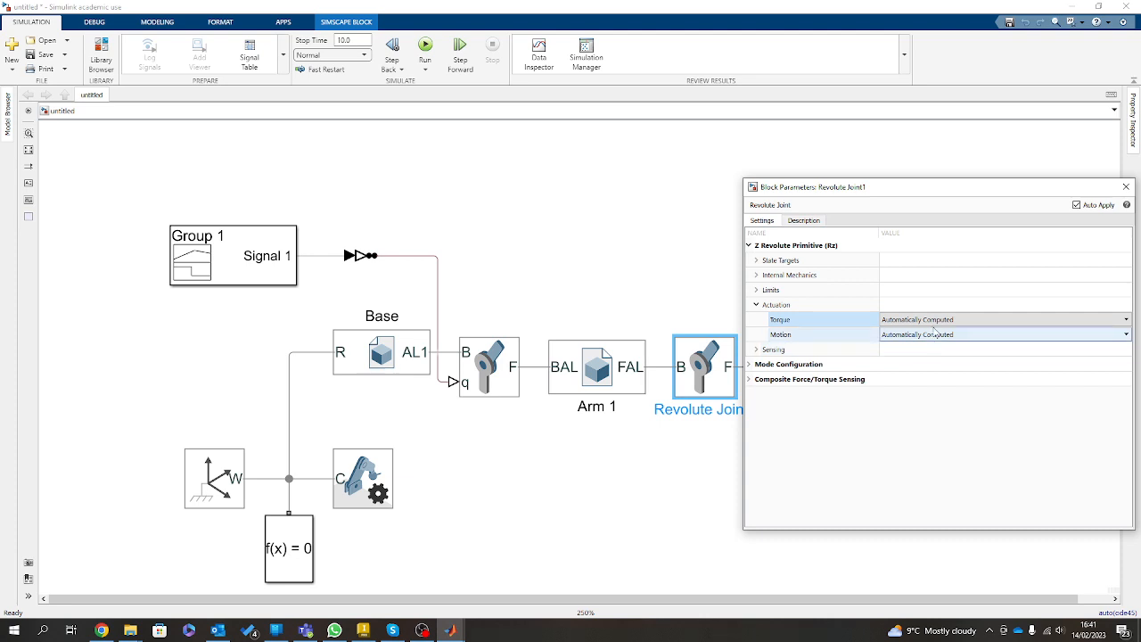
pyautogui.click(935, 334)
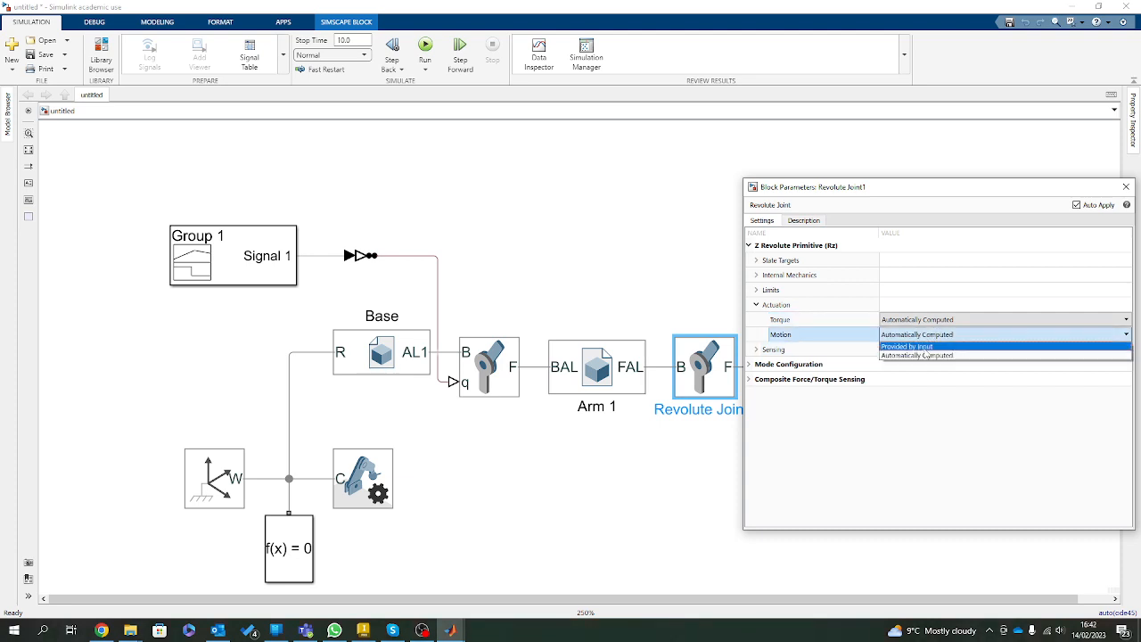
pyautogui.click(923, 347)
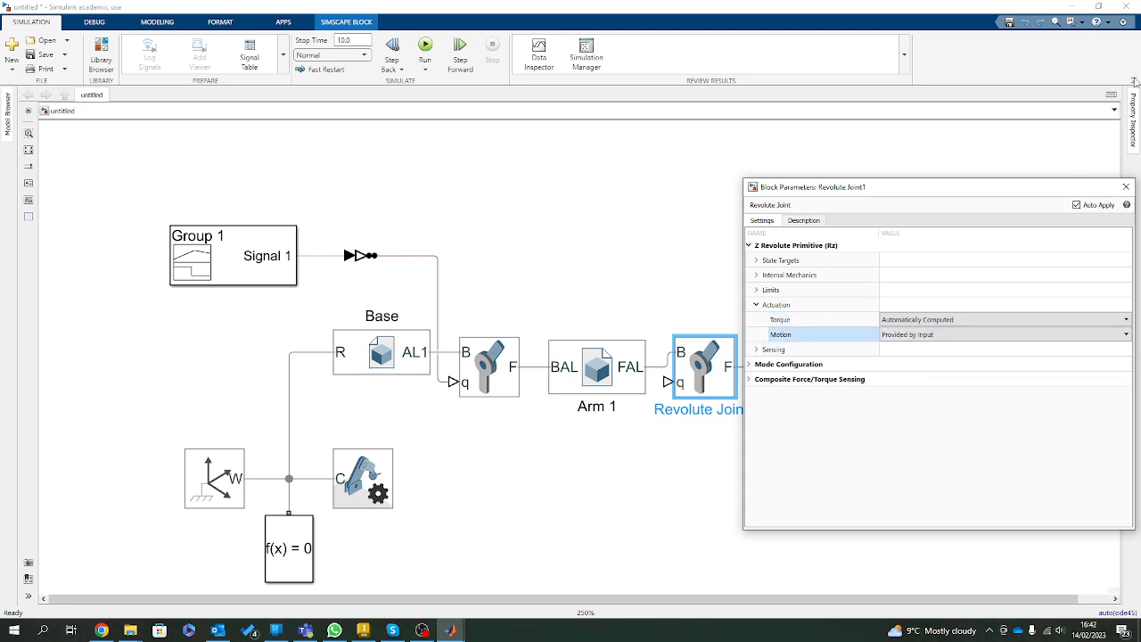
pyautogui.click(1125, 186)
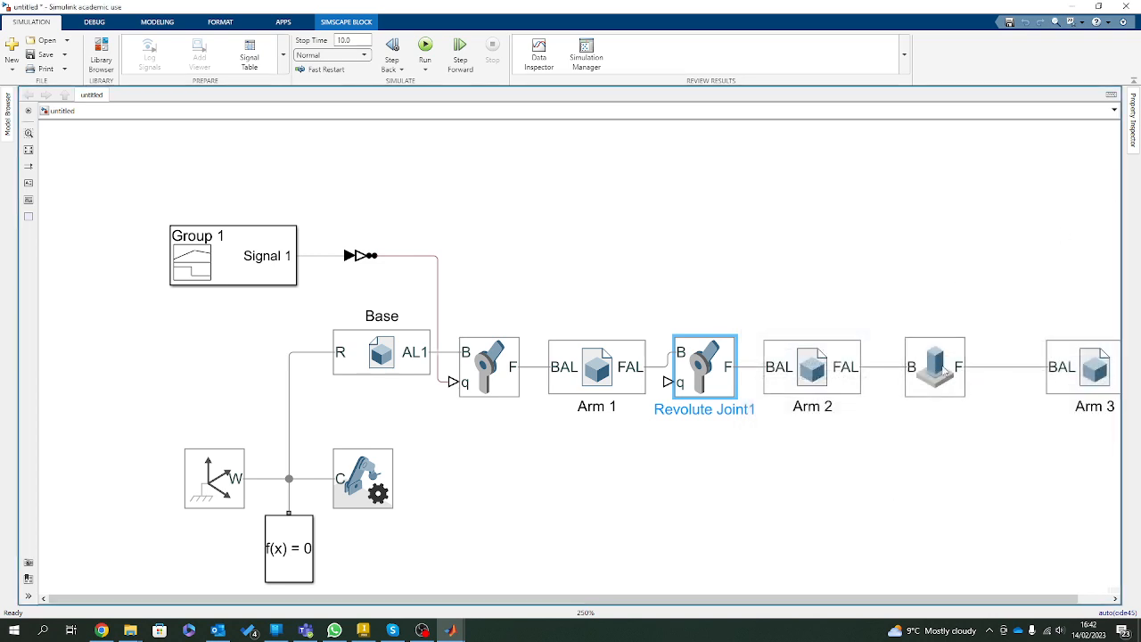
# Move Revolute Joint1, Arm 2, Weld Joint and Arm 3 slightly down so that their connection lines run straight.
pyautogui.scroll(-1, 753, 436)
pyautogui.scroll(1, 875, 470)
pyautogui.moveTo(606, 371); pyautogui.dragTo(607, 389)
pyautogui.moveTo(699, 393); pyautogui.dragTo(698, 408)
pyautogui.moveTo(828, 365); pyautogui.dragTo(828, 381)
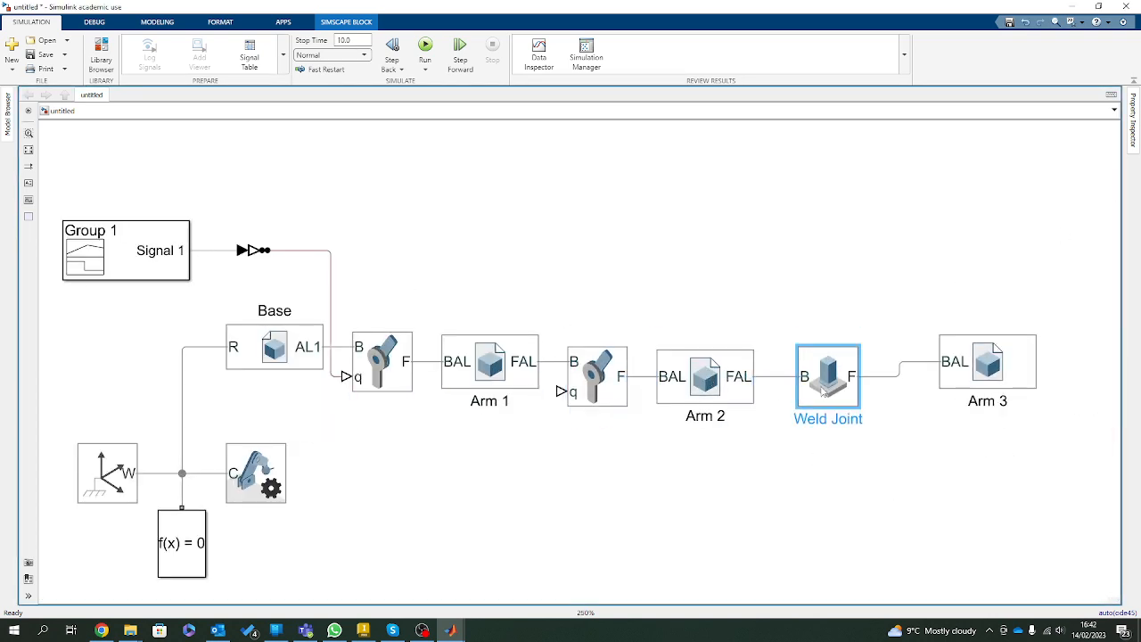
pyautogui.click(1000, 375)
pyautogui.moveTo(1000, 375); pyautogui.dragTo(1000, 390)
pyautogui.click(656, 492)
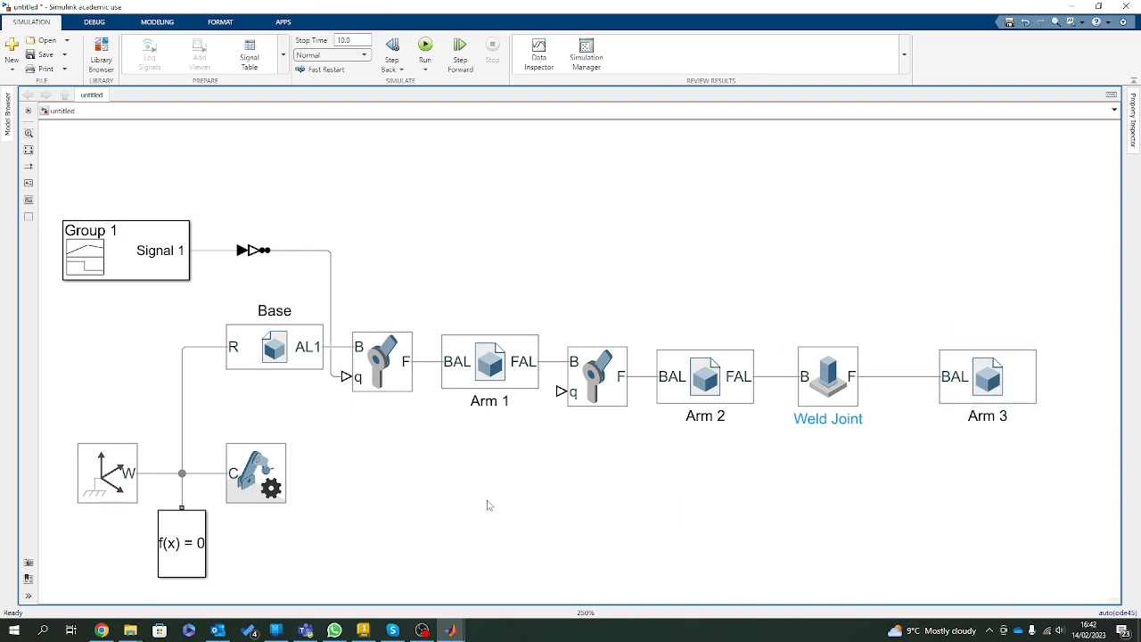
# Open the Signal Builder and move its window aside to uncover the Signal Builder block.
pyautogui.doubleClick(164, 241)
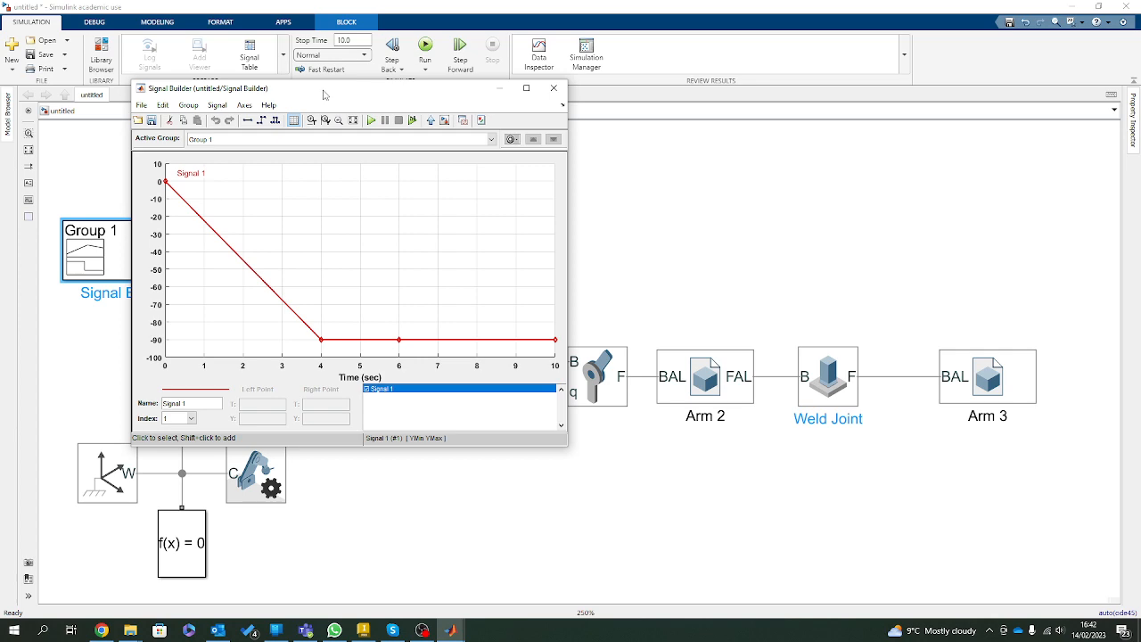
pyautogui.moveTo(323, 95); pyautogui.dragTo(814, 130)
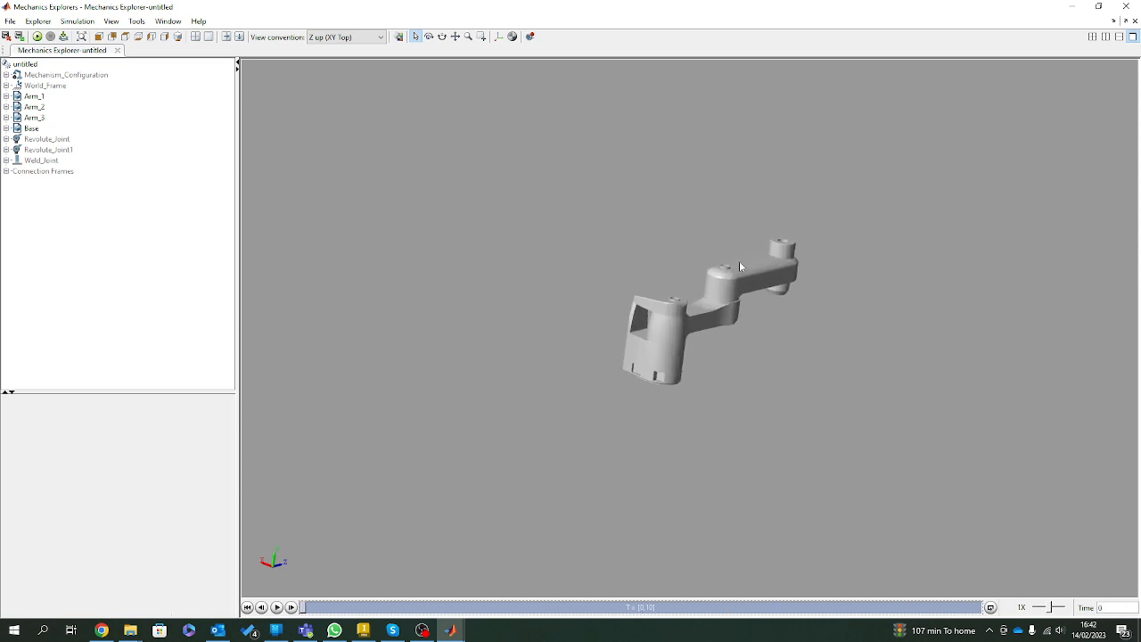
# Examine the arm's links and second revolute joint in Mechanics Explorers at the start position, up close and from several angles.
pyautogui.scroll(2, 729, 259)
pyautogui.moveTo(878, 402); pyautogui.dragTo(673, 286)
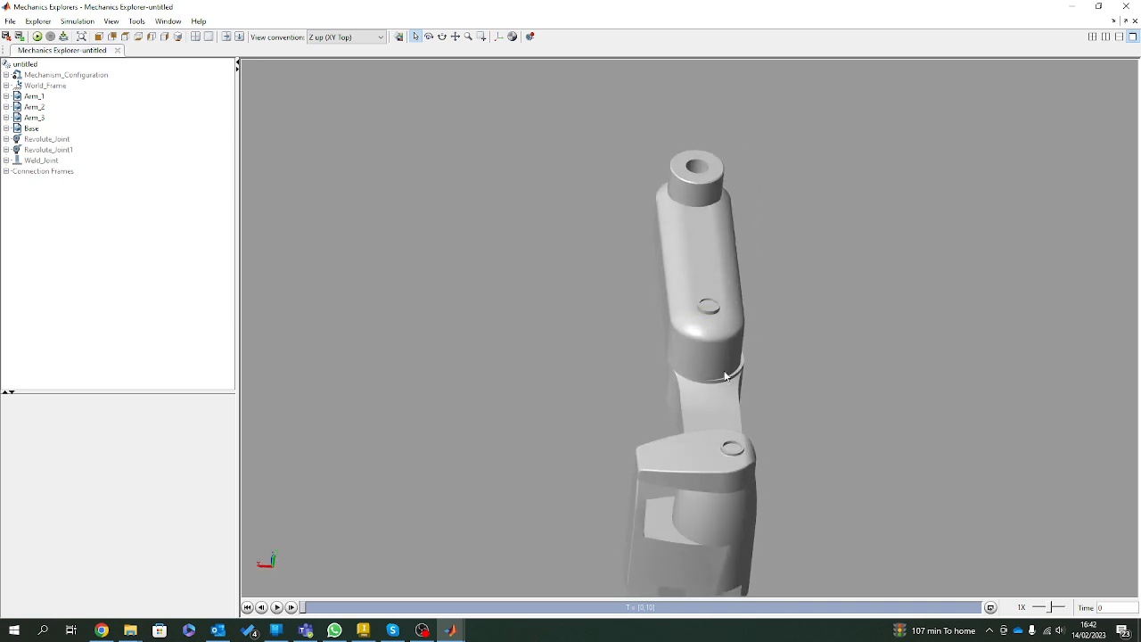
pyautogui.scroll(4, 725, 377)
pyautogui.moveTo(750, 387); pyautogui.dragTo(632, 282)
pyautogui.scroll(-5, 629, 289)
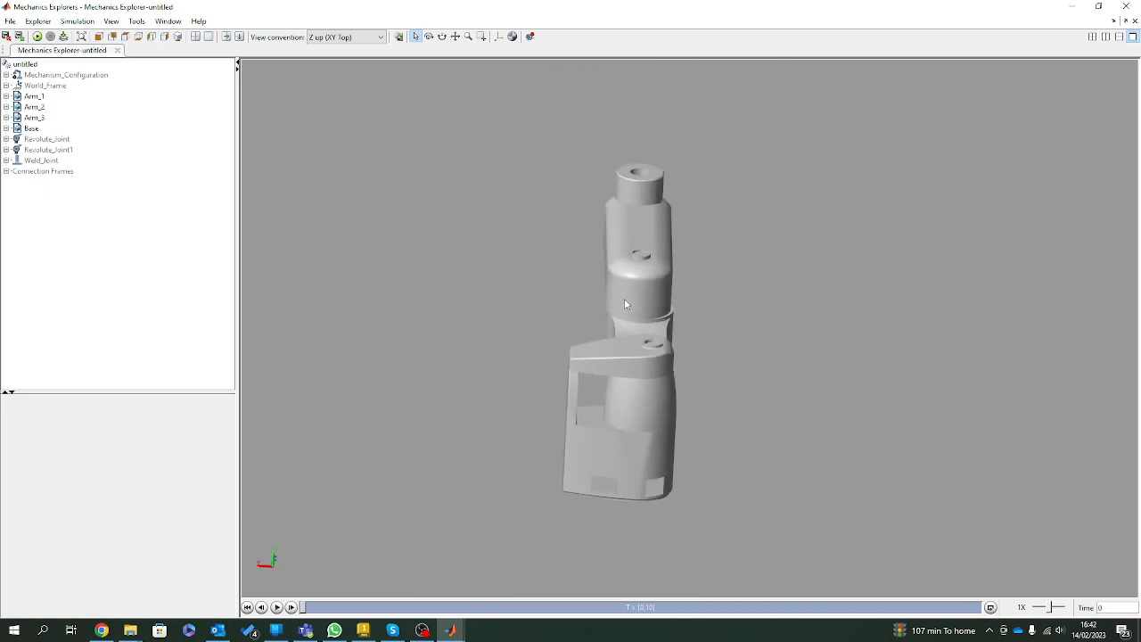
pyautogui.scroll(2, 679, 207)
pyautogui.moveTo(614, 230); pyautogui.dragTo(607, 229)
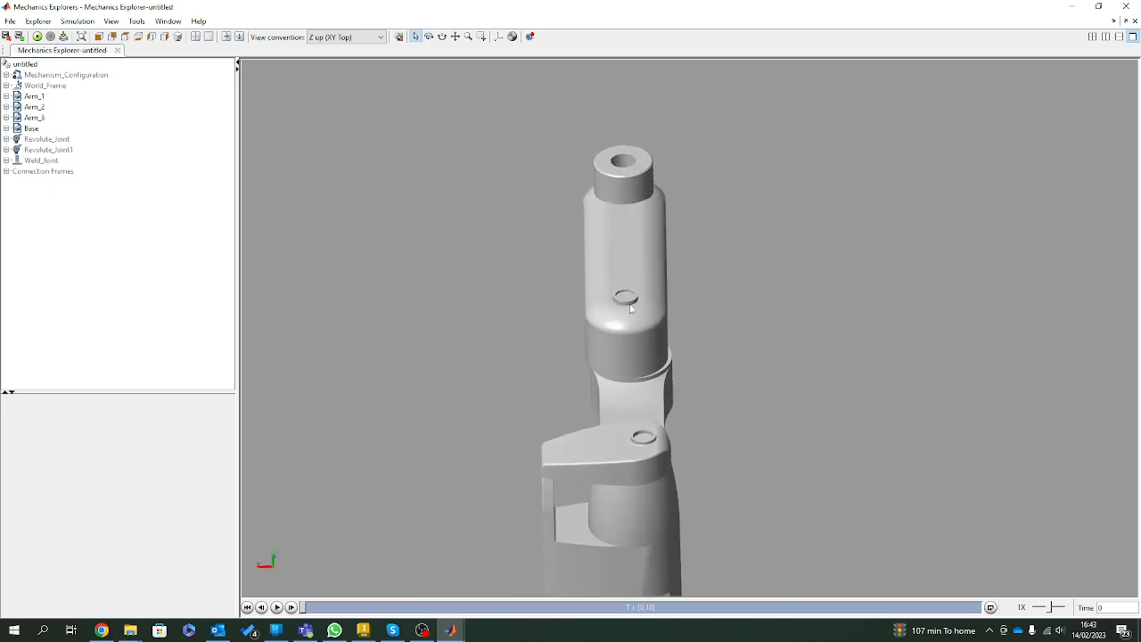
pyautogui.moveTo(629, 372)
pyautogui.mouseDown()
pyautogui.moveTo(725, 398)
pyautogui.moveTo(647, 370)
pyautogui.mouseUp()
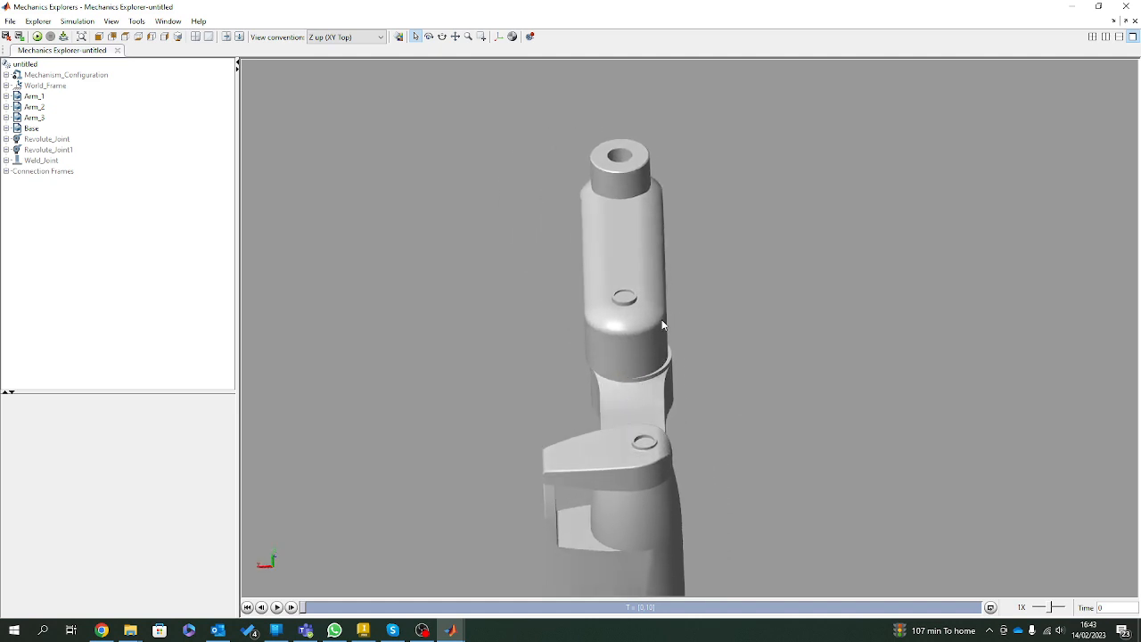
pyautogui.scroll(-3, 660, 328)
pyautogui.scroll(5, 656, 333)
pyautogui.moveTo(720, 260); pyautogui.dragTo(712, 331)
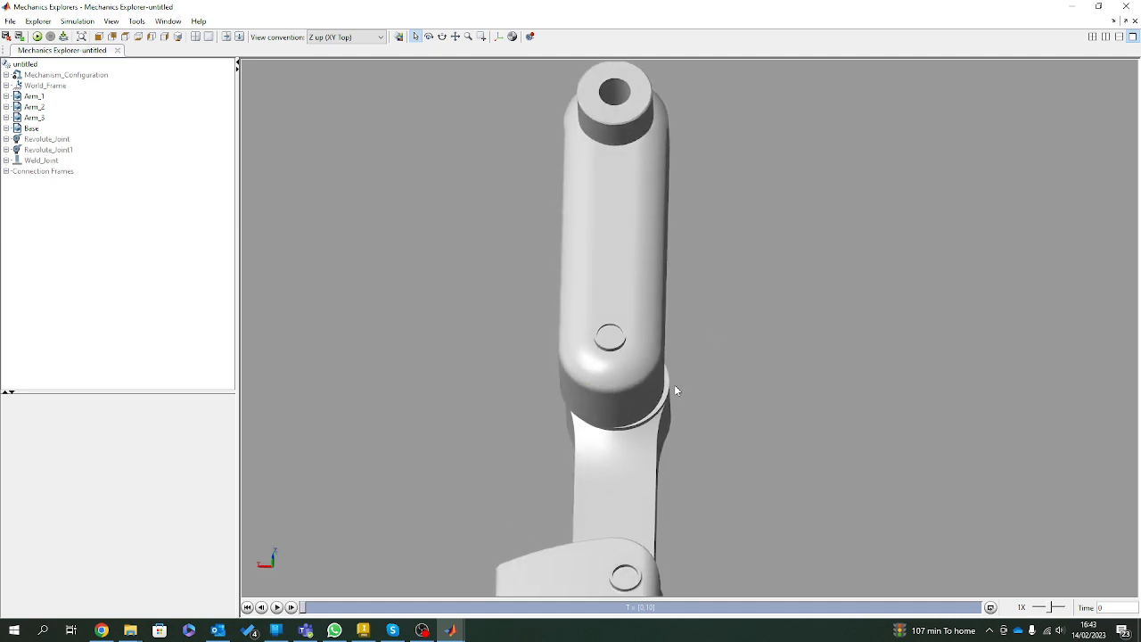
pyautogui.scroll(-3, 610, 425)
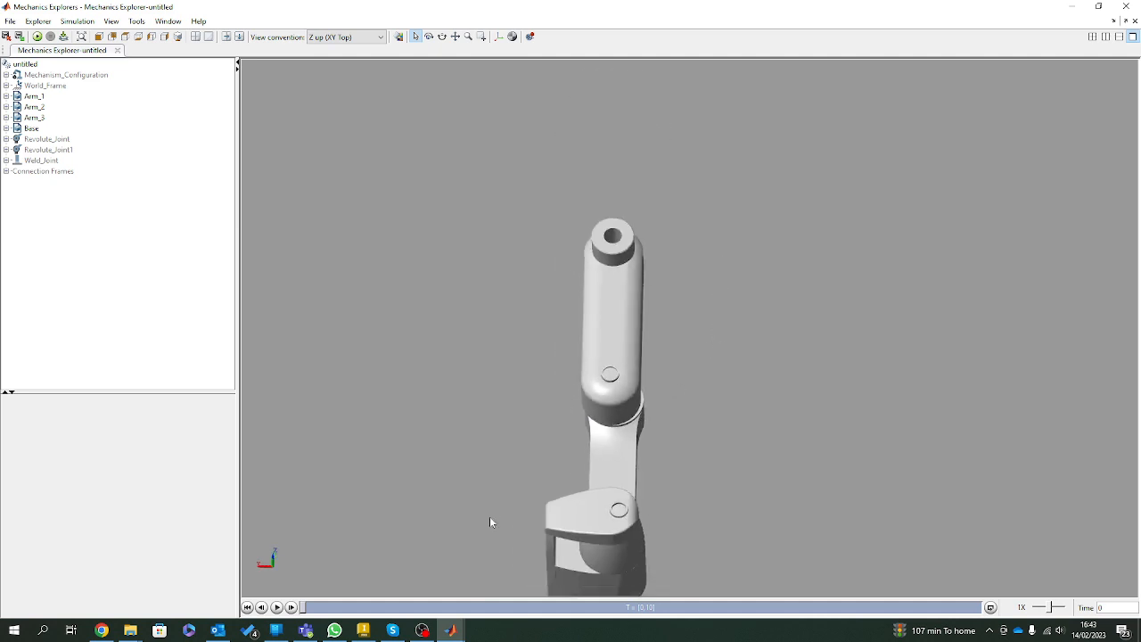
pyautogui.click(309, 606)
pyautogui.moveTo(309, 606)
pyautogui.mouseDown()
pyautogui.moveTo(630, 629)
pyautogui.moveTo(481, 629)
pyautogui.moveTo(305, 607)
pyautogui.mouseUp()
pyautogui.moveTo(825, 9); pyautogui.dragTo(796, 26)
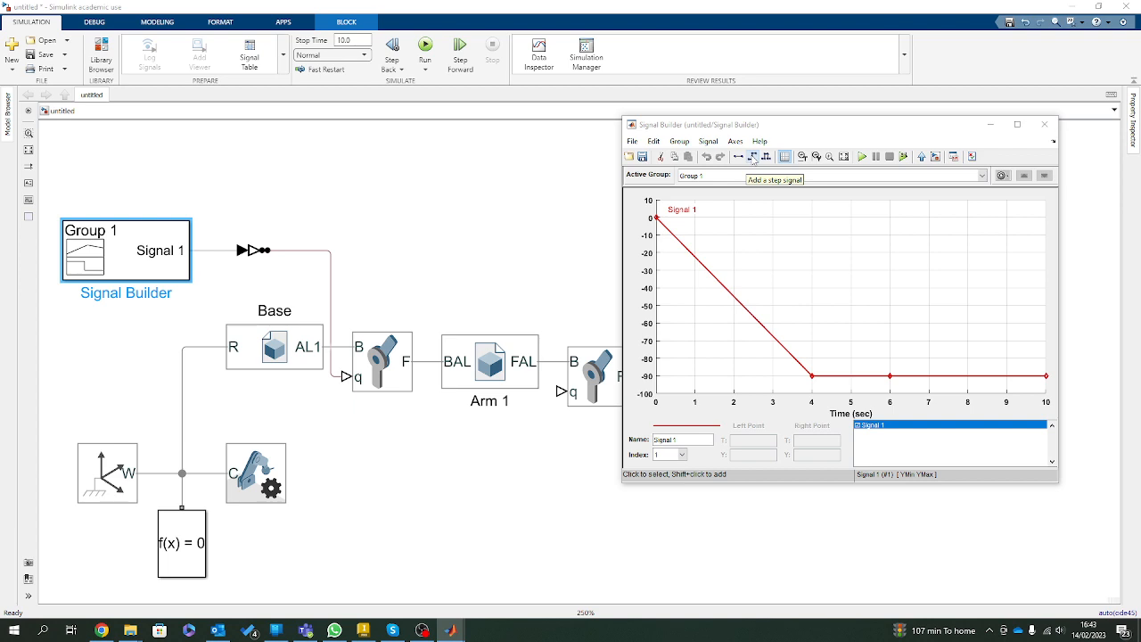
# Add a step signal and a pulse signal to Group 1 in the Signal Builder, and select the step signal.
pyautogui.click(753, 158)
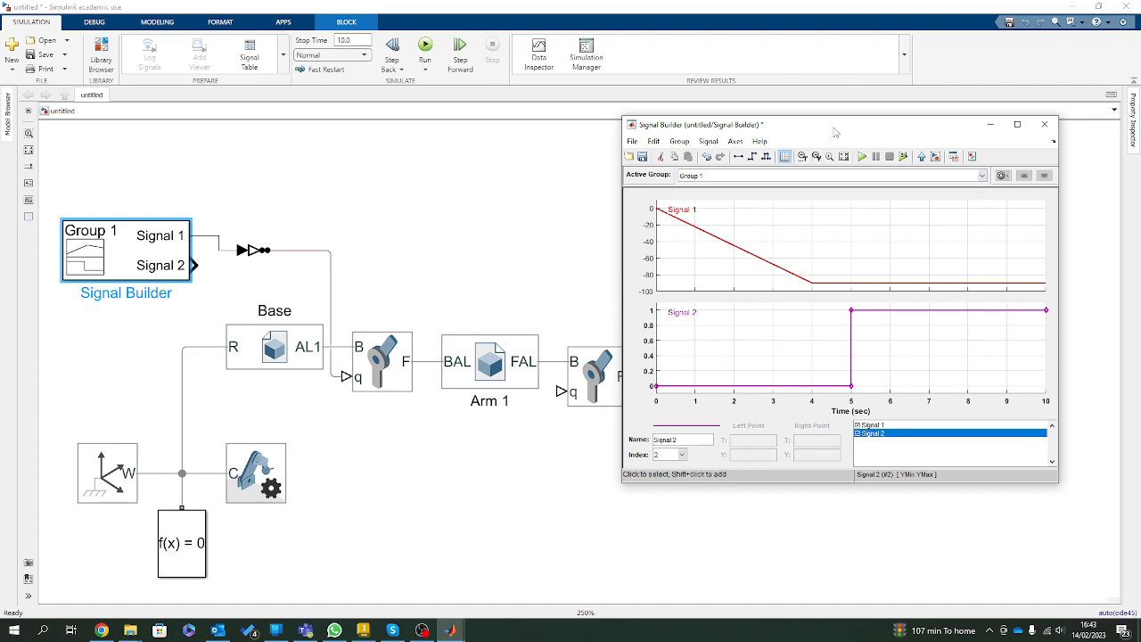
pyautogui.moveTo(834, 132); pyautogui.dragTo(630, 81)
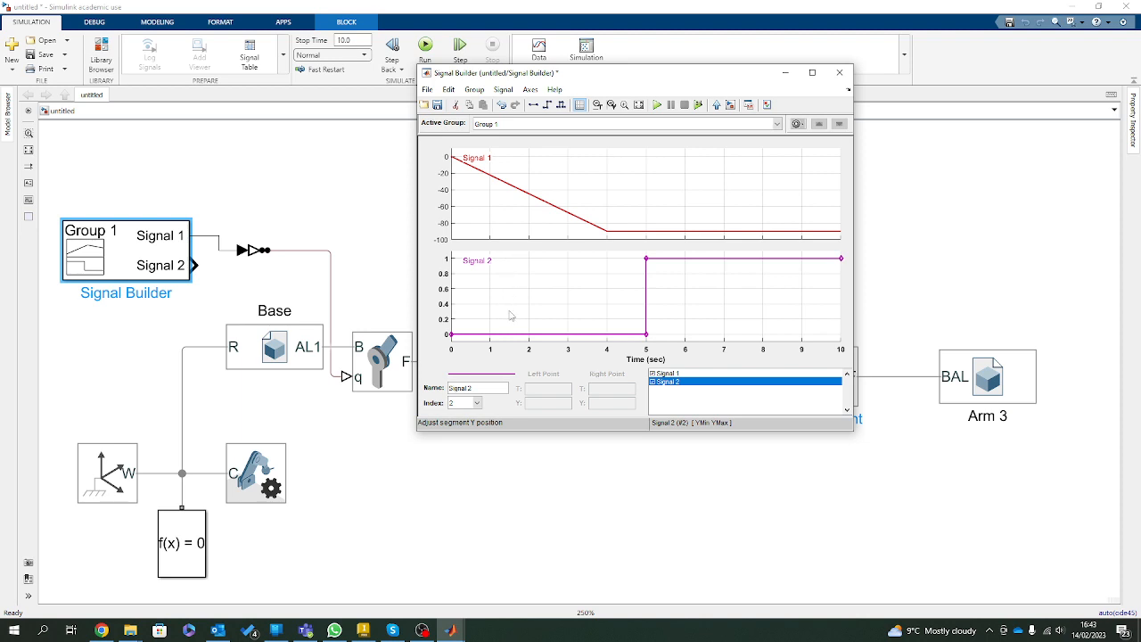
pyautogui.rightClick(736, 258)
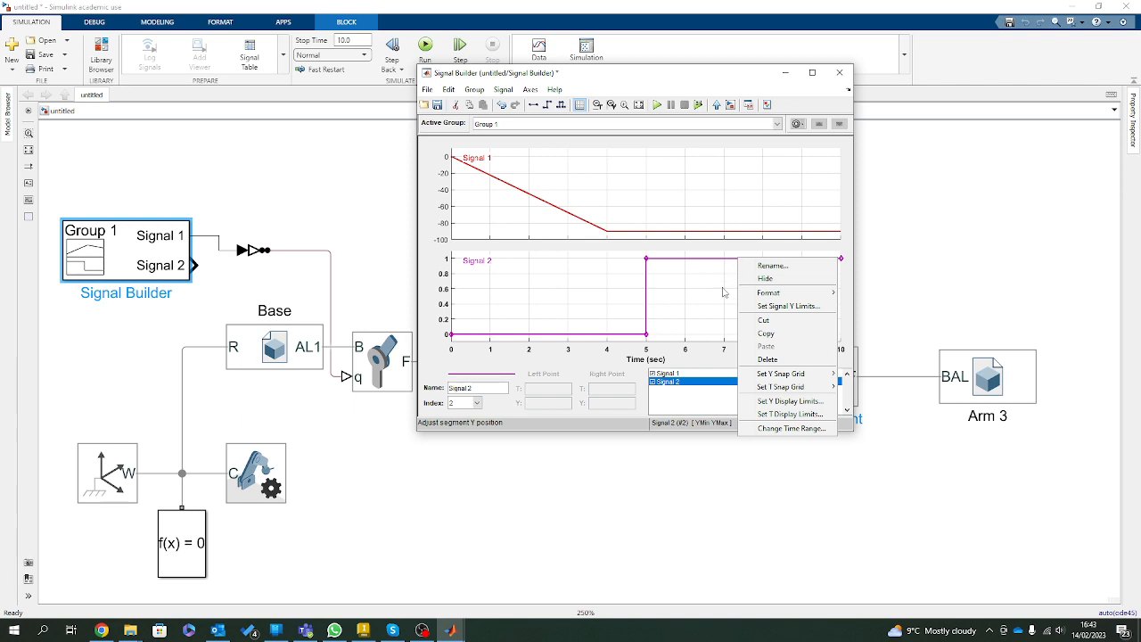
pyautogui.click(561, 105)
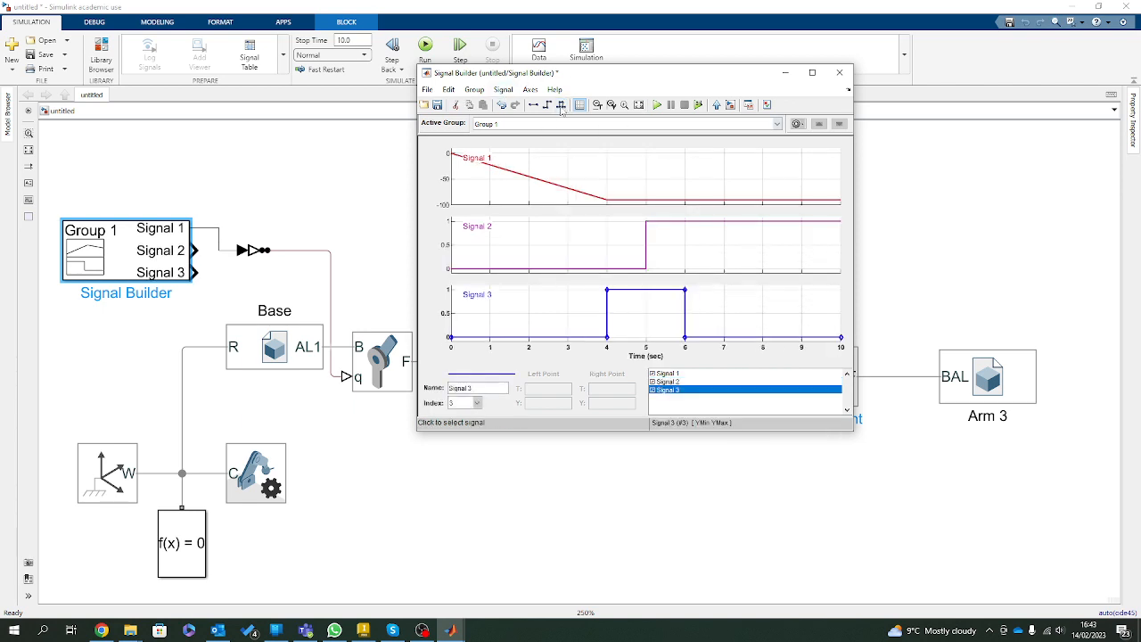
pyautogui.rightClick(538, 238)
pyautogui.click(577, 340)
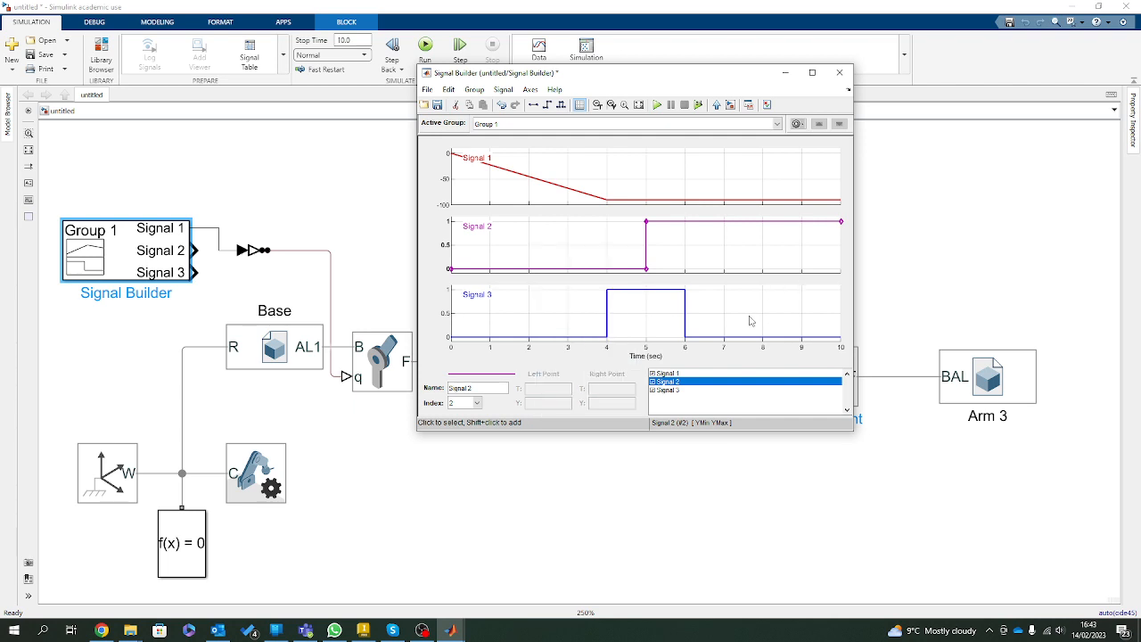
# Delete Signal 2, set the top of the pulse's rising edge in Signal 3 to 90, and try to move that point to 7 s.
pyautogui.click(616, 243)
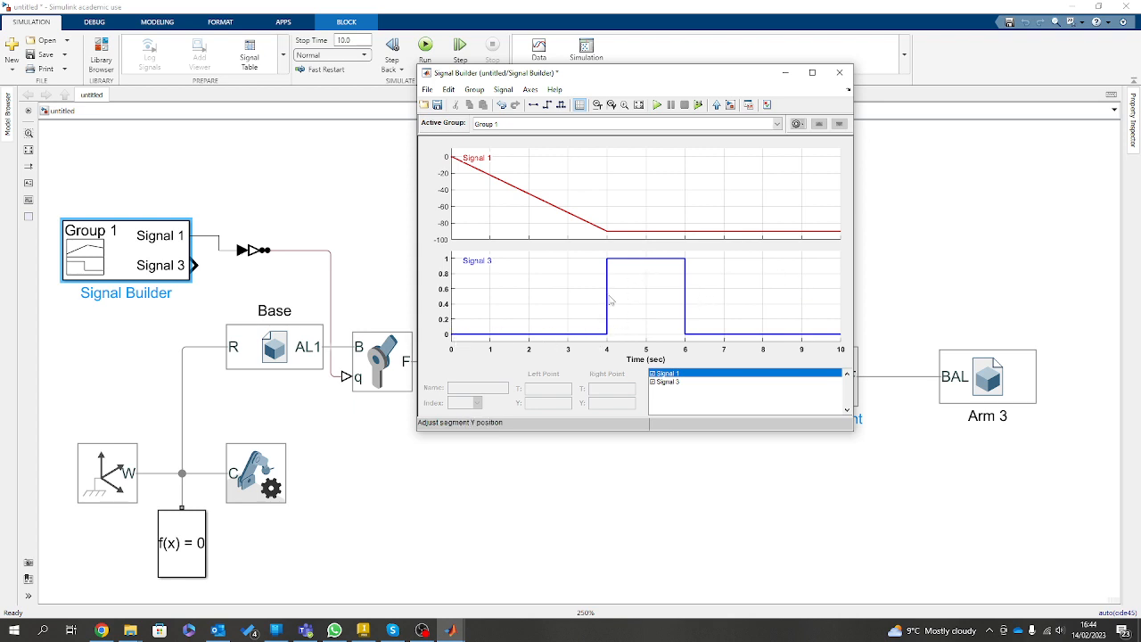
pyautogui.click(606, 336)
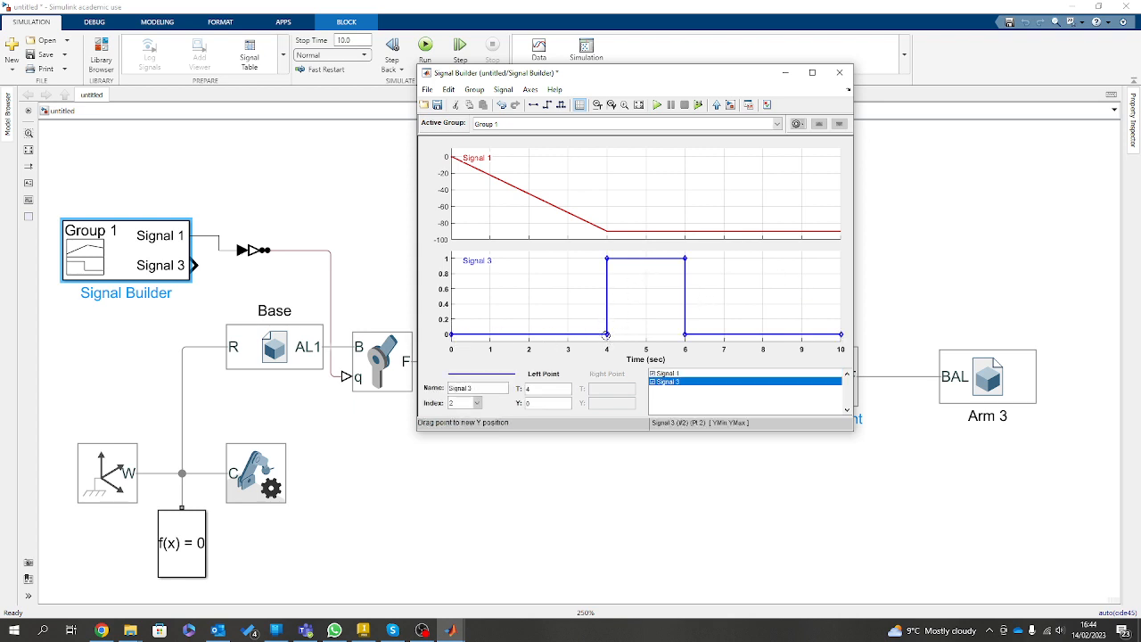
pyautogui.click(607, 259)
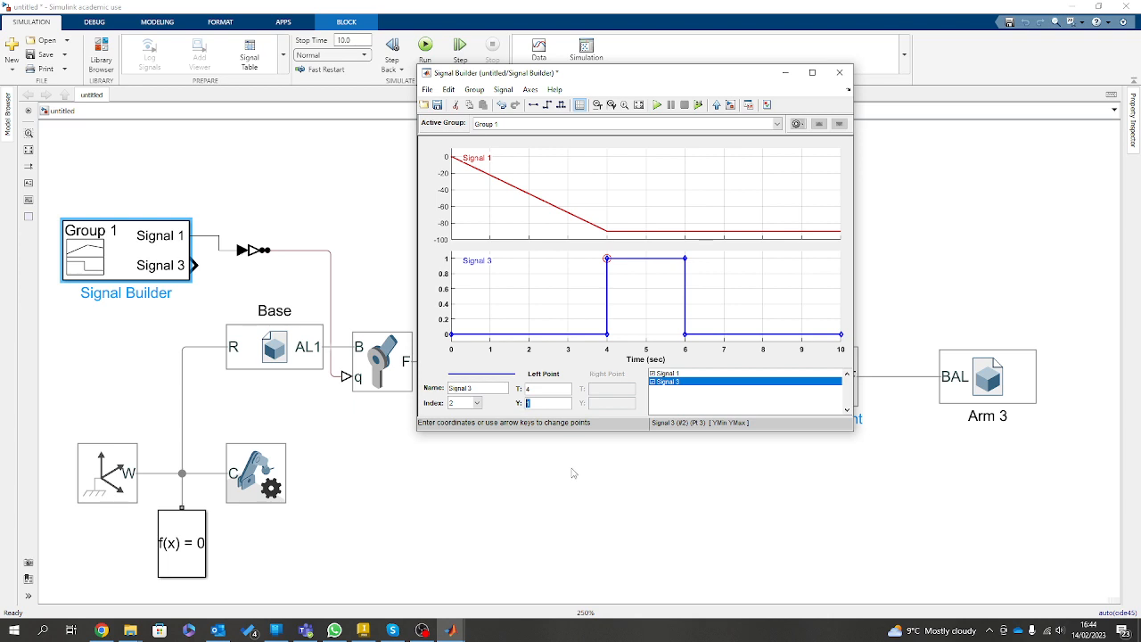
pyautogui.click(543, 390)
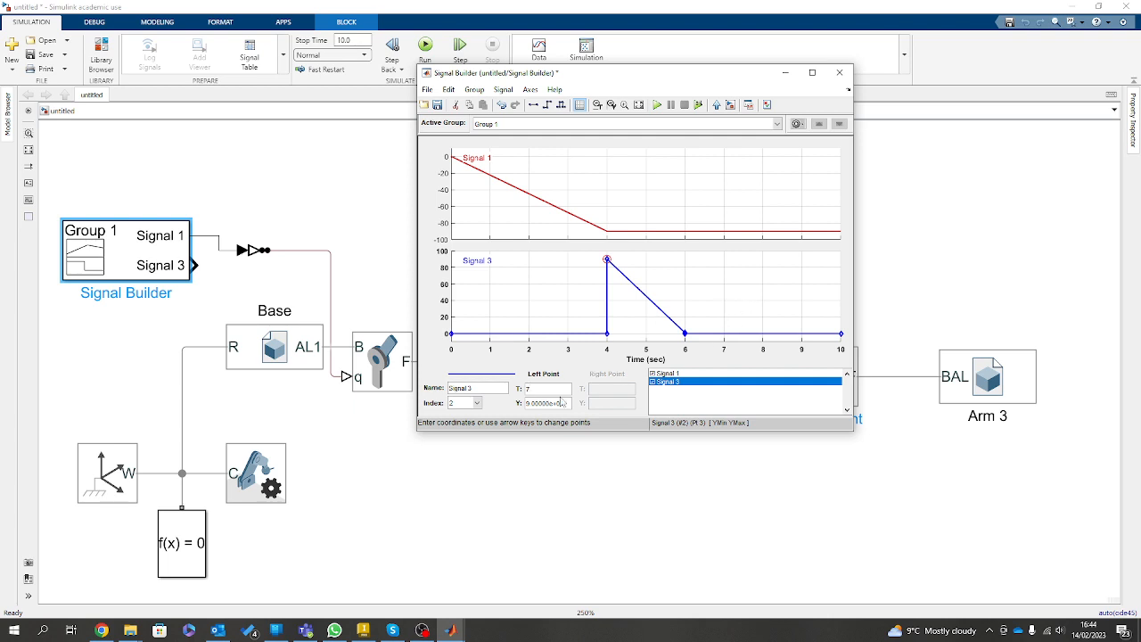
pyautogui.click(564, 403)
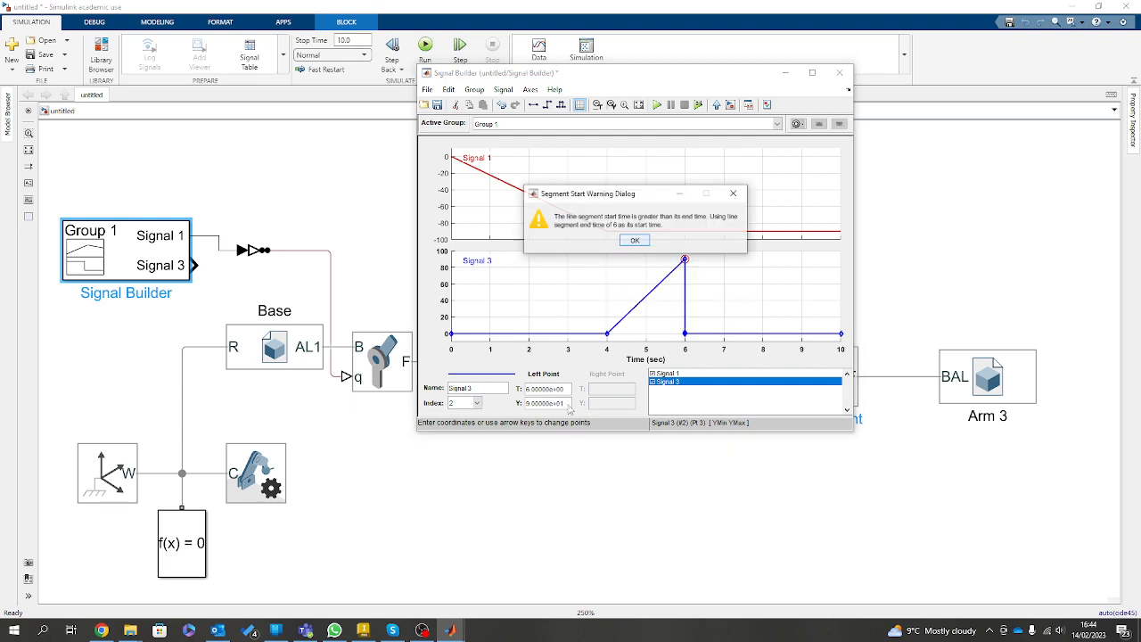
pyautogui.click(634, 241)
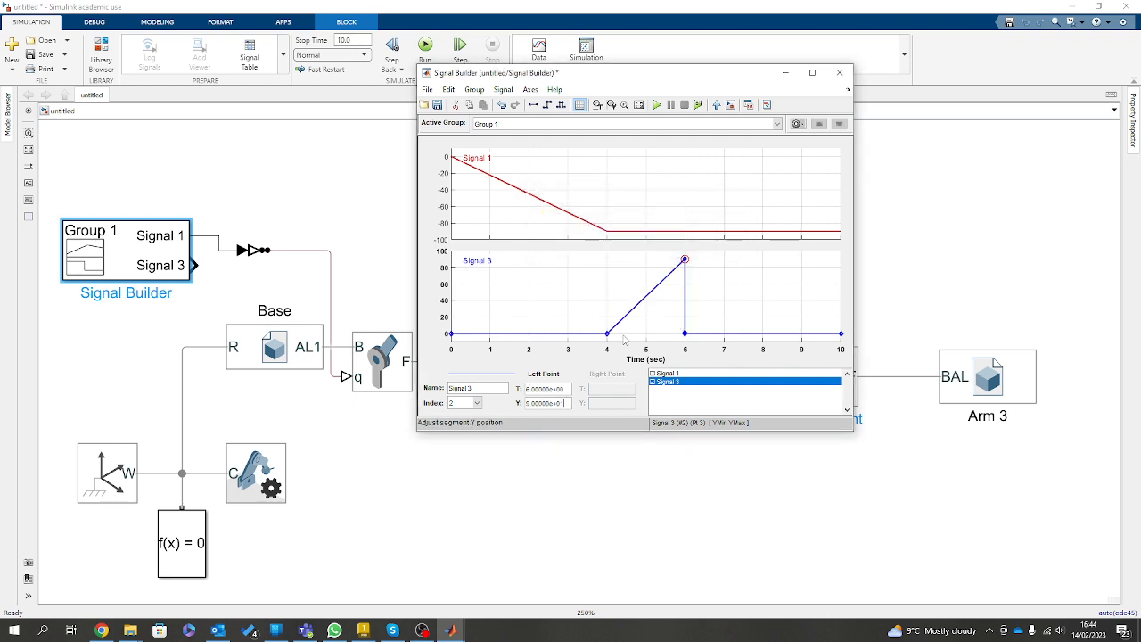
# Move Signal 3's zero-value point at 6 s to 10 s and -180, and delete the leftover zero-value end point.
pyautogui.click(684, 333)
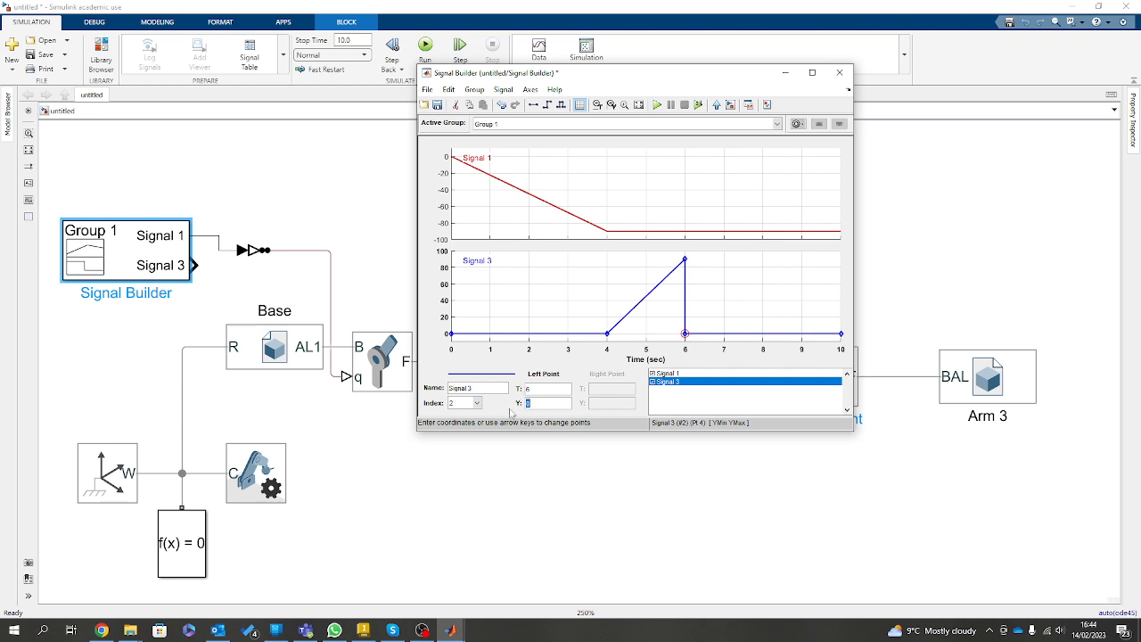
pyautogui.click(533, 389)
pyautogui.click(550, 404)
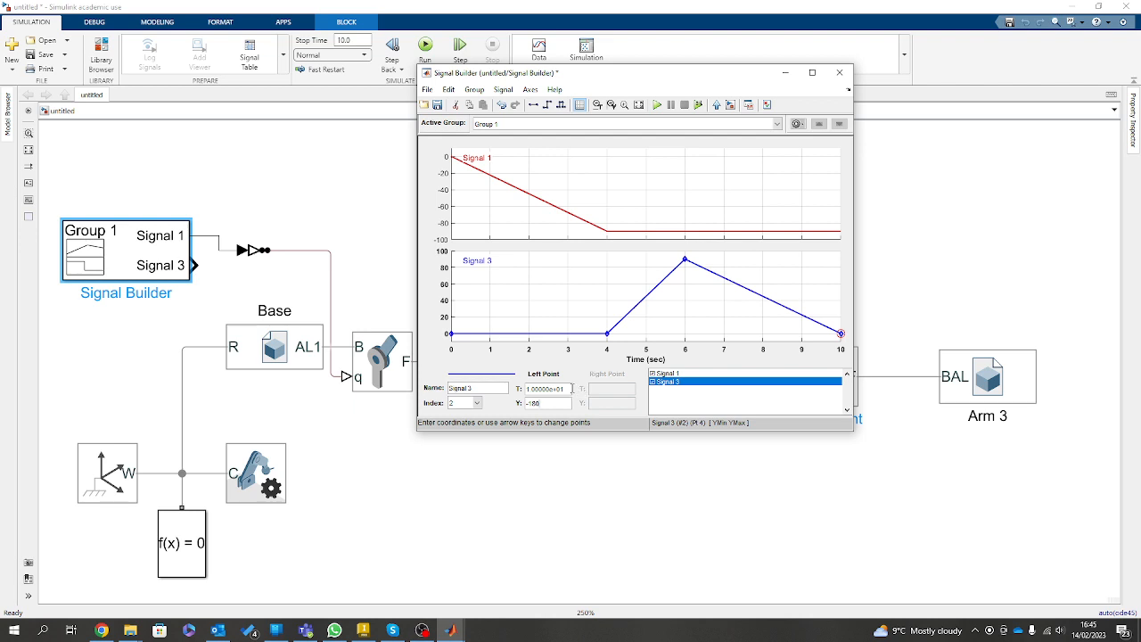
pyautogui.click(570, 389)
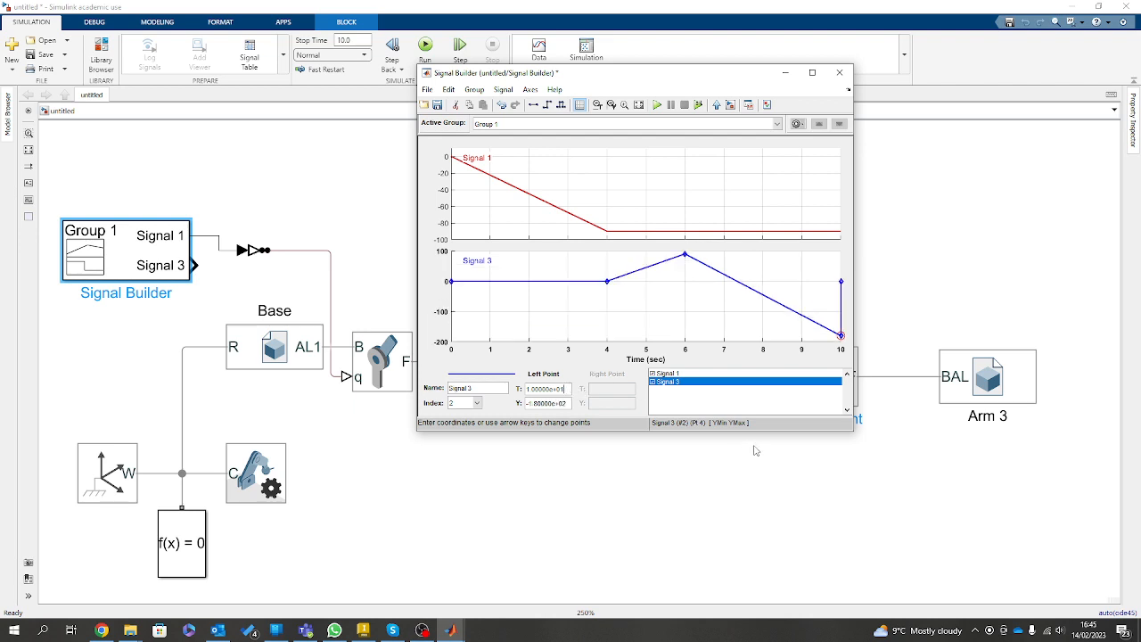
pyautogui.click(841, 280)
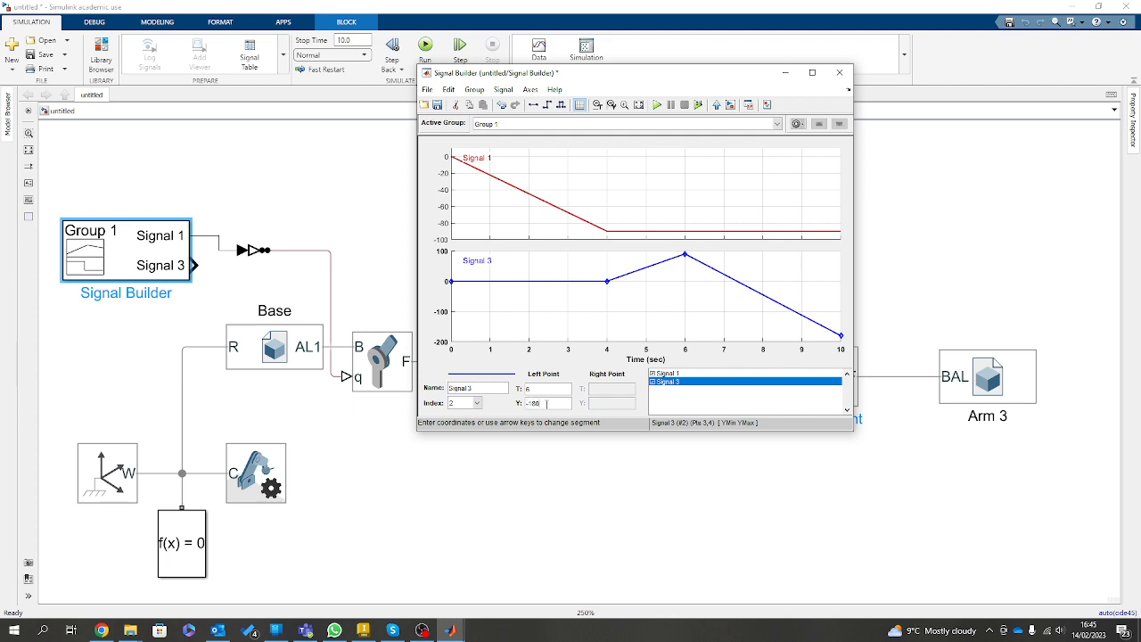
# Set Signal 3's final segment to -180, and return its point at 6 s to 90.
pyautogui.click(540, 389)
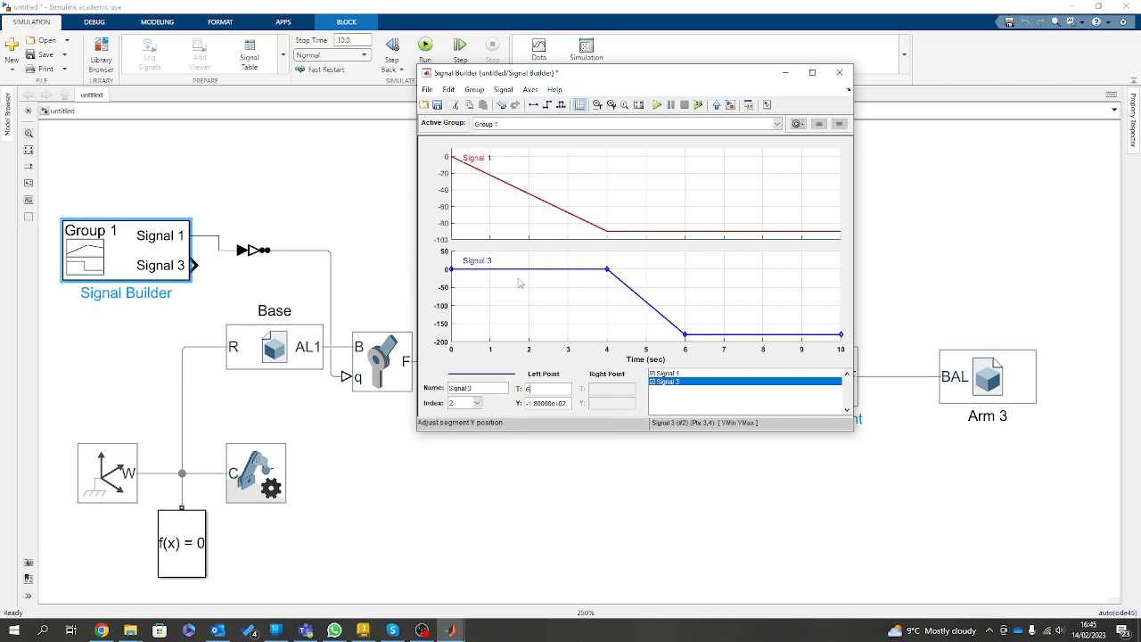
pyautogui.click(685, 334)
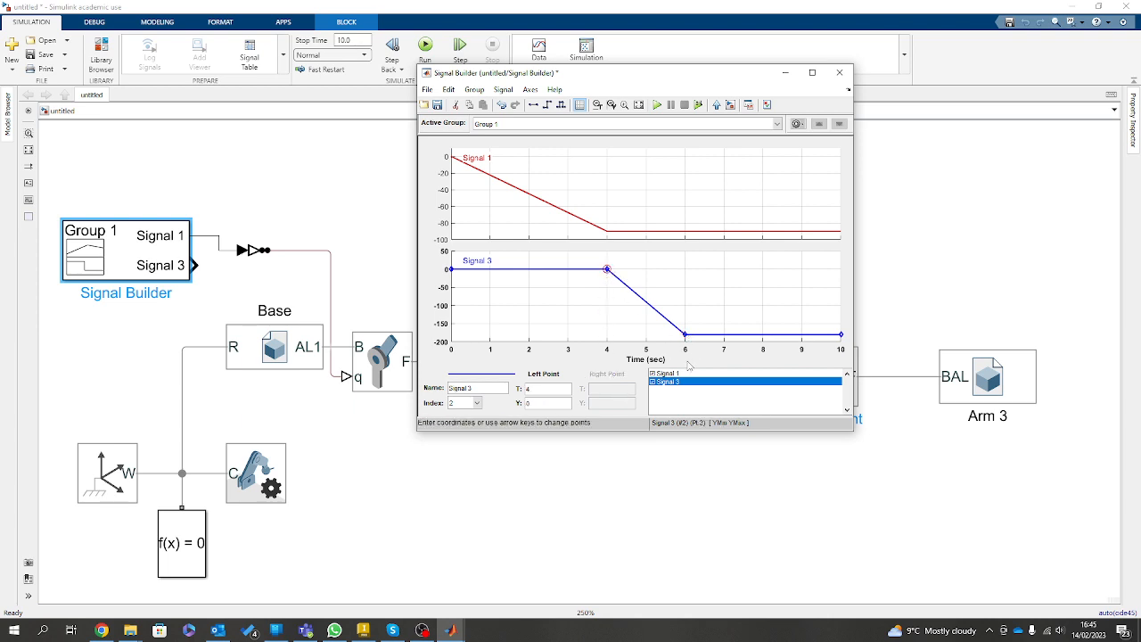
pyautogui.doubleClick(545, 403)
pyautogui.write('5')
pyautogui.click(541, 388)
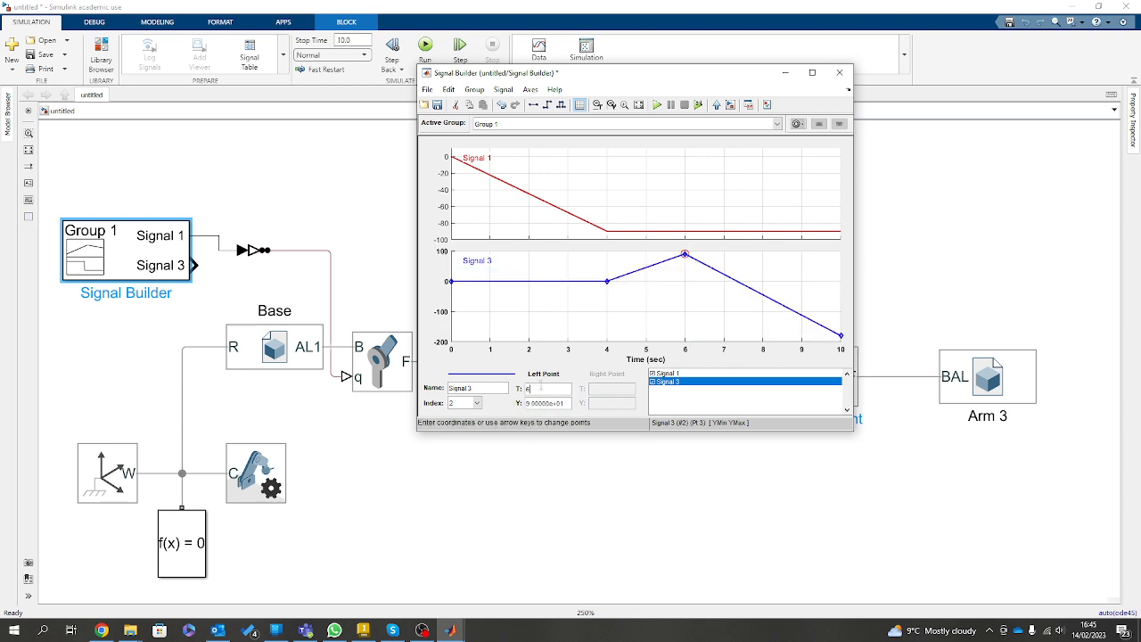
pyautogui.click(664, 318)
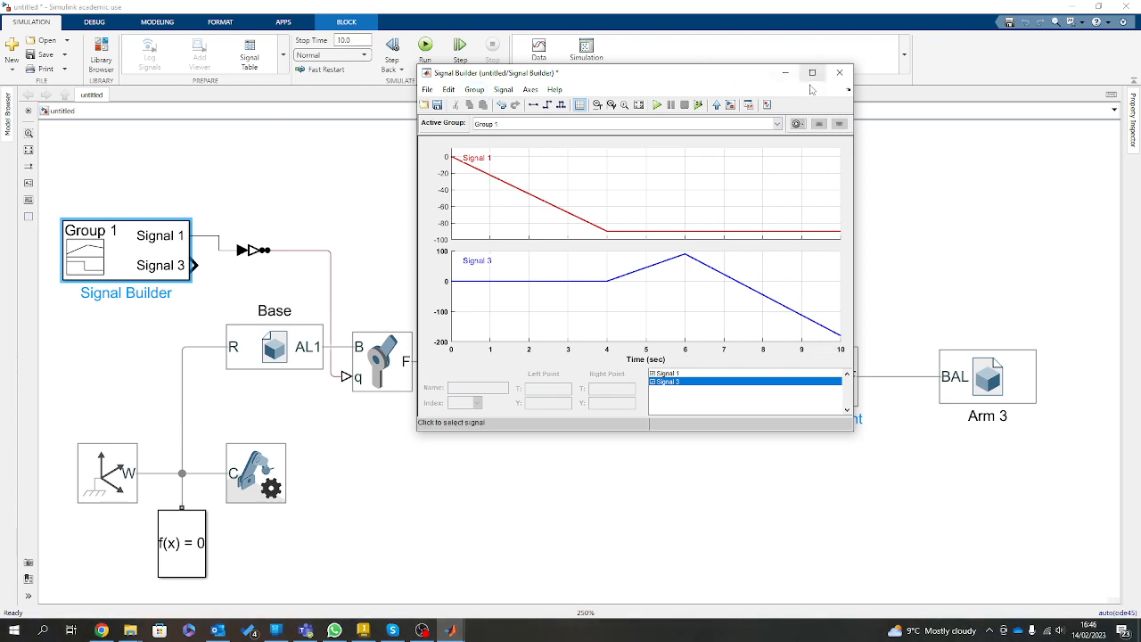
# Close the Signal Builder and connect Signal 3 through a second Simulink-PS Converter to the second revolute joint's q input.
pyautogui.click(839, 72)
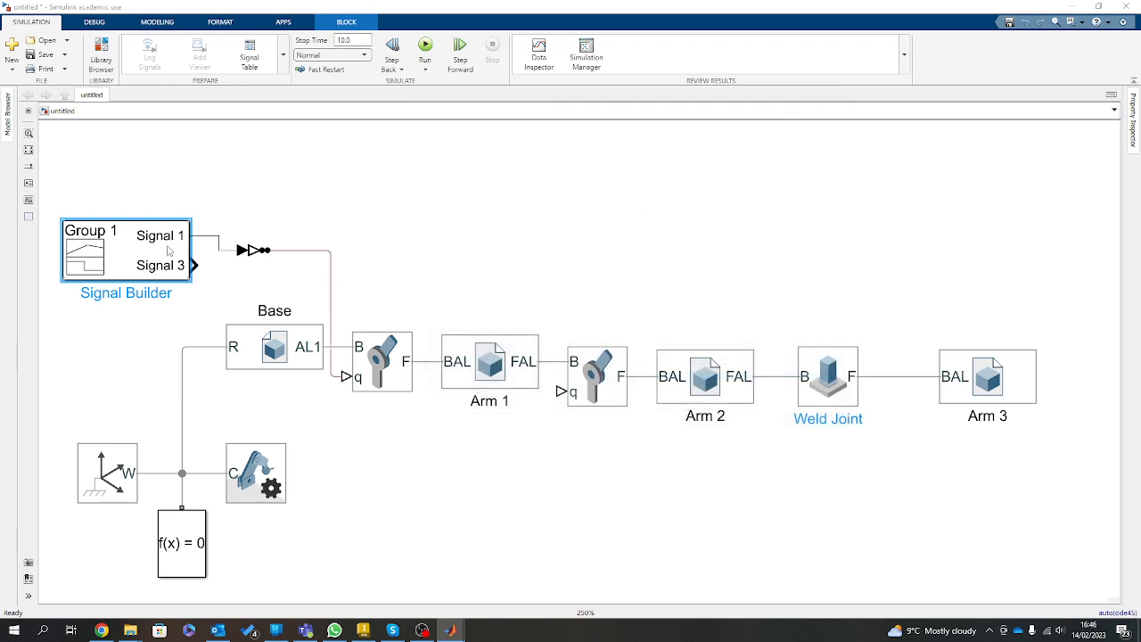
pyautogui.click(263, 253)
pyautogui.moveTo(264, 257); pyautogui.dragTo(562, 388)
pyautogui.click(459, 226)
pyautogui.click(290, 272)
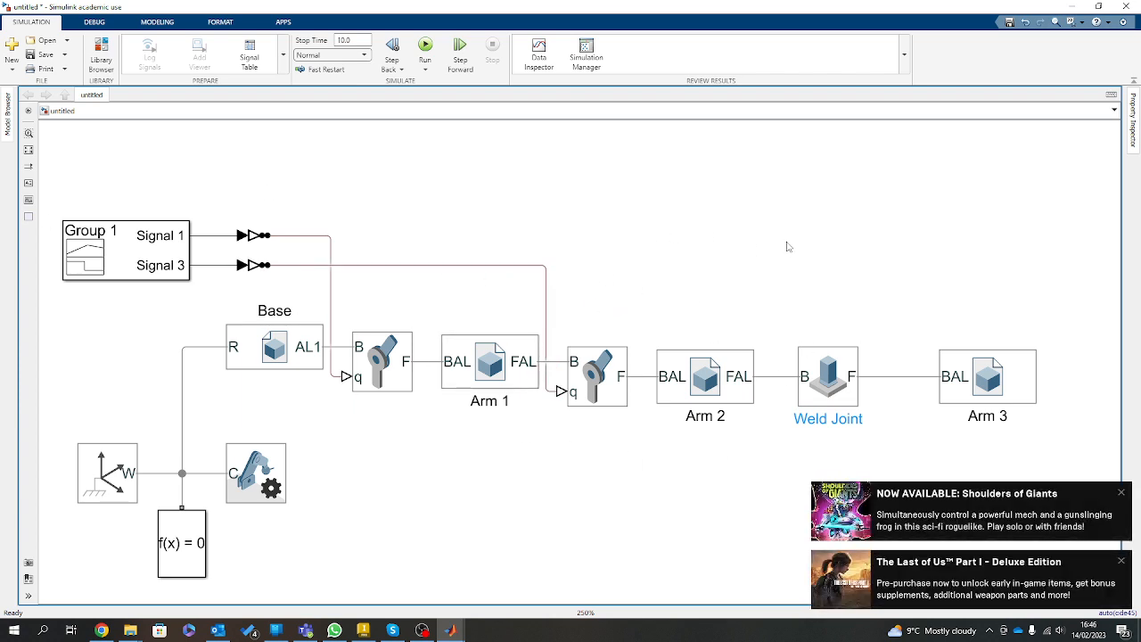
# Dismiss the desktop notifications, run the simulation in Mechanics Explorers and replay the arm's motion from an oblique view.
pyautogui.click(1122, 493)
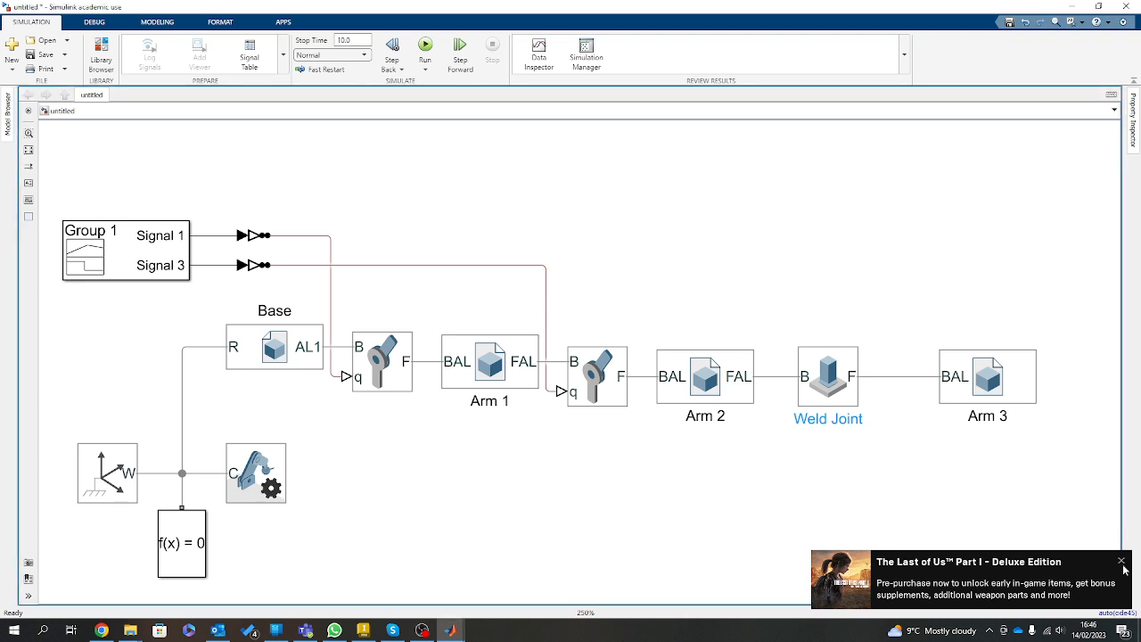
pyautogui.click(1121, 560)
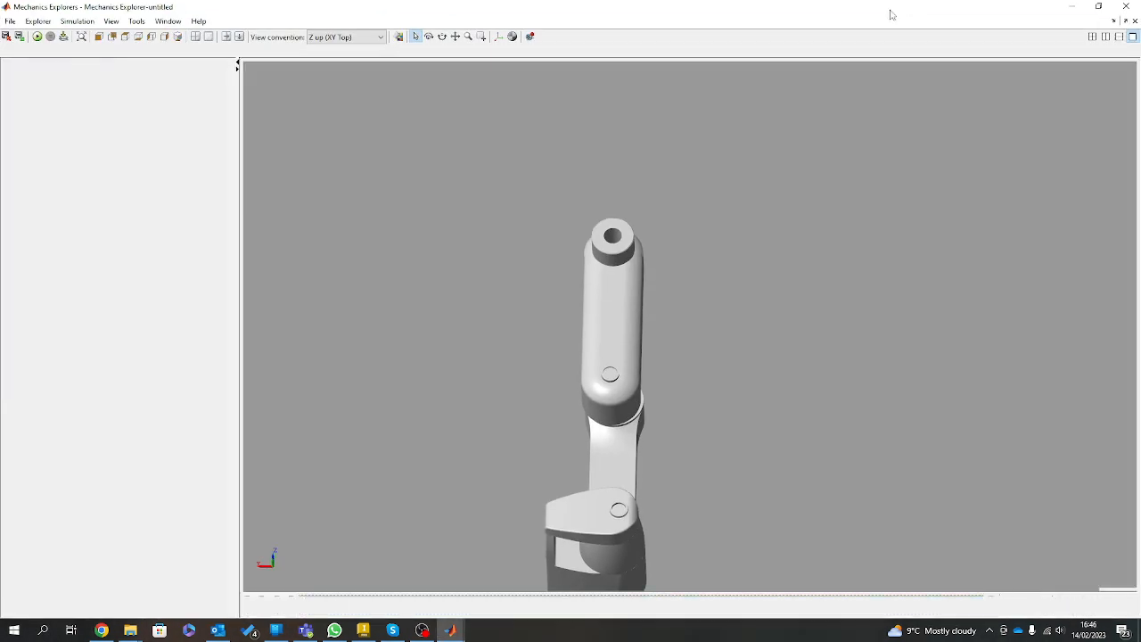
pyautogui.moveTo(882, 344); pyautogui.dragTo(485, 412)
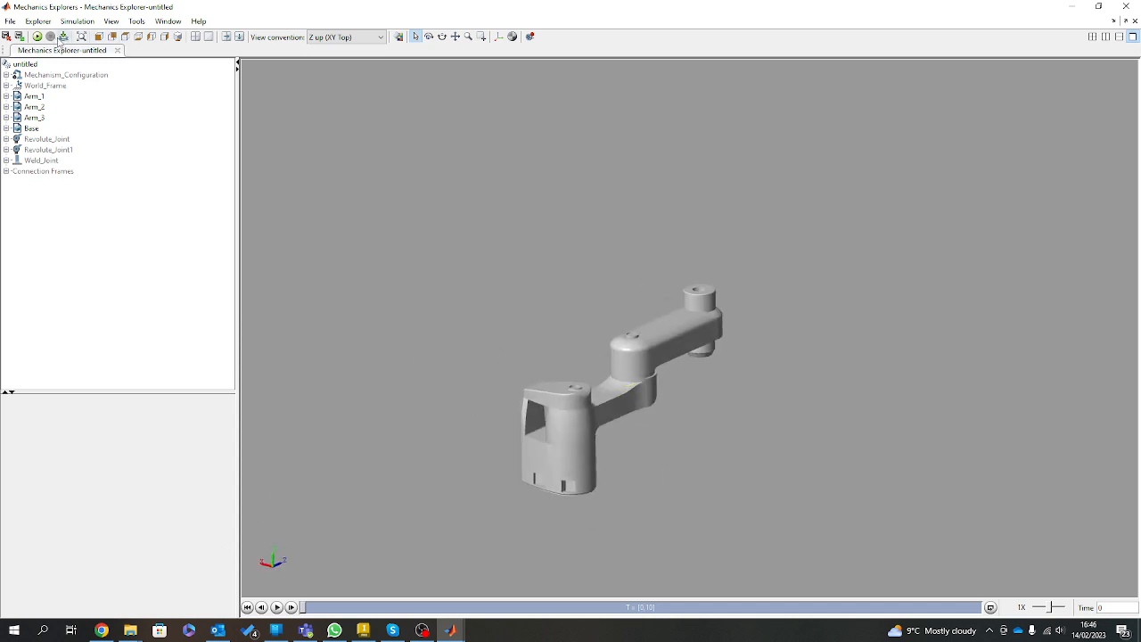
pyautogui.click(36, 35)
pyautogui.click(37, 36)
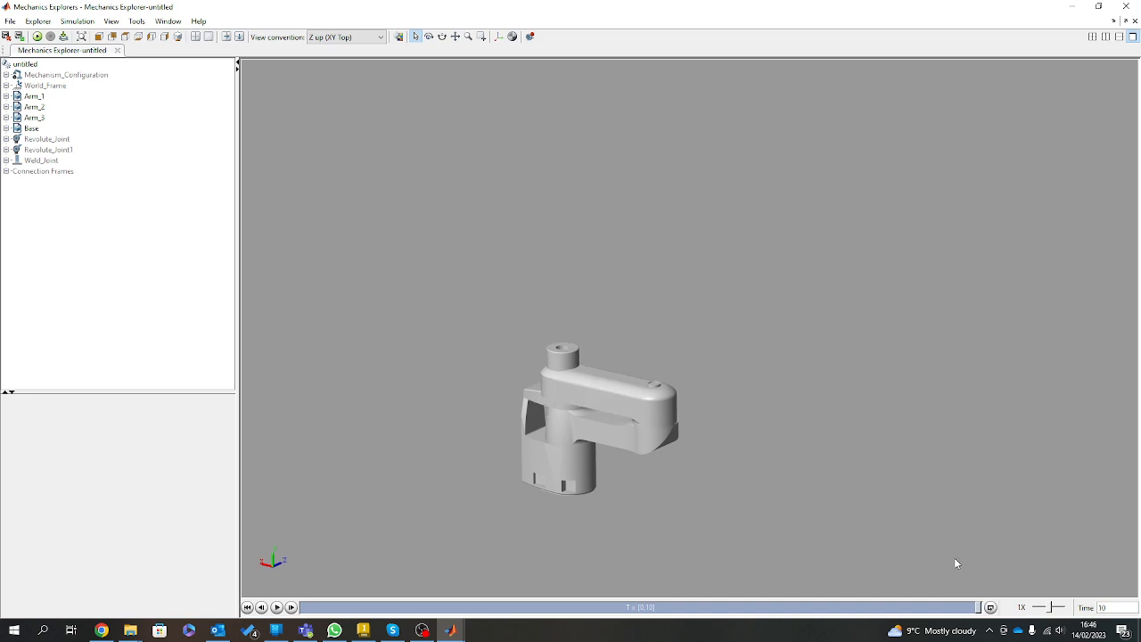
pyautogui.click(278, 606)
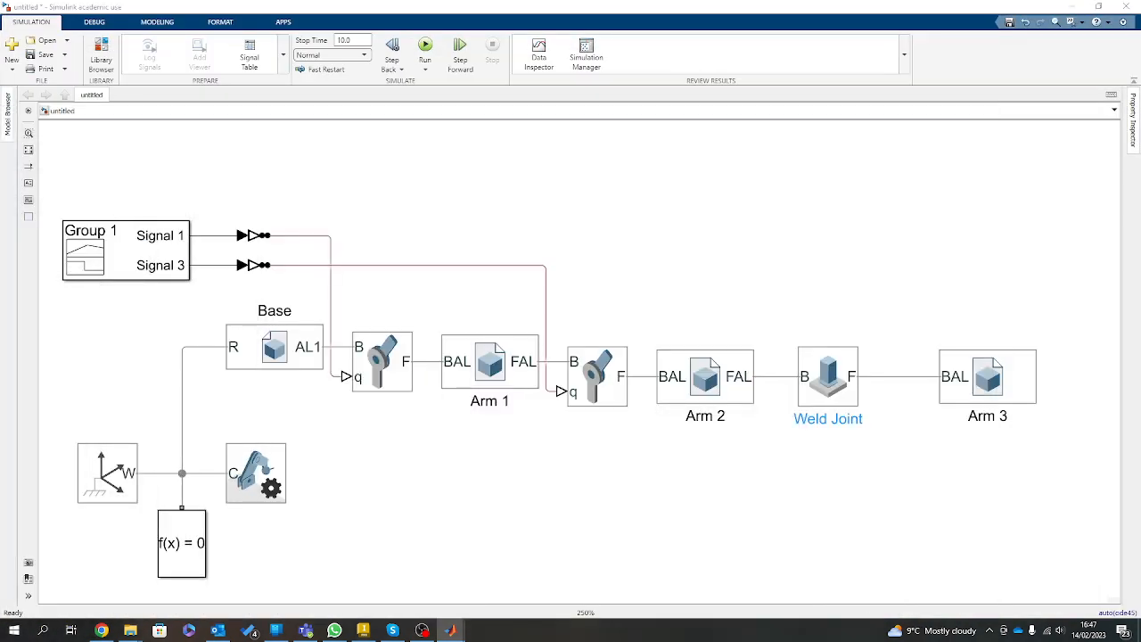
# Reopen the Signal Builder and set Signal 3's end point at 10 s to -90.
pyautogui.doubleClick(131, 277)
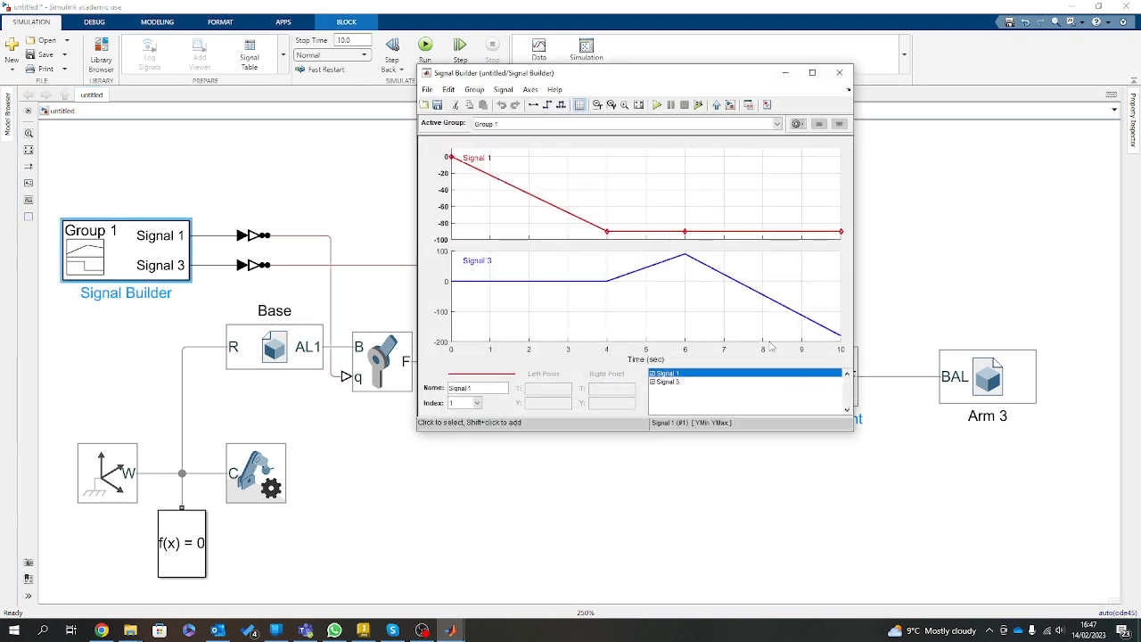
pyautogui.click(791, 310)
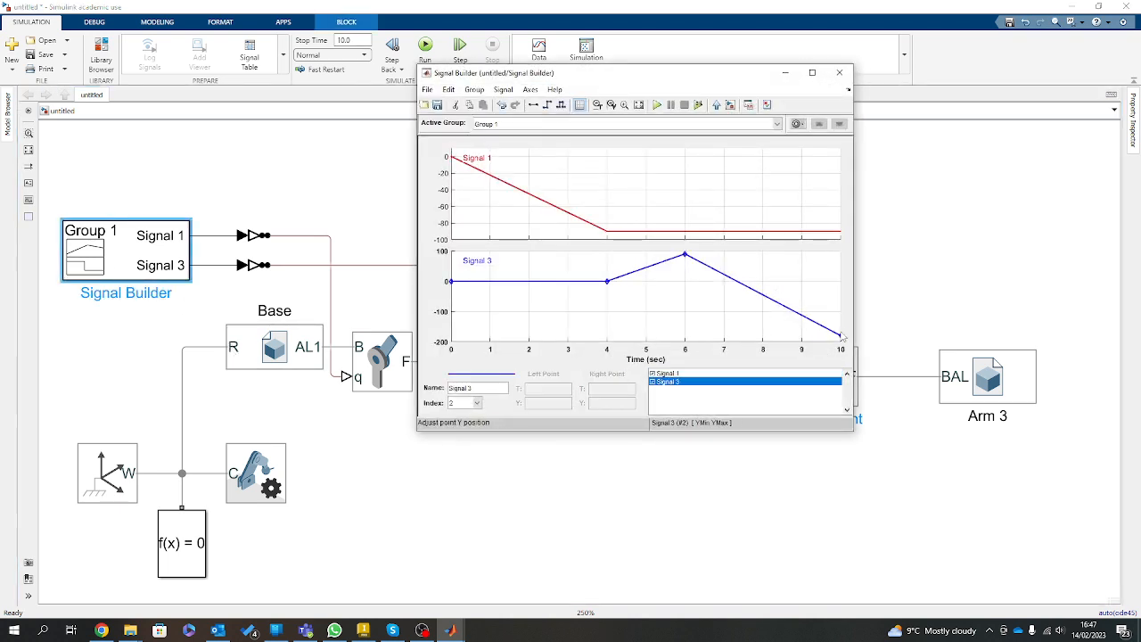
pyautogui.click(841, 335)
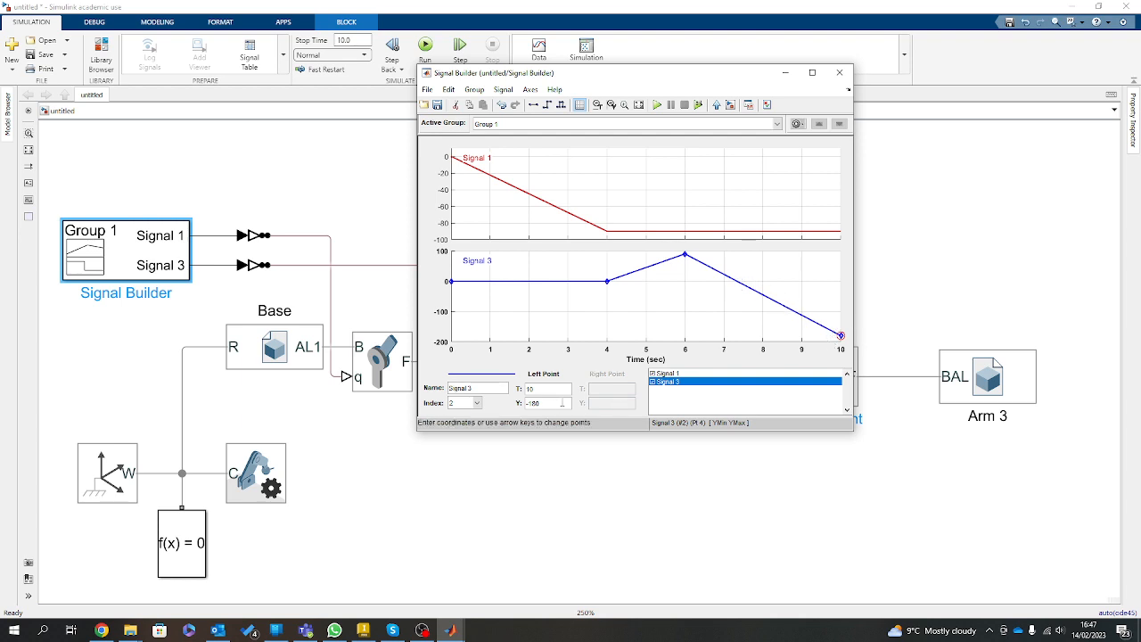
pyautogui.moveTo(546, 404); pyautogui.dragTo(505, 401)
pyautogui.write('-')
# Rerun the simulation in Mechanics Explorers and inspect the arm's final pose up close.
pyautogui.moveTo(1, 239); pyautogui.dragTo(375, 1)
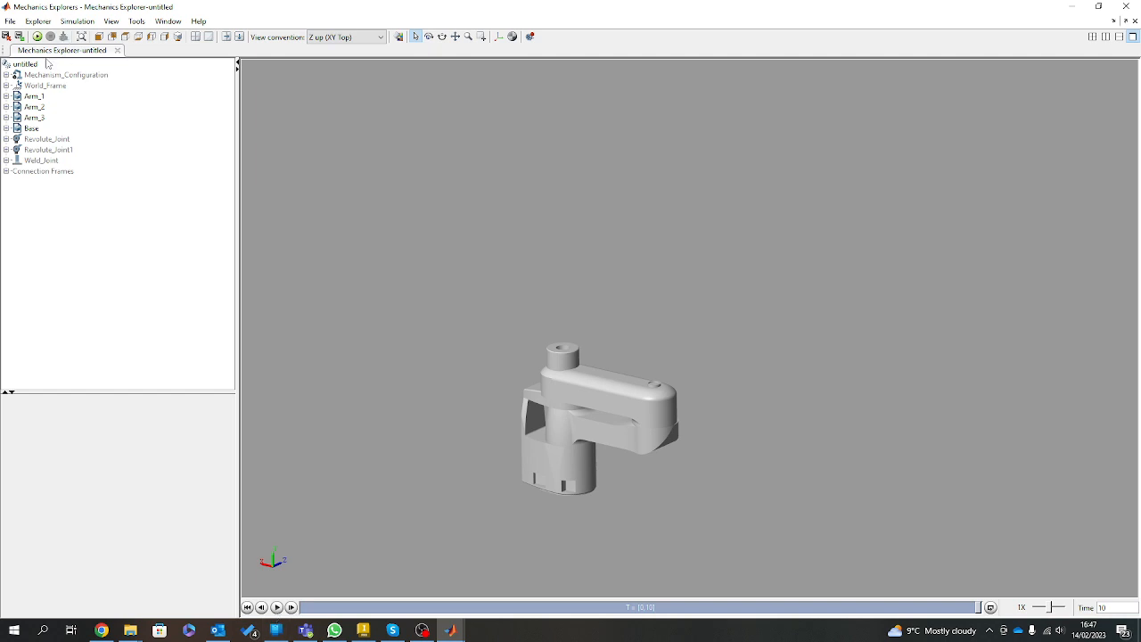
pyautogui.click(38, 38)
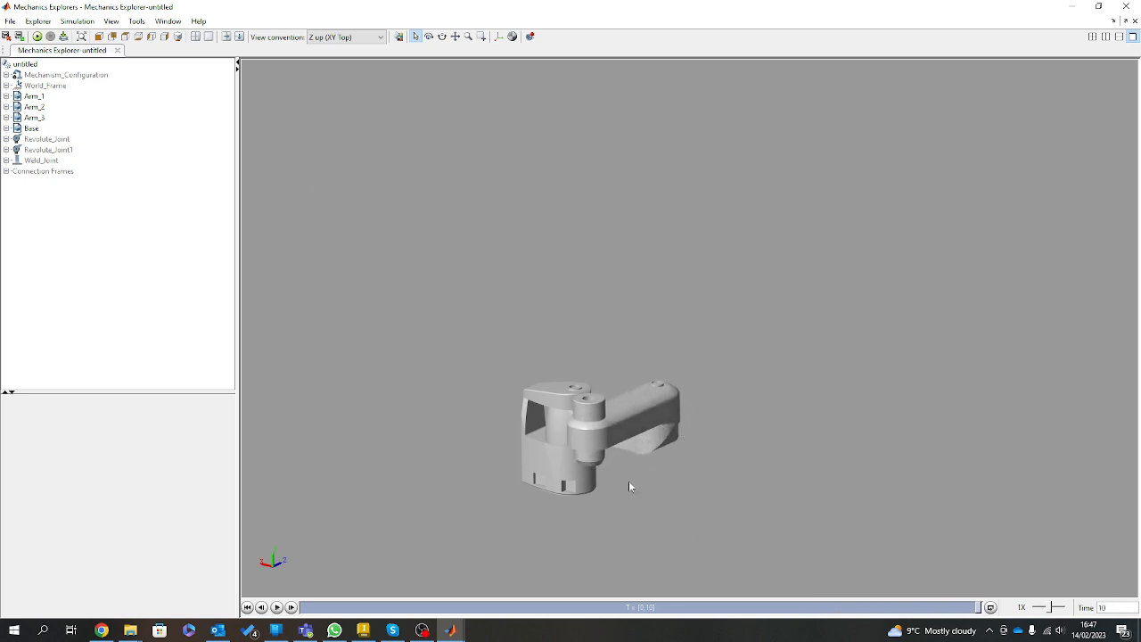
pyautogui.scroll(-2, 596, 455)
pyautogui.scroll(10, 556, 548)
pyautogui.scroll(-4, 630, 314)
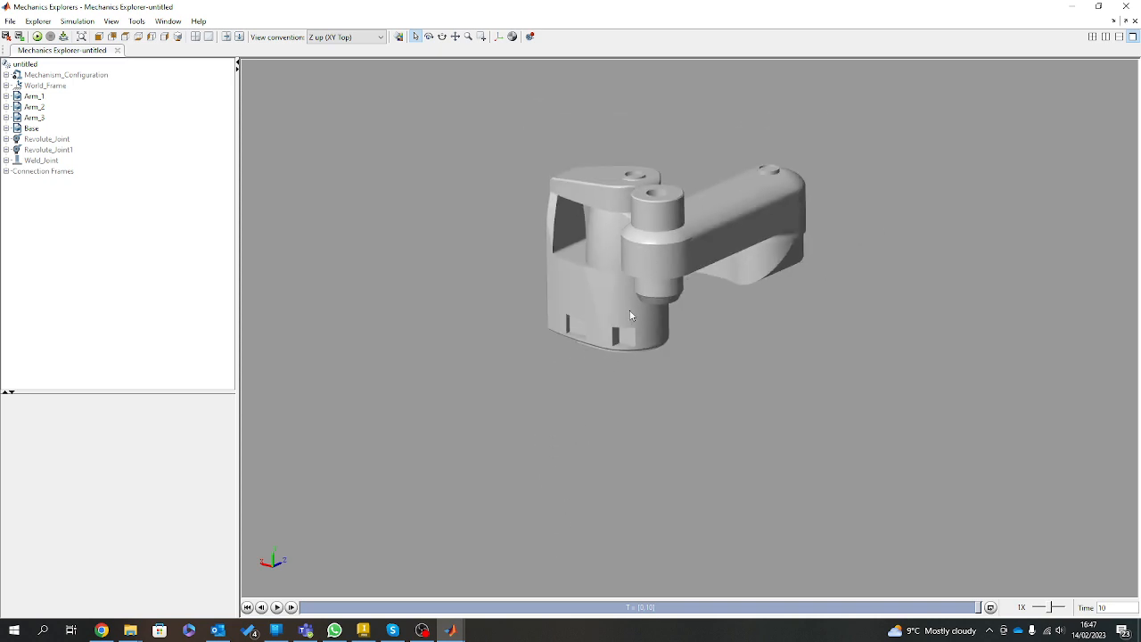
pyautogui.scroll(8, 674, 137)
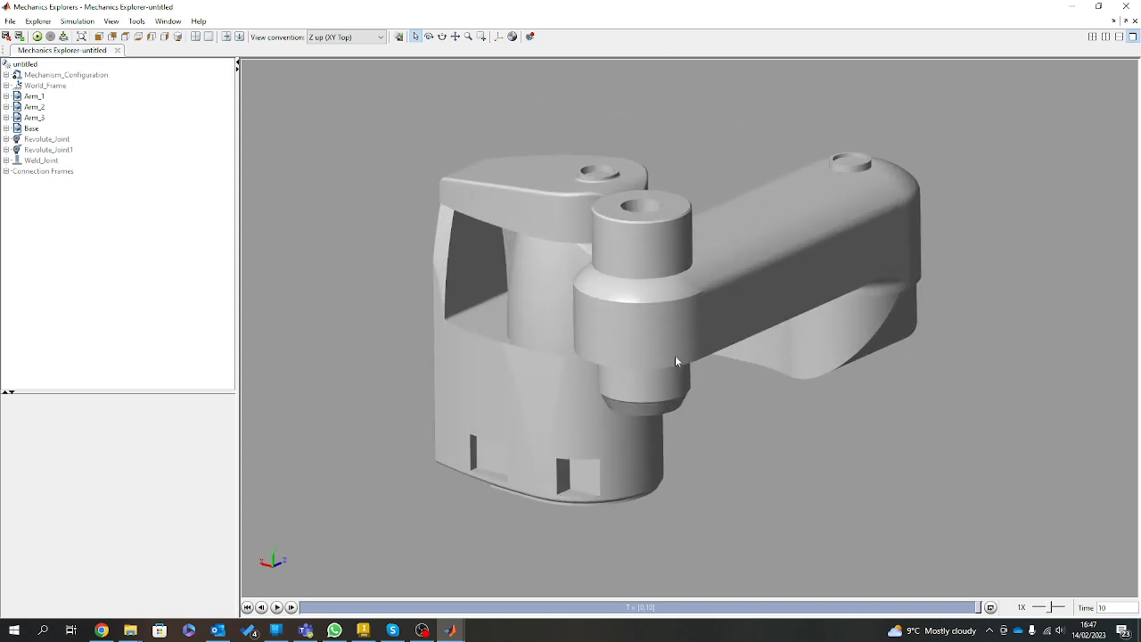
pyautogui.moveTo(751, 345)
pyautogui.mouseDown()
pyautogui.moveTo(626, 400)
pyautogui.moveTo(698, 434)
pyautogui.moveTo(665, 440)
pyautogui.mouseUp()
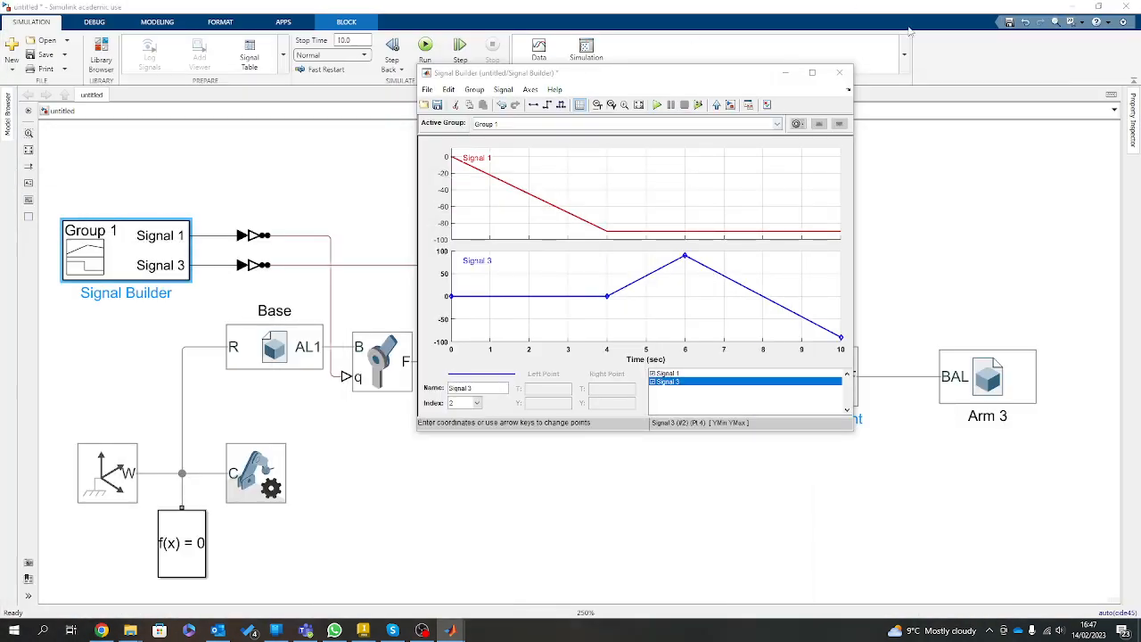
# Add a Transform Sensor block to the model above Arm 3 and connect its B port to the line between the Weld Joint and Arm 3.
pyautogui.click(687, 504)
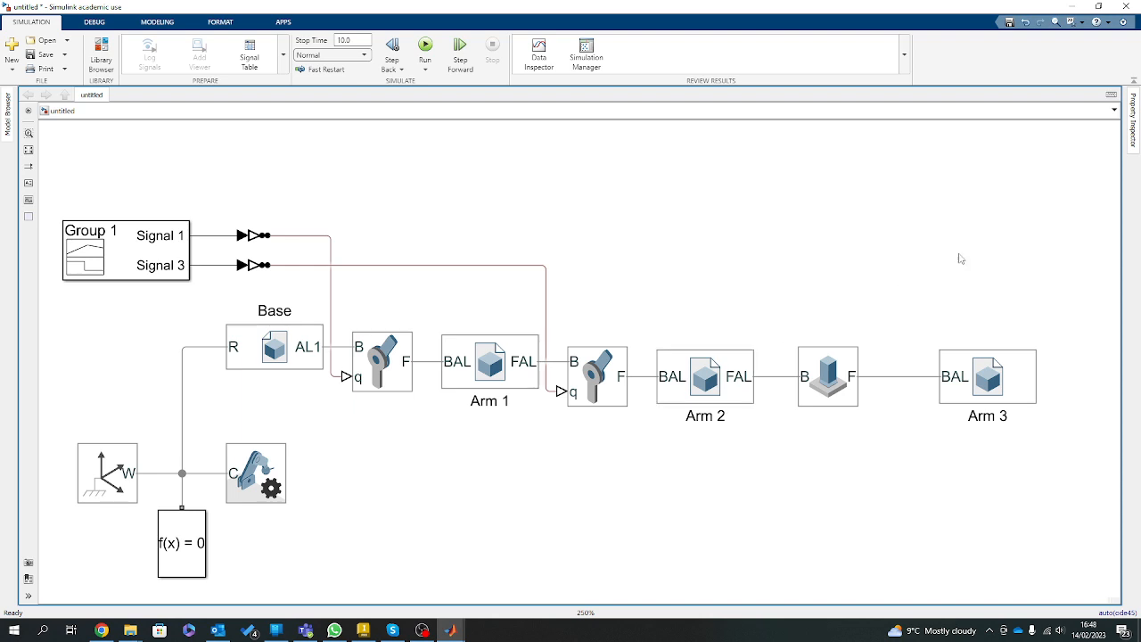
pyautogui.doubleClick(863, 241)
pyautogui.write('transofmr')
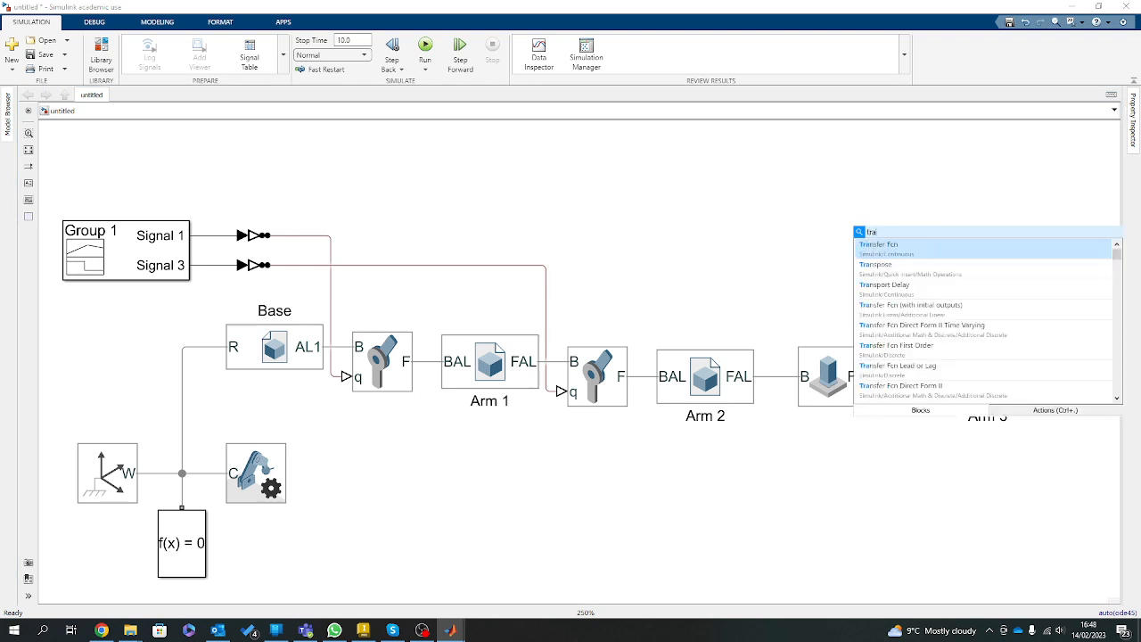
pyautogui.press('BackSpace')
pyautogui.press('BackSpace')
pyautogui.press('BackSpace')
pyautogui.press('BackSpace')
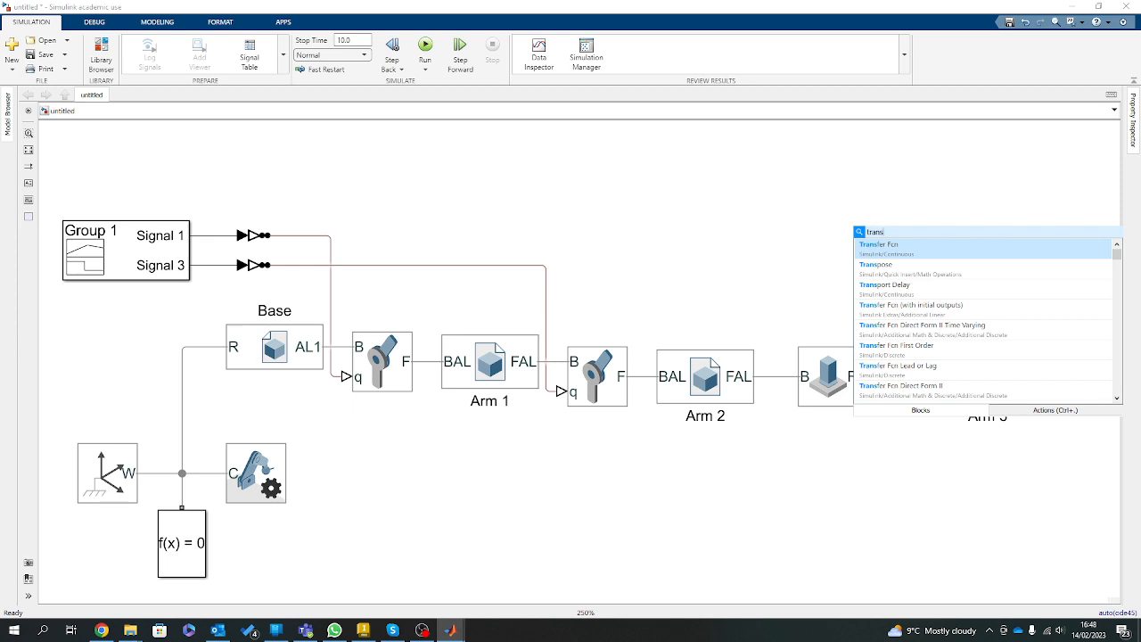
pyautogui.write('form')
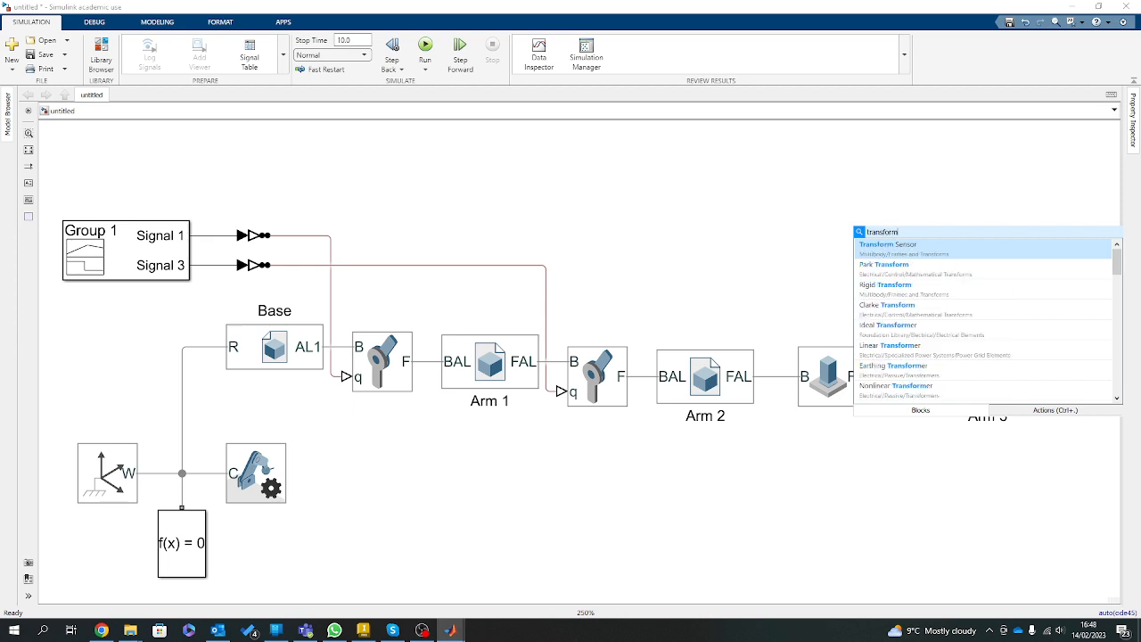
pyautogui.click(890, 249)
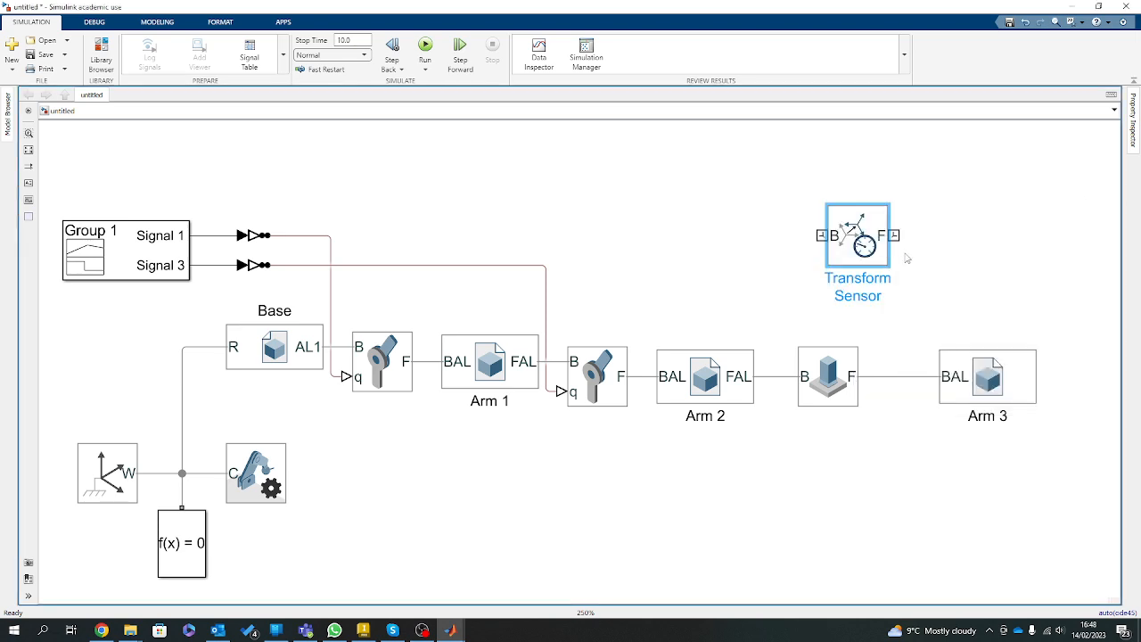
pyautogui.moveTo(858, 236); pyautogui.dragTo(884, 376)
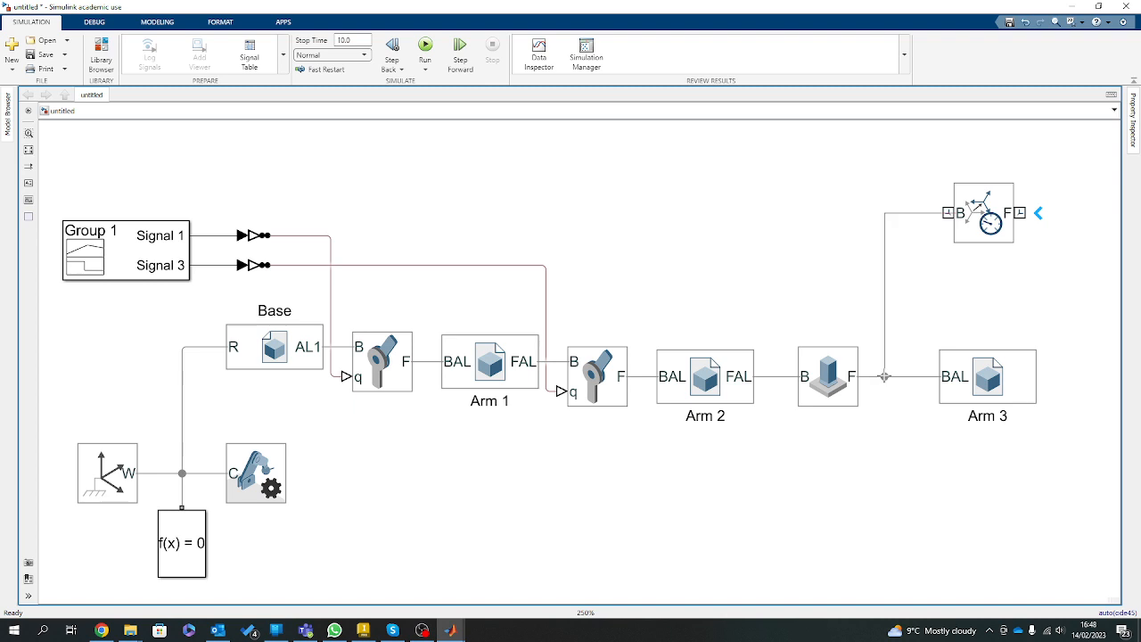
# Duplicate the World Frame block beside the Transform Sensor, flip it to face the sensor and connect it to the sensor's F port.
pyautogui.moveTo(977, 224); pyautogui.dragTo(978, 172)
pyautogui.scroll(-4, 997, 263)
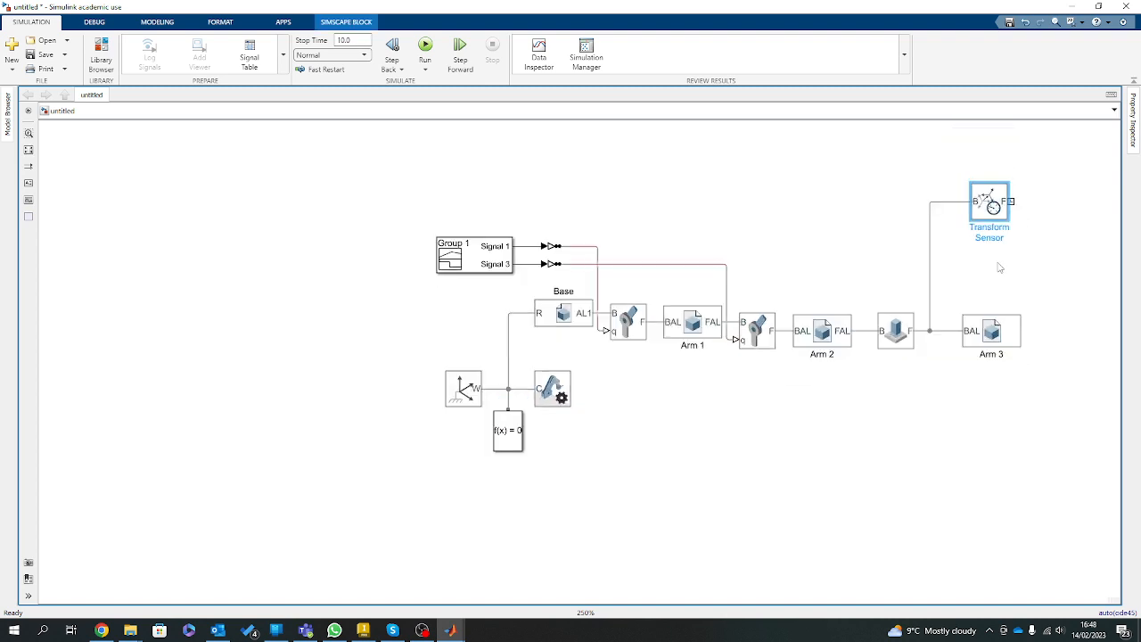
pyautogui.scroll(3, 1090, 196)
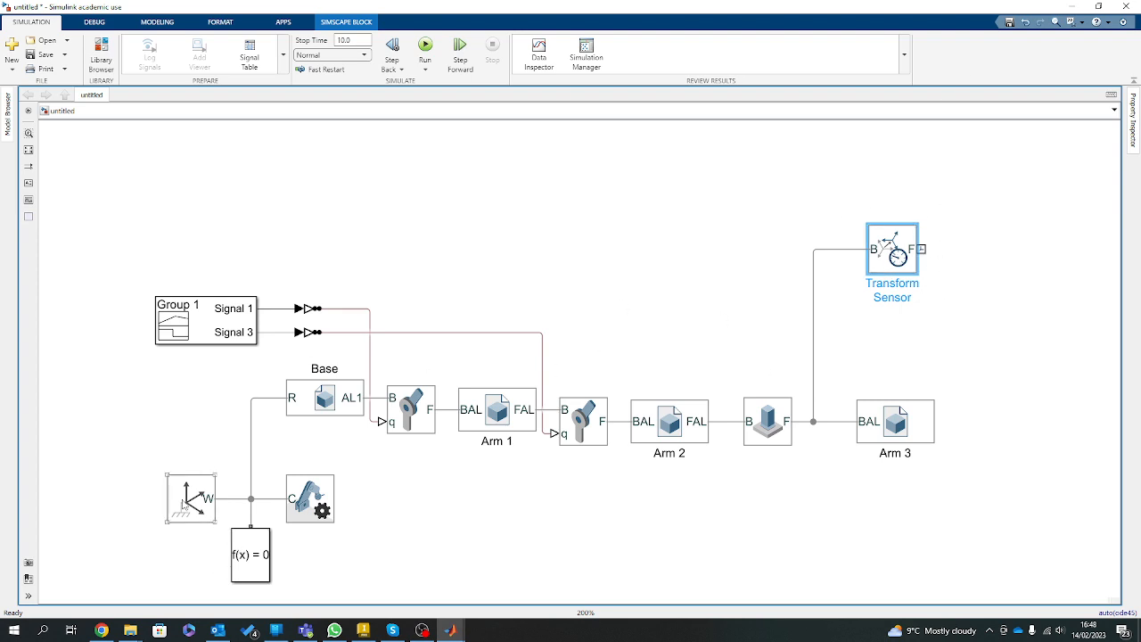
pyautogui.moveTo(169, 521); pyautogui.dragTo(998, 252)
pyautogui.hotkey('ctrl', 'r')
pyautogui.hotkey('ctrl', 'r')
# Enable the X and Z translation outputs of the Transform Sensor and move the duplicated World Frame up, clear of the new ports.
pyautogui.doubleClick(900, 243)
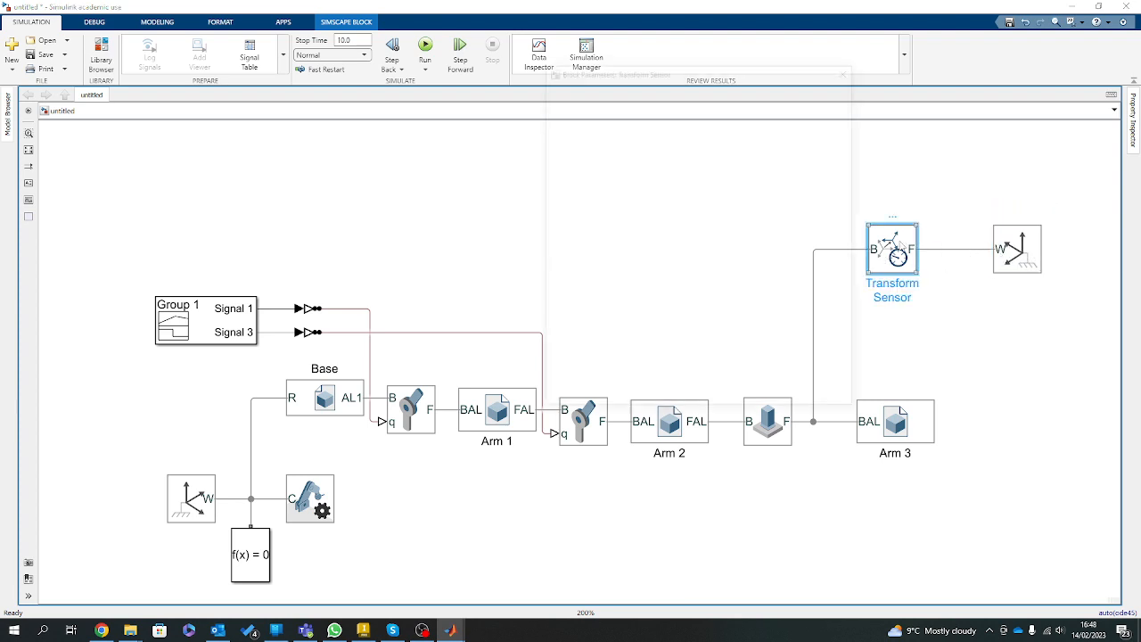
pyautogui.click(546, 247)
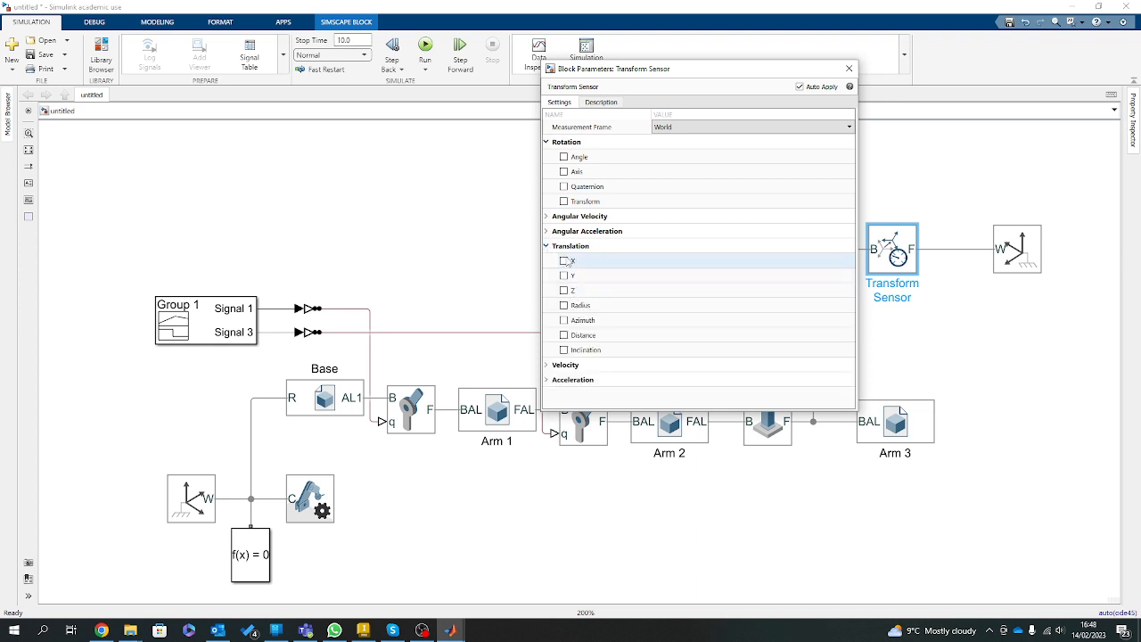
pyautogui.click(563, 260)
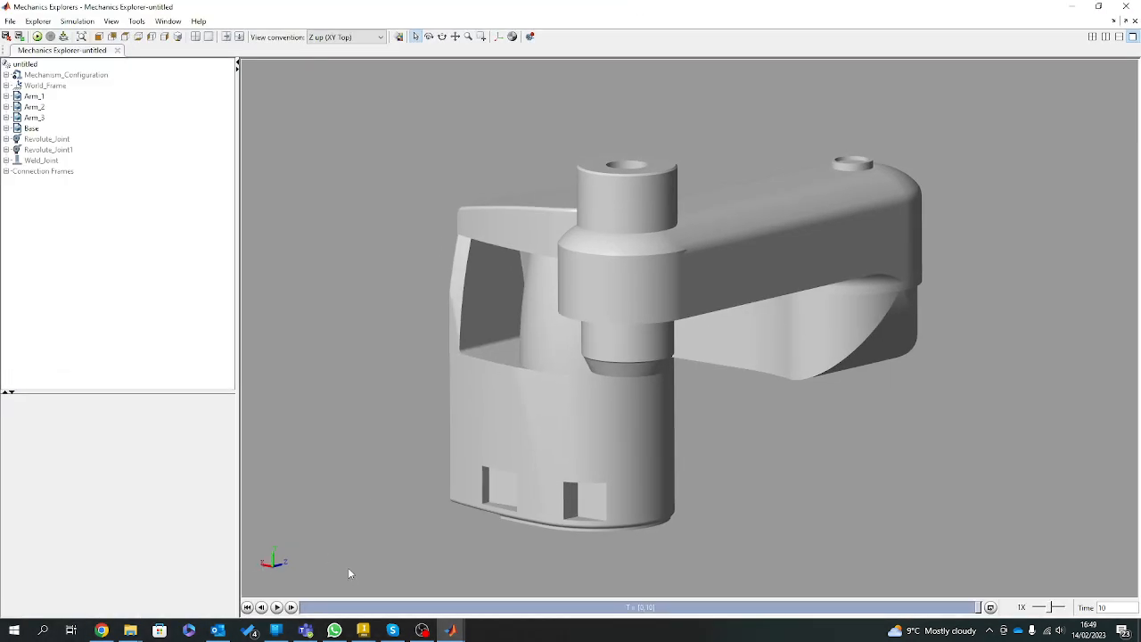
pyautogui.moveTo(673, 9); pyautogui.dragTo(0, 231)
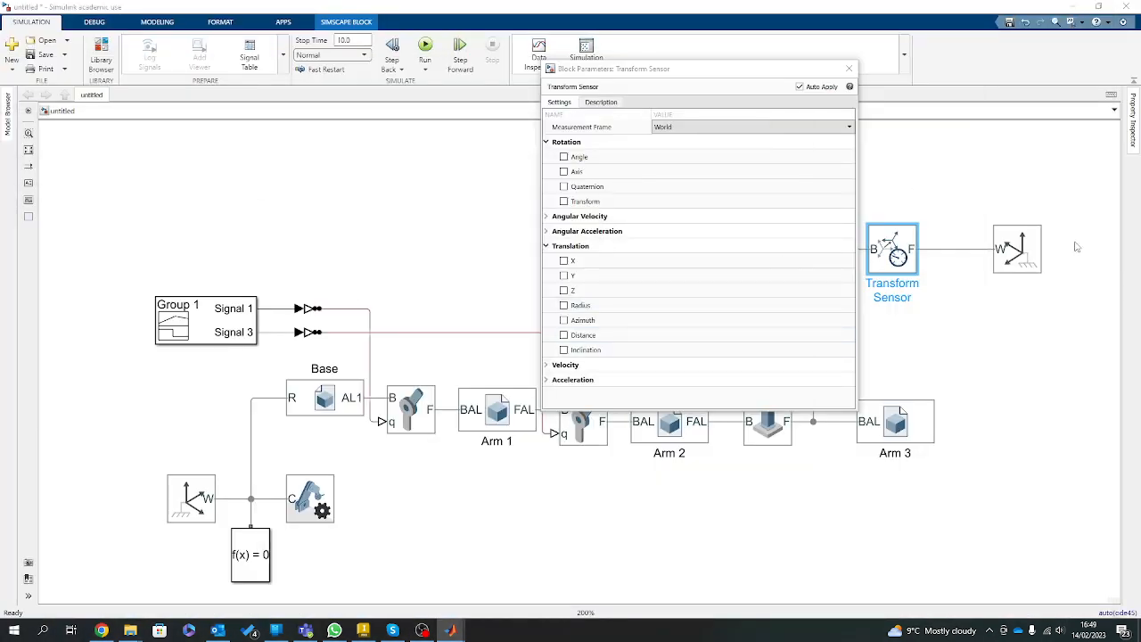
pyautogui.click(563, 260)
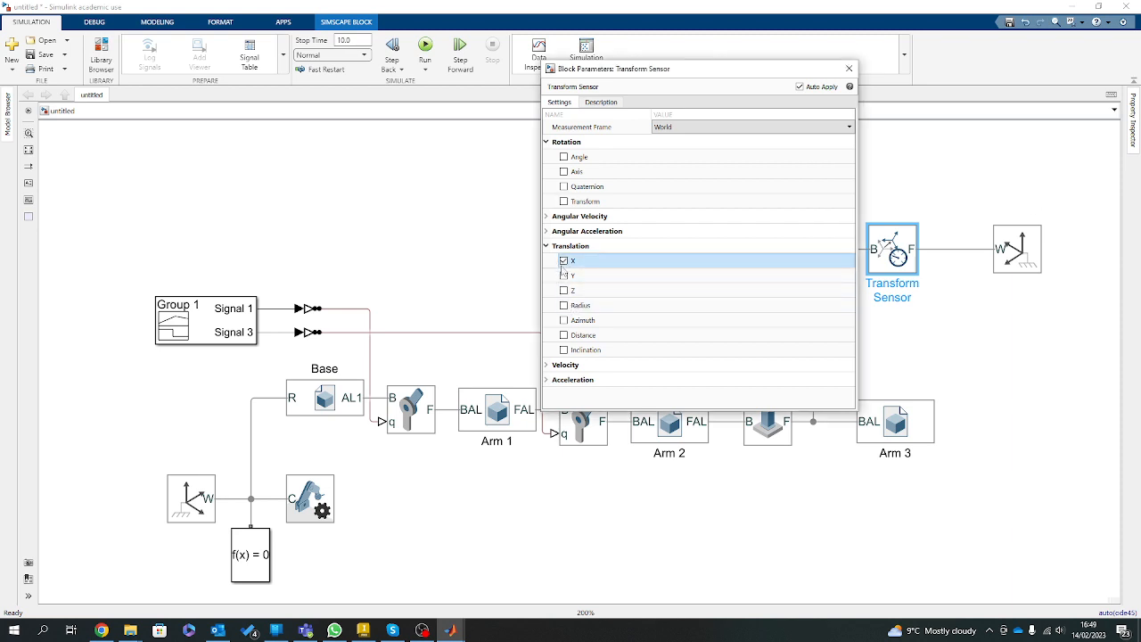
pyautogui.click(563, 291)
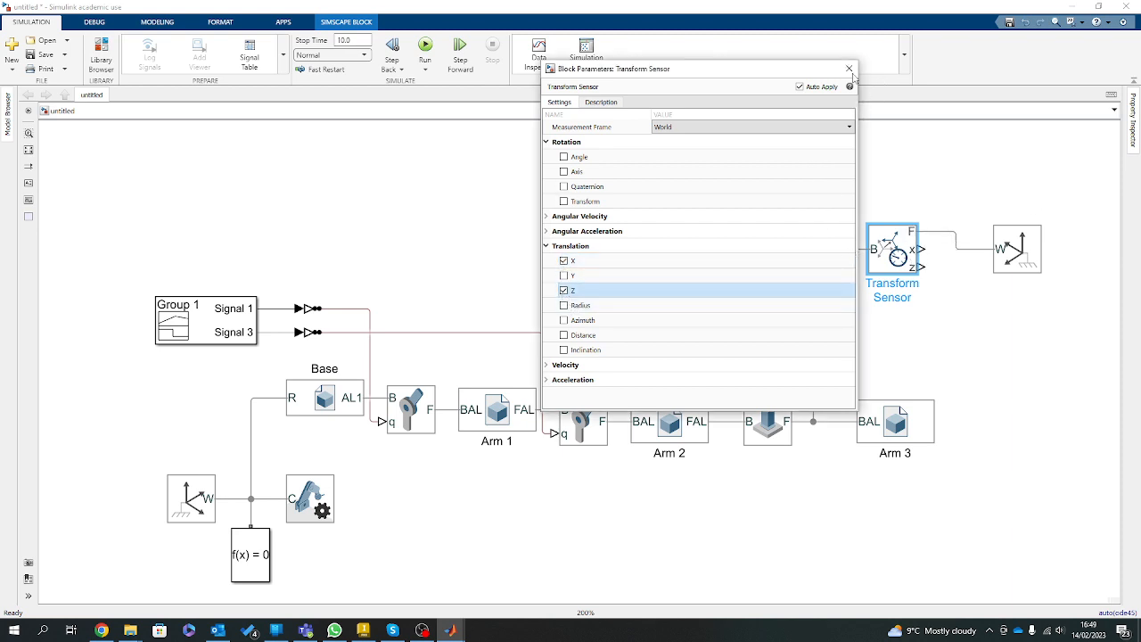
pyautogui.click(849, 69)
pyautogui.moveTo(1017, 248); pyautogui.dragTo(1022, 177)
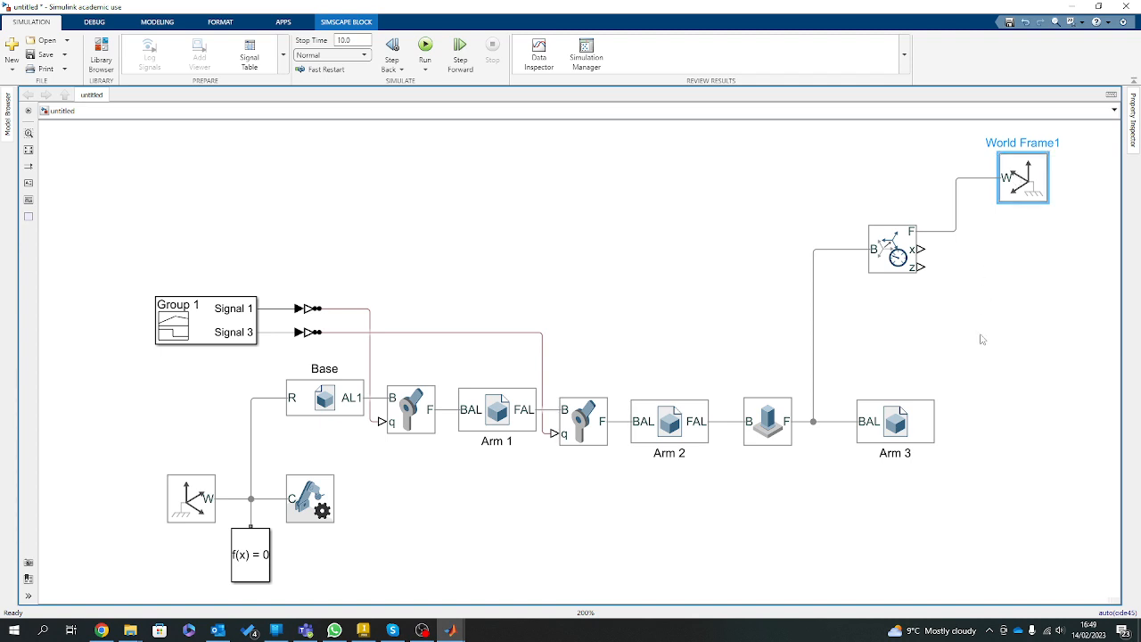
# Add an XY Graph block to the model beside the Transform Sensor's x and z outputs.
pyautogui.click(980, 383)
pyautogui.doubleClick(980, 383)
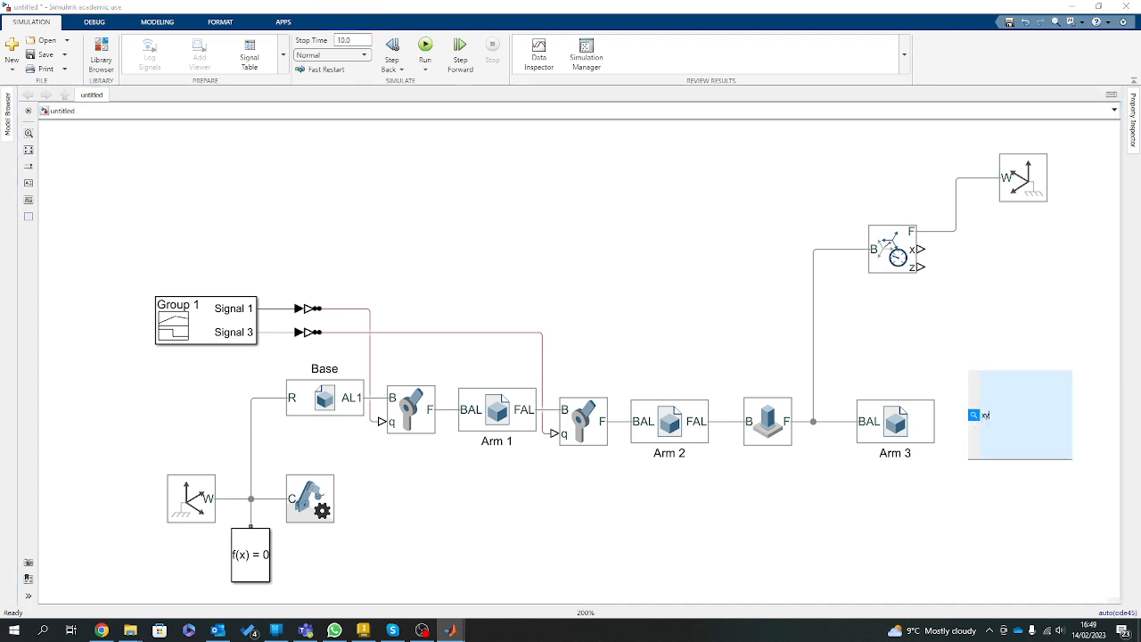
pyautogui.write('xy')
pyautogui.click(1007, 397)
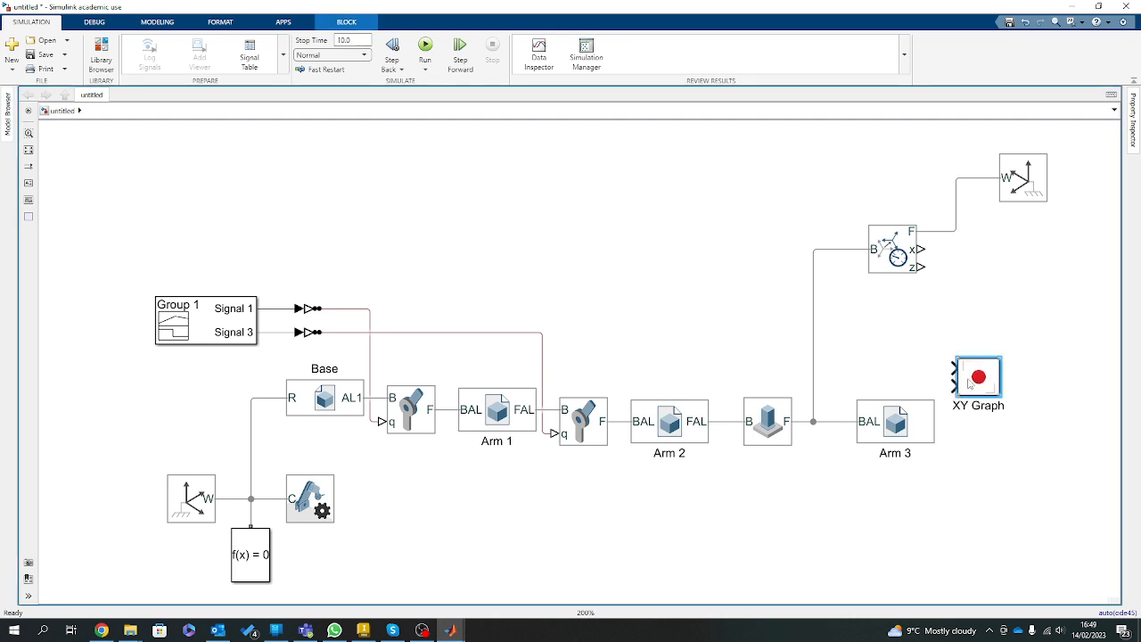
pyautogui.moveTo(967, 383); pyautogui.dragTo(1003, 258)
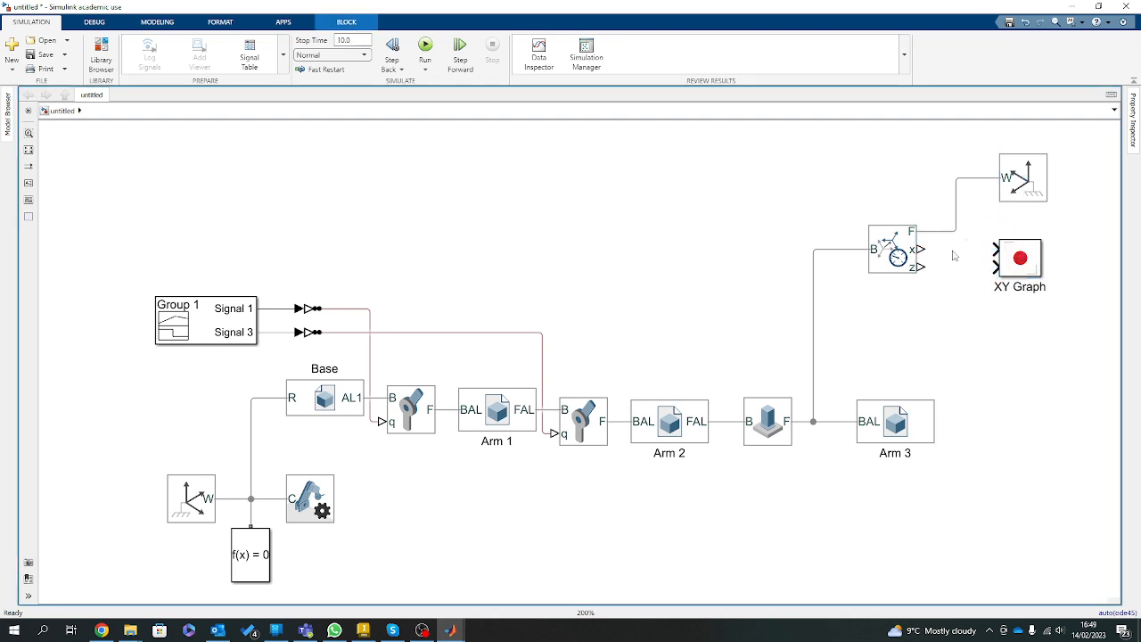
# Connect the Transform Sensor's x and z outputs to the XY Graph's first and second inputs through two PS-Simulink Converter blocks.
pyautogui.moveTo(923, 250); pyautogui.dragTo(995, 251)
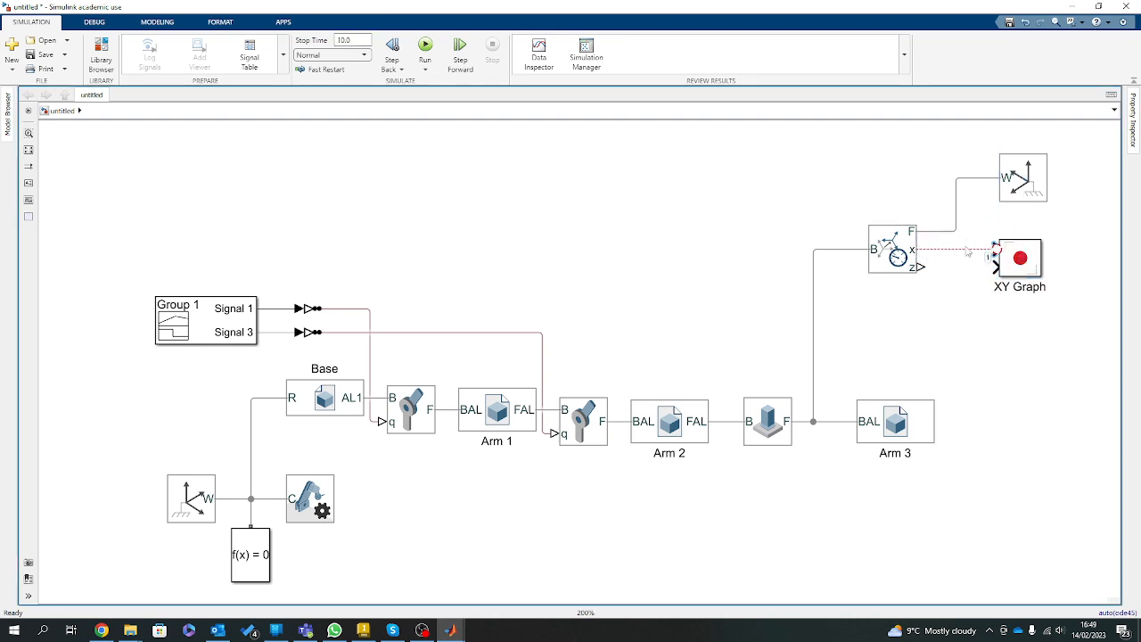
pyautogui.press('Delete')
pyautogui.doubleClick(919, 339)
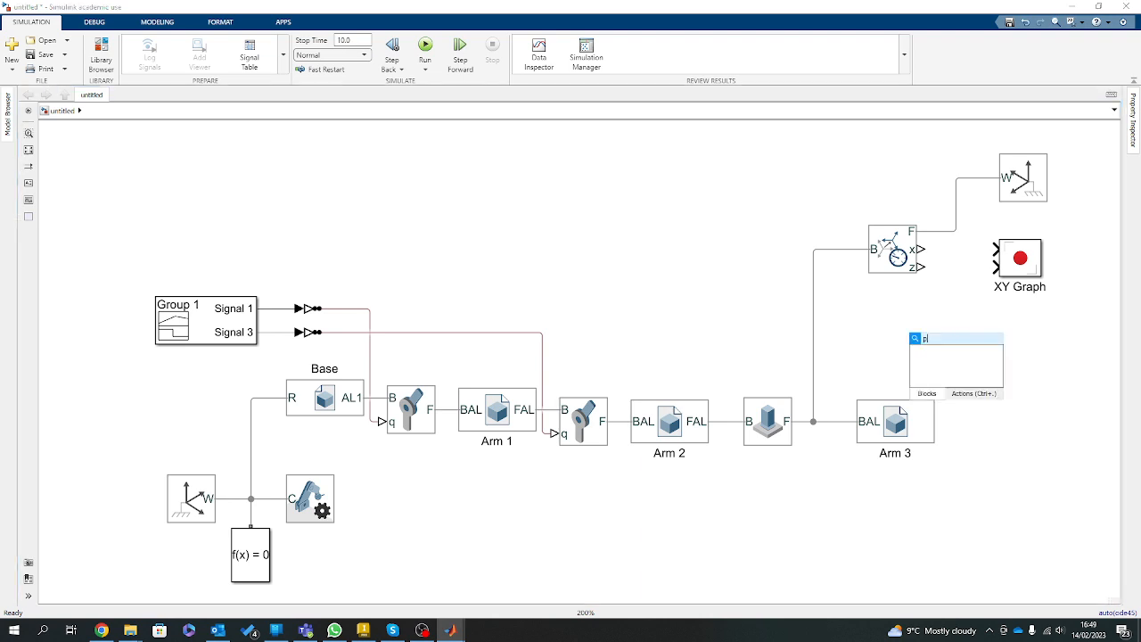
pyautogui.write('ps')
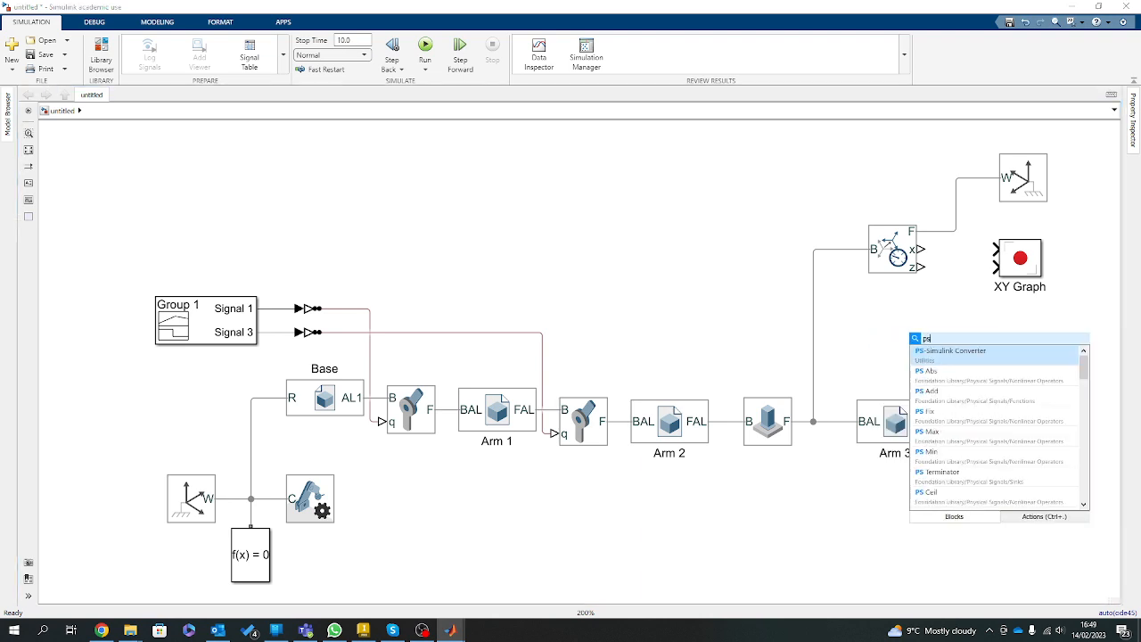
pyautogui.click(945, 355)
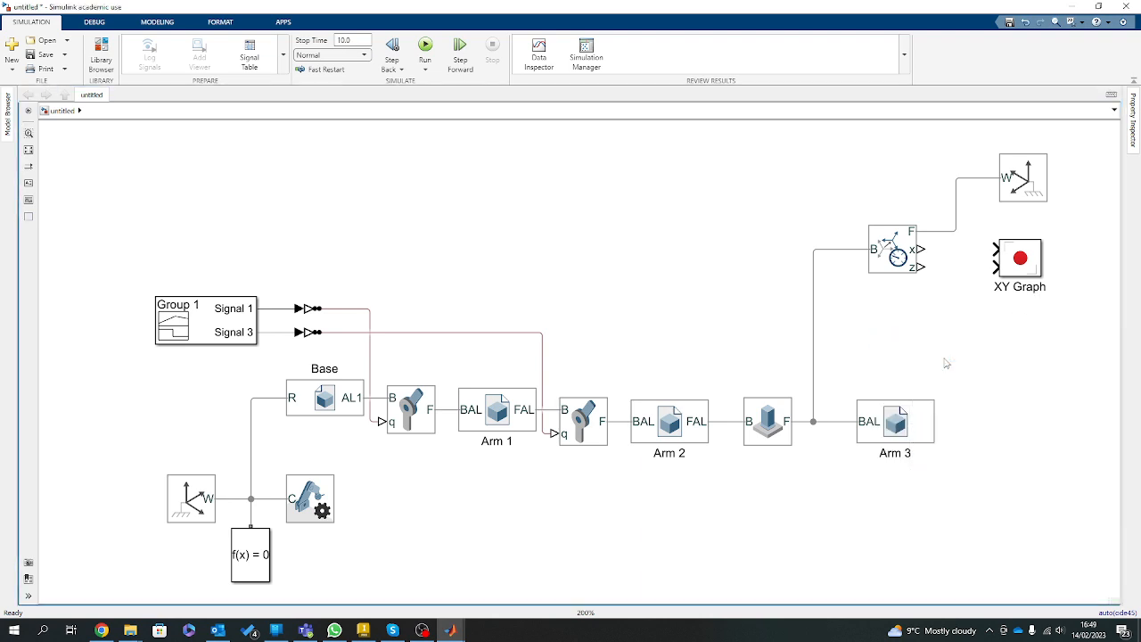
pyautogui.moveTo(908, 348); pyautogui.dragTo(943, 273)
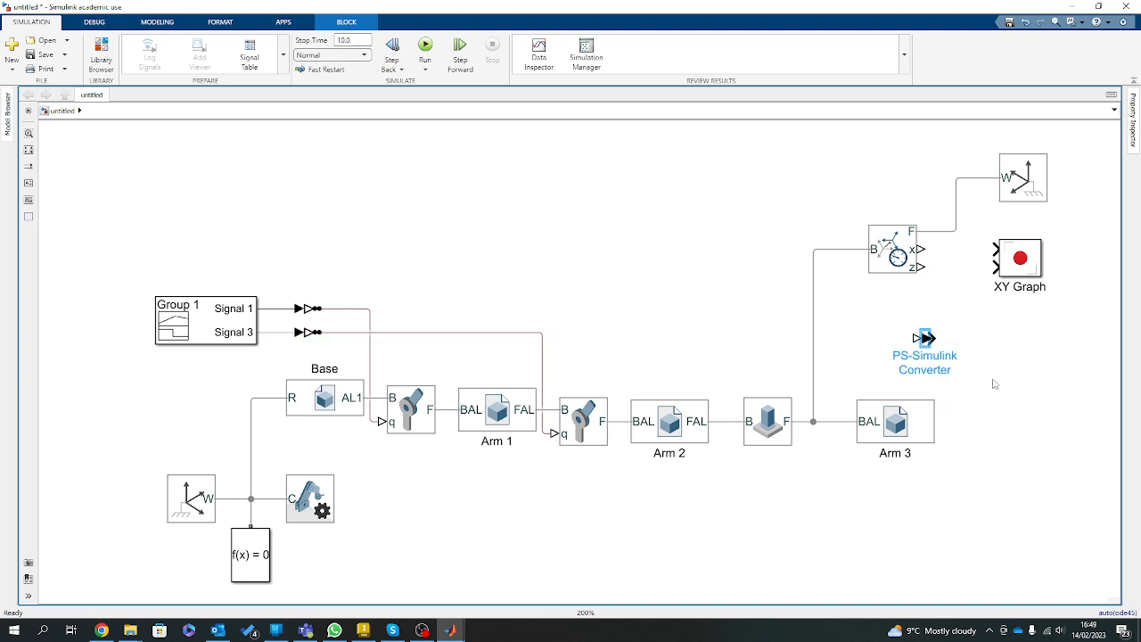
pyautogui.click(993, 380)
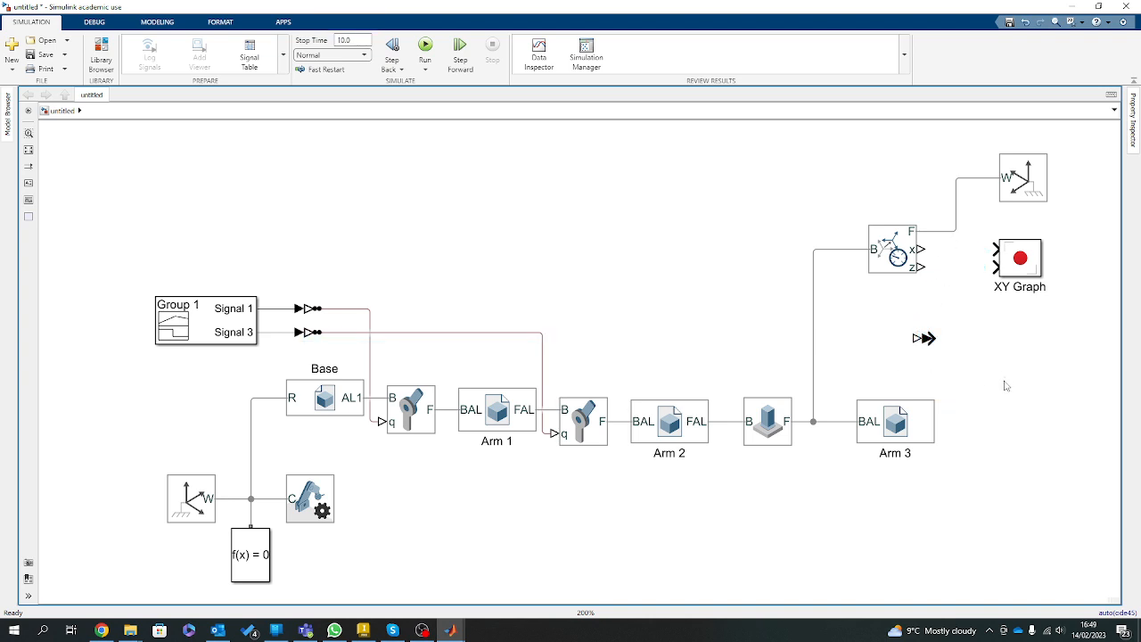
pyautogui.moveTo(923, 338); pyautogui.dragTo(953, 267)
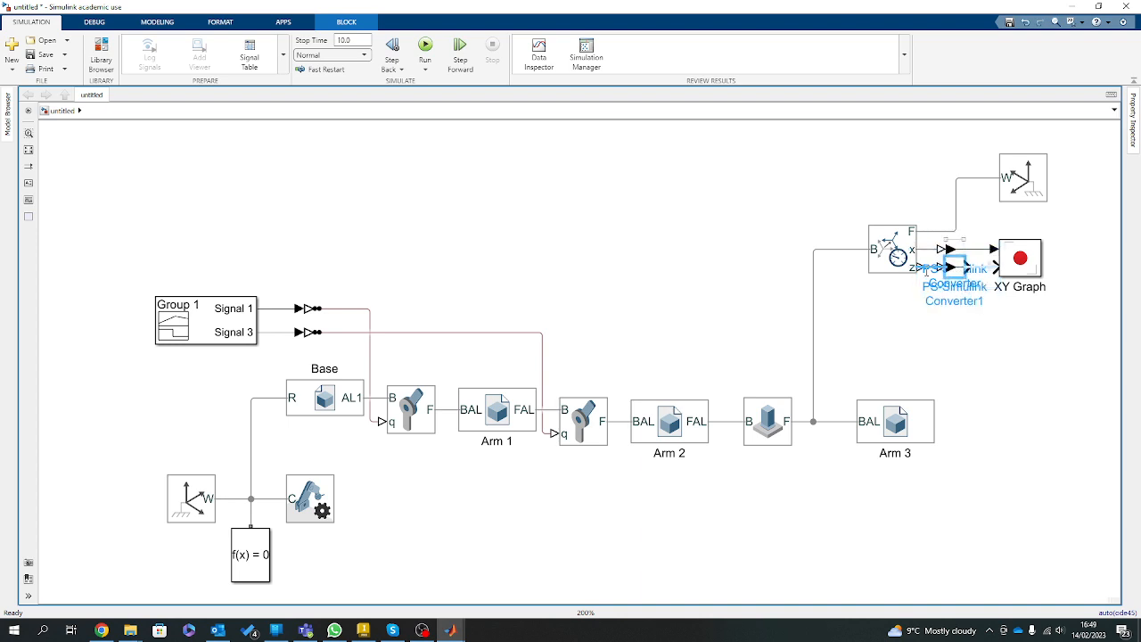
pyautogui.click(979, 355)
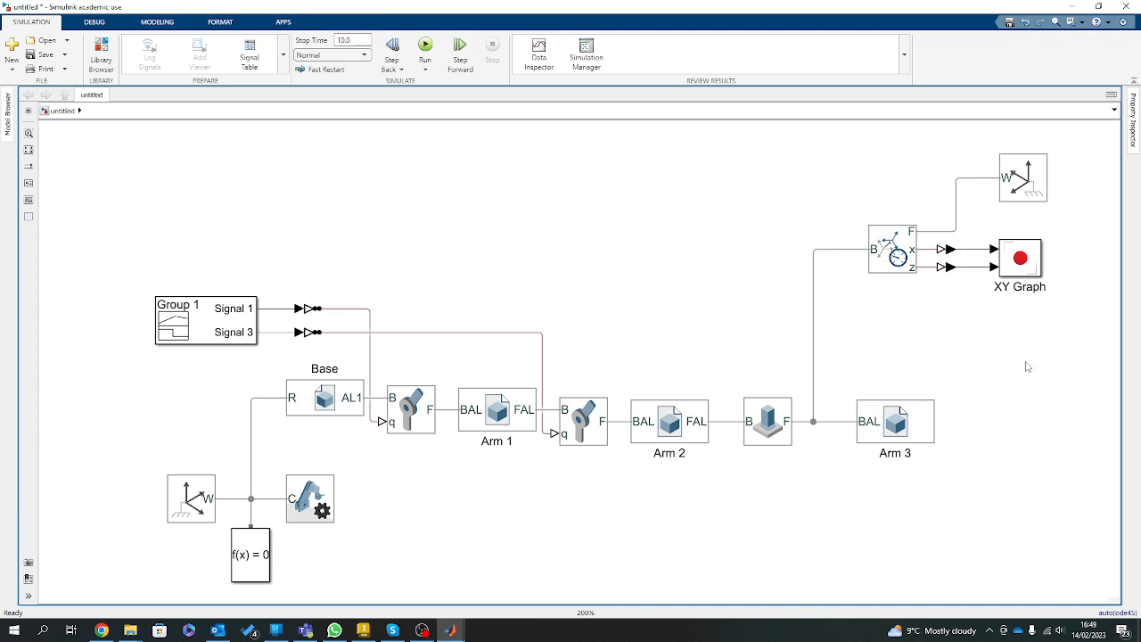
# Run the simulation and open the XY Graph to view the plotted x-z path.
pyautogui.click(425, 47)
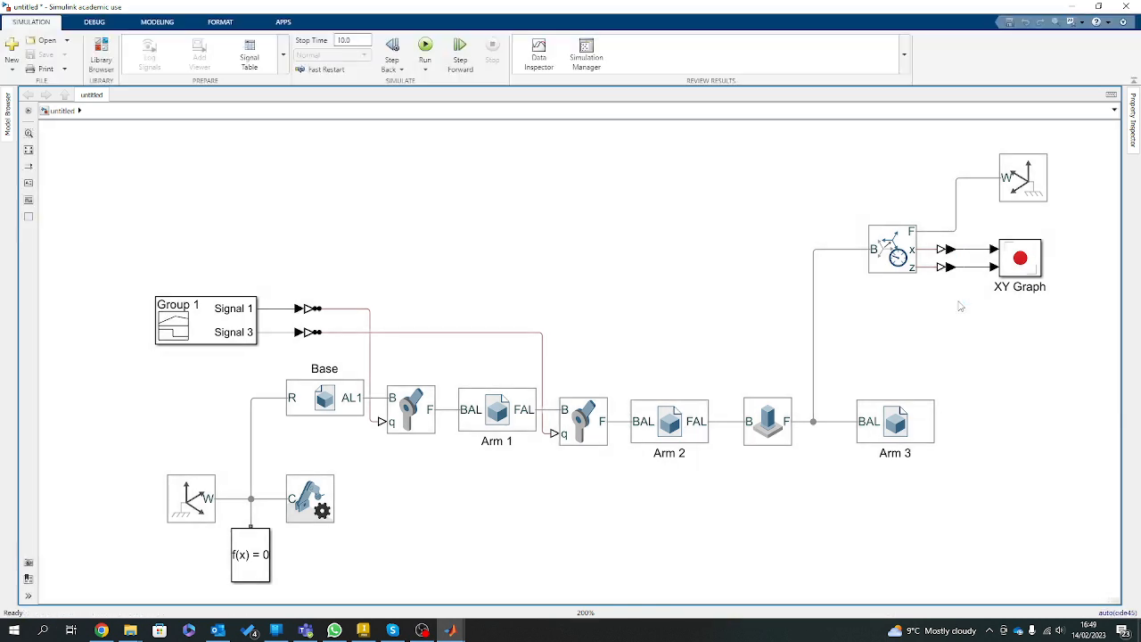
pyautogui.click(1031, 266)
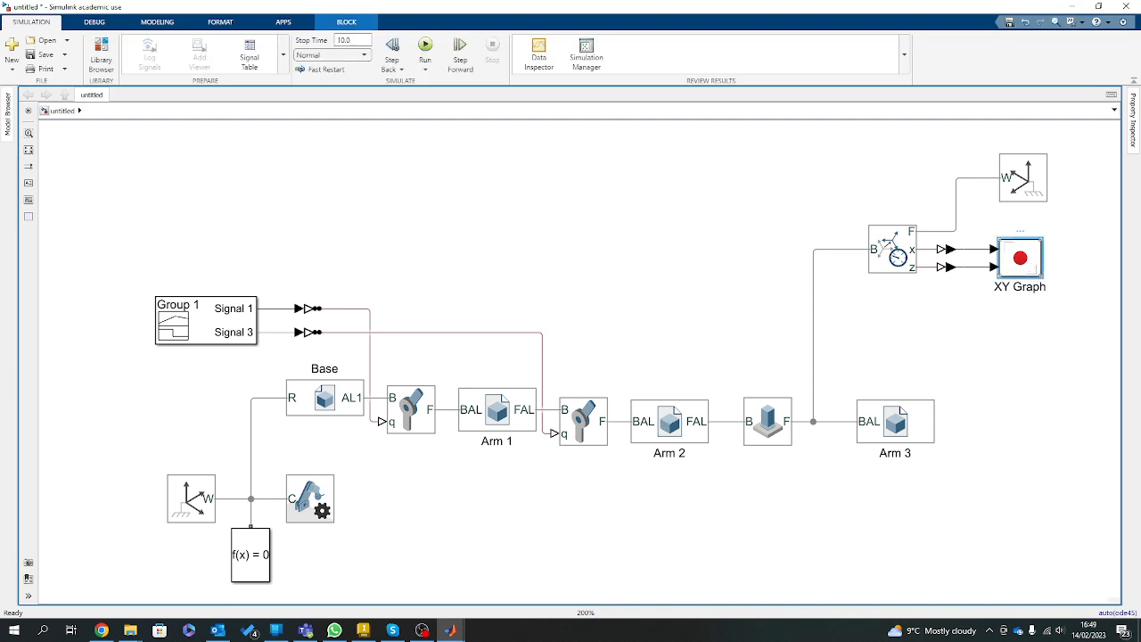
pyautogui.hotkey('ctrl', 'u')
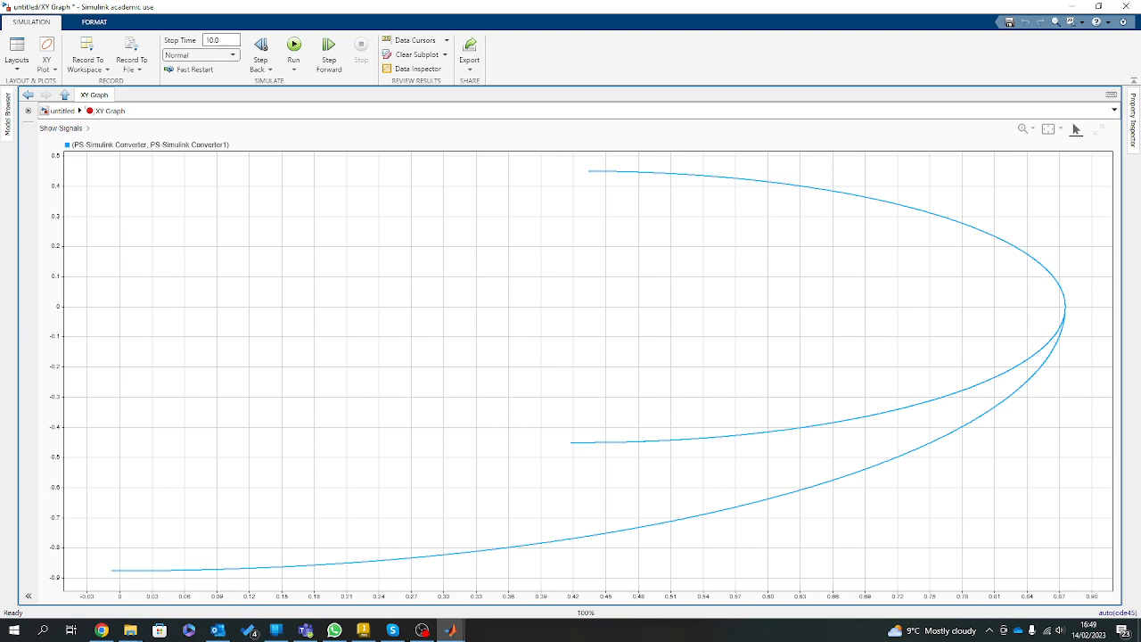
# Arrange the XY Graph and Mechanics Explorers side by side, replay the arm's motion and inspect the end of Arm 2 from below.
pyautogui.moveTo(0, 98); pyautogui.dragTo(1139, 185)
pyautogui.click(163, 90)
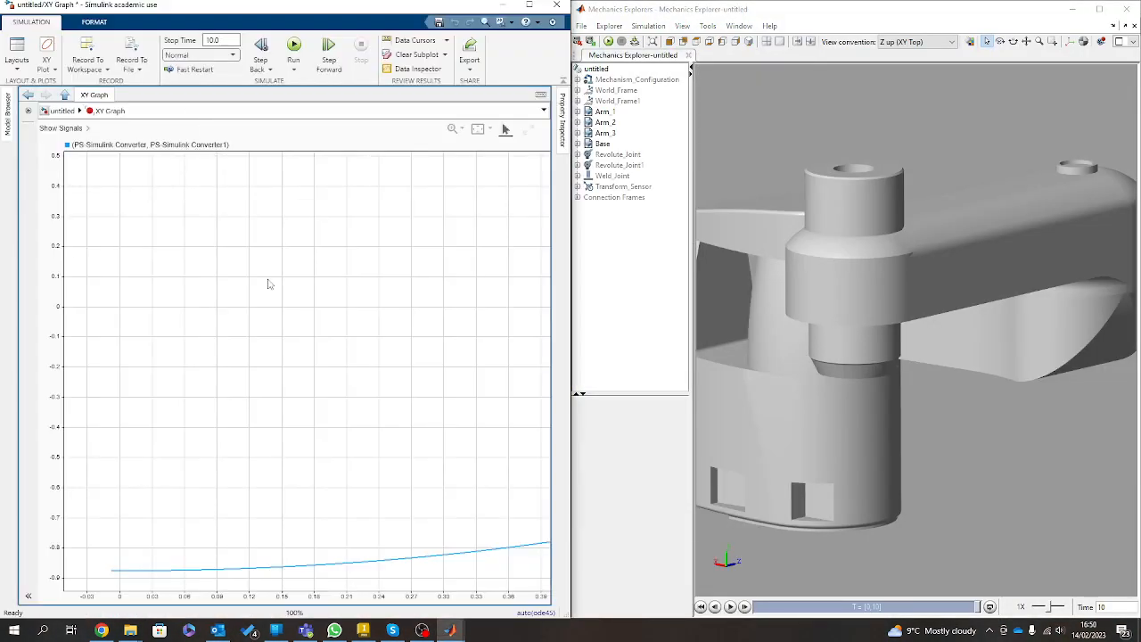
pyautogui.click(730, 606)
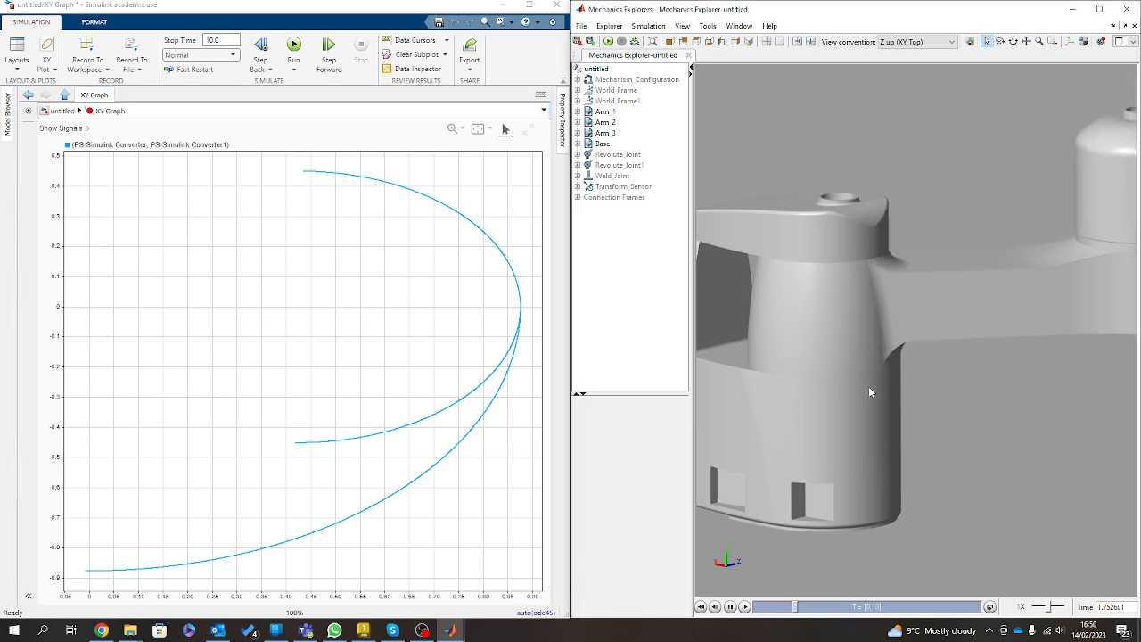
pyautogui.scroll(-6, 868, 386)
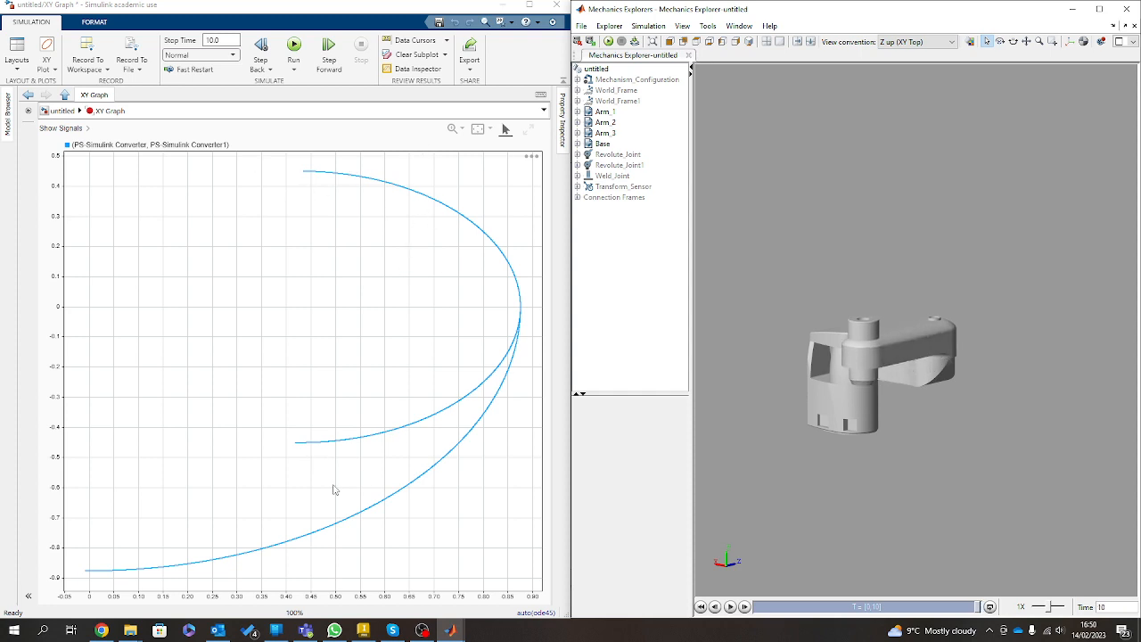
pyautogui.moveTo(975, 317); pyautogui.dragTo(862, 145)
pyautogui.scroll(10, 954, 374)
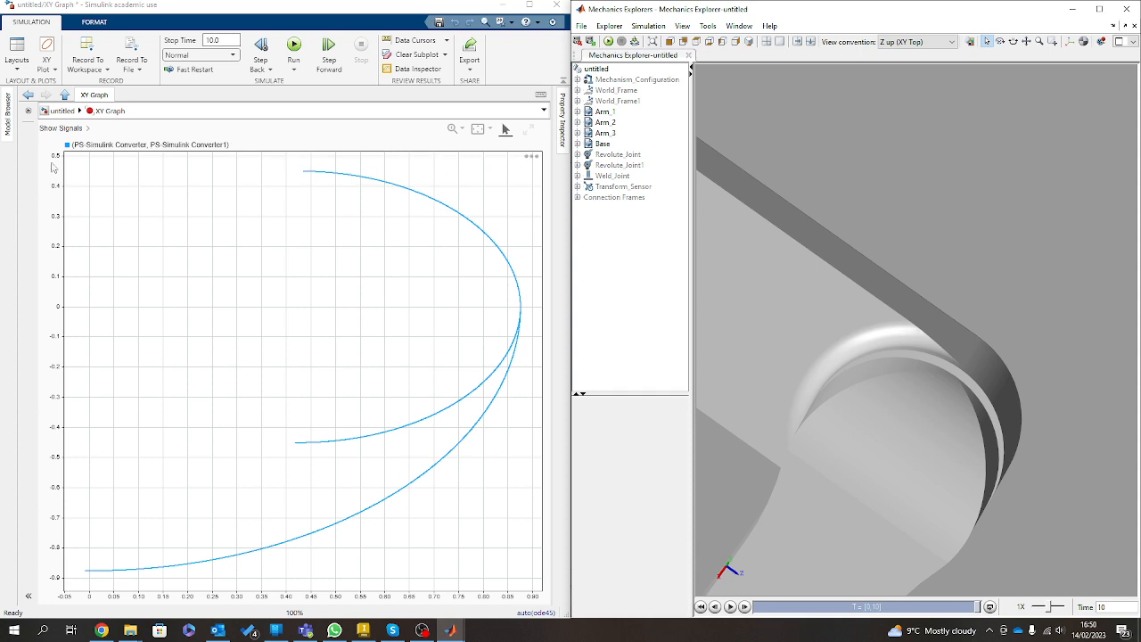
# Return to the top-level model, maximize its window and open the Arm 2 File Solid block.
pyautogui.click(63, 110)
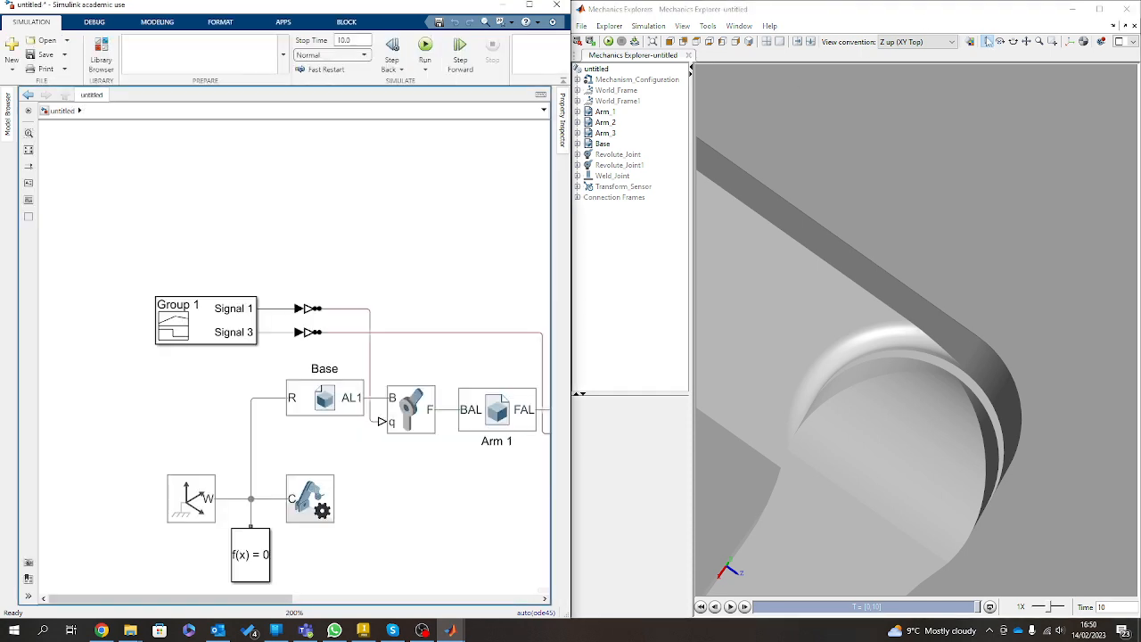
pyautogui.click(529, 4)
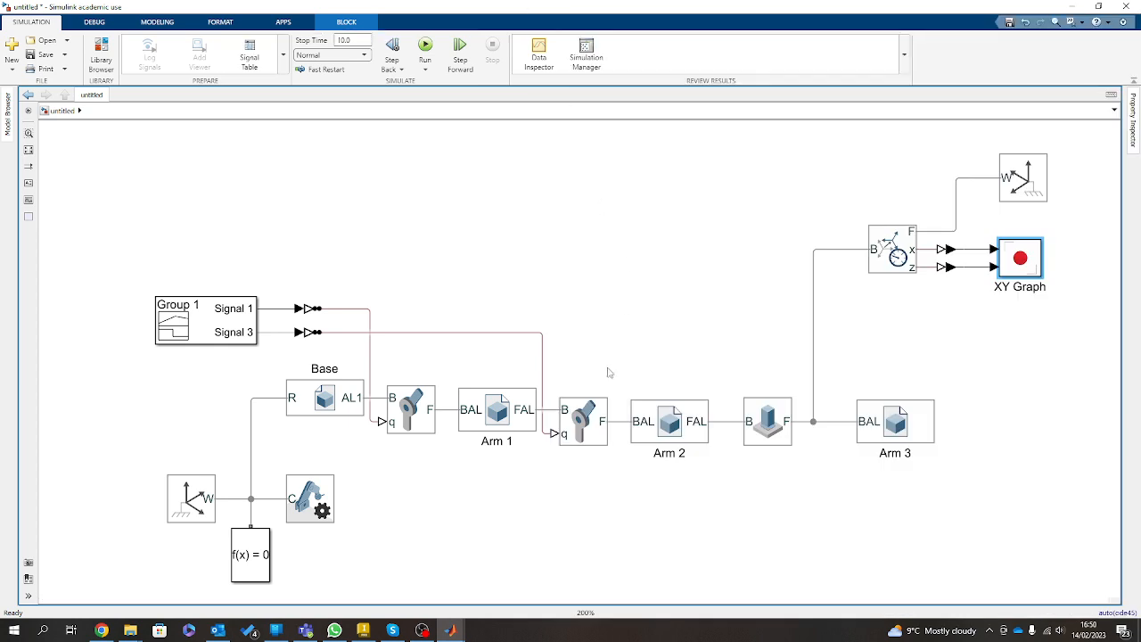
pyautogui.scroll(-2, 609, 372)
pyautogui.click(707, 377)
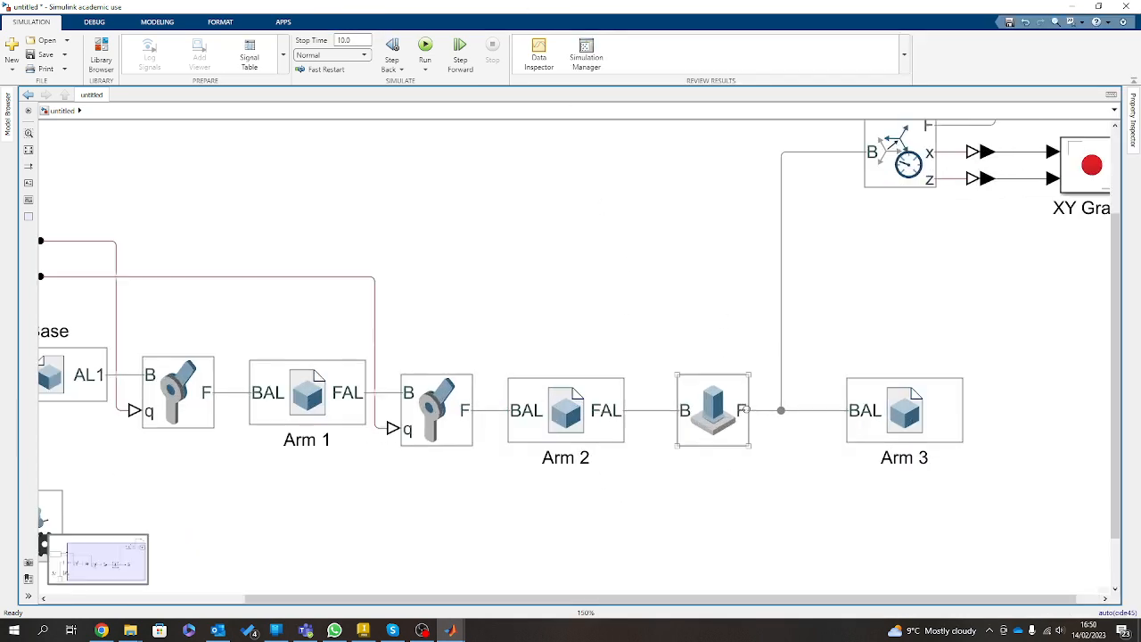
pyautogui.scroll(4, 739, 406)
pyautogui.doubleClick(554, 398)
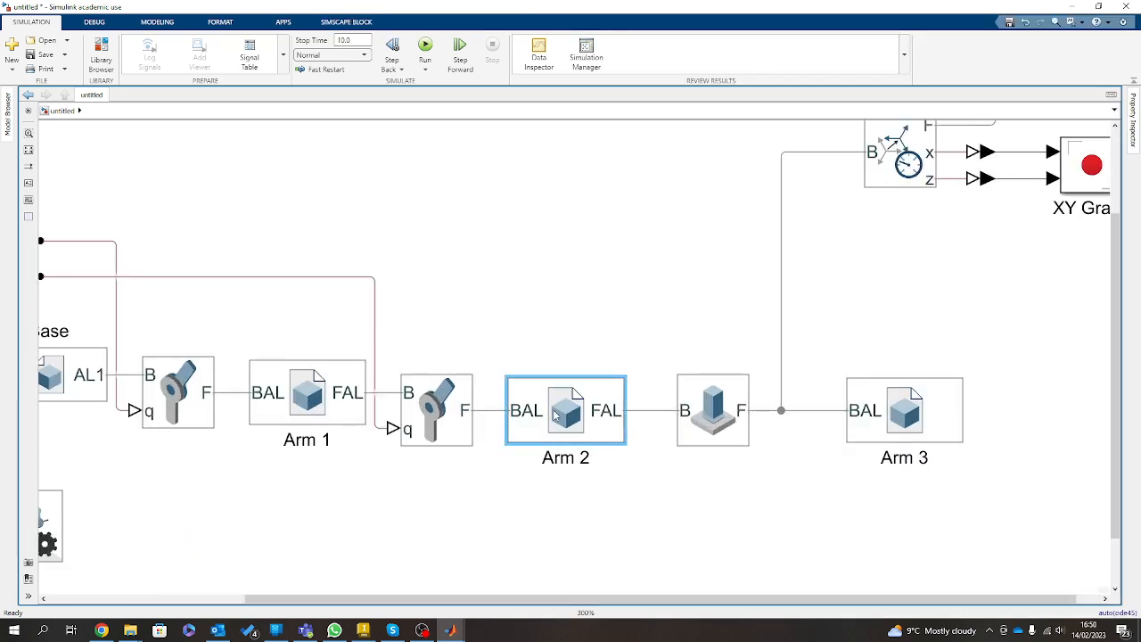
pyautogui.click(458, 90)
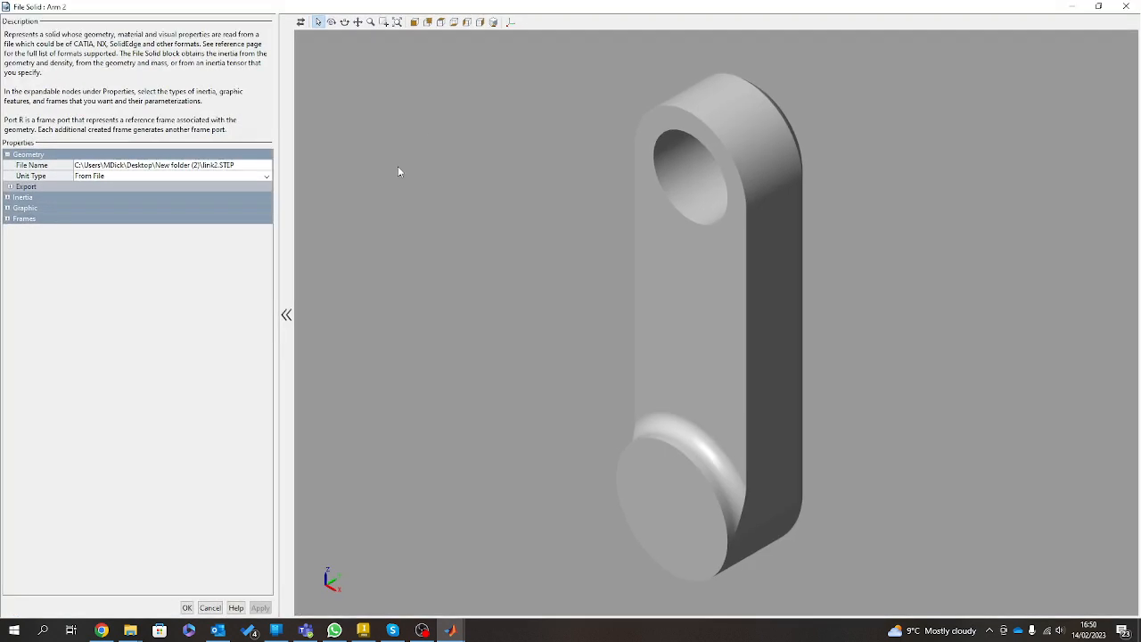
# Expand Arm 2's frame list, display its frames on the geometry and examine the frame on the round boss up close.
pyautogui.click(8, 219)
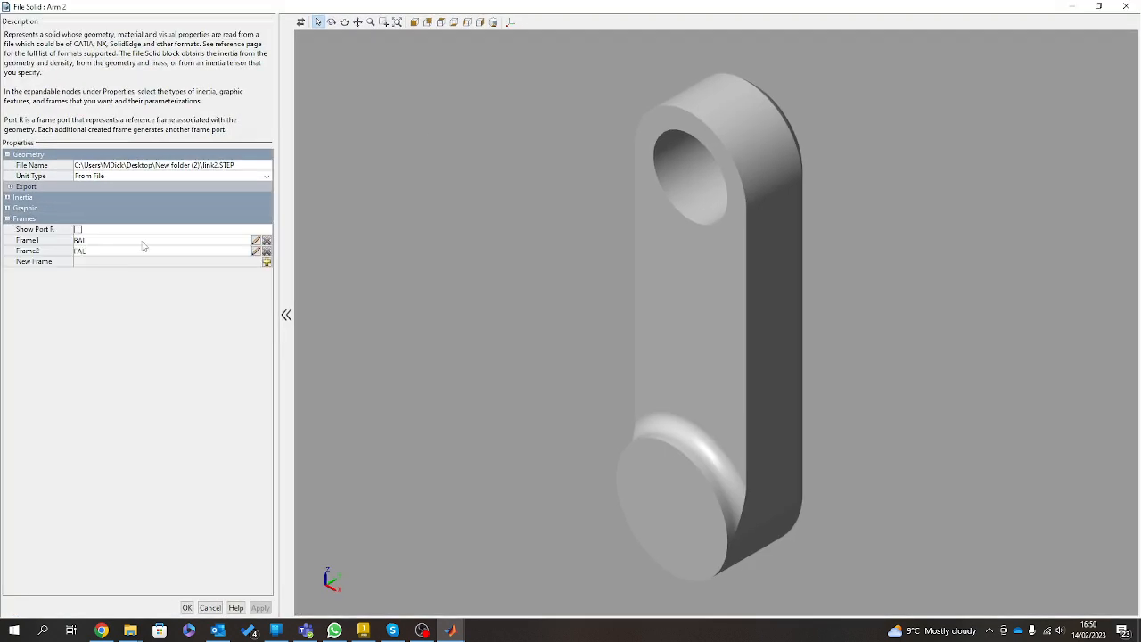
pyautogui.click(511, 21)
pyautogui.moveTo(662, 536); pyautogui.dragTo(713, 463)
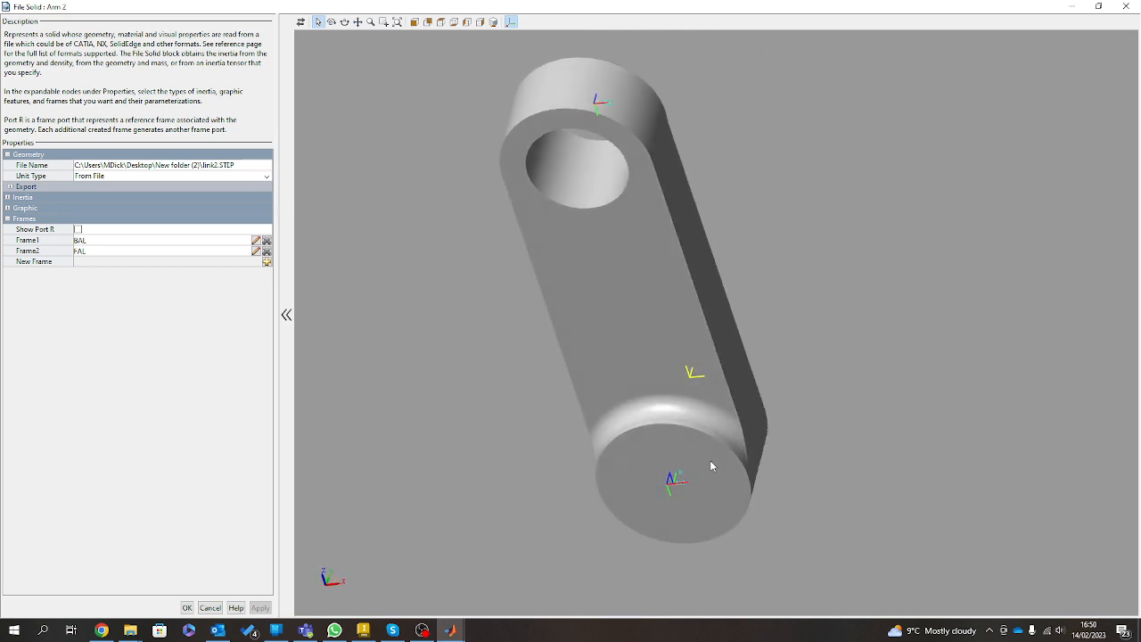
pyautogui.scroll(5, 669, 520)
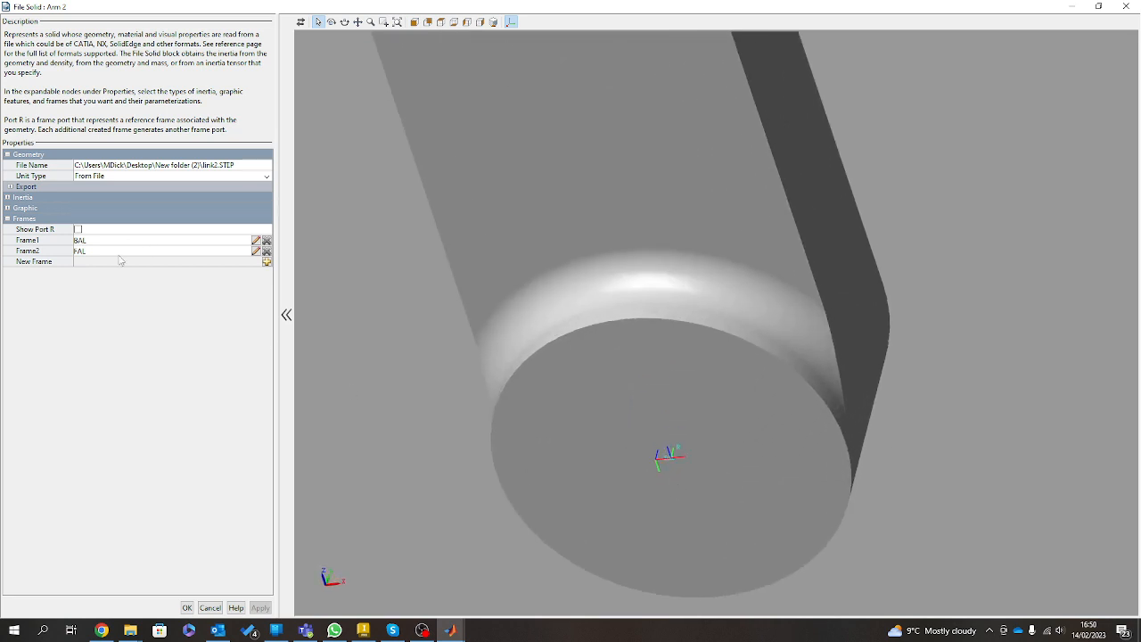
# Edit Arm 2's BAL frame, base its origin on the circular edge of the round boss's end face, and save the block changes.
pyautogui.click(256, 240)
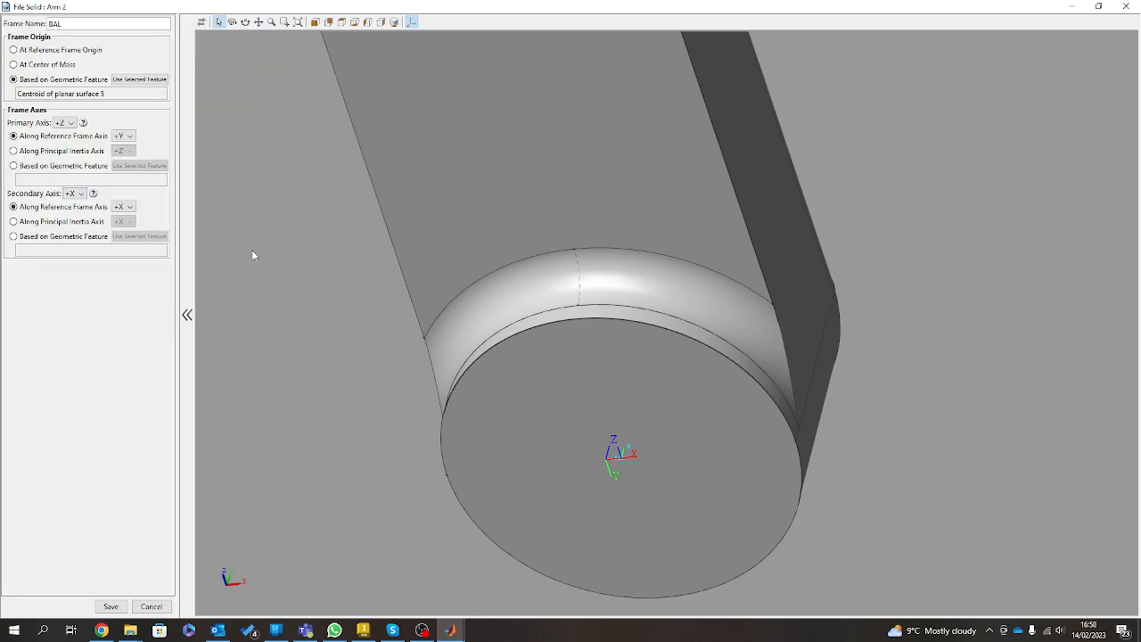
pyautogui.click(107, 96)
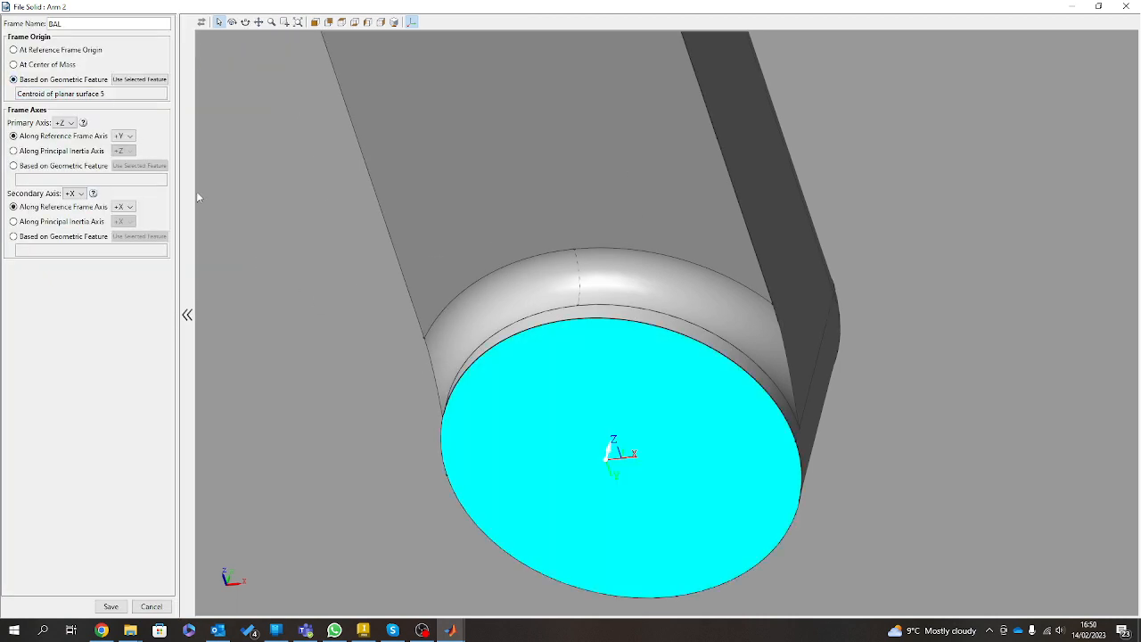
pyautogui.moveTo(557, 474); pyautogui.dragTo(626, 217)
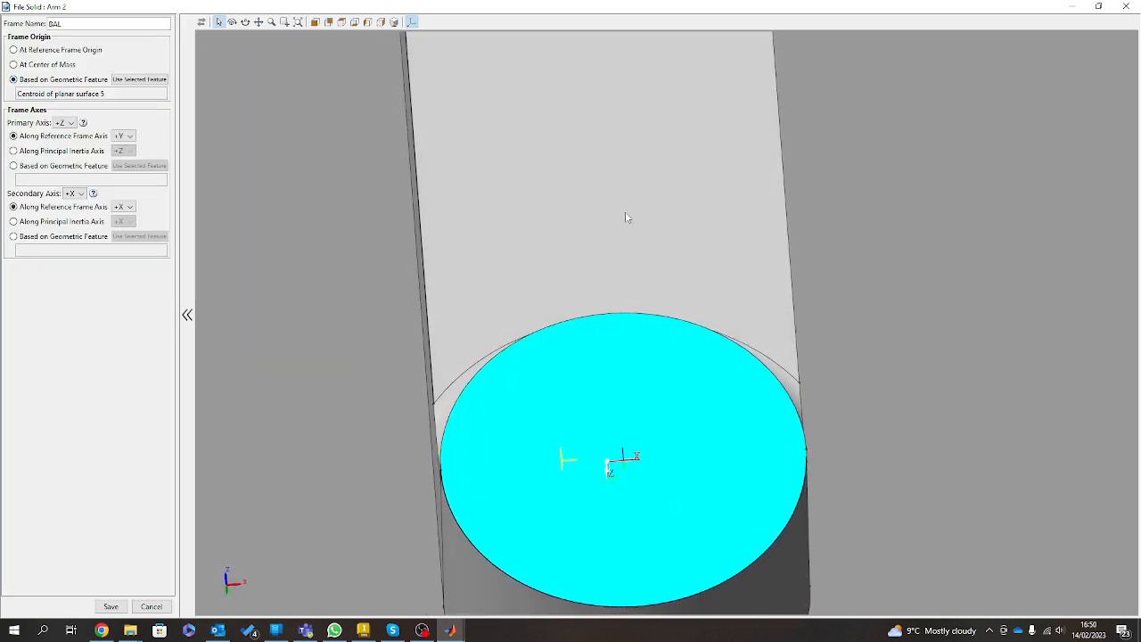
pyautogui.moveTo(654, 491); pyautogui.dragTo(652, 571)
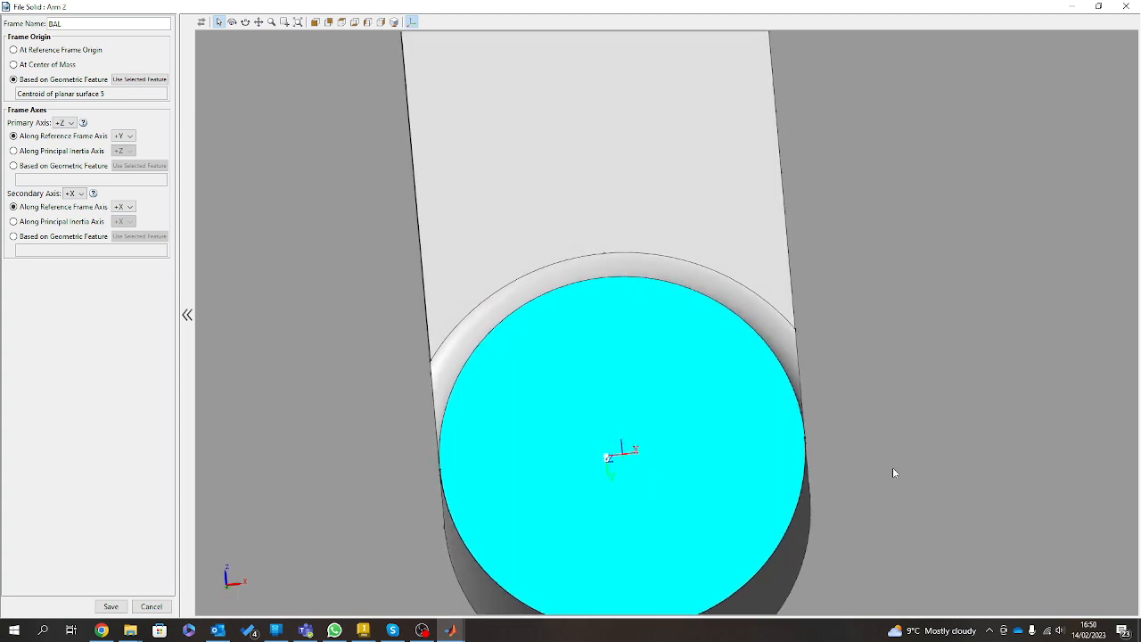
pyautogui.moveTo(703, 401); pyautogui.dragTo(631, 218)
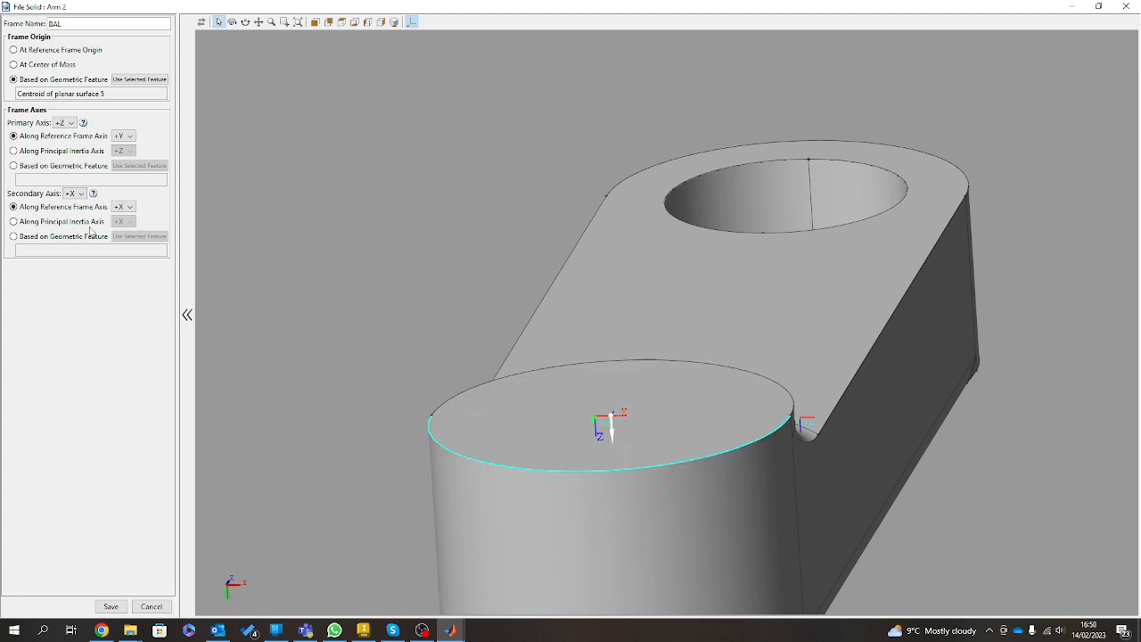
pyautogui.click(140, 80)
pyautogui.click(109, 606)
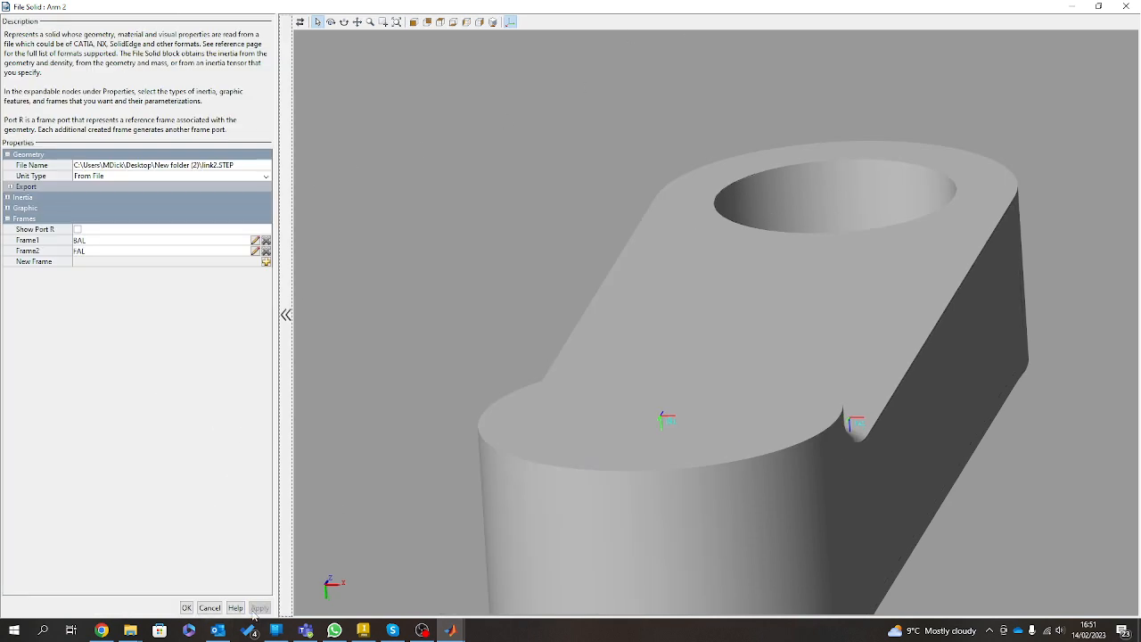
pyautogui.click(186, 607)
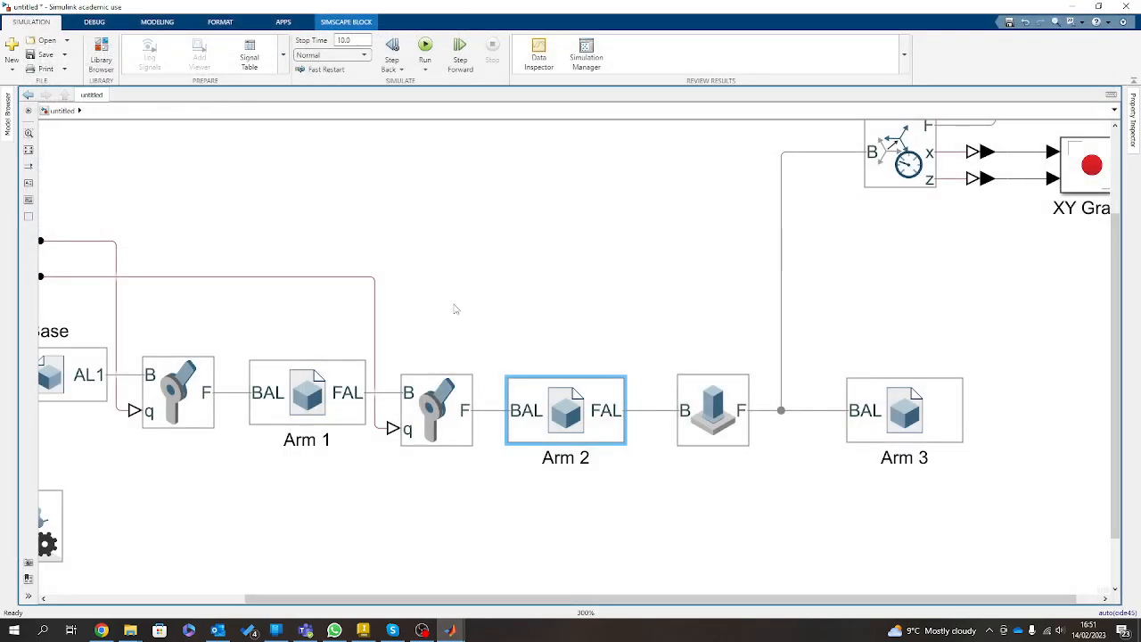
# Switch to Mechanics Explorer, update its model from the block diagram and inspect the whole arm from the side.
pyautogui.moveTo(450, 635)
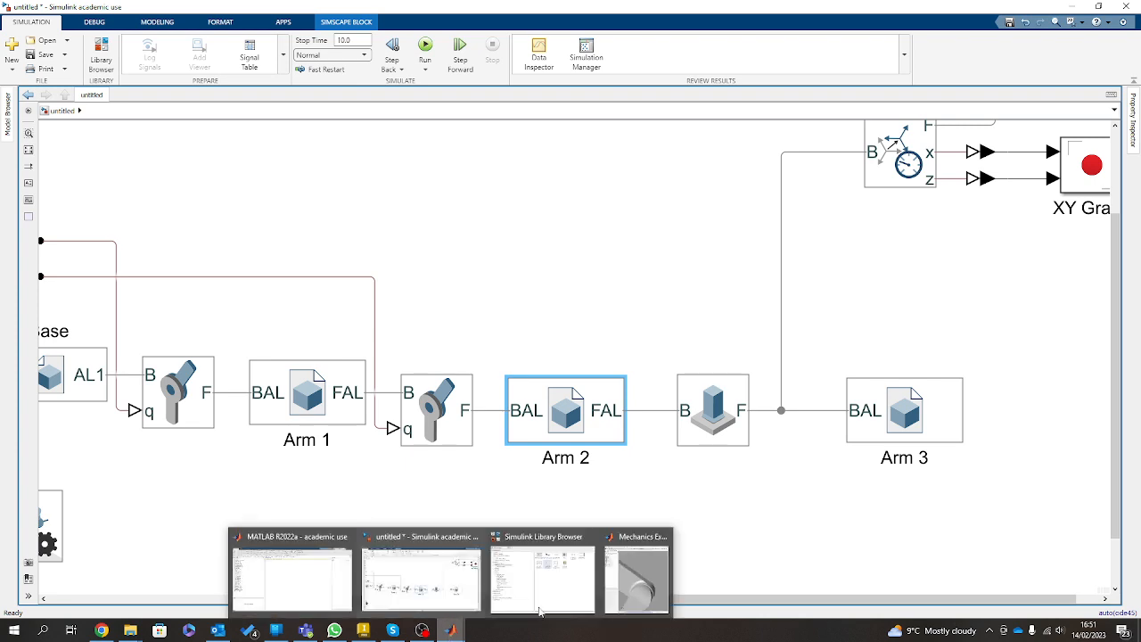
pyautogui.click(640, 565)
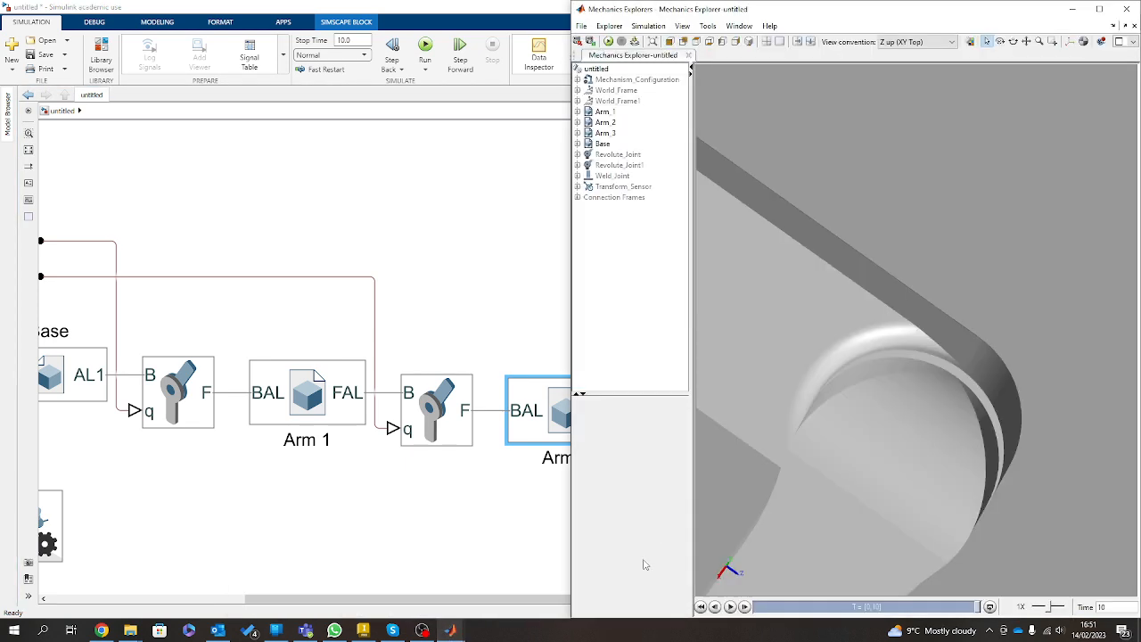
pyautogui.click(634, 42)
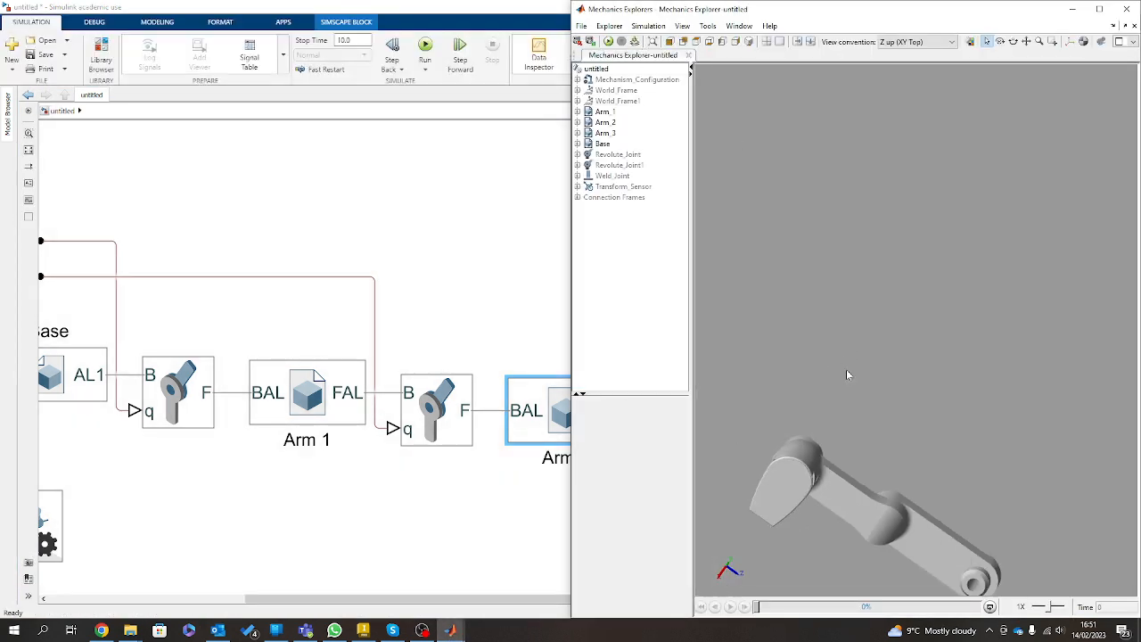
pyautogui.scroll(3, 941, 514)
pyautogui.moveTo(818, 532)
pyautogui.mouseDown()
pyautogui.moveTo(969, 350)
pyautogui.moveTo(987, 527)
pyautogui.mouseUp()
pyautogui.scroll(-3, 867, 436)
pyautogui.scroll(-3, 867, 438)
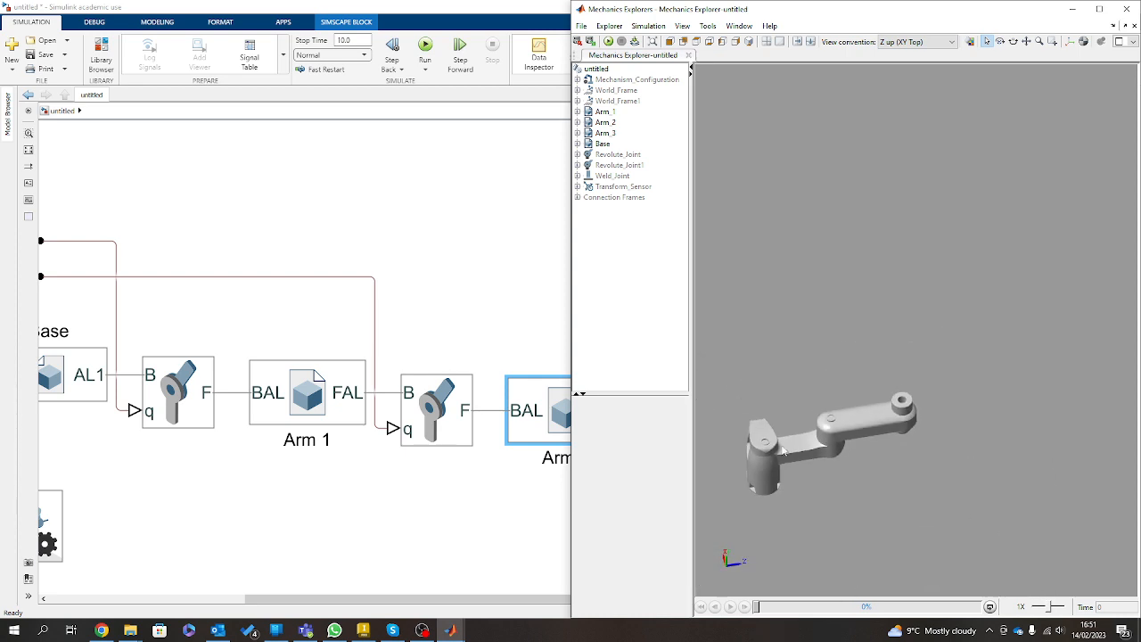
pyautogui.scroll(3, 762, 445)
# Open the XY Graph beside Mechanics Explorer, rerun the simulation and examine the plotted path with its full extent in view.
pyautogui.click(450, 180)
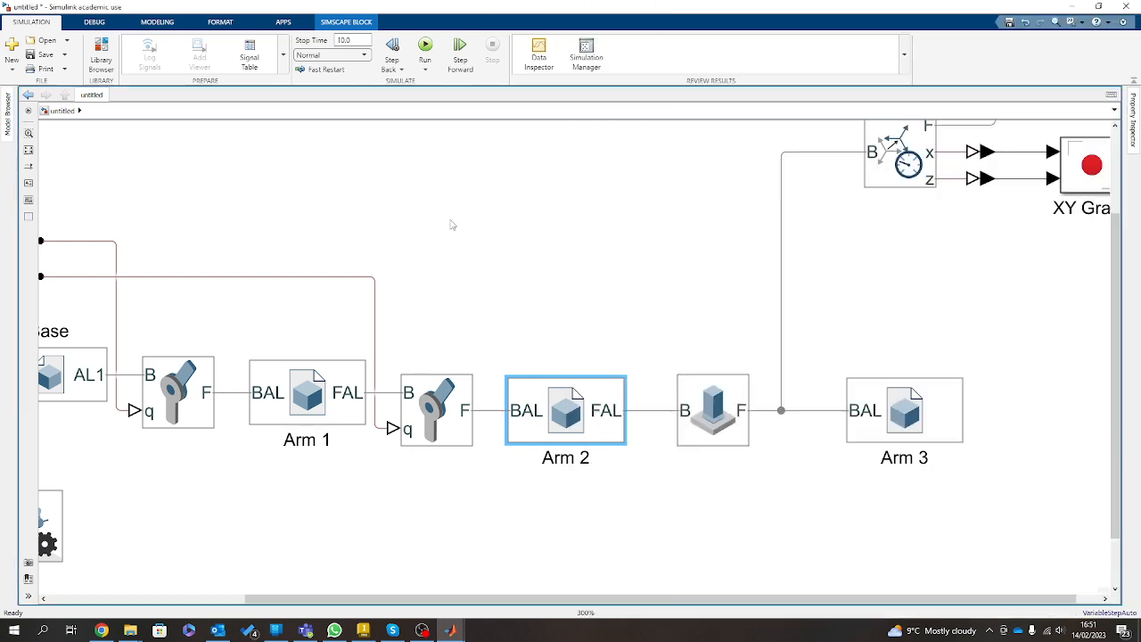
pyautogui.doubleClick(1070, 168)
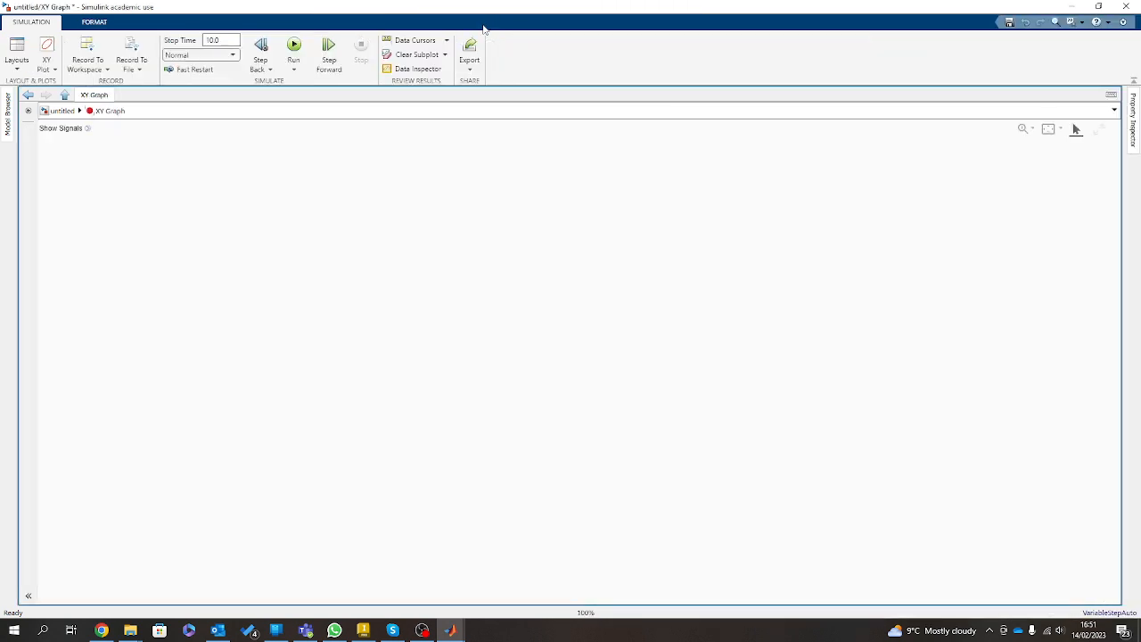
pyautogui.press('super+Left')
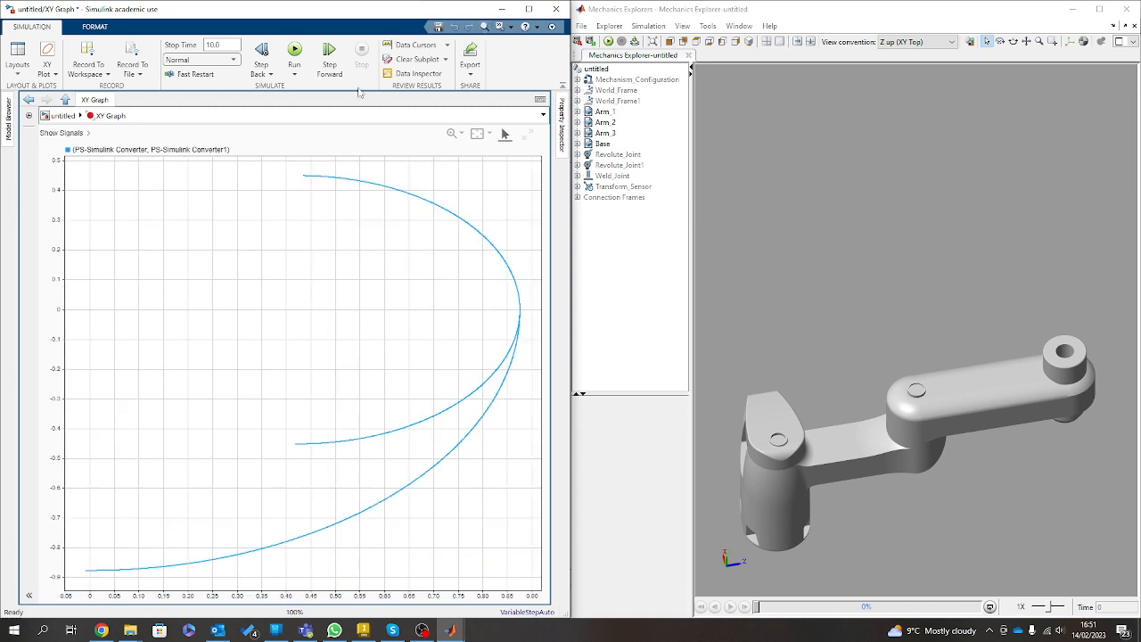
pyautogui.click(294, 50)
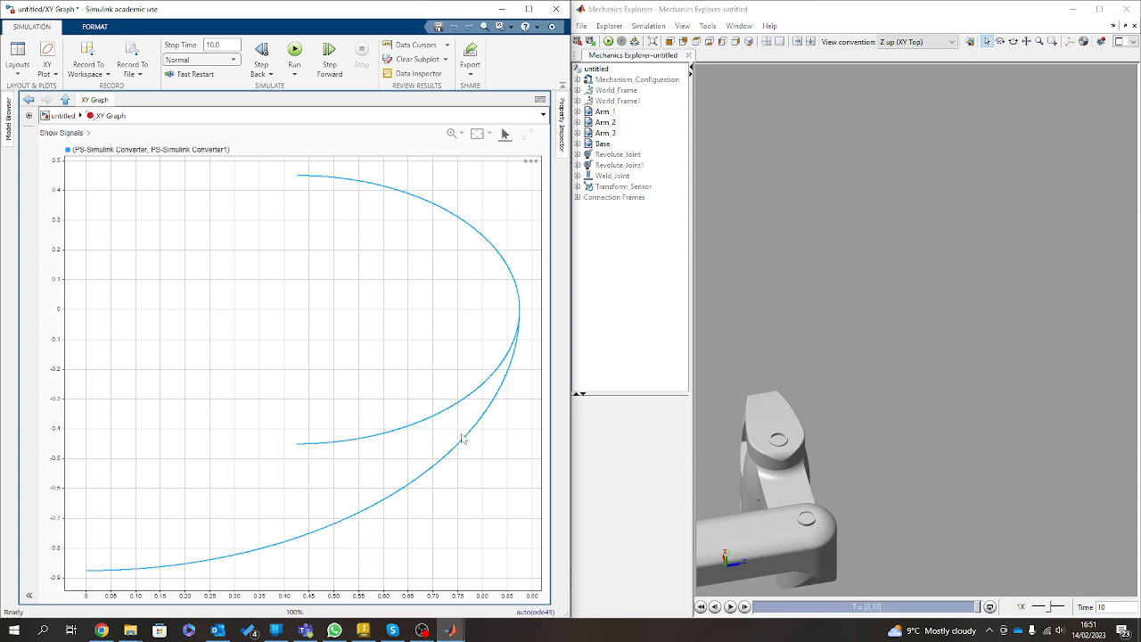
pyautogui.scroll(-2, 406, 482)
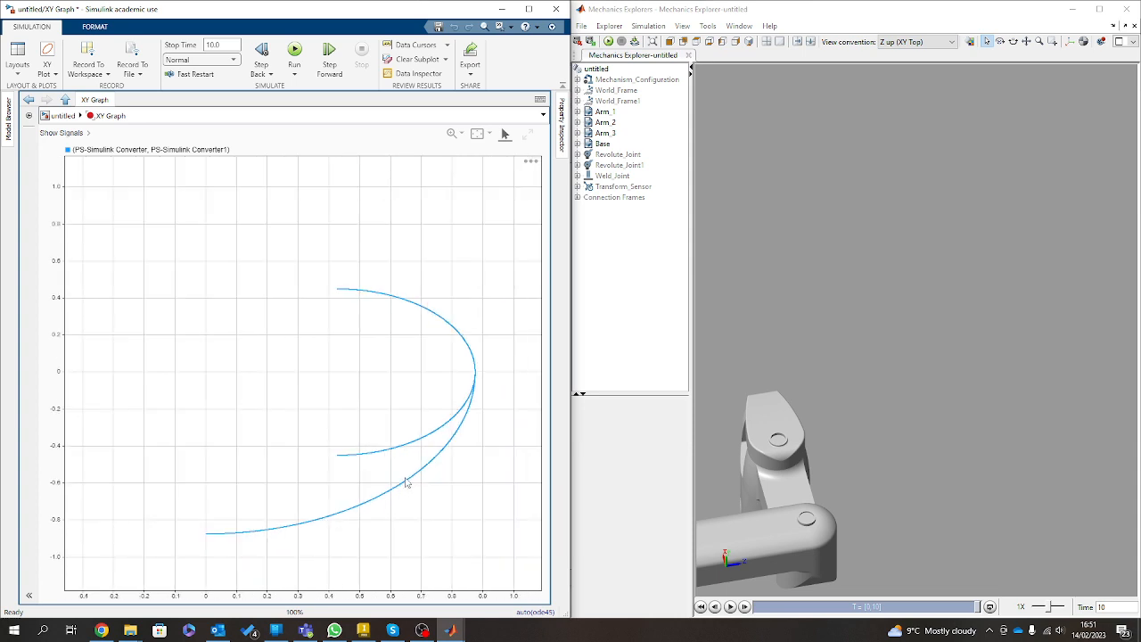
pyautogui.scroll(1, 407, 497)
pyautogui.scroll(1, 406, 496)
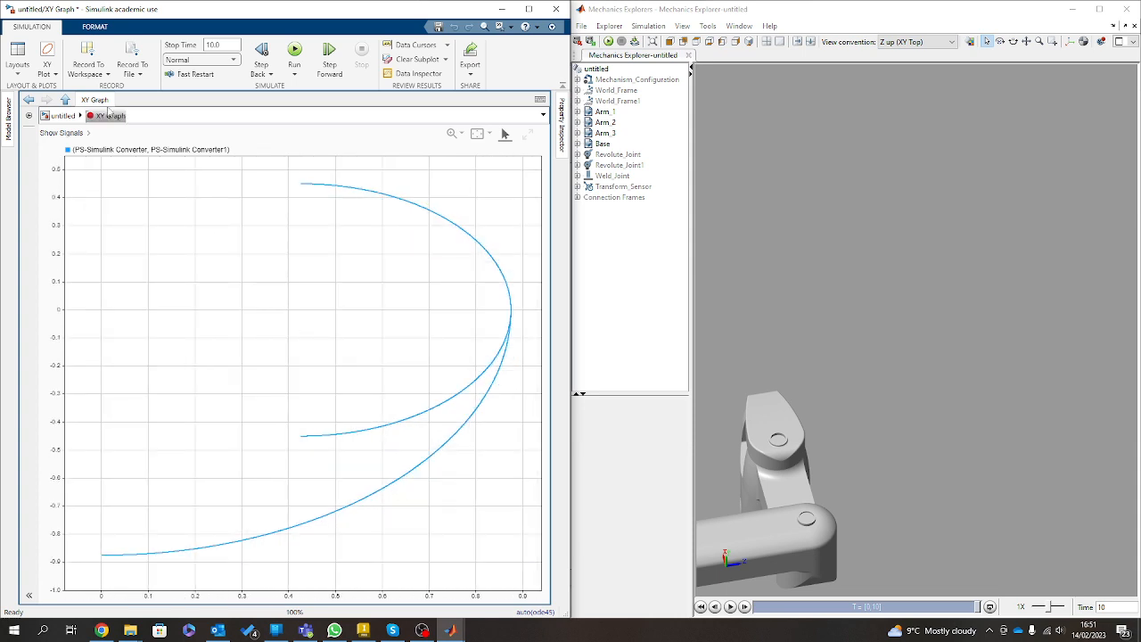
# Return to the maximized top-level model and enable Total Force sensing on the Weld Joint between Arm 2 and Arm 3.
pyautogui.click(62, 116)
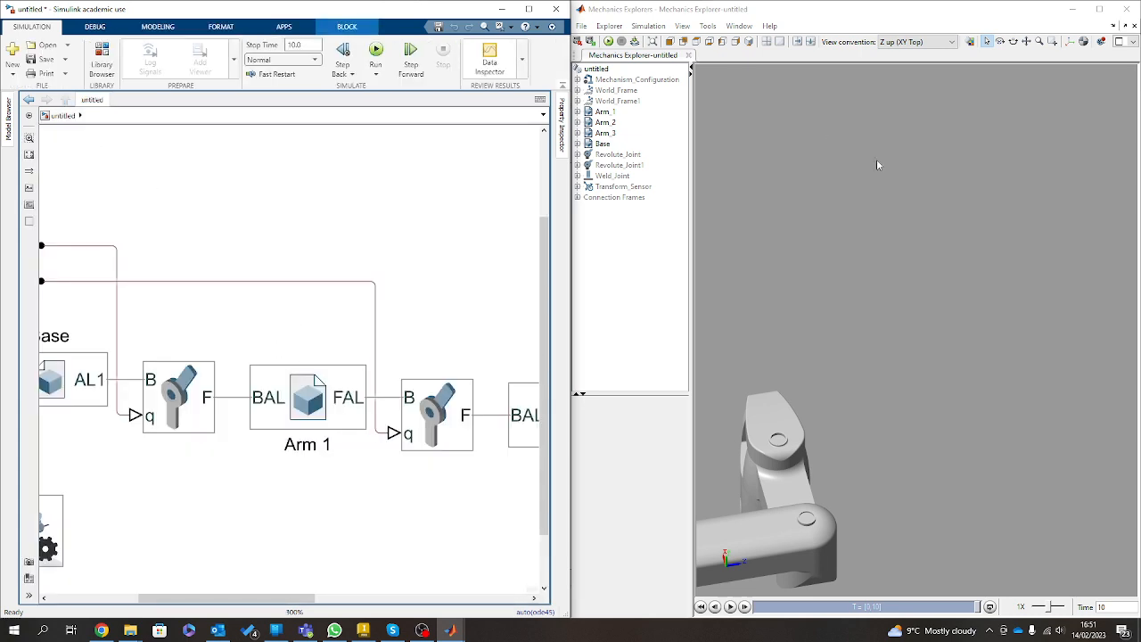
pyautogui.click(529, 9)
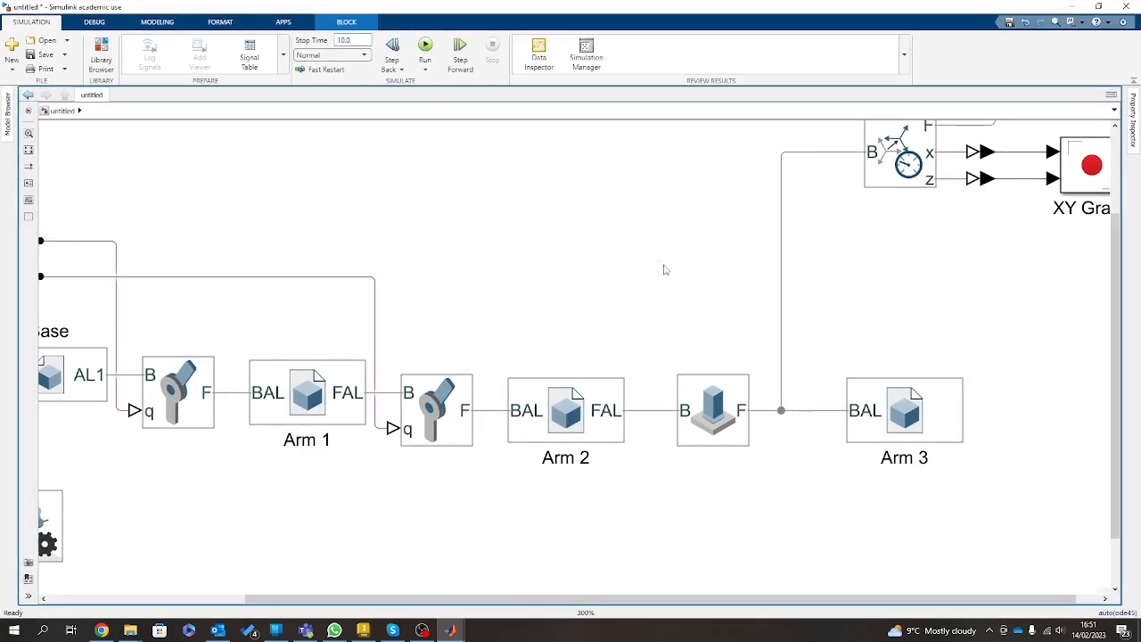
pyautogui.scroll(-5, 896, 270)
pyautogui.scroll(4, 789, 237)
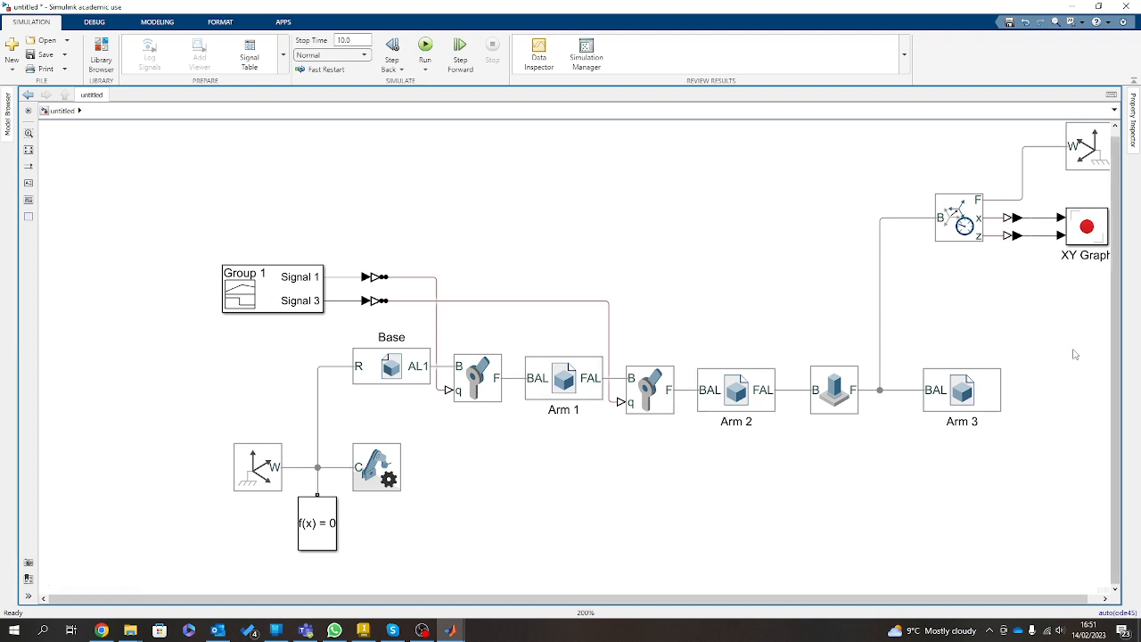
pyautogui.doubleClick(834, 390)
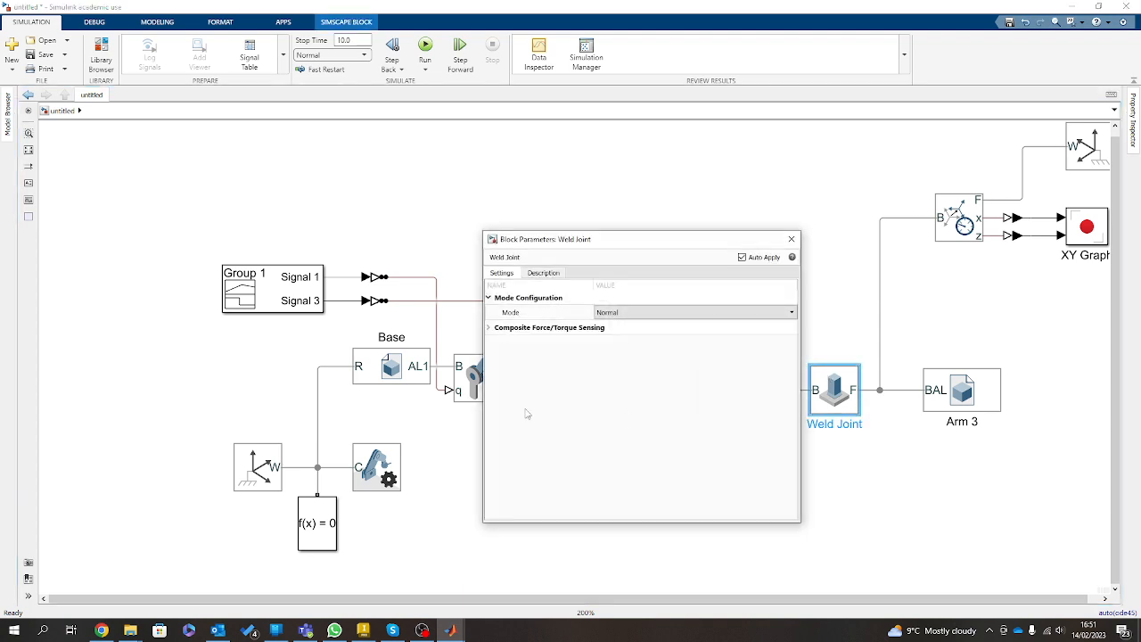
pyautogui.click(493, 329)
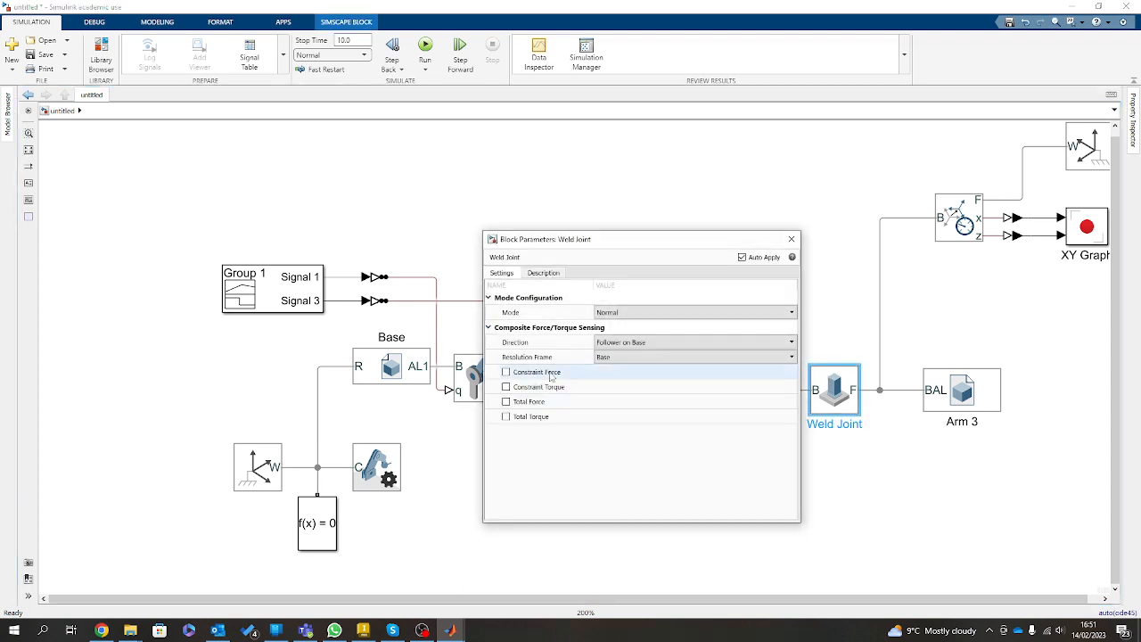
pyautogui.click(506, 401)
pyautogui.click(790, 239)
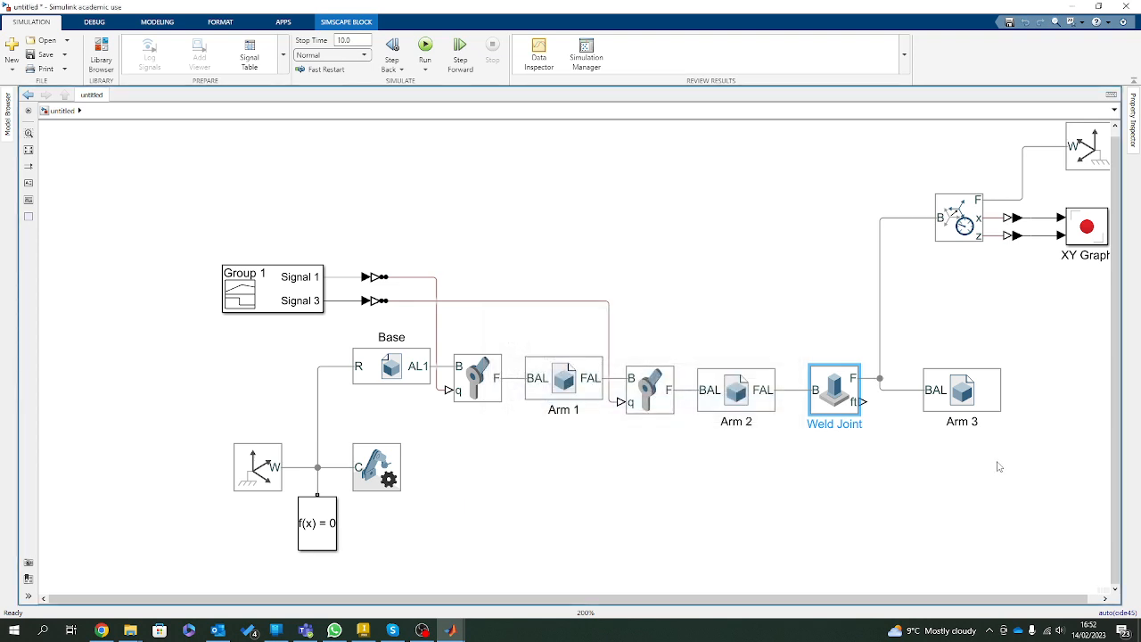
# Align Arm 3 with the Weld Joint's F port and connect a copied PS-Simulink Converter to the ft output.
pyautogui.moveTo(975, 392); pyautogui.dragTo(975, 379)
pyautogui.click(1020, 236)
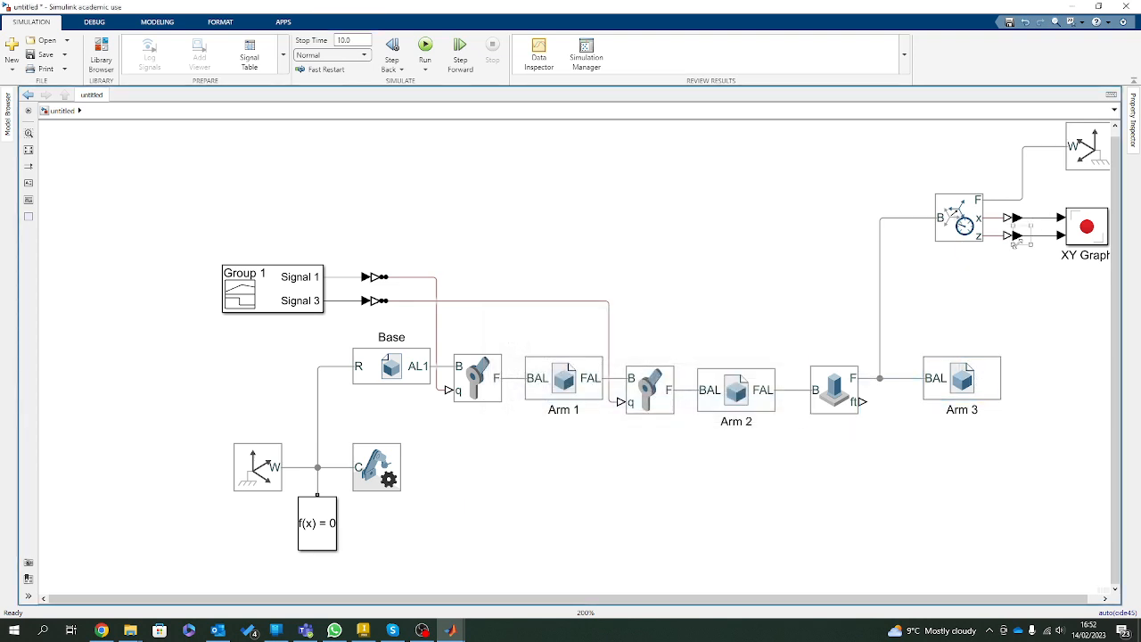
pyautogui.moveTo(1021, 239); pyautogui.dragTo(862, 402)
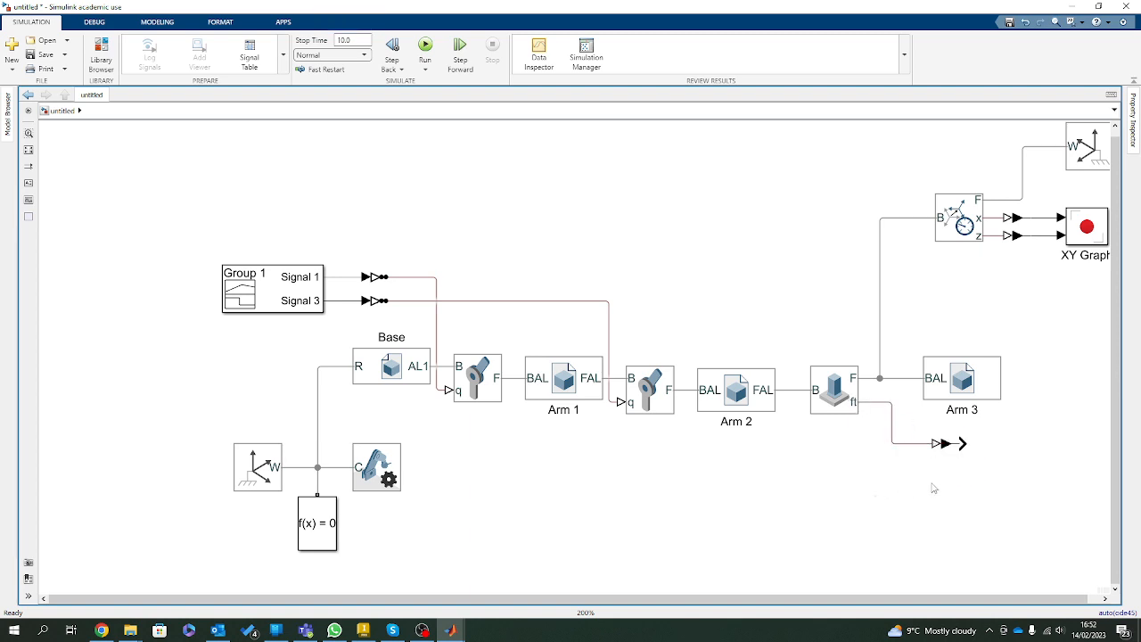
# Enable Actuator Torque sensing on Revolute Joint1 between Arm 1 and Arm 2.
pyautogui.click(647, 393)
pyautogui.doubleClick(648, 393)
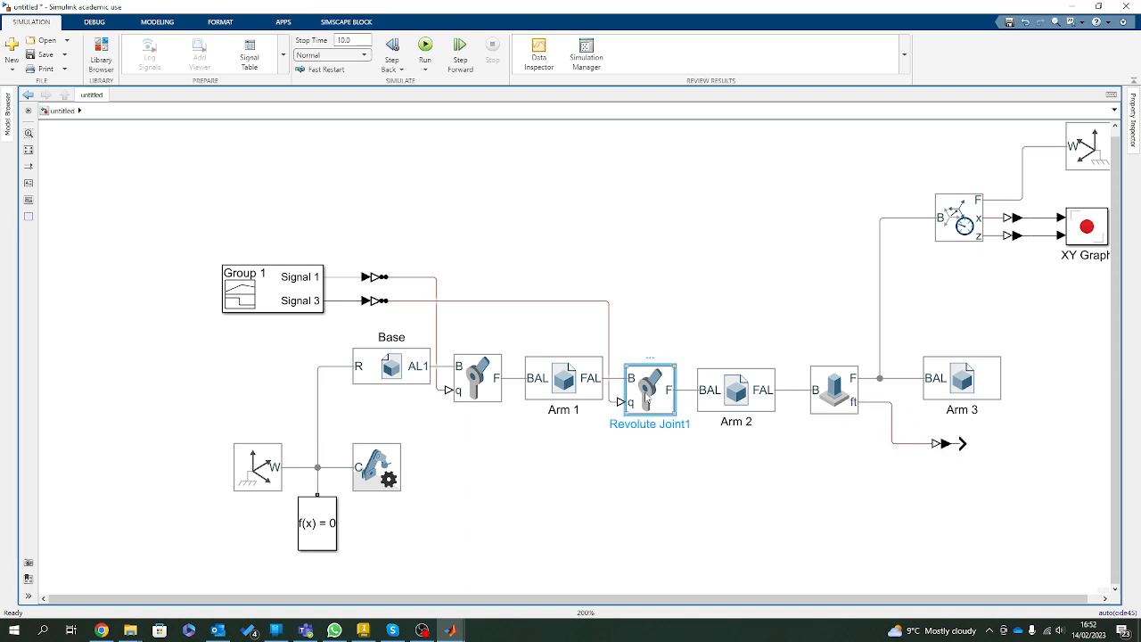
pyautogui.click(689, 387)
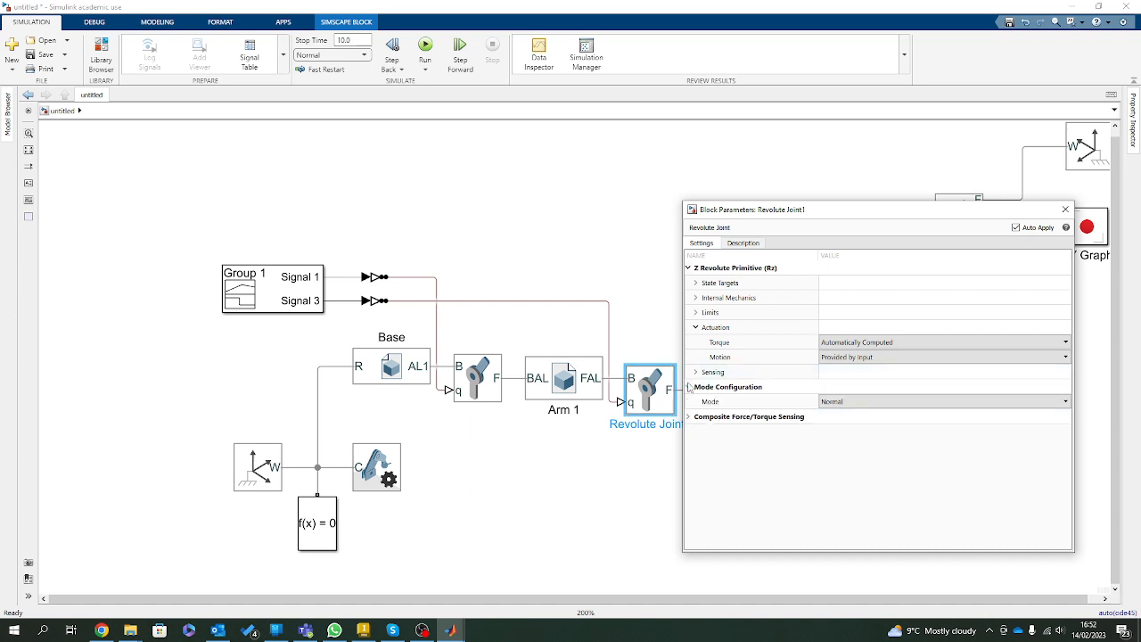
pyautogui.click(688, 416)
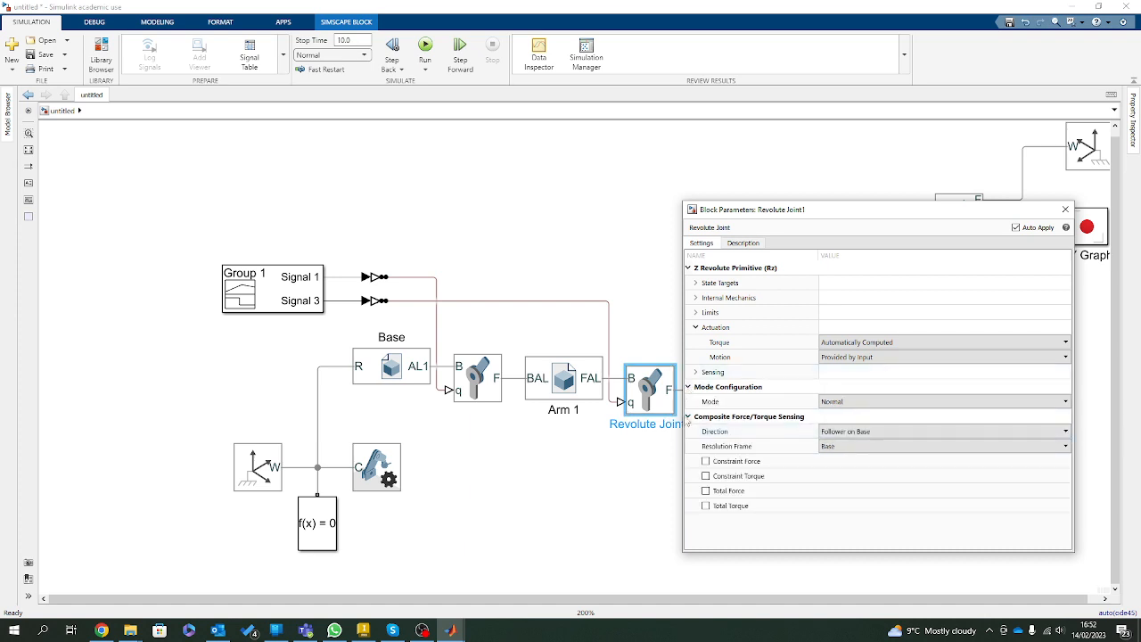
pyautogui.click(696, 371)
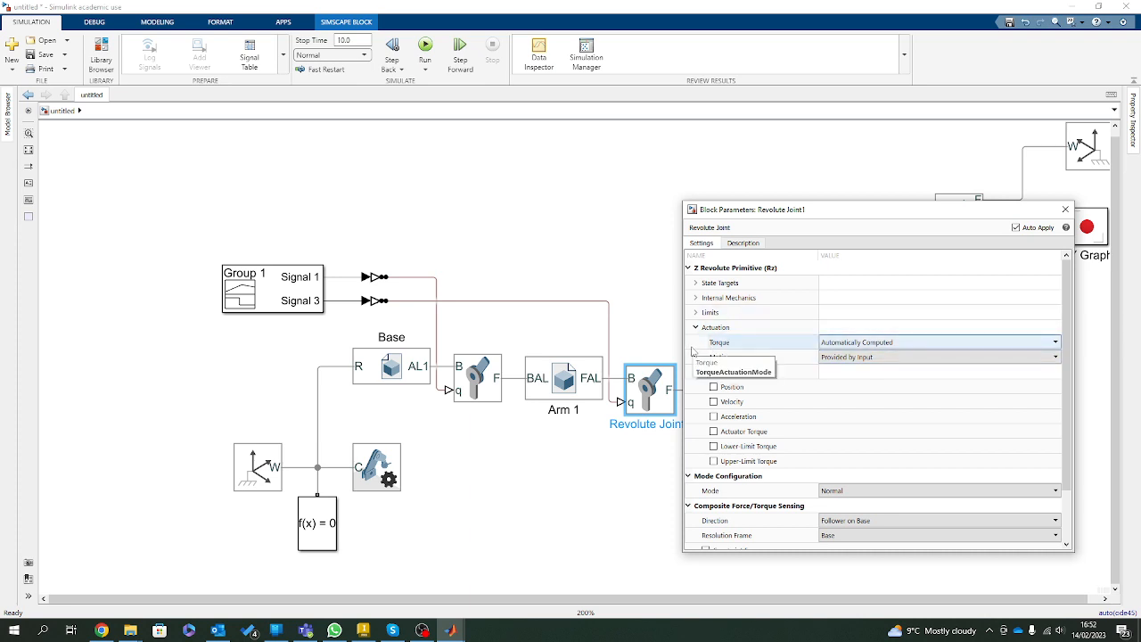
pyautogui.click(713, 432)
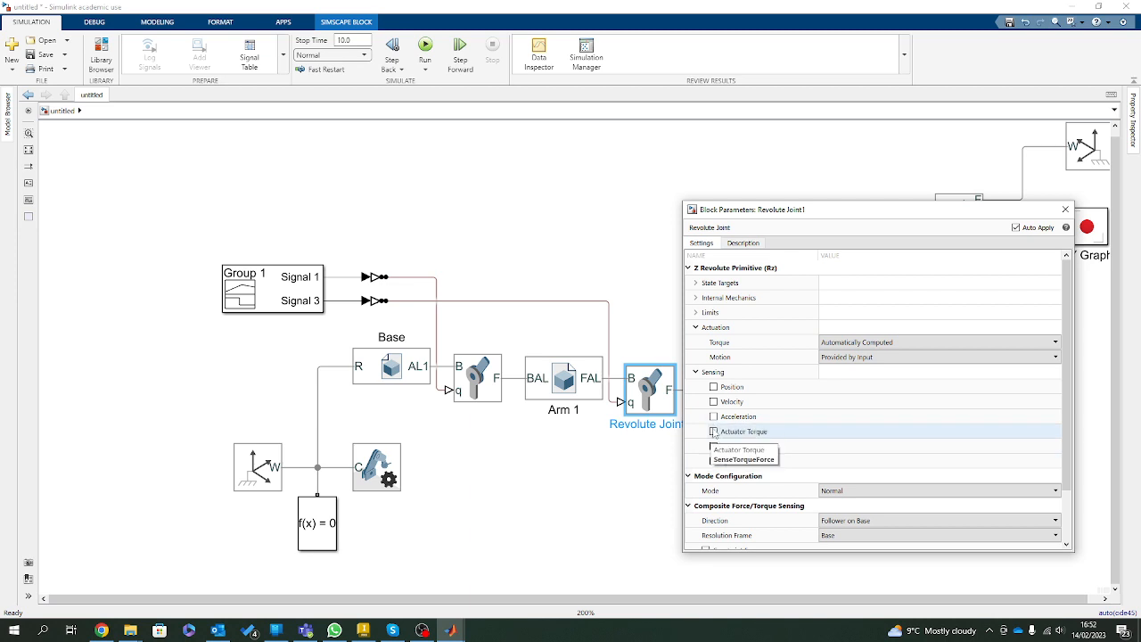
pyautogui.click(1065, 208)
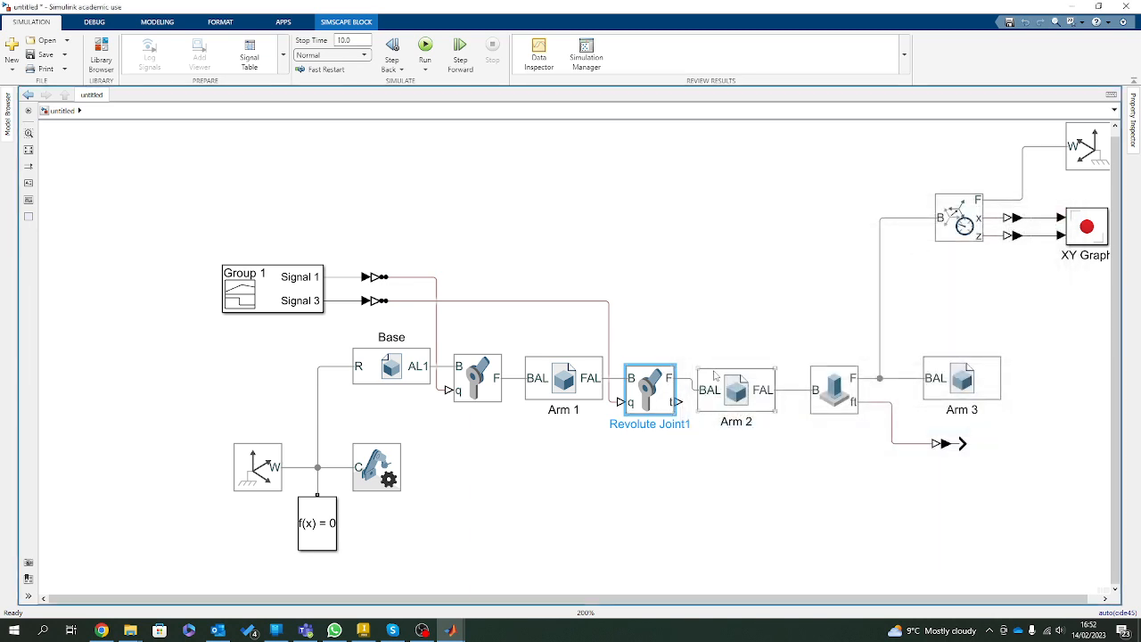
# Shift the Arm 2, Weld Joint and Arm 3 blocks up to straighten their connecting frame lines.
pyautogui.click(743, 387)
pyautogui.click(834, 382)
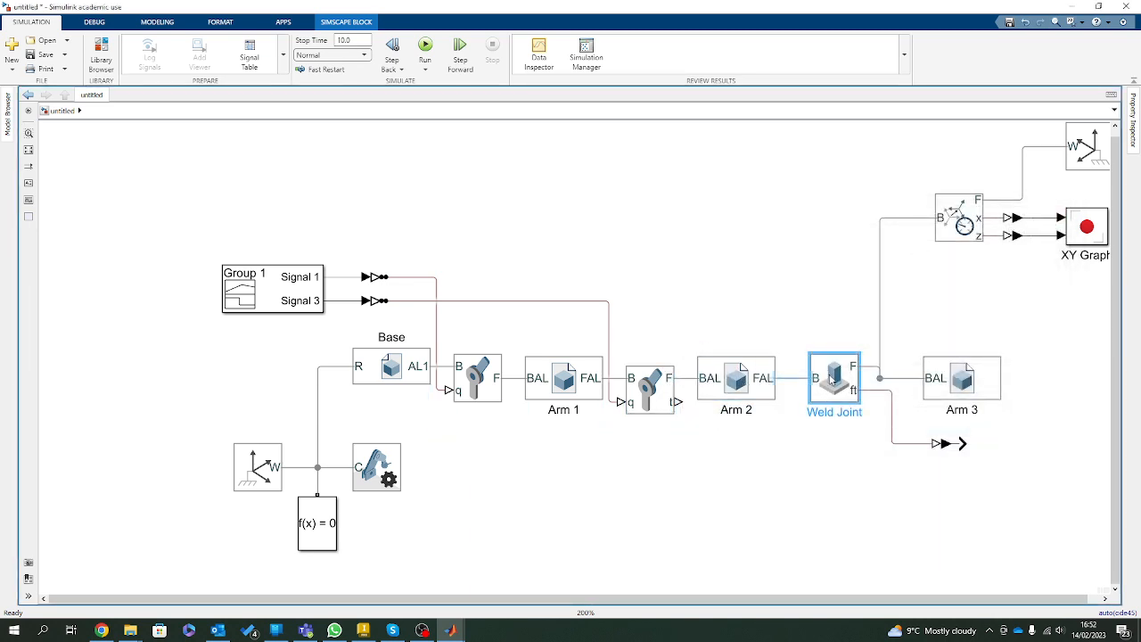
pyautogui.moveTo(922, 362); pyautogui.dragTo(922, 349)
pyautogui.click(1005, 421)
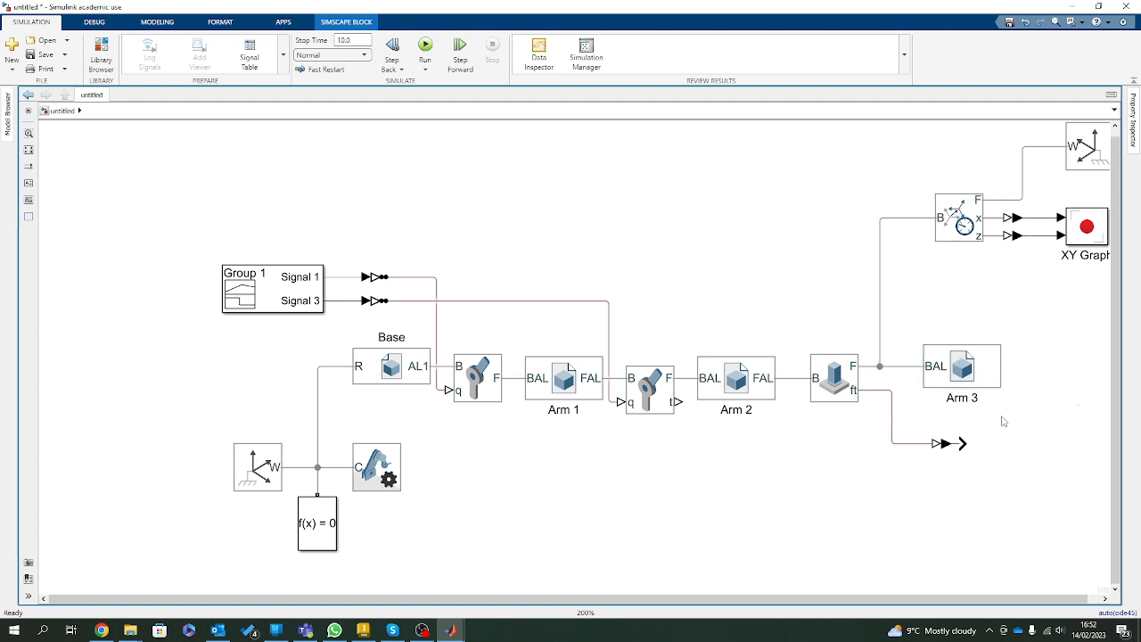
# Enable Actuator Torque sensing on the Revolute Joint between Base and Arm 1.
pyautogui.doubleClick(478, 367)
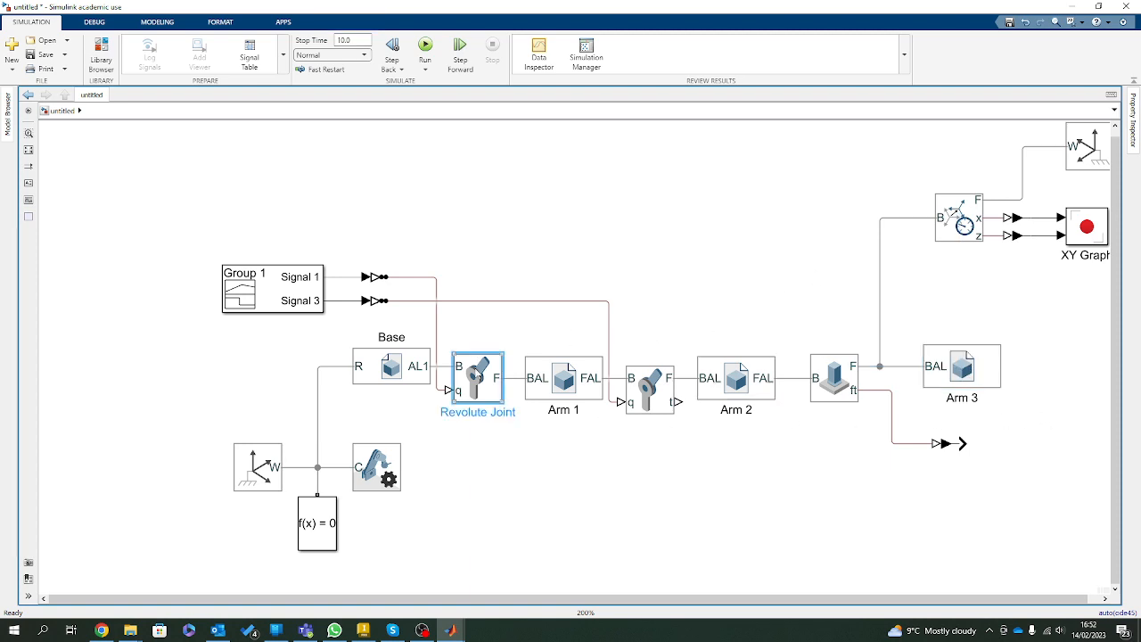
pyautogui.click(541, 419)
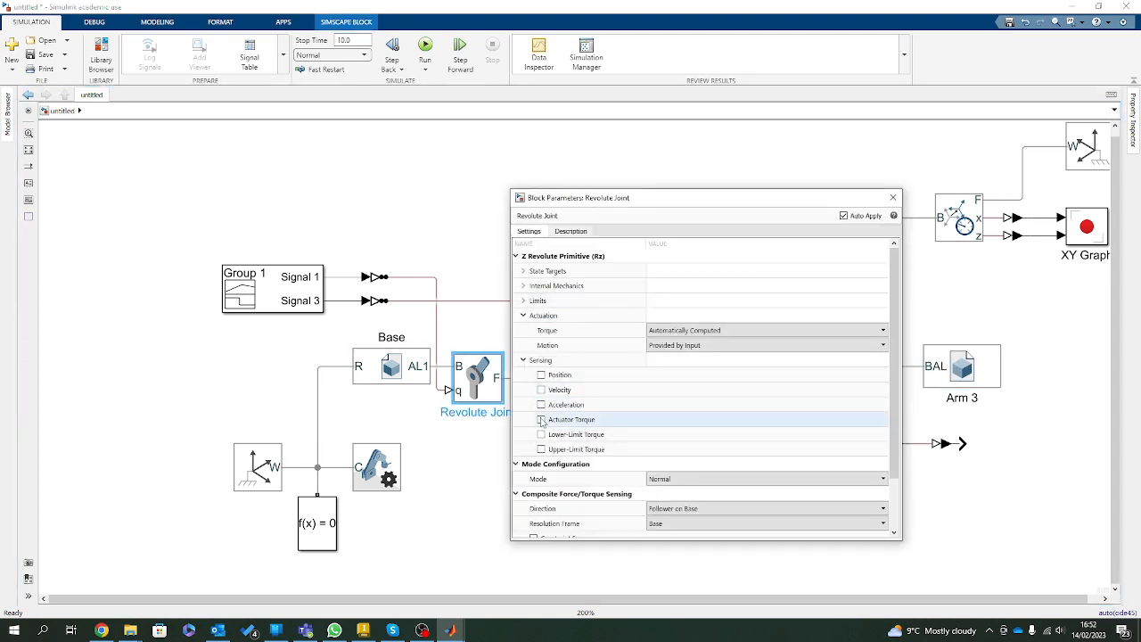
pyautogui.click(892, 197)
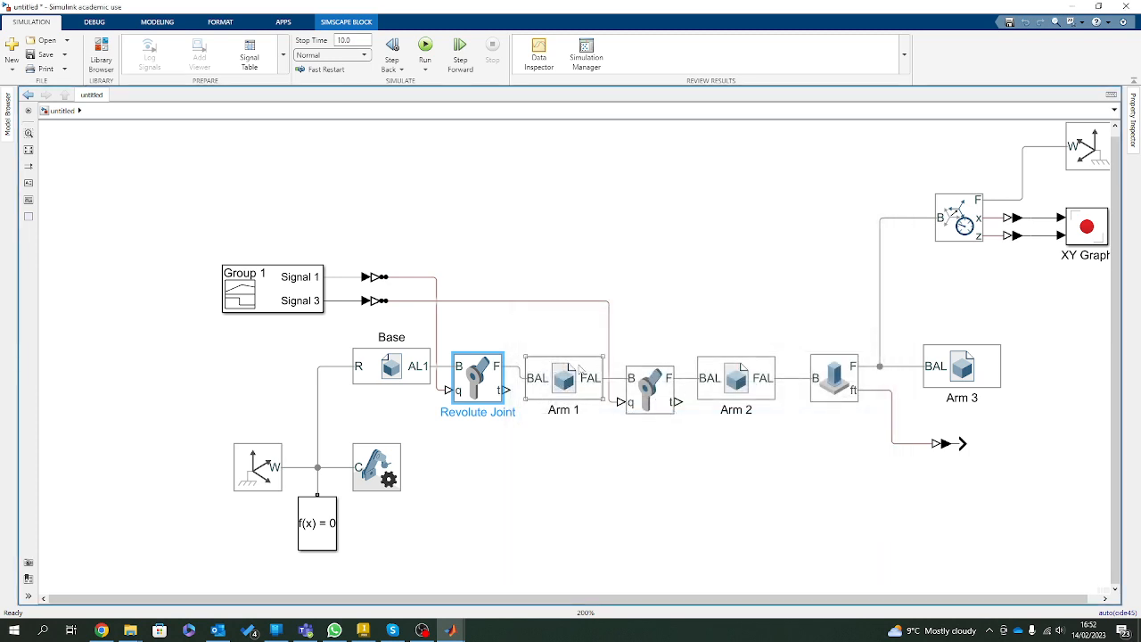
# Move Base and the World Frame, Mechanism and Solver Configuration blocks to straighten their frame lines, and reroute the Signal 1 line beside the Revolute Joint.
pyautogui.moveTo(385, 386); pyautogui.dragTo(342, 401)
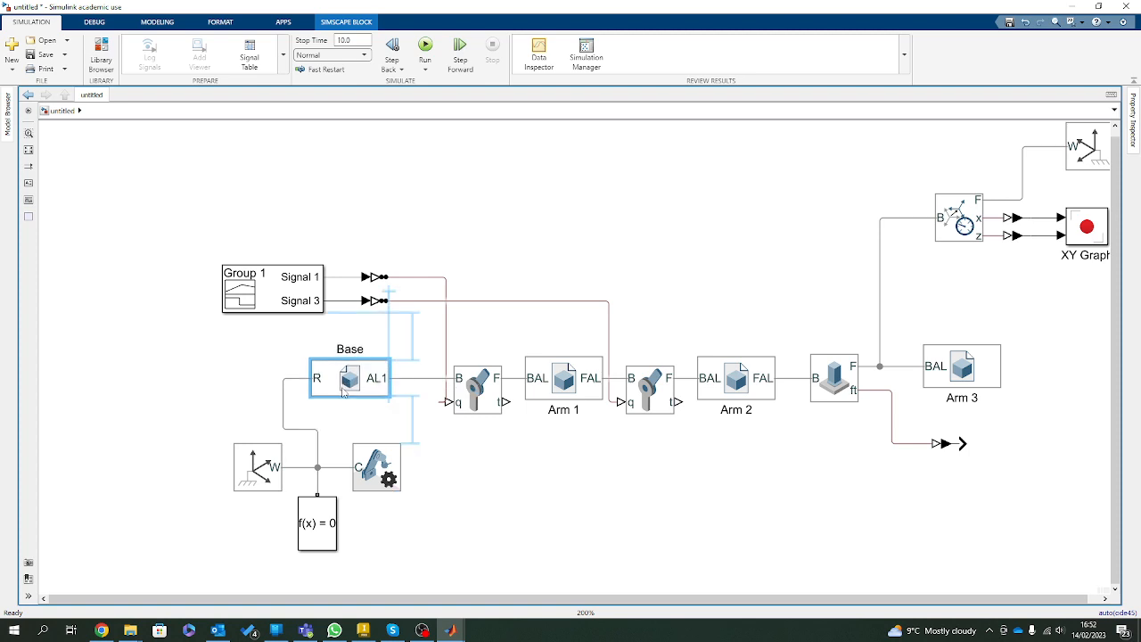
pyautogui.moveTo(434, 590); pyautogui.dragTo(212, 426)
pyautogui.moveTo(478, 577); pyautogui.dragTo(190, 447)
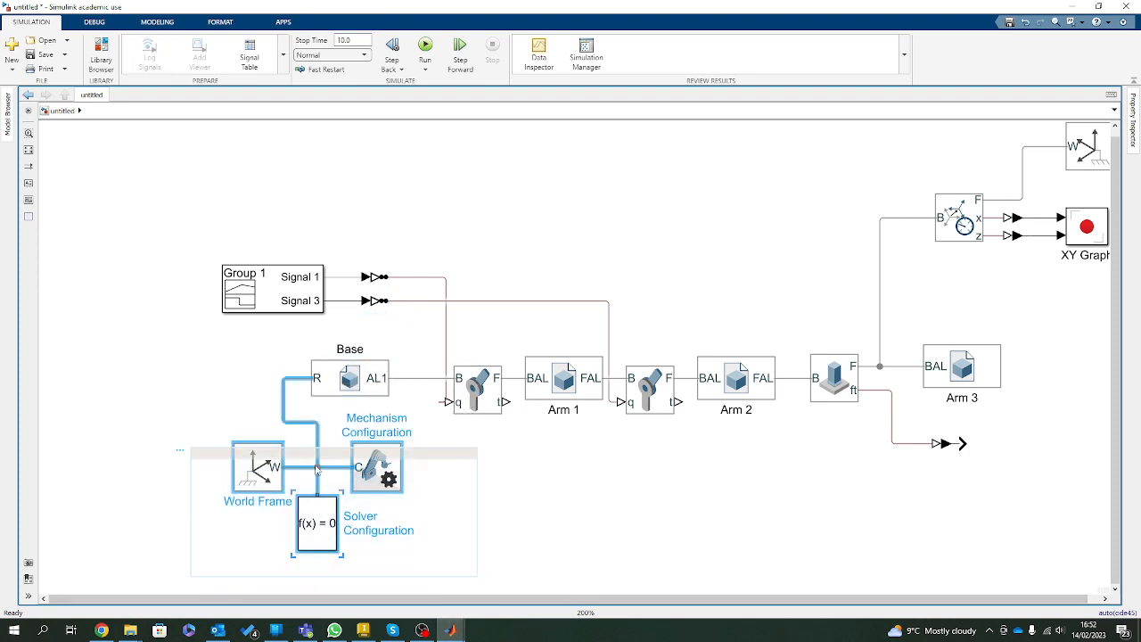
pyautogui.moveTo(396, 480); pyautogui.dragTo(357, 480)
pyautogui.click(516, 509)
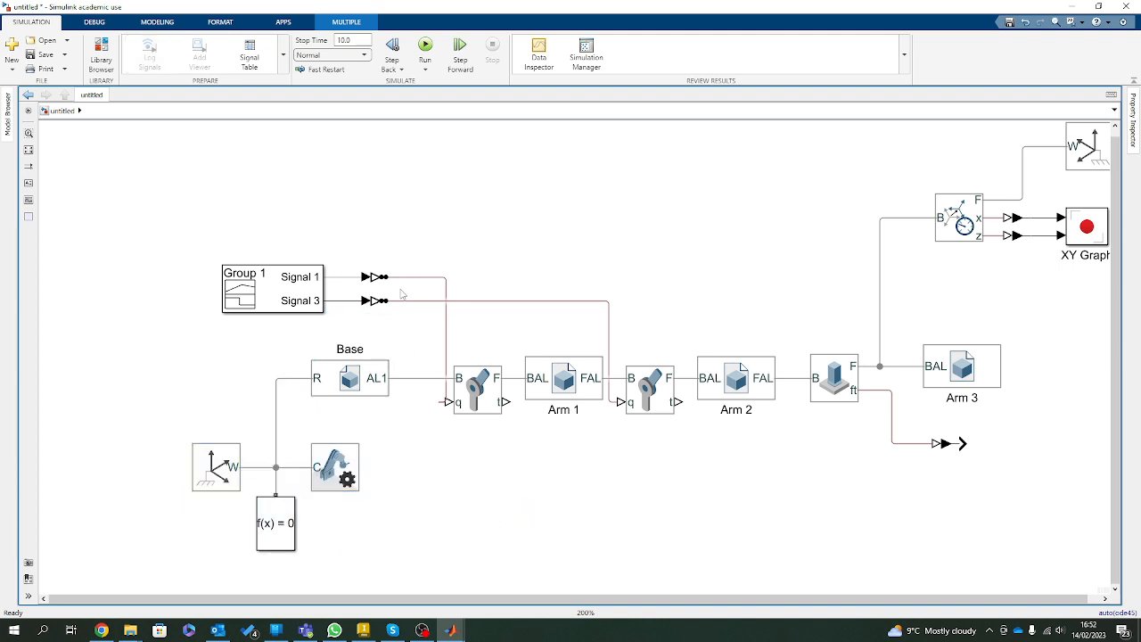
pyautogui.click(443, 327)
pyautogui.moveTo(442, 327); pyautogui.dragTo(424, 327)
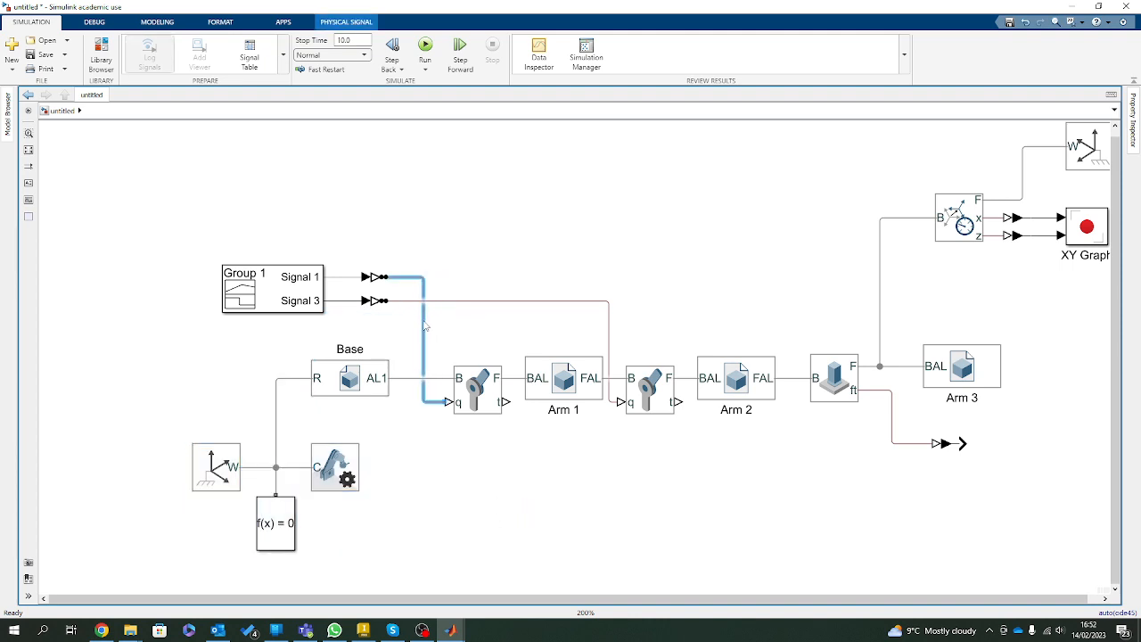
pyautogui.click(505, 524)
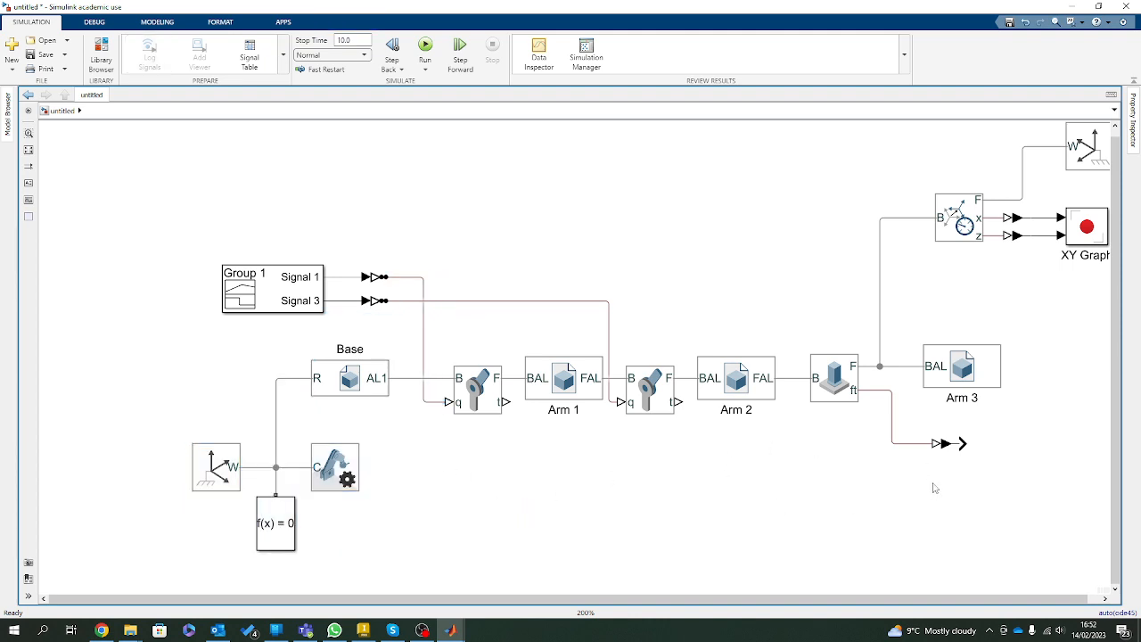
# Add two copies of the PS-Simulink Converter and connect them to the torque outputs of both revolute joints.
pyautogui.moveTo(947, 446)
pyautogui.mouseDown()
pyautogui.moveTo(777, 460)
pyautogui.moveTo(938, 481)
pyautogui.moveTo(949, 469)
pyautogui.moveTo(910, 496)
pyautogui.moveTo(946, 493)
pyautogui.moveTo(664, 402)
pyautogui.mouseUp()
pyautogui.moveTo(931, 491); pyautogui.dragTo(501, 402)
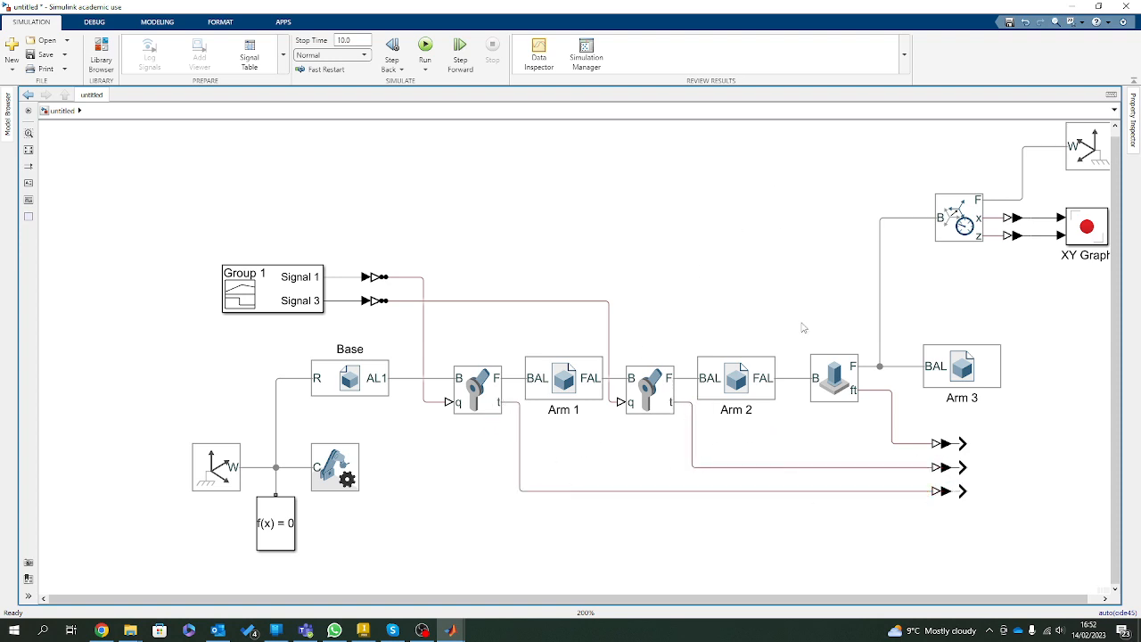
# Add a Scope block with 3 input ports and a layout of three vertically stacked plots.
pyautogui.doubleClick(659, 227)
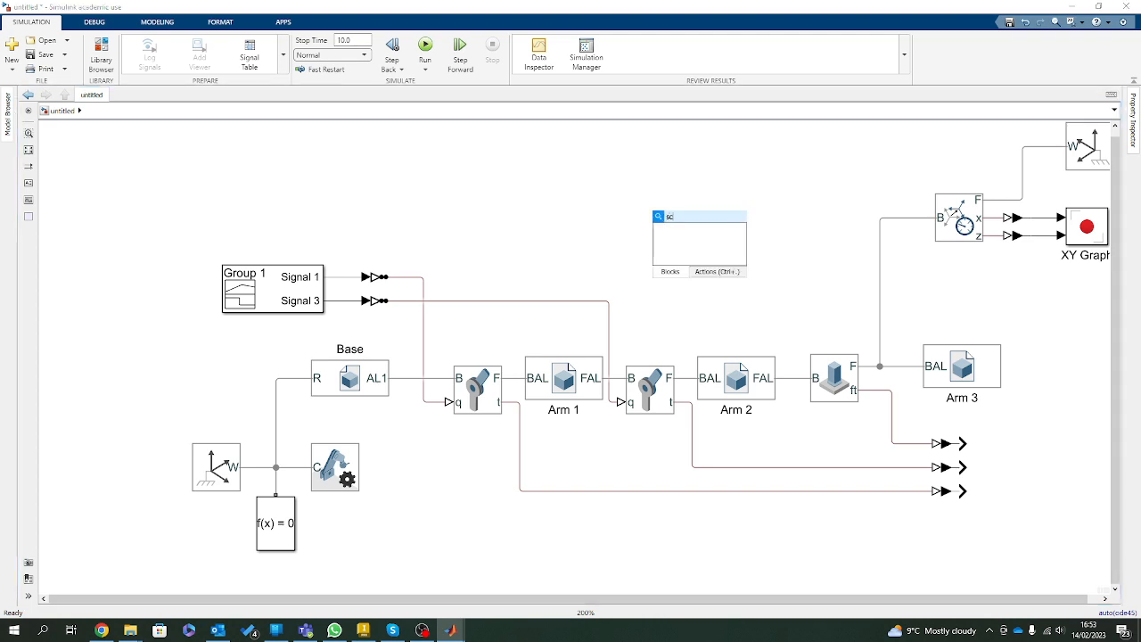
pyautogui.write('scope')
pyautogui.press('Return')
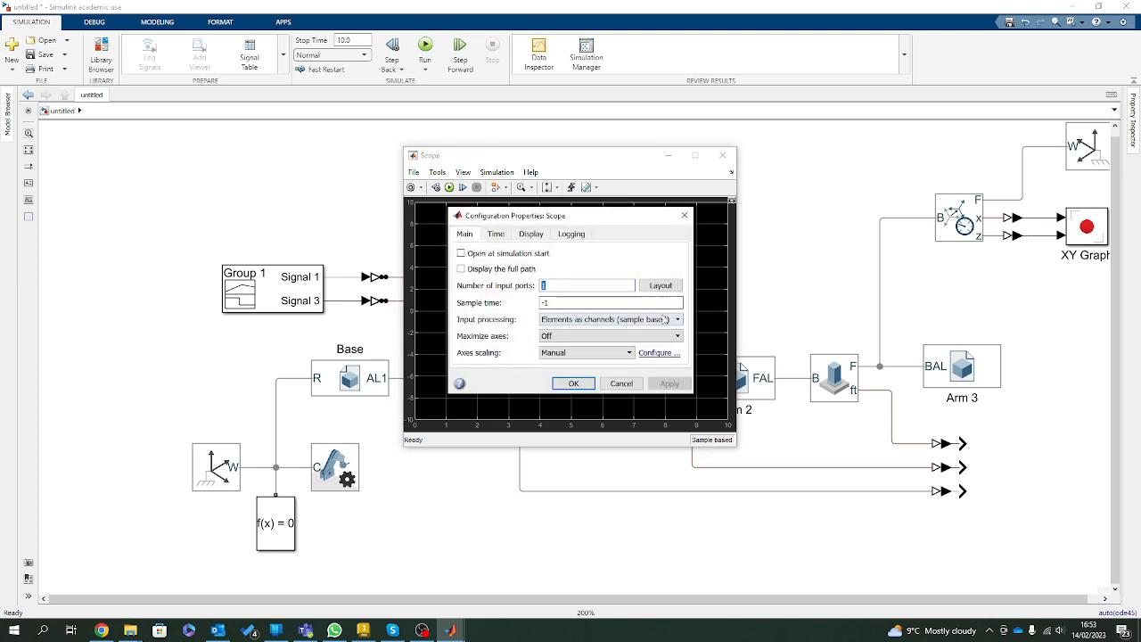
pyautogui.write('3')
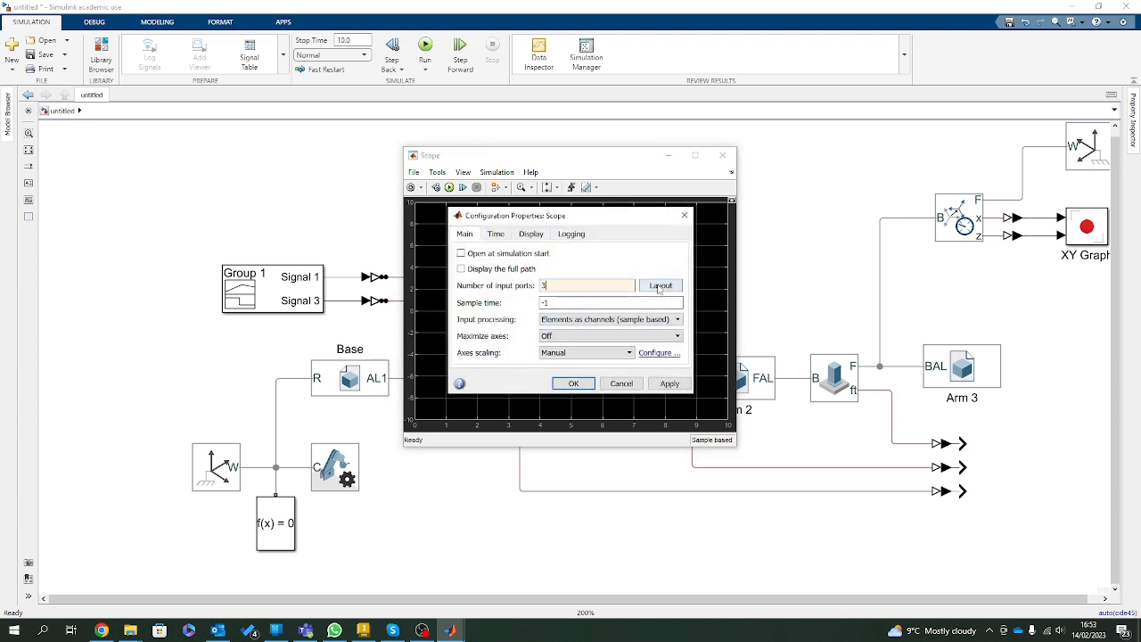
pyautogui.click(662, 286)
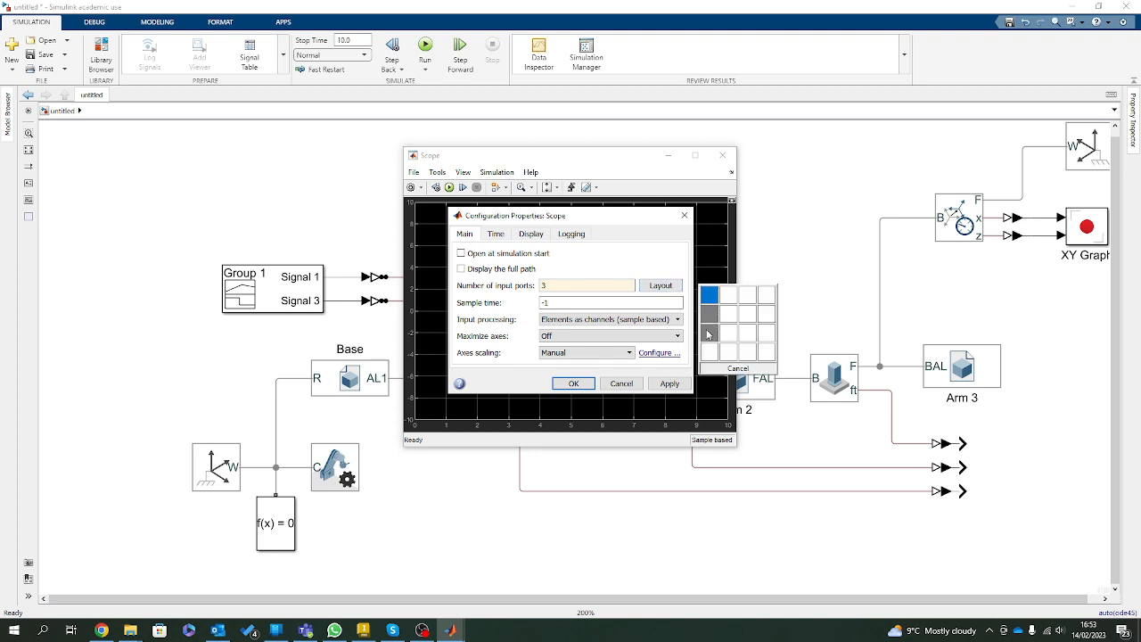
pyautogui.click(709, 332)
pyautogui.click(573, 383)
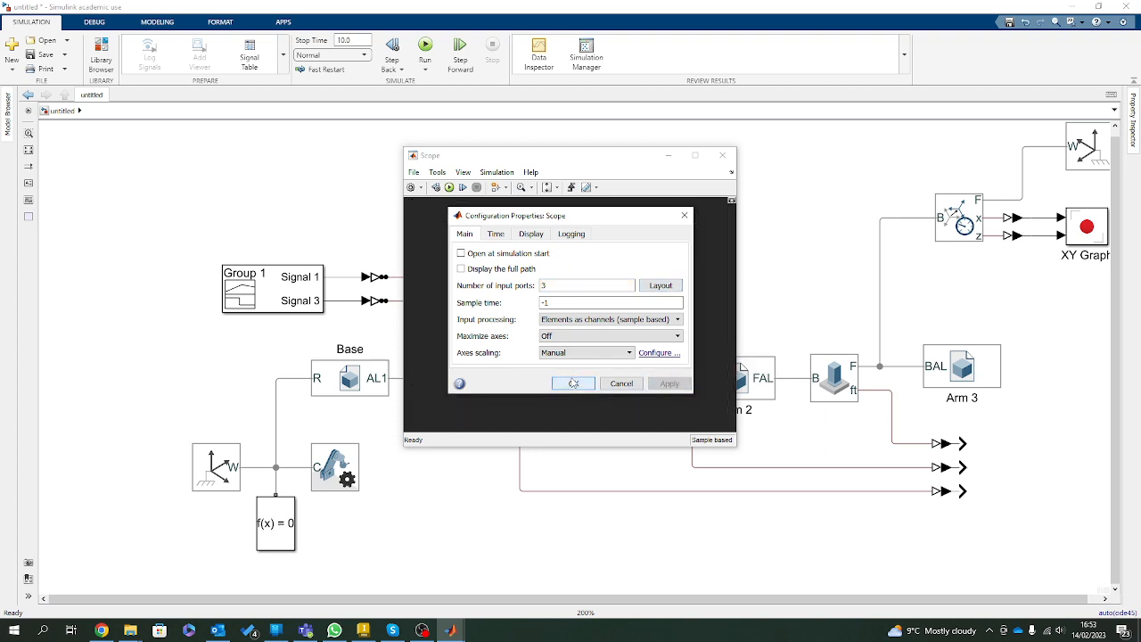
pyautogui.click(722, 155)
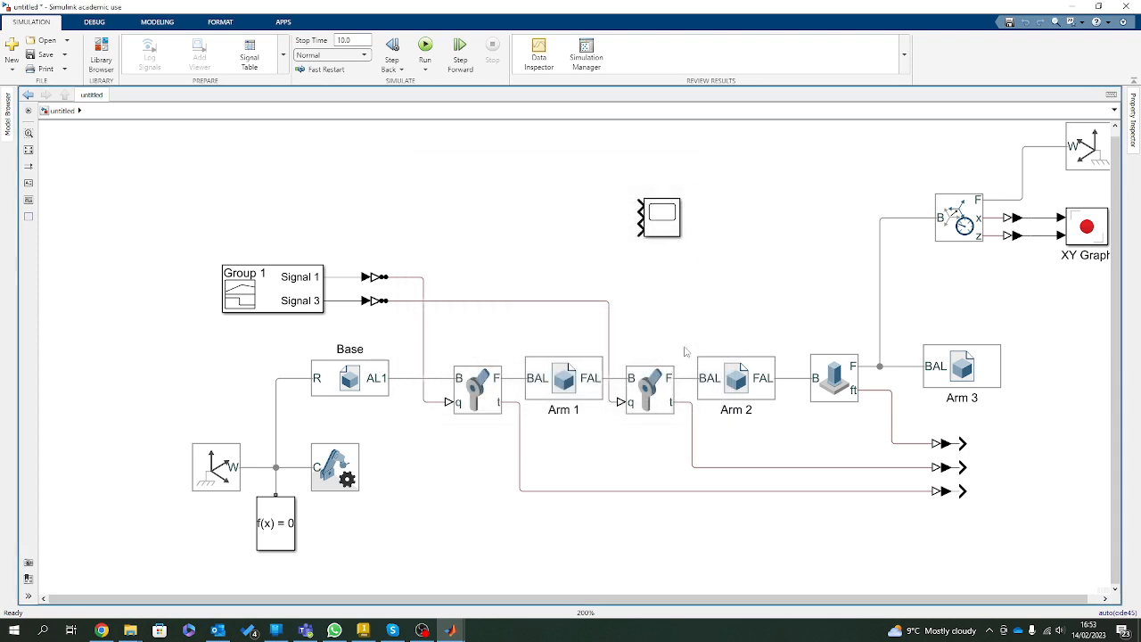
# Place the Scope beside the three PS-Simulink Converters and connect each converter output to a Scope input.
pyautogui.moveTo(665, 230); pyautogui.dragTo(1034, 499)
pyautogui.moveTo(963, 490); pyautogui.dragTo(997, 443)
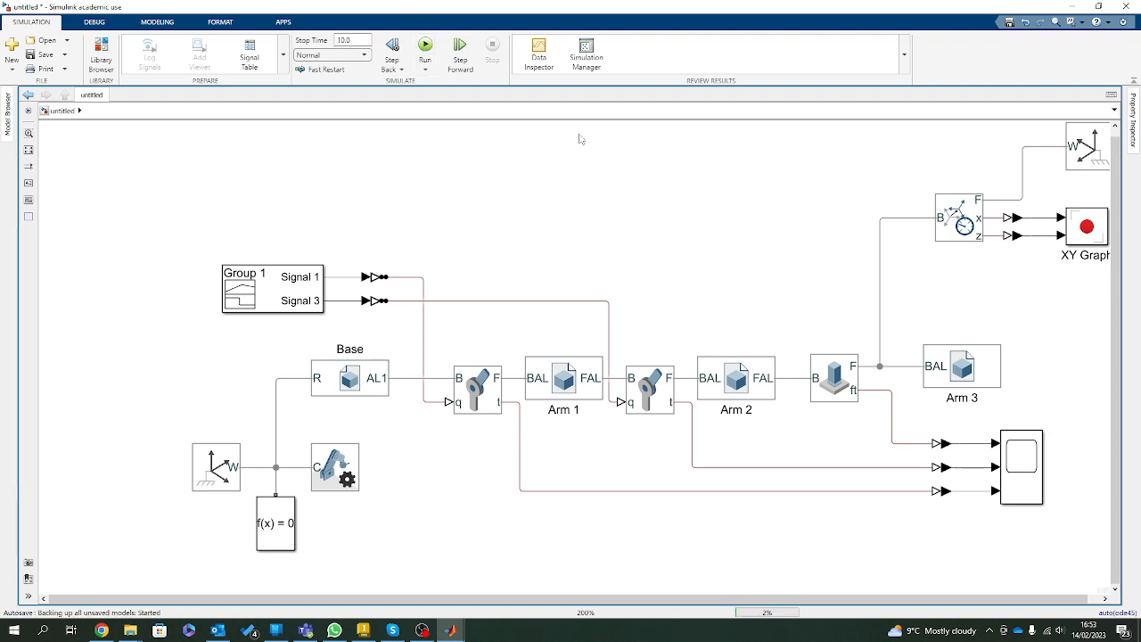
# Run the simulation and open the Scope in a maximized window.
pyautogui.hotkey('ctrl', 't')
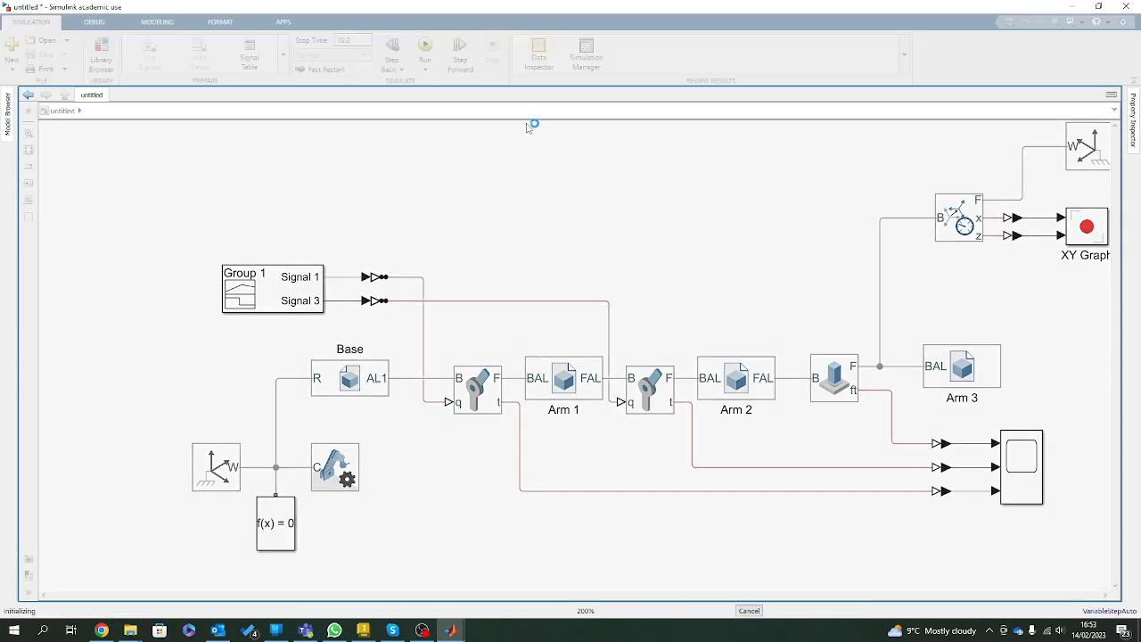
pyautogui.doubleClick(1027, 497)
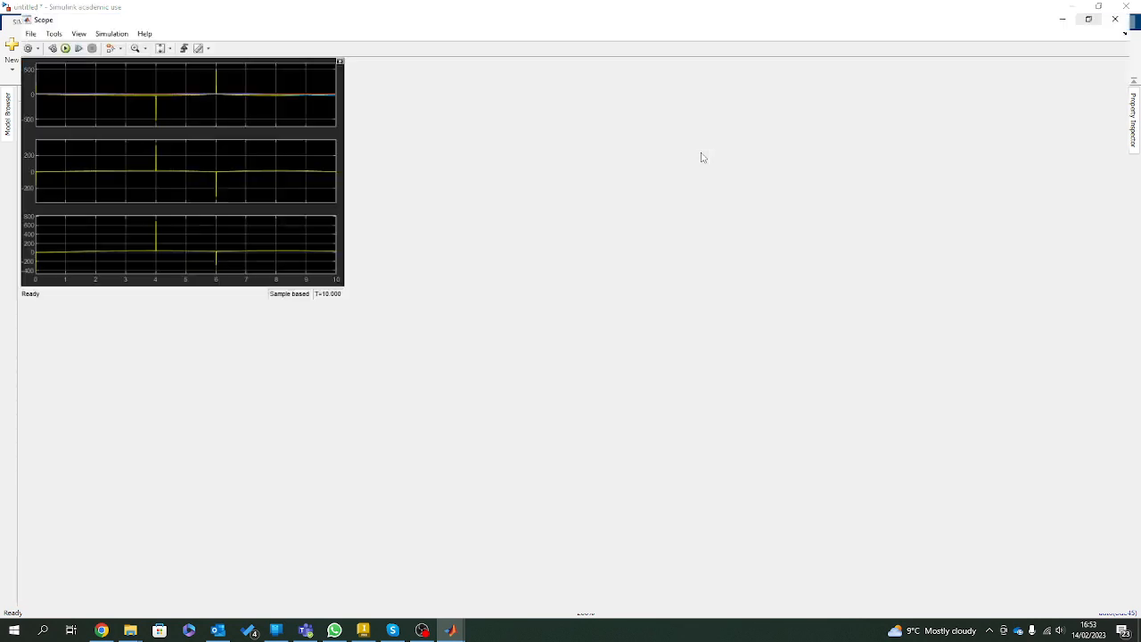
pyautogui.click(696, 155)
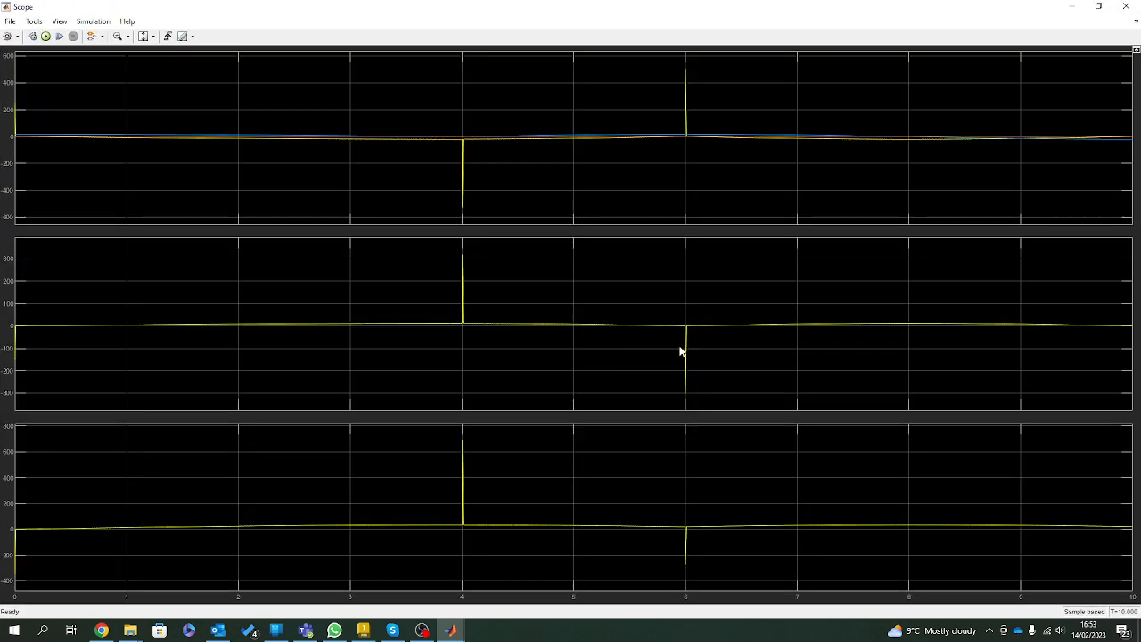
# Zoom the time axis of the Scope plots to the first 6 seconds.
pyautogui.moveTo(502, 13); pyautogui.dragTo(700, 6)
pyautogui.click(155, 37)
pyautogui.click(128, 36)
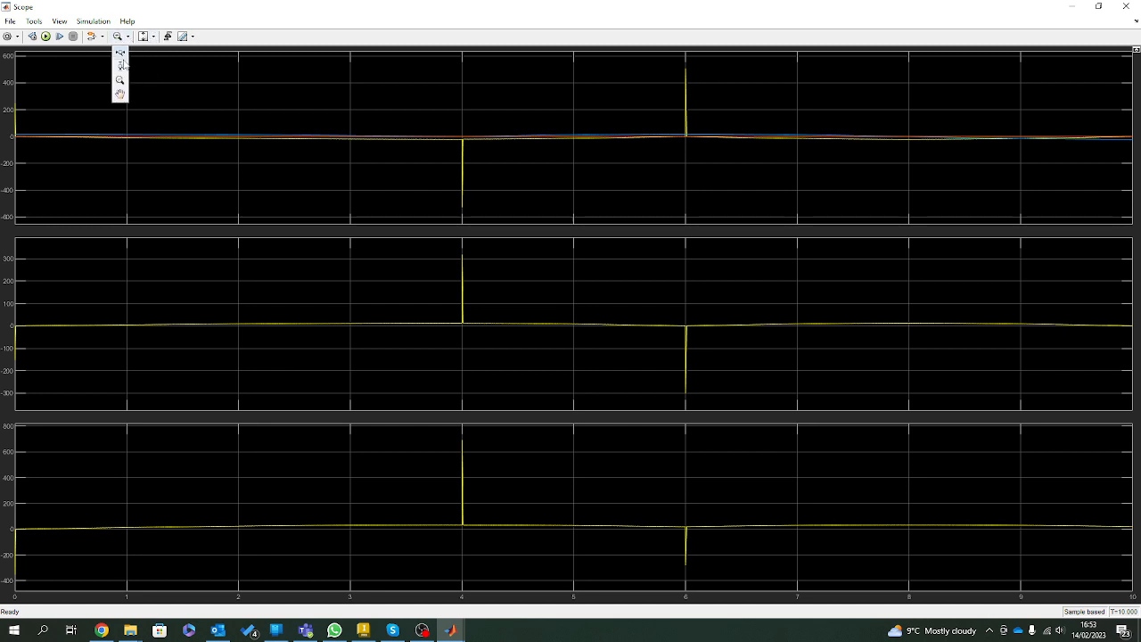
pyautogui.click(125, 55)
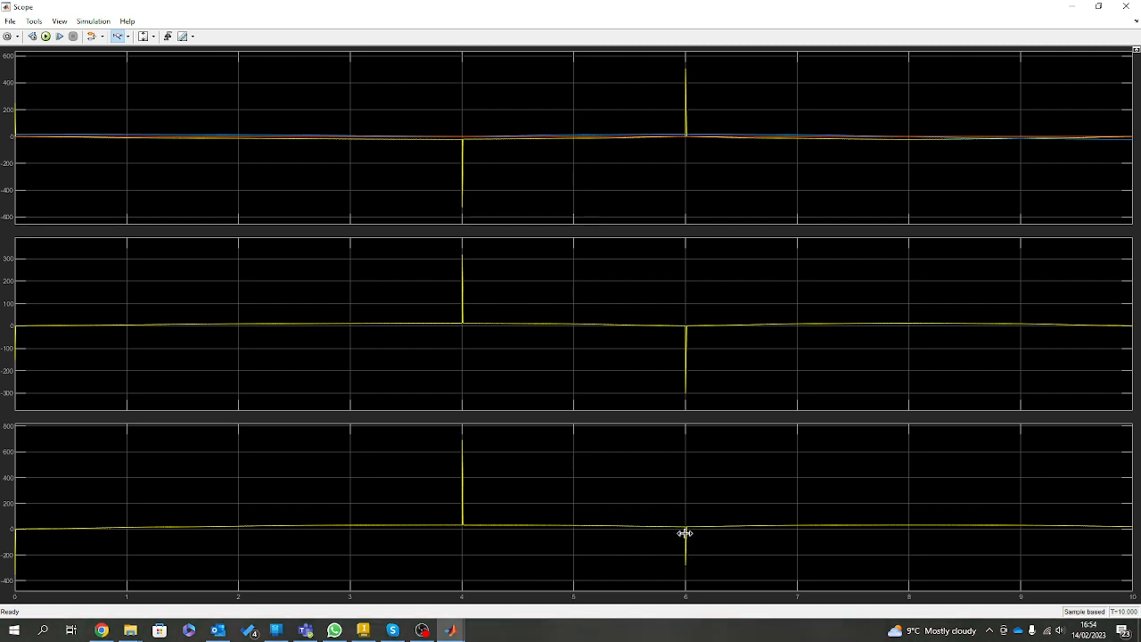
pyautogui.moveTo(683, 533); pyautogui.dragTo(5, 517)
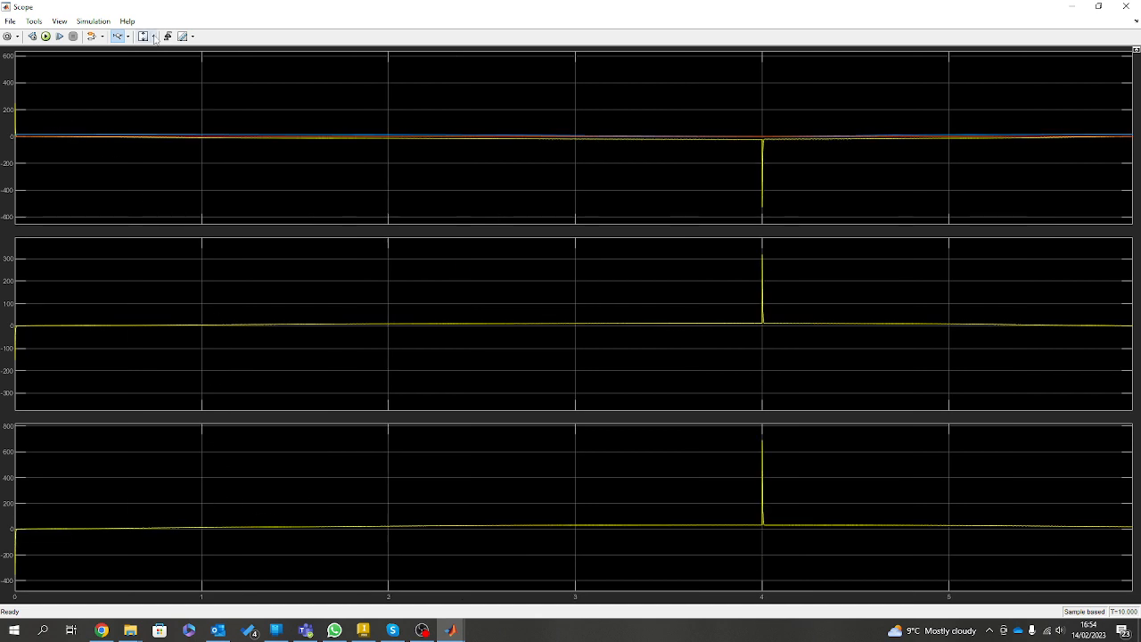
# Zoom in vertically on the third plot to examine the base joint's torque curve apart from the spike.
pyautogui.click(128, 38)
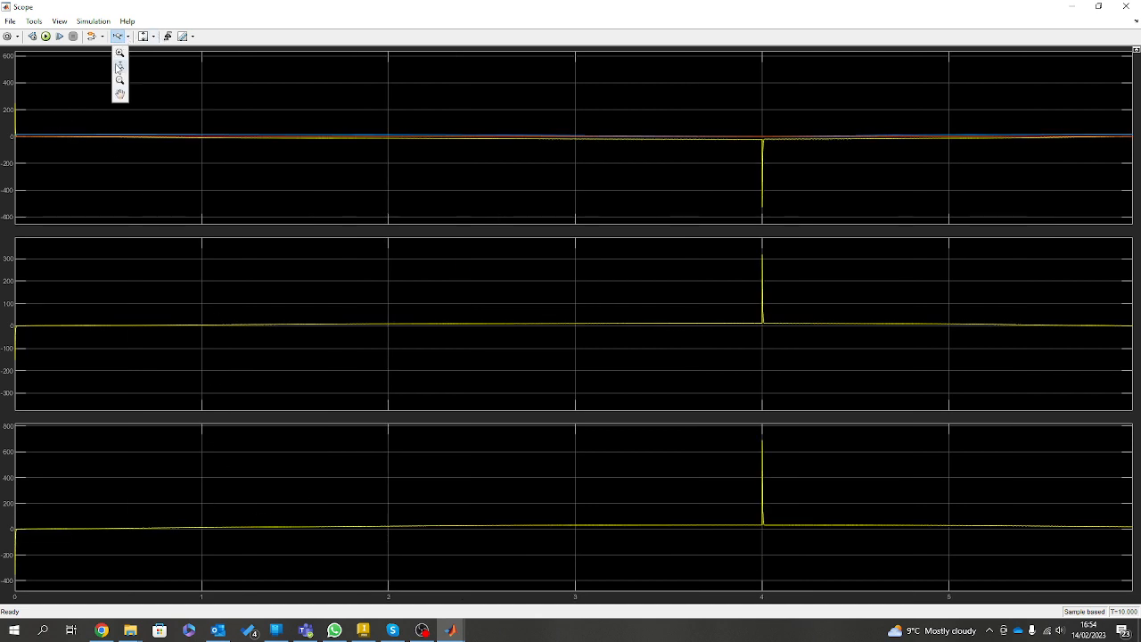
pyautogui.click(119, 89)
pyautogui.moveTo(706, 522); pyautogui.dragTo(704, 535)
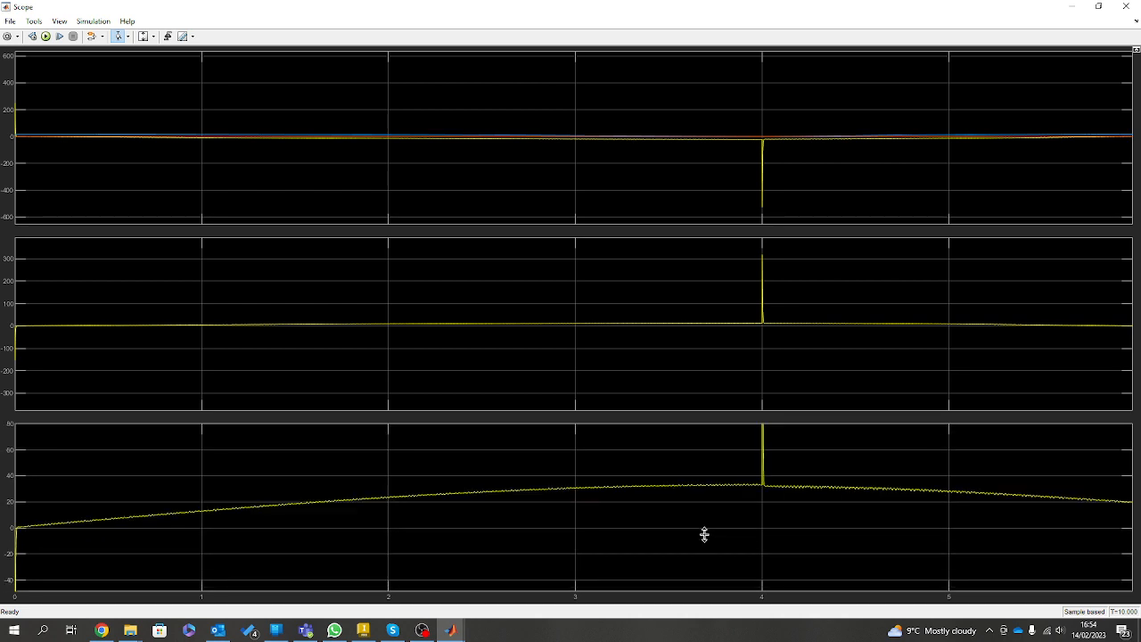
pyautogui.moveTo(720, 474); pyautogui.dragTo(710, 535)
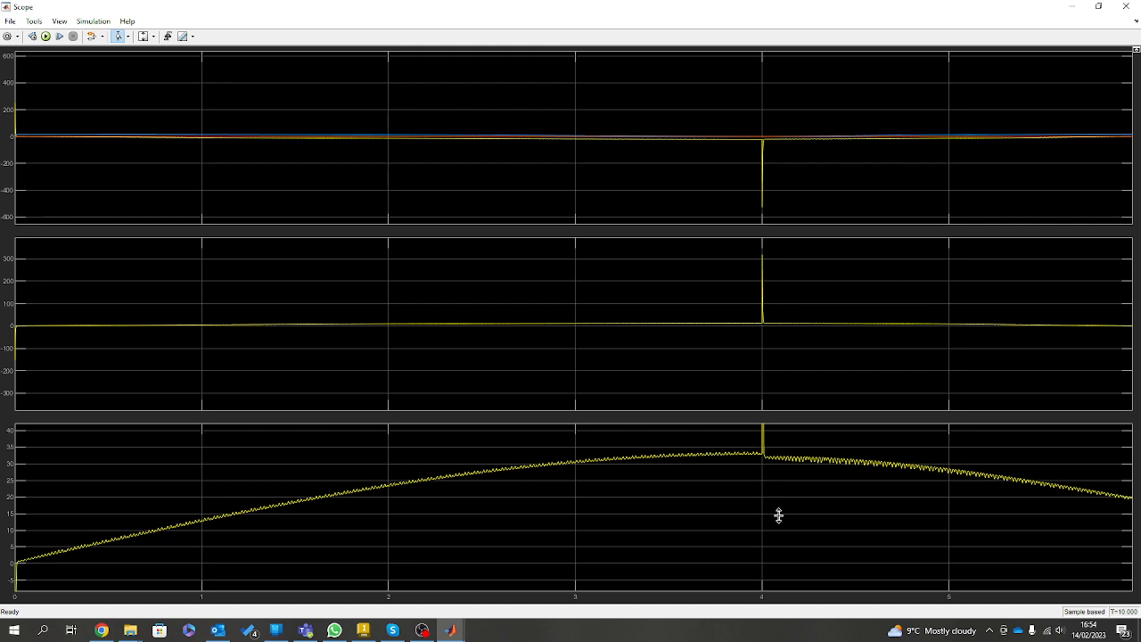
# Zoom the third plot back out vertically and compare its torque spike with the joint sensing connections in the model.
pyautogui.scroll(-1, 778, 510)
pyautogui.scroll(-4, 778, 510)
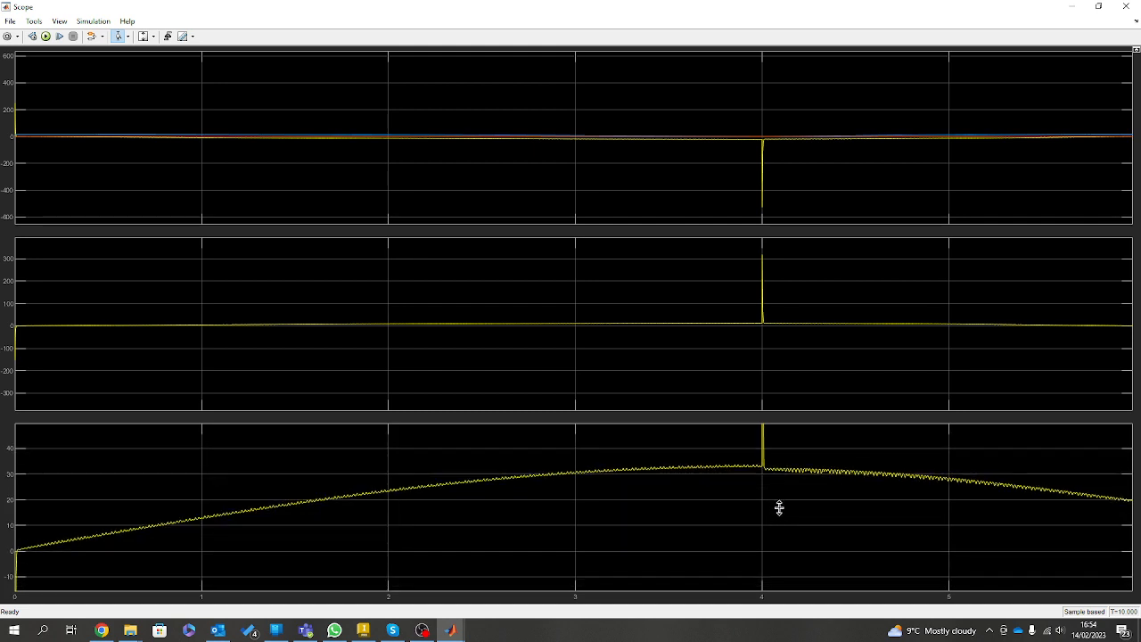
pyautogui.scroll(-6, 779, 508)
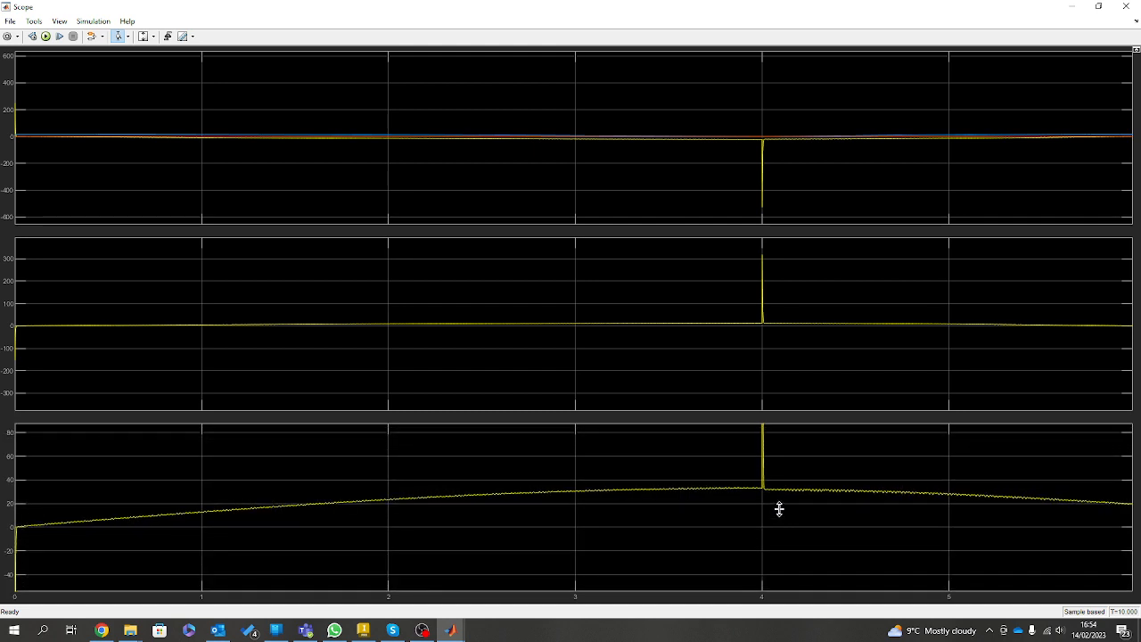
pyautogui.scroll(-7, 778, 509)
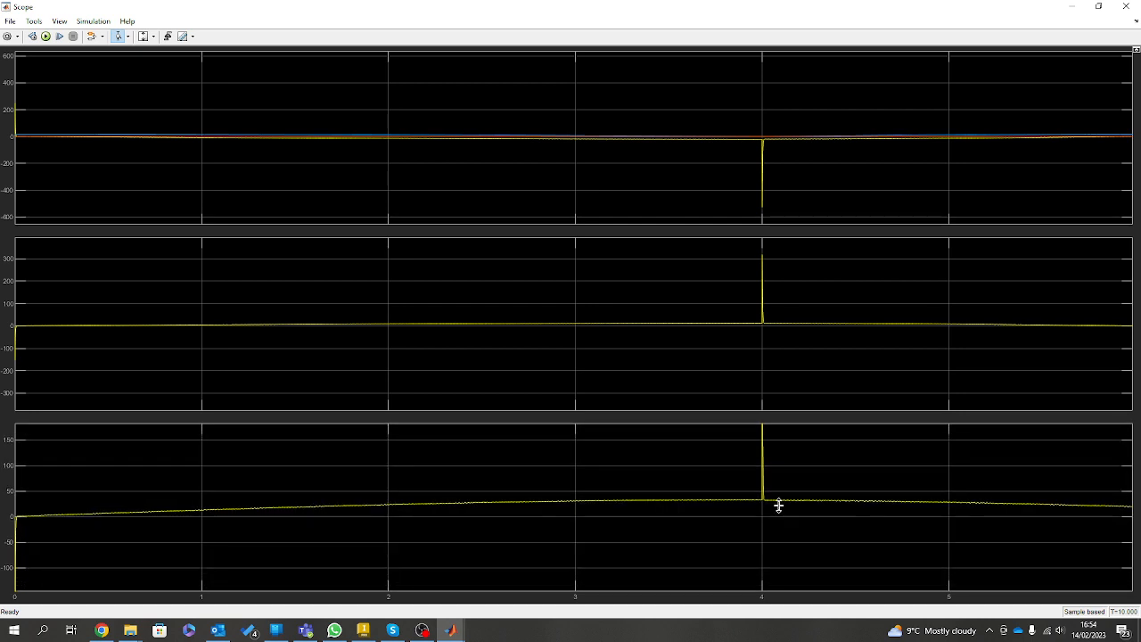
pyautogui.scroll(-6, 778, 502)
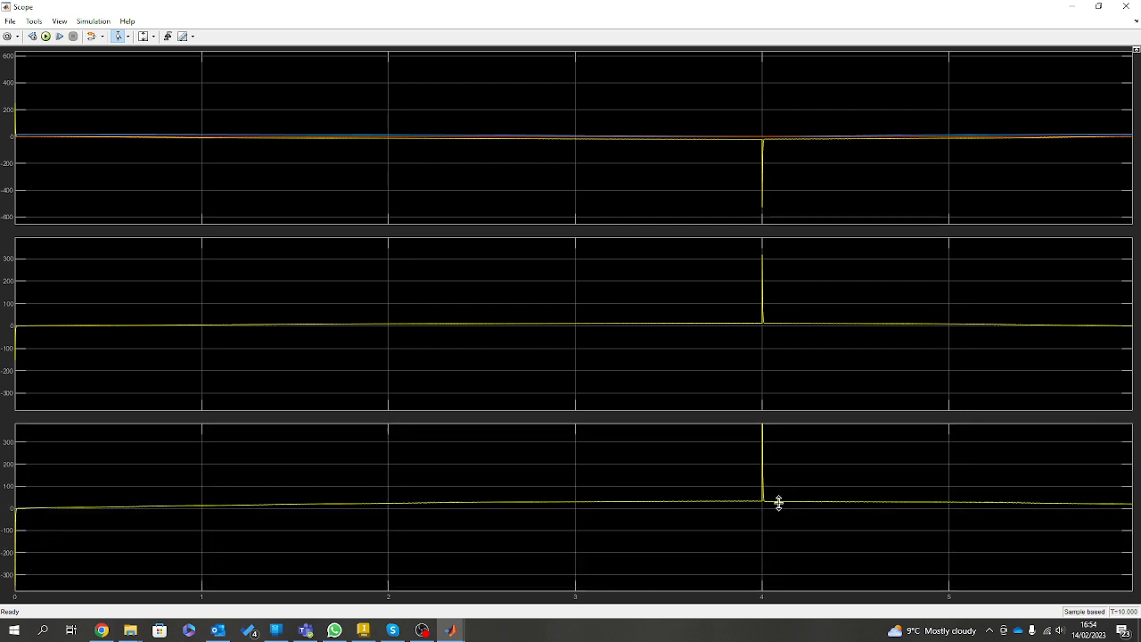
pyautogui.scroll(-3, 778, 502)
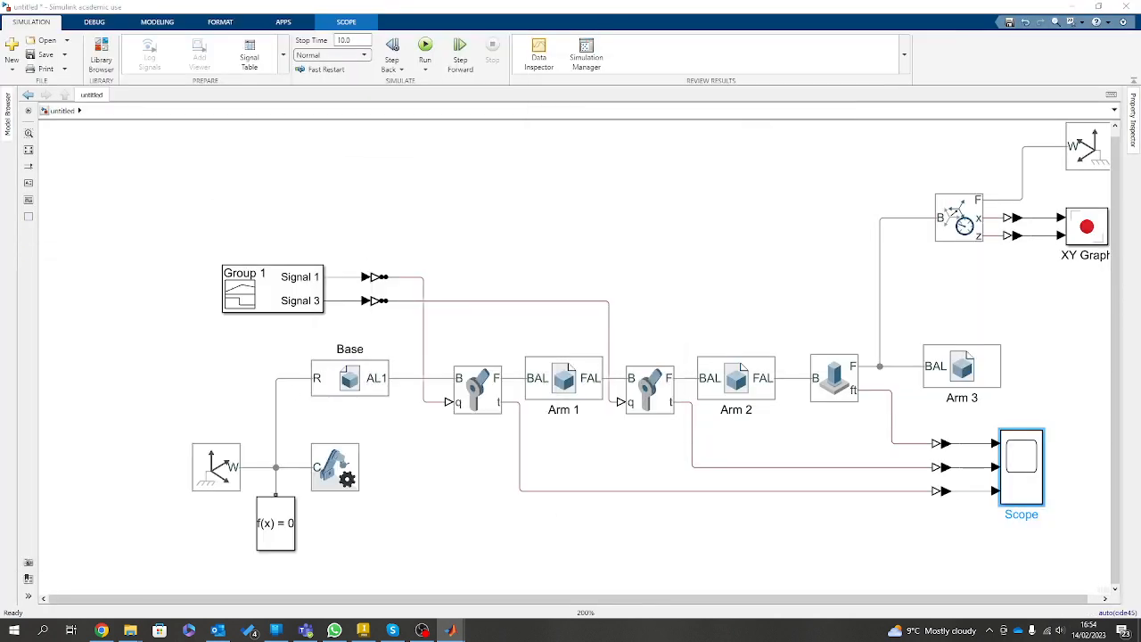
pyautogui.click(508, 465)
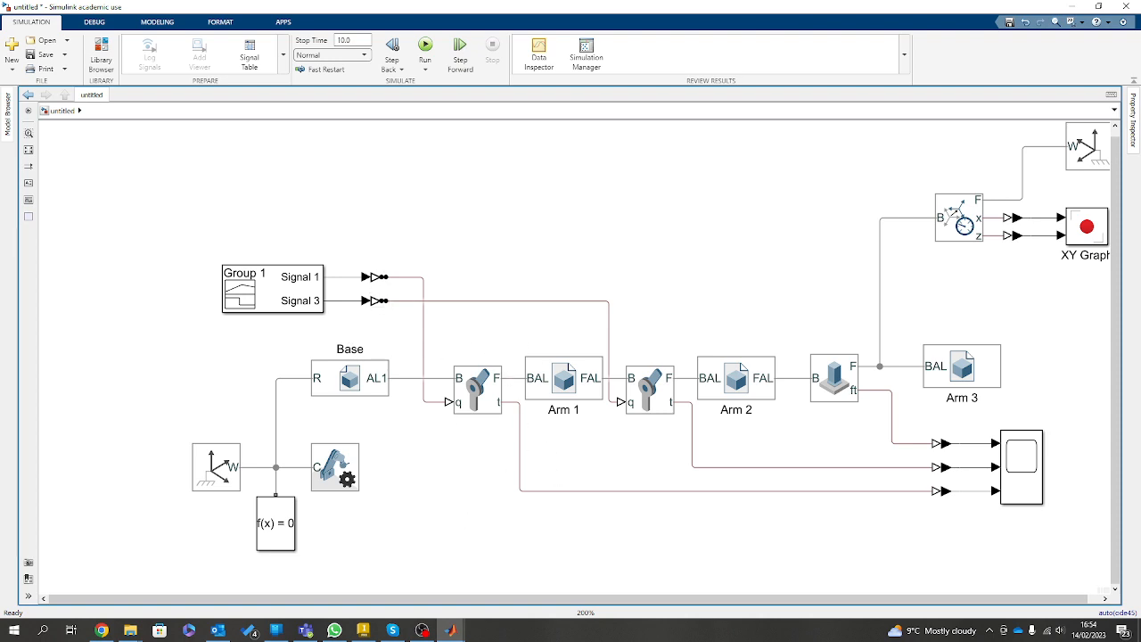
pyautogui.moveTo(614, 115); pyautogui.dragTo(612, 12)
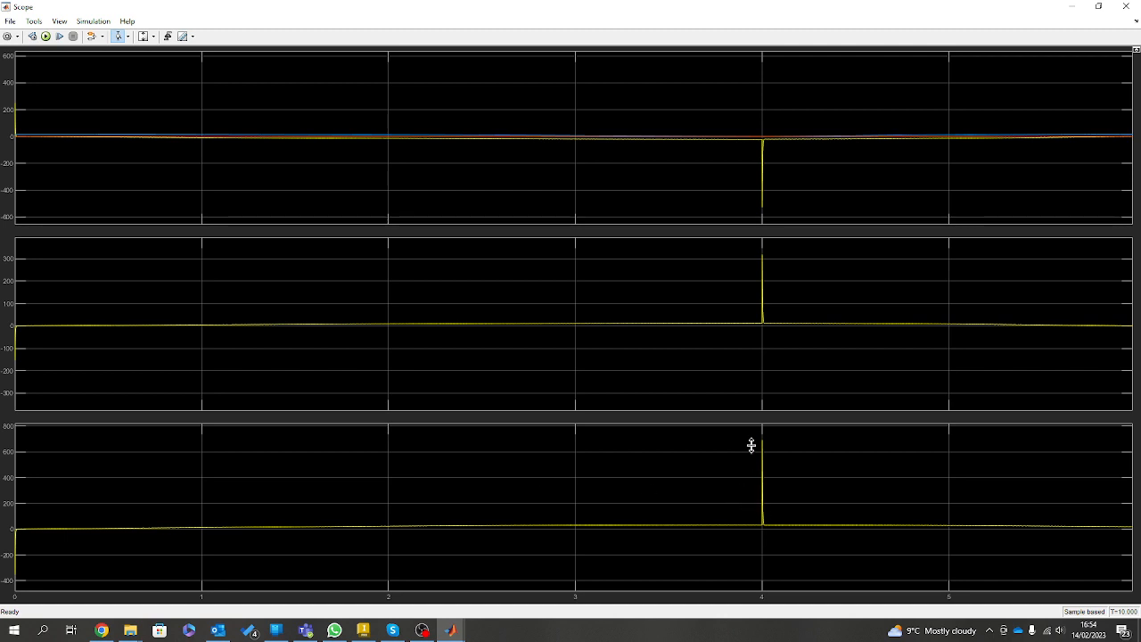
# Zoom the third plot vertically to about 0 to 700 and all time axes around 4 seconds to examine the spike's shape.
pyautogui.moveTo(773, 436); pyautogui.dragTo(791, 532)
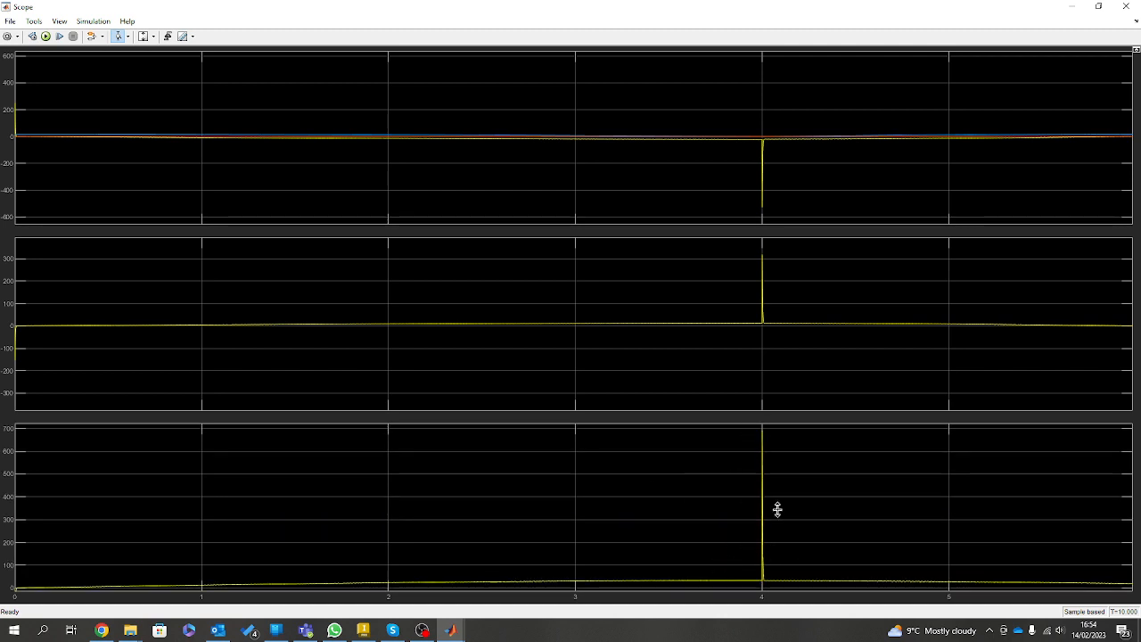
pyautogui.click(131, 38)
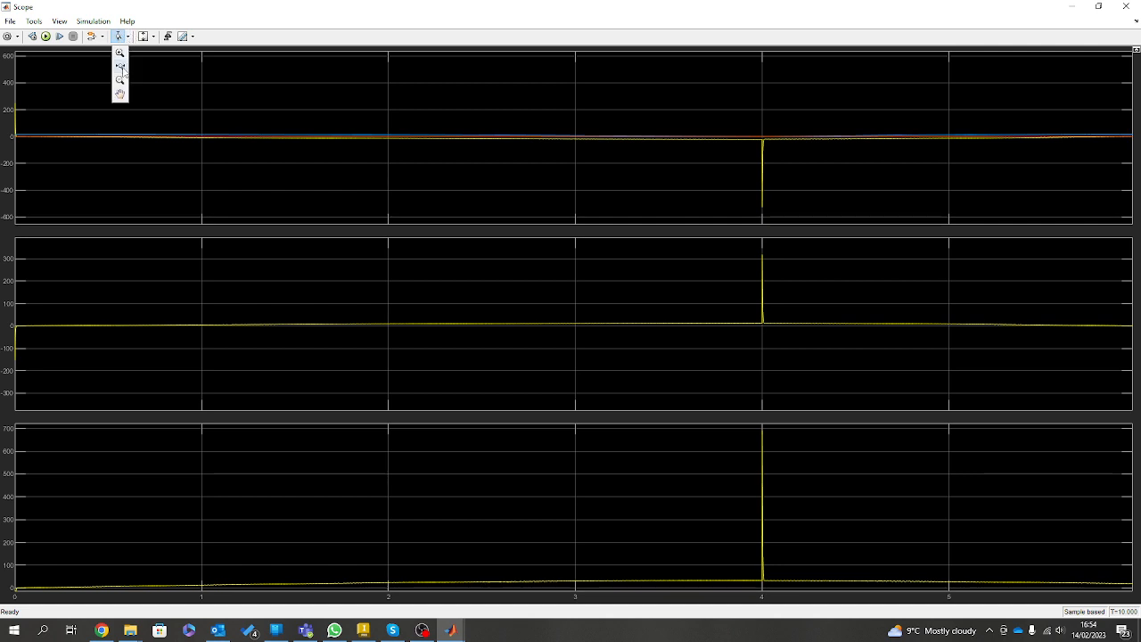
pyautogui.click(119, 74)
pyautogui.moveTo(747, 543); pyautogui.dragTo(784, 541)
pyautogui.moveTo(265, 495); pyautogui.dragTo(442, 526)
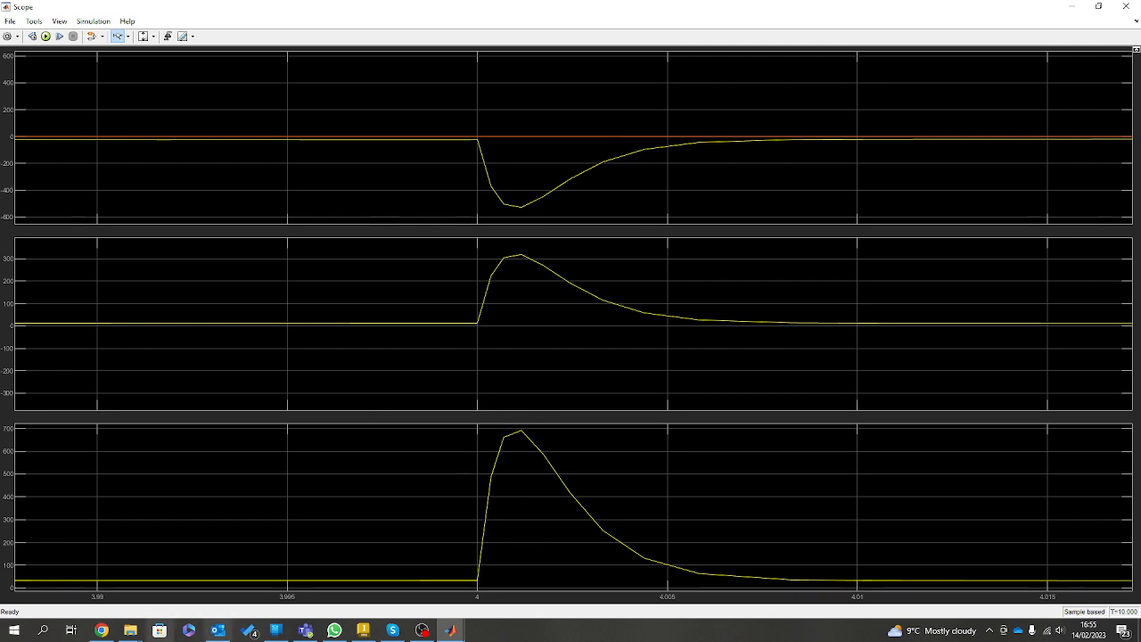
pyautogui.hotkey('alt', 'Tab')
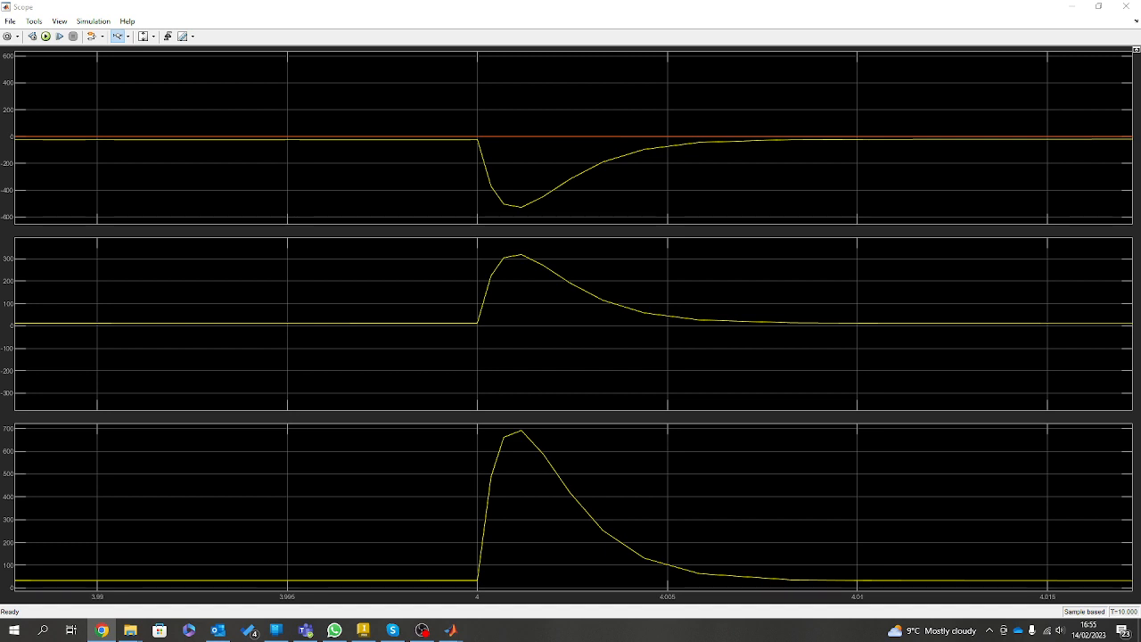
# Switch to the browser and examine the Nema34 8n.m closed loop stepper motor kit in the shopping results for "8n/m motor".
pyautogui.moveTo(0, 116); pyautogui.dragTo(802, 1)
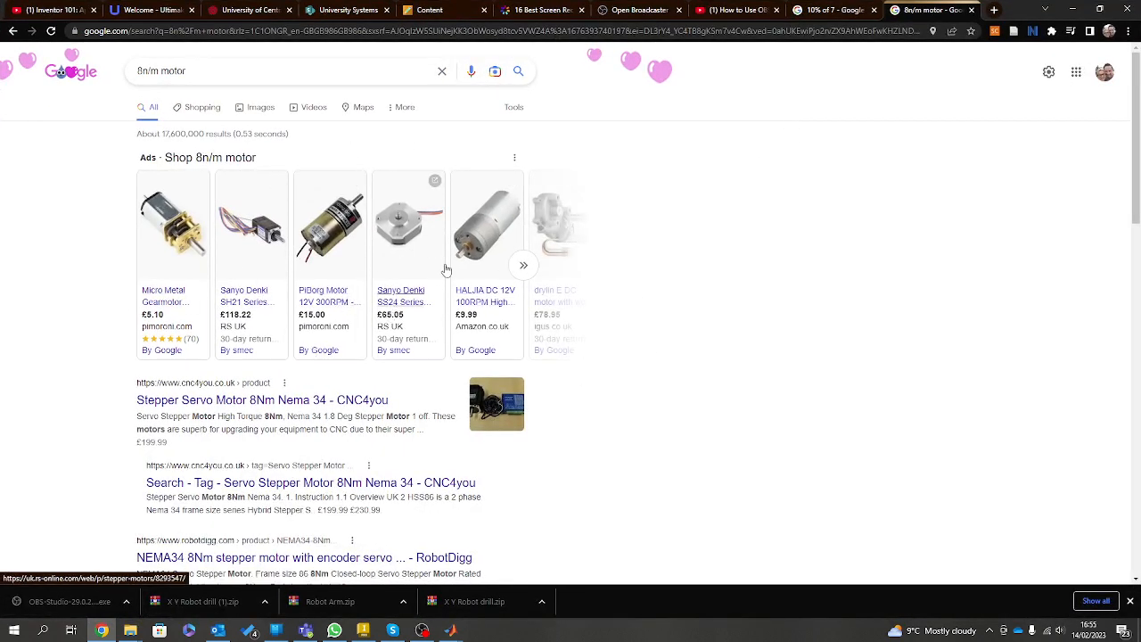
pyautogui.click(200, 107)
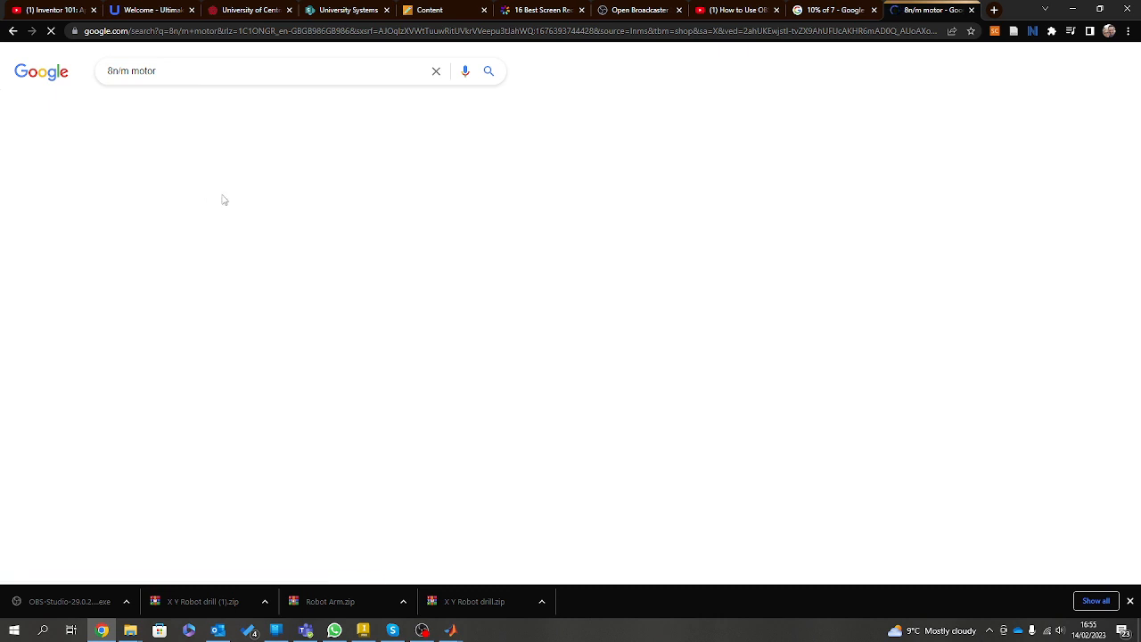
pyautogui.scroll(-2, 452, 379)
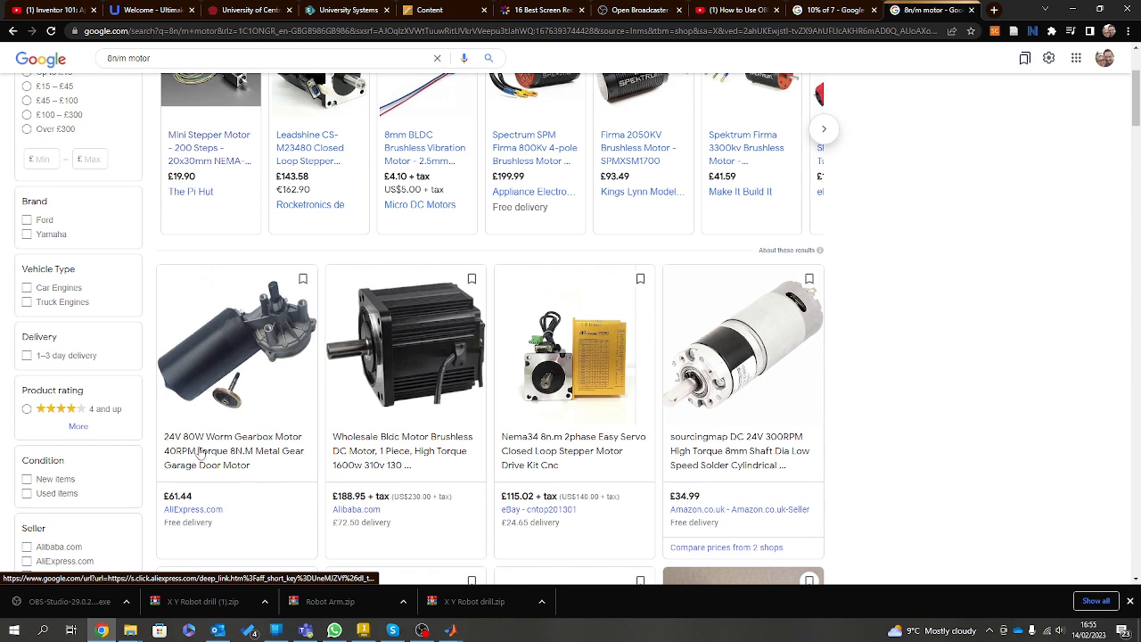
pyautogui.scroll(-1, 655, 462)
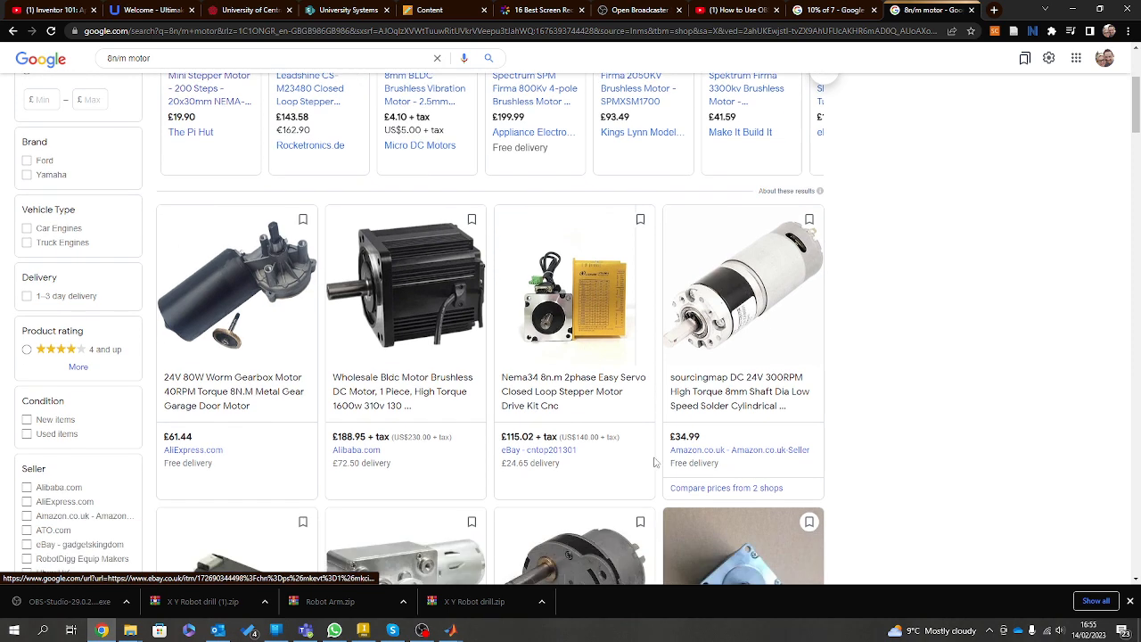
pyautogui.click(561, 312)
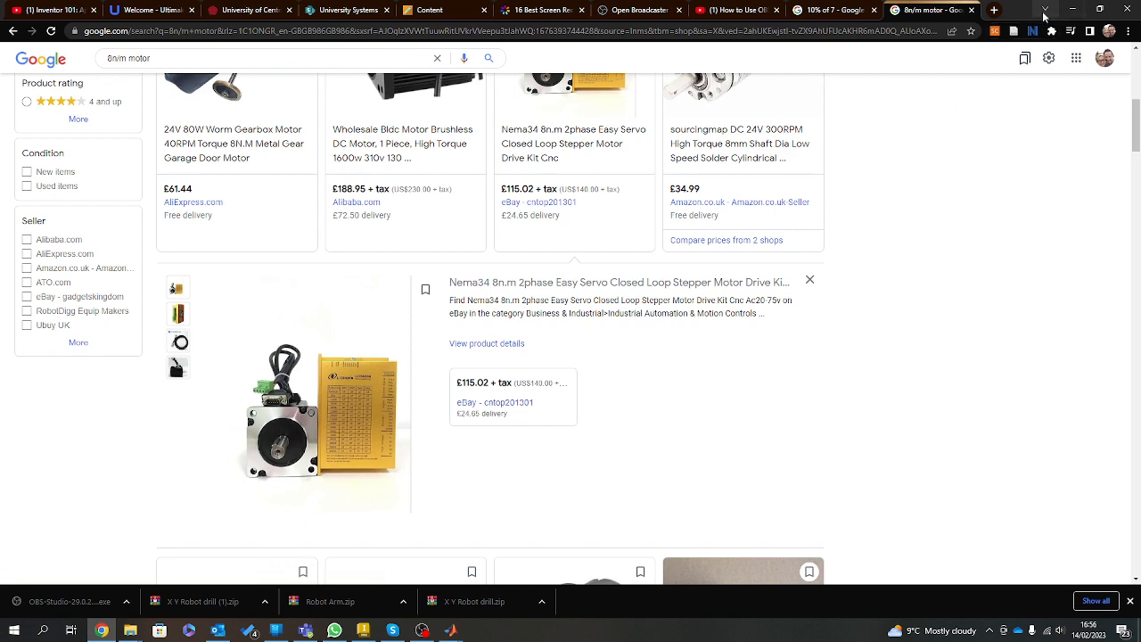
# Move the browser window out of the way to return to the Scope plots.
pyautogui.click(1072, 10)
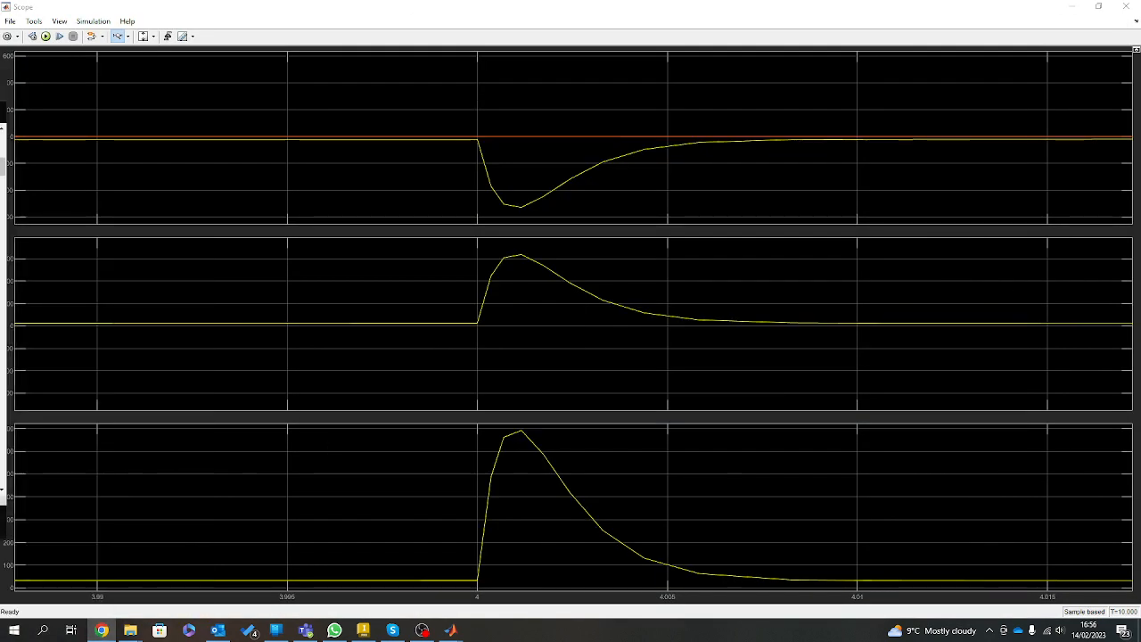
pyautogui.moveTo(1139, 44); pyautogui.dragTo(999, 1)
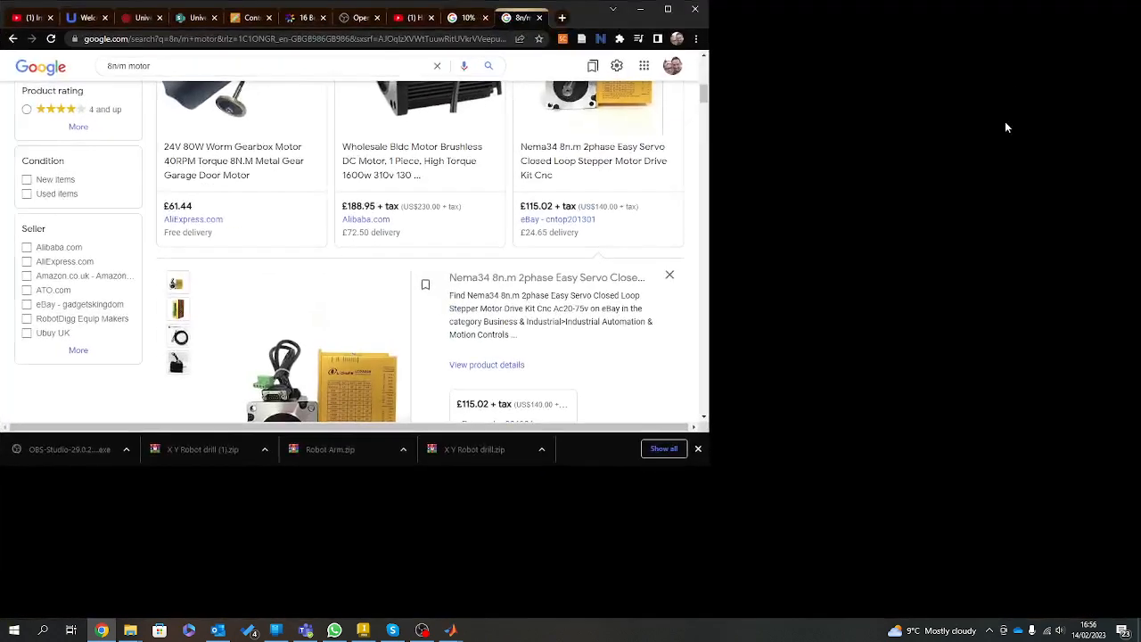
pyautogui.hotkey('ctrl', 't')
pyautogui.click(863, 10)
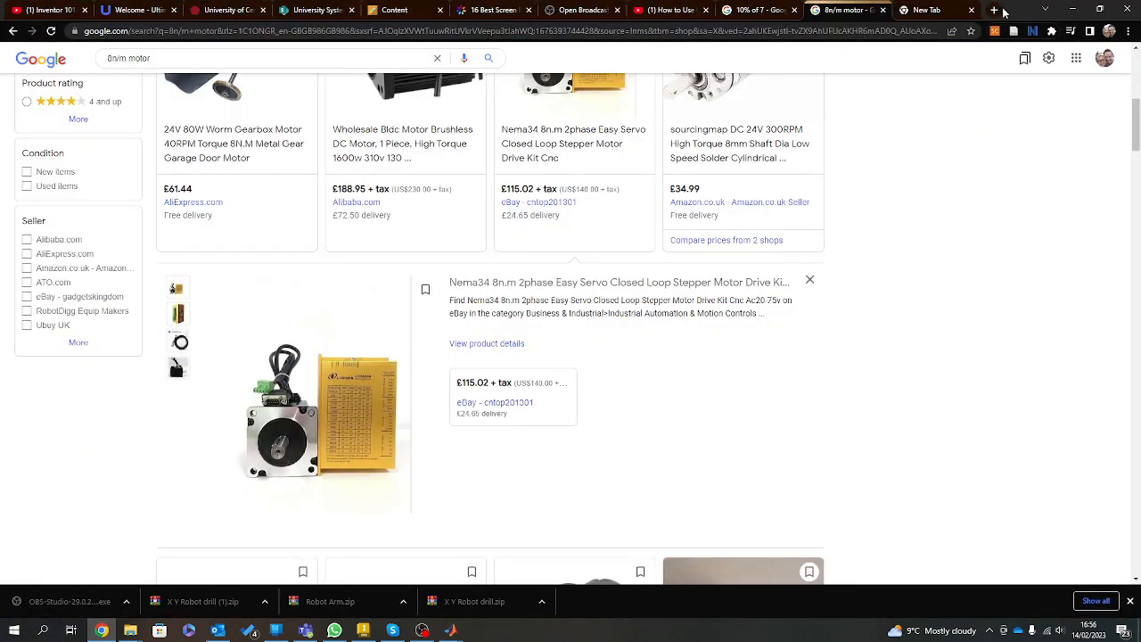
pyautogui.moveTo(1007, 12); pyautogui.dragTo(1140, 36)
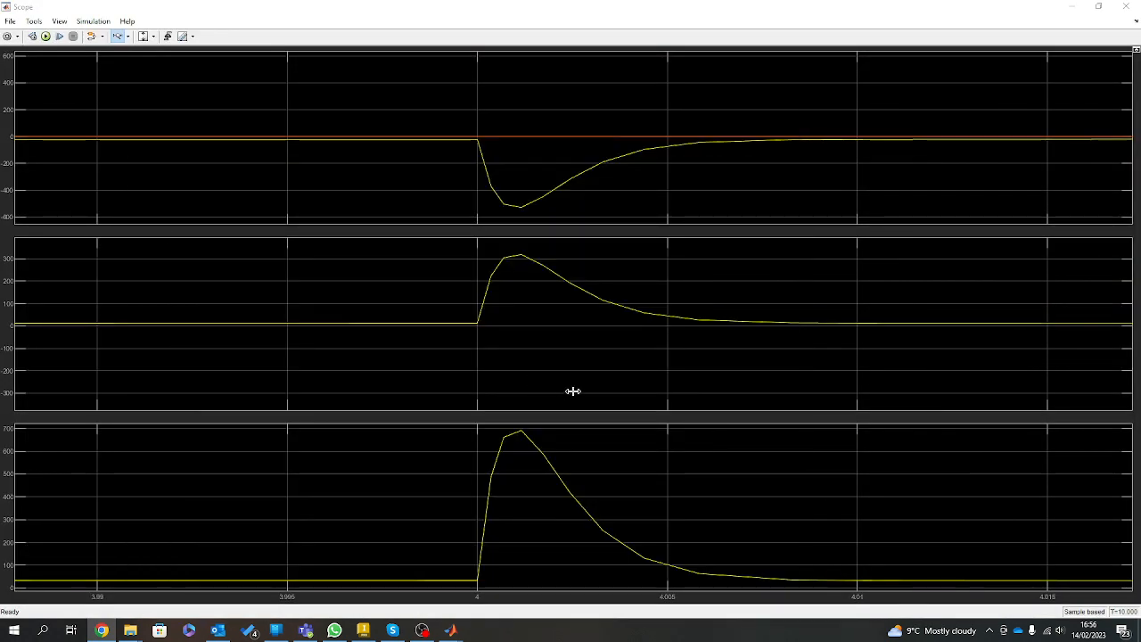
# Restore the Scope from full screen to a small window and close it.
pyautogui.moveTo(980, 6); pyautogui.dragTo(524, 53)
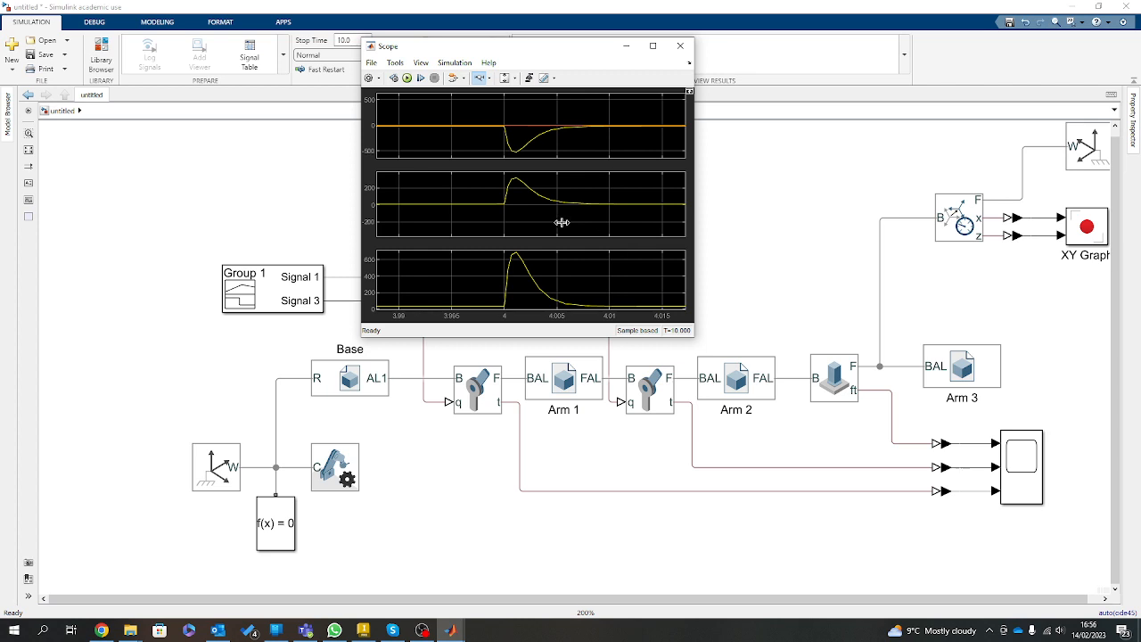
pyautogui.moveTo(535, 41); pyautogui.dragTo(299, 109)
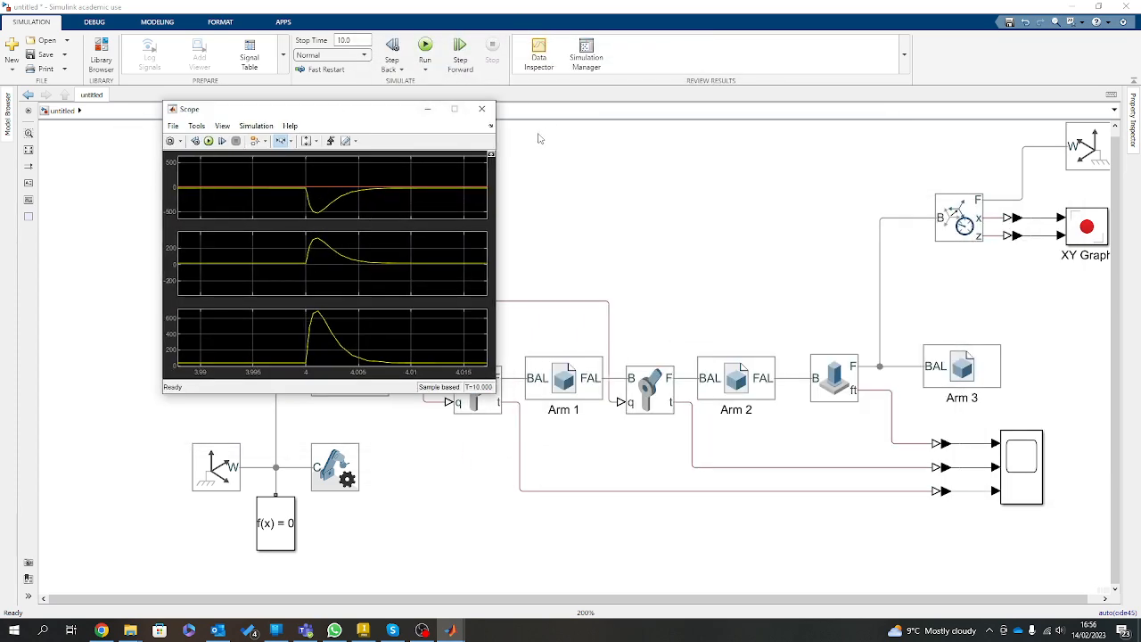
pyautogui.click(482, 110)
# Open the XY Graph to examine Arm 3's x-z path and return to the top level of the model.
pyautogui.scroll(-2, 719, 241)
pyautogui.scroll(2, 980, 267)
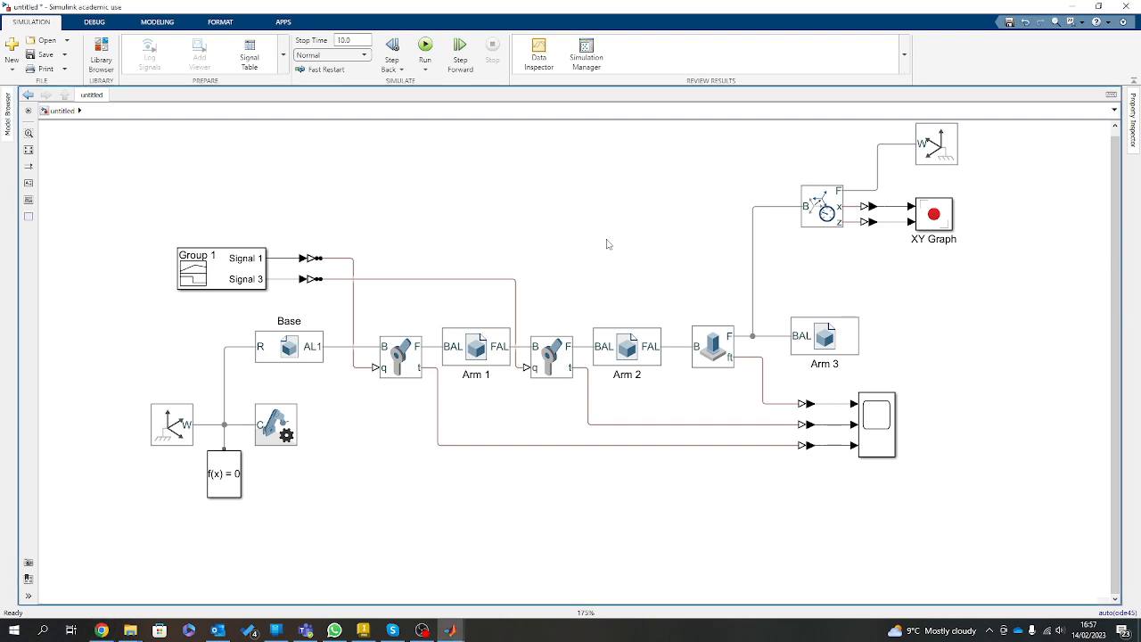
pyautogui.doubleClick(943, 213)
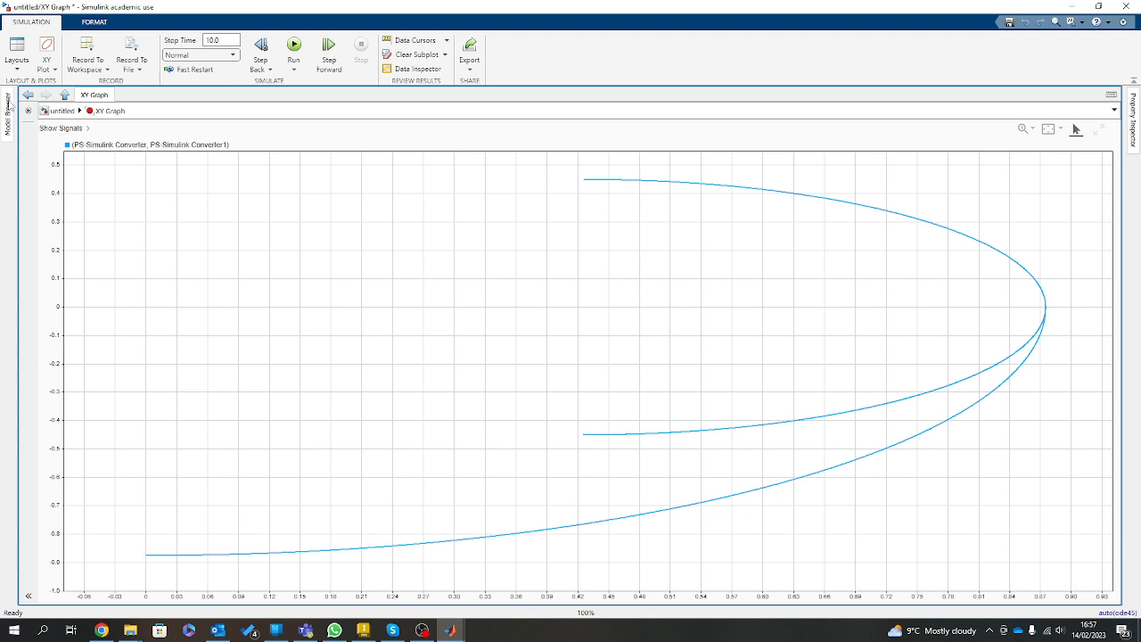
pyautogui.click(64, 94)
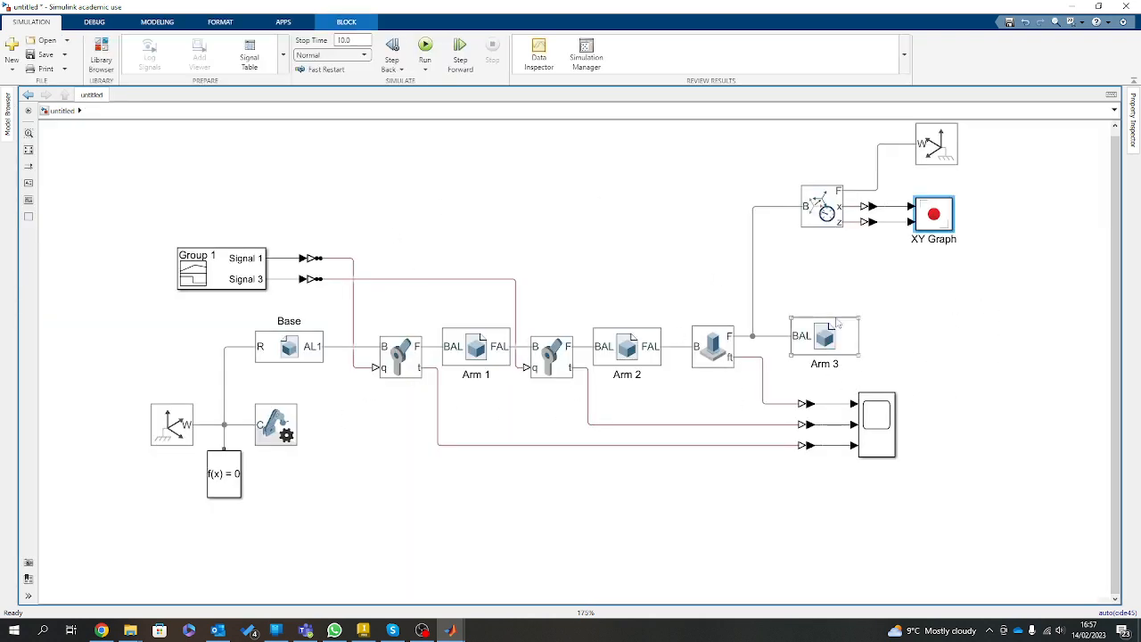
pyautogui.scroll(2, 885, 304)
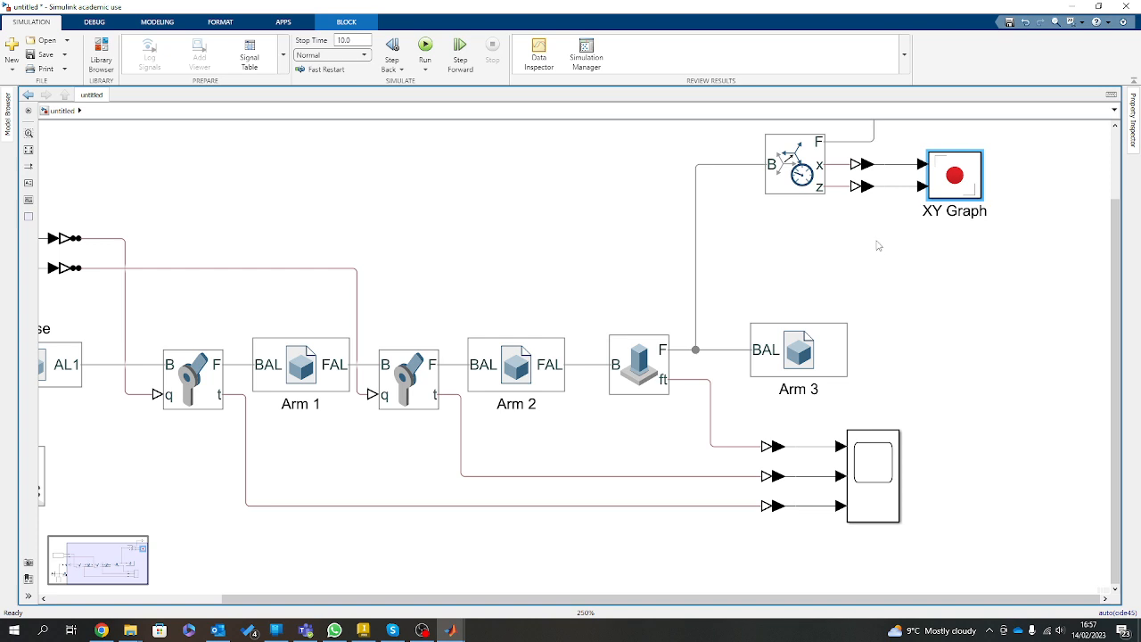
pyautogui.scroll(-5, 764, 335)
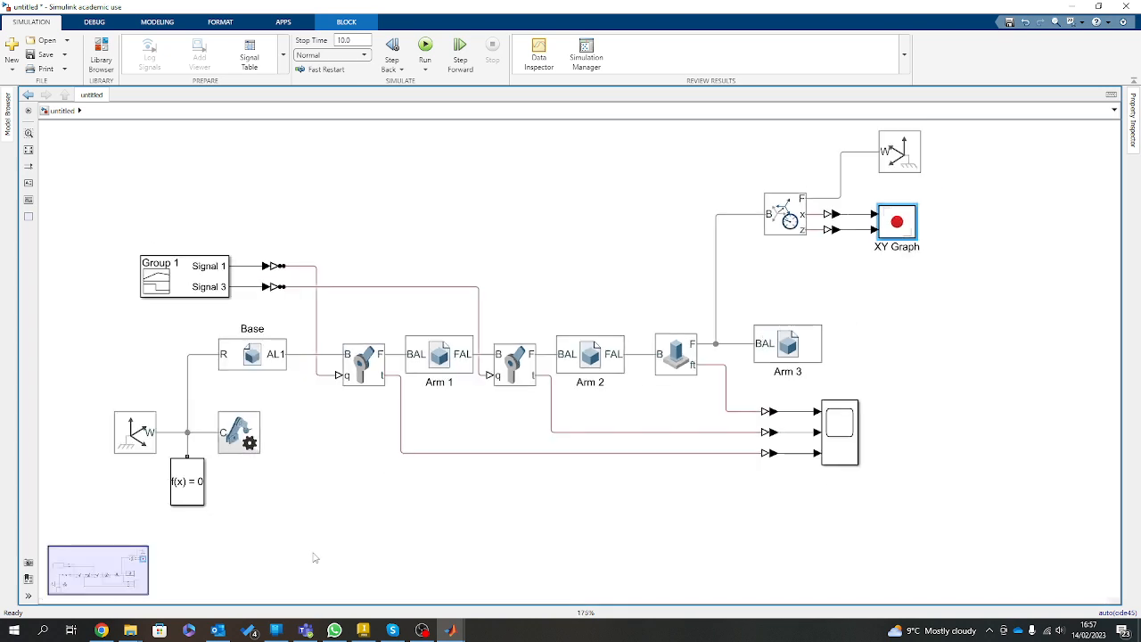
# Switch to Inventor and examine the 3DOF arm assembly and its lead screw from the left and front sides.
pyautogui.click(363, 630)
pyautogui.click(529, 451)
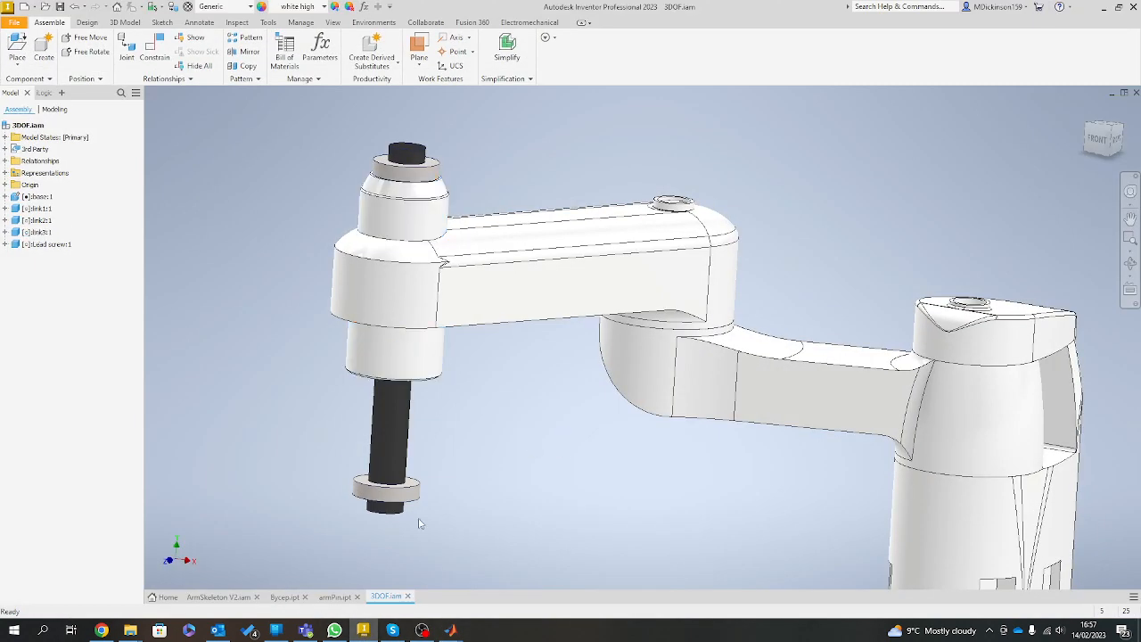
pyautogui.moveTo(420, 522); pyautogui.dragTo(796, 436)
pyautogui.scroll(-3, 473, 506)
pyautogui.scroll(2, 796, 436)
pyautogui.scroll(-3, 794, 436)
pyautogui.scroll(4, 794, 436)
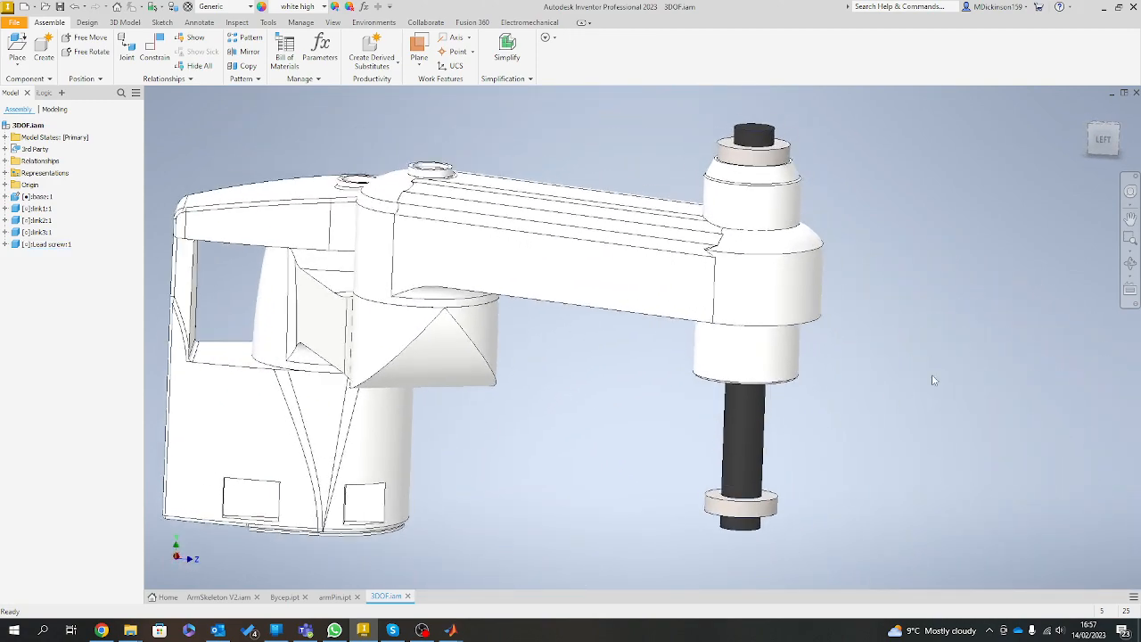
pyautogui.scroll(-1, 784, 441)
pyautogui.click(764, 445)
pyautogui.moveTo(763, 446); pyautogui.dragTo(573, 473)
pyautogui.moveTo(573, 472); pyautogui.dragTo(616, 514)
pyautogui.click(616, 514)
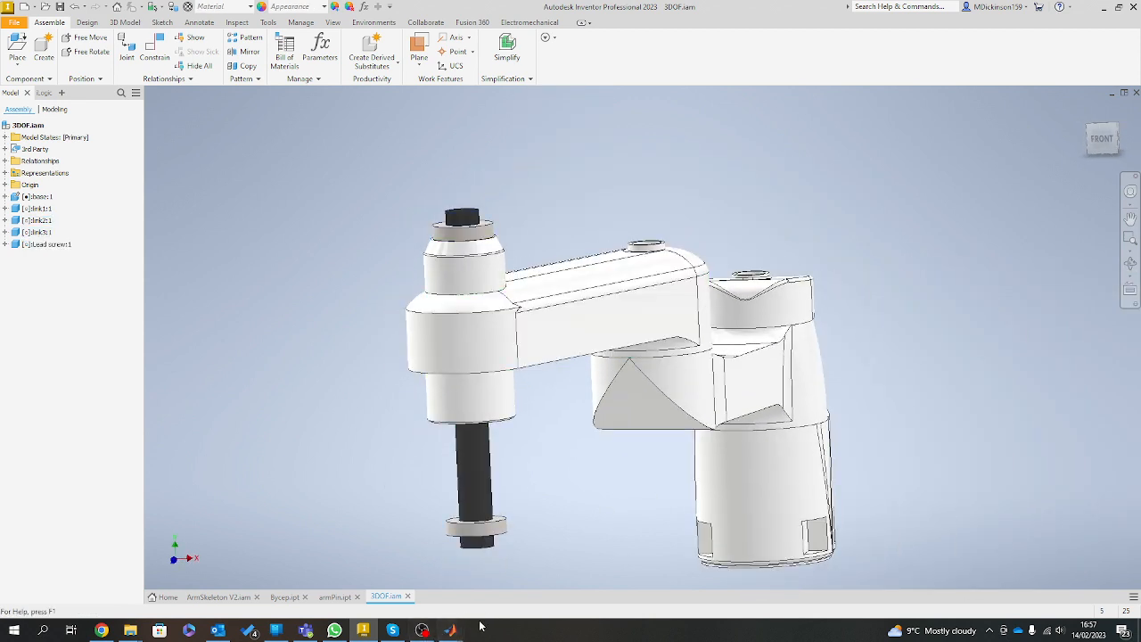
# Switch to Mechanics Explorer, reorient the arm in the view and play back its simulated motion.
pyautogui.moveTo(454, 633)
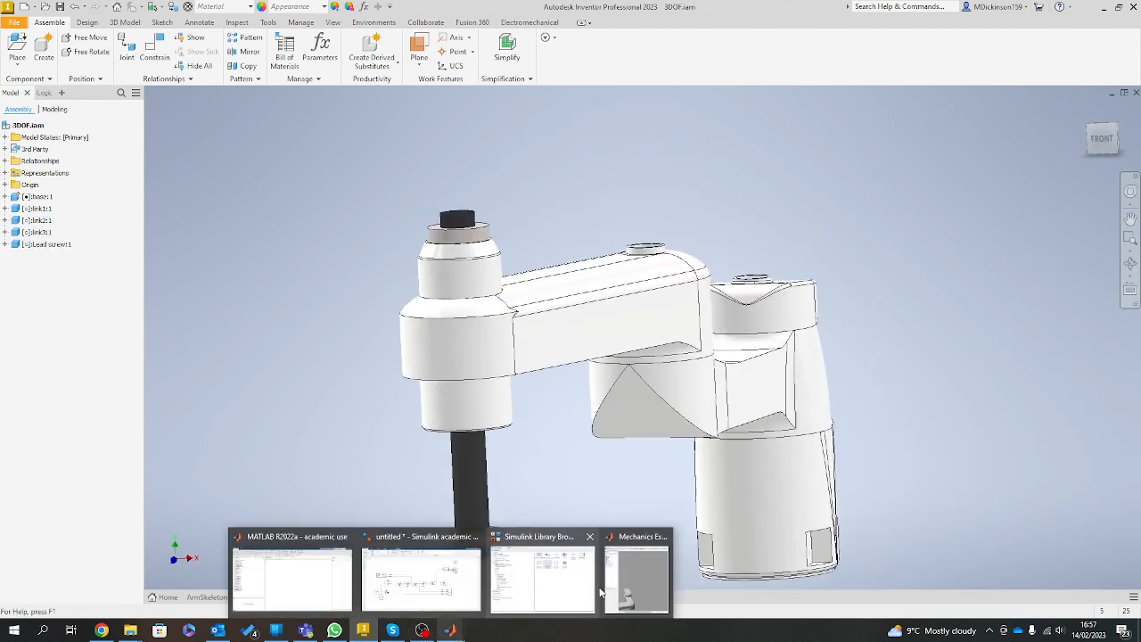
pyautogui.click(637, 575)
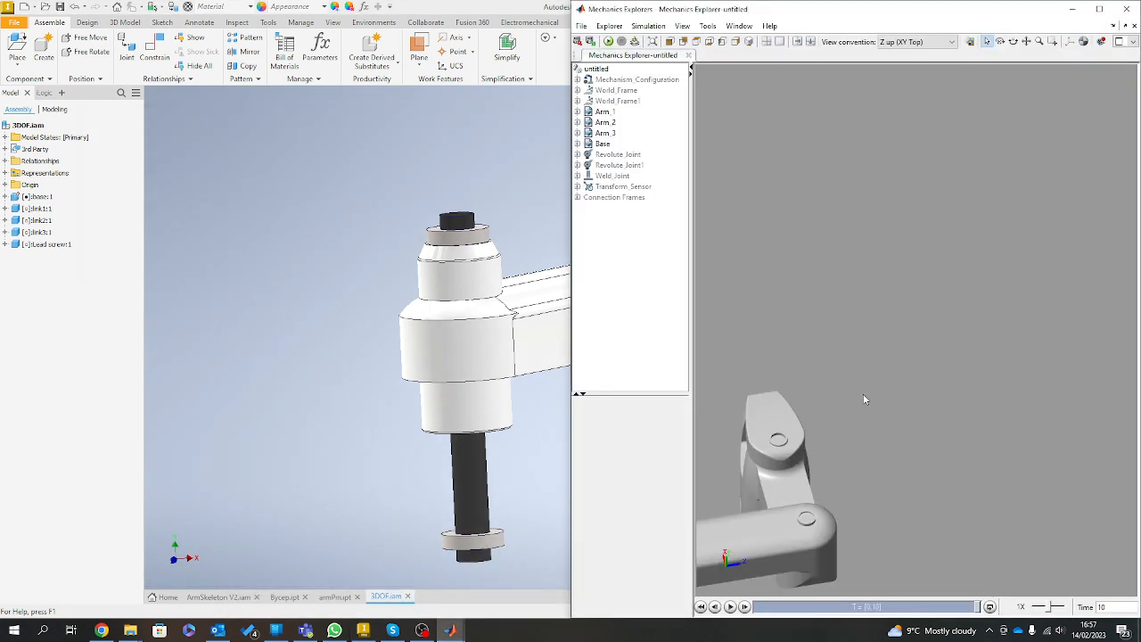
pyautogui.moveTo(863, 399); pyautogui.dragTo(768, 565)
pyautogui.click(729, 606)
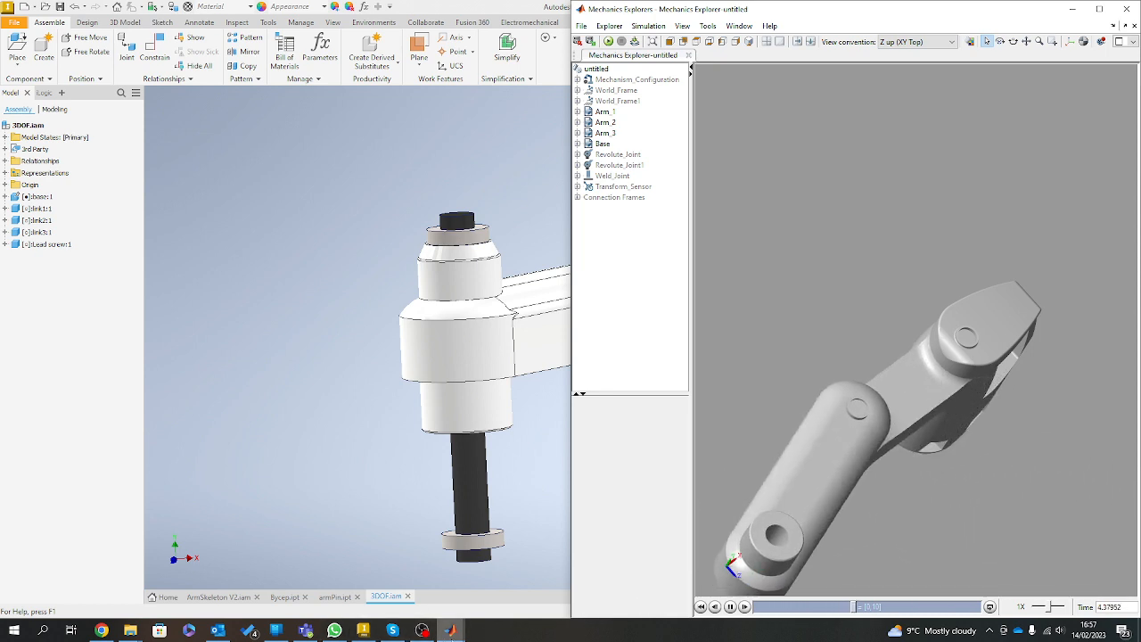
# Return to the Simulink model and examine the Signal 1 and Signal 3 joint profiles in the Signal Builder.
pyautogui.moveTo(451, 630)
pyautogui.click(473, 553)
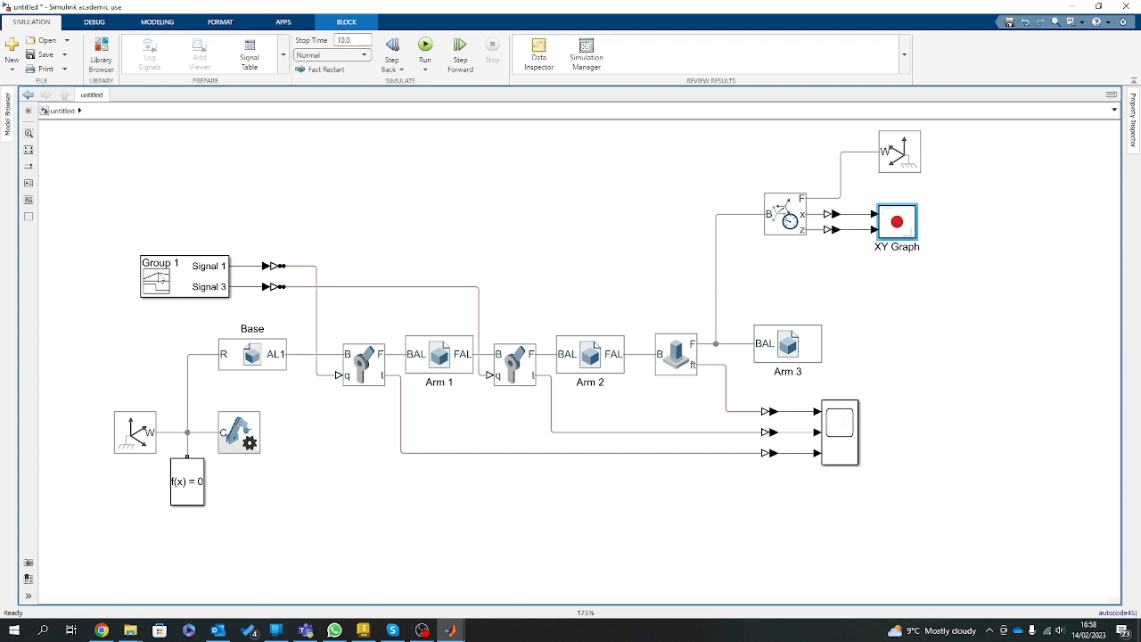
pyautogui.doubleClick(162, 279)
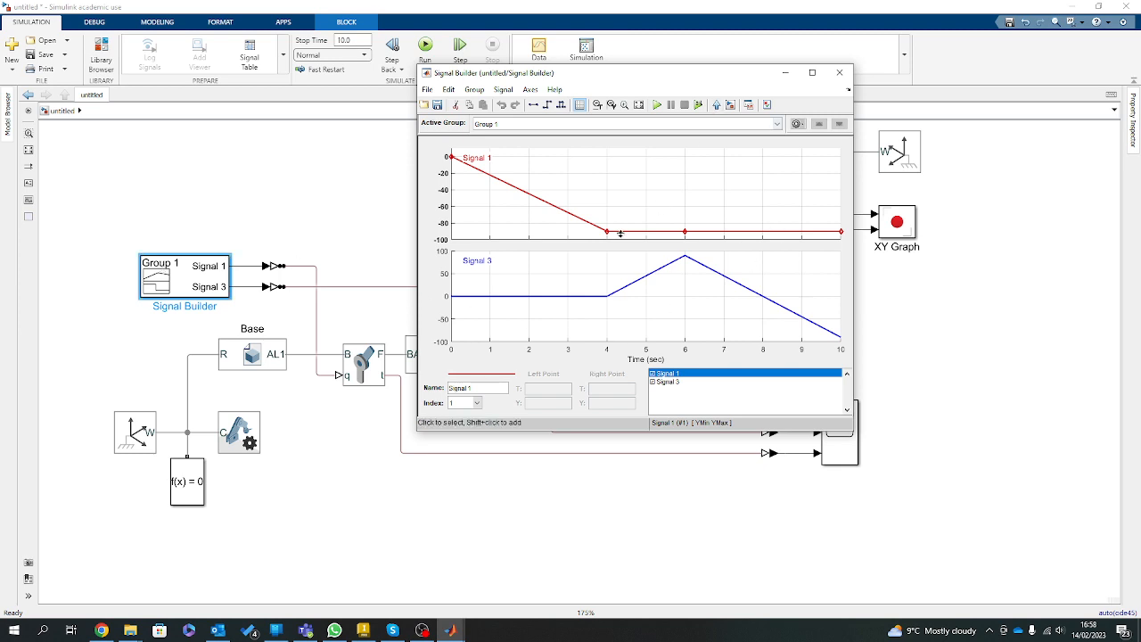
pyautogui.click(839, 72)
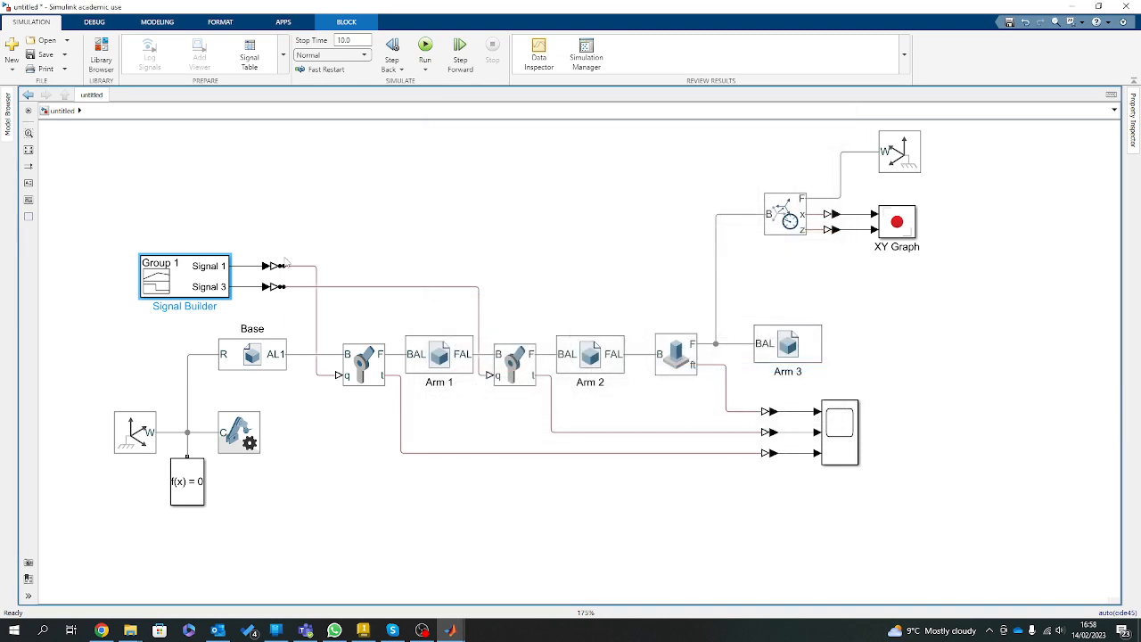
# Examine the input unit and filtering settings of the Simulink-PS Converter on Signal 1, and close its parameters.
pyautogui.click(278, 267)
pyautogui.doubleClick(278, 267)
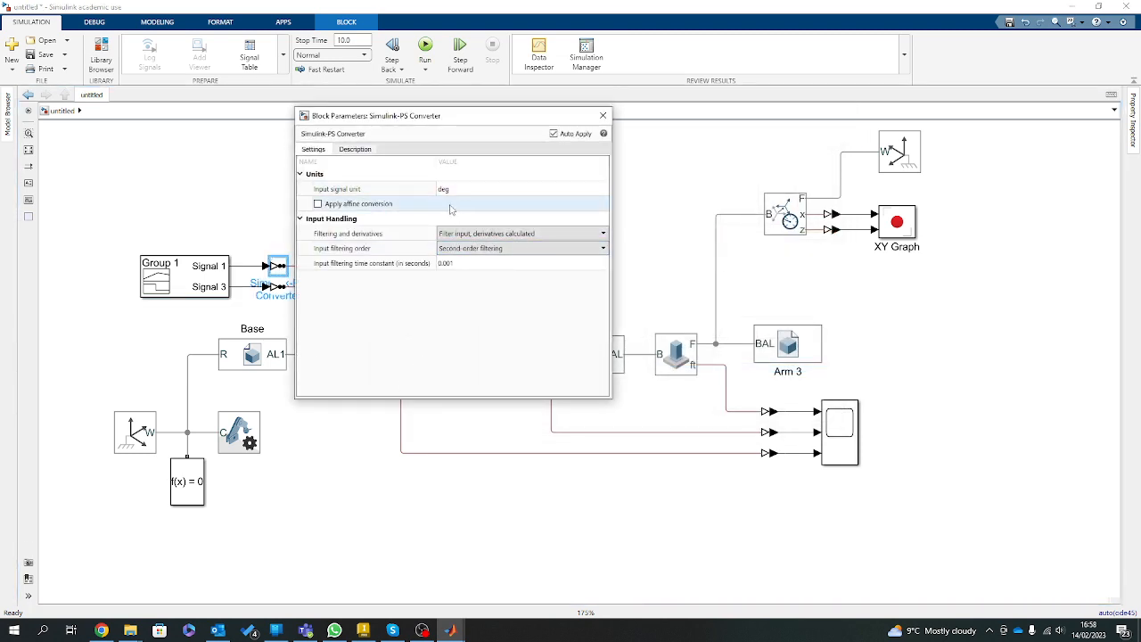
pyautogui.click(603, 115)
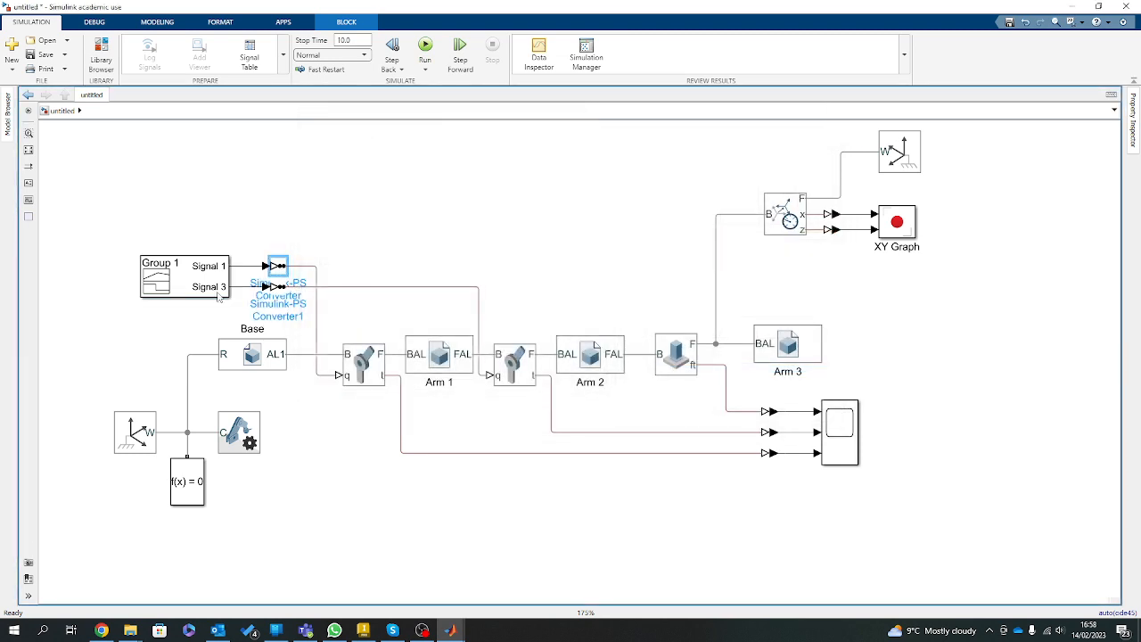
pyautogui.click(259, 177)
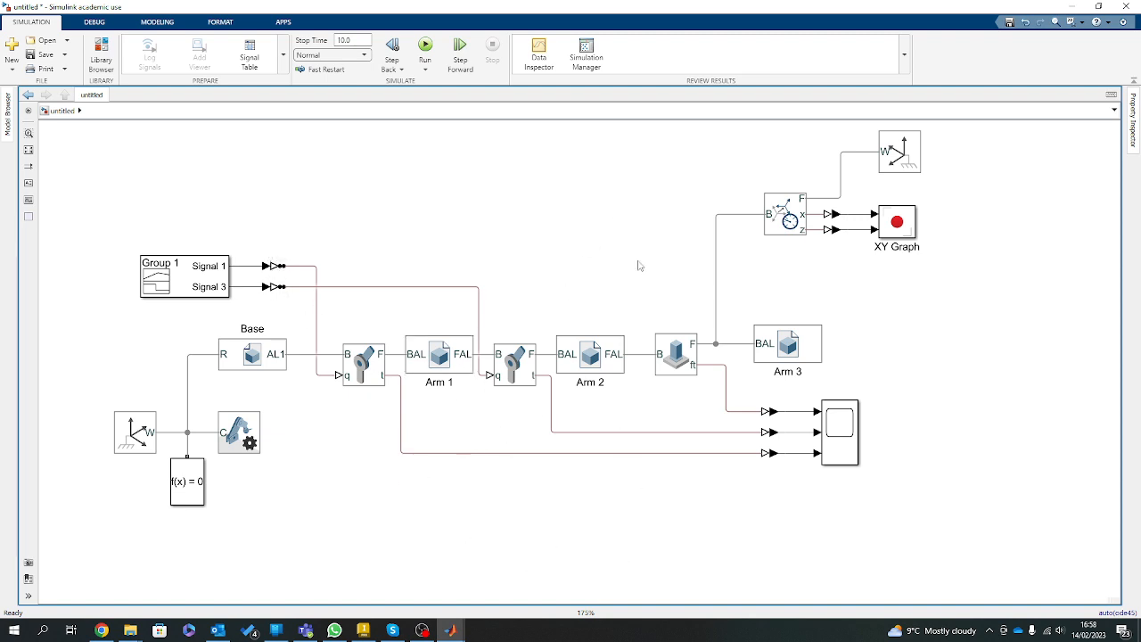
pyautogui.click(422, 630)
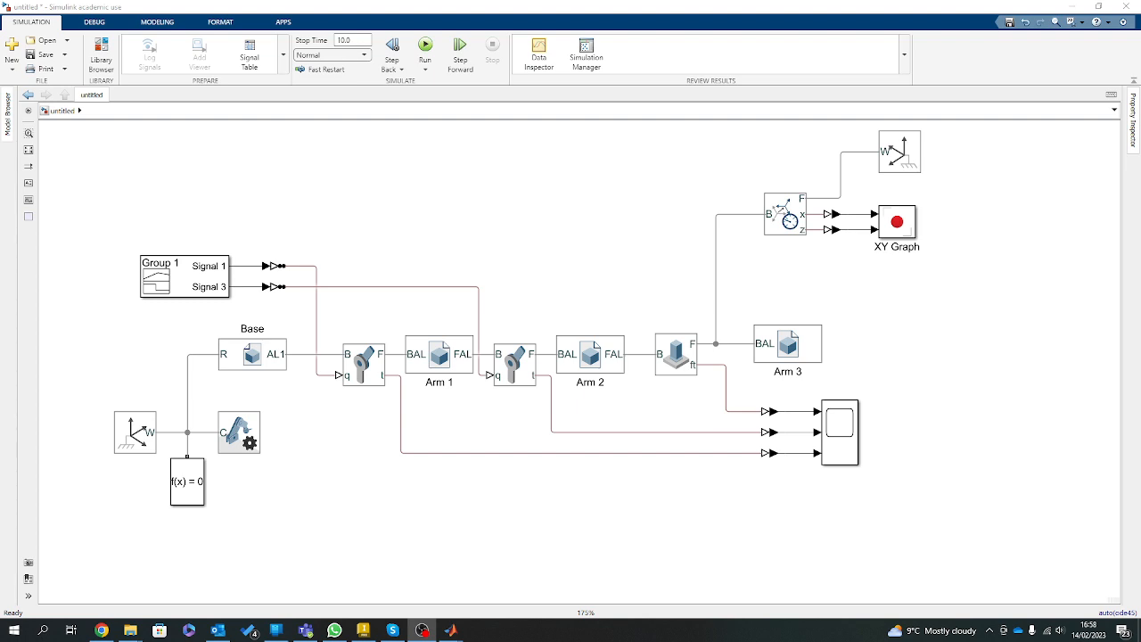
pyautogui.moveTo(101, 629)
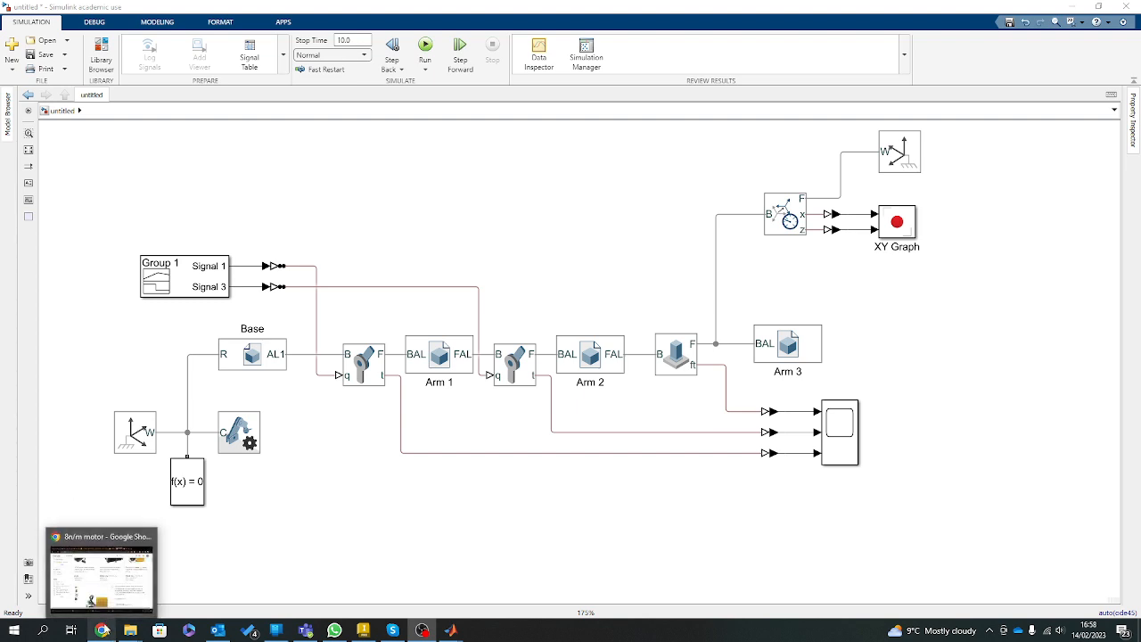